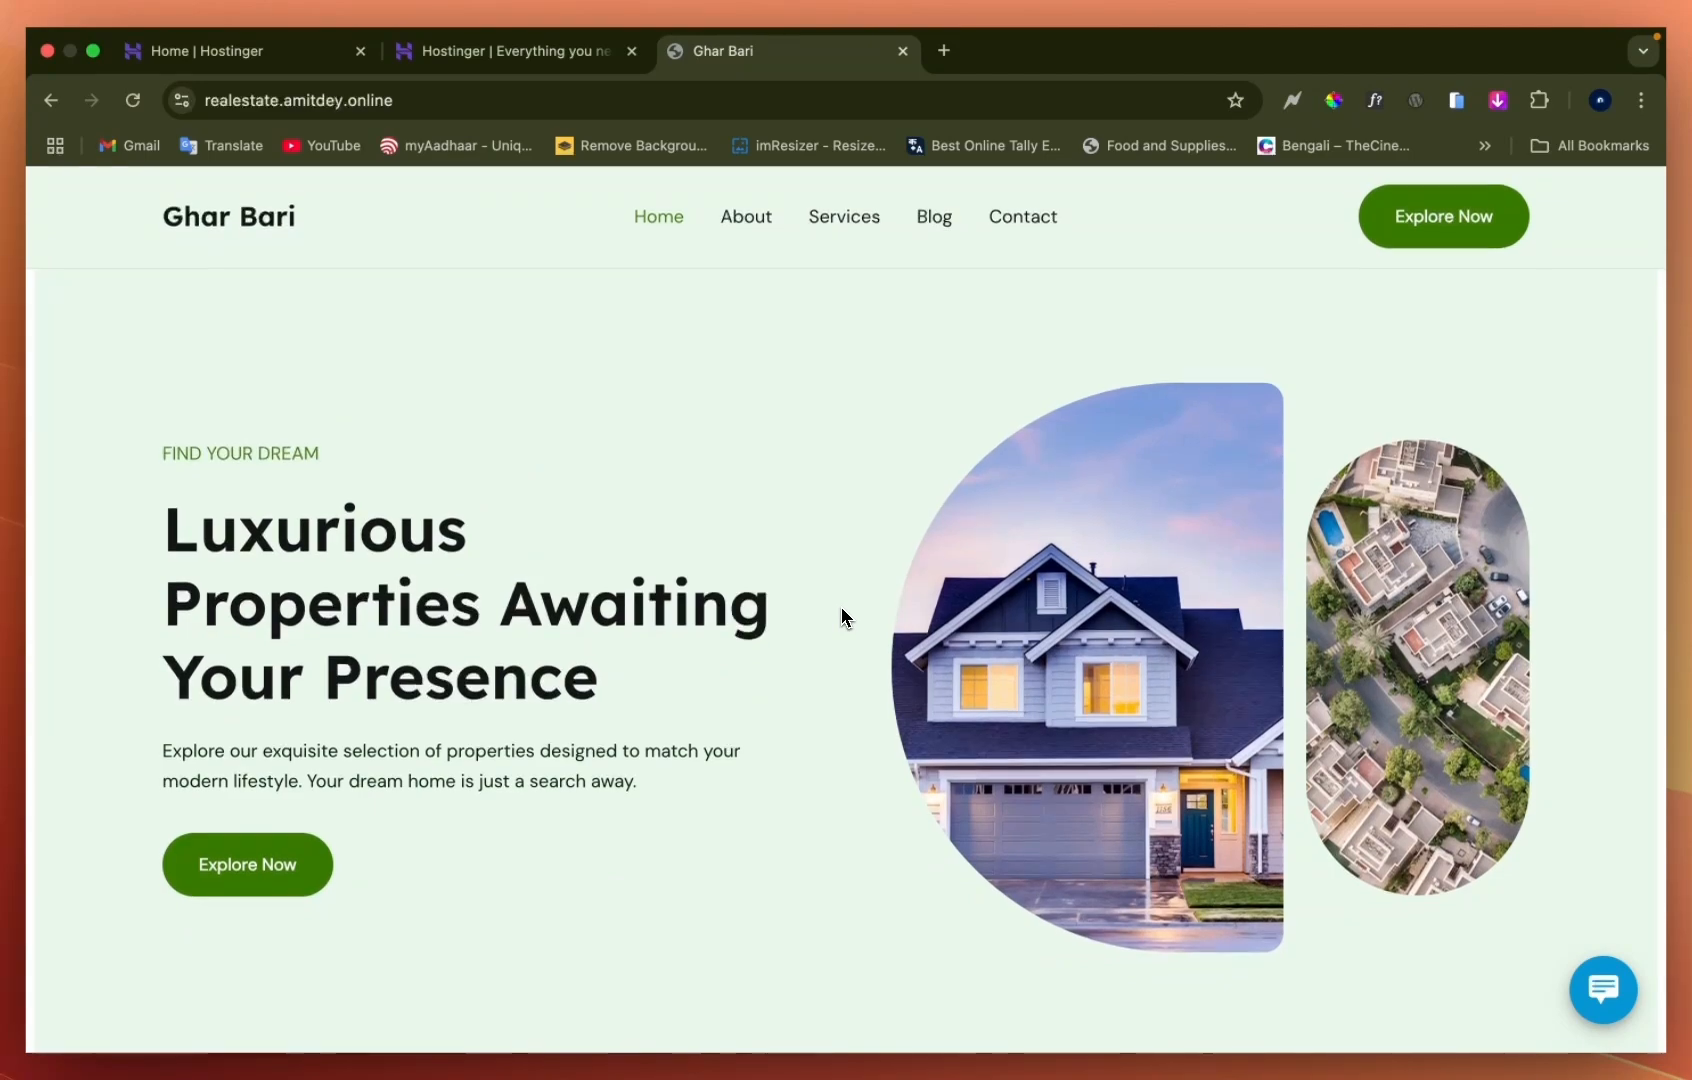
# Look through the finished Ghar Bari real estate homepage from the hero section down to the footer
pyautogui.scroll(-20, 842, 615)
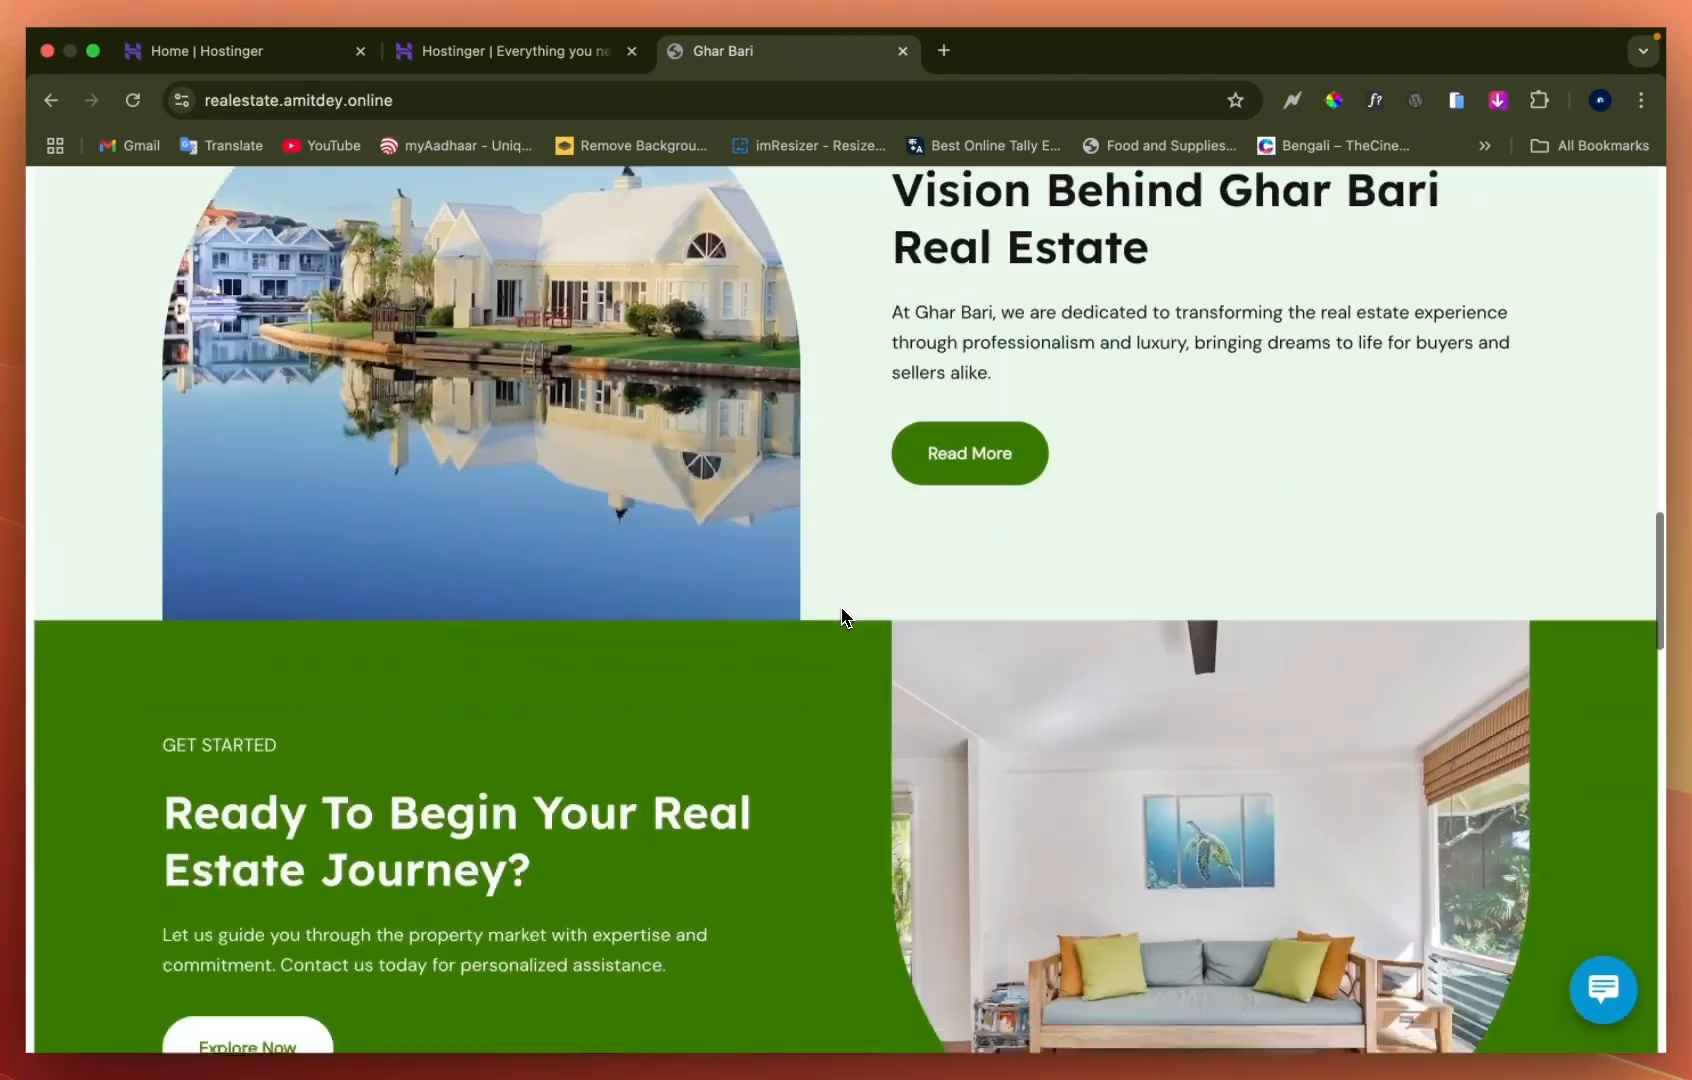
pyautogui.scroll(-16, 842, 615)
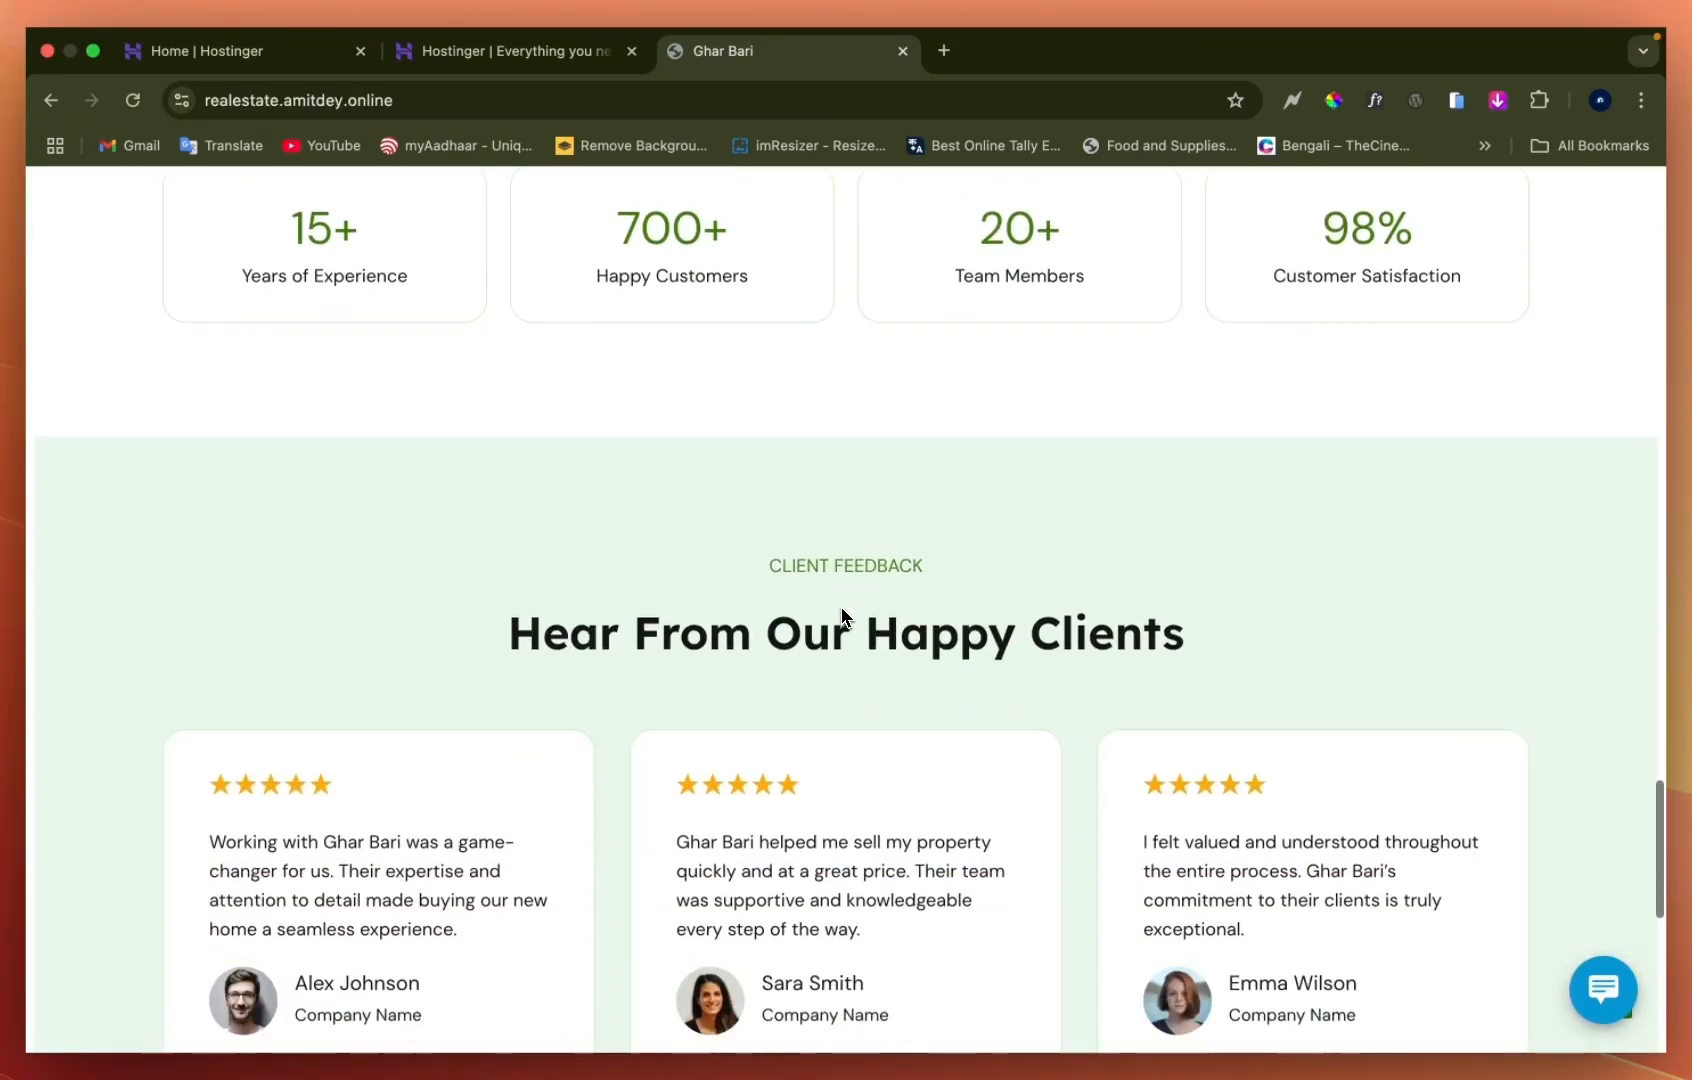
pyautogui.scroll(-8, 842, 615)
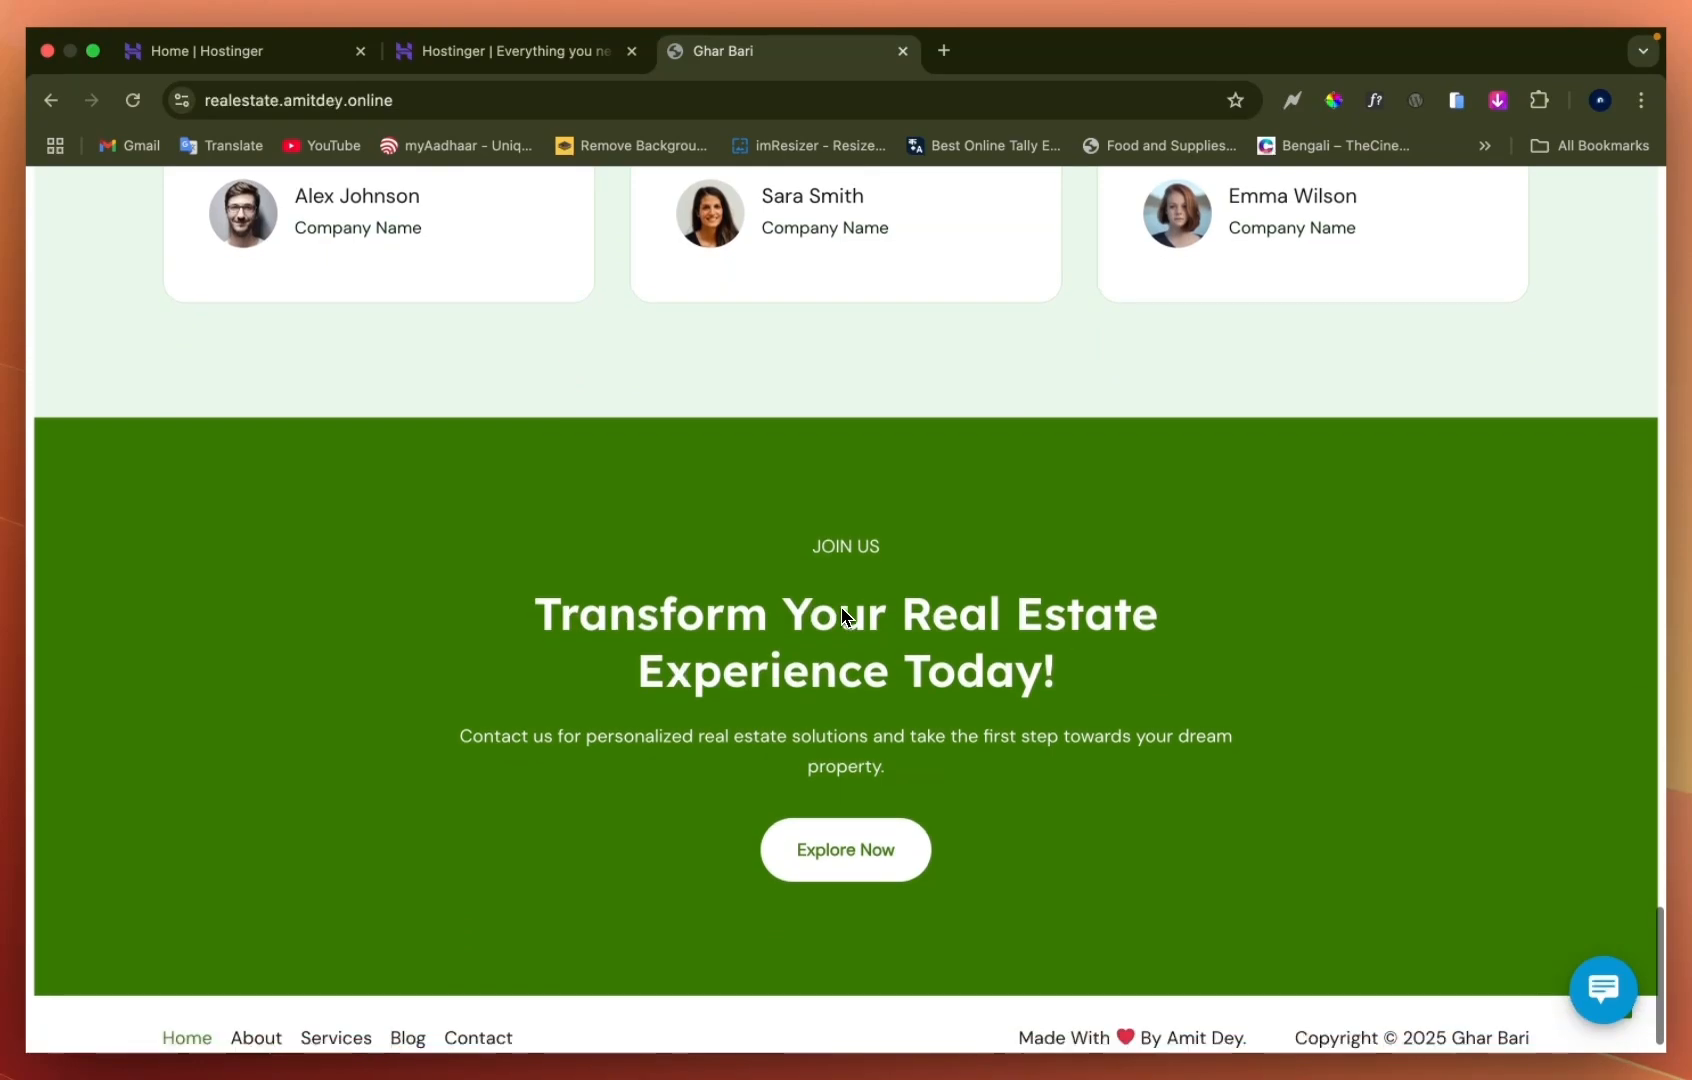
pyautogui.scroll(-1, 842, 615)
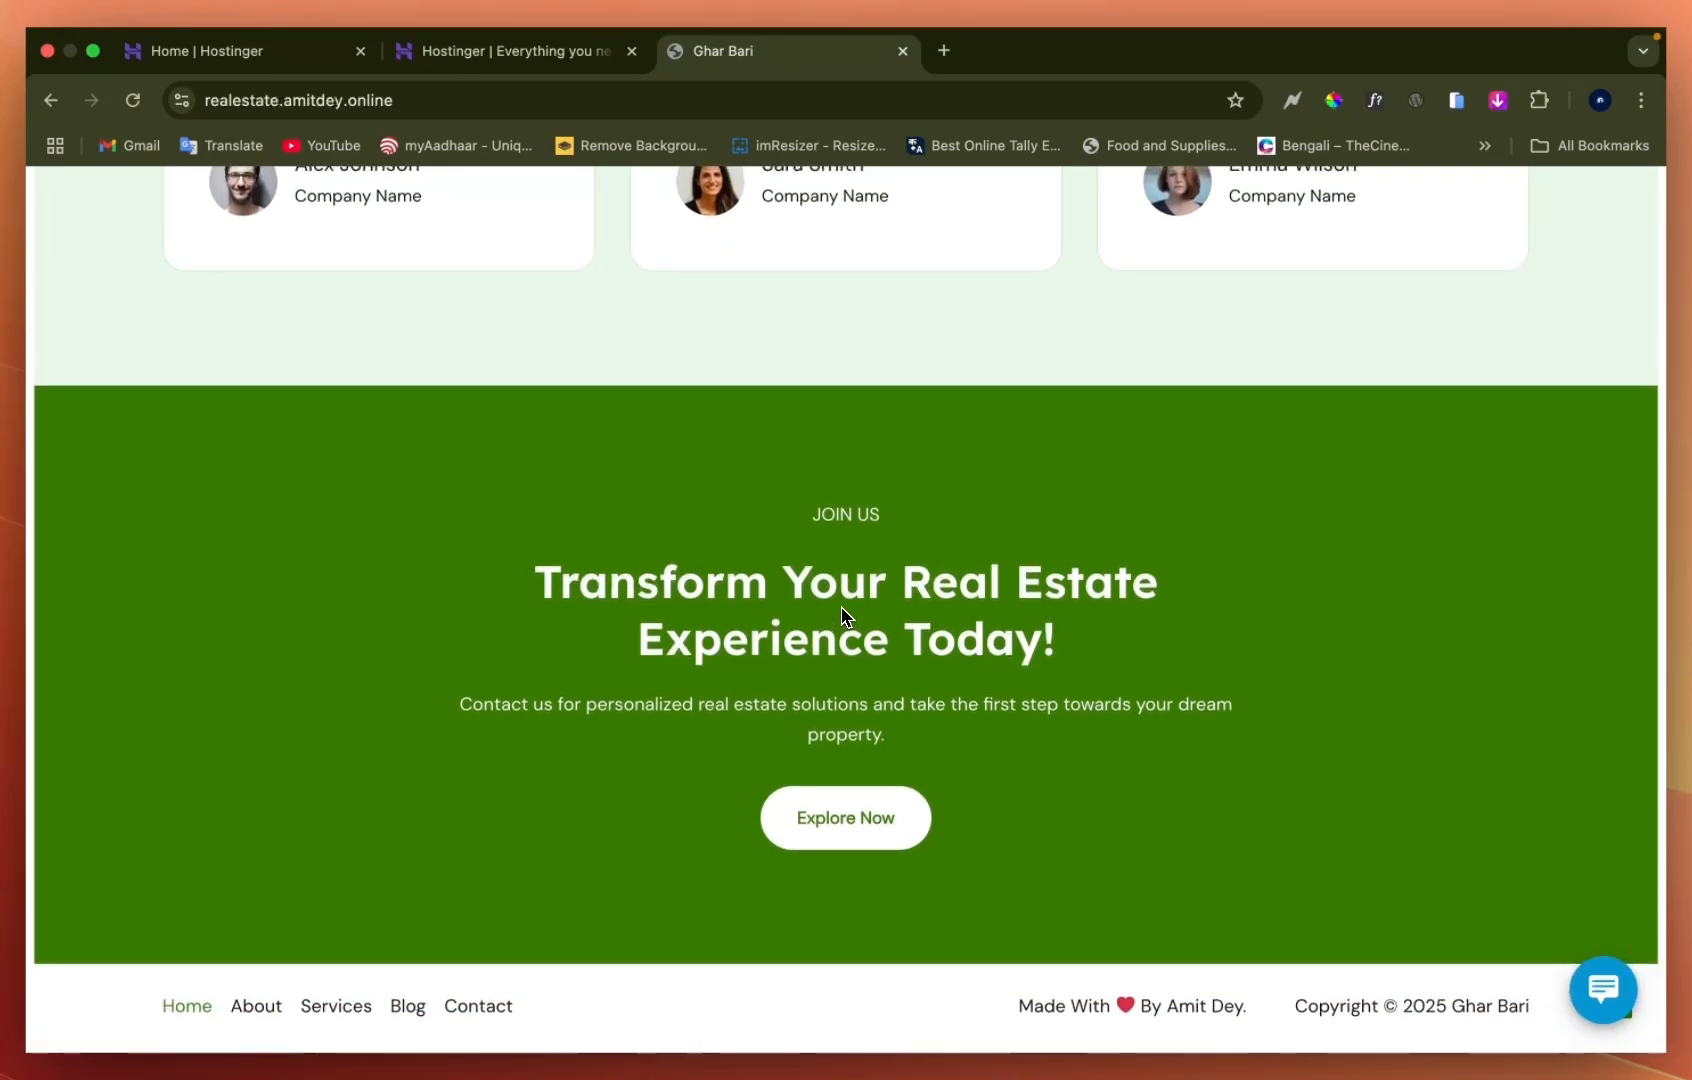
pyautogui.scroll(20, 842, 615)
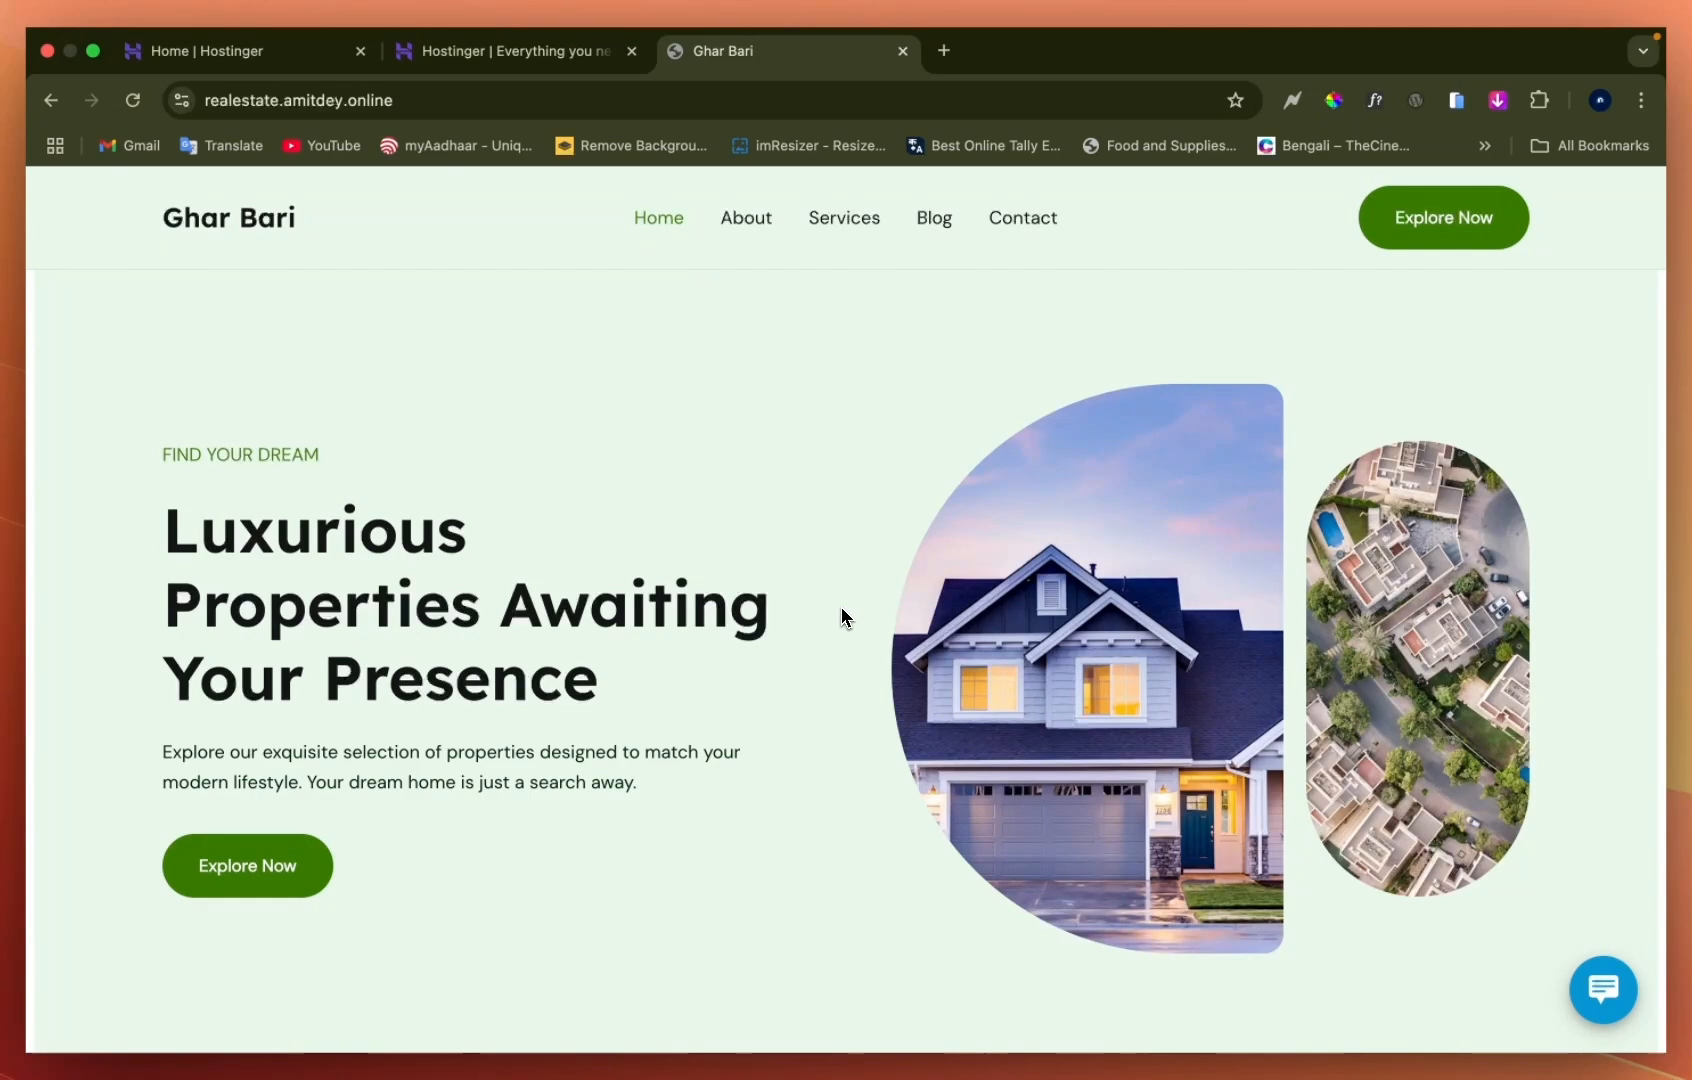
pyautogui.scroll(-10, 842, 615)
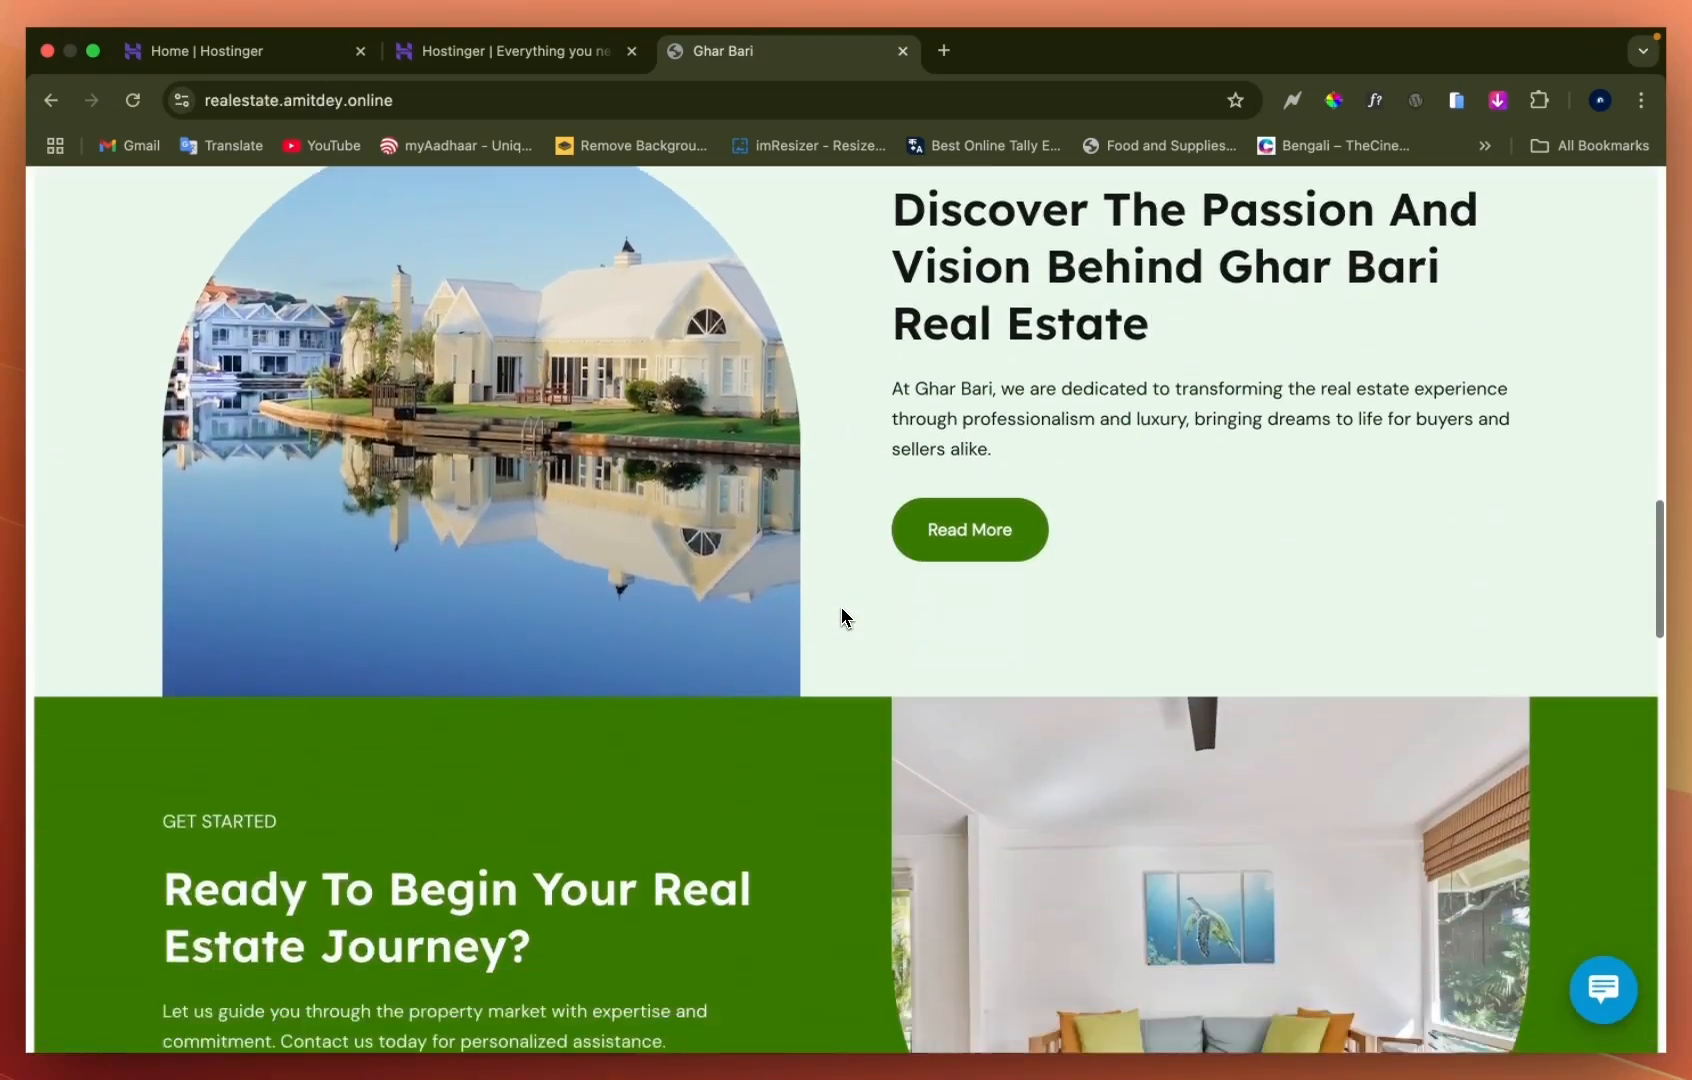
pyautogui.scroll(-15, 842, 615)
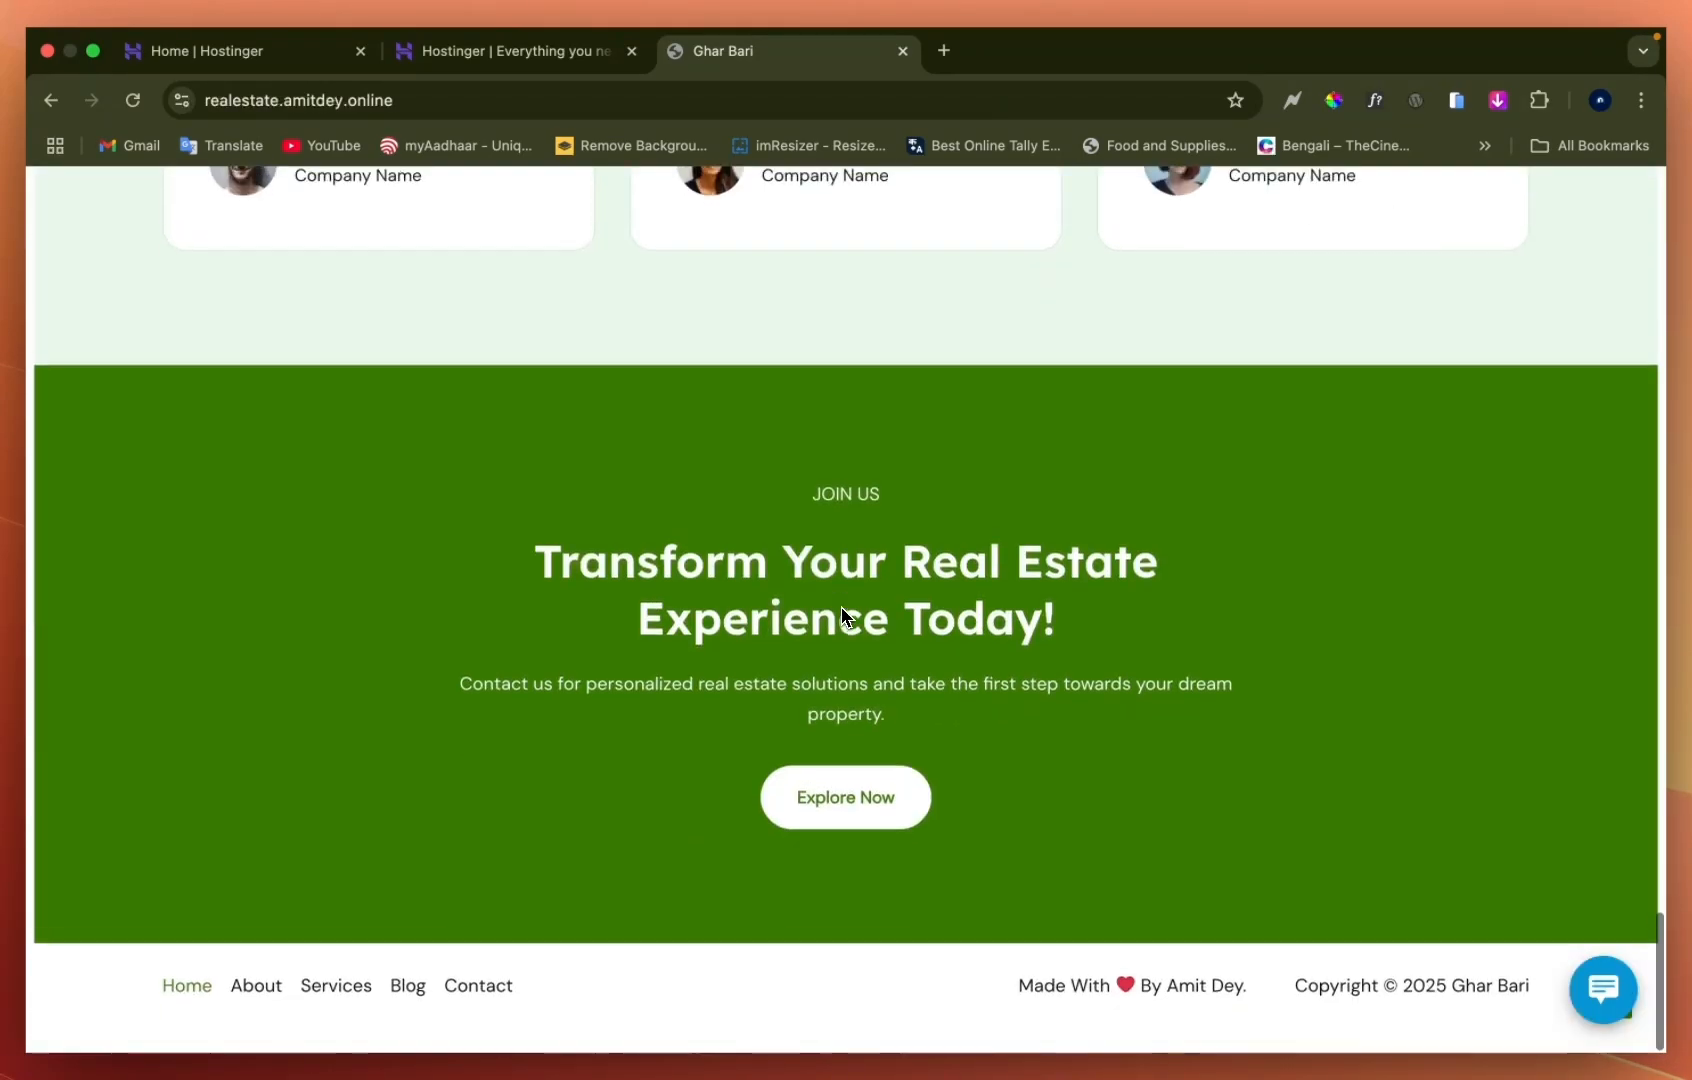
pyautogui.scroll(20, 842, 615)
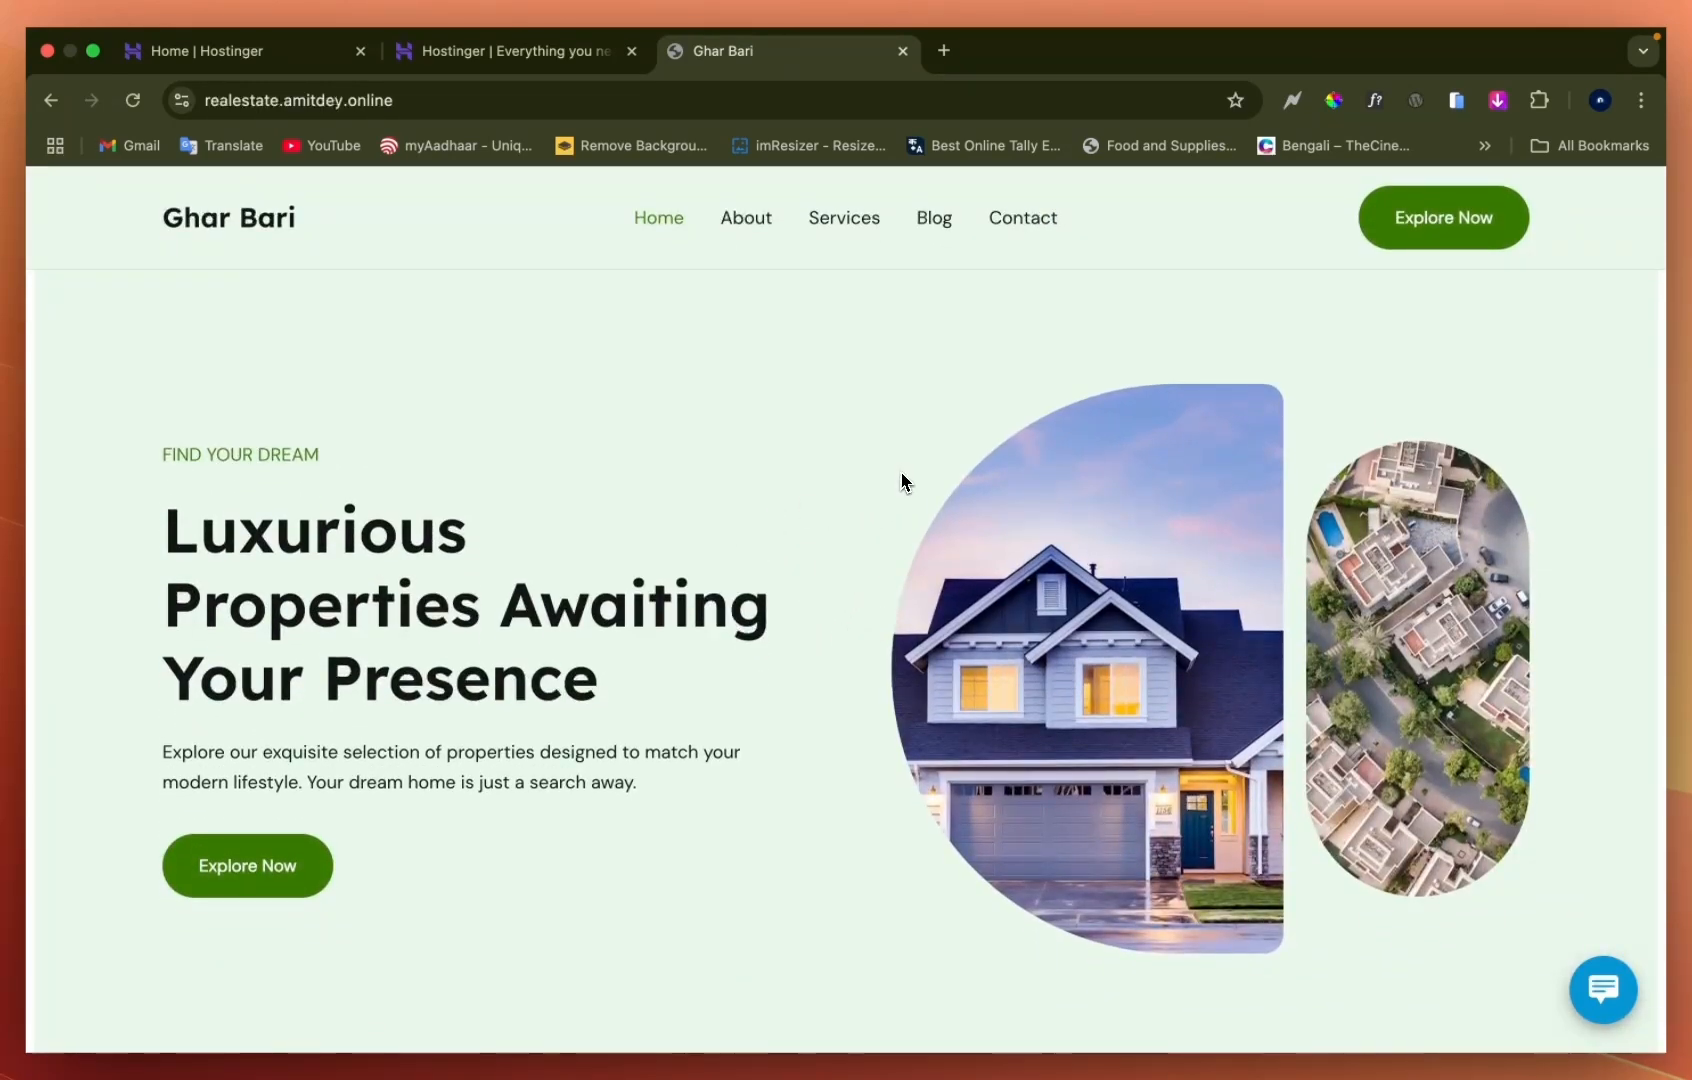
pyautogui.scroll(-3, 850, 527)
pyautogui.scroll(3, 850, 527)
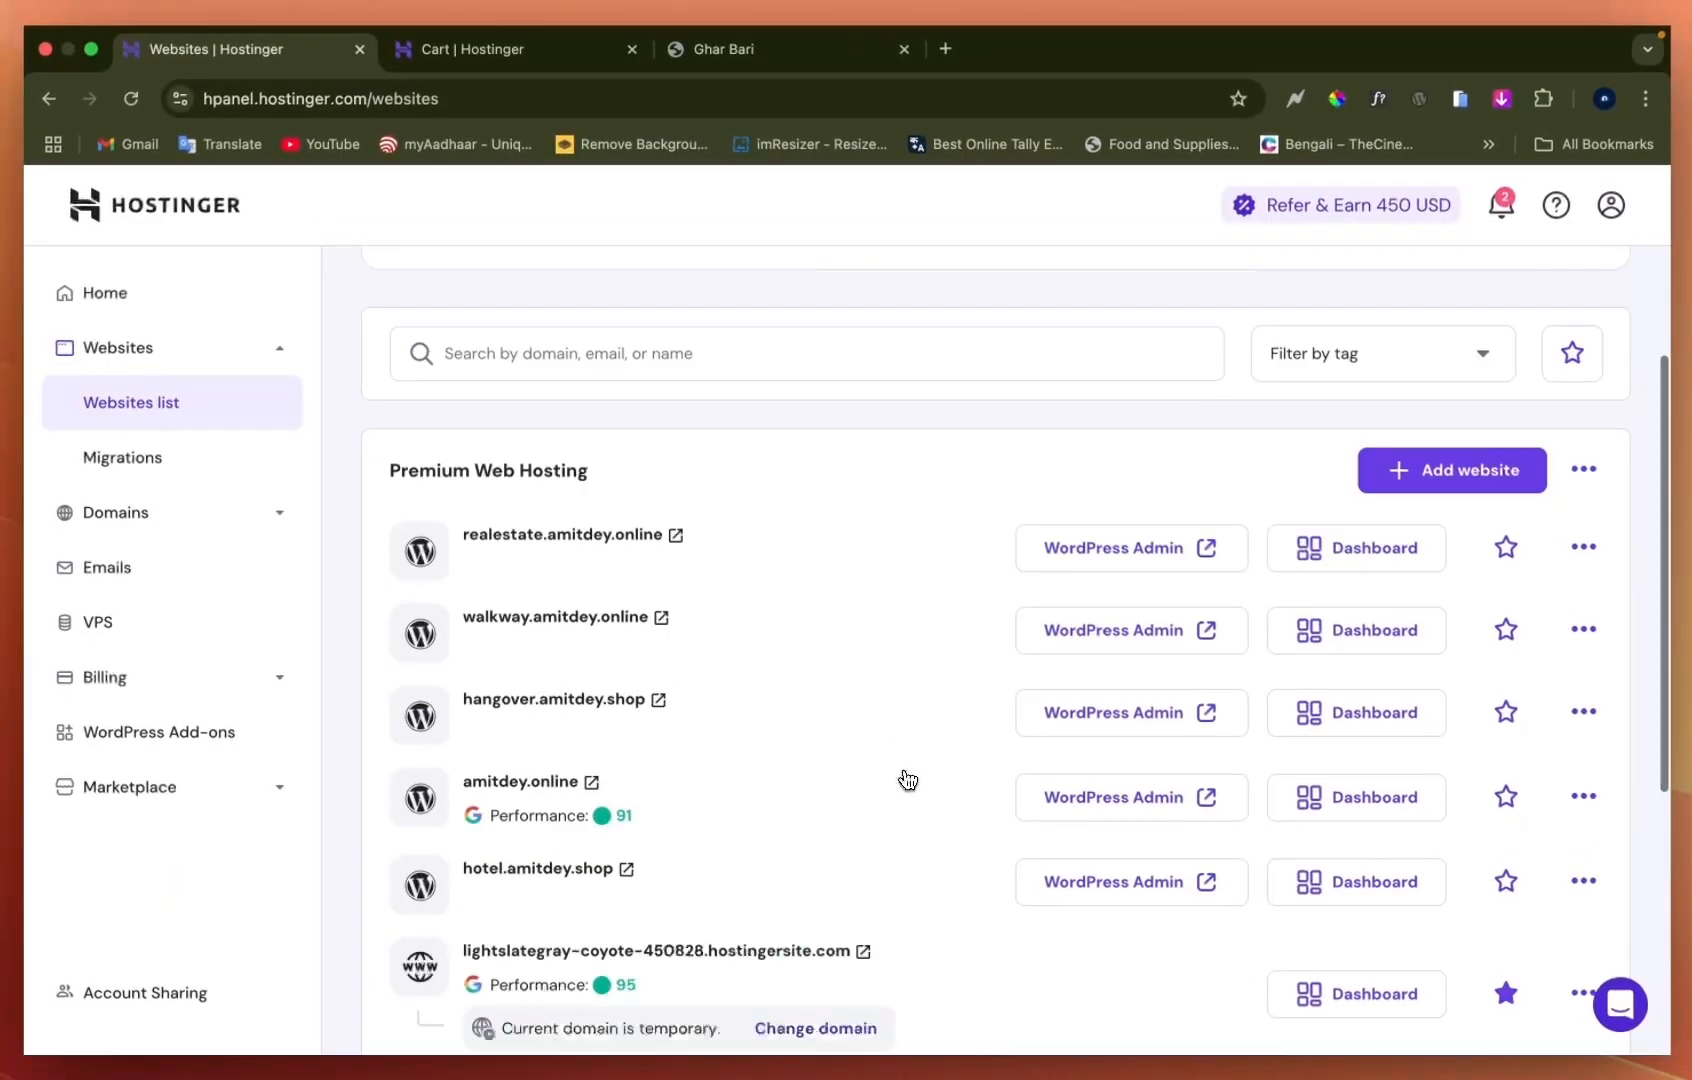
# Open the hosting dashboard of amitdey.online from the websites list and look over its overview
pyautogui.scroll(-5, 903, 778)
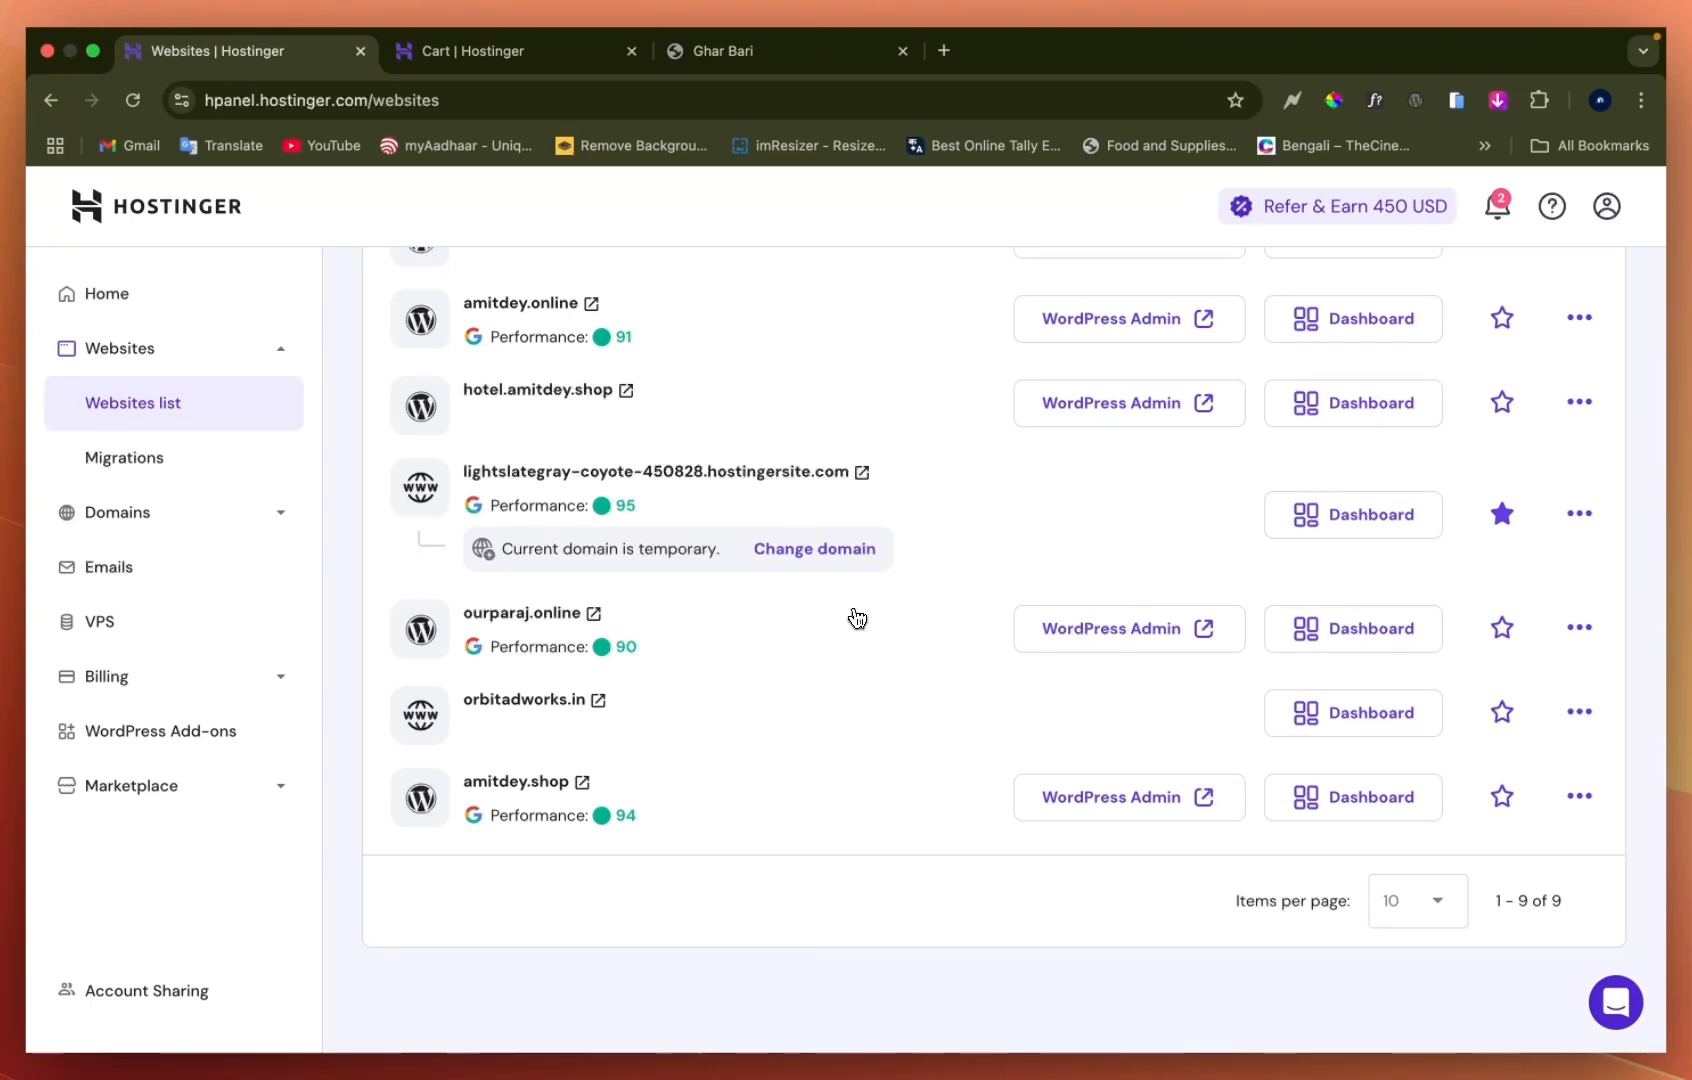
pyautogui.scroll(1, 857, 617)
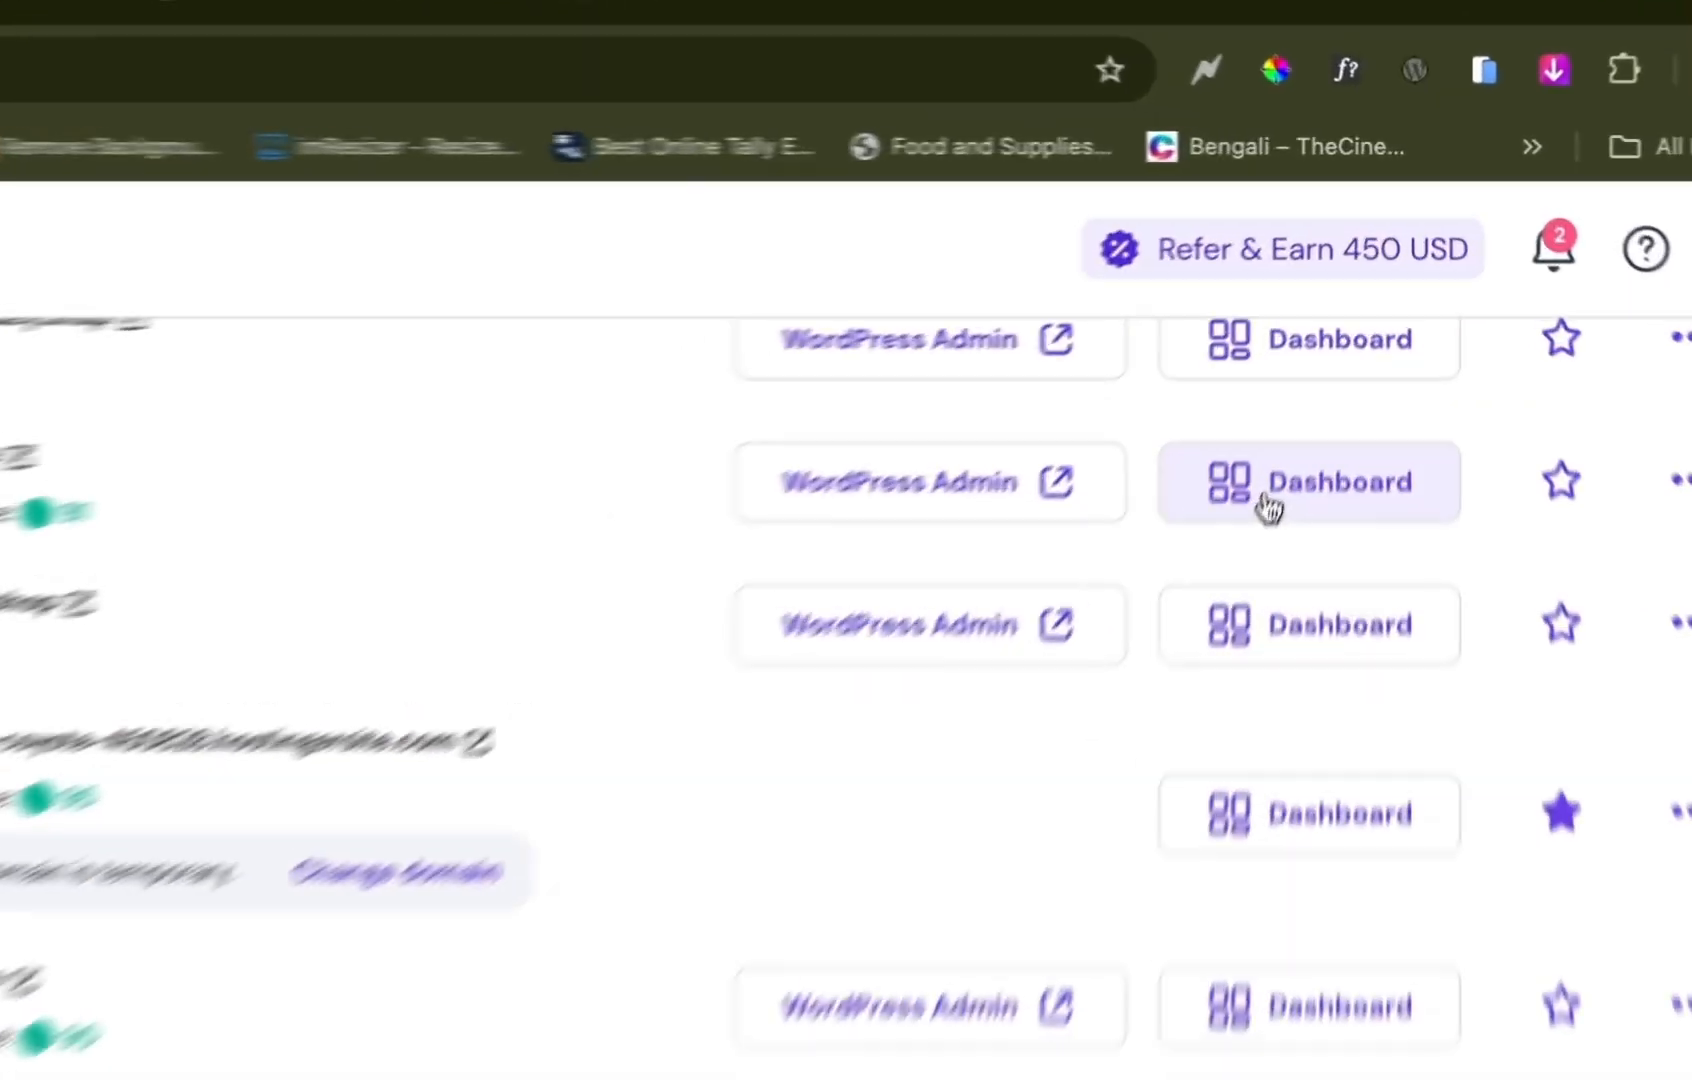
pyautogui.click(1335, 352)
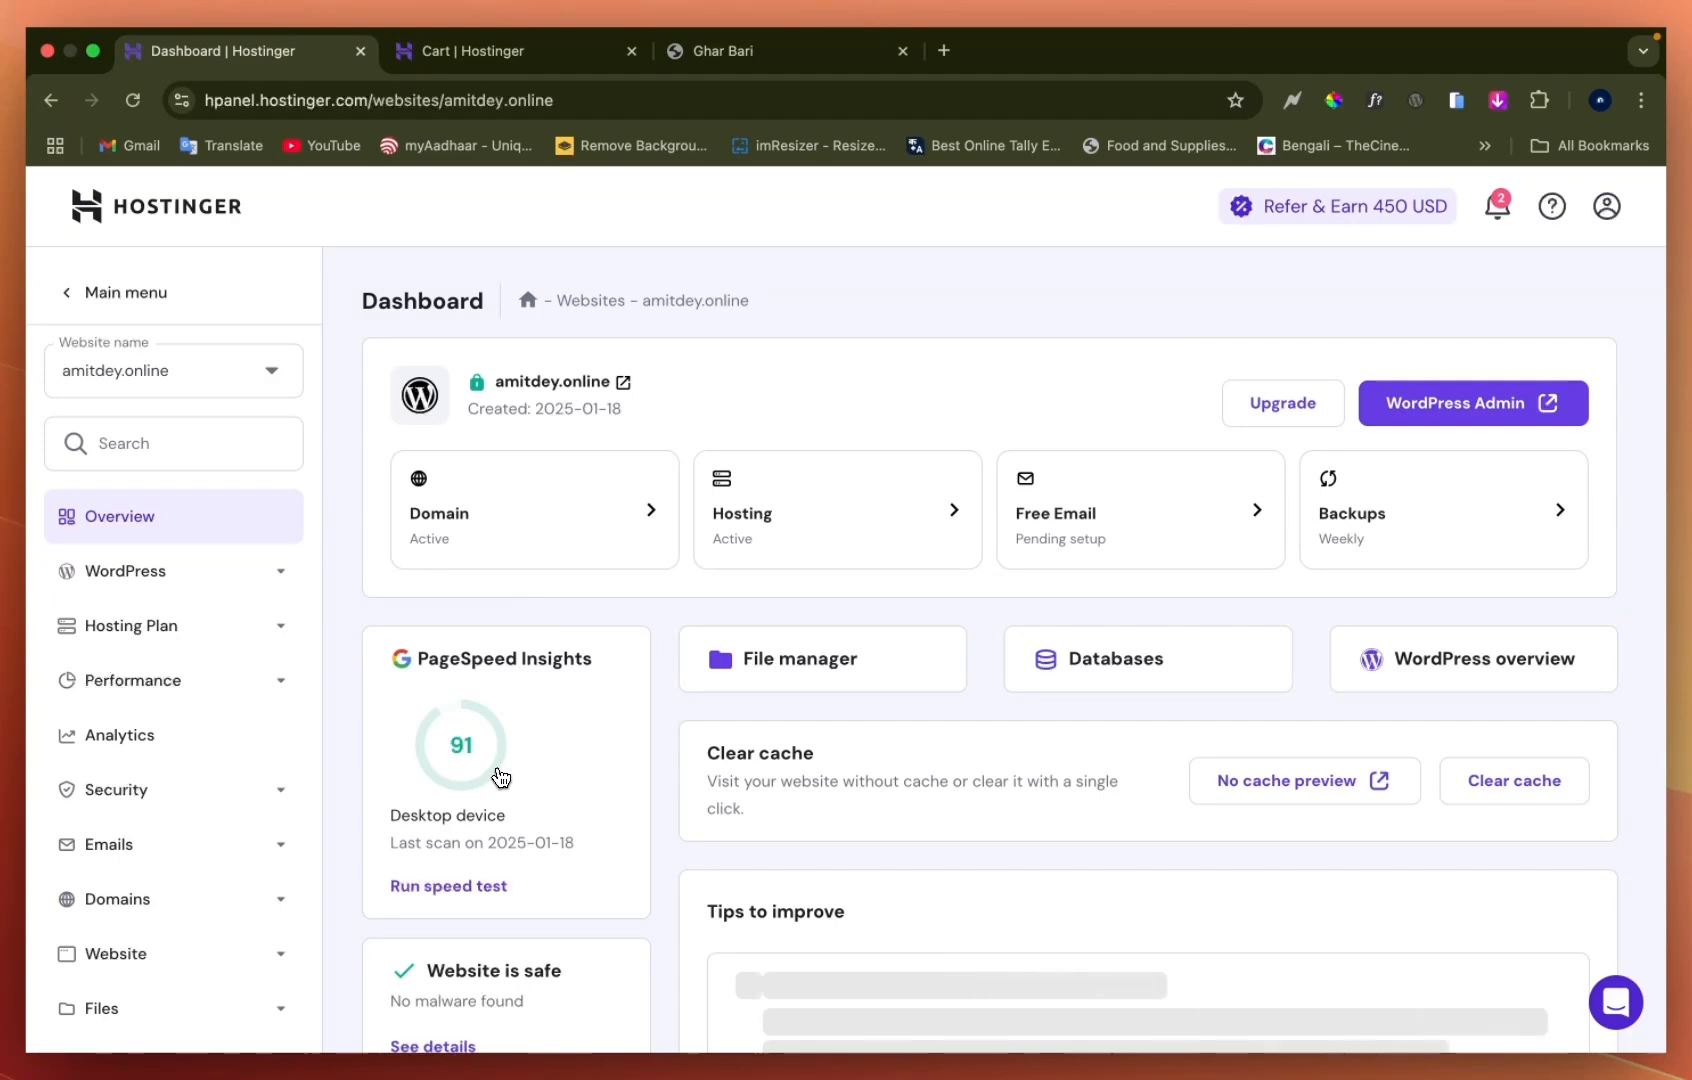
pyautogui.scroll(-1, 501, 778)
pyautogui.scroll(1, 495, 774)
pyautogui.scroll(-2, 449, 740)
pyautogui.scroll(2, 495, 778)
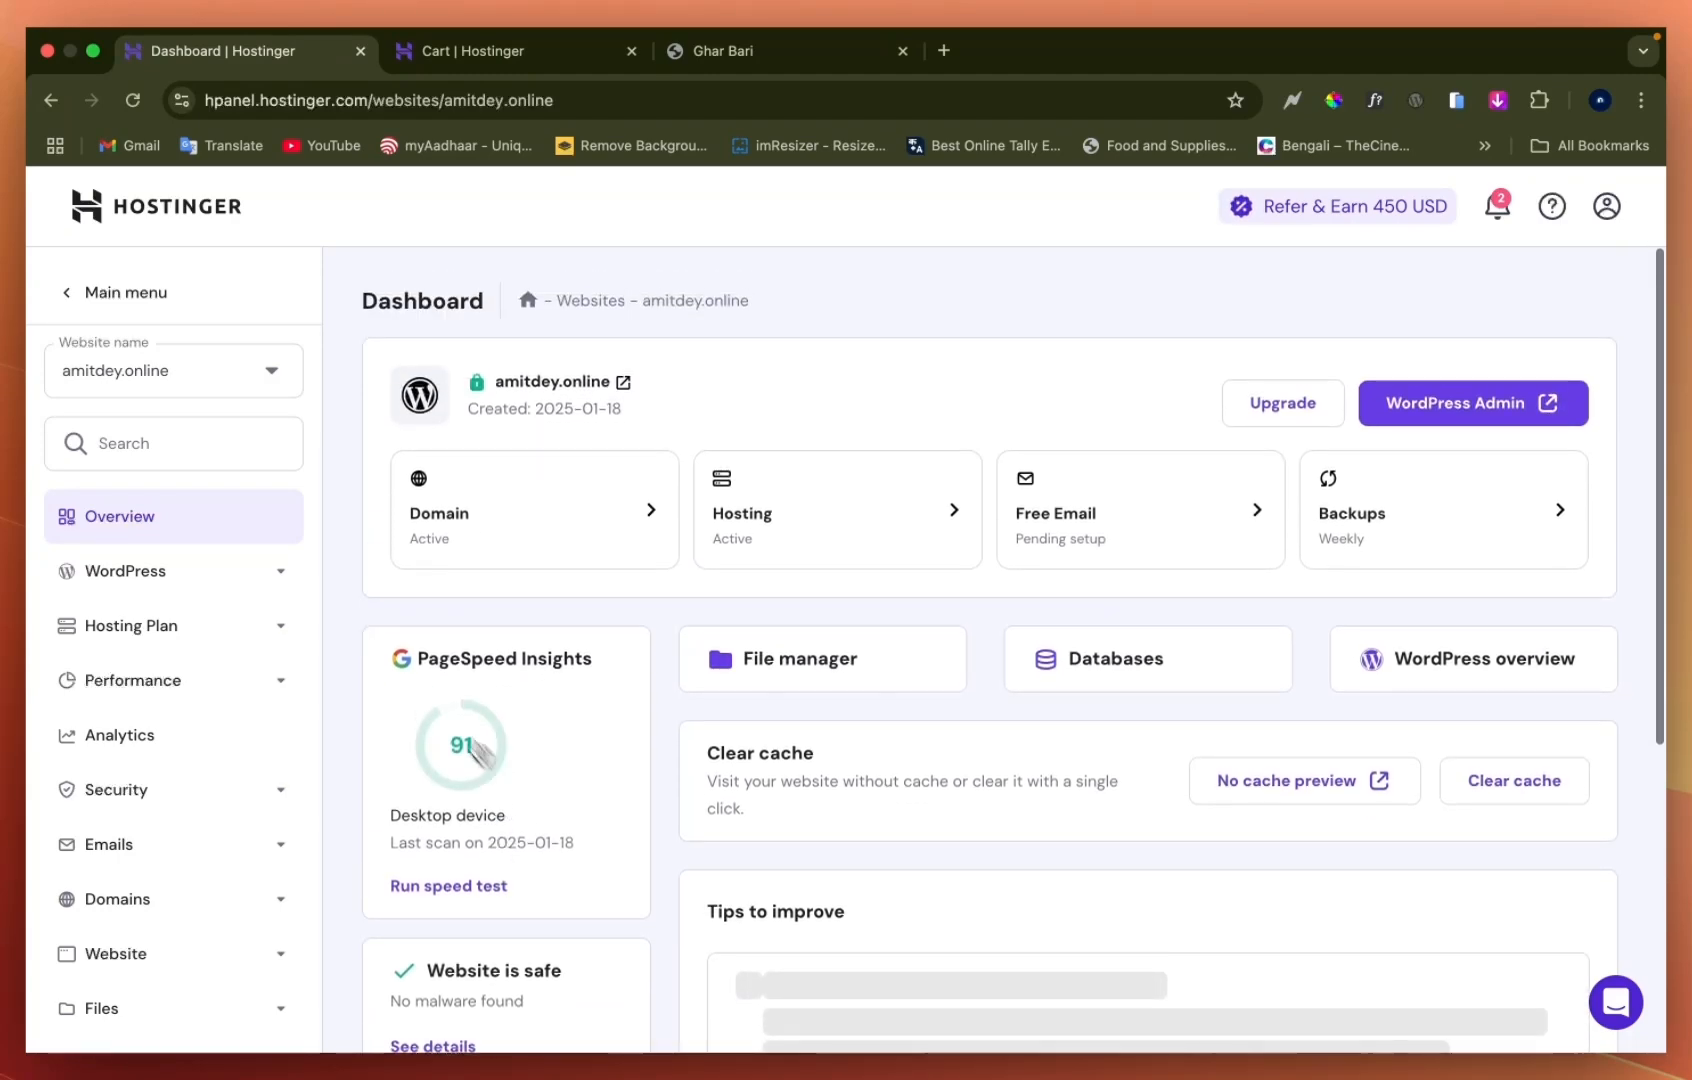
# Return to the Hostinger home page and review the hosting plan and registered domains
pyautogui.click(174, 213)
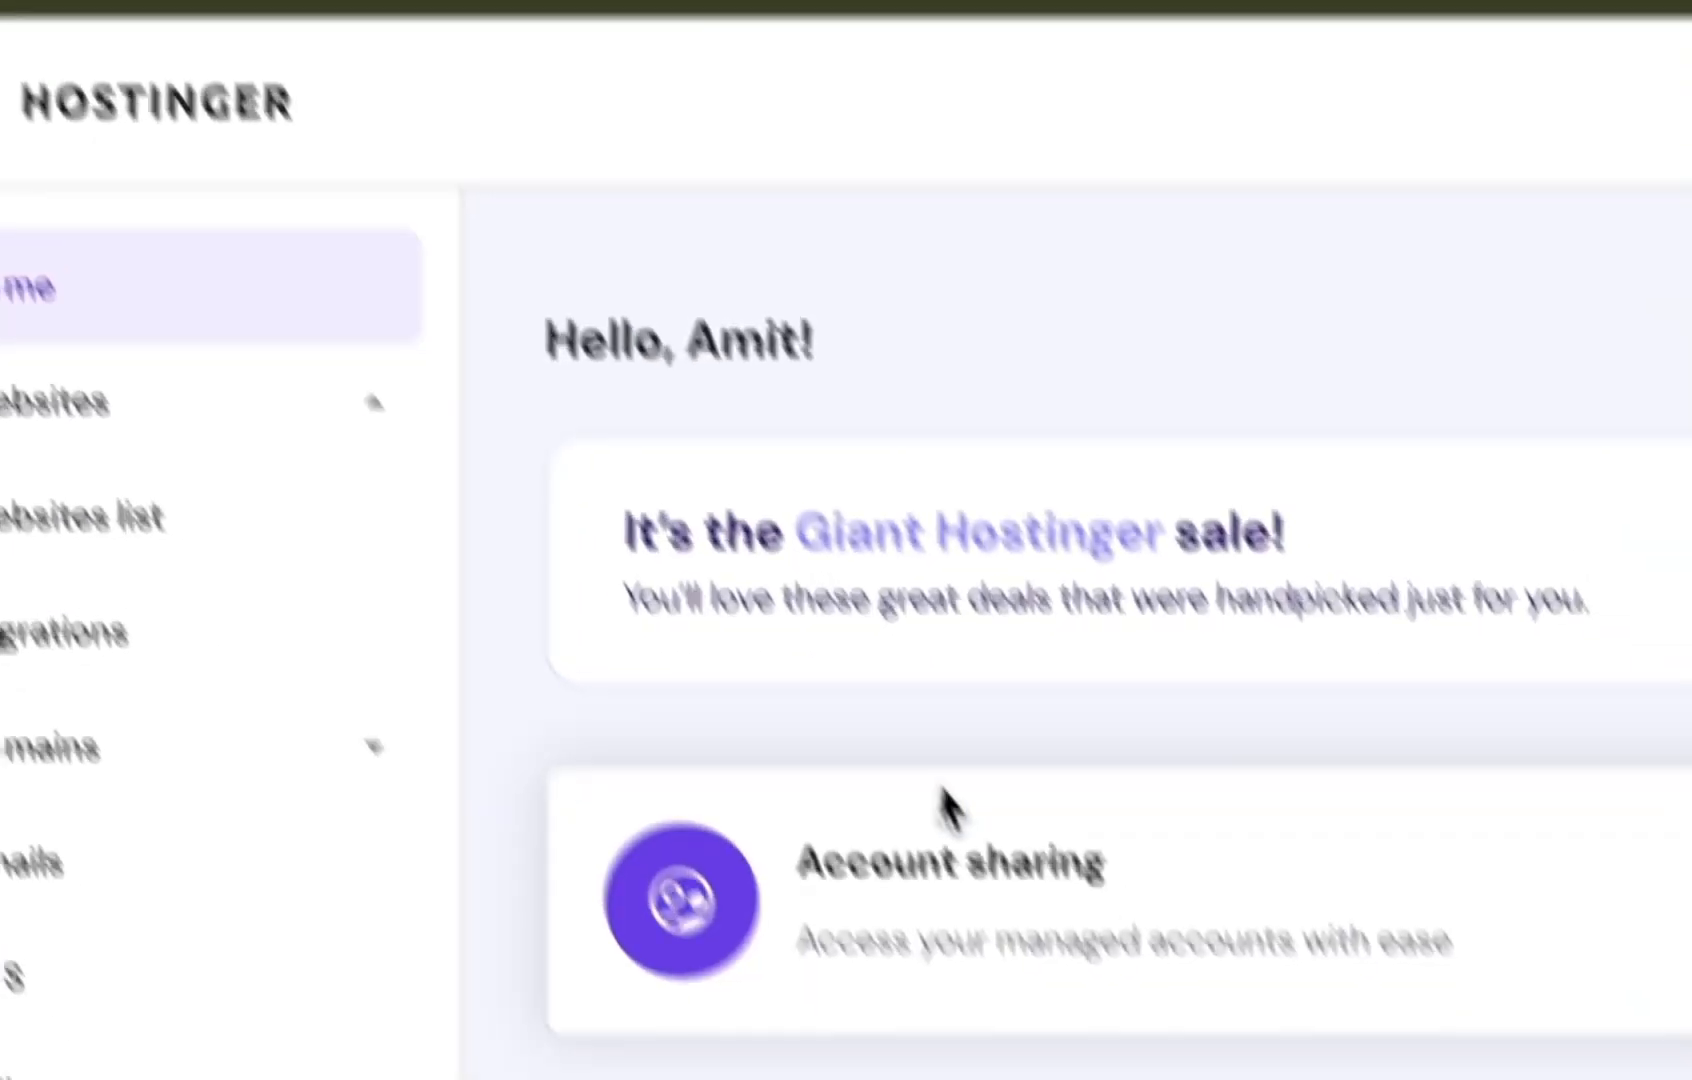
pyautogui.scroll(-5, 948, 808)
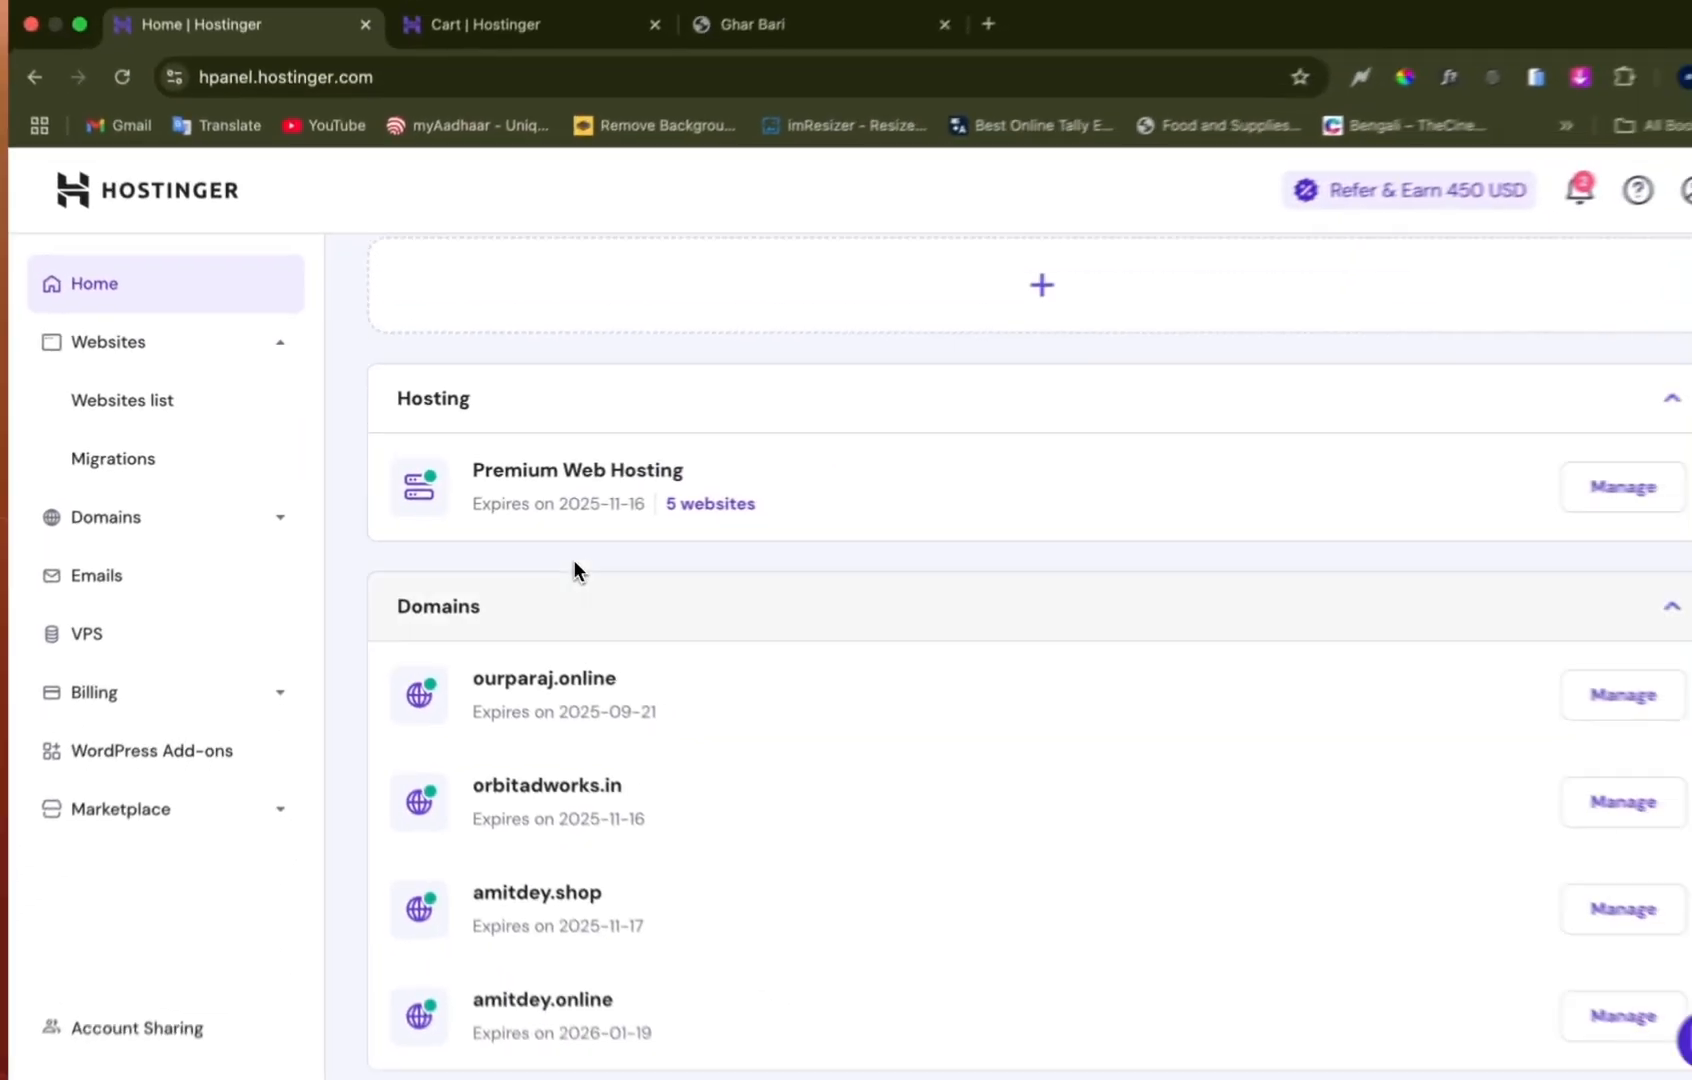
pyautogui.scroll(5, 565, 563)
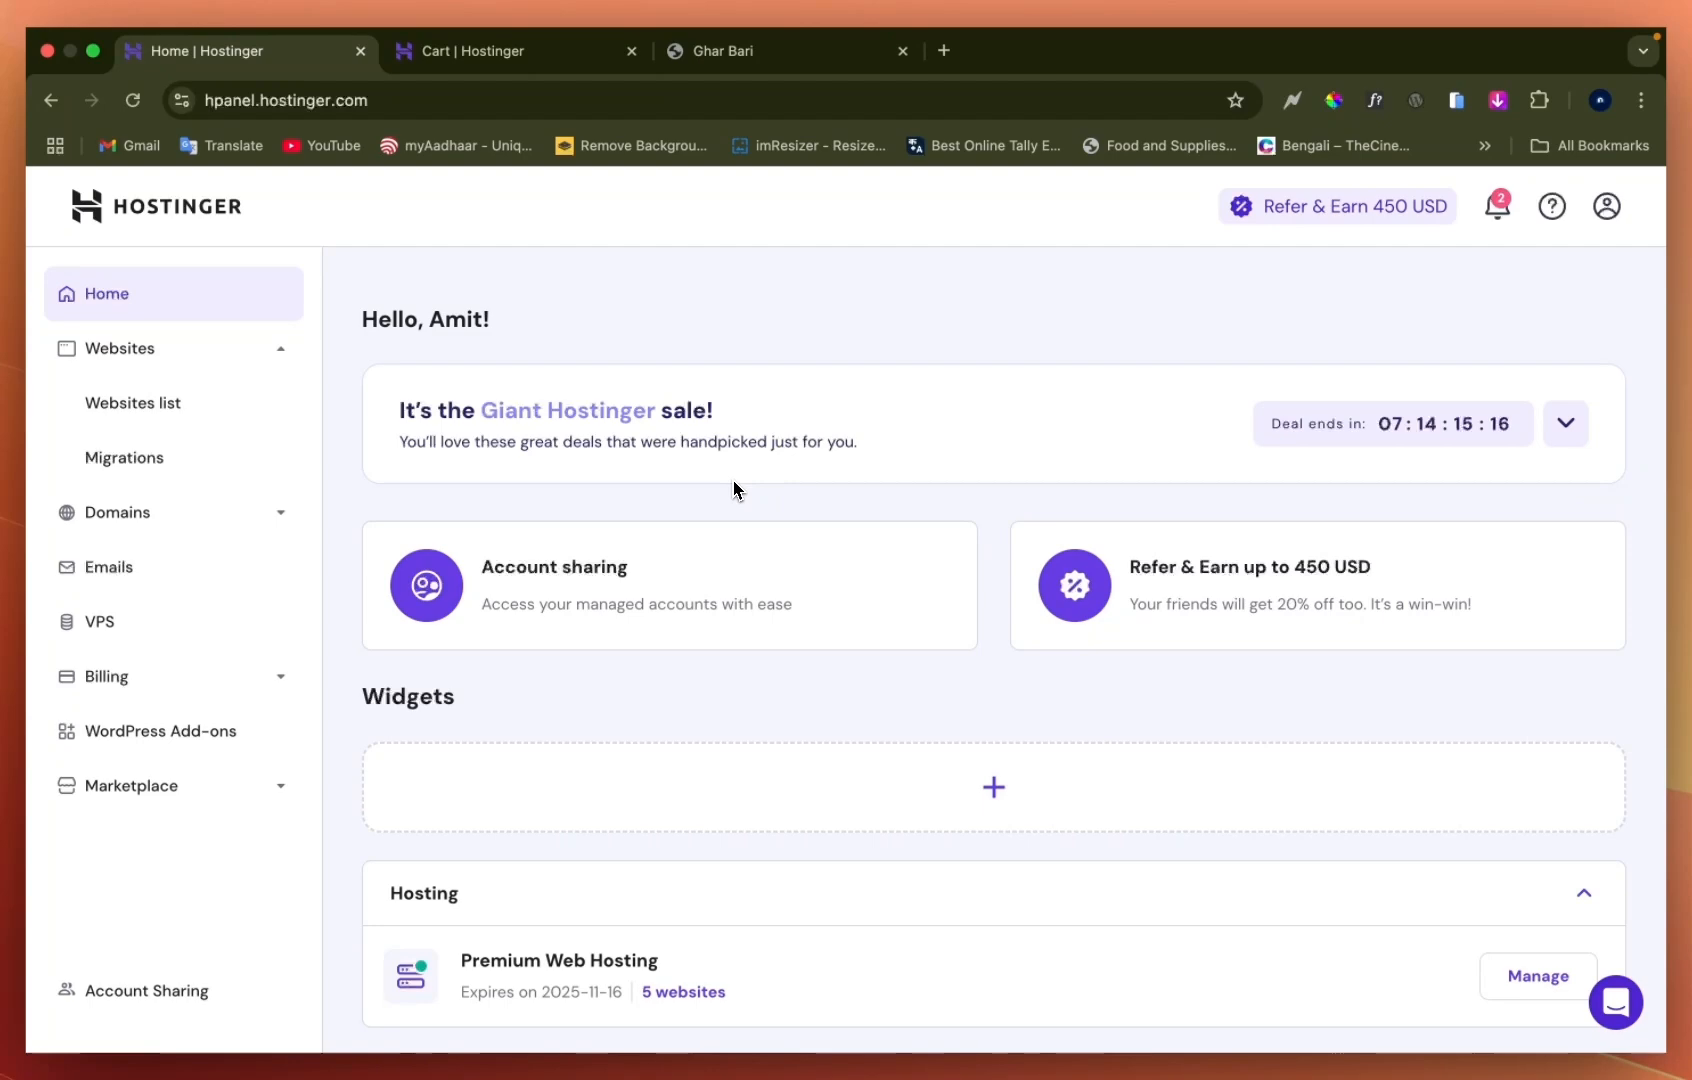
# Go to the websites list and open the dashboard of amitdey.online
pyautogui.click(171, 400)
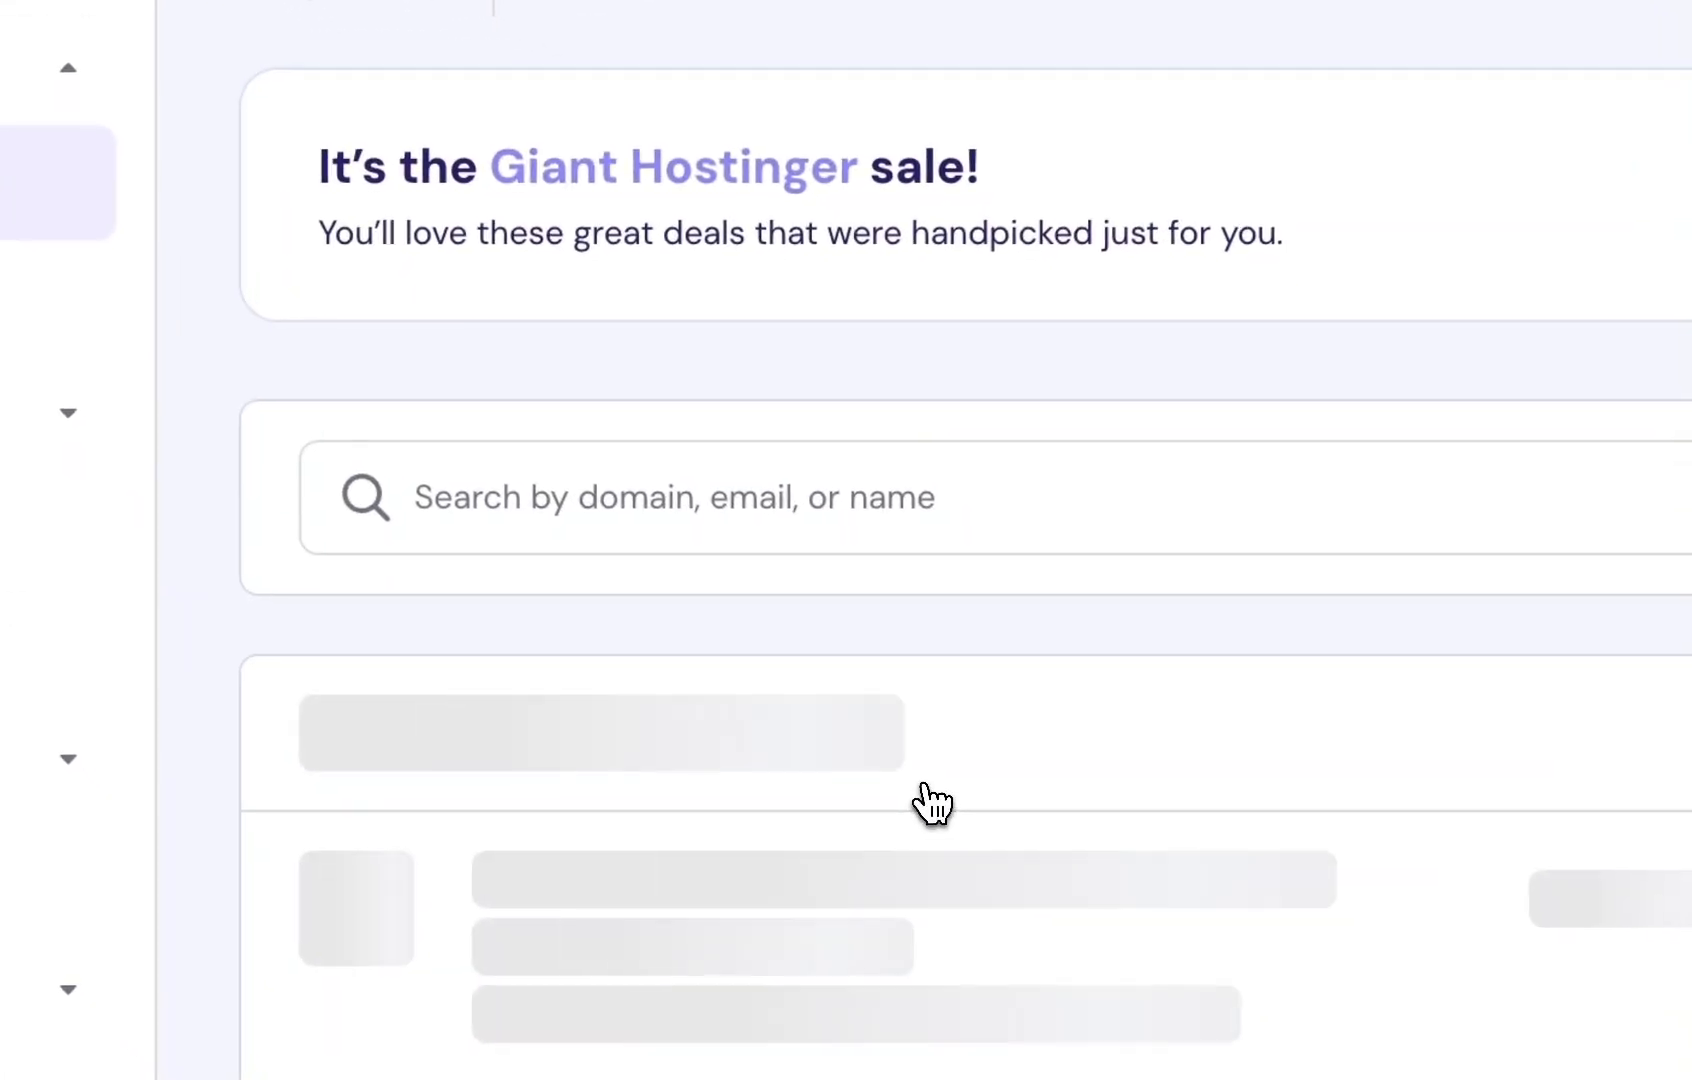
pyautogui.scroll(-10, 926, 795)
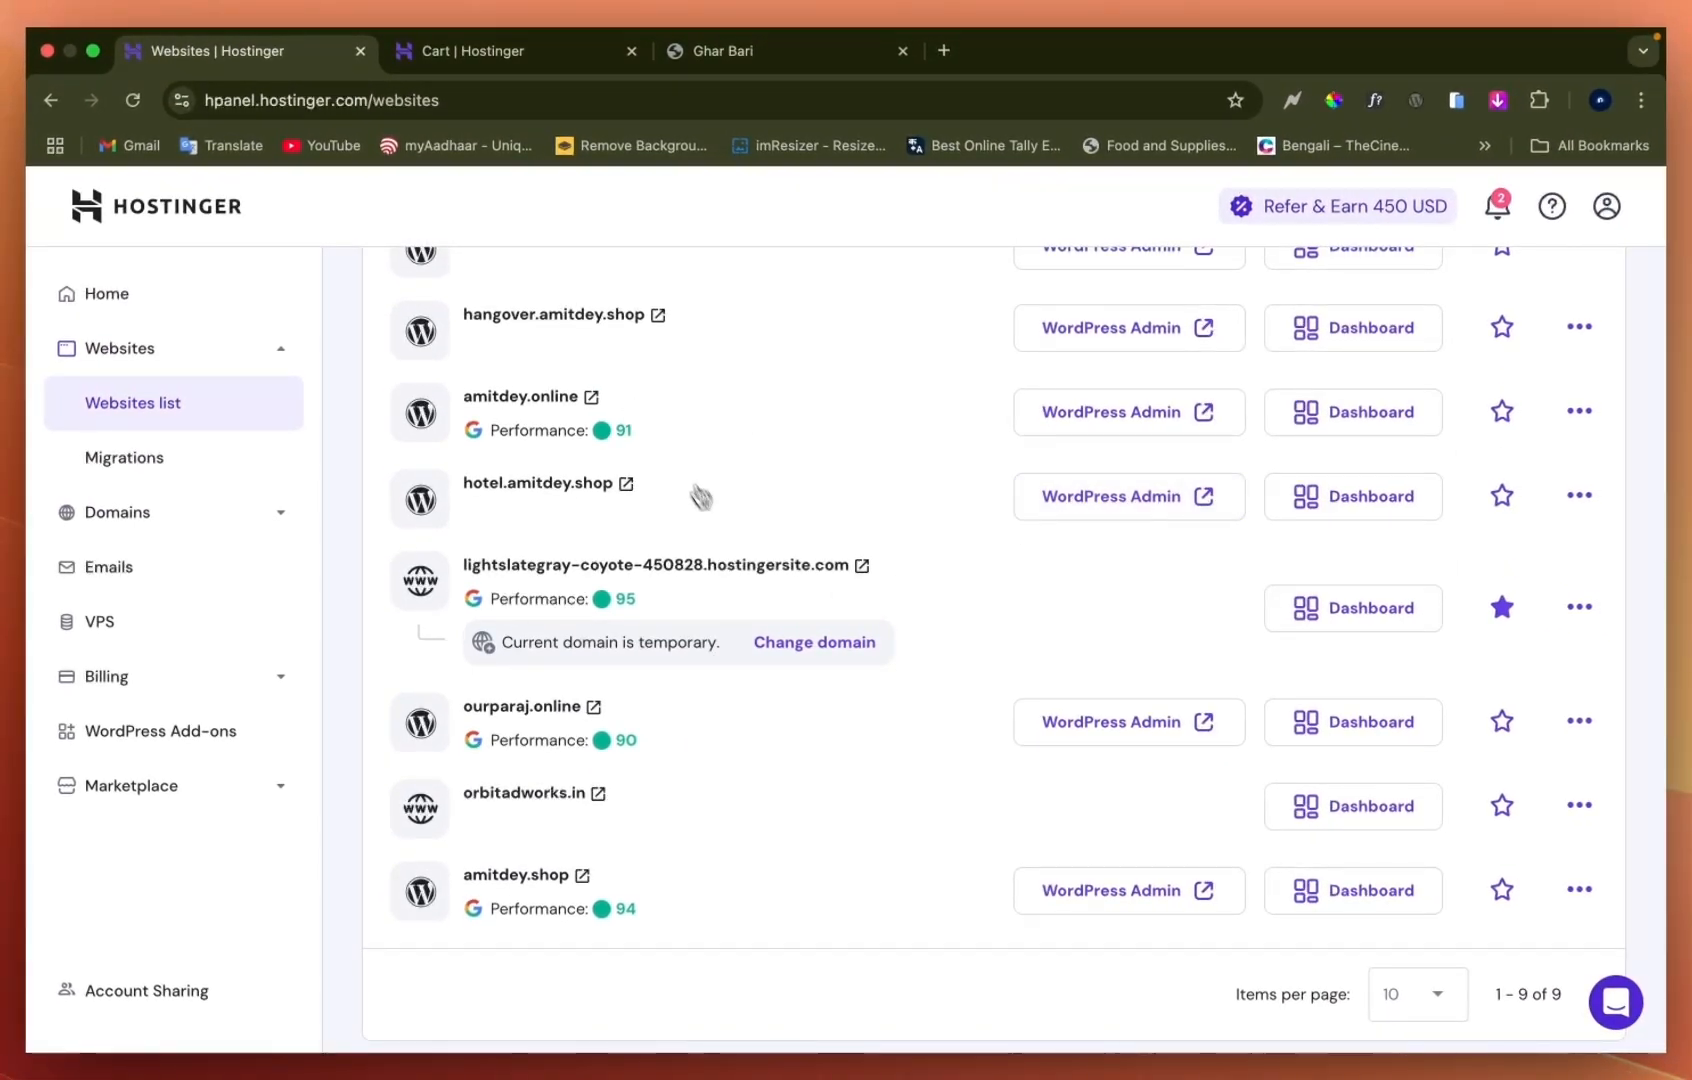
pyautogui.scroll(-2, 733, 551)
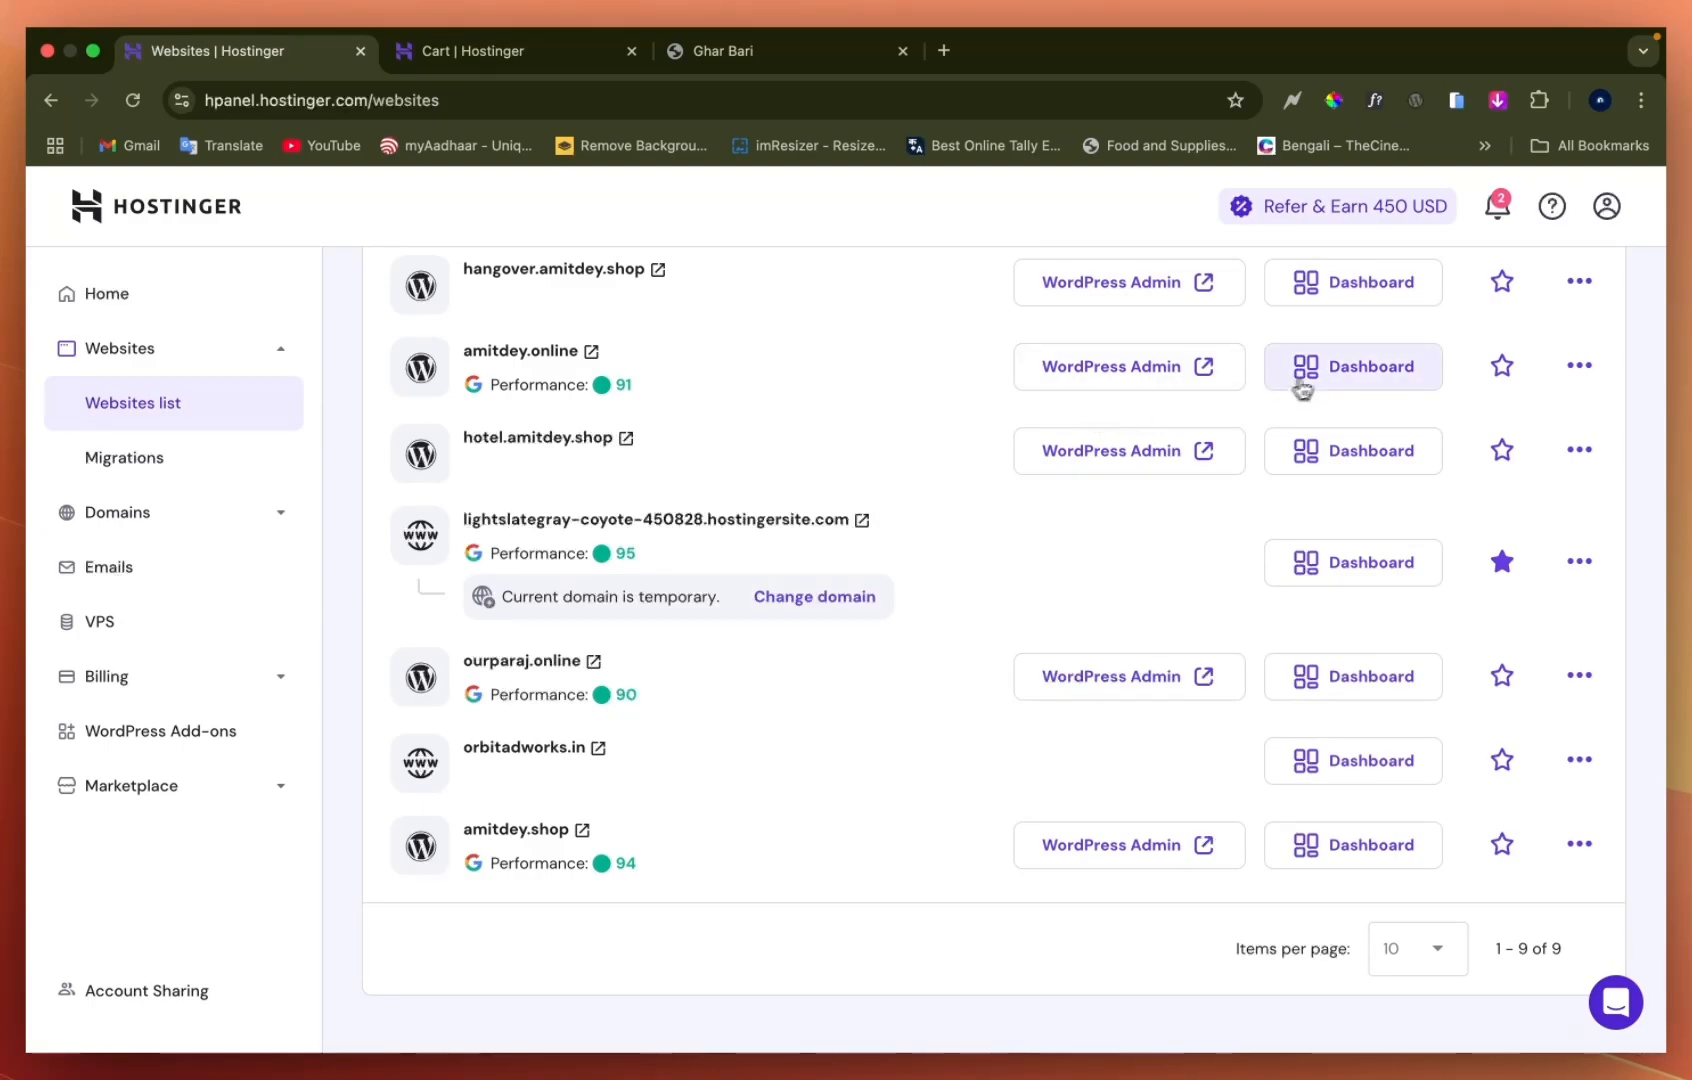
pyautogui.click(1368, 372)
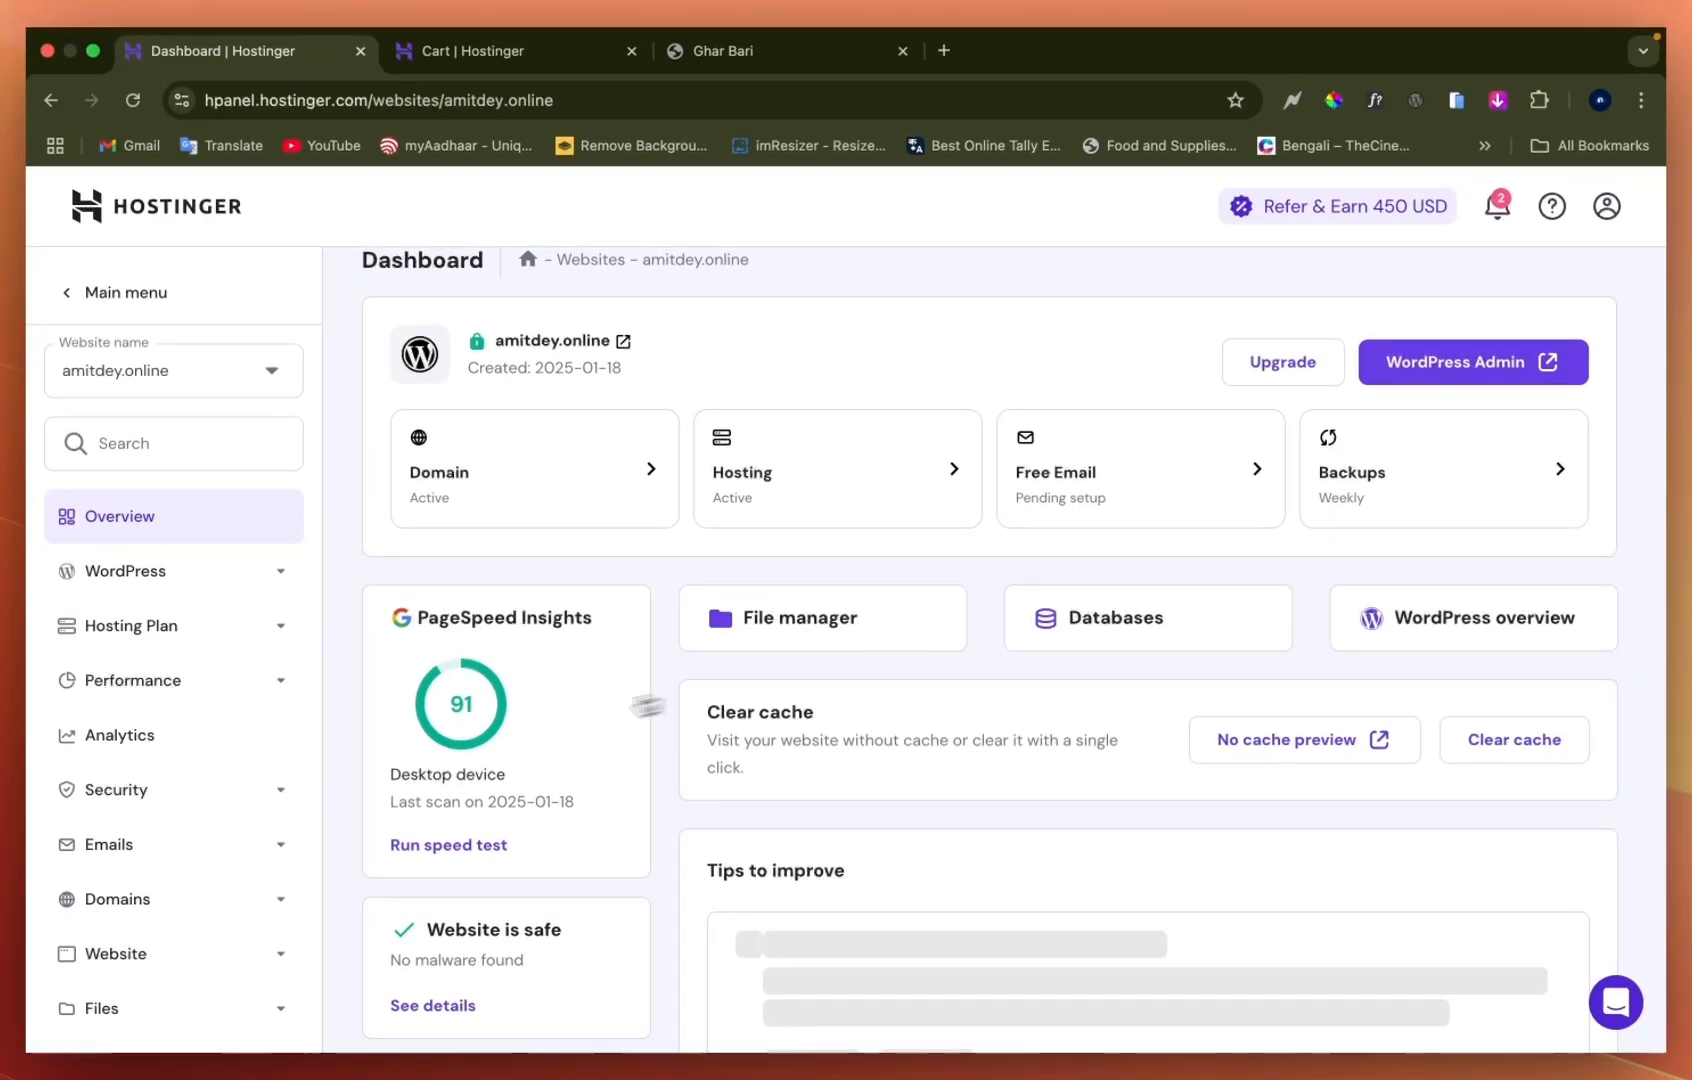
# Open the subdomain management page for amitdey.online
pyautogui.scroll(-5, 533, 721)
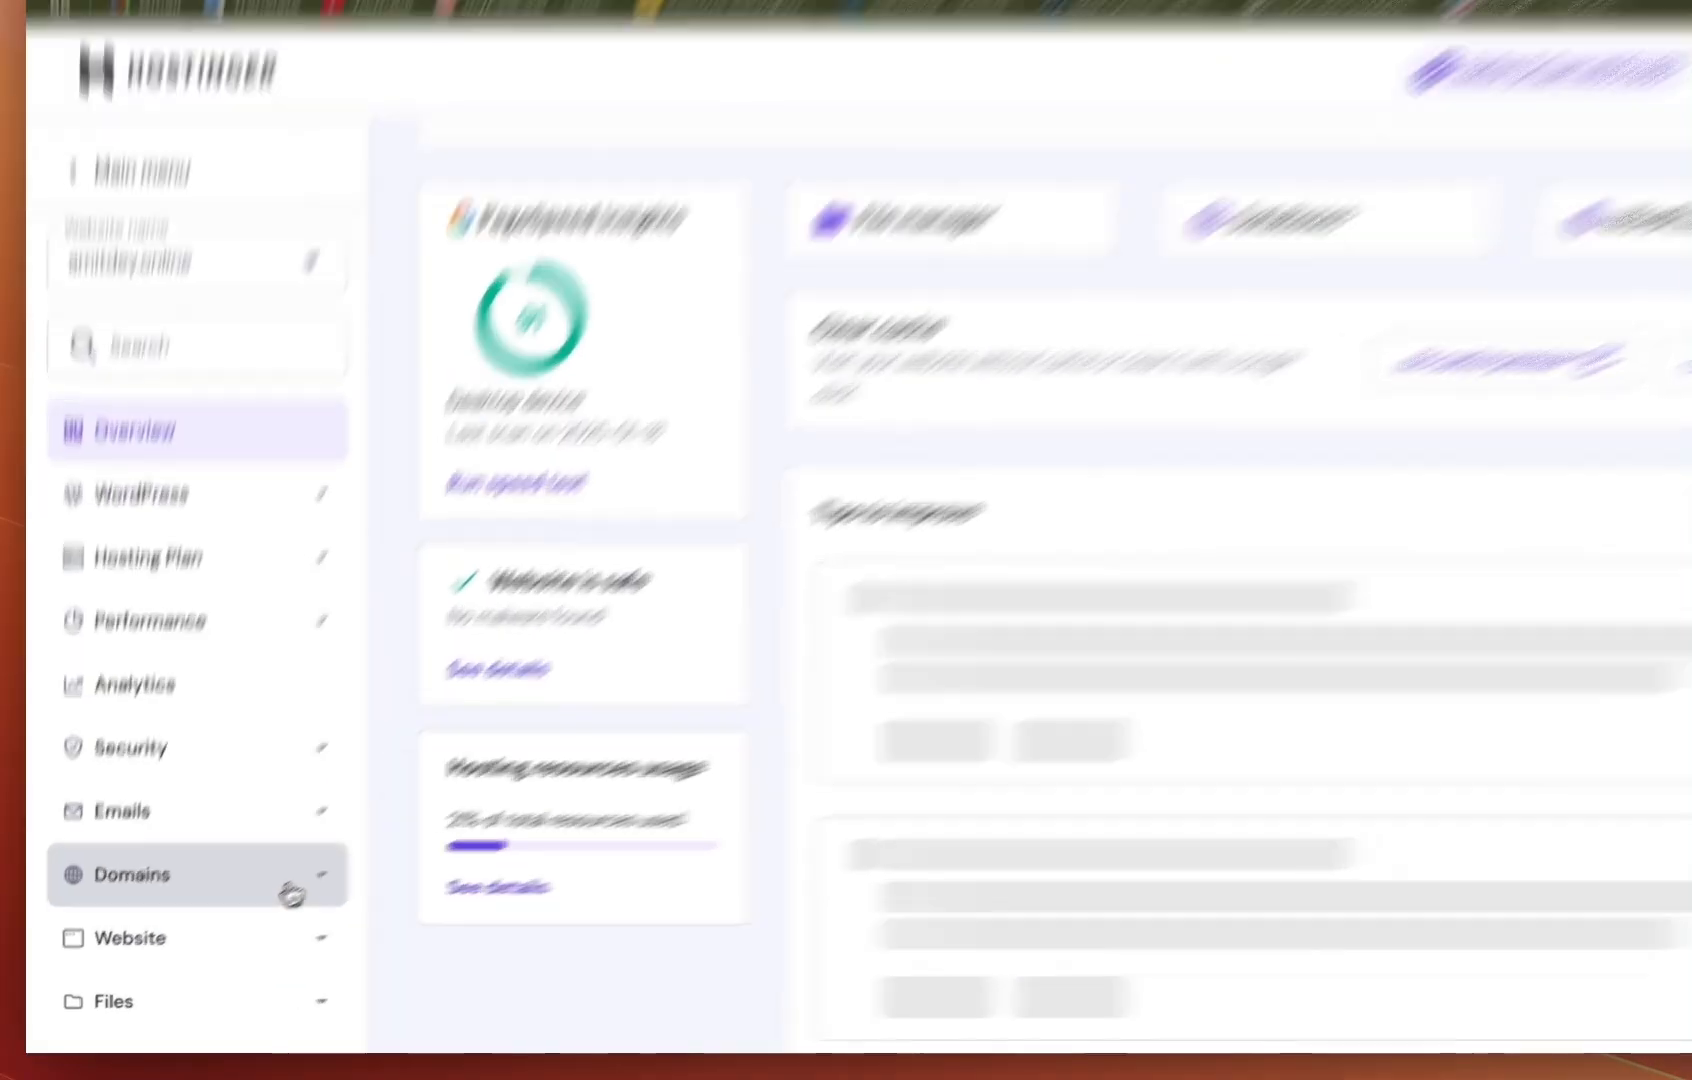
pyautogui.click(250, 905)
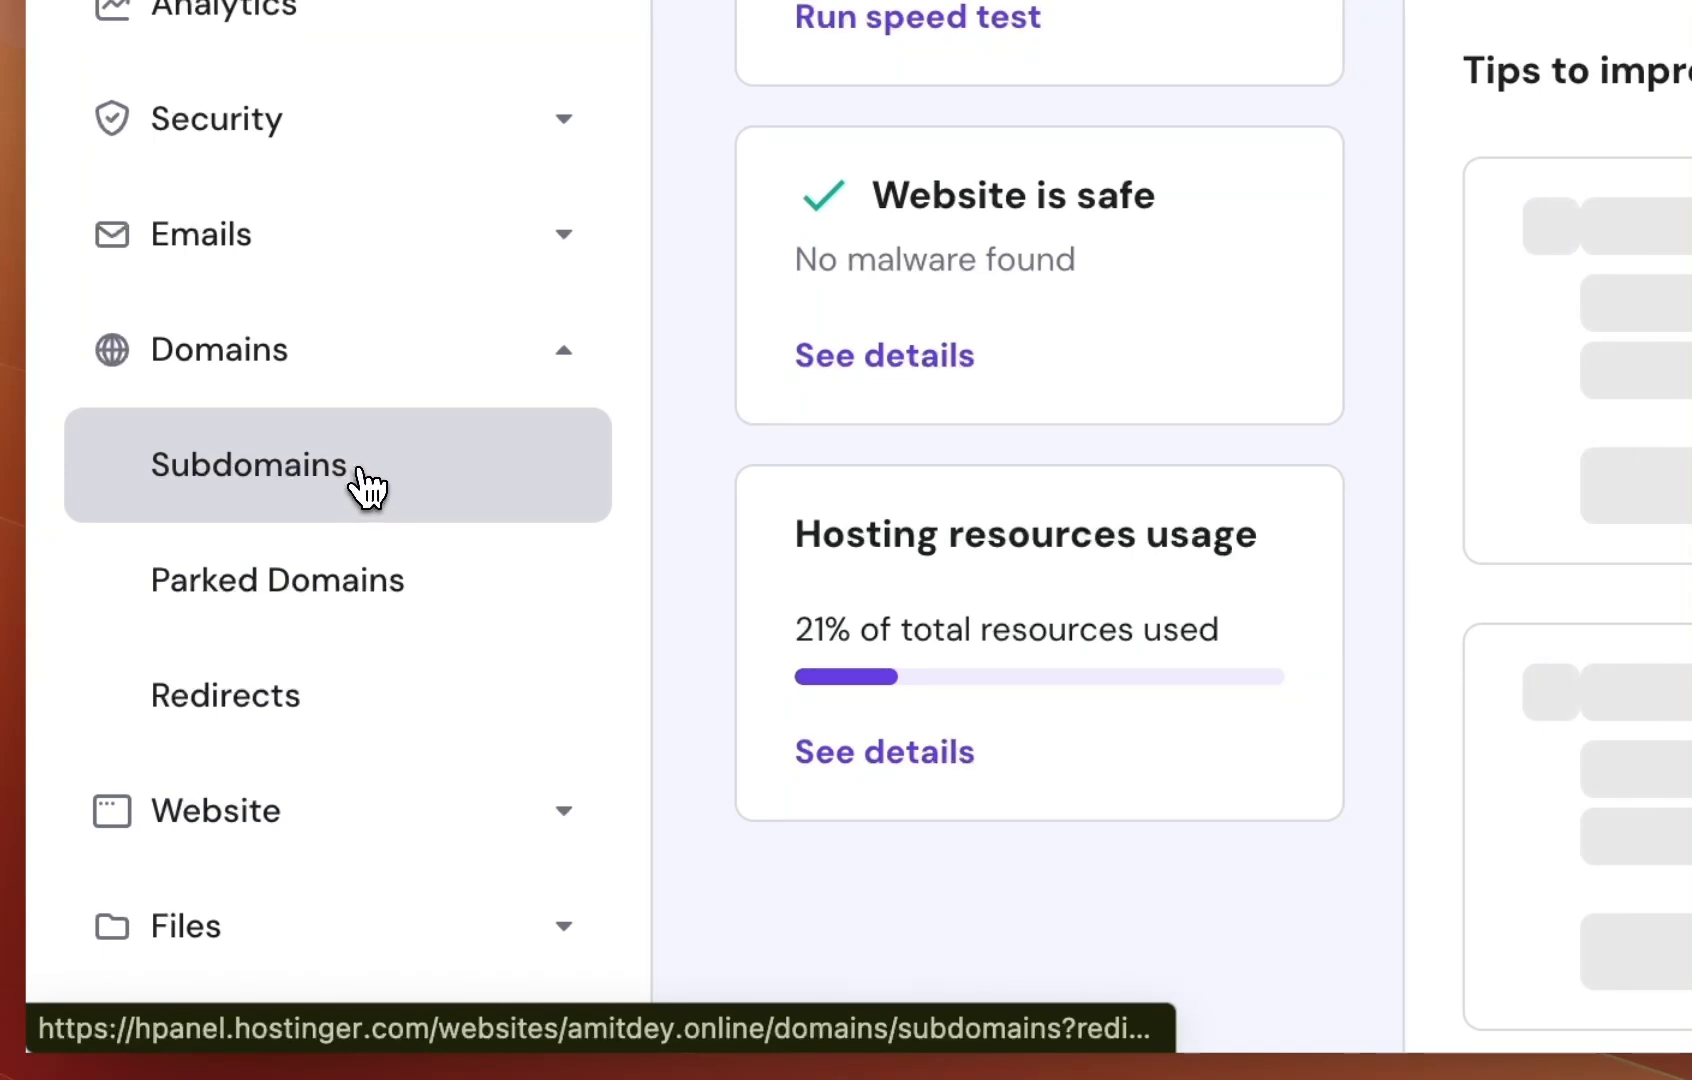
pyautogui.click(383, 512)
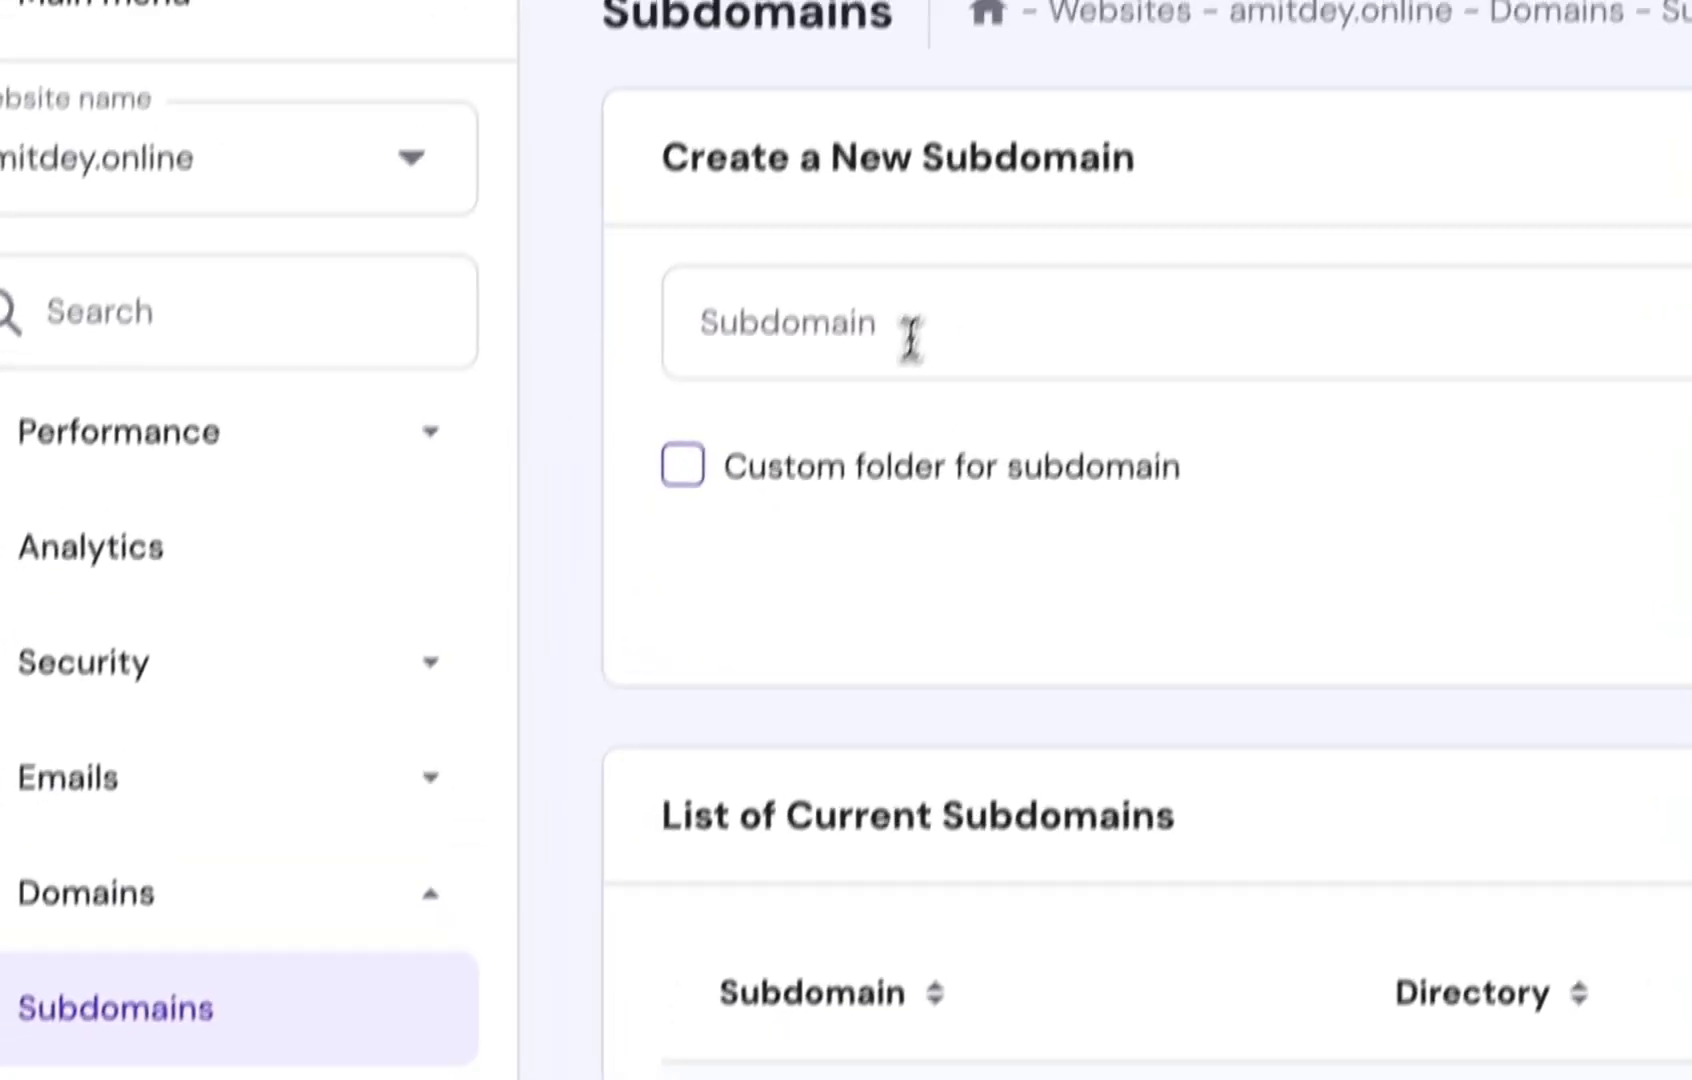
# Create the subdomain gym under amitdey.online and check its entry among the current subdomains
pyautogui.click(881, 408)
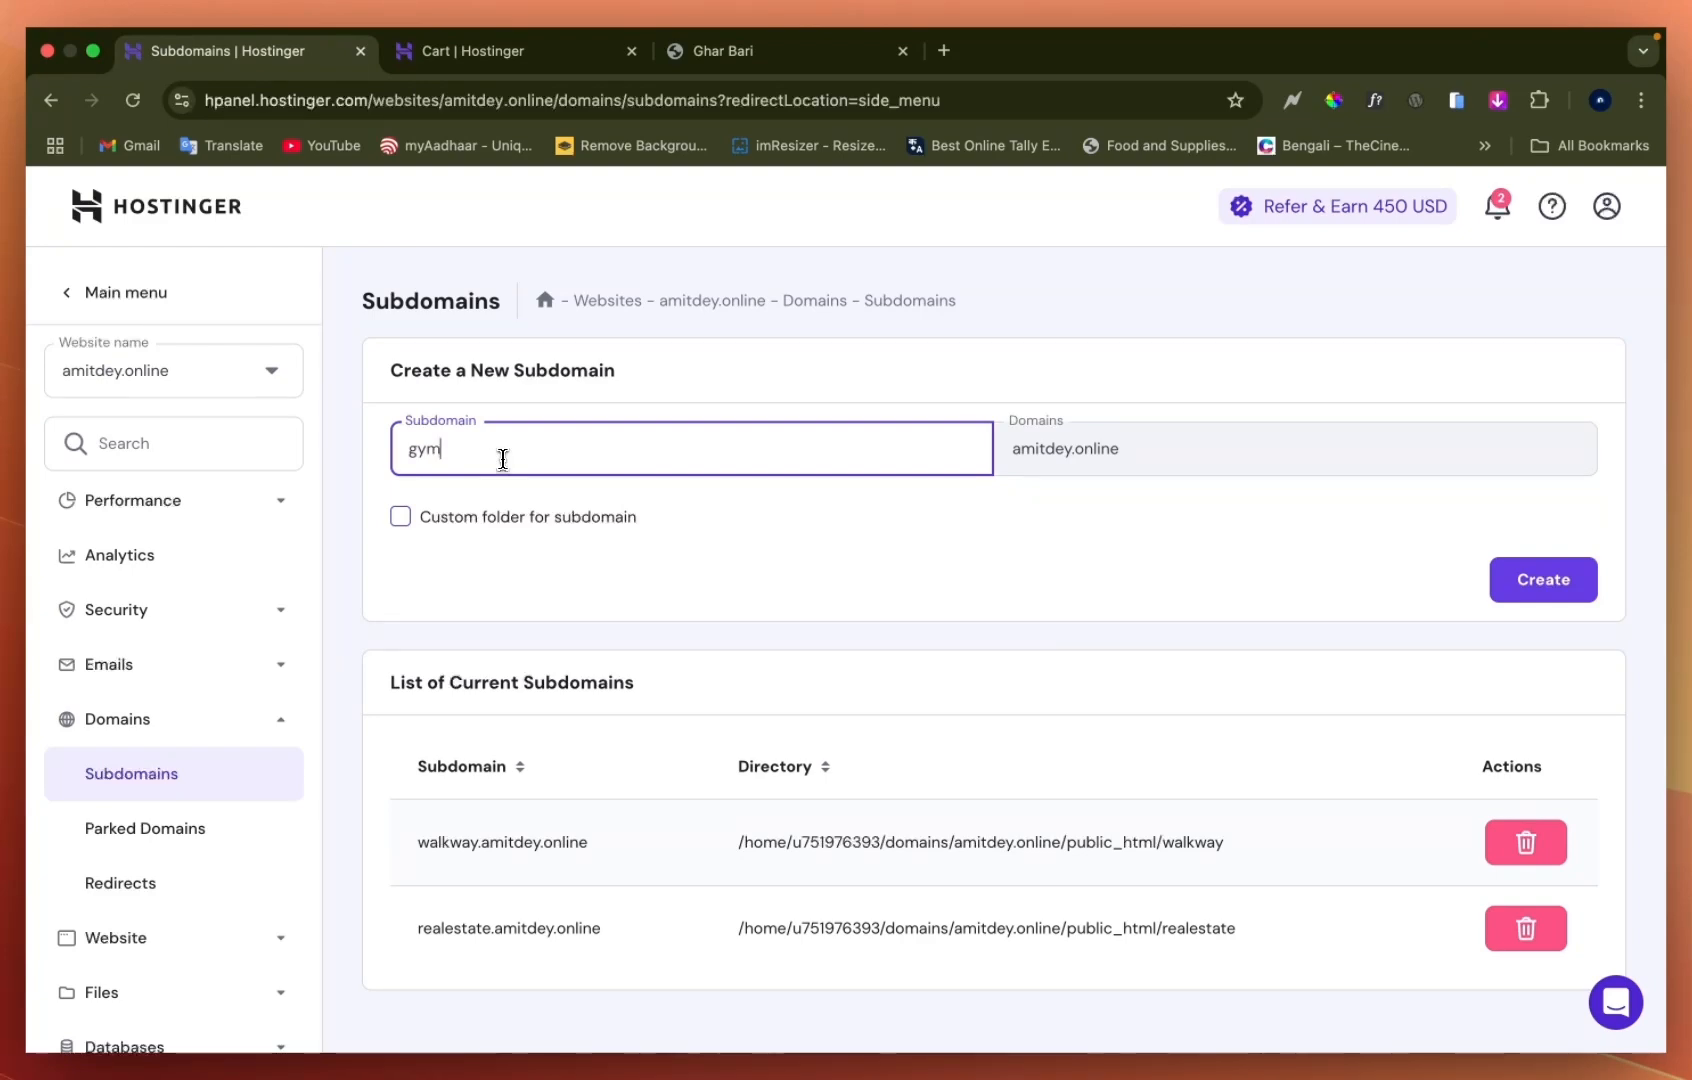
pyautogui.click(722, 558)
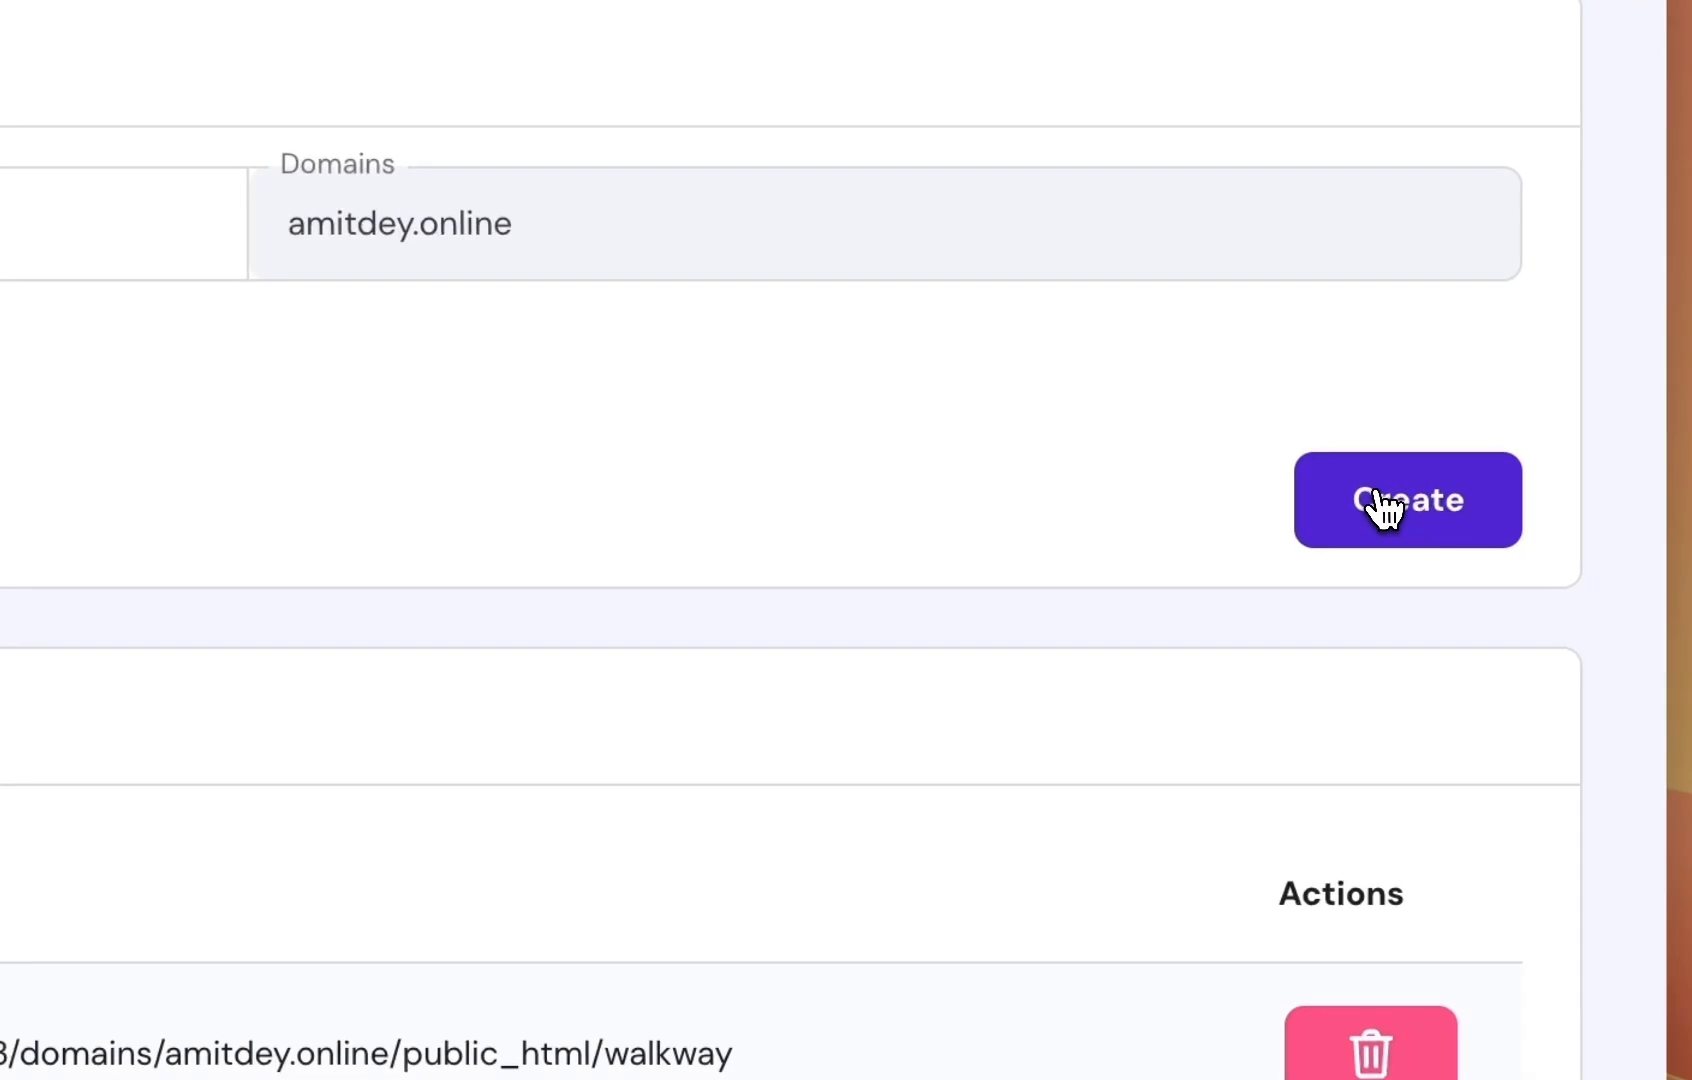
pyautogui.click(1383, 508)
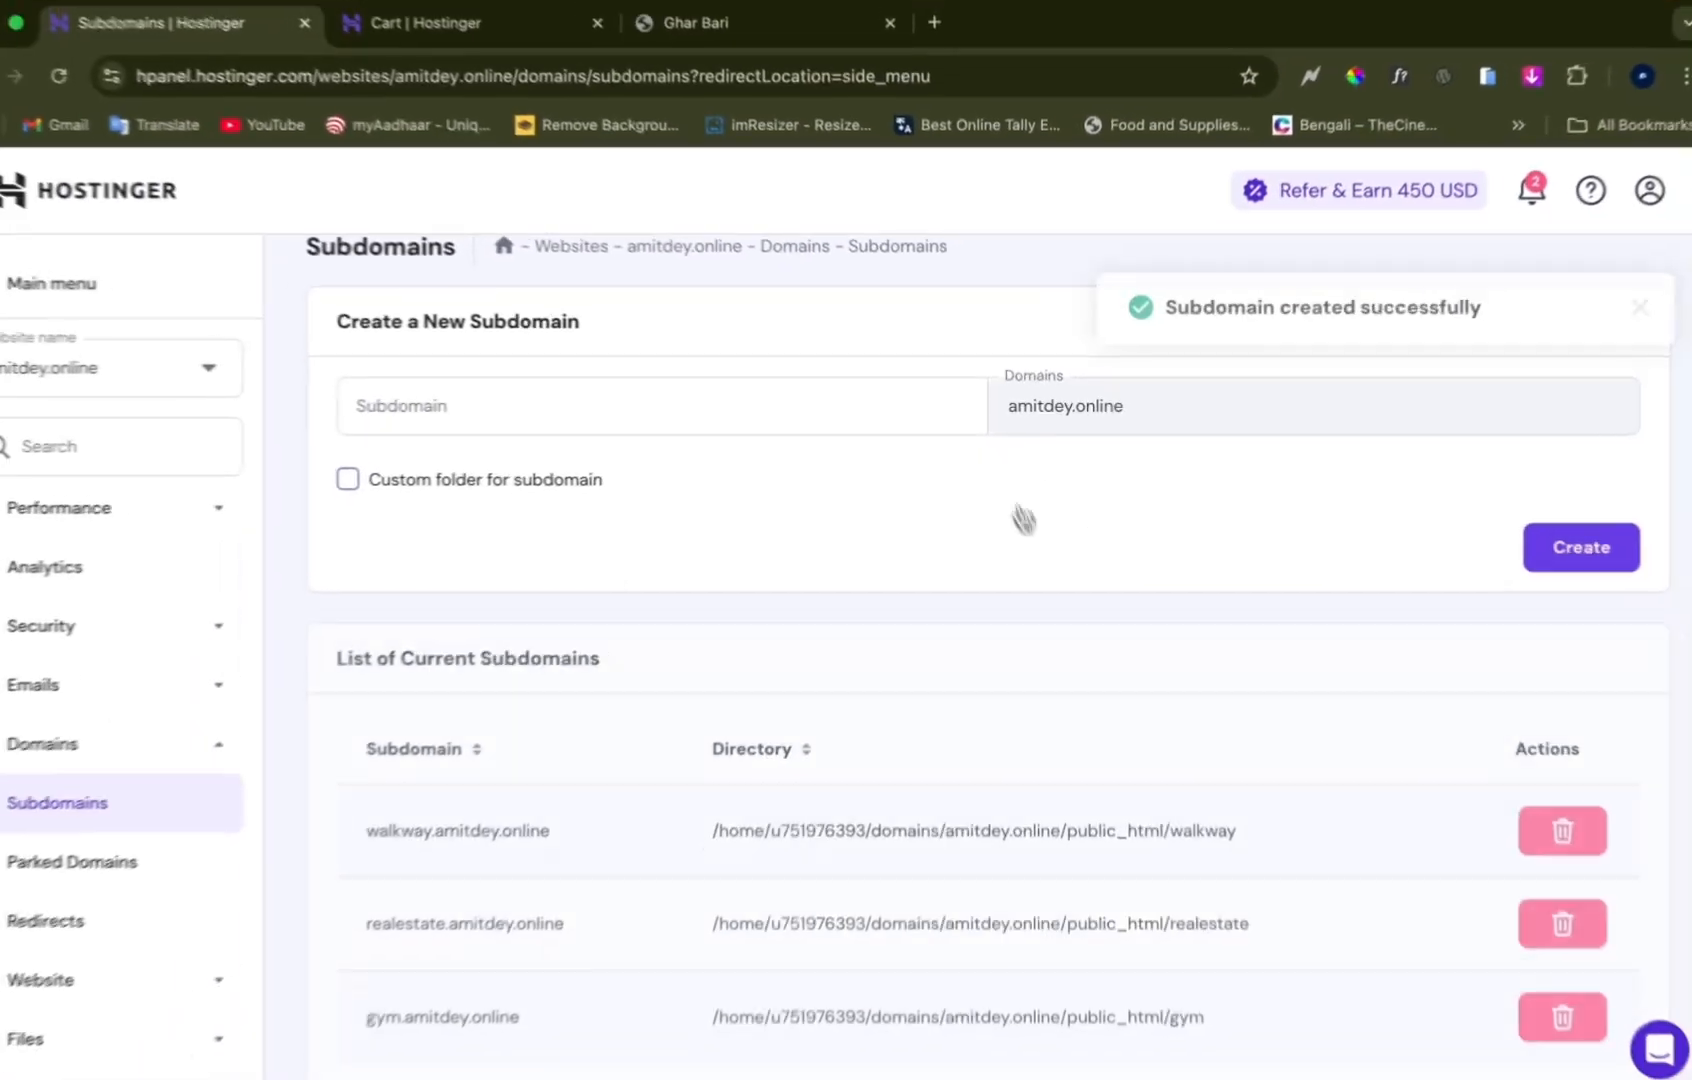
pyautogui.scroll(-2, 984, 700)
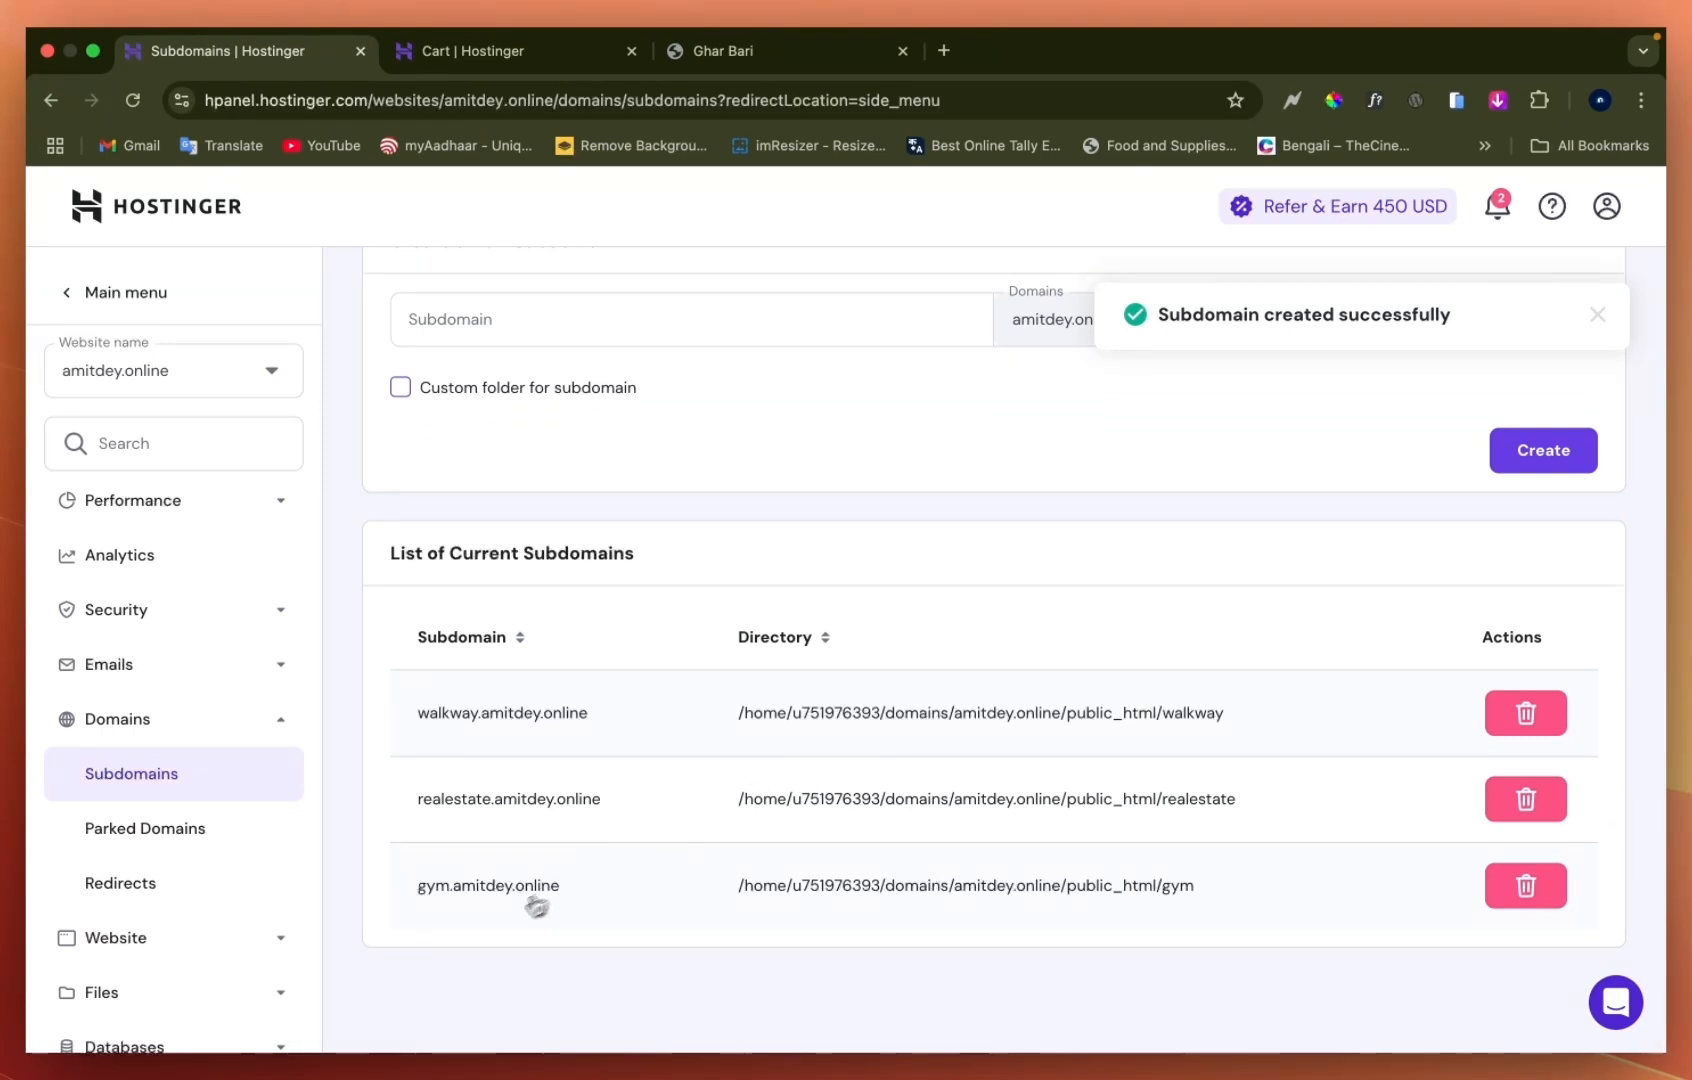
pyautogui.scroll(1, 778, 745)
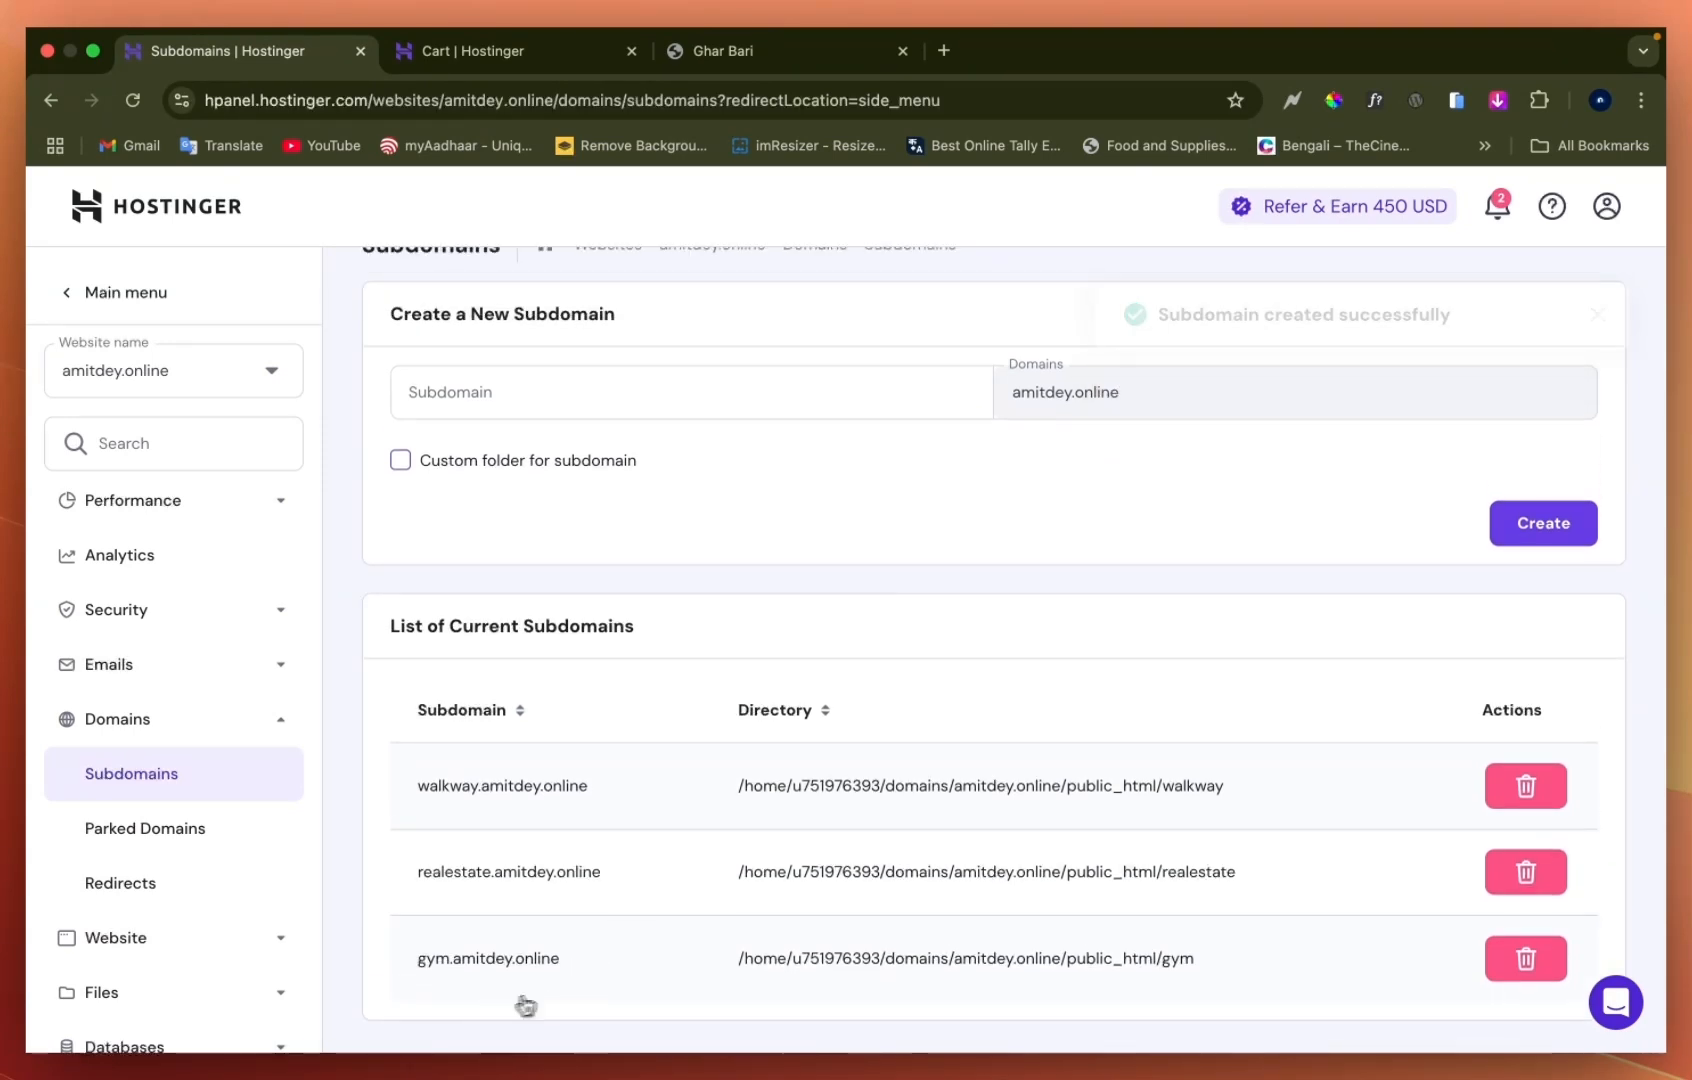
pyautogui.scroll(-1, 685, 748)
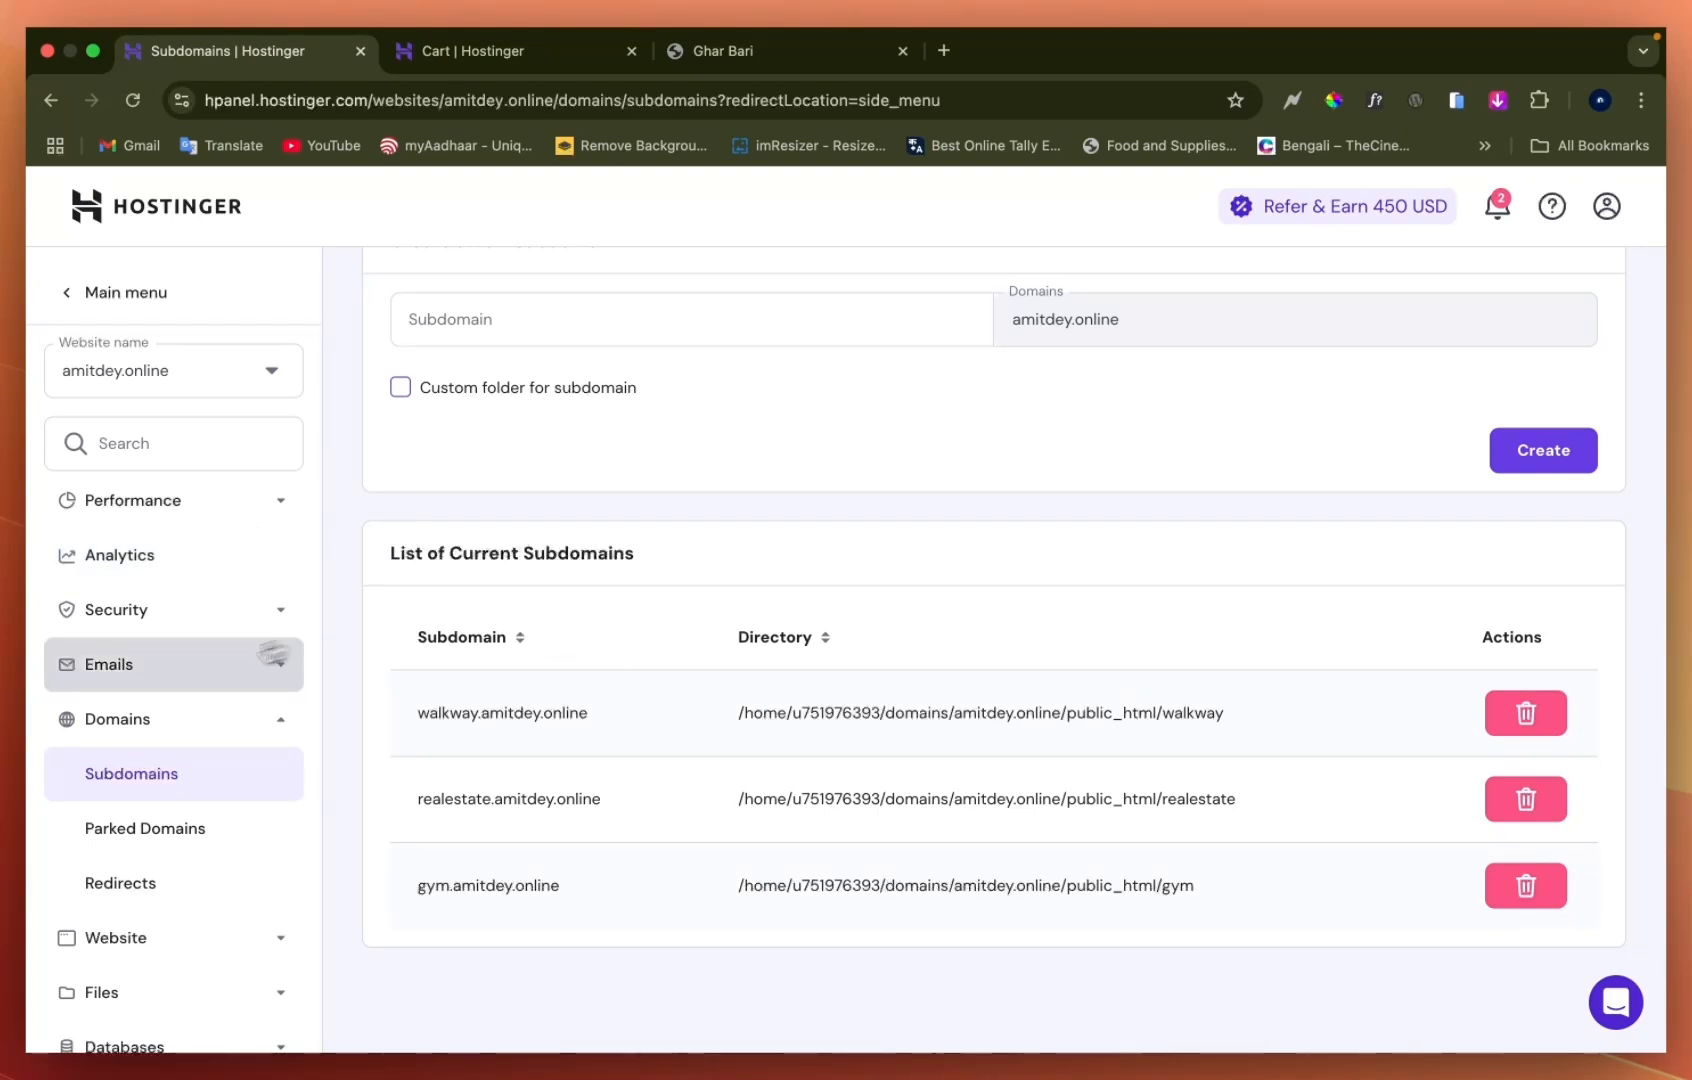
pyautogui.scroll(3, 170, 682)
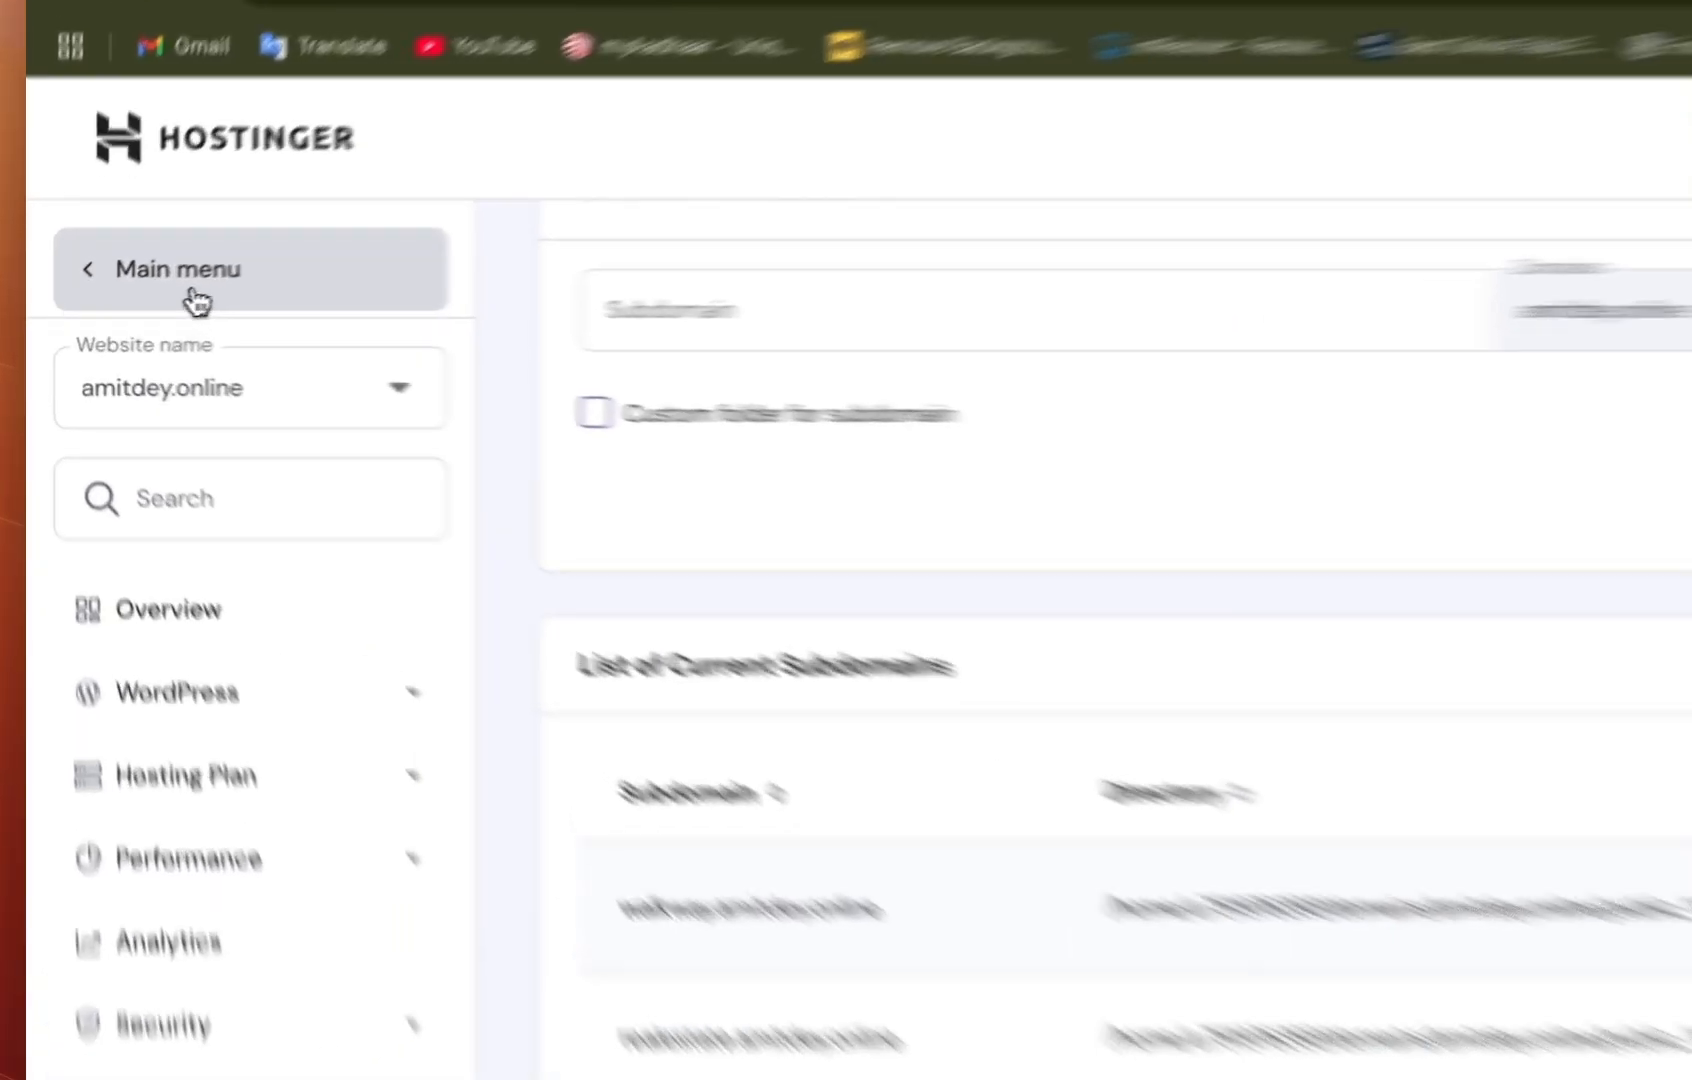
# Return to the websites list, open the amitdey.online dashboard and look through its management sections
pyautogui.click(197, 298)
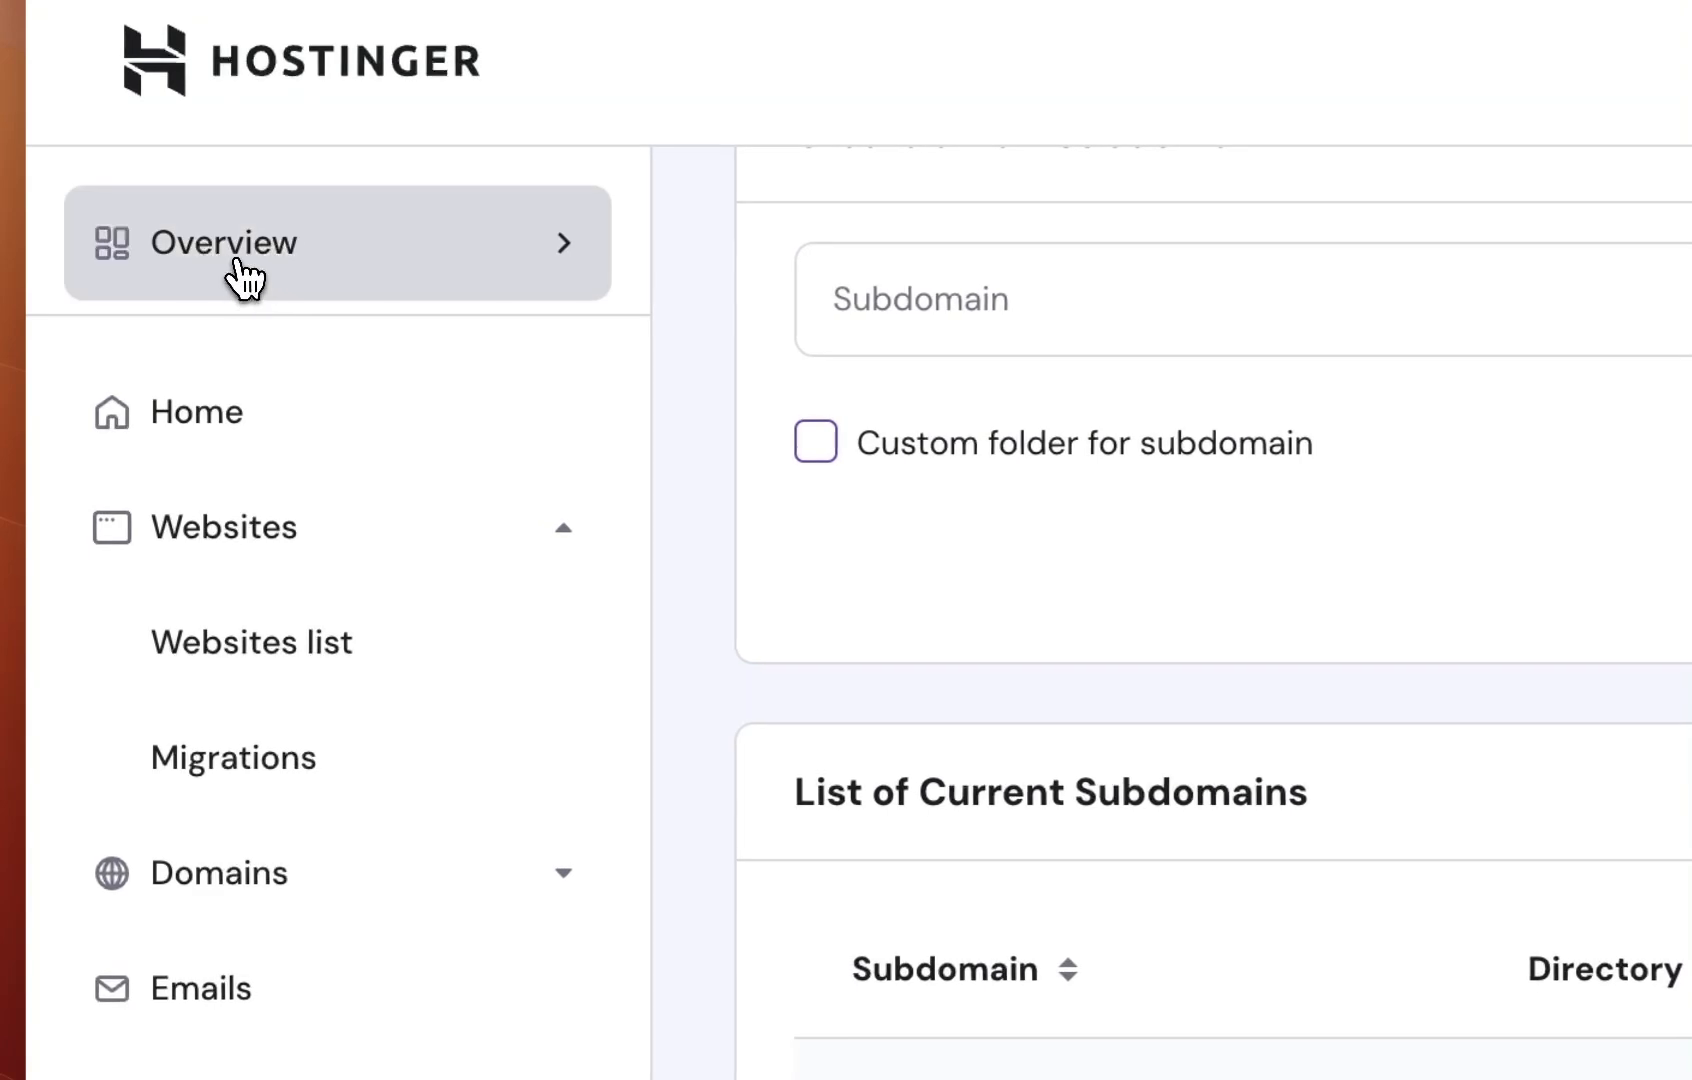
pyautogui.click(214, 652)
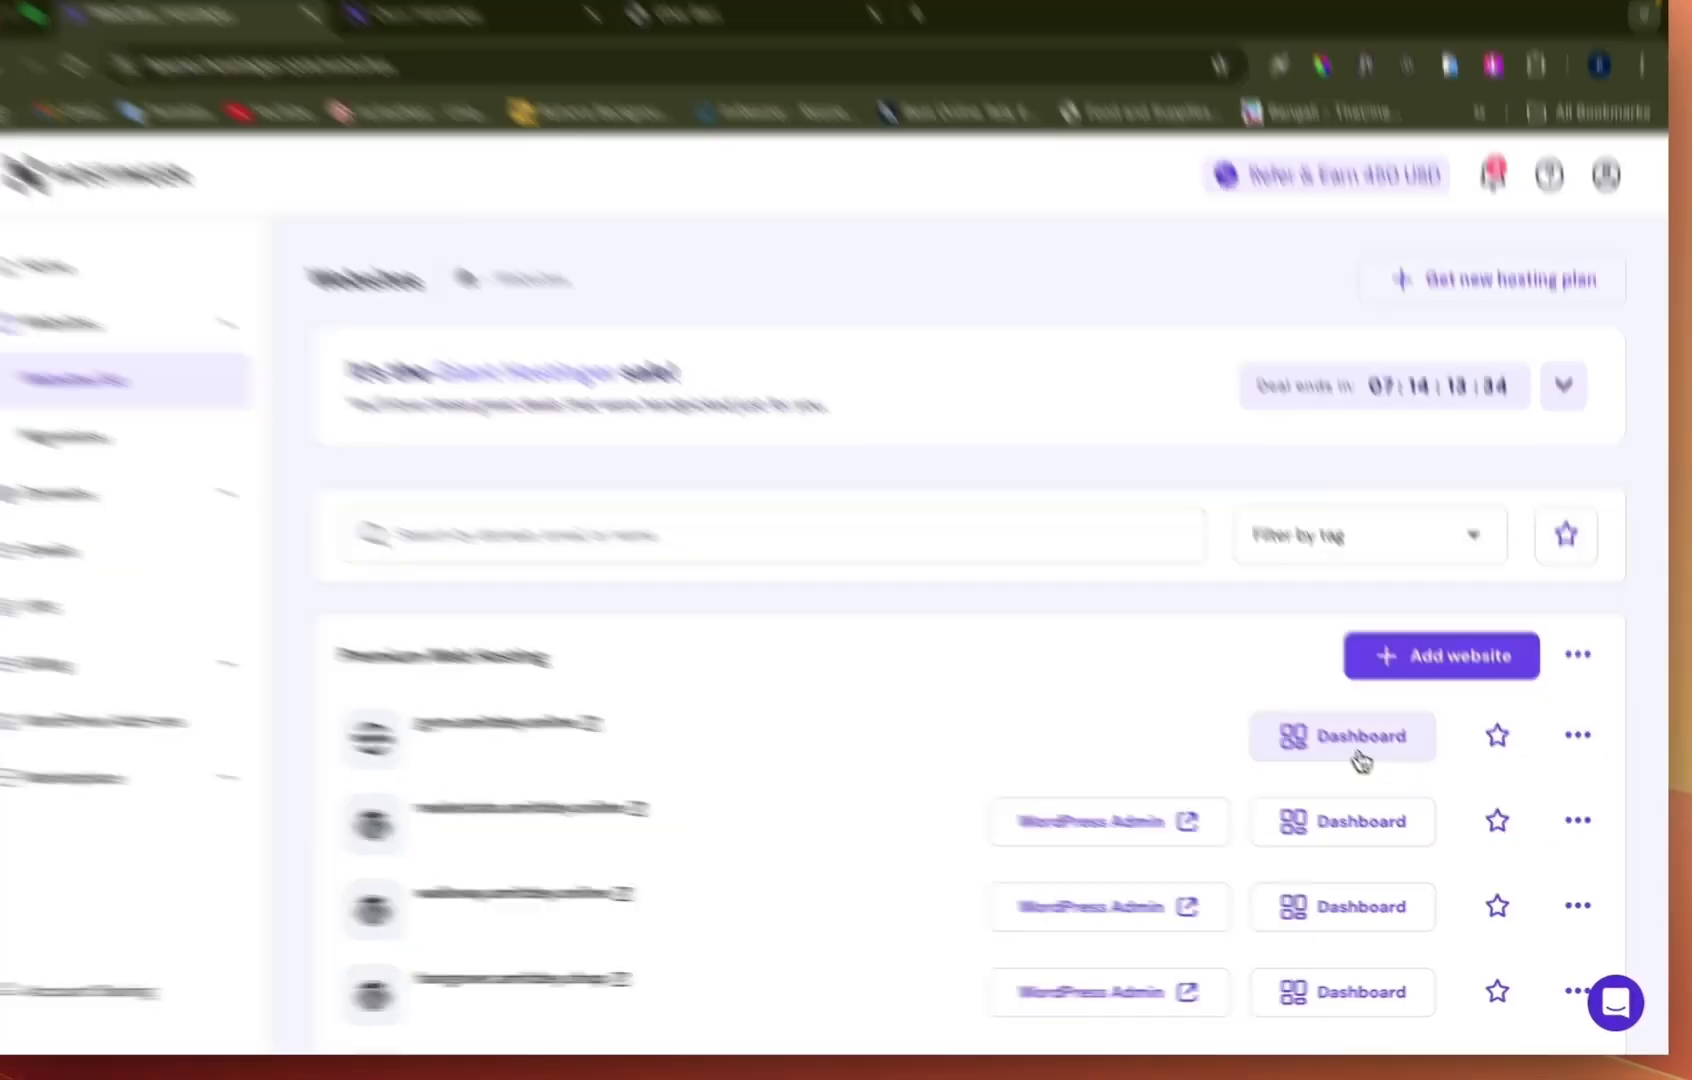
pyautogui.click(1360, 752)
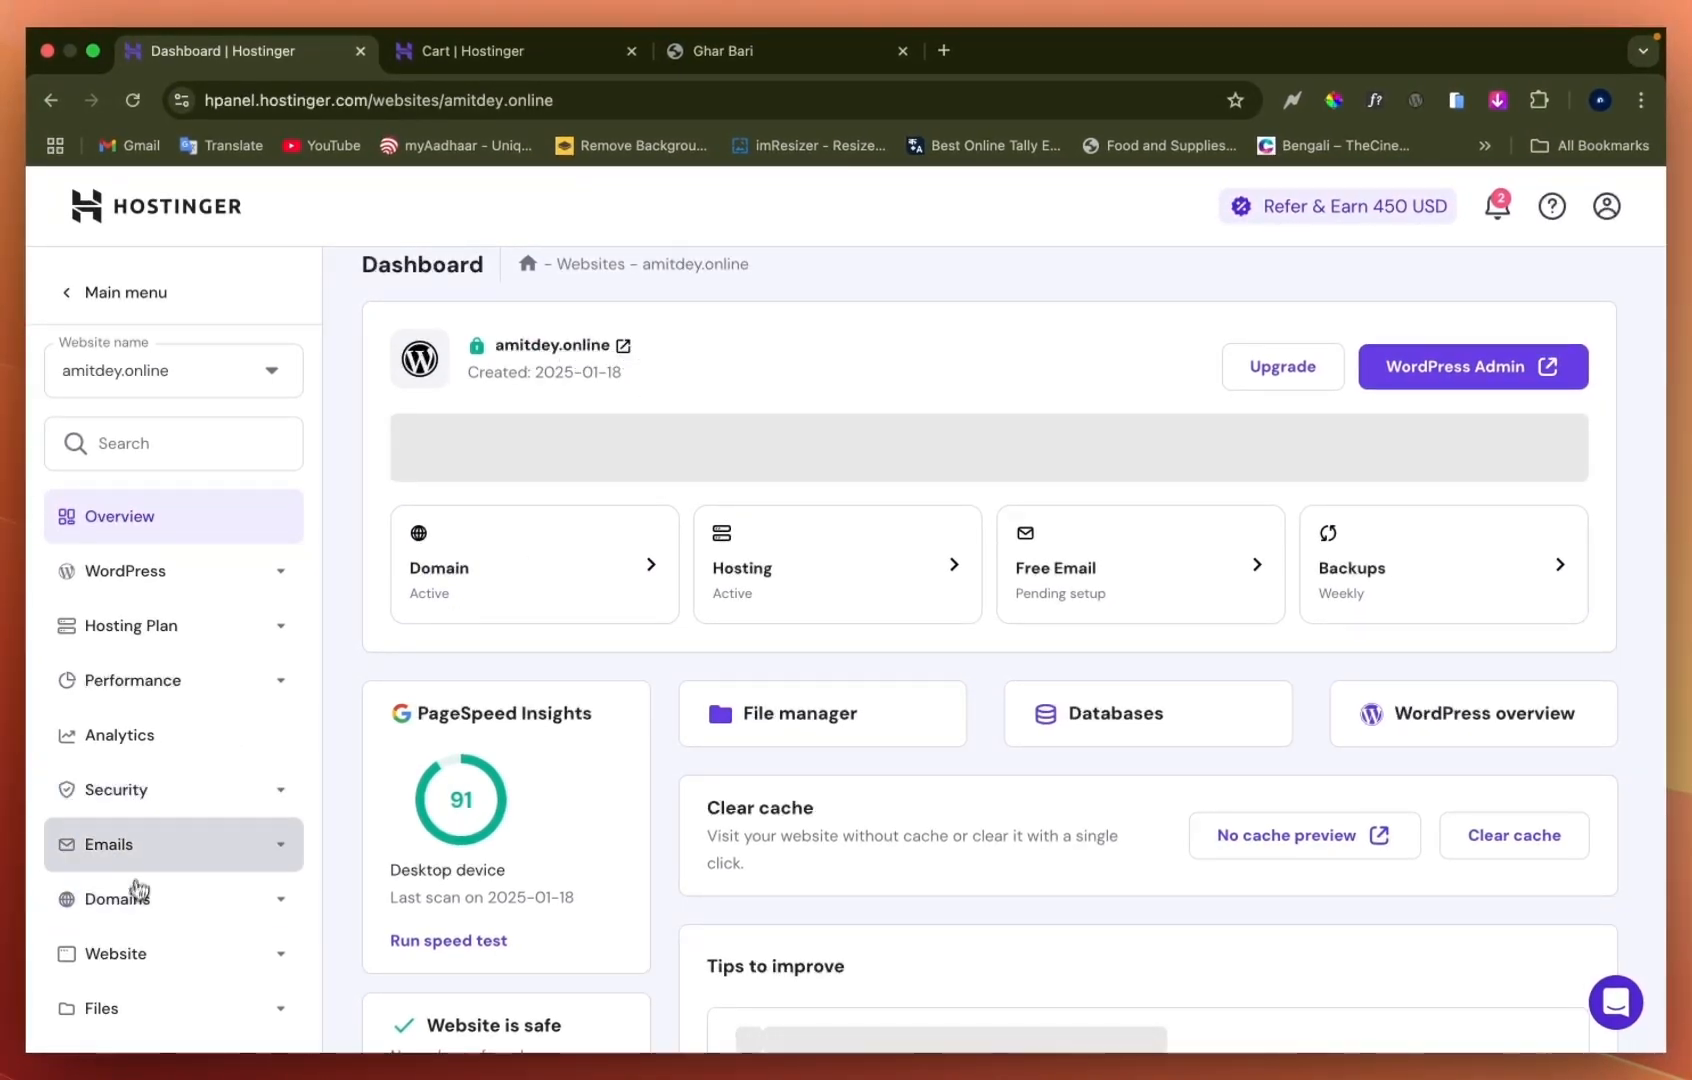
pyautogui.scroll(-3, 135, 900)
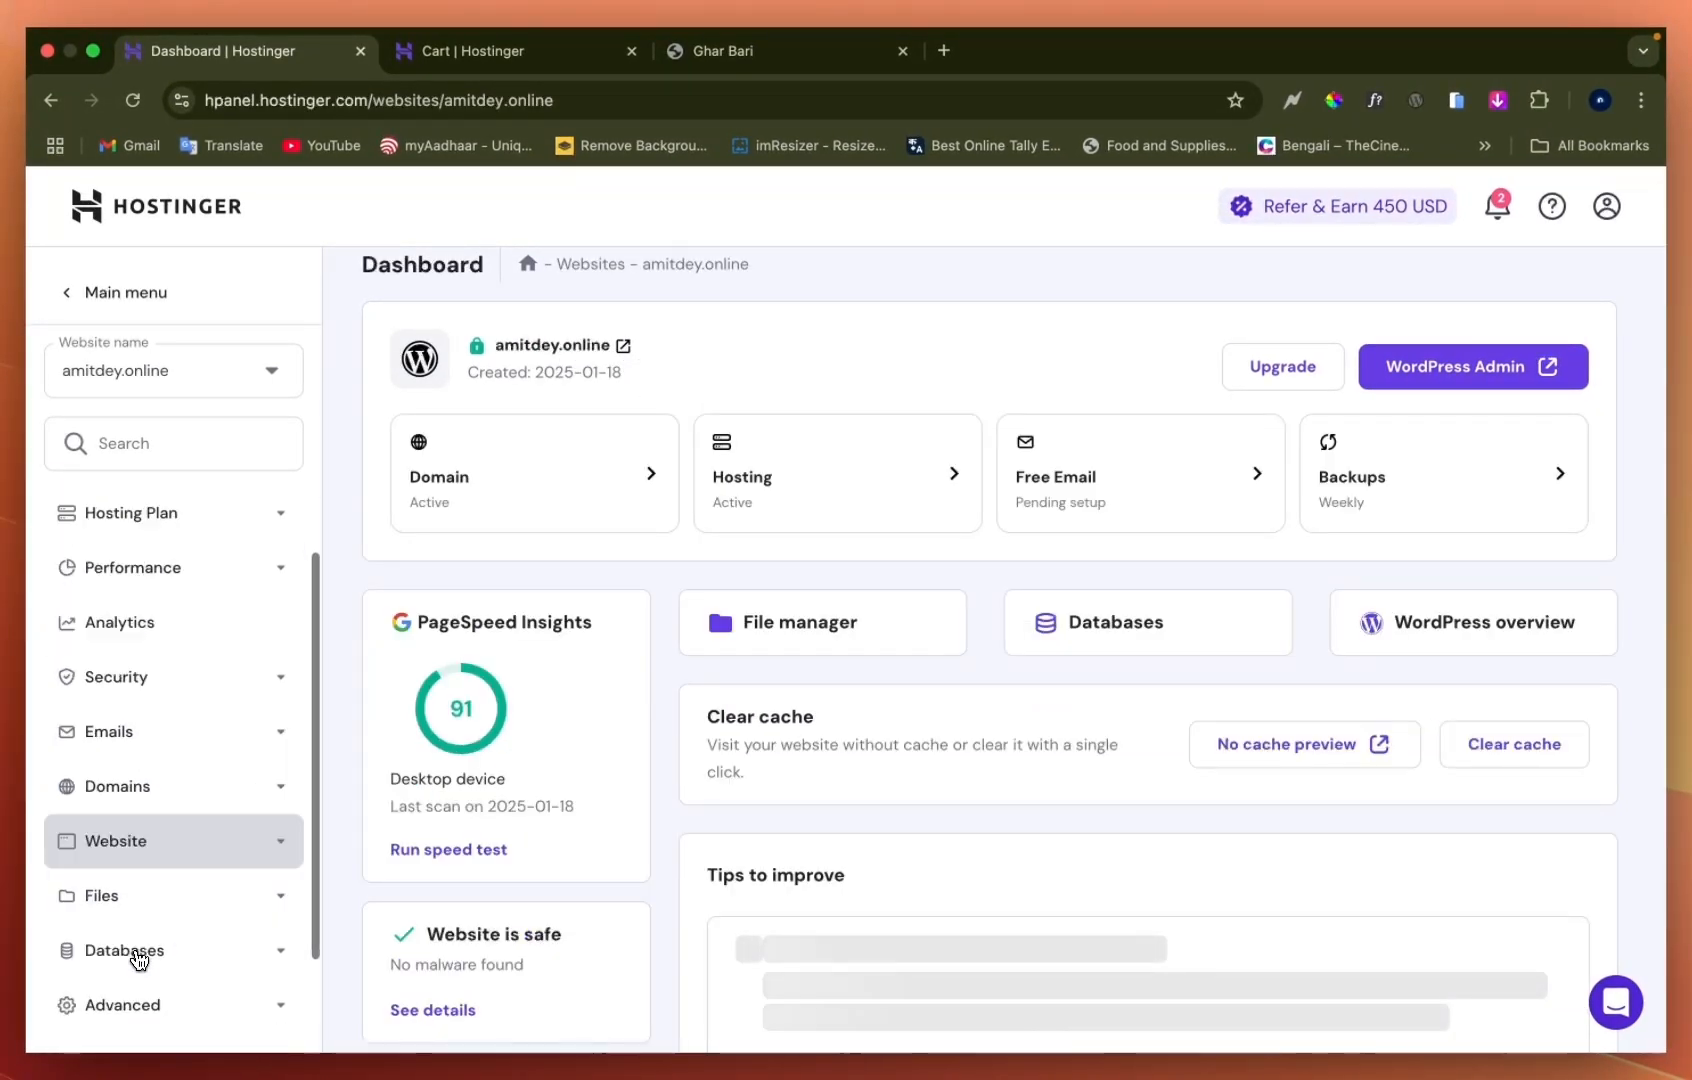
pyautogui.scroll(3, 163, 615)
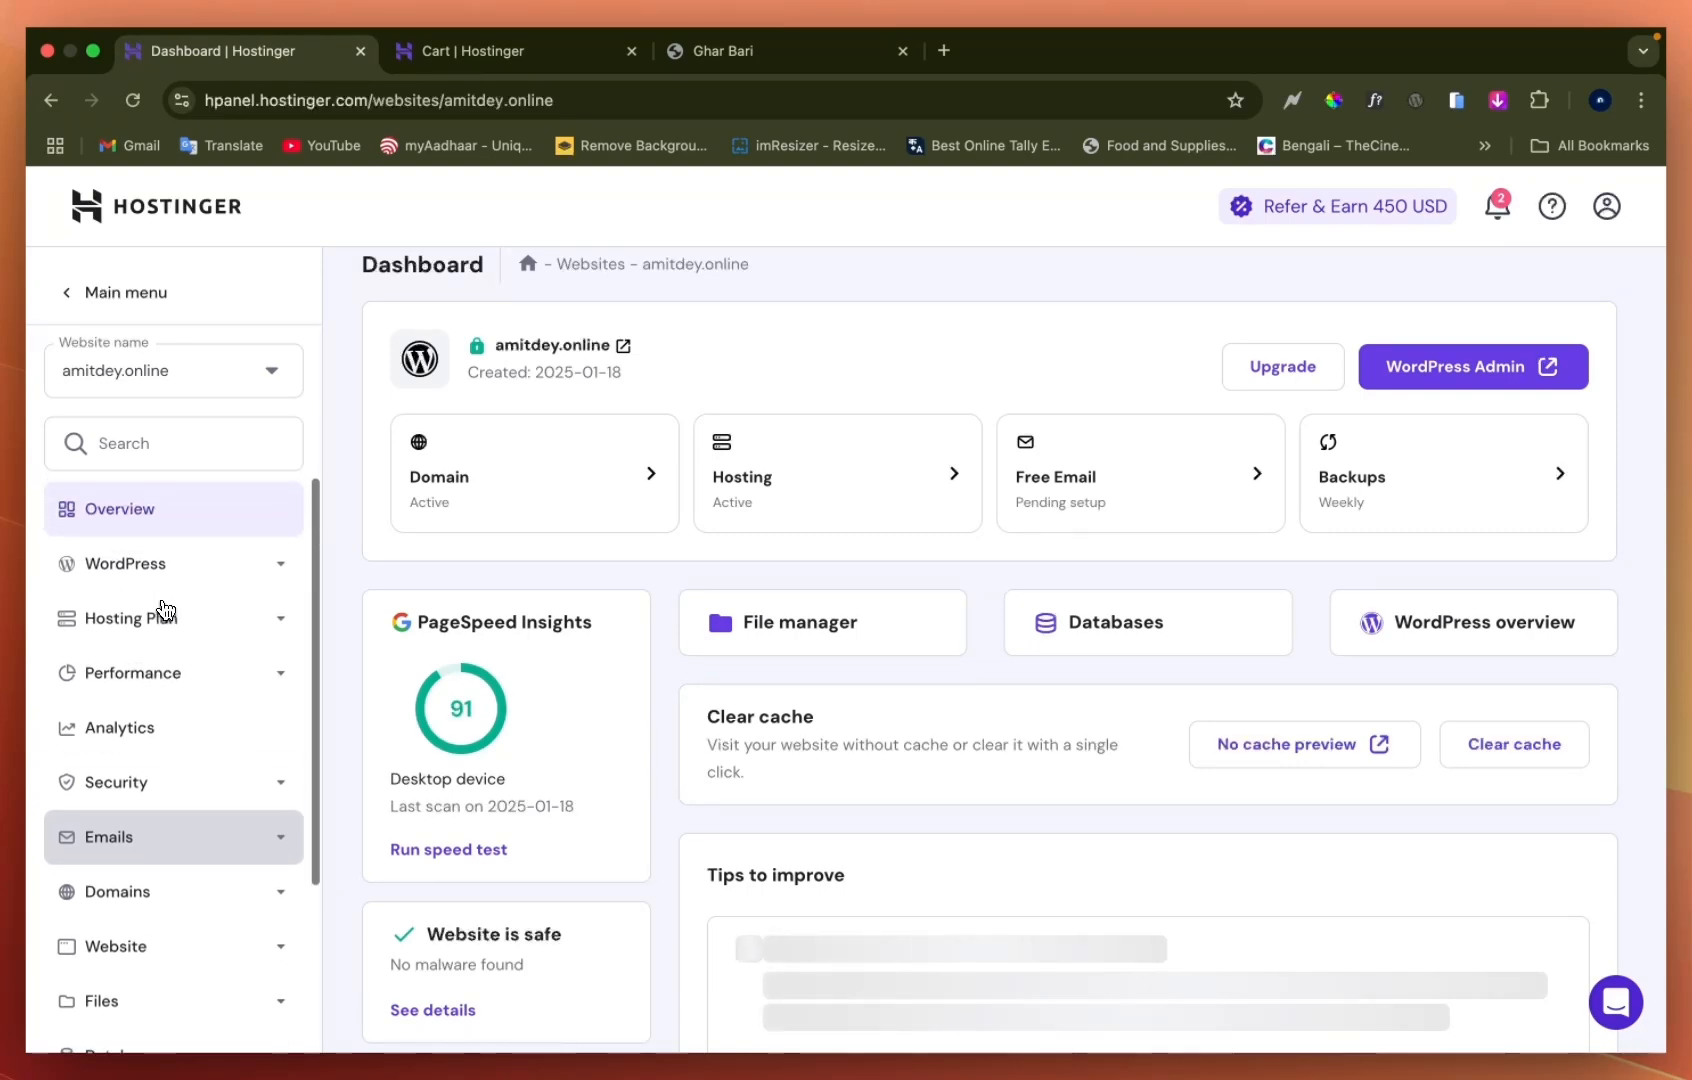
# Open the Auto Installer page of amitdey.online and look over the installed applications and available CMS options
pyautogui.scroll(-3, 164, 610)
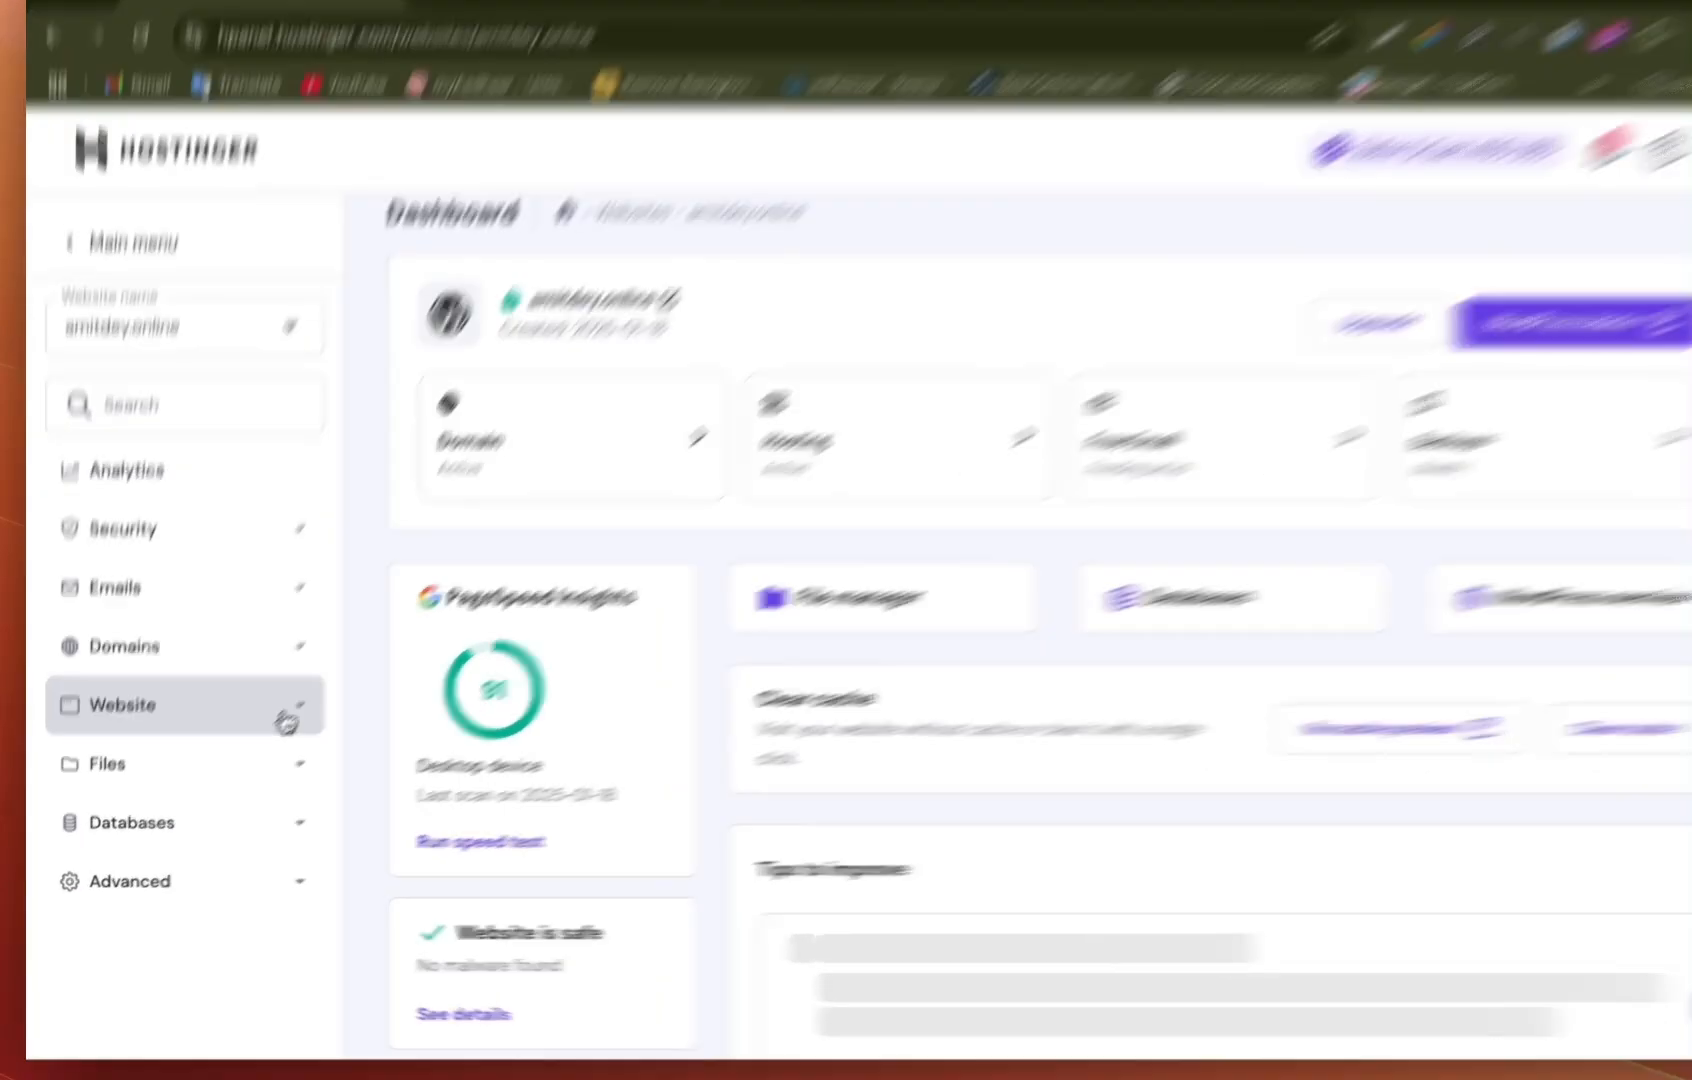
pyautogui.click(268, 726)
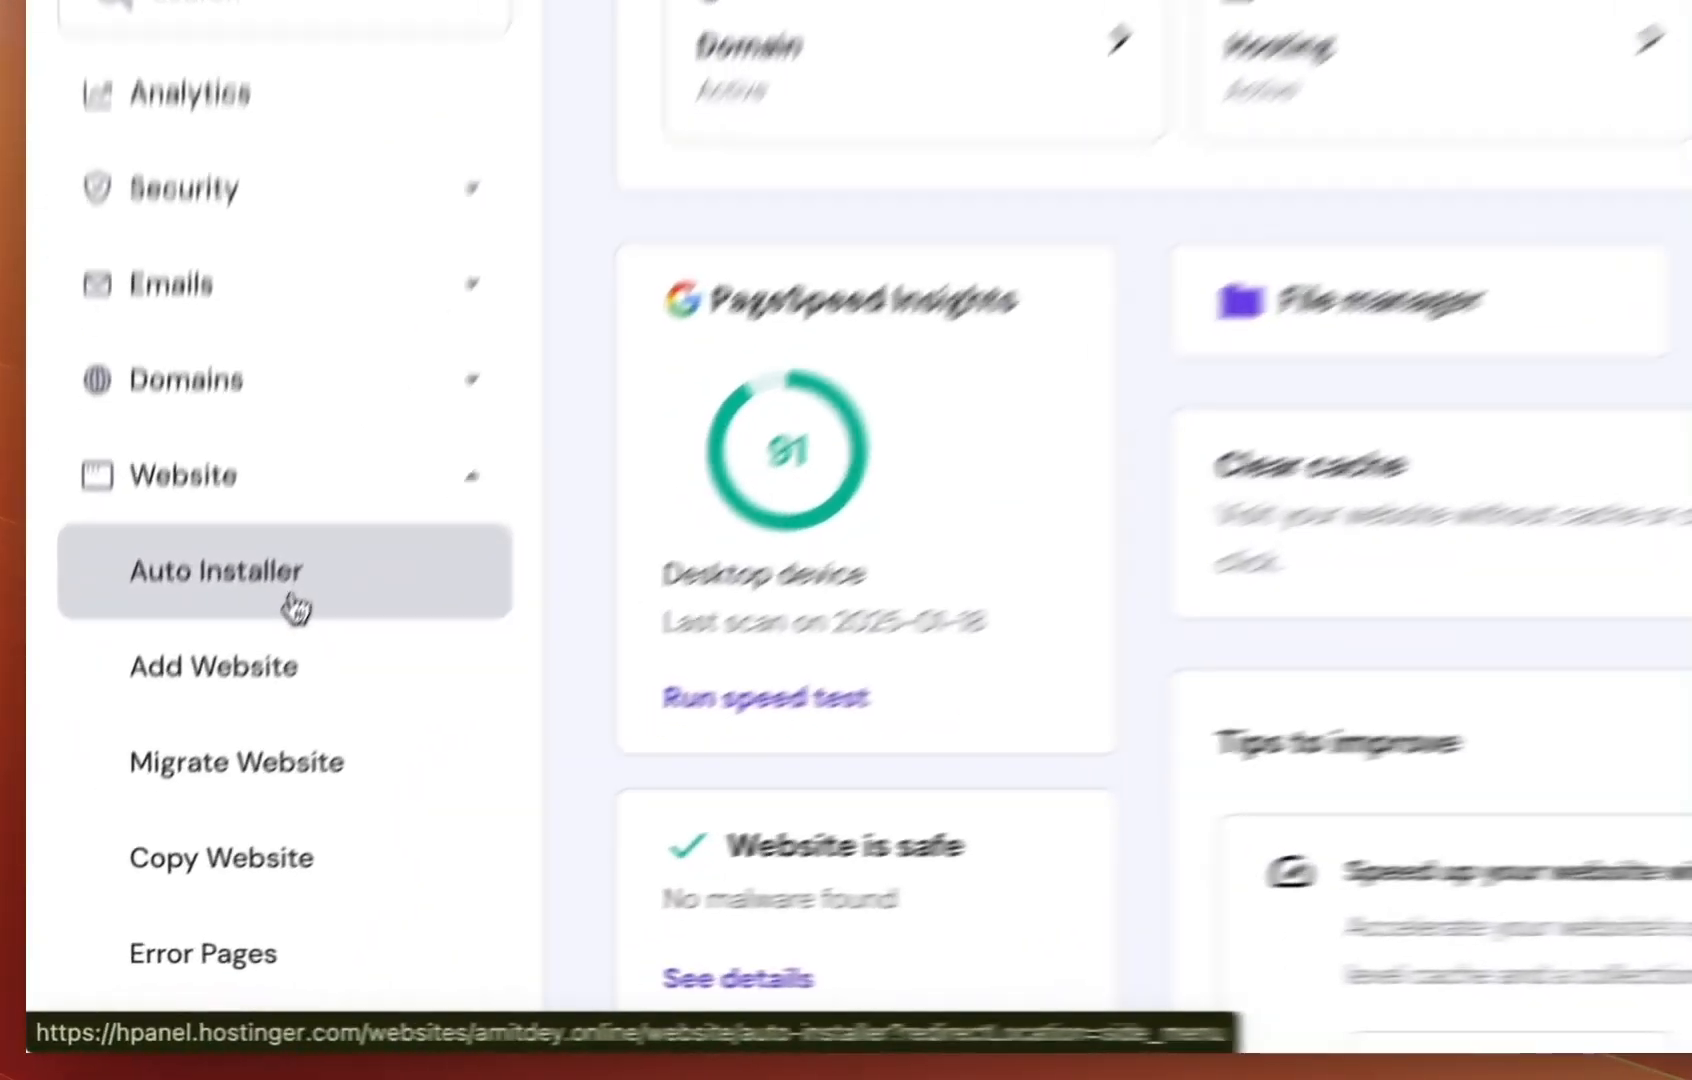
pyautogui.click(184, 795)
pyautogui.scroll(-5, 344, 700)
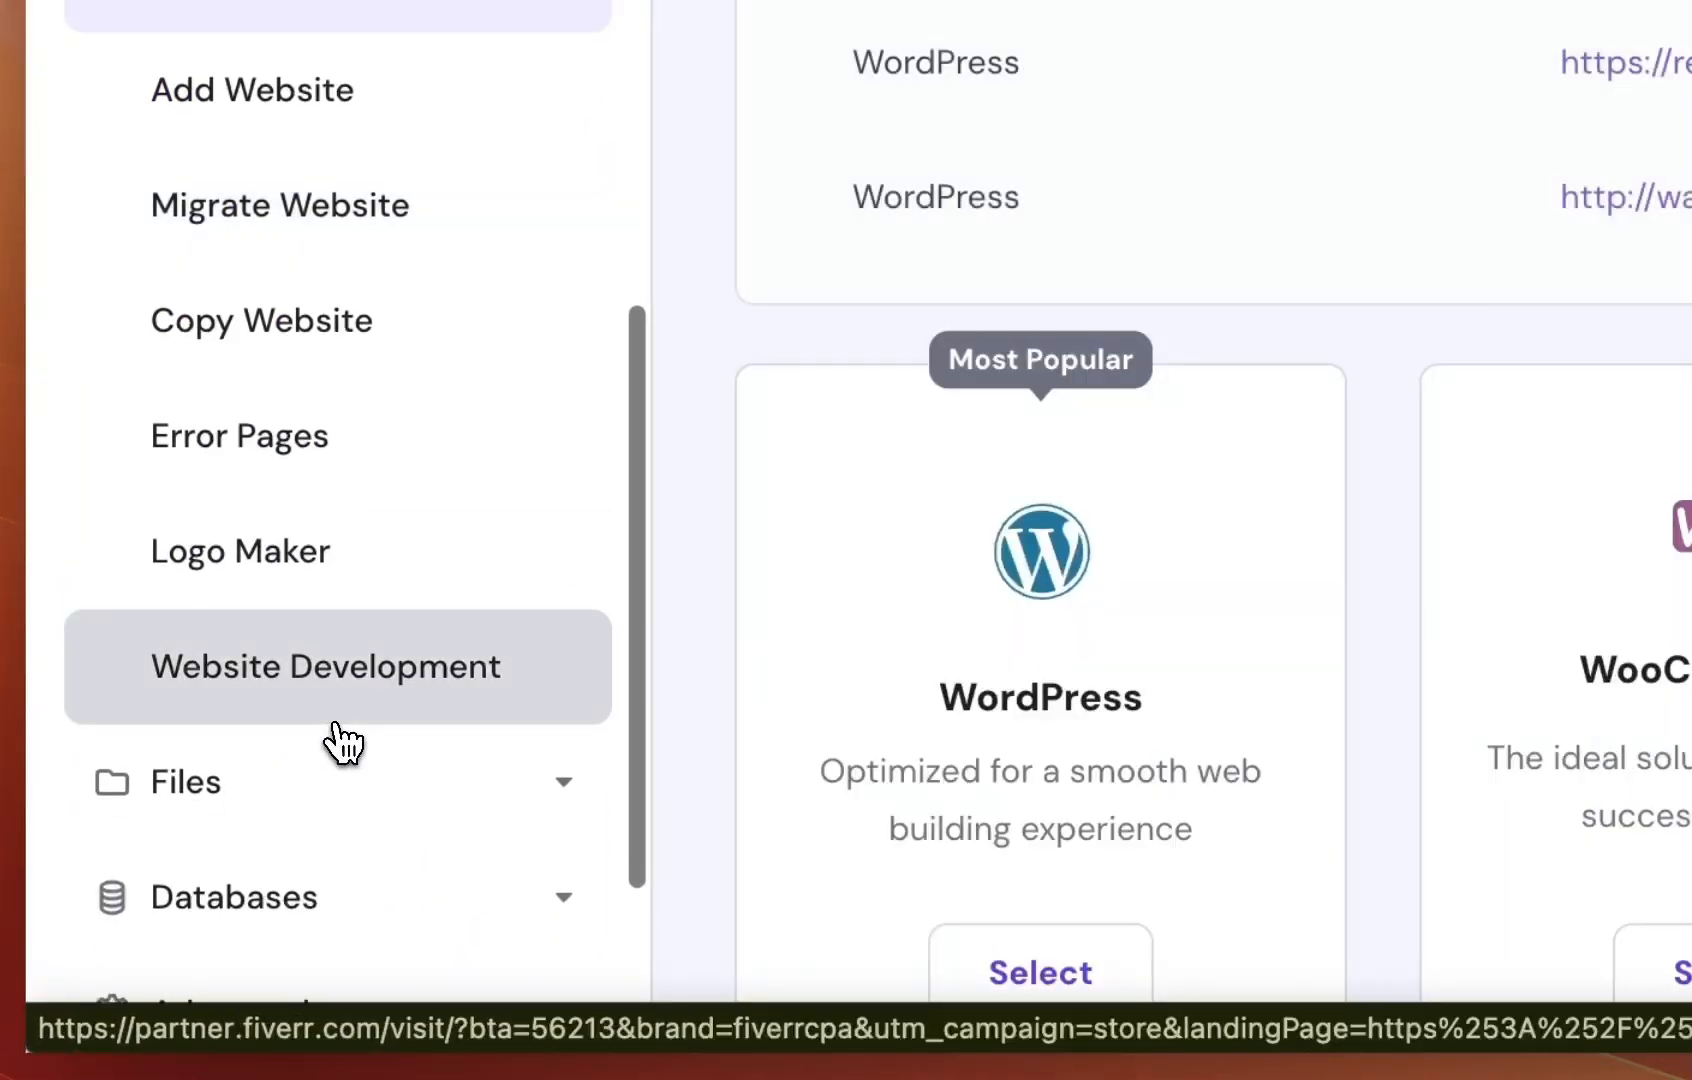
pyautogui.scroll(-2, 1265, 455)
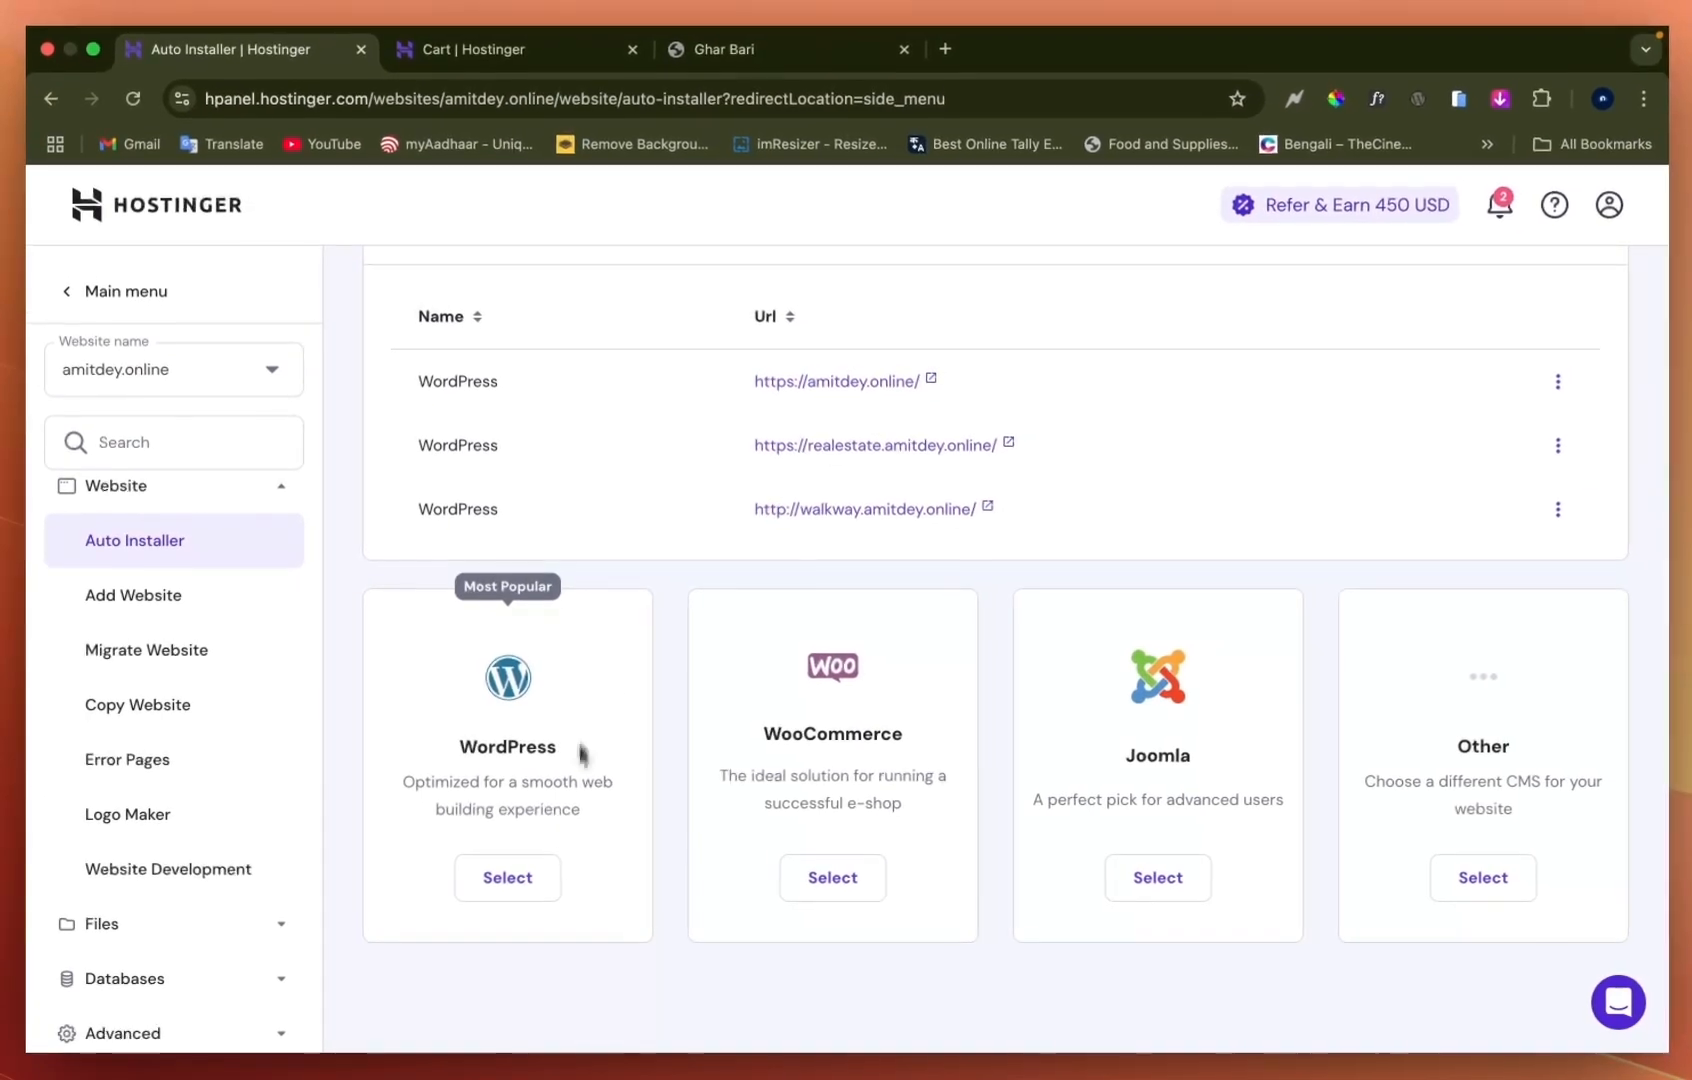
pyautogui.scroll(1, 1465, 82)
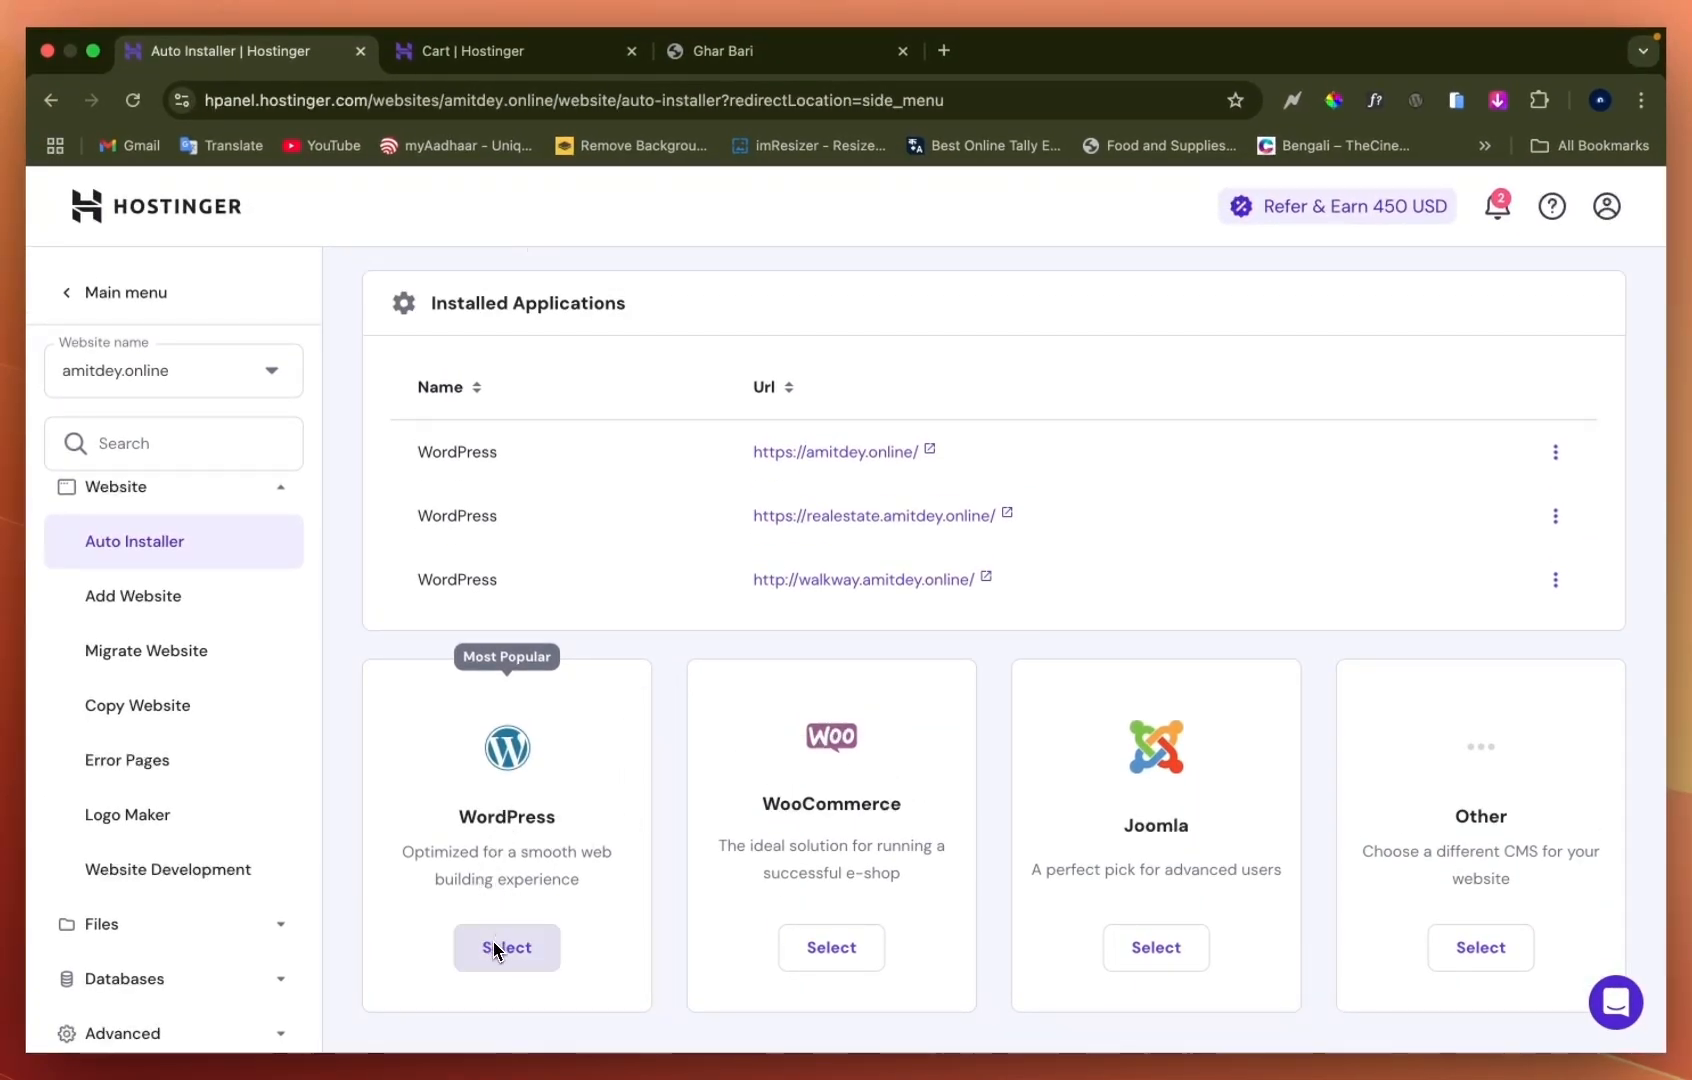
# Start a WordPress installation from the auto installer and place the cursor in the website title
pyautogui.click(530, 948)
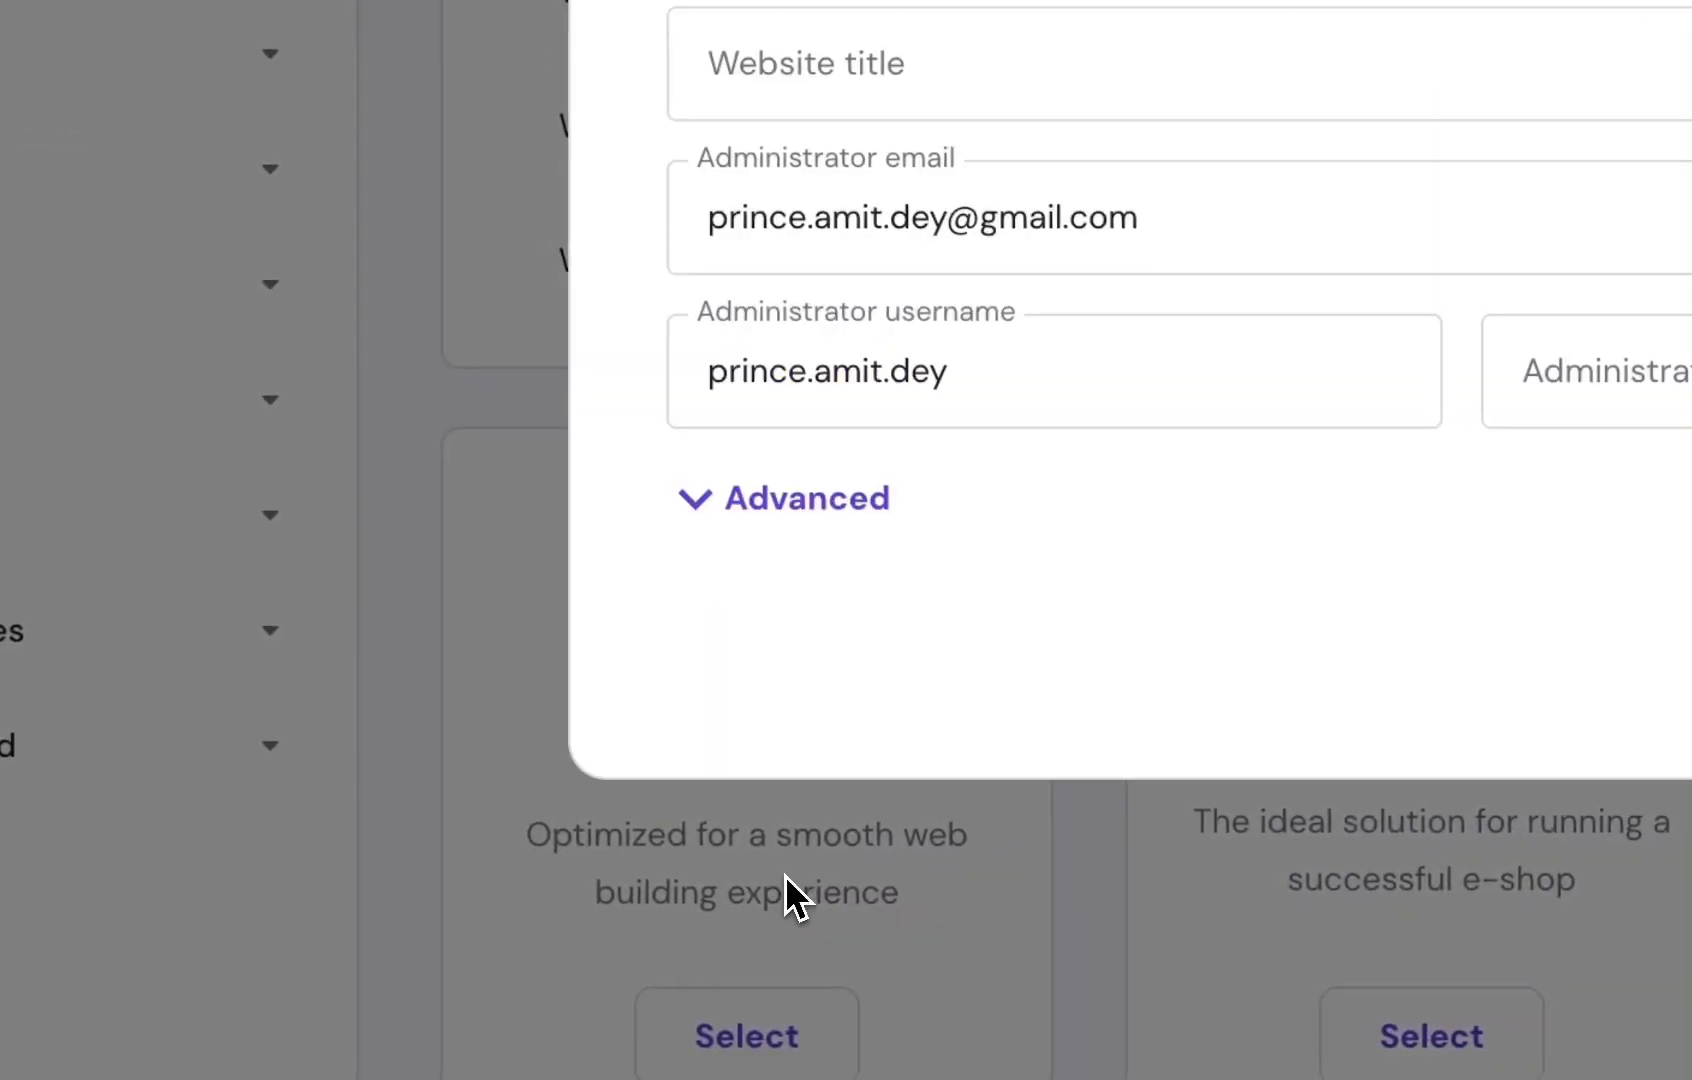
pyautogui.click(935, 70)
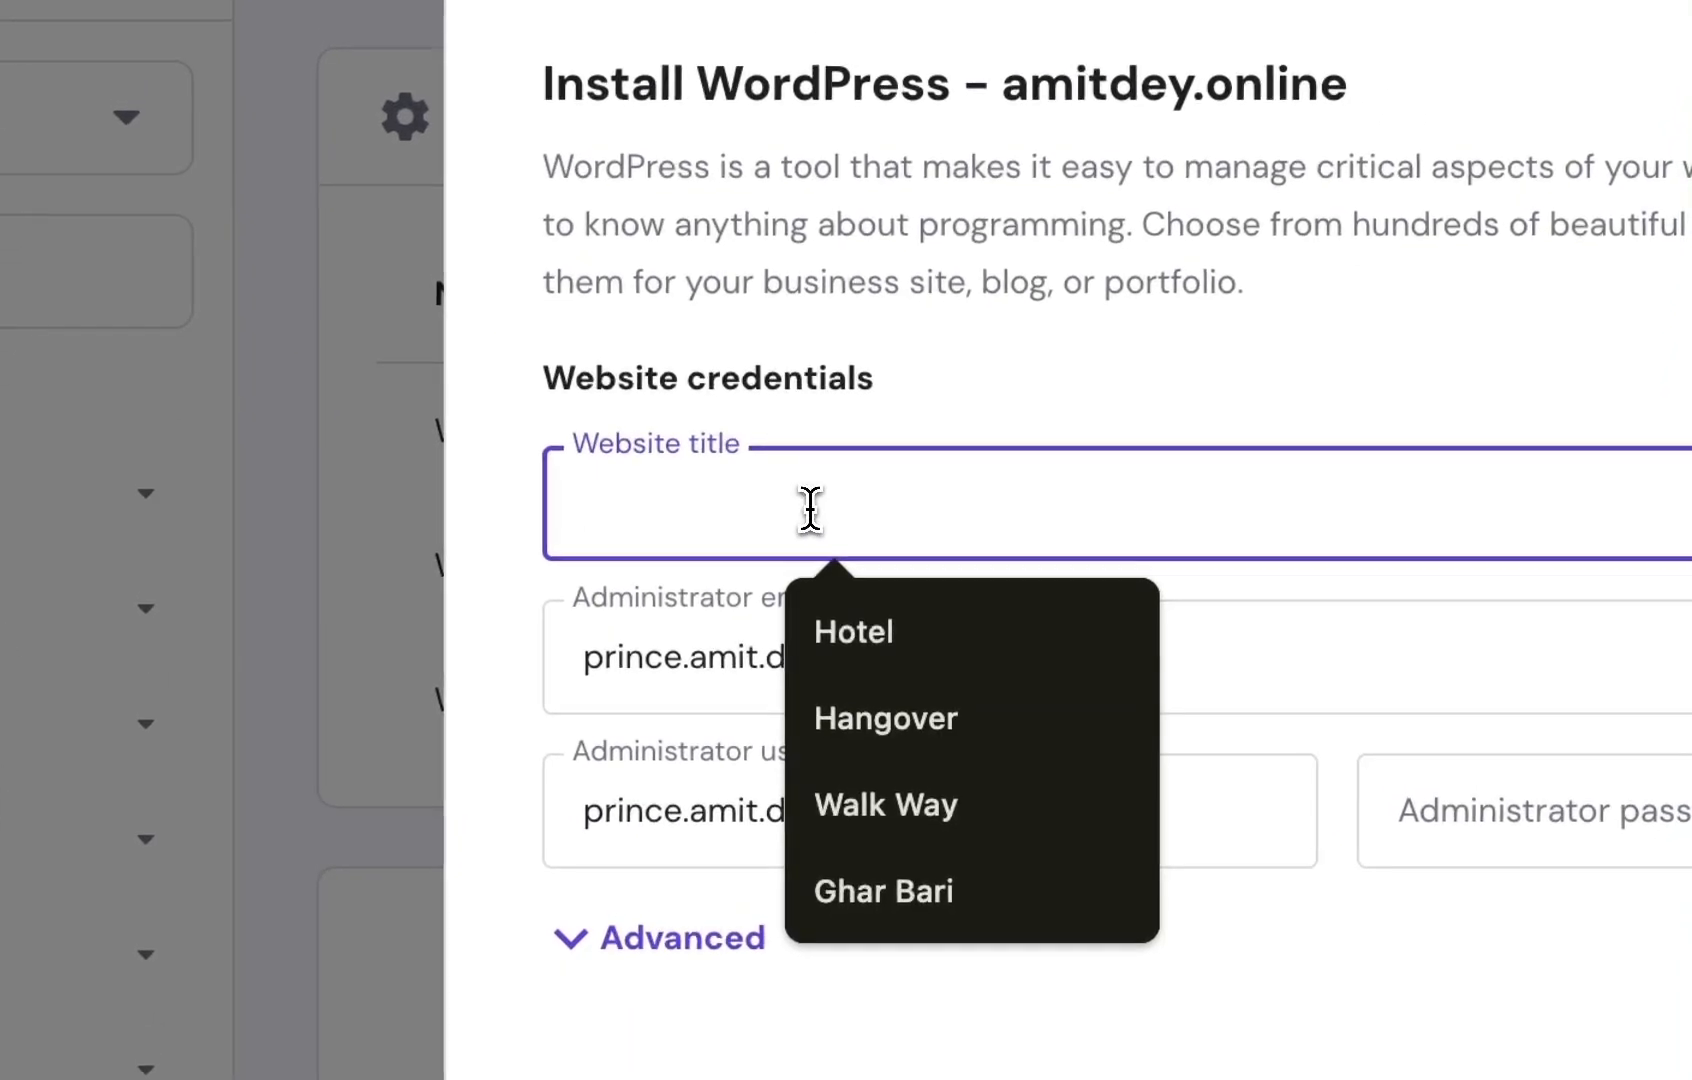
pyautogui.click(880, 499)
pyautogui.click(866, 499)
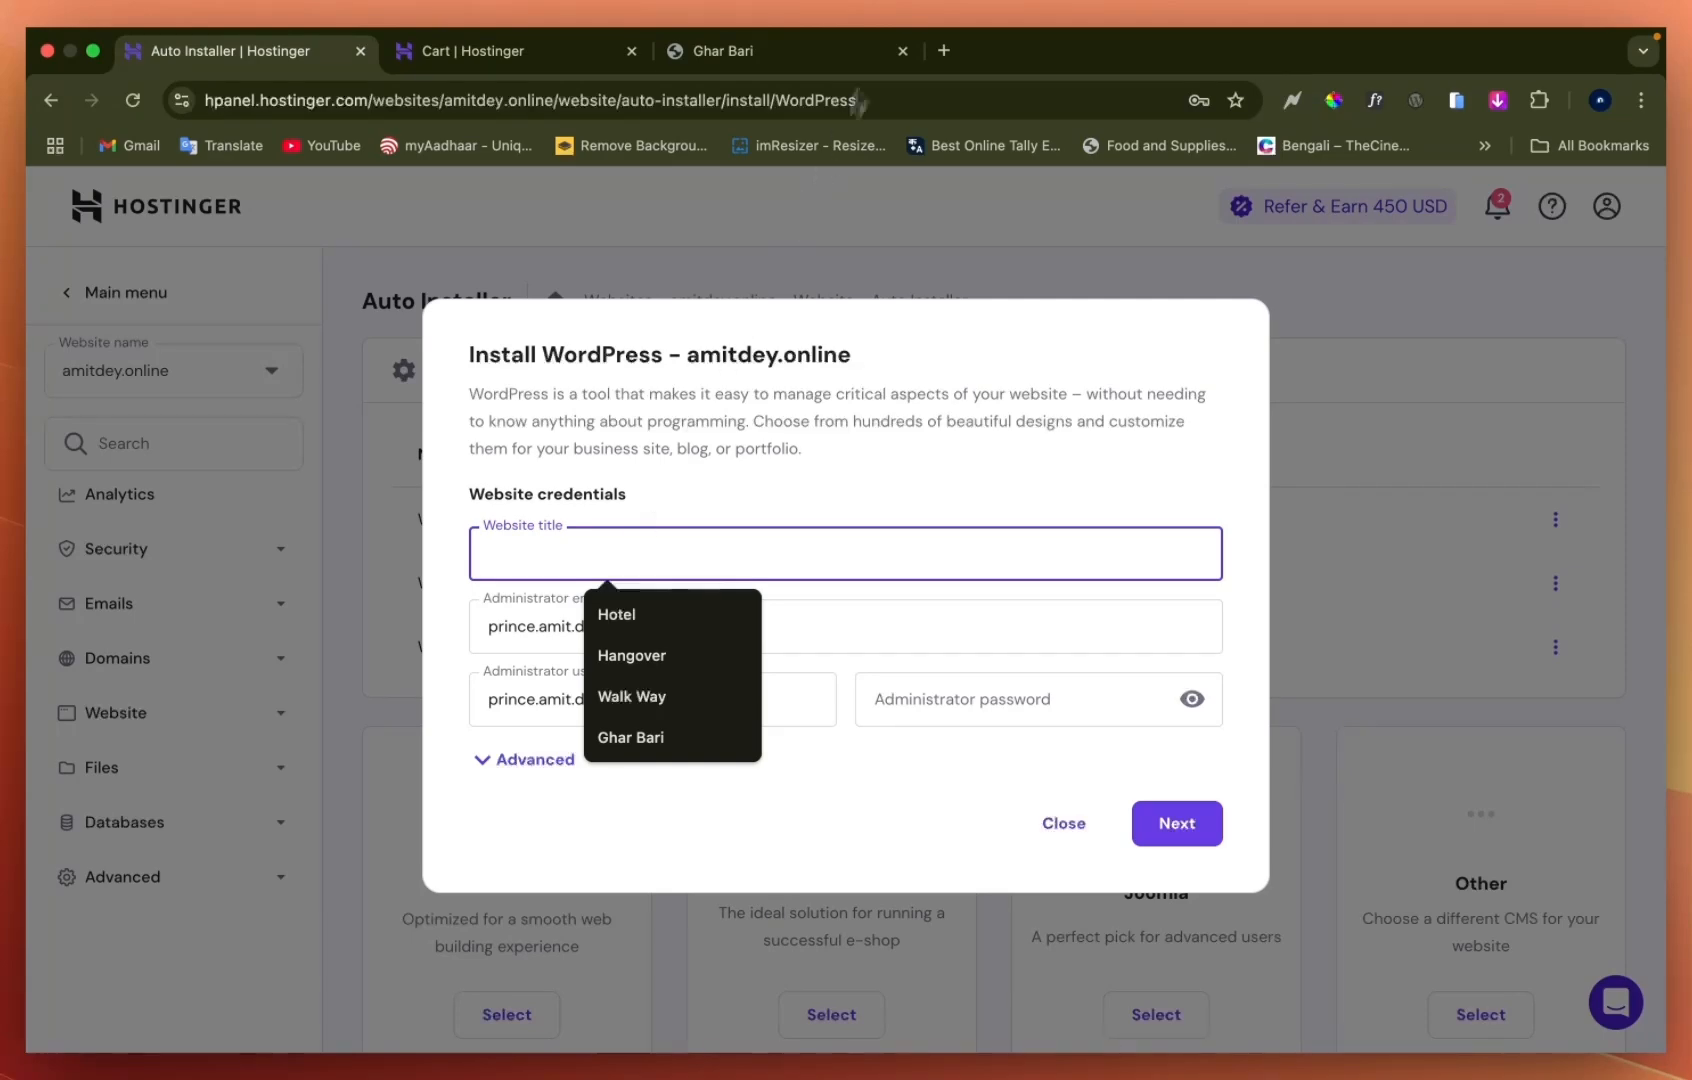
# Open ChatGPT in a new browser tab and ask it to "suggest some names of a gym website for me based in india"
pyautogui.click(944, 50)
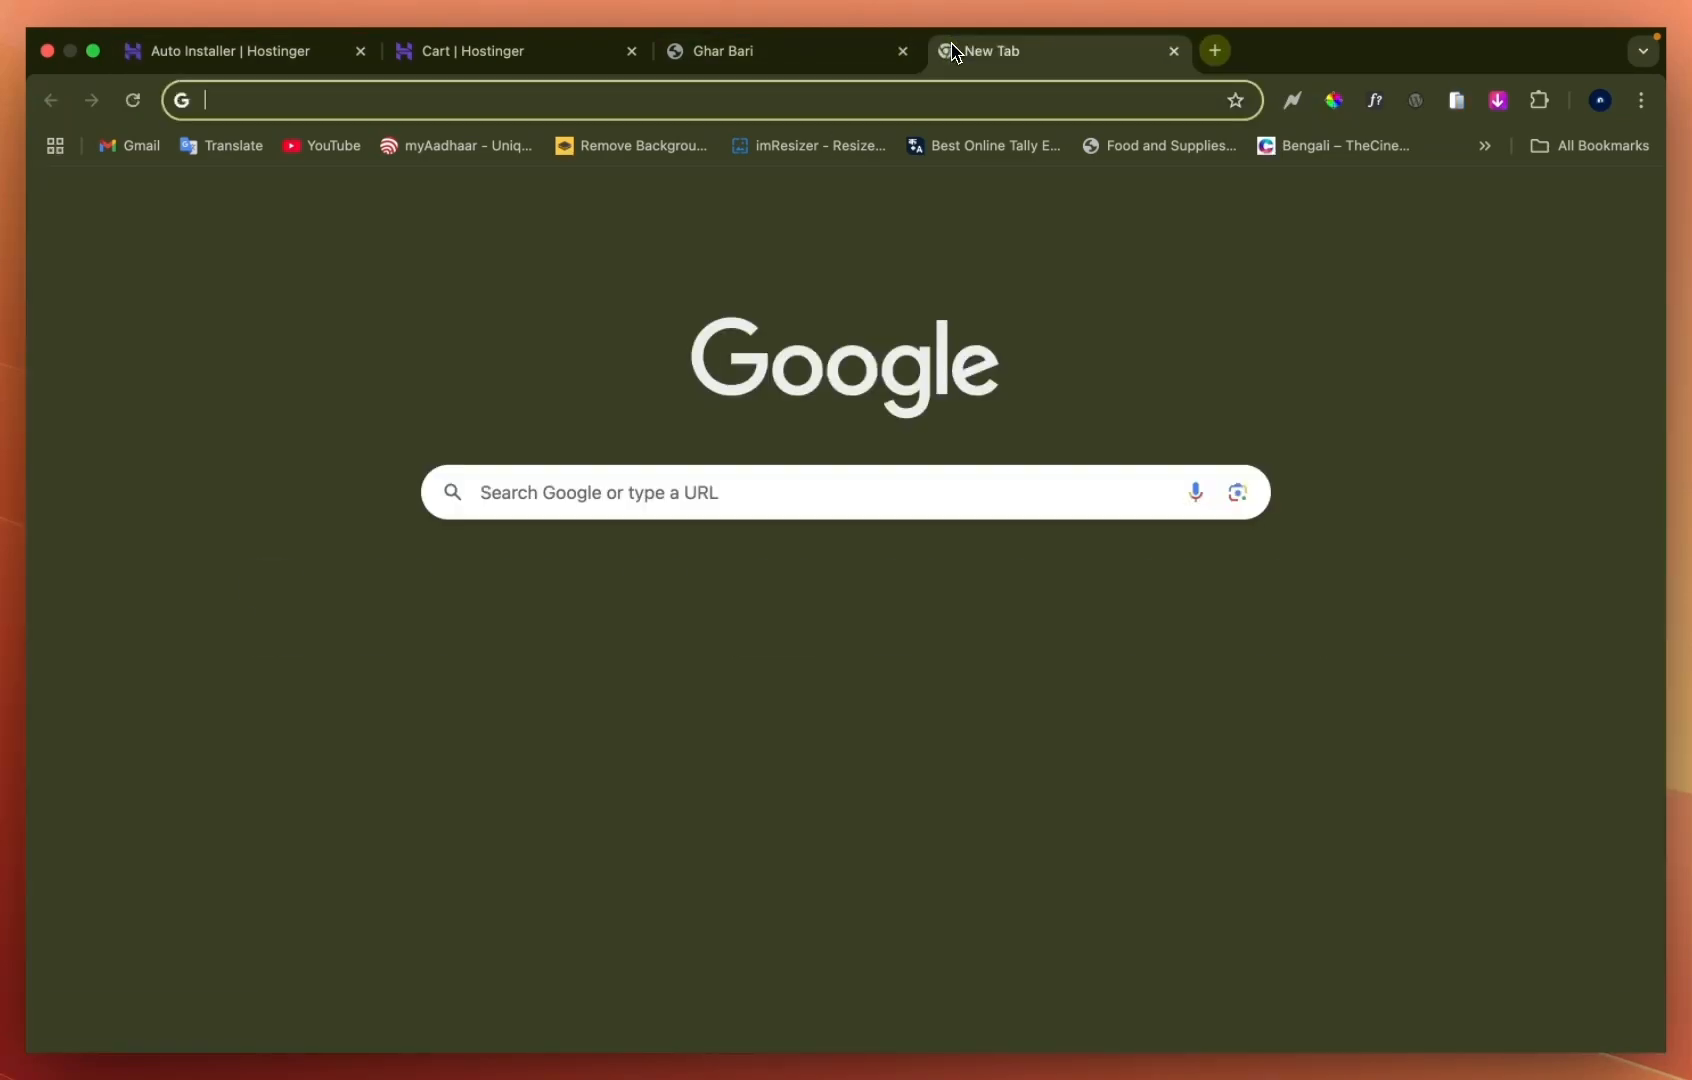
pyautogui.write('chat')
pyautogui.press('Return')
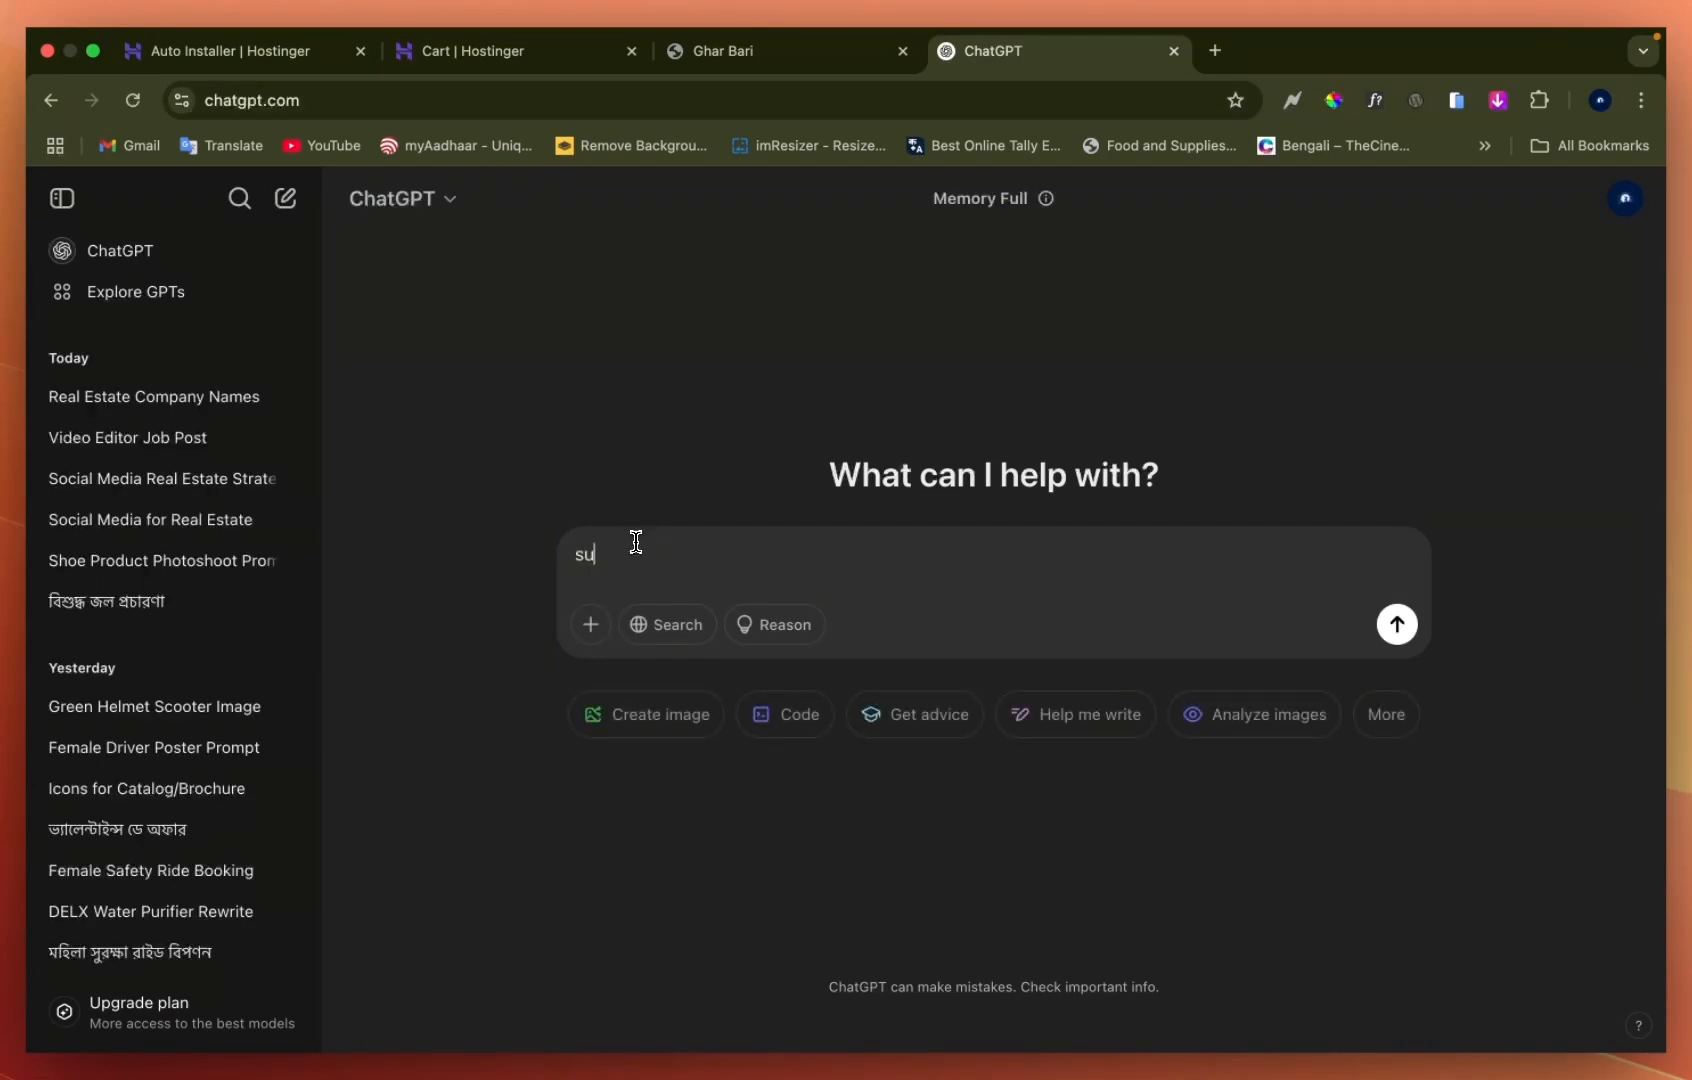
pyautogui.write('e names of a gym website for me based in india')
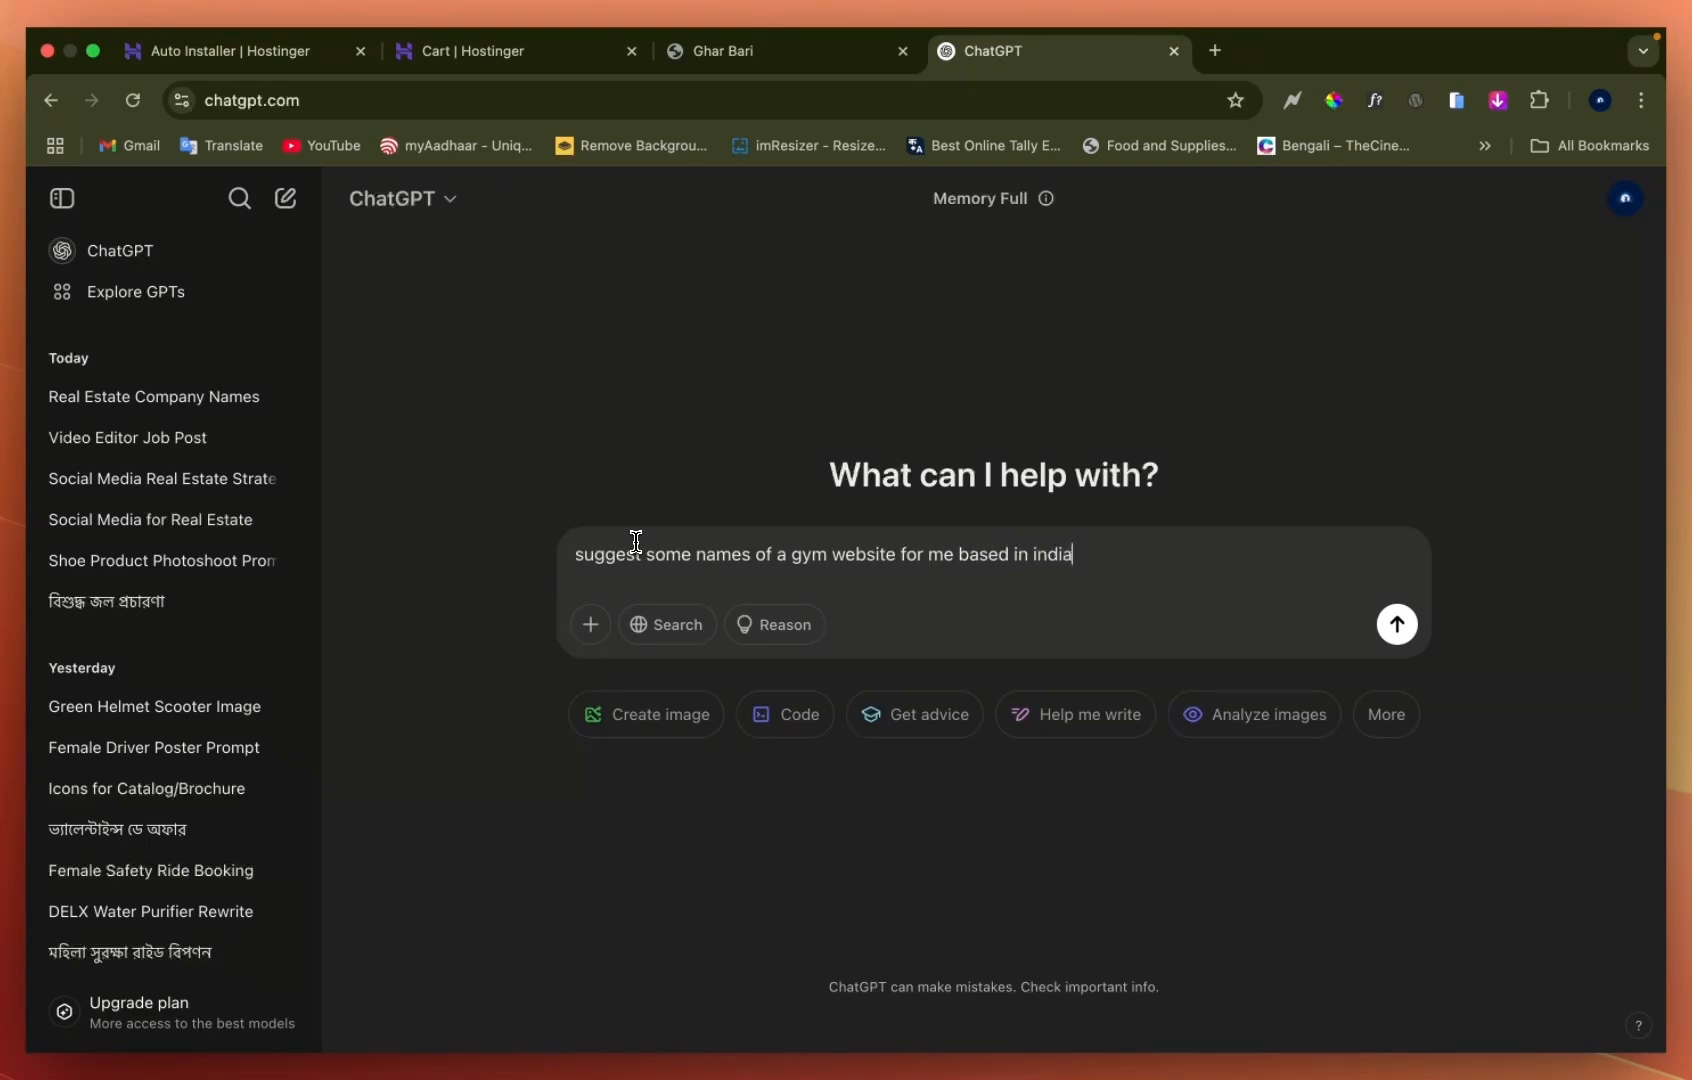
pyautogui.press('Return')
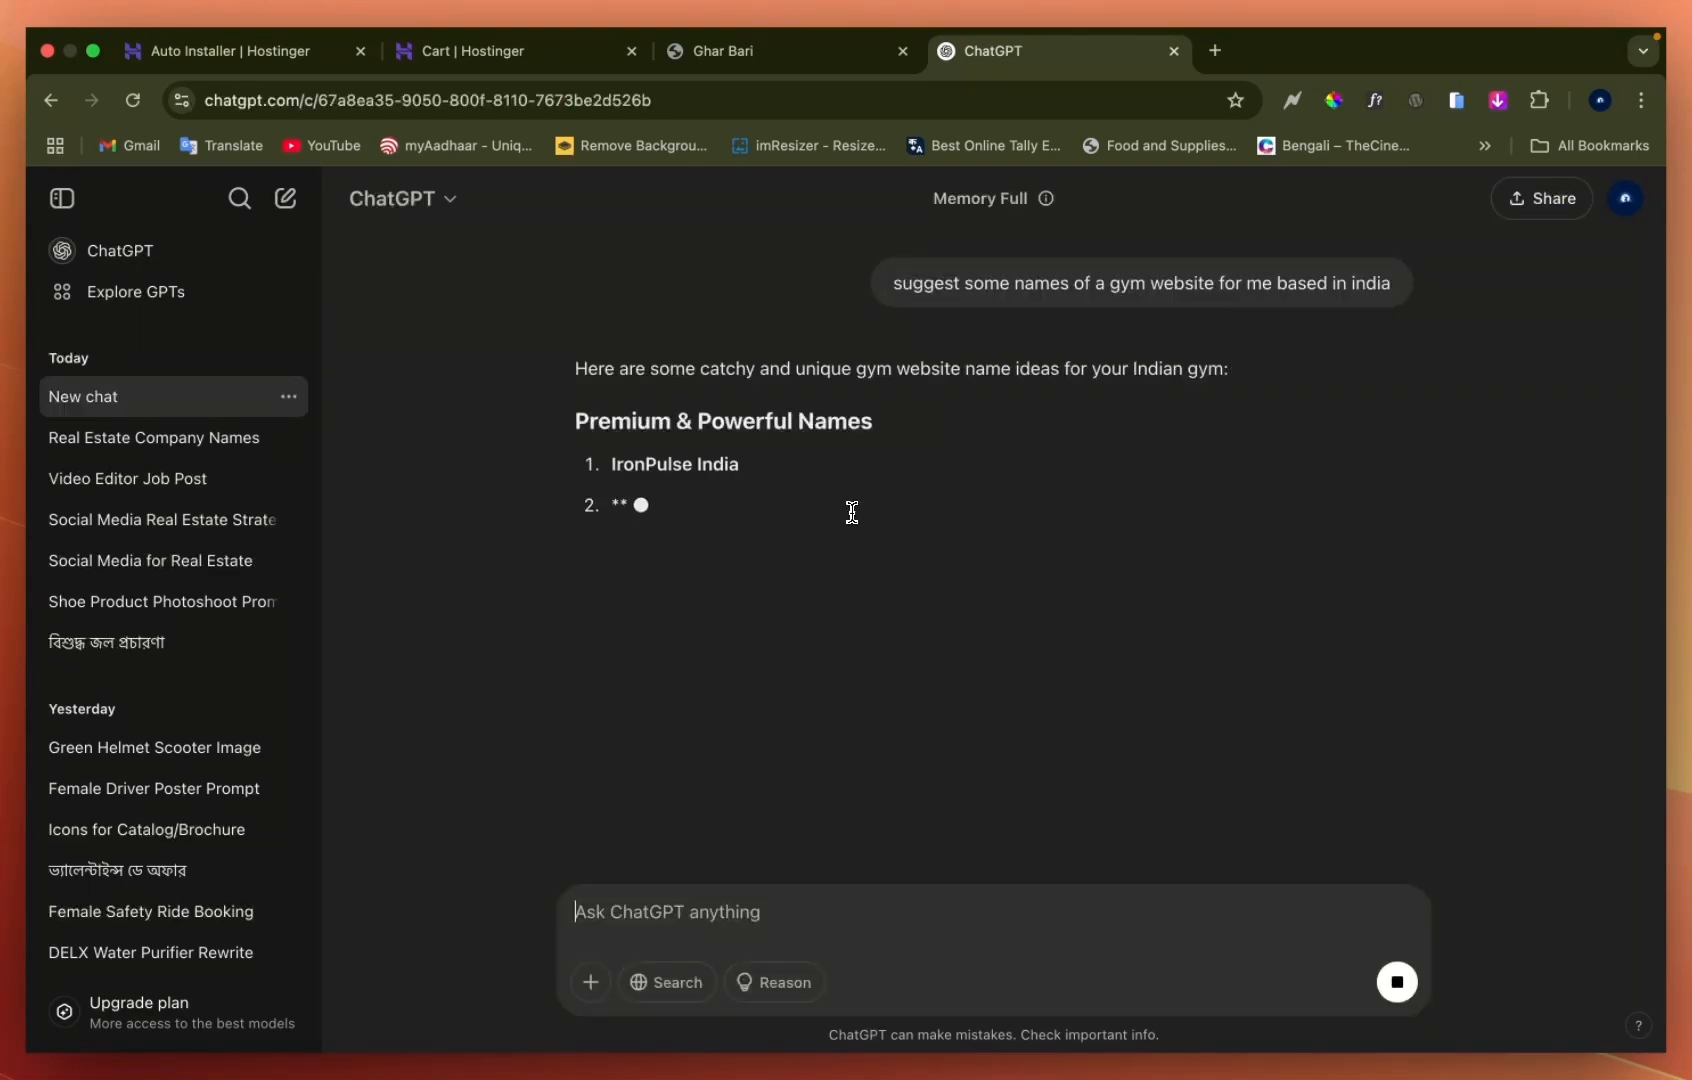
# Read through the suggested gym website names across all the categories in the reply
pyautogui.scroll(-2, 720, 560)
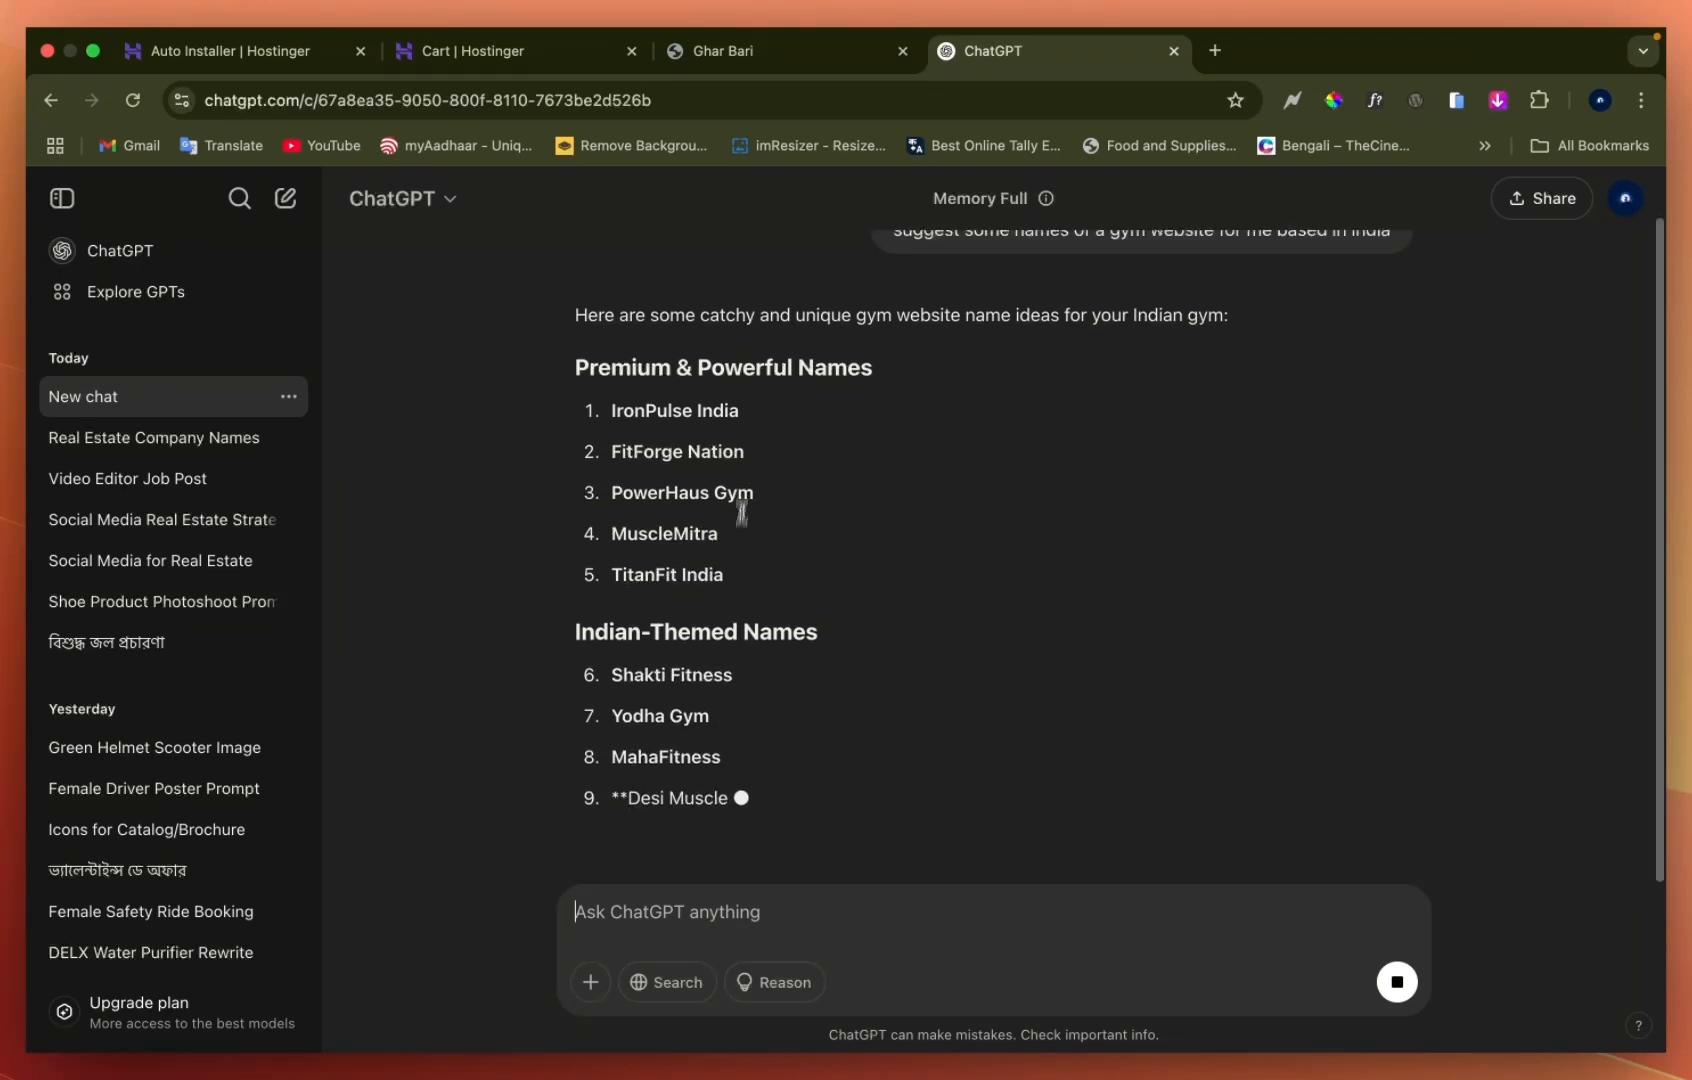
pyautogui.scroll(-4, 763, 599)
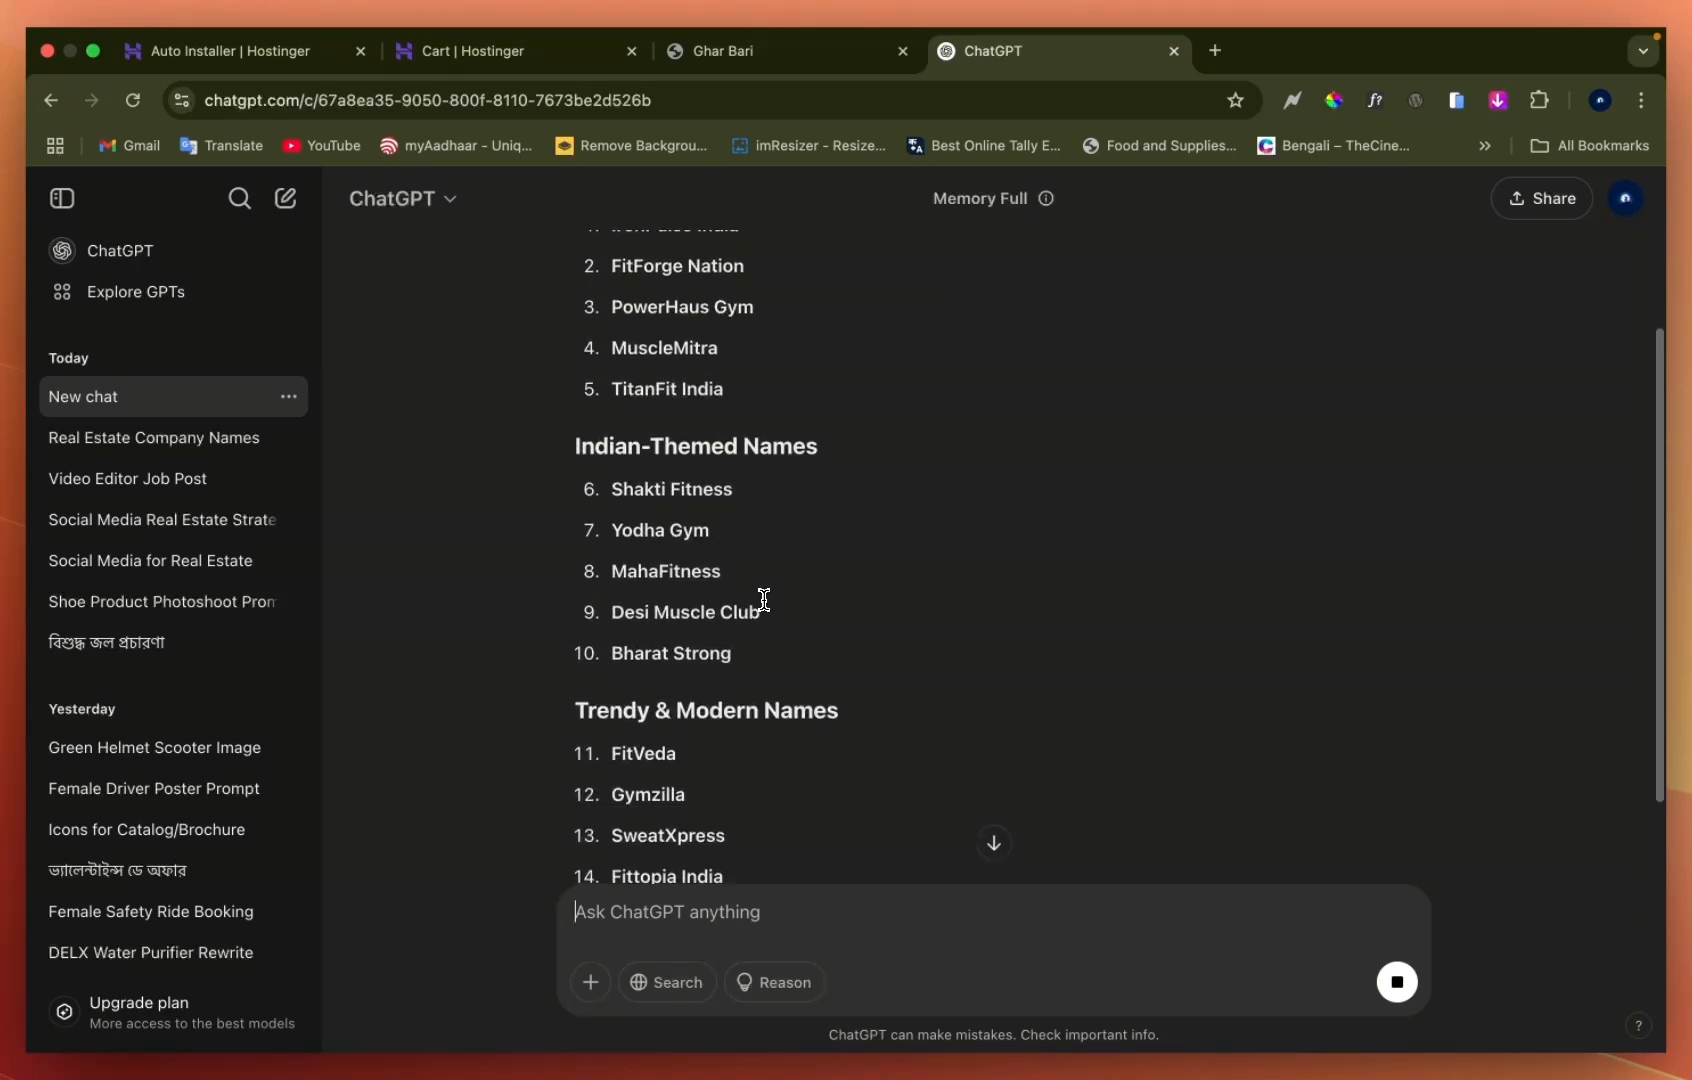
pyautogui.scroll(4, 763, 599)
pyautogui.scroll(-4, 763, 599)
pyautogui.scroll(-4, 763, 599)
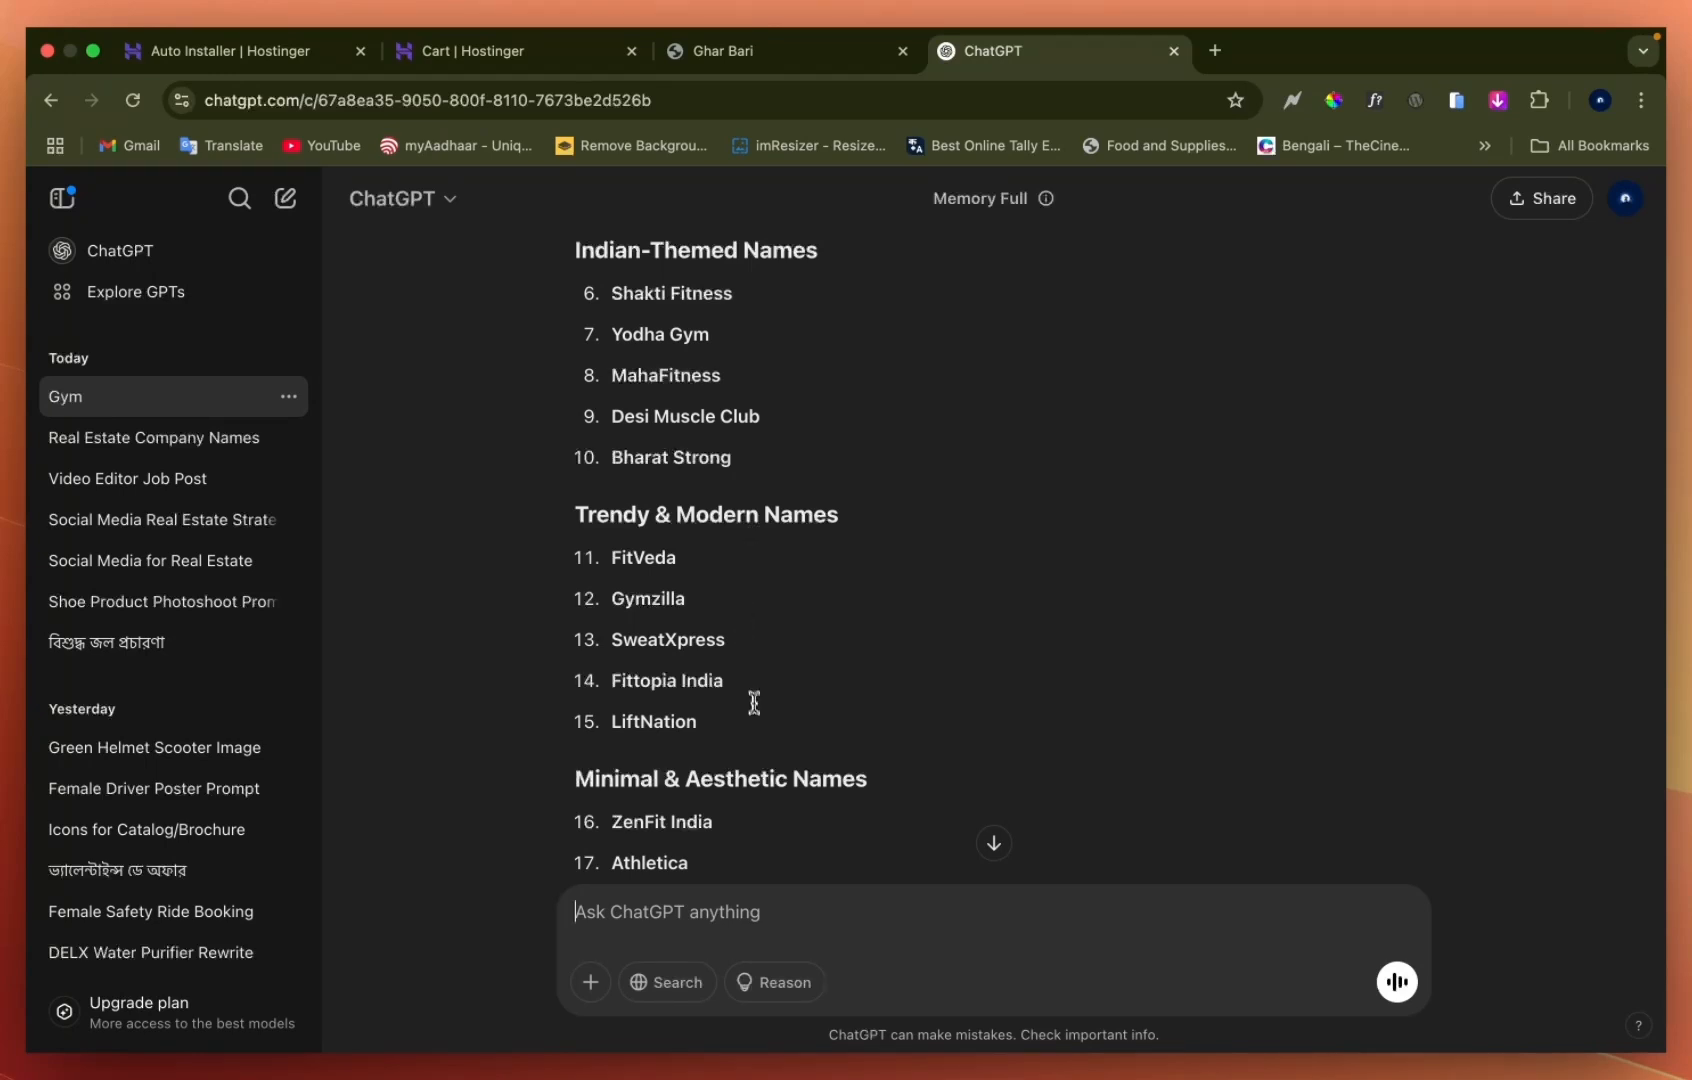
pyautogui.scroll(-6, 754, 703)
pyautogui.scroll(14, 758, 594)
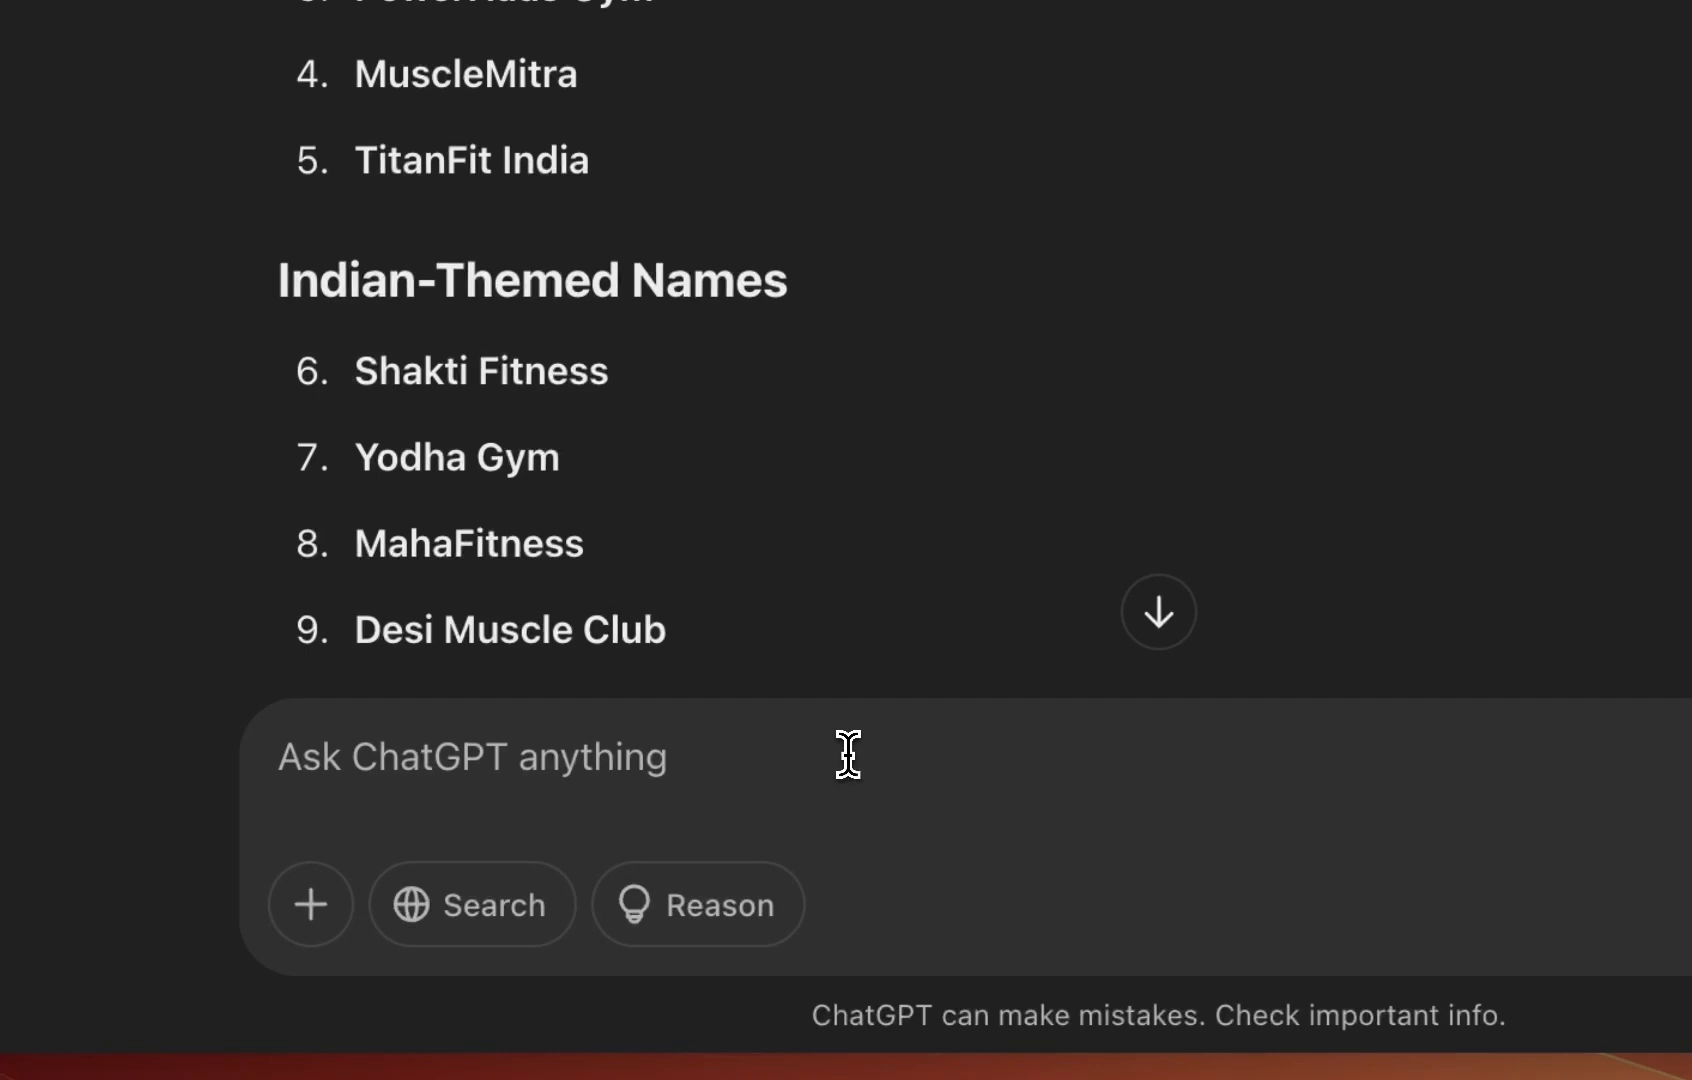
# Ask ChatGPT for "easy and catchy" gym website names and review the new suggestions
pyautogui.write('easy ')
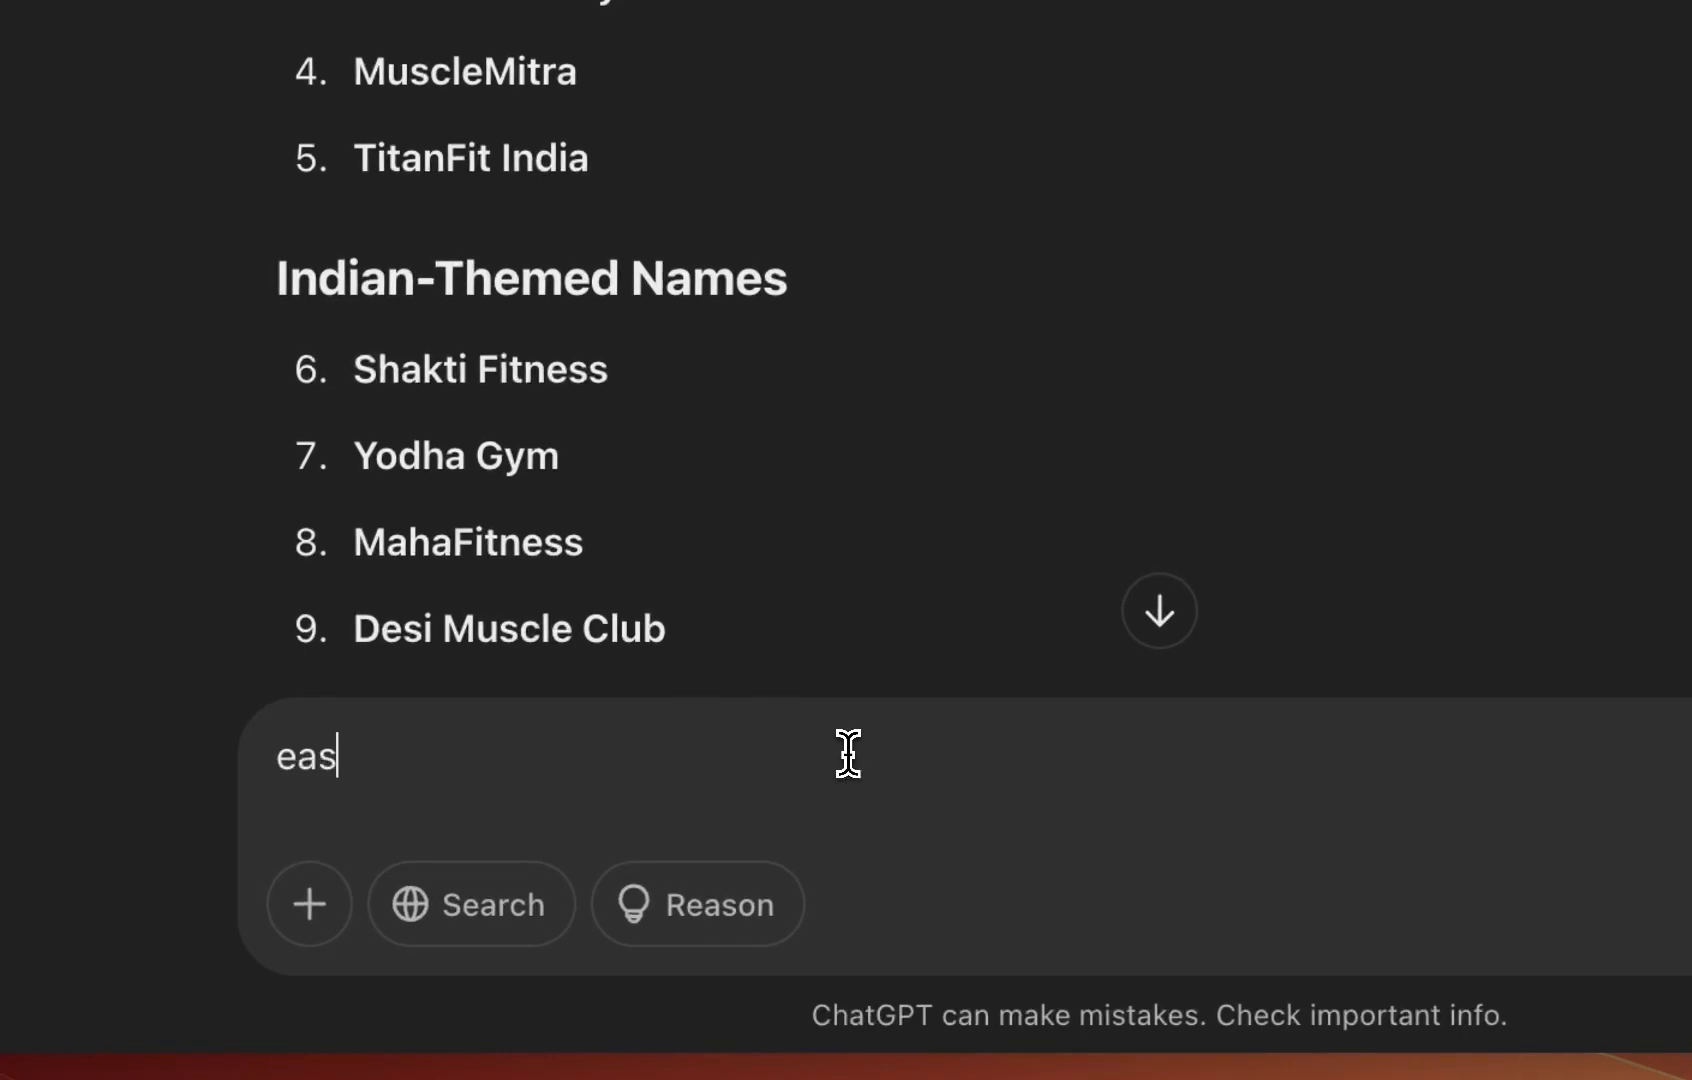
pyautogui.write('and catchy')
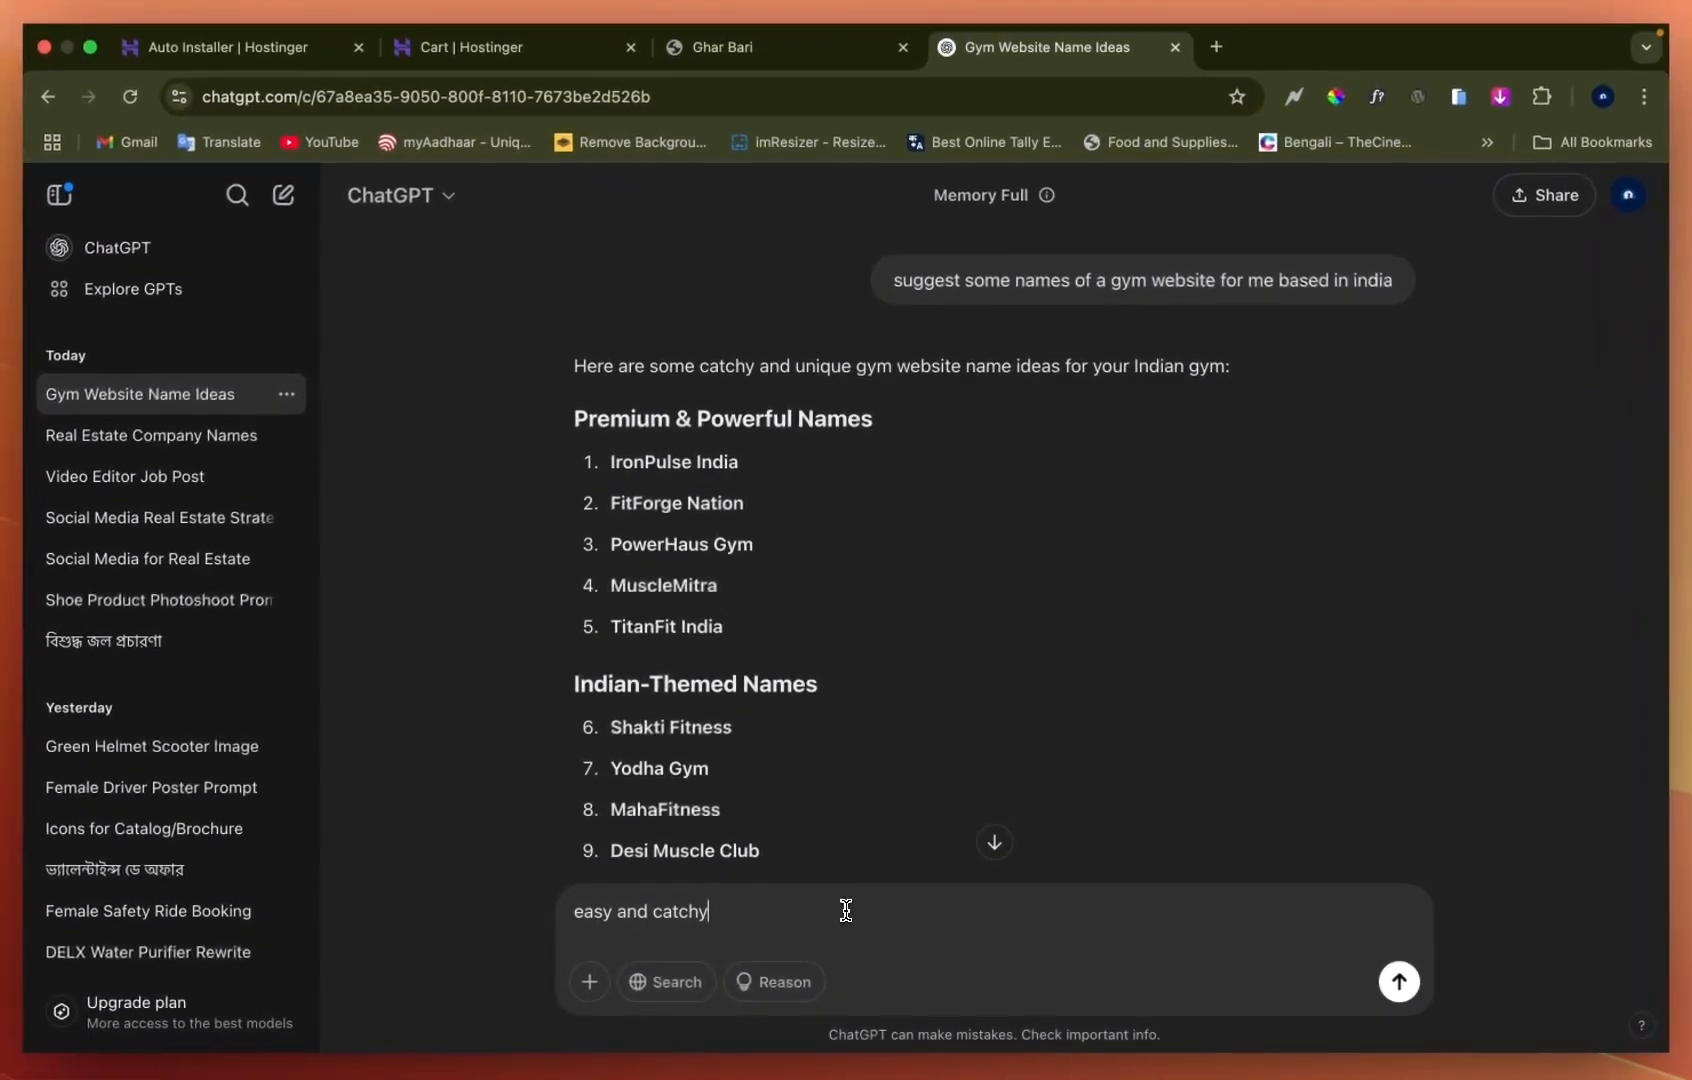
pyautogui.press('Return')
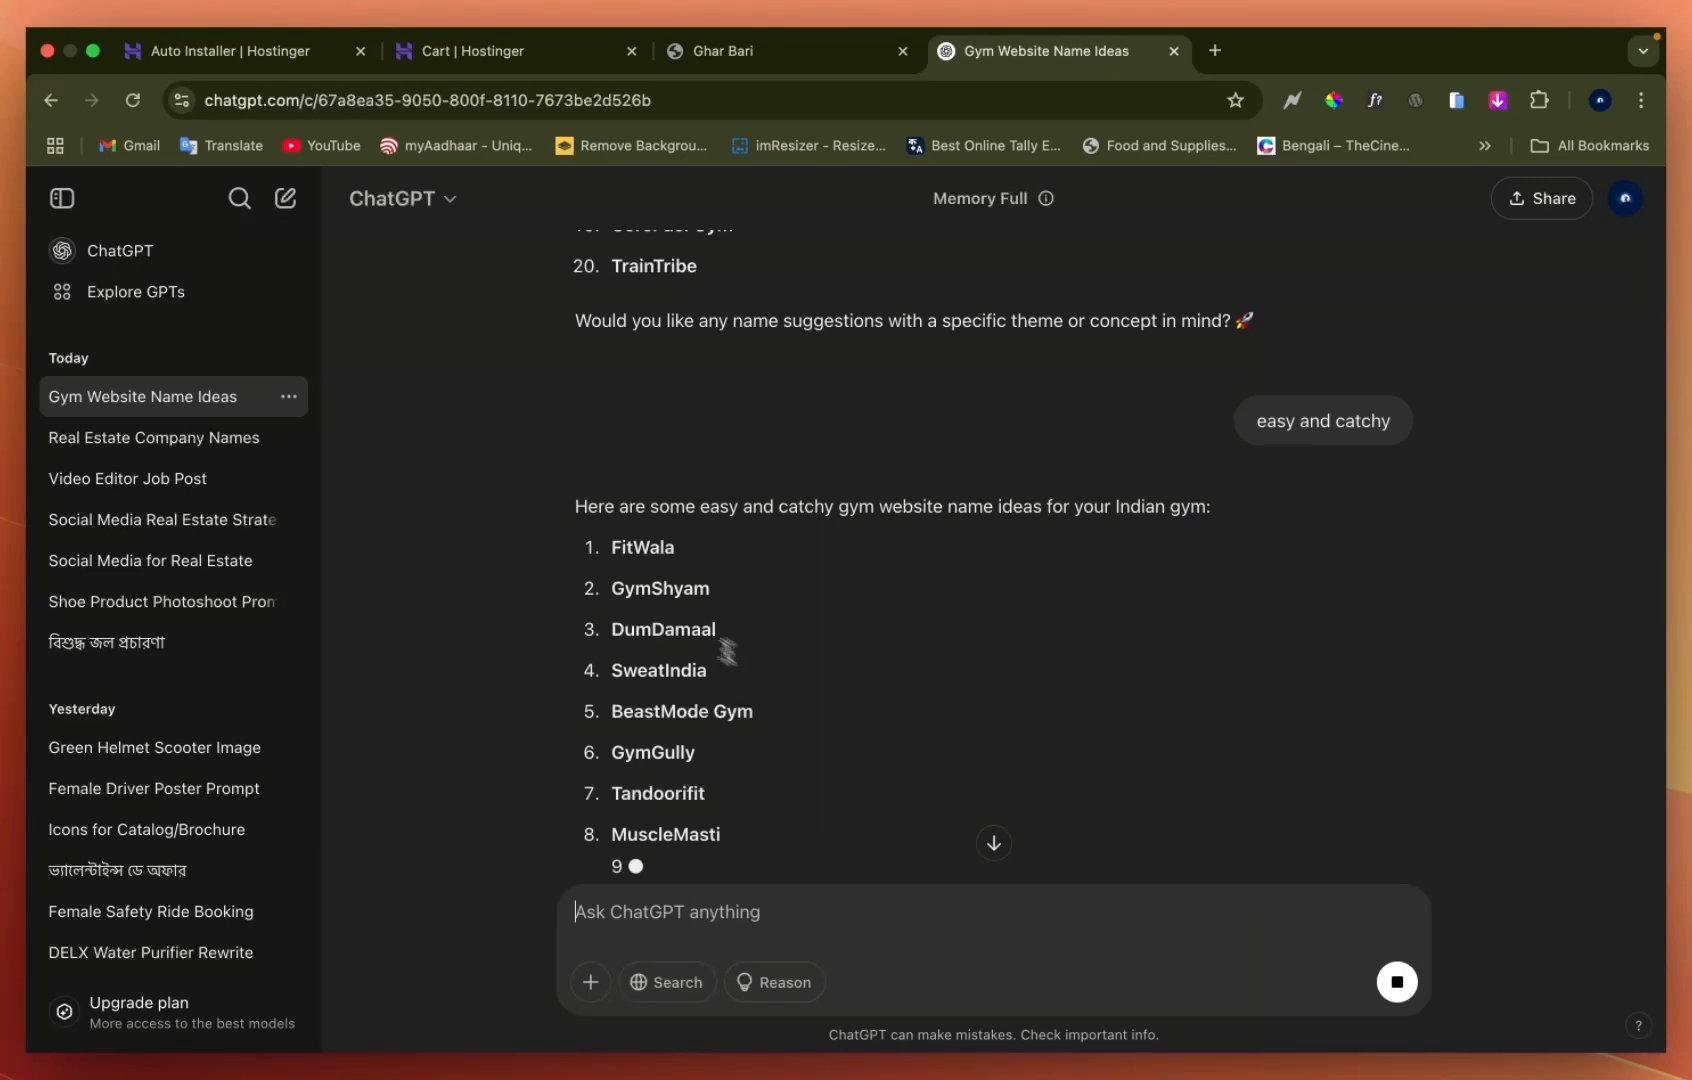
pyautogui.scroll(-2, 686, 676)
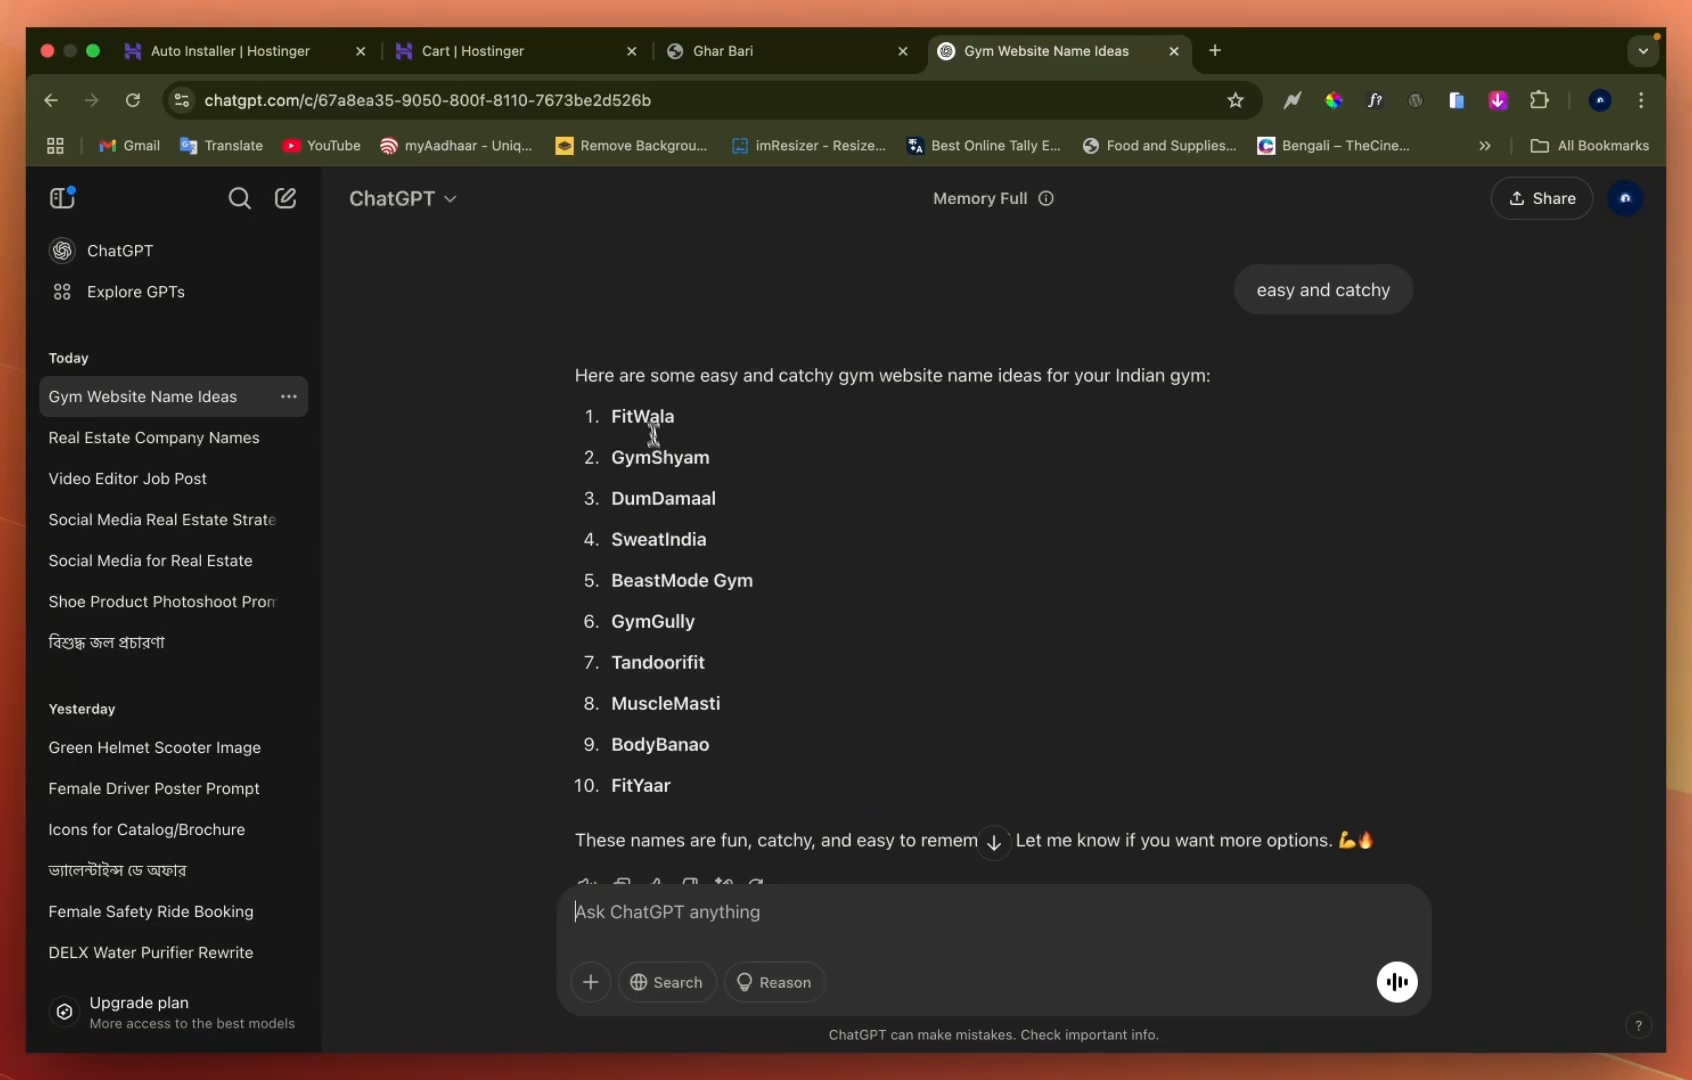
# Return to the WordPress installation form in Hostinger and set the website title to Body Banao
pyautogui.click(616, 52)
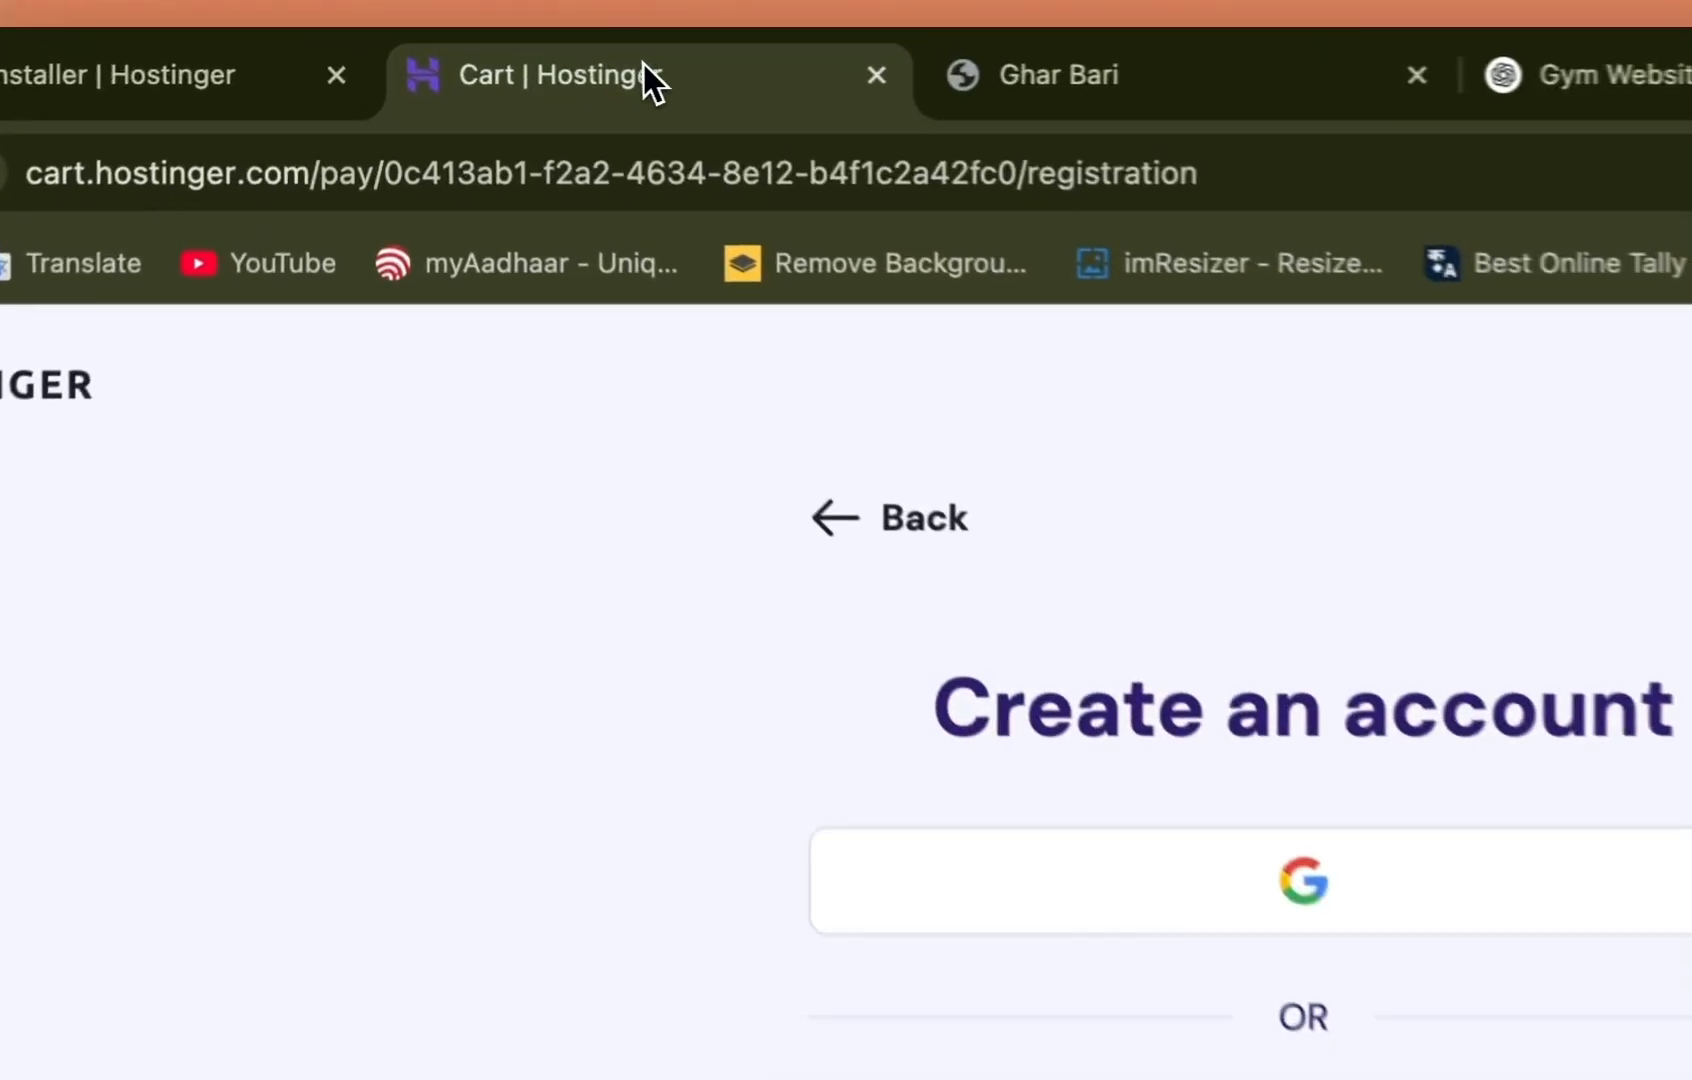
pyautogui.click(169, 88)
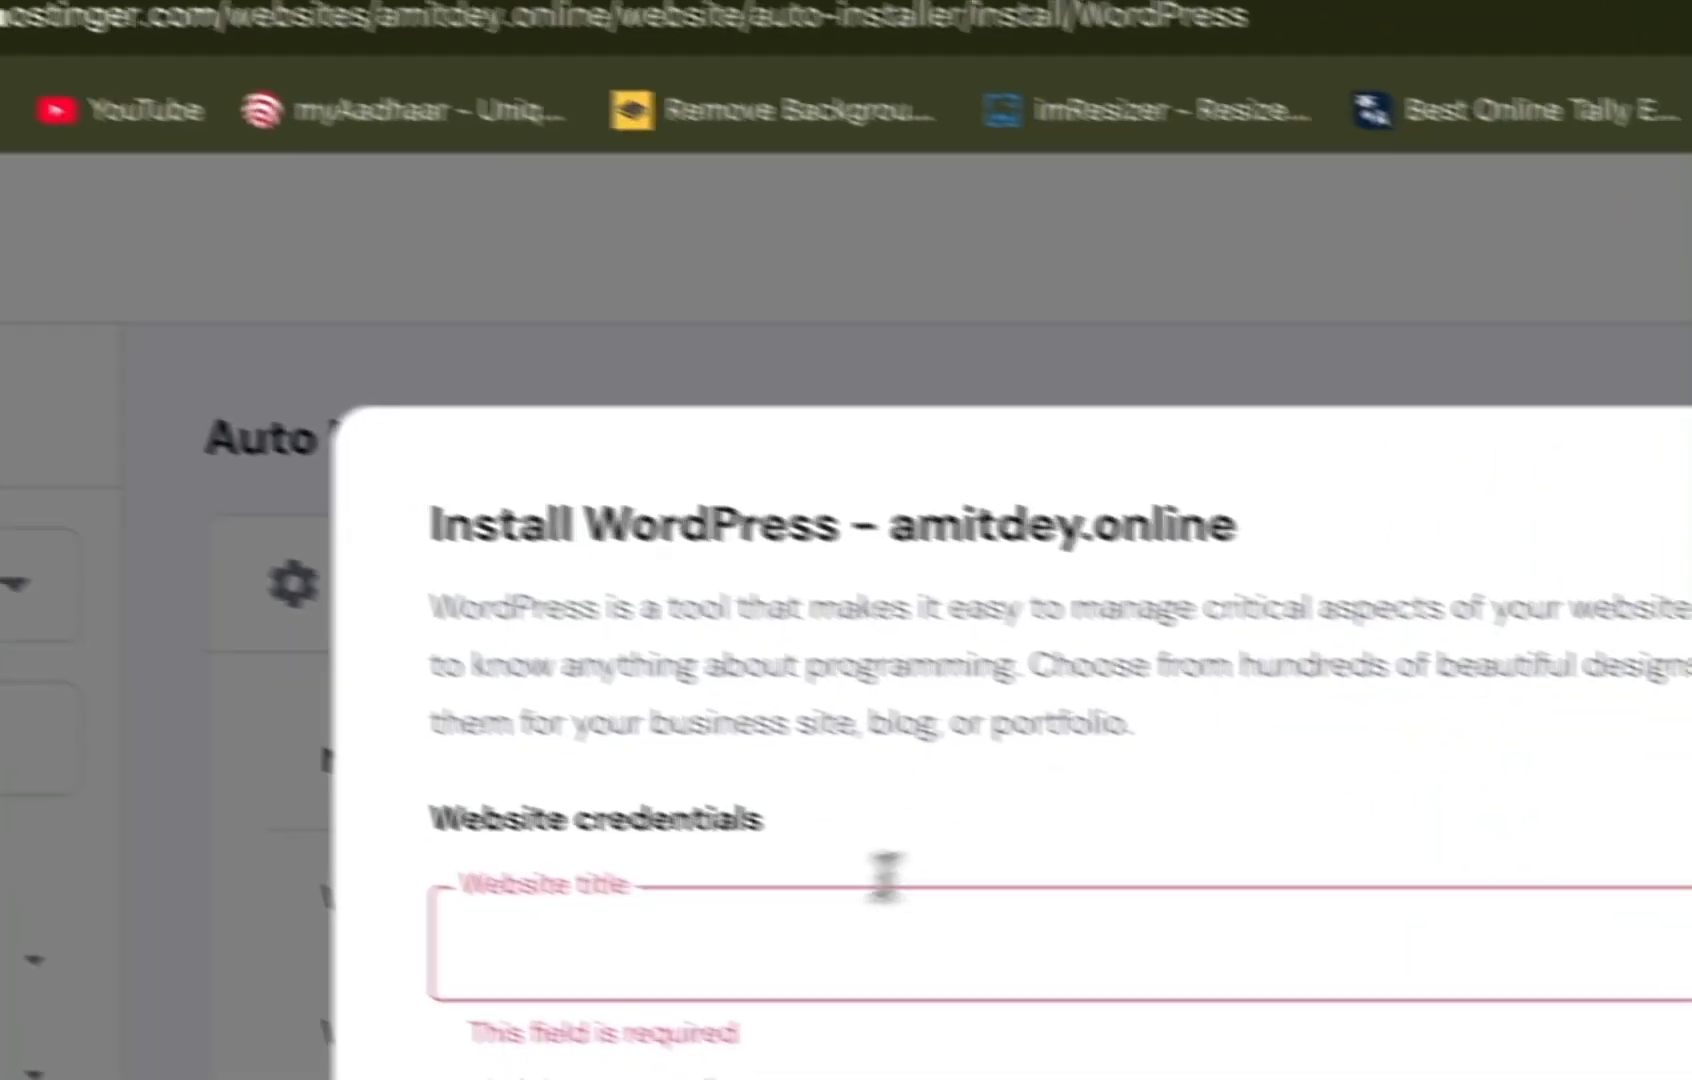
pyautogui.click(680, 902)
pyautogui.write('Body')
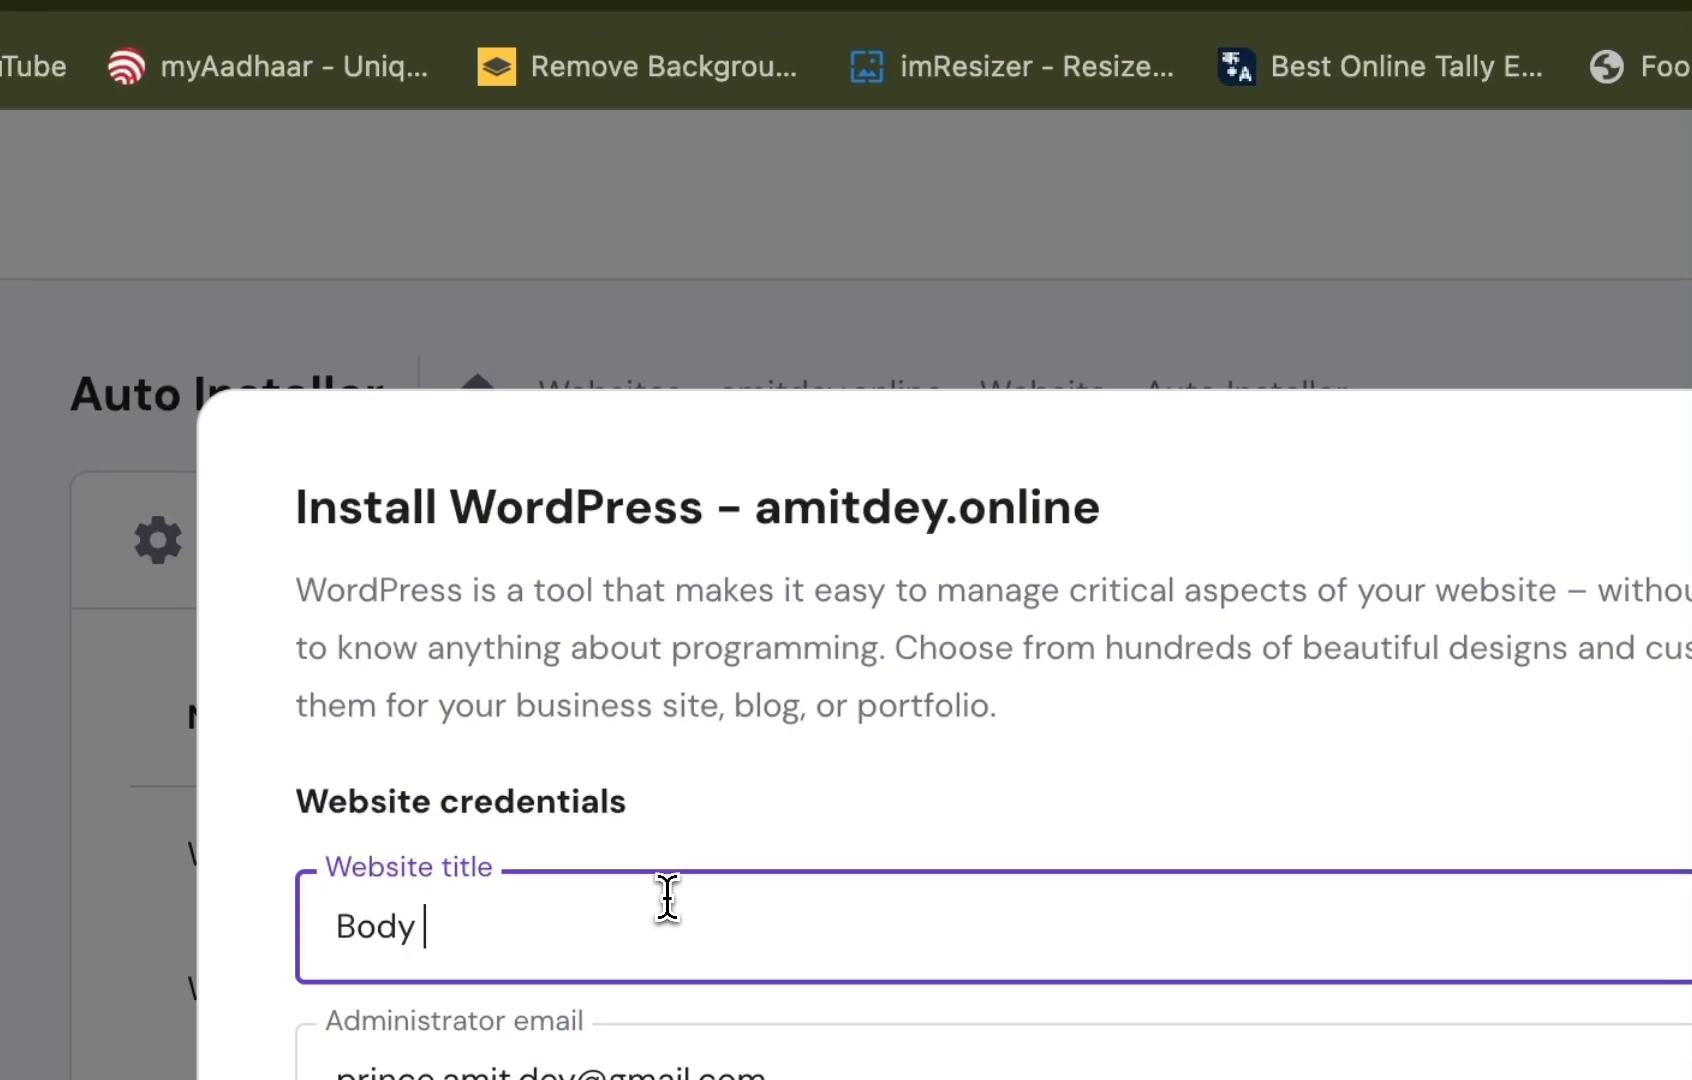
pyautogui.write(' Banao')
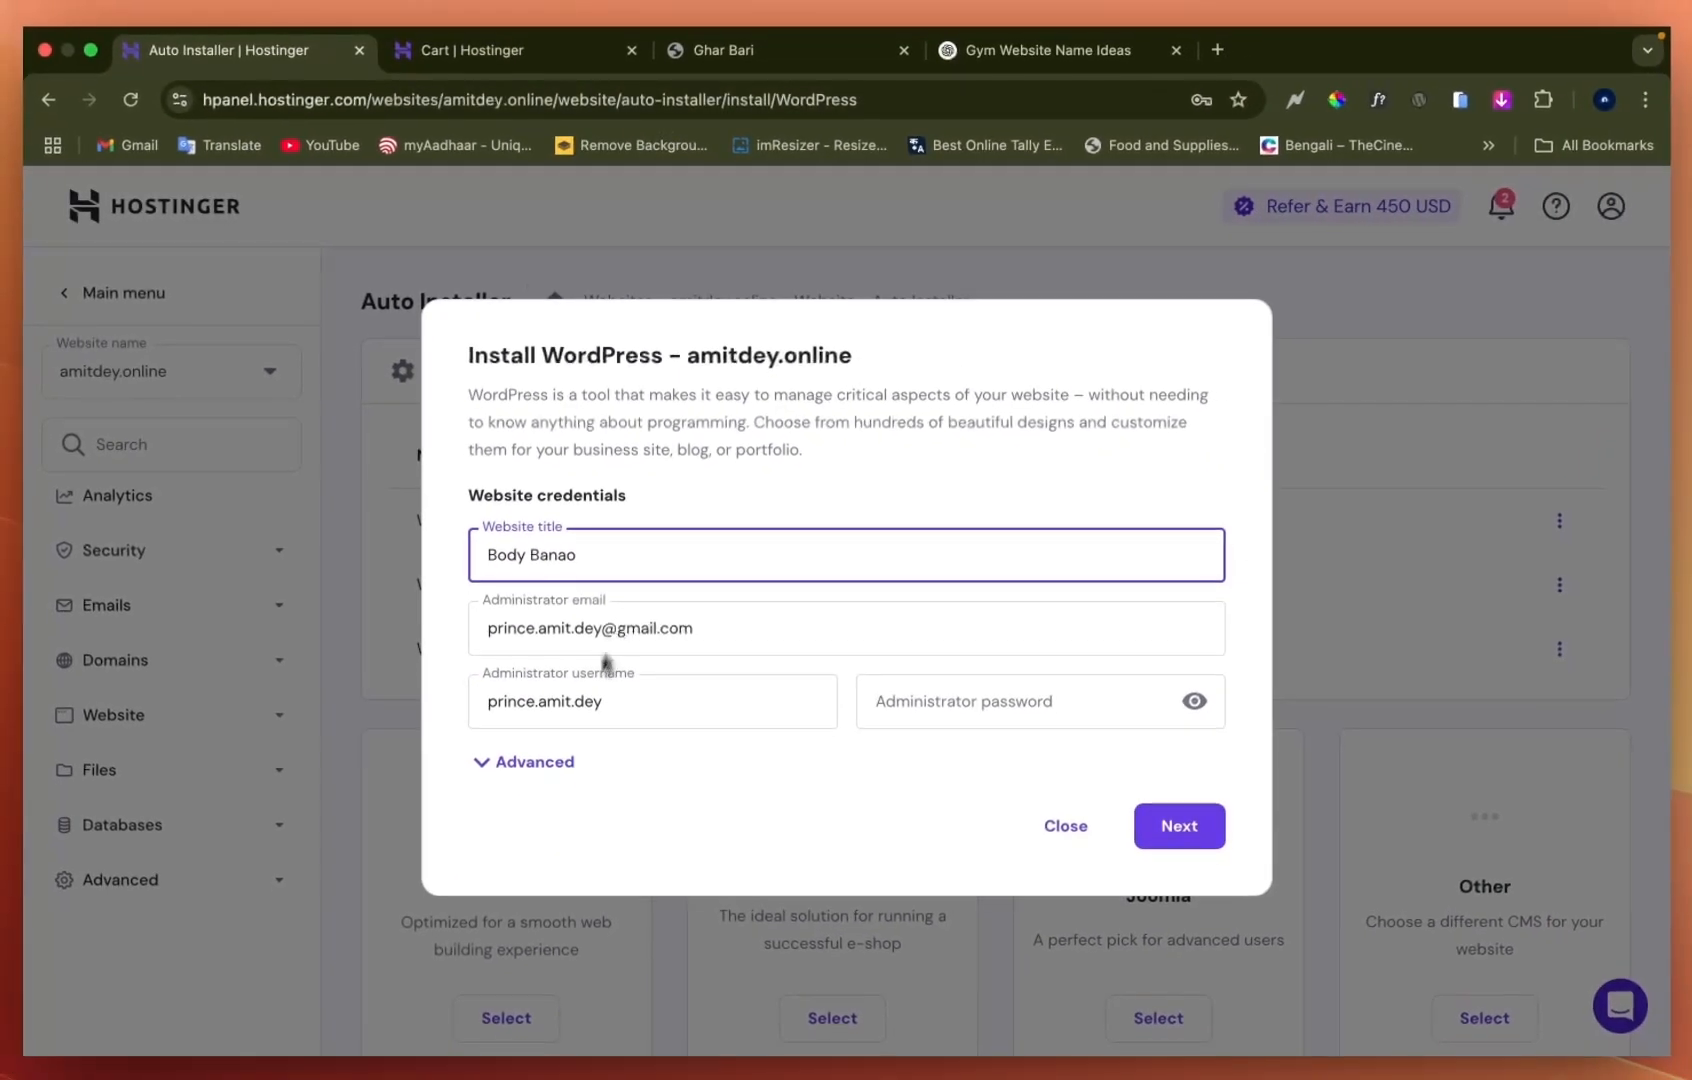
# Expand the advanced installation options and set the installation path to gym.amitdey.online
pyautogui.click(550, 765)
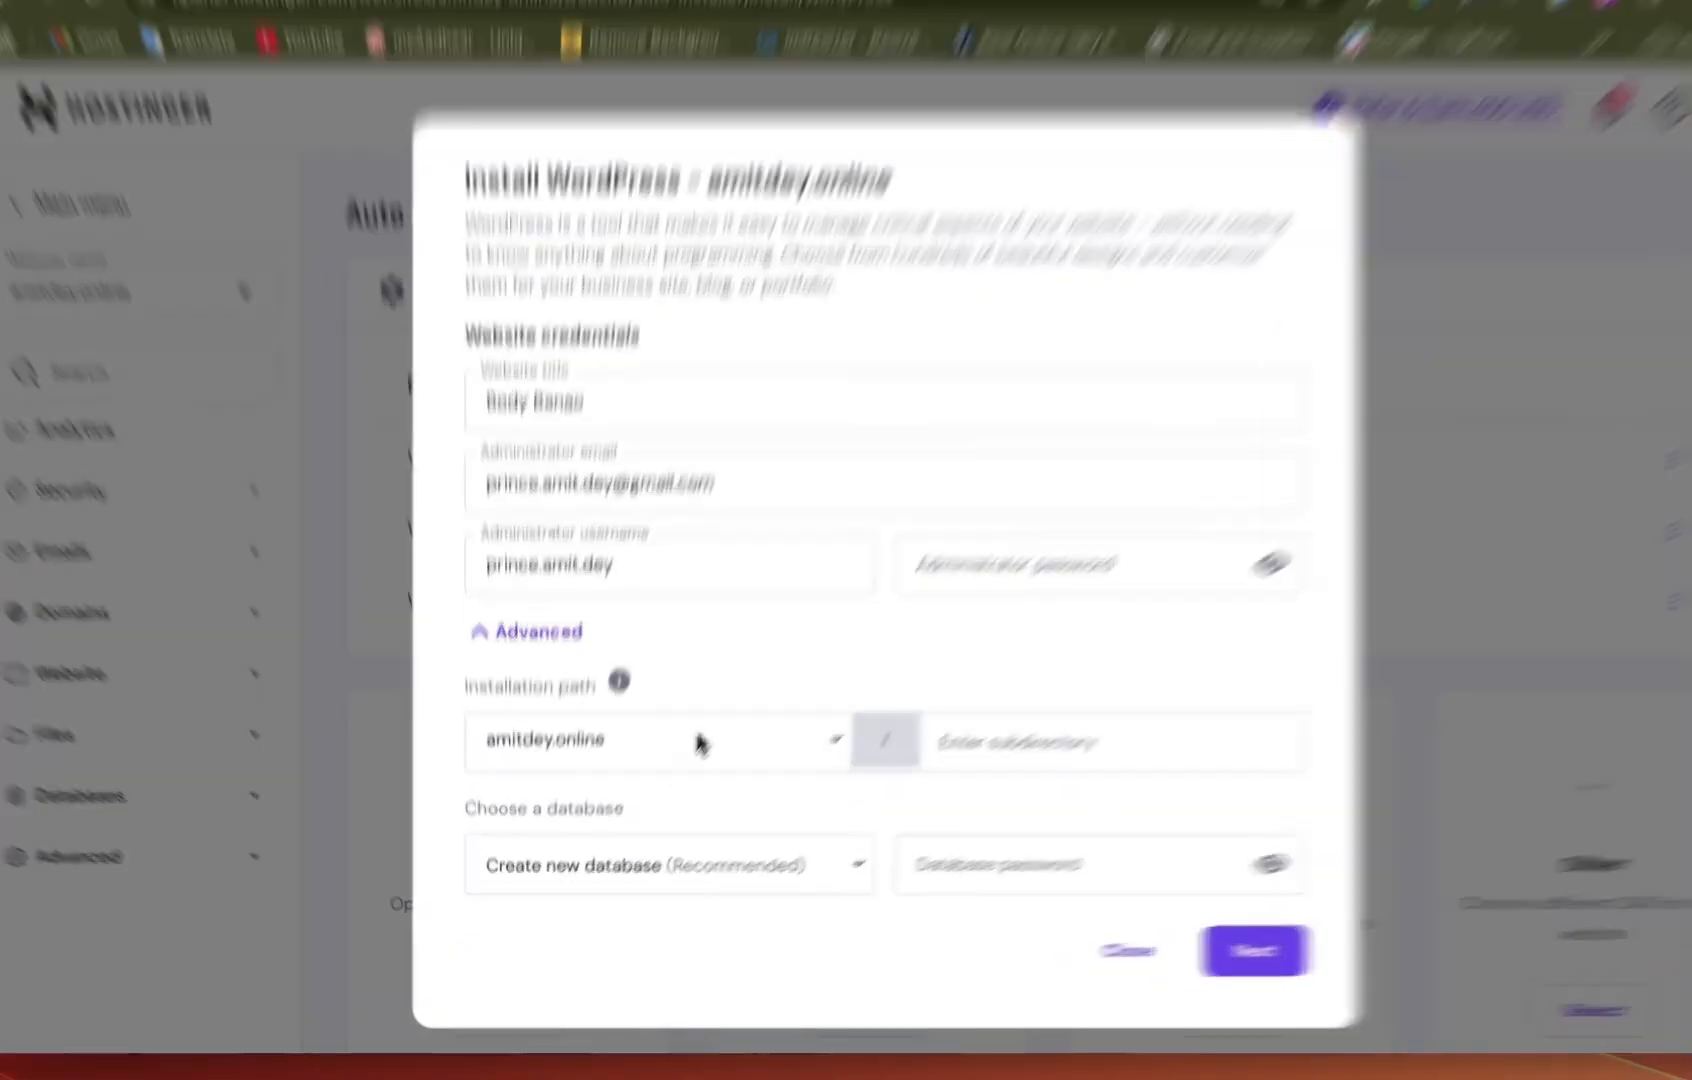
pyautogui.click(658, 770)
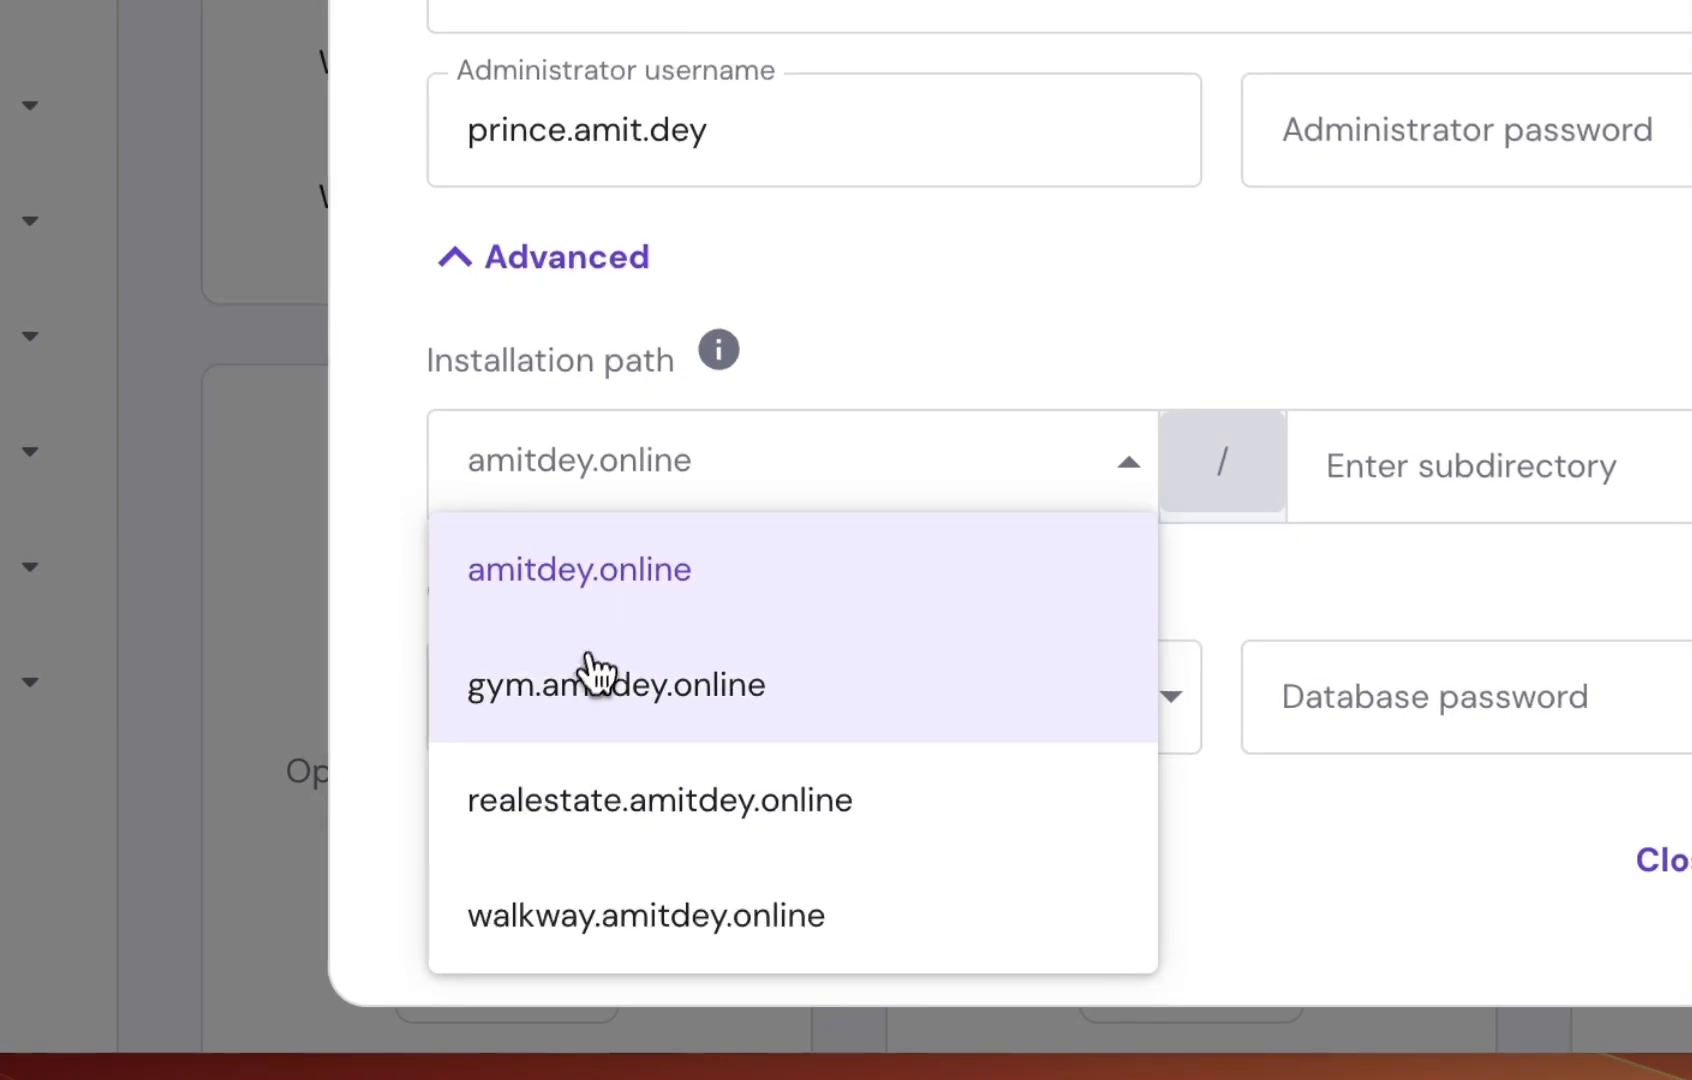
pyautogui.click(552, 700)
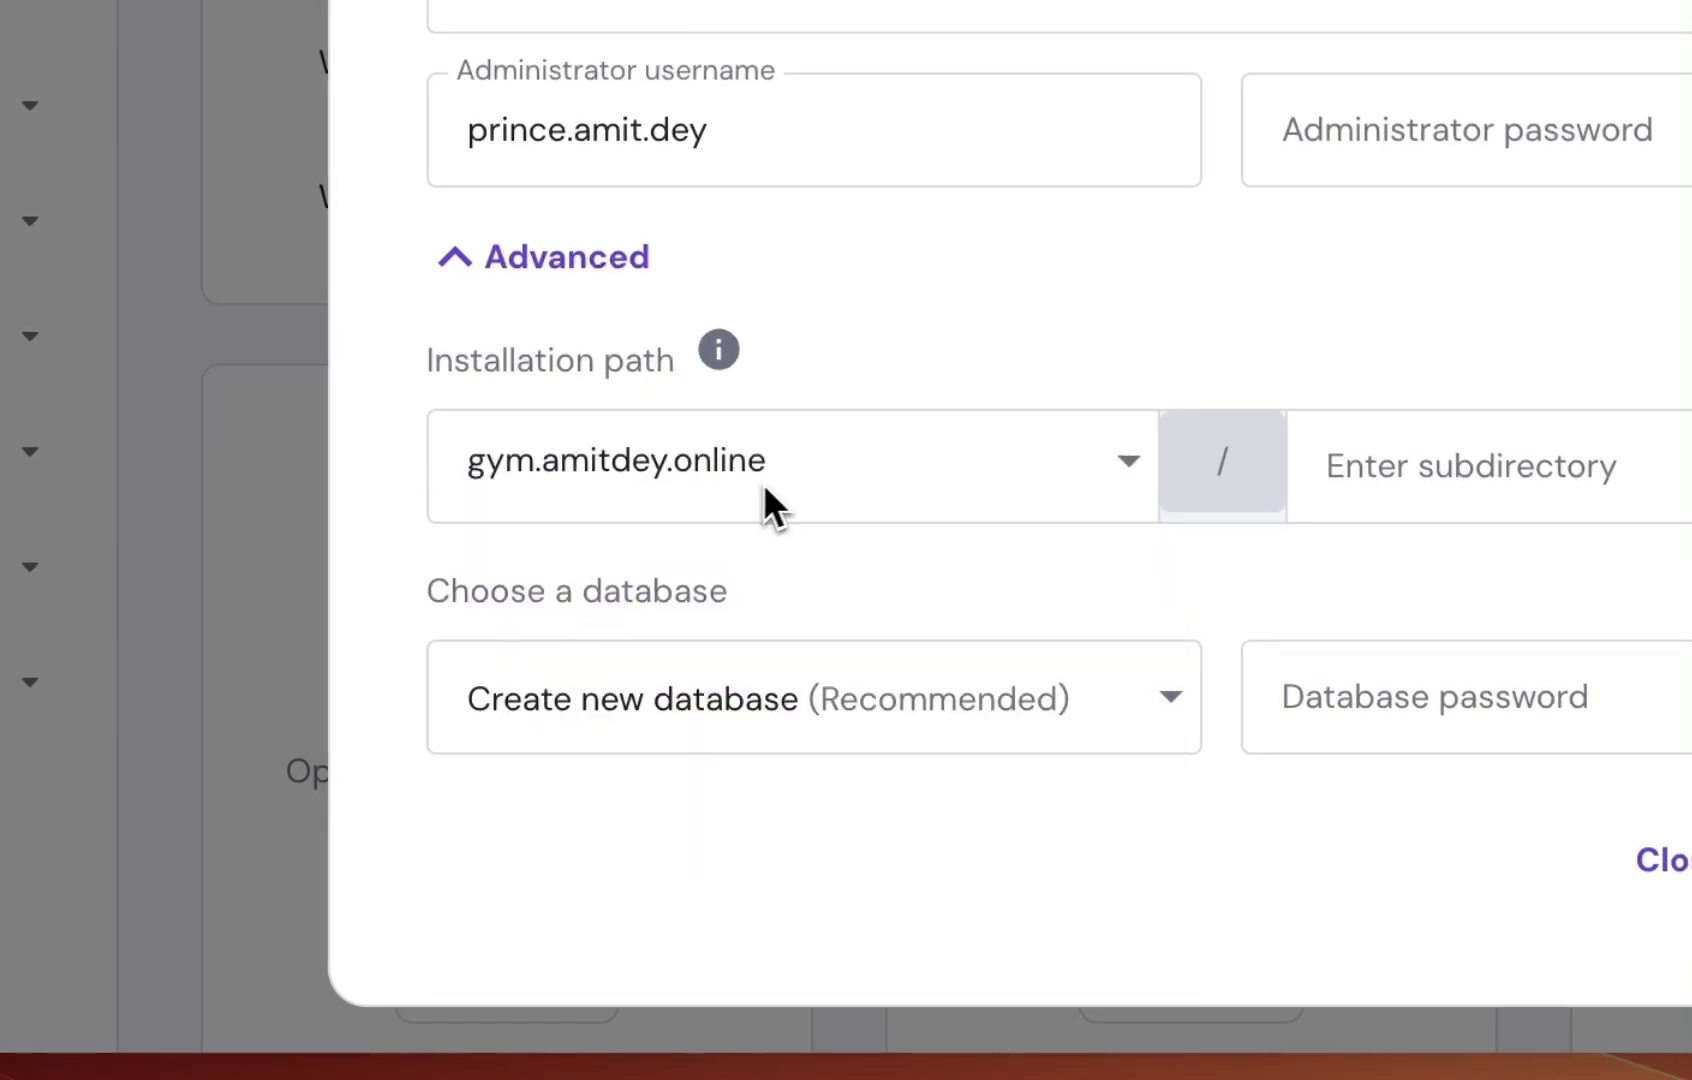
pyautogui.click(866, 484)
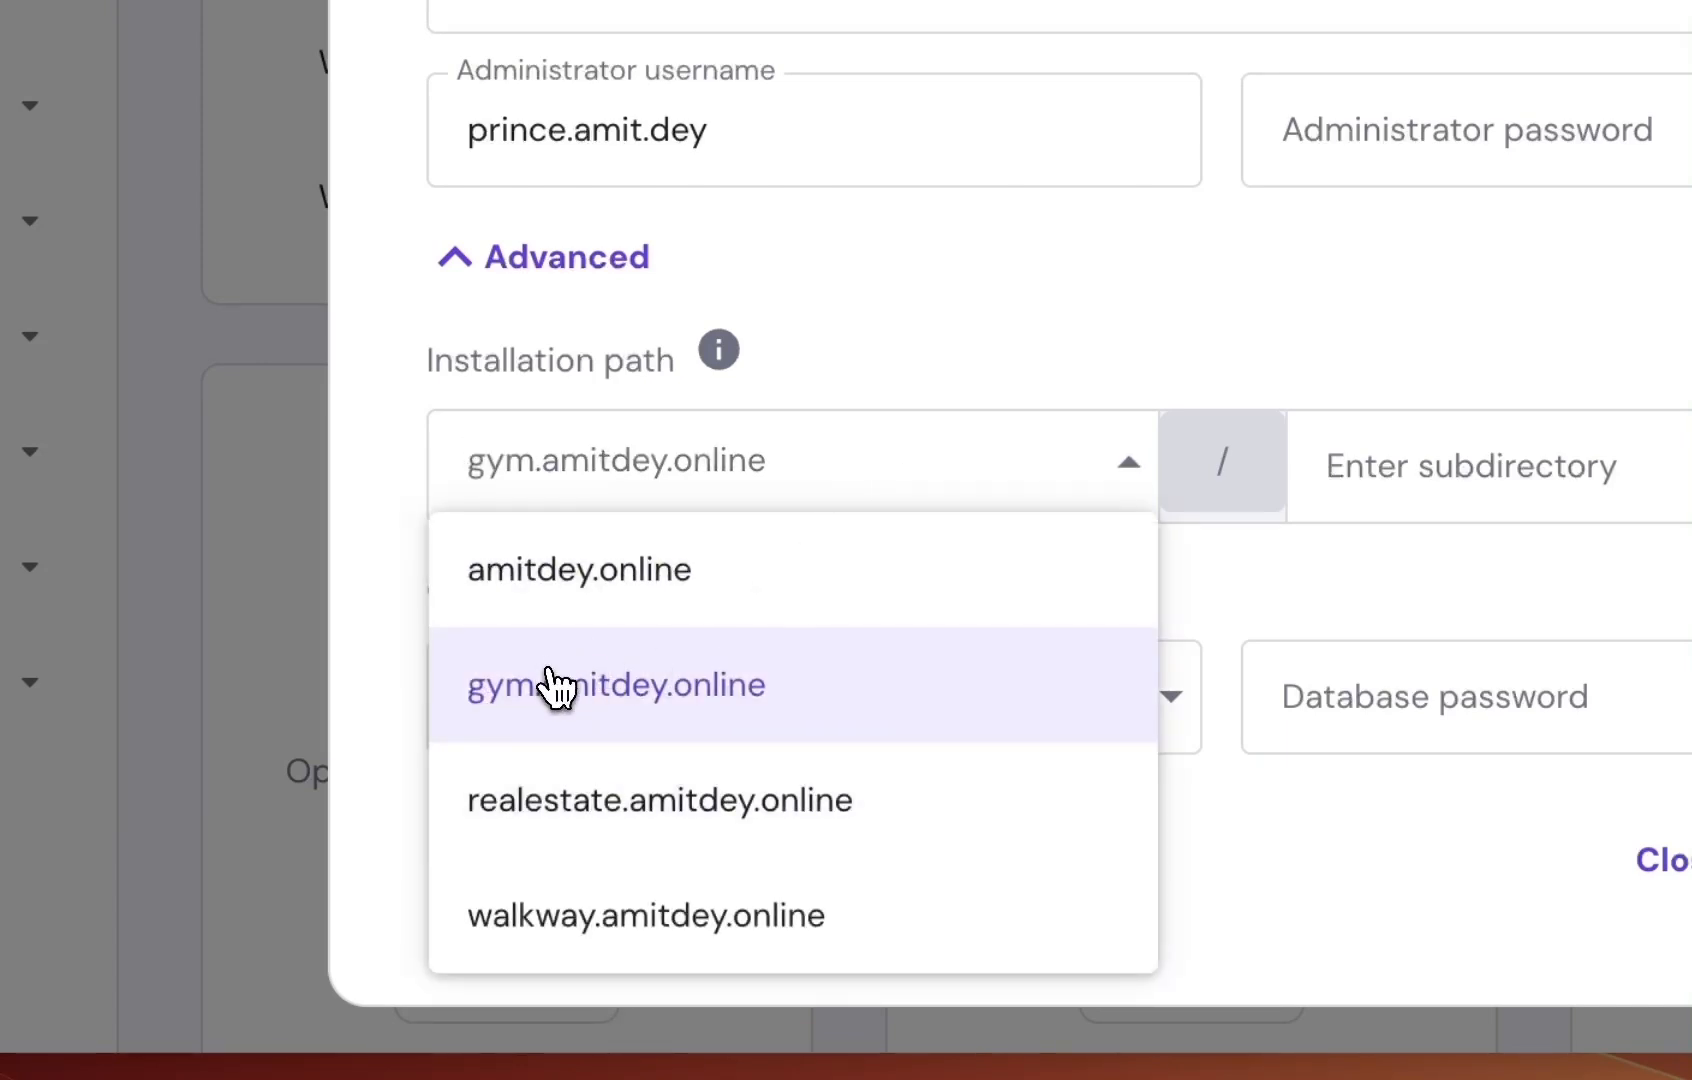
pyautogui.click(628, 695)
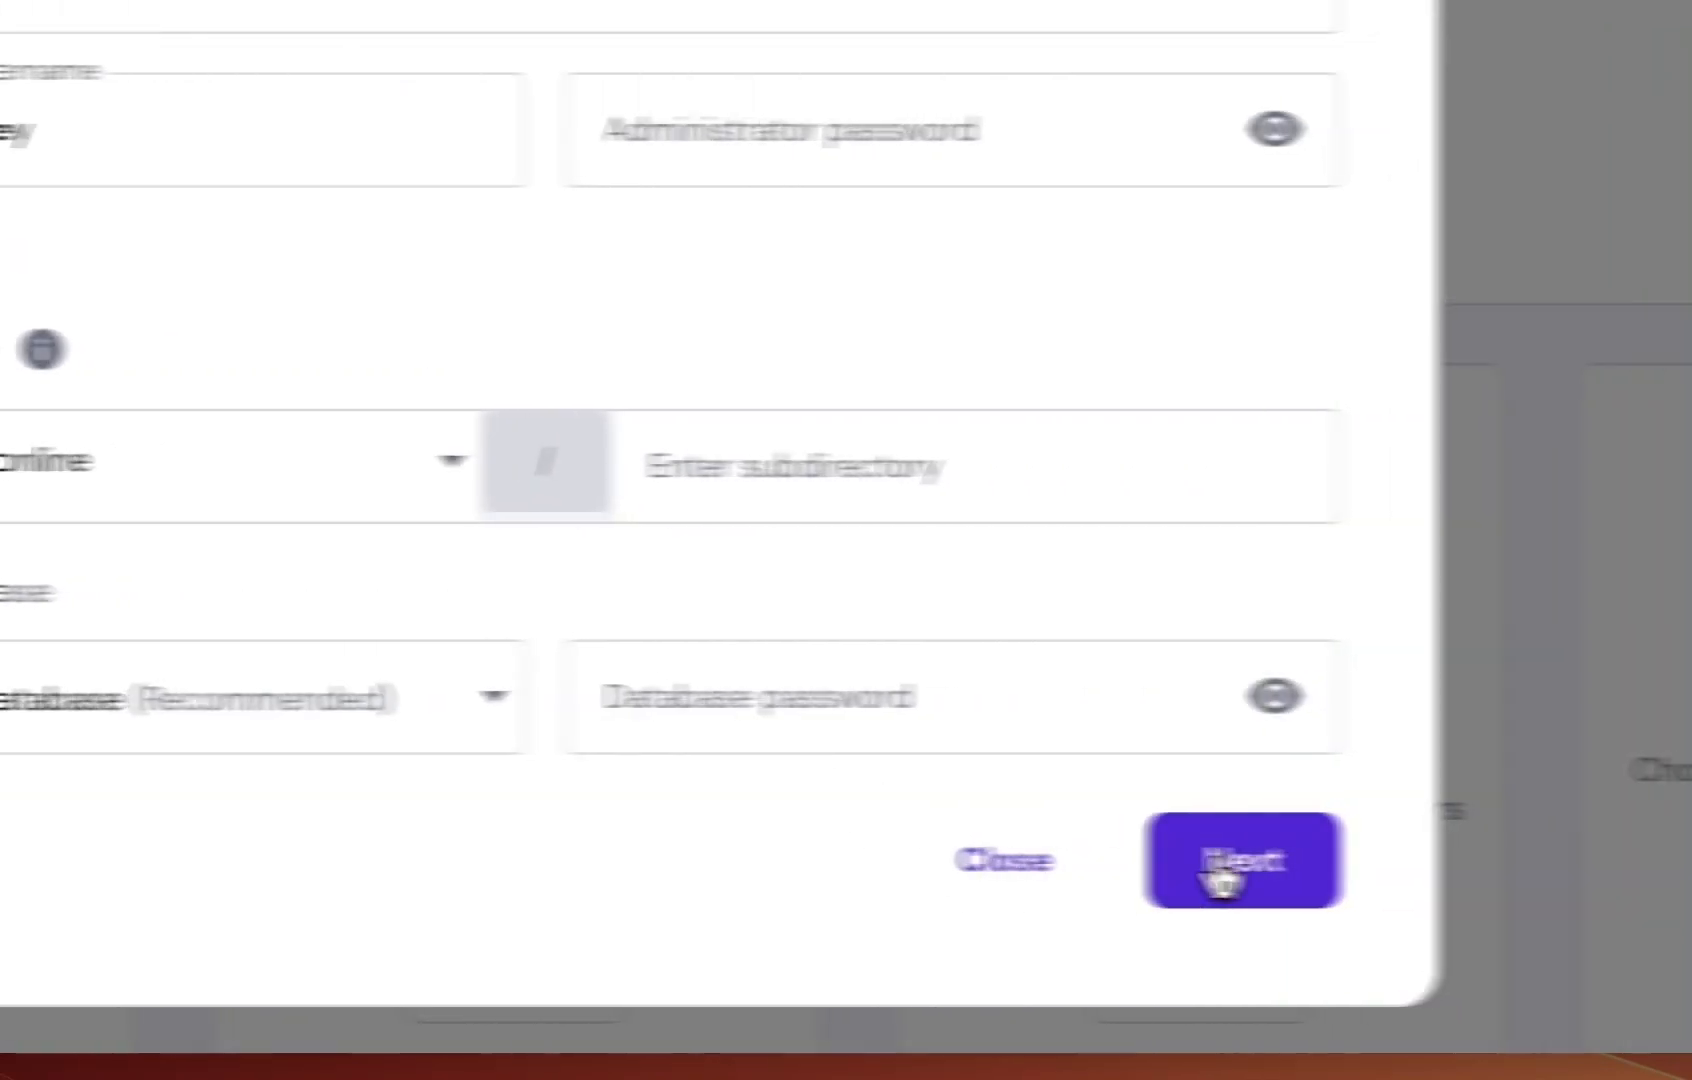
# Fill in the saved administrator password and install WordPress on gym.amitdey.online with the preselected version and update settings
pyautogui.click(888, 146)
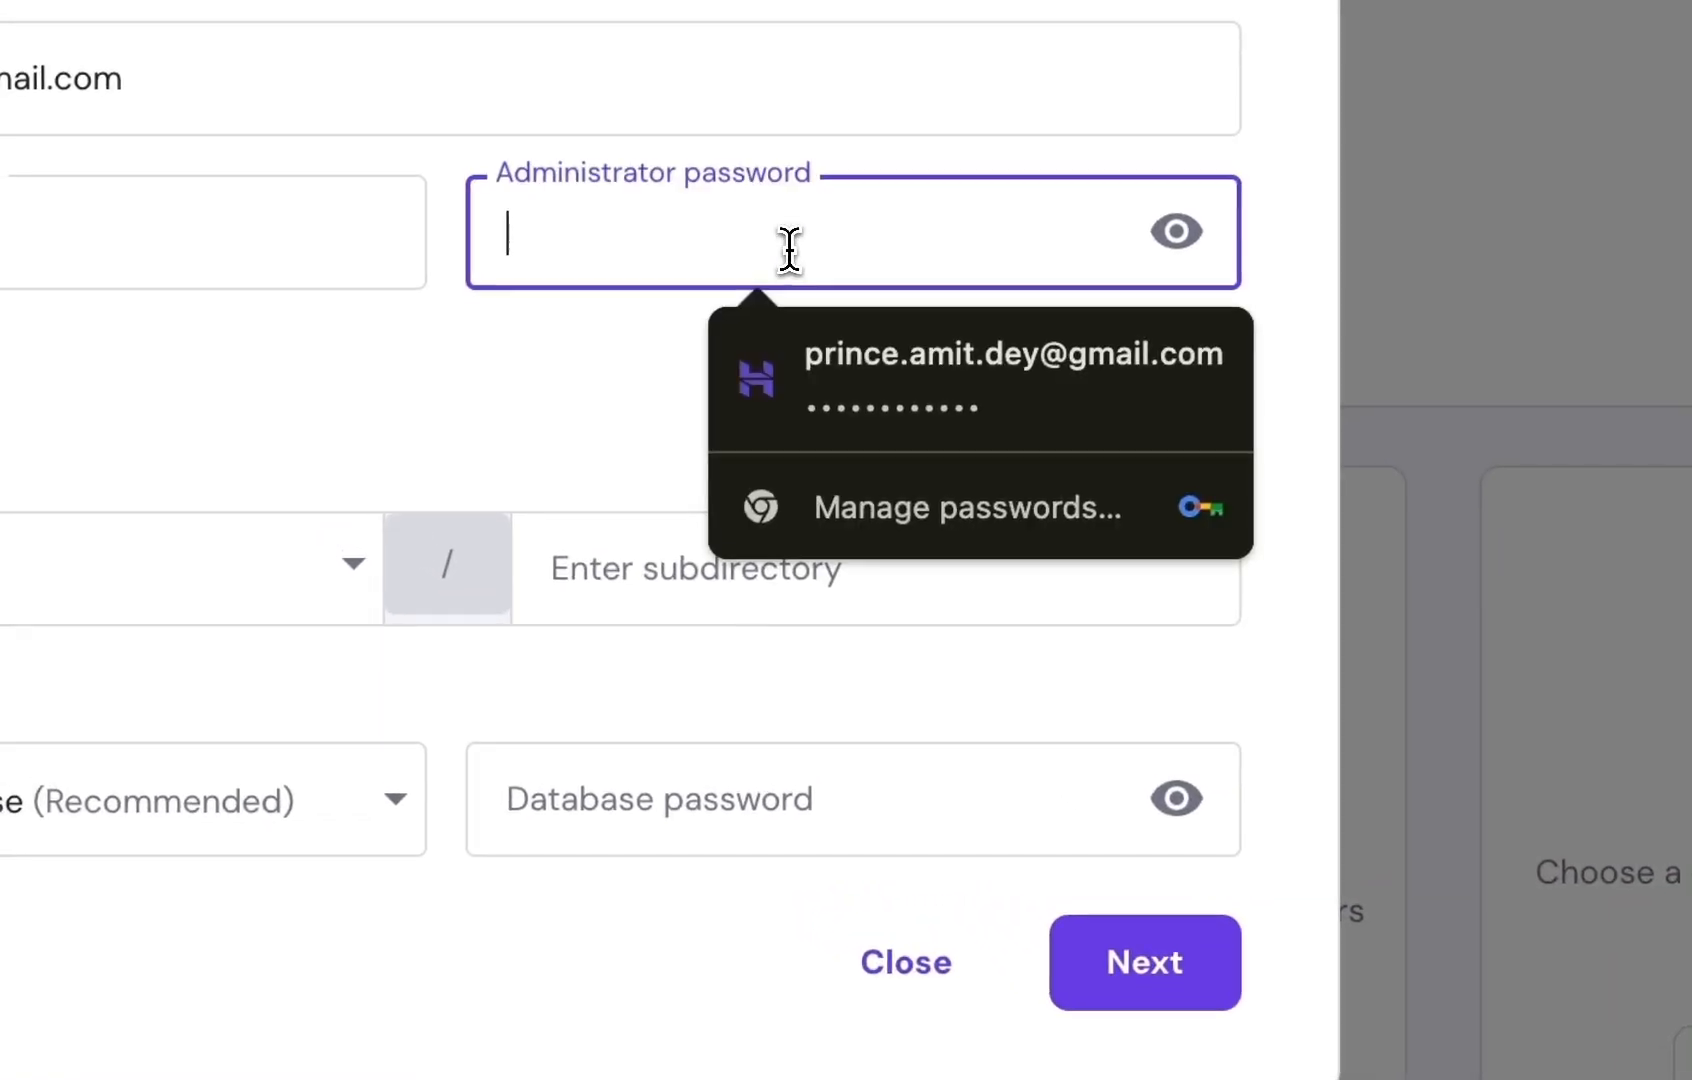
pyautogui.click(1038, 355)
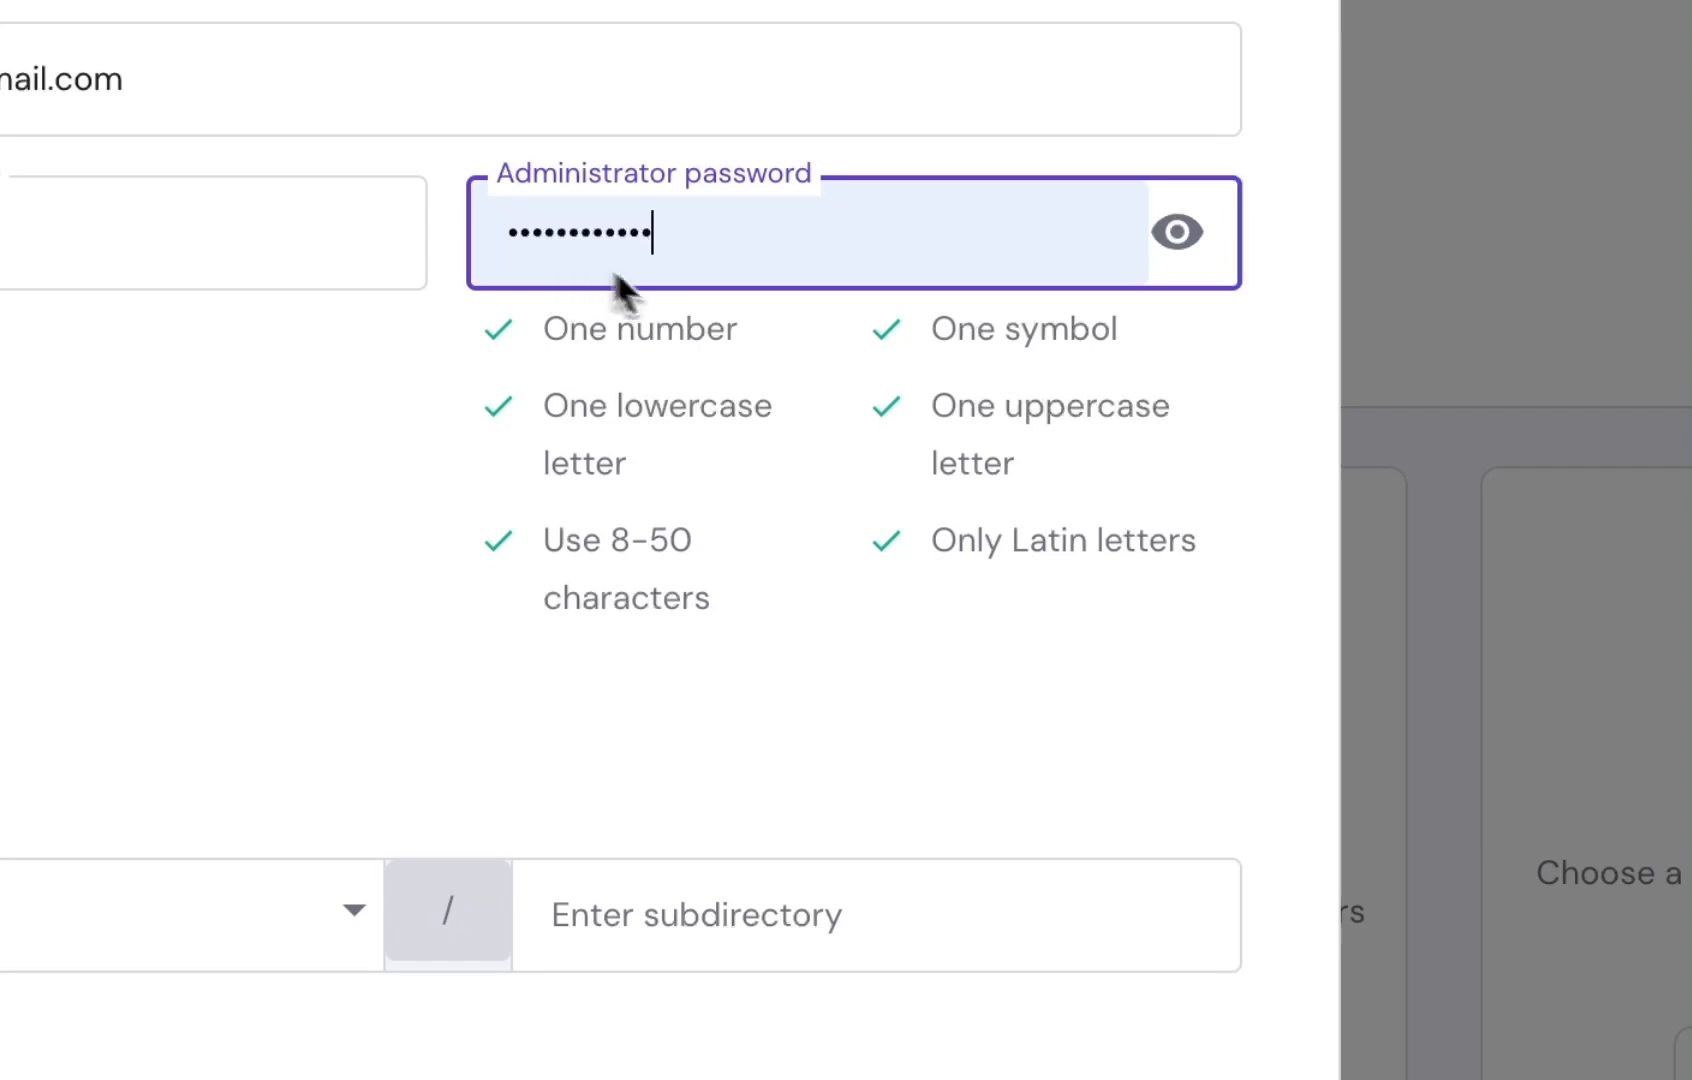
pyautogui.click(991, 800)
pyautogui.scroll(-3, 991, 800)
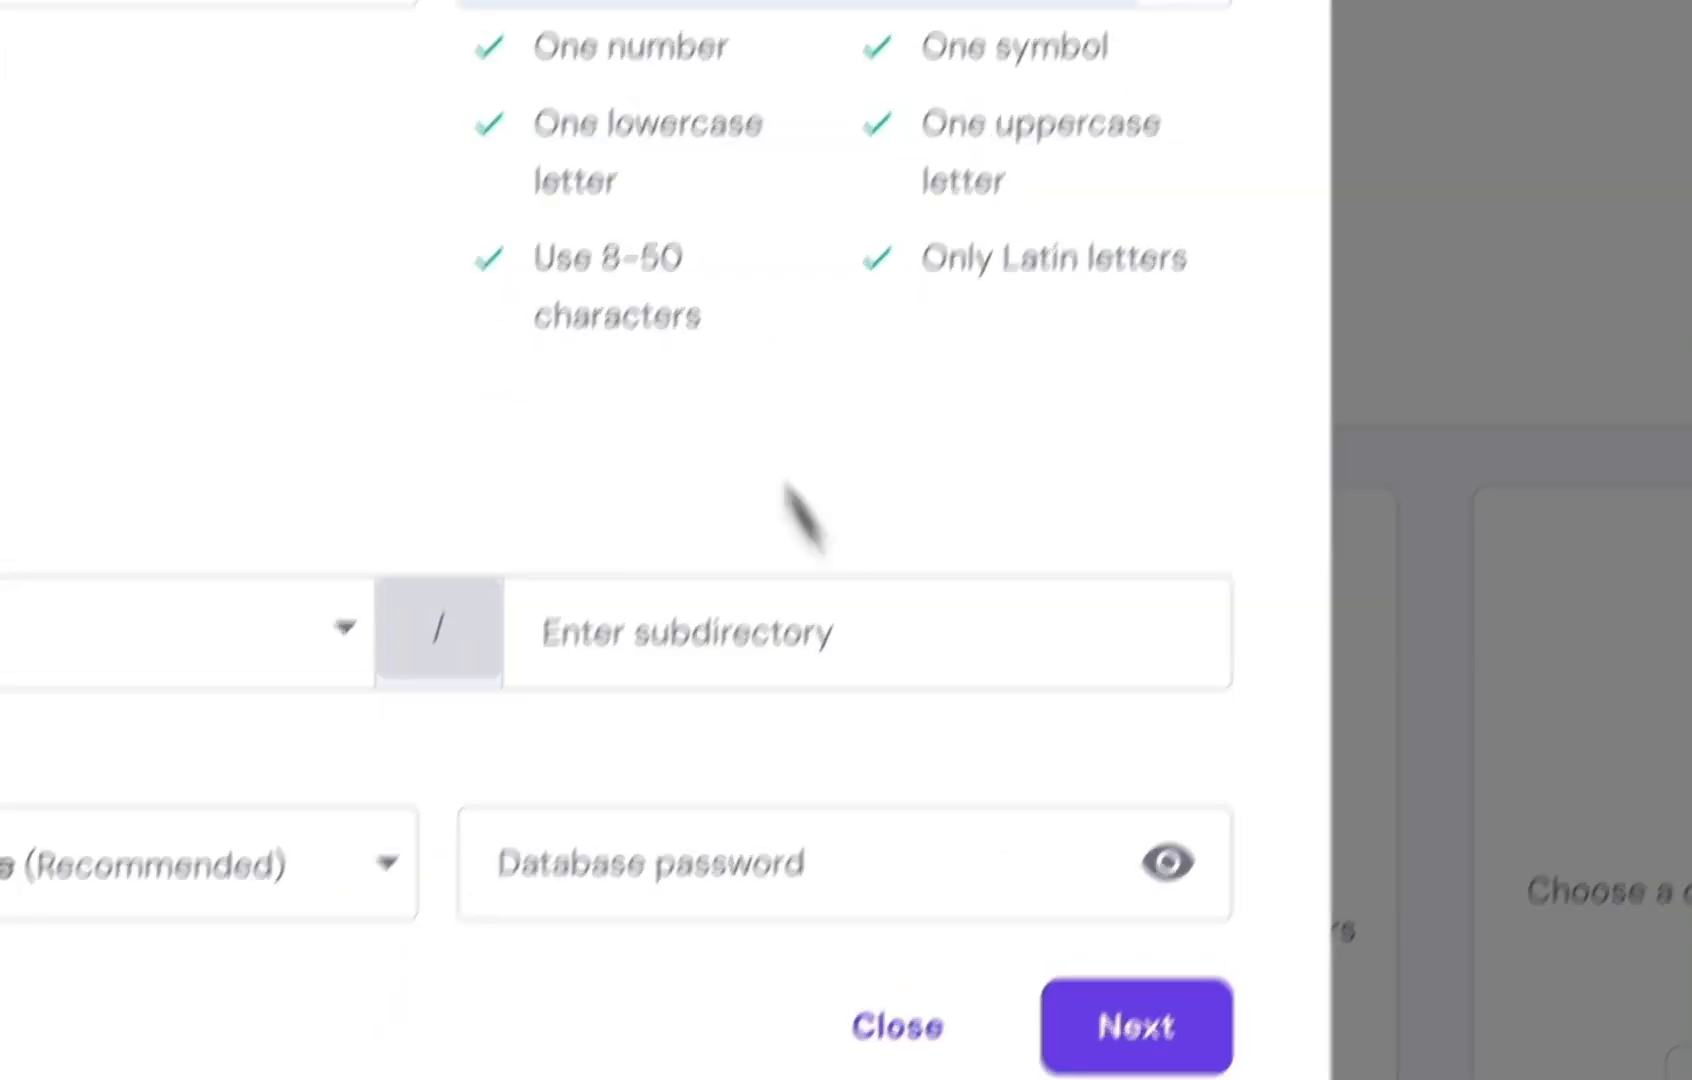
pyautogui.click(1138, 1028)
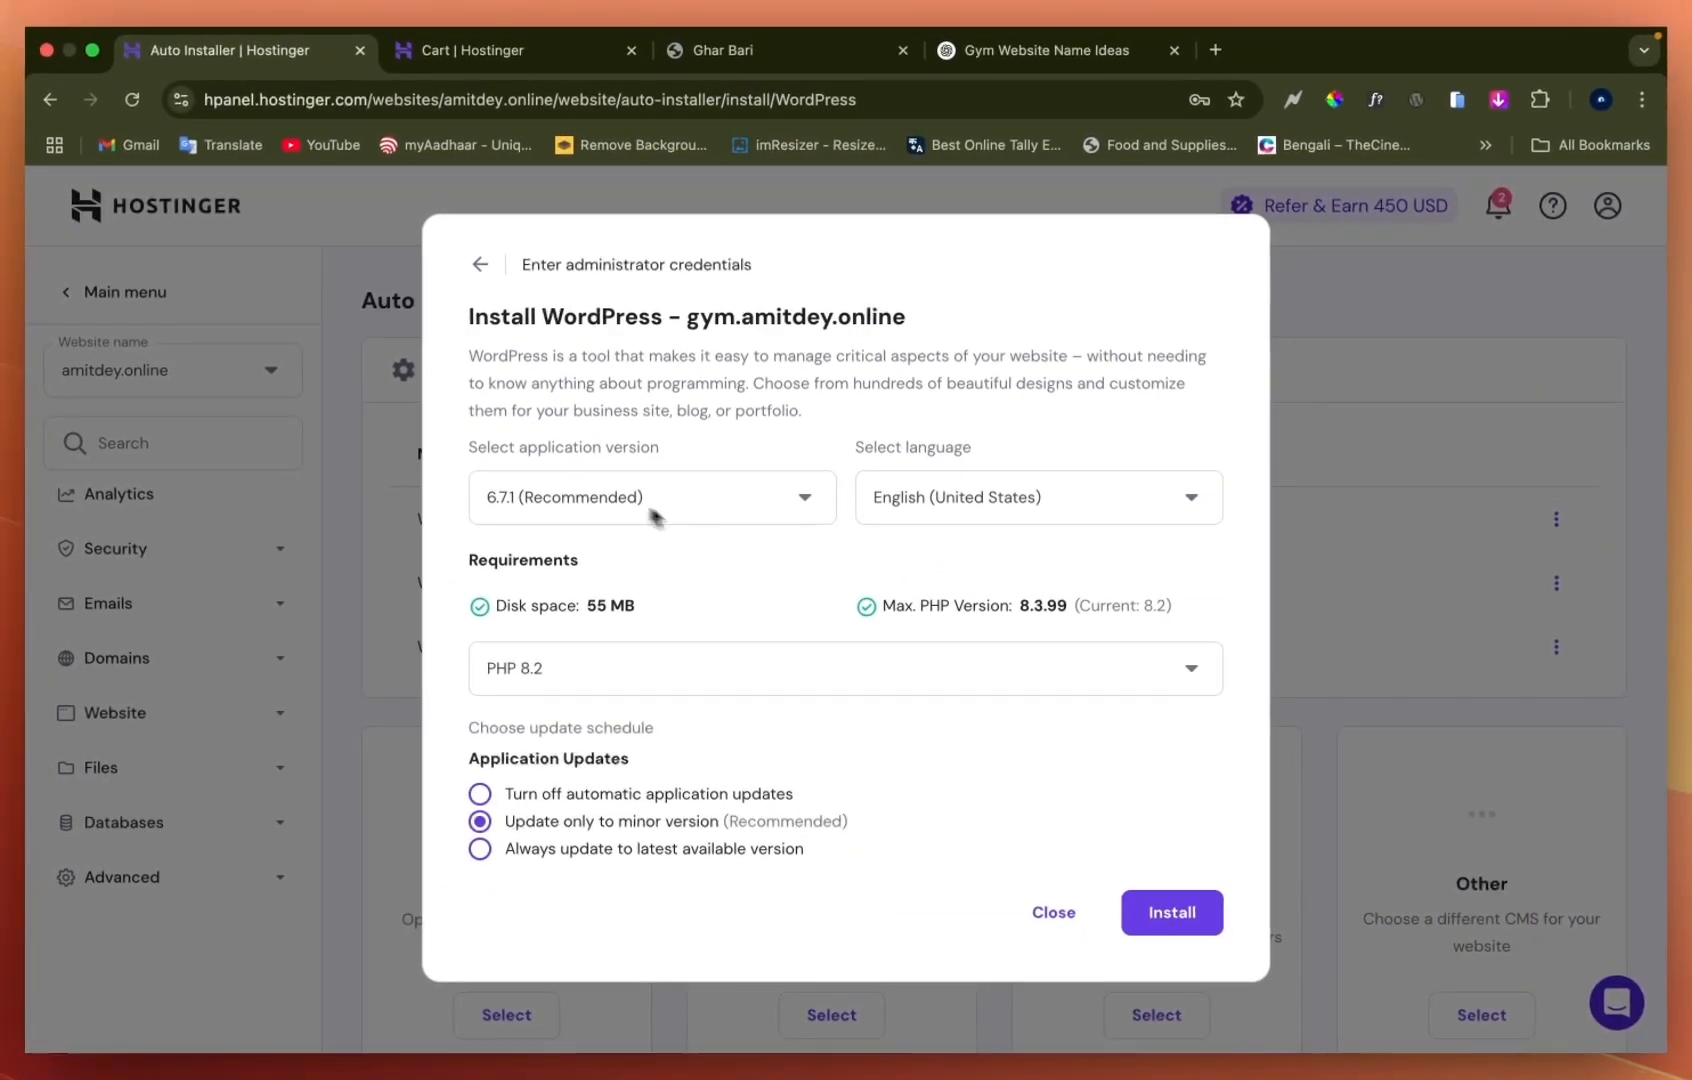
pyautogui.click(1172, 912)
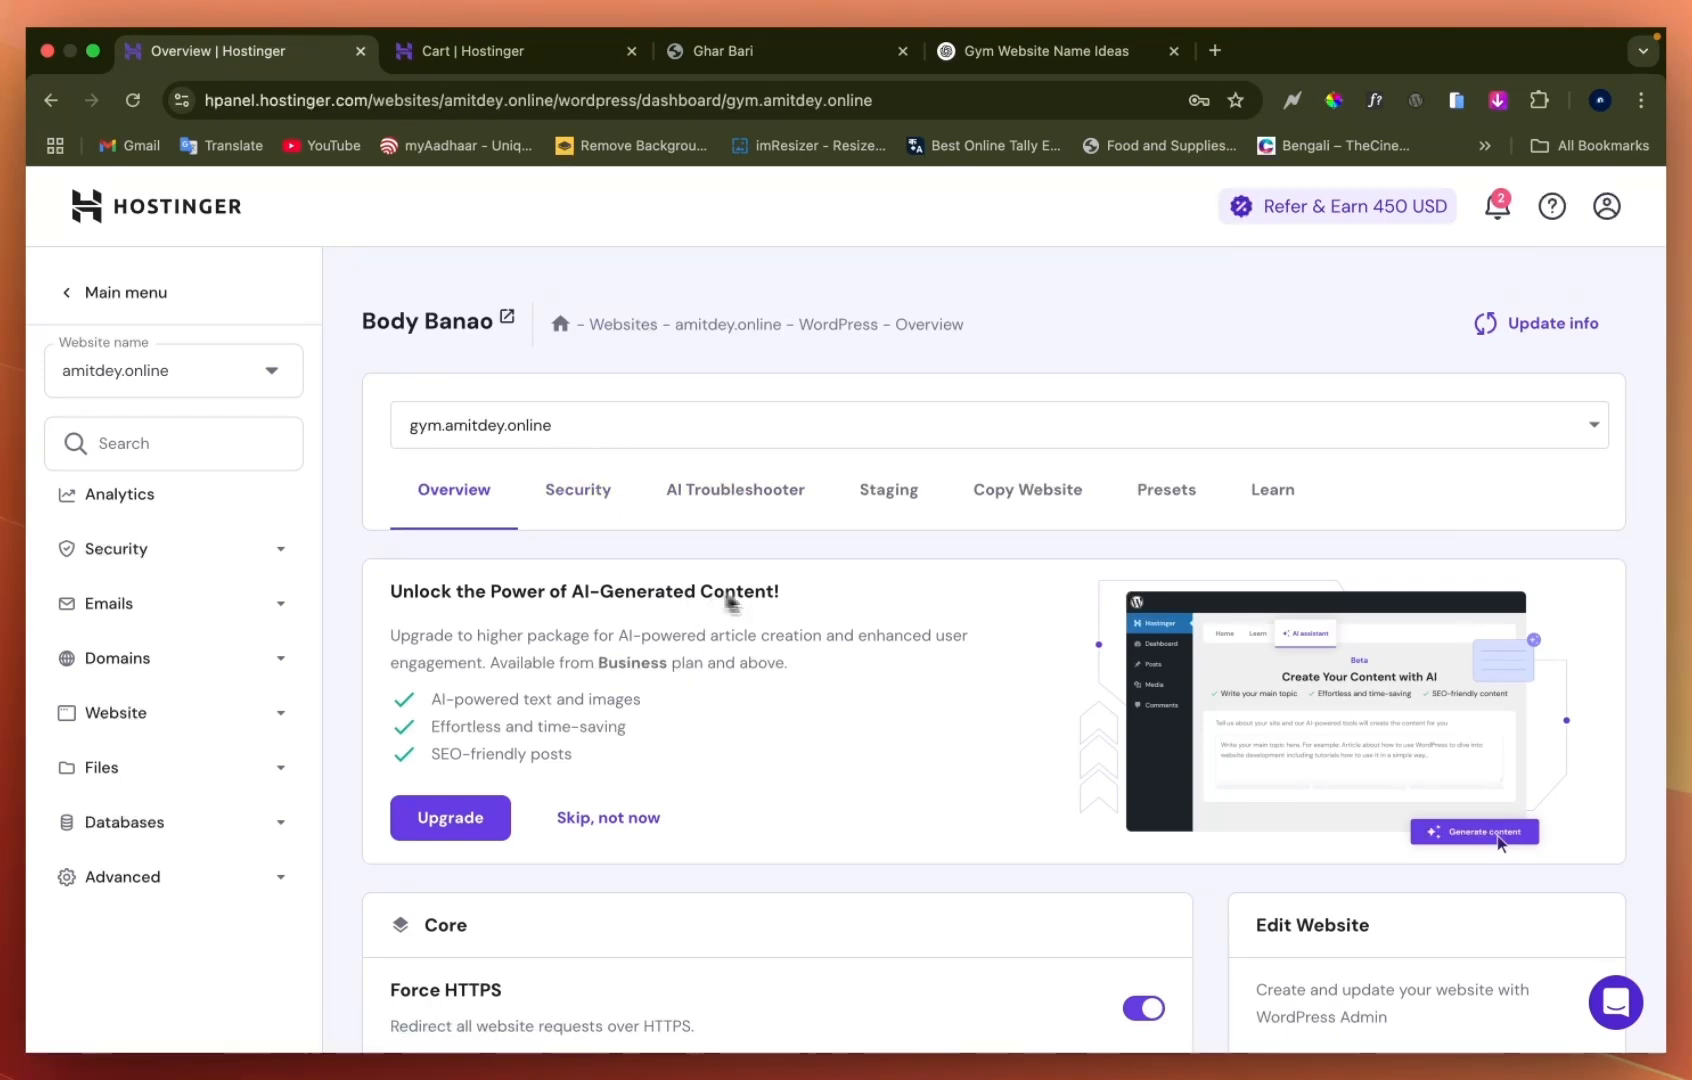
# Look through the WordPress overview of gym.amitdey.online down to its core settings and the Edit Website section
pyautogui.click(578, 489)
pyautogui.scroll(-5, 990, 886)
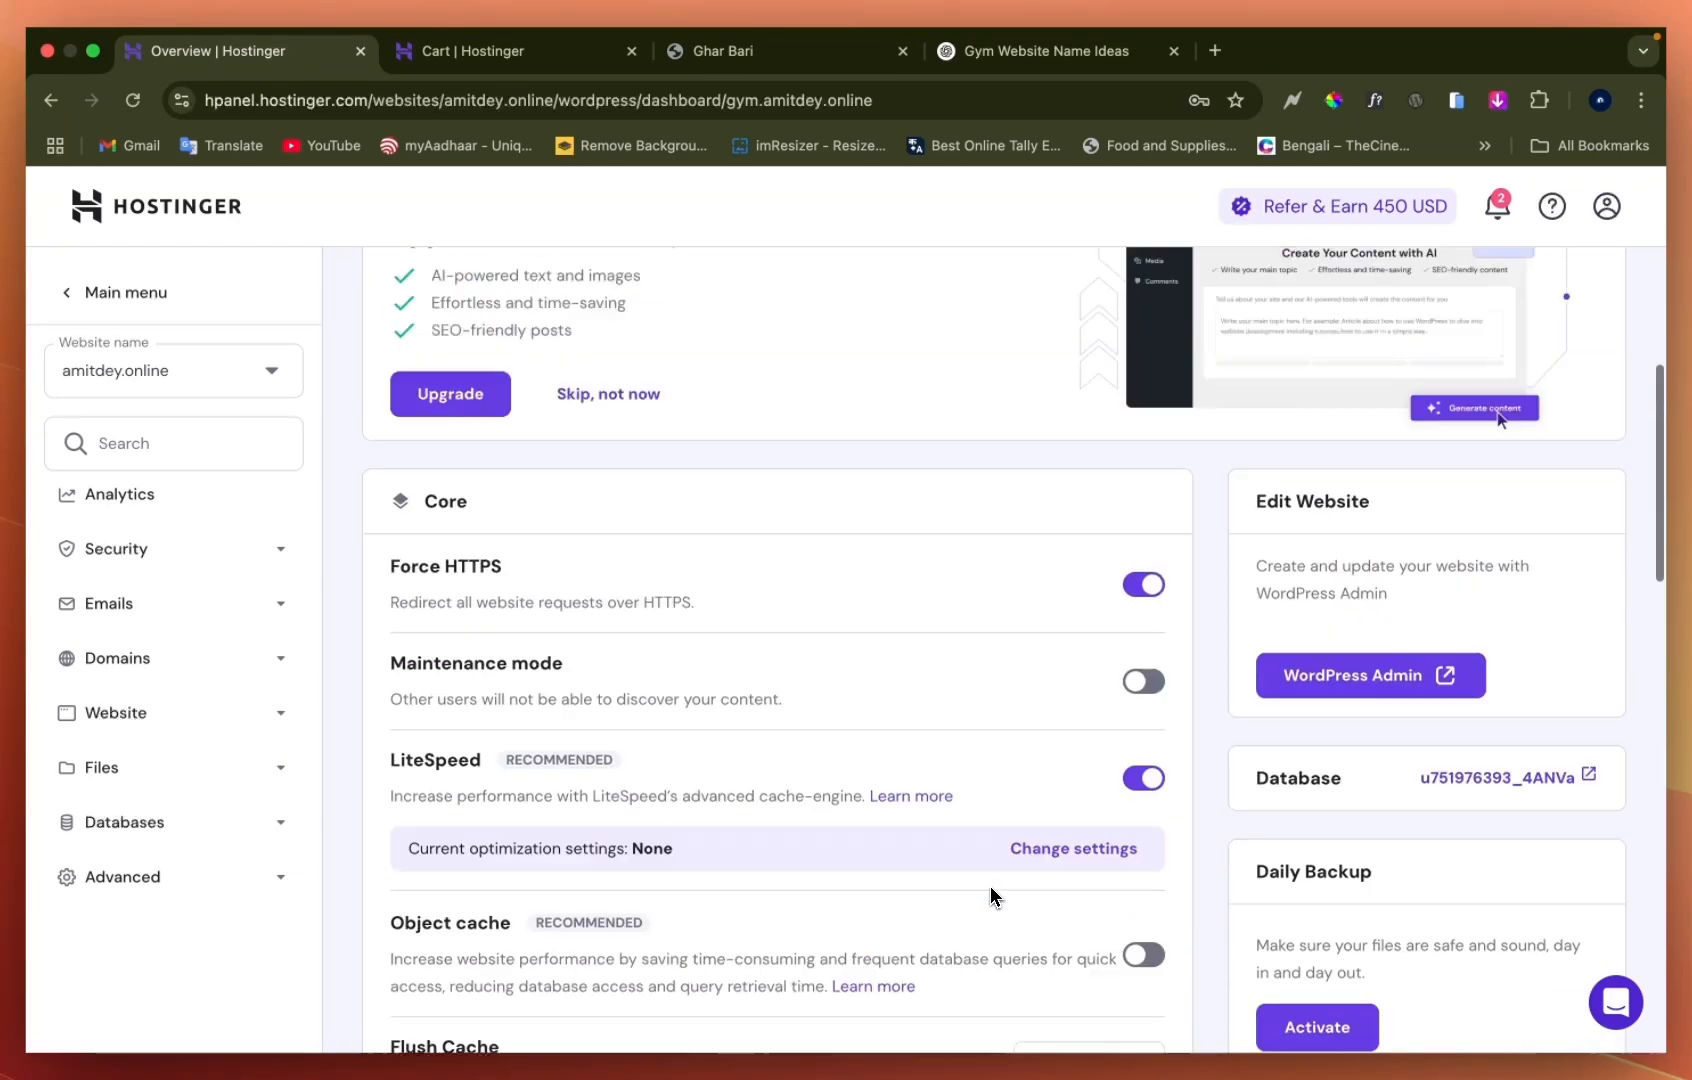
# Return to the Hostinger websites list and open the WordPress admin of gym.amitdey.online
pyautogui.scroll(5, 990, 886)
pyautogui.scroll(-1, 990, 585)
pyautogui.scroll(1, 990, 585)
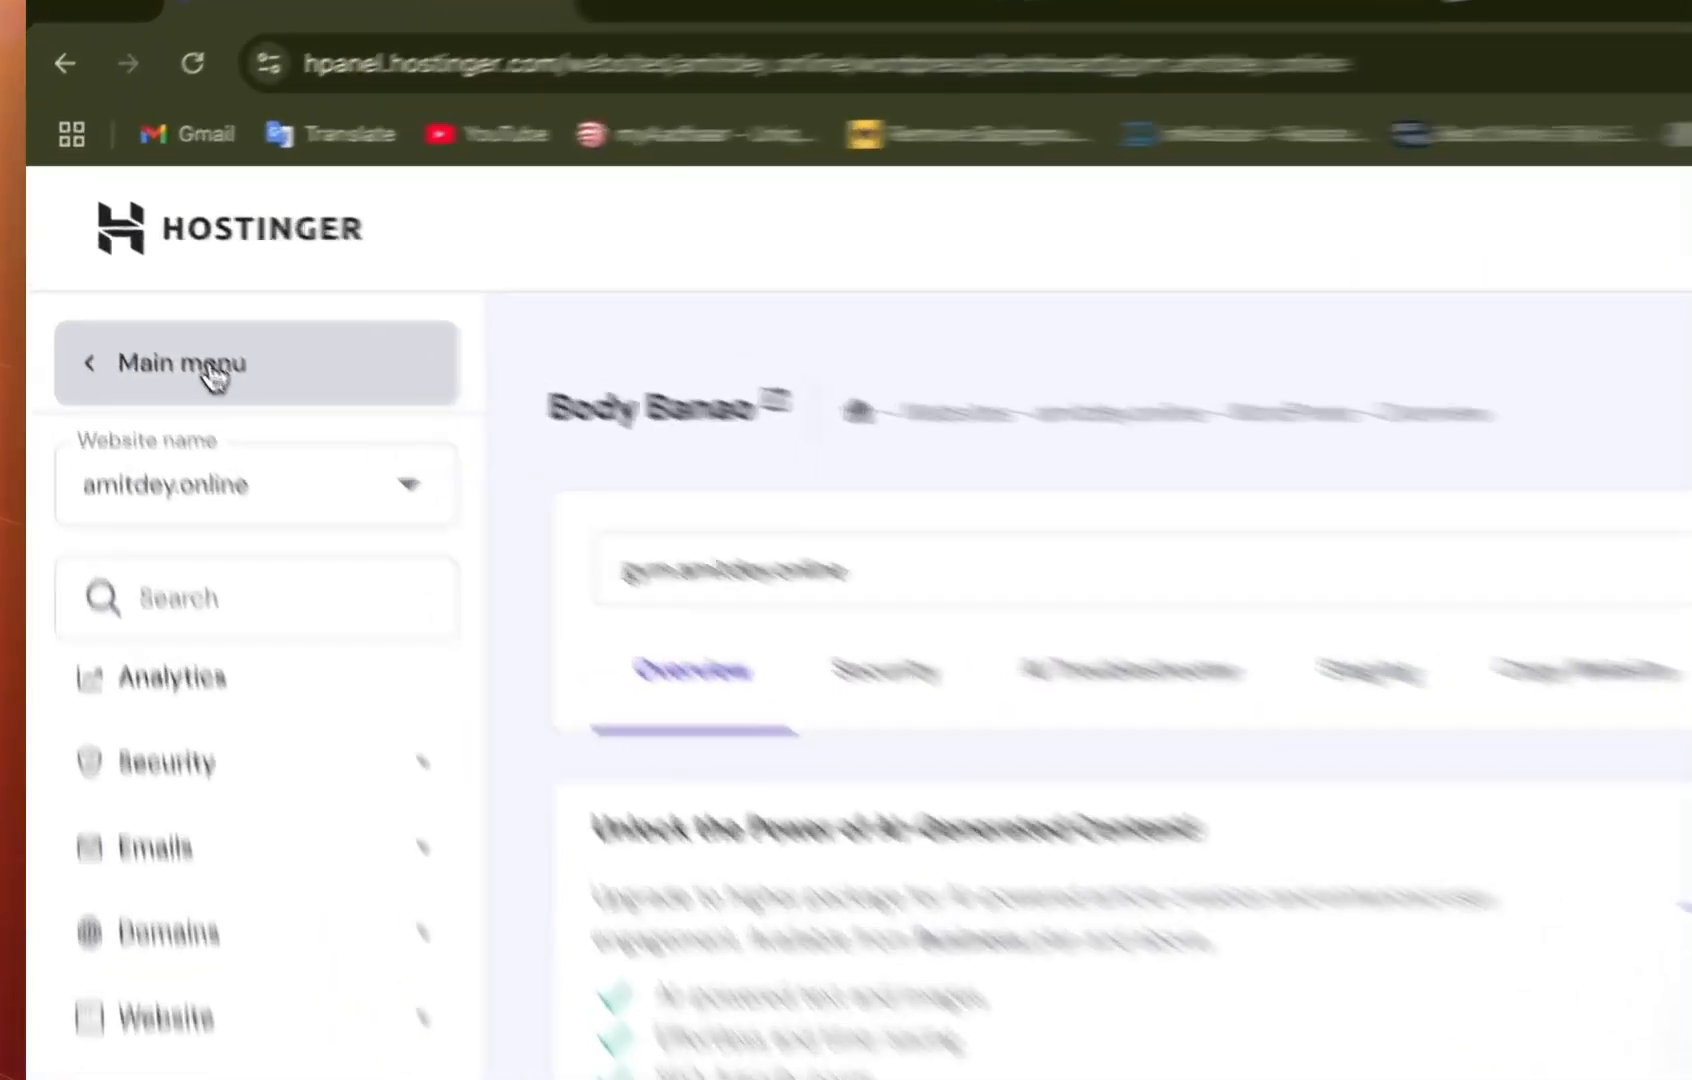
pyautogui.click(147, 297)
pyautogui.click(258, 560)
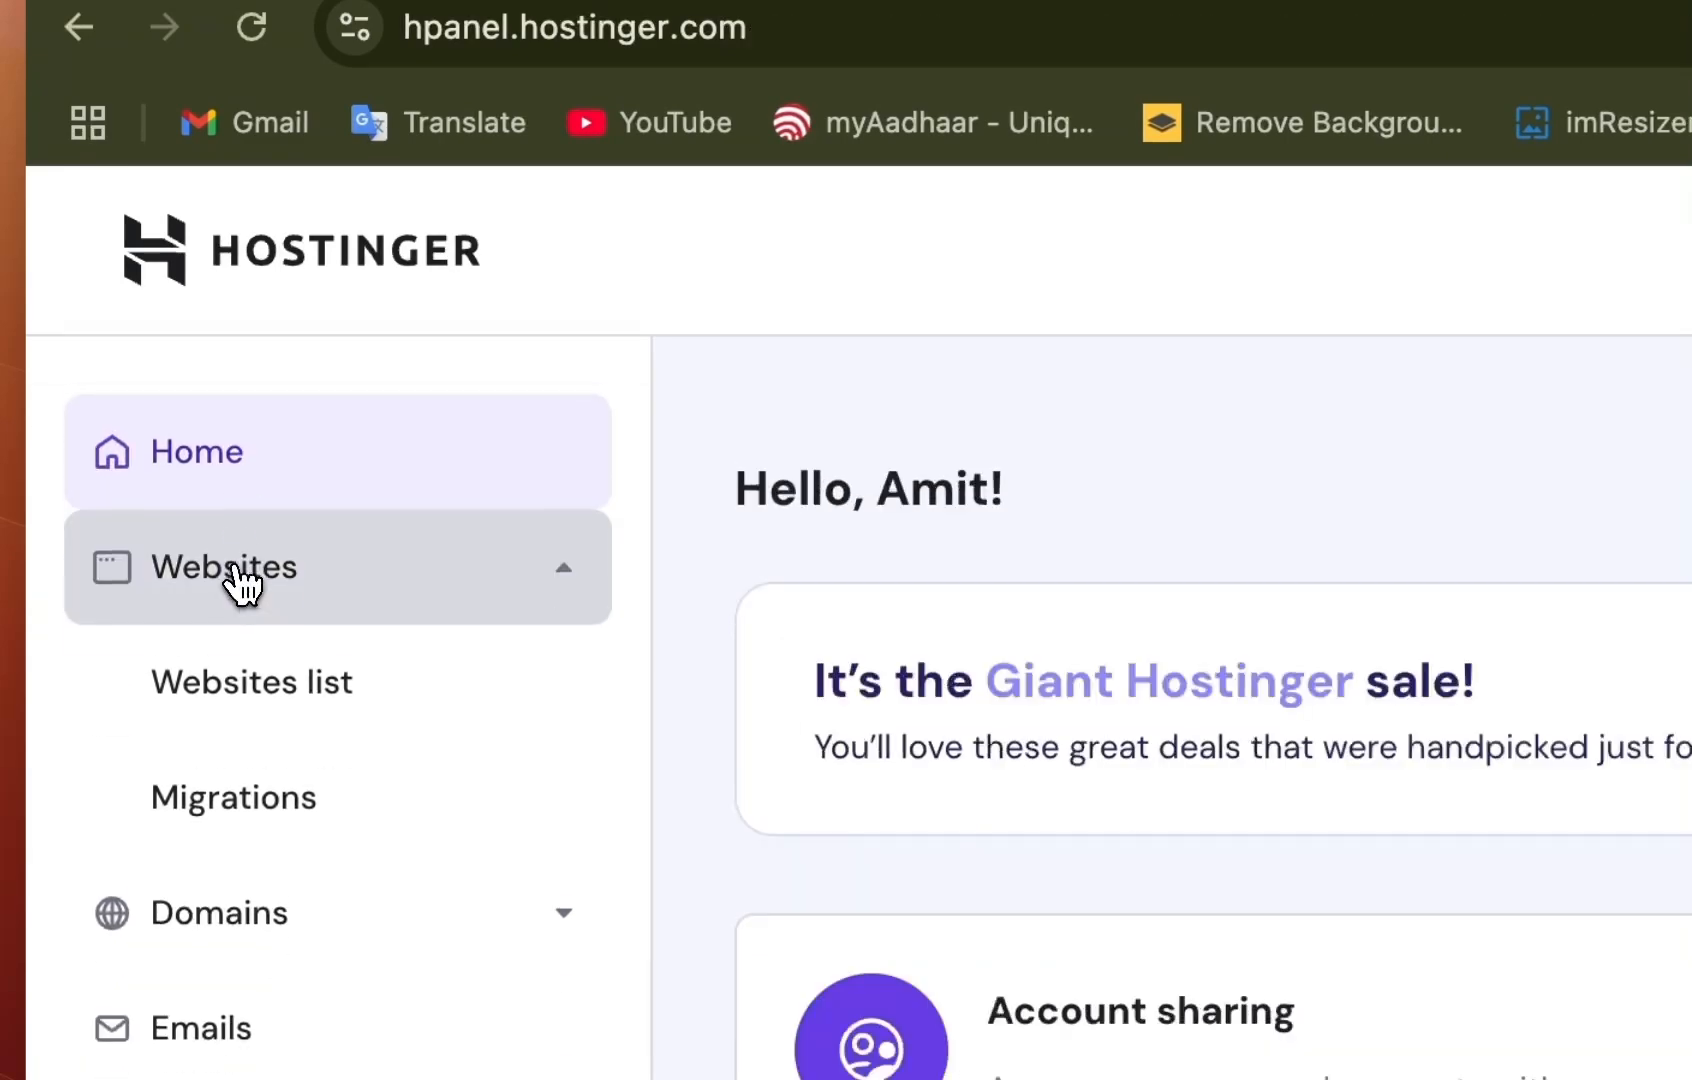
pyautogui.scroll(-8, 1221, 838)
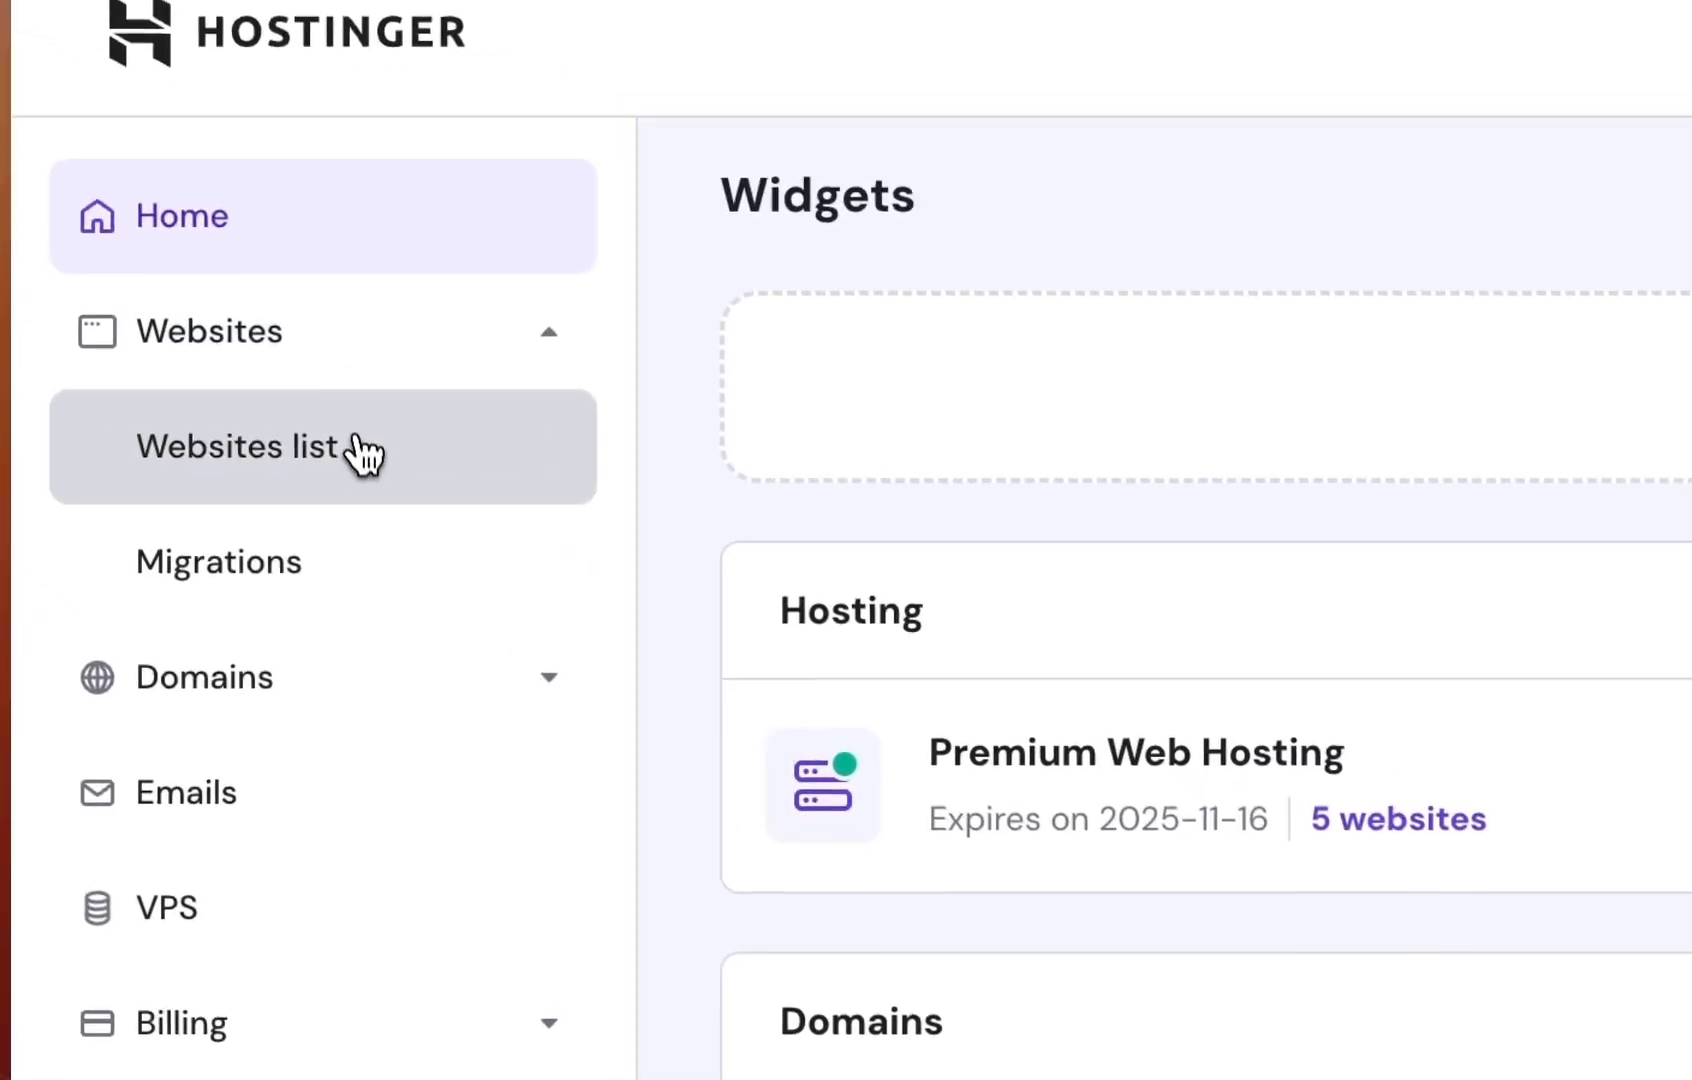
pyautogui.click(368, 466)
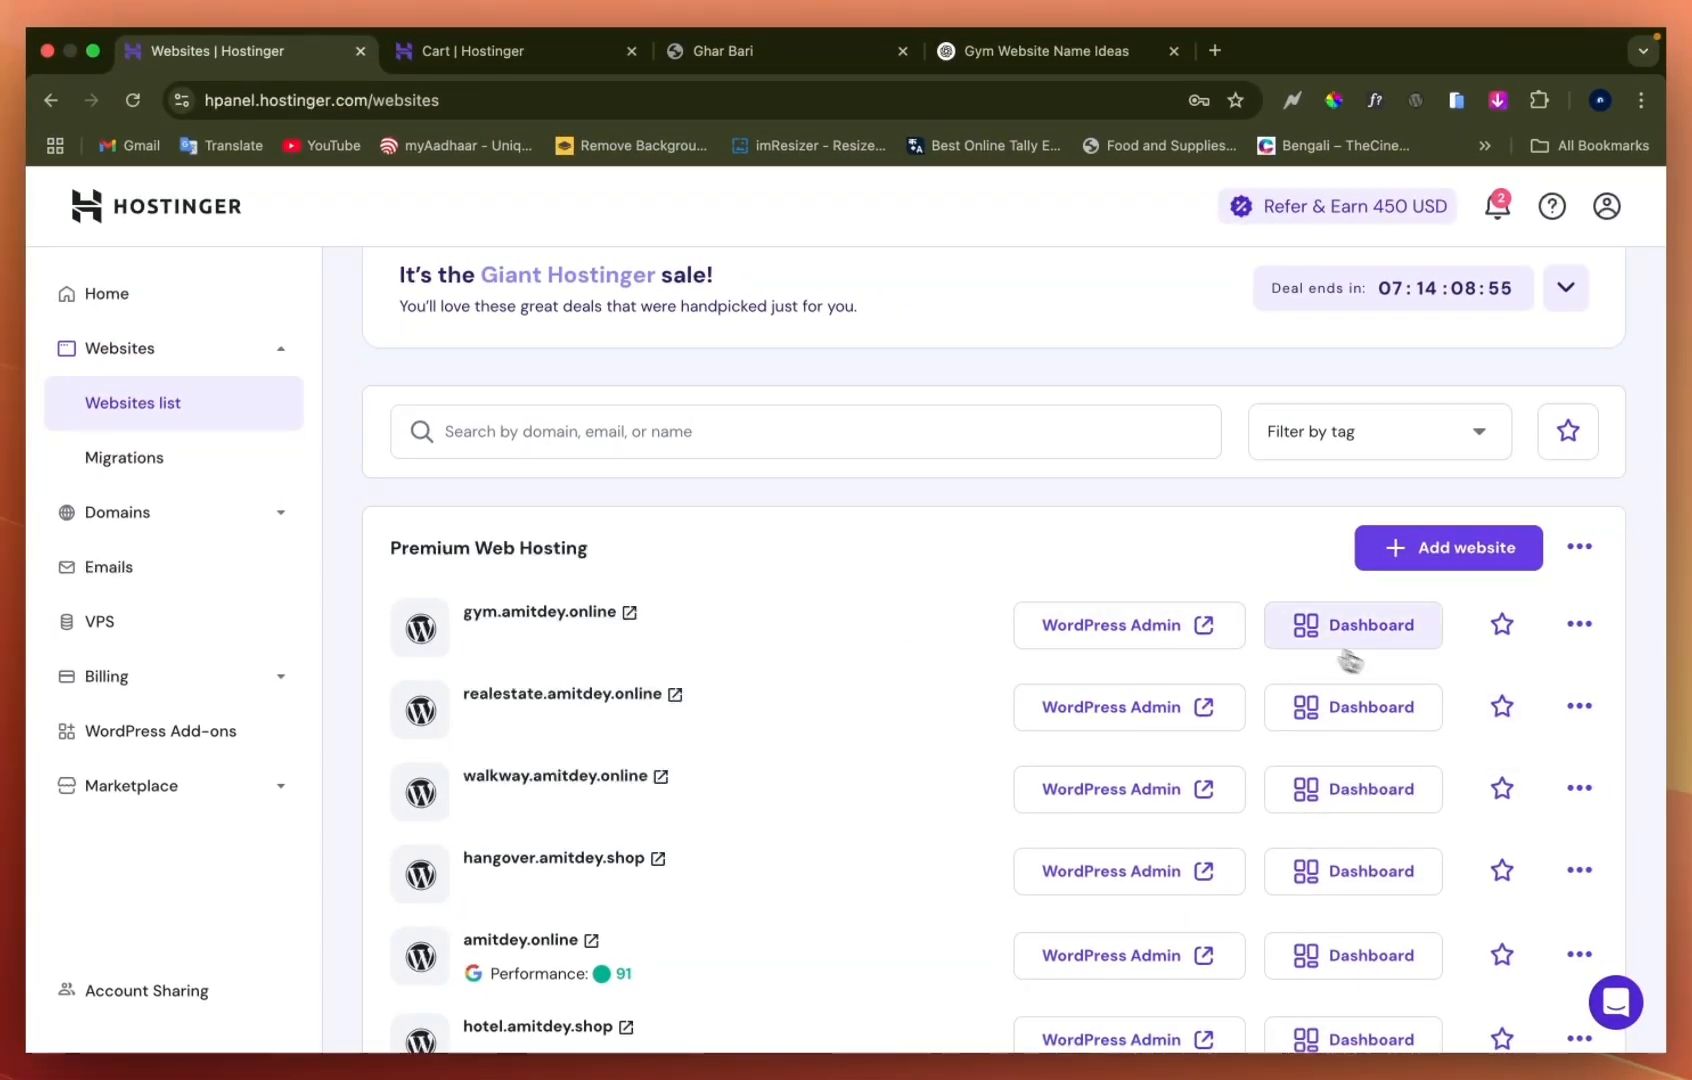
pyautogui.click(1139, 637)
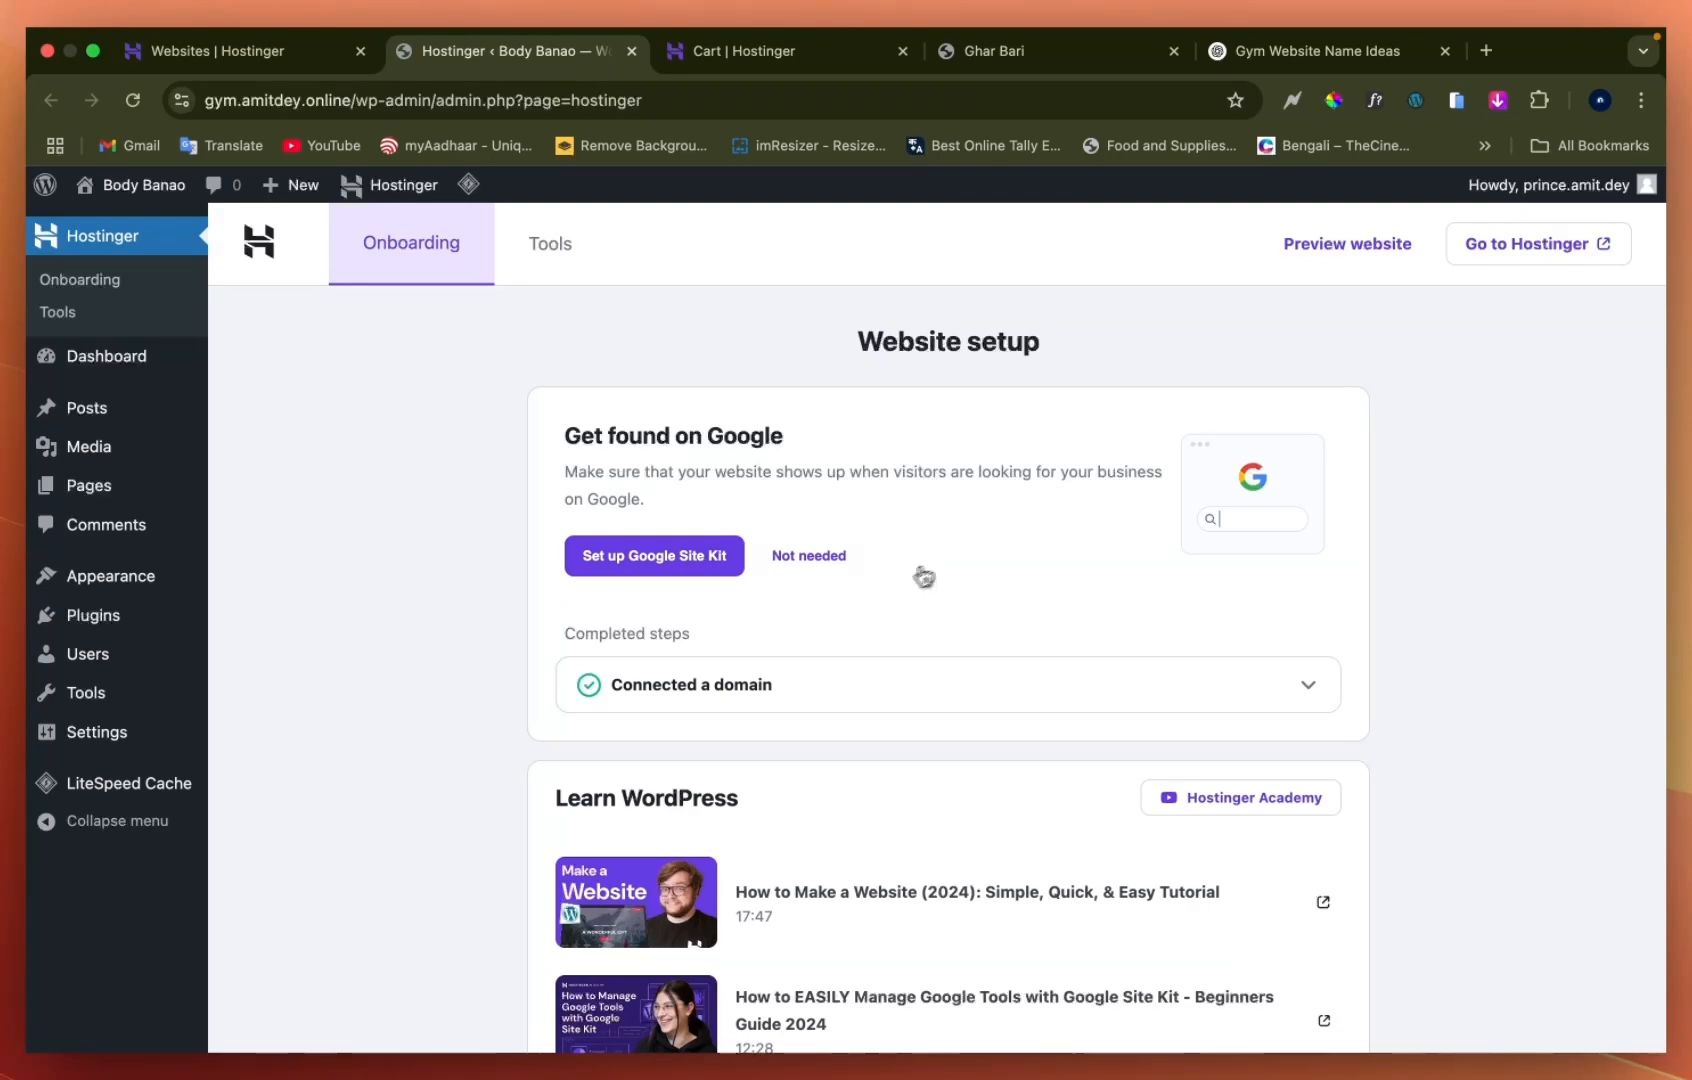
# Look through the Hostinger onboarding page in the WordPress admin and the widgets on the dashboard home
pyautogui.scroll(-5, 955, 676)
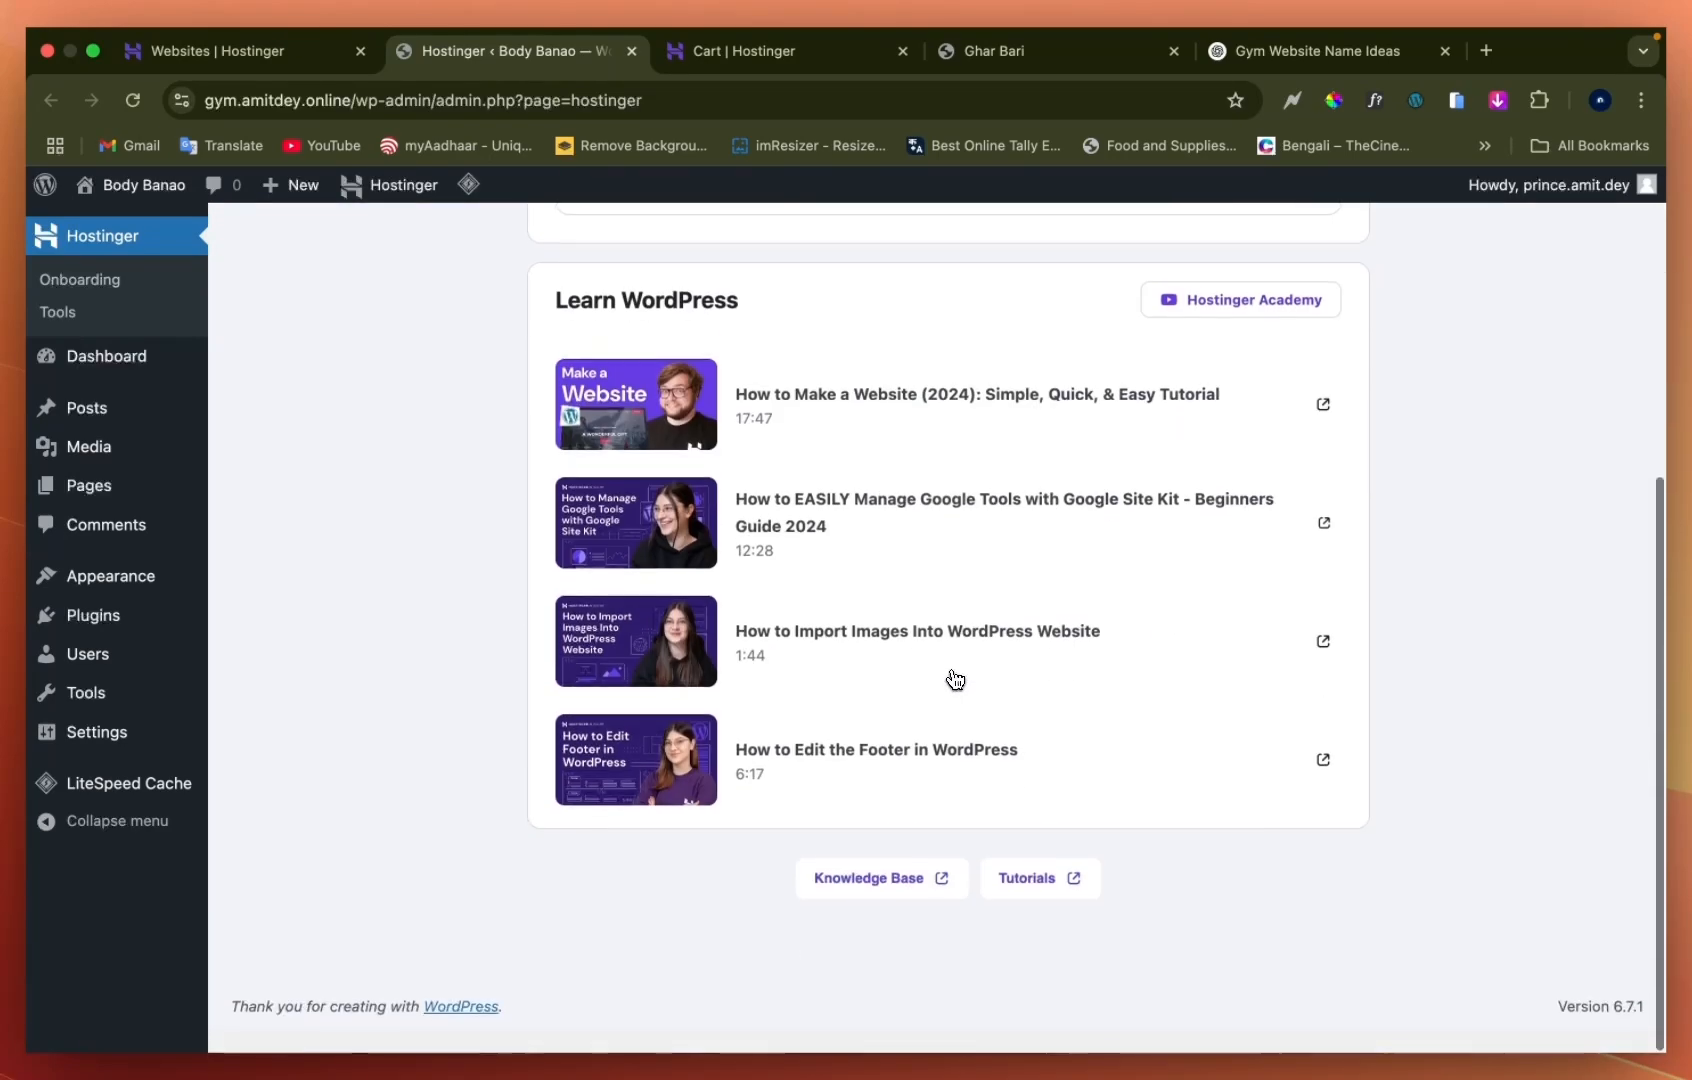
pyautogui.scroll(5, 955, 680)
pyautogui.scroll(-5, 955, 679)
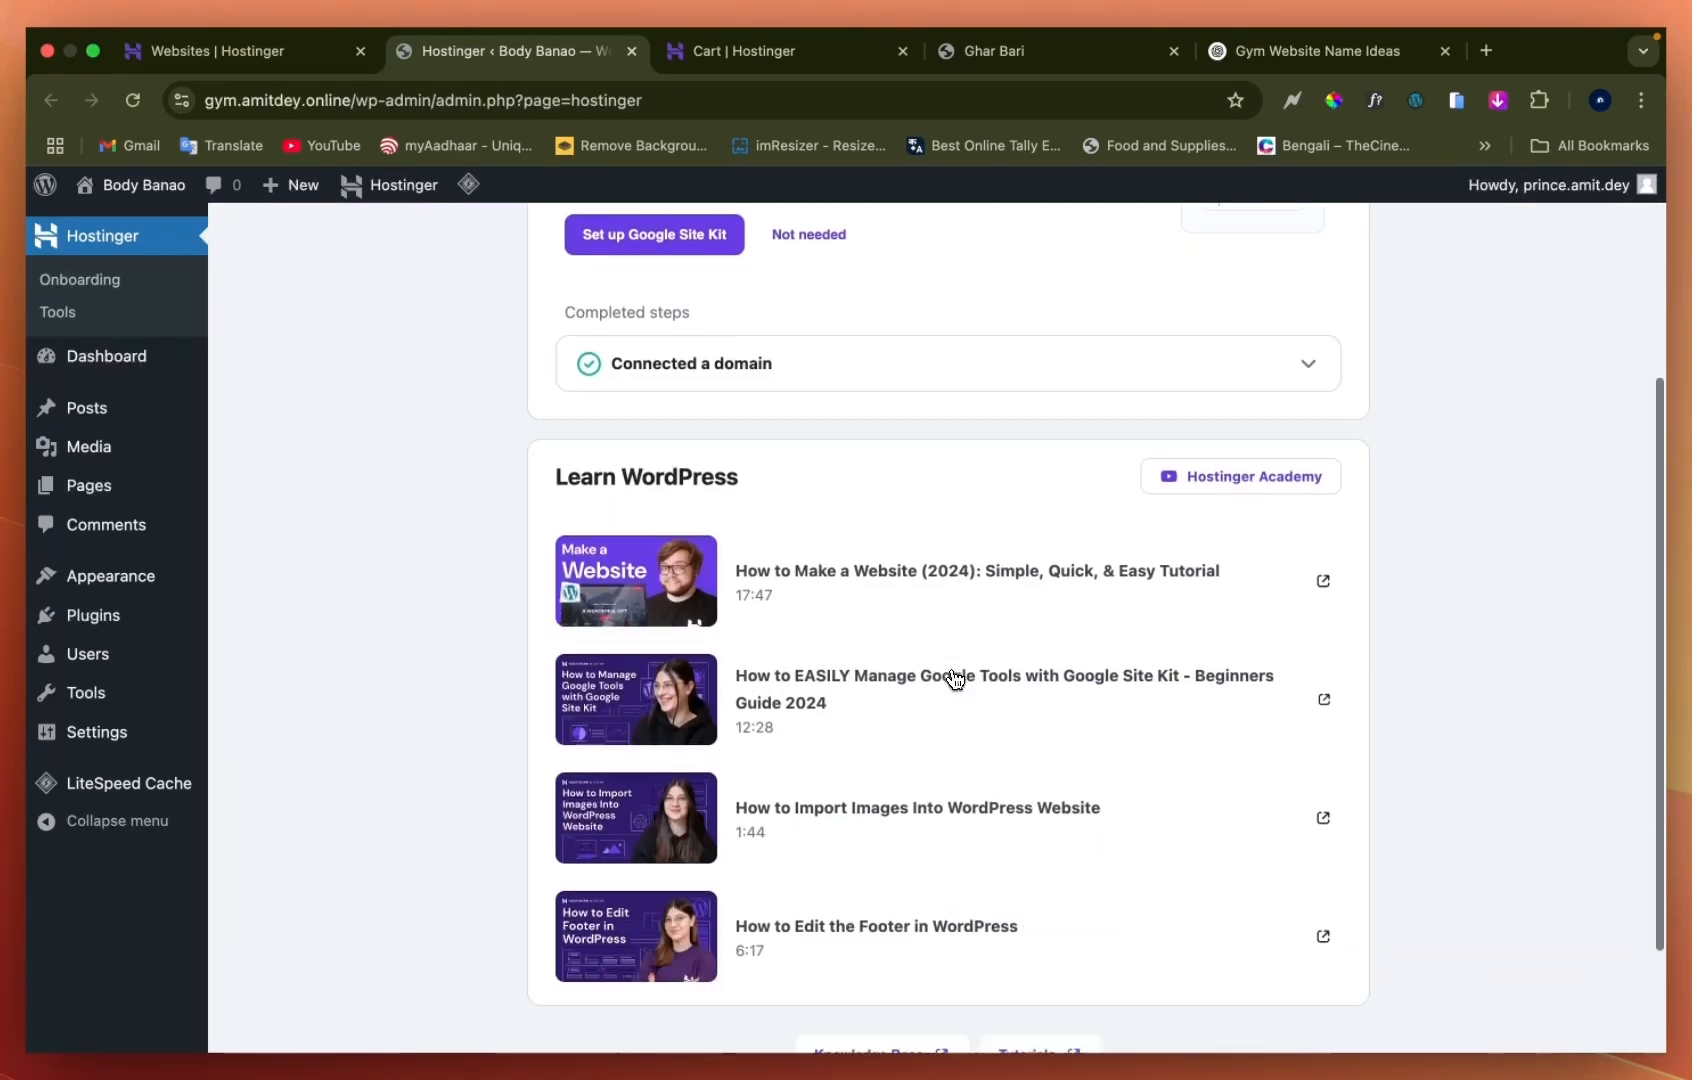
pyautogui.scroll(5, 955, 679)
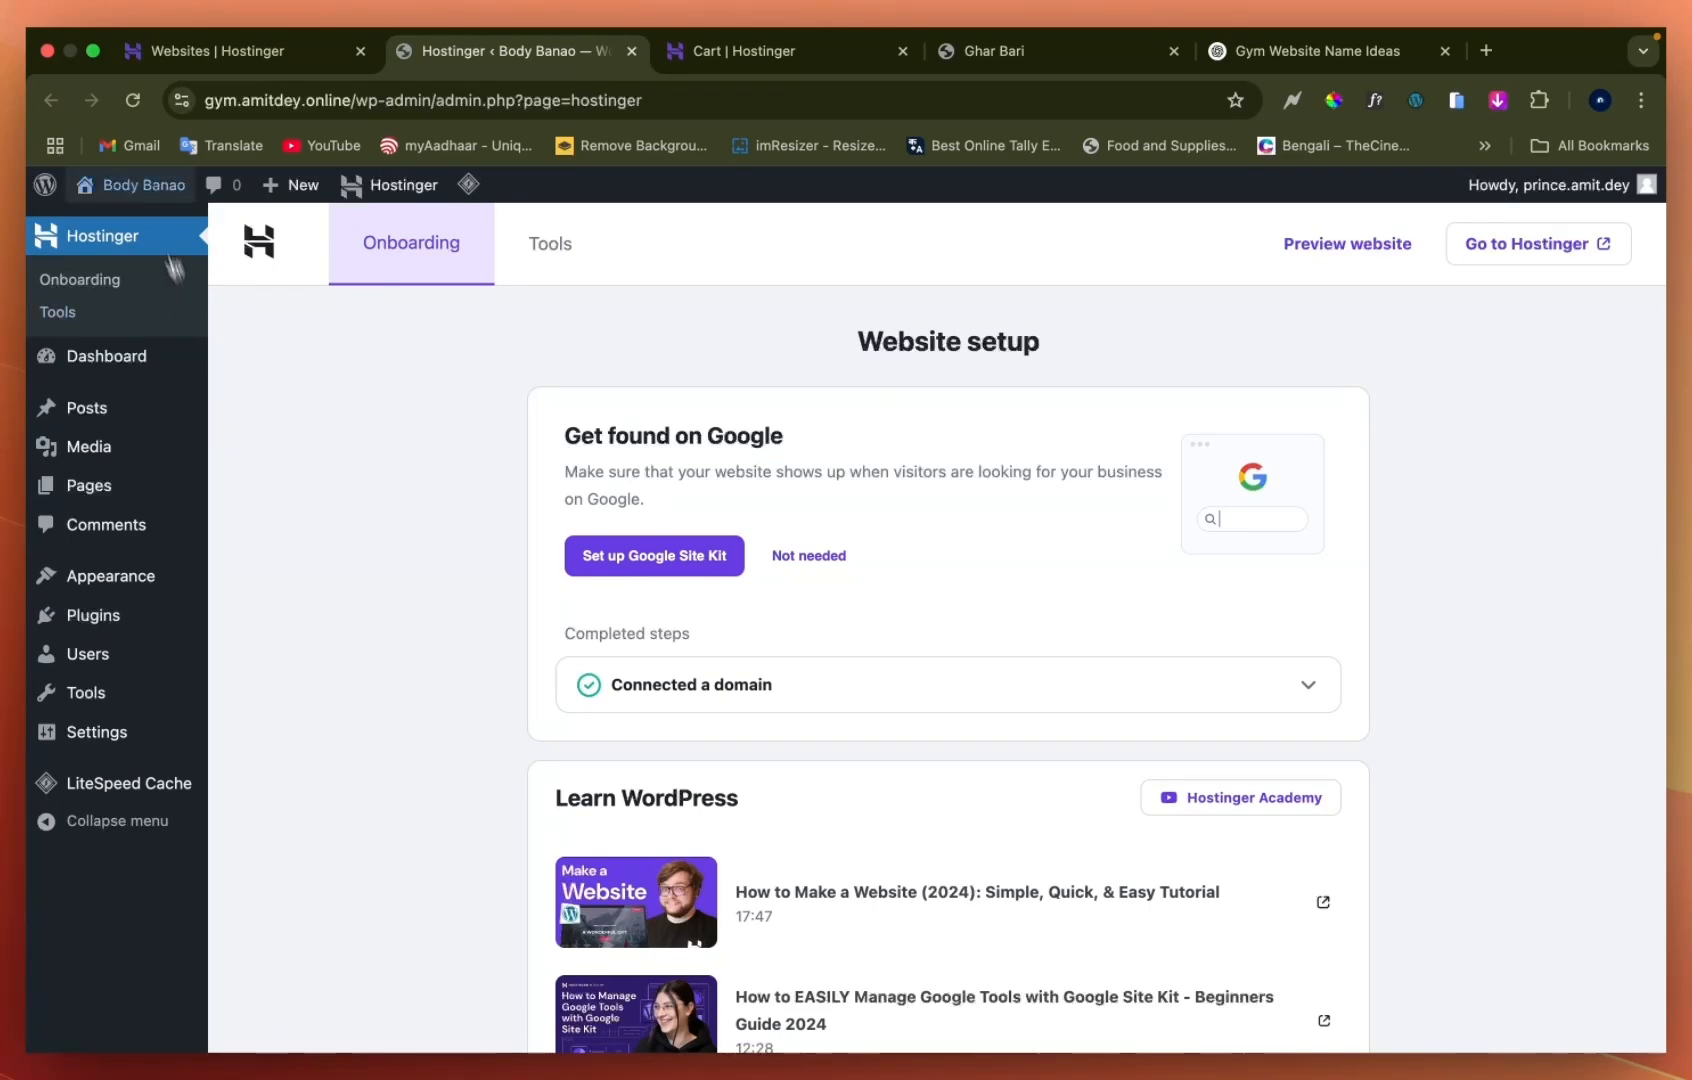
pyautogui.moveTo(100, 365)
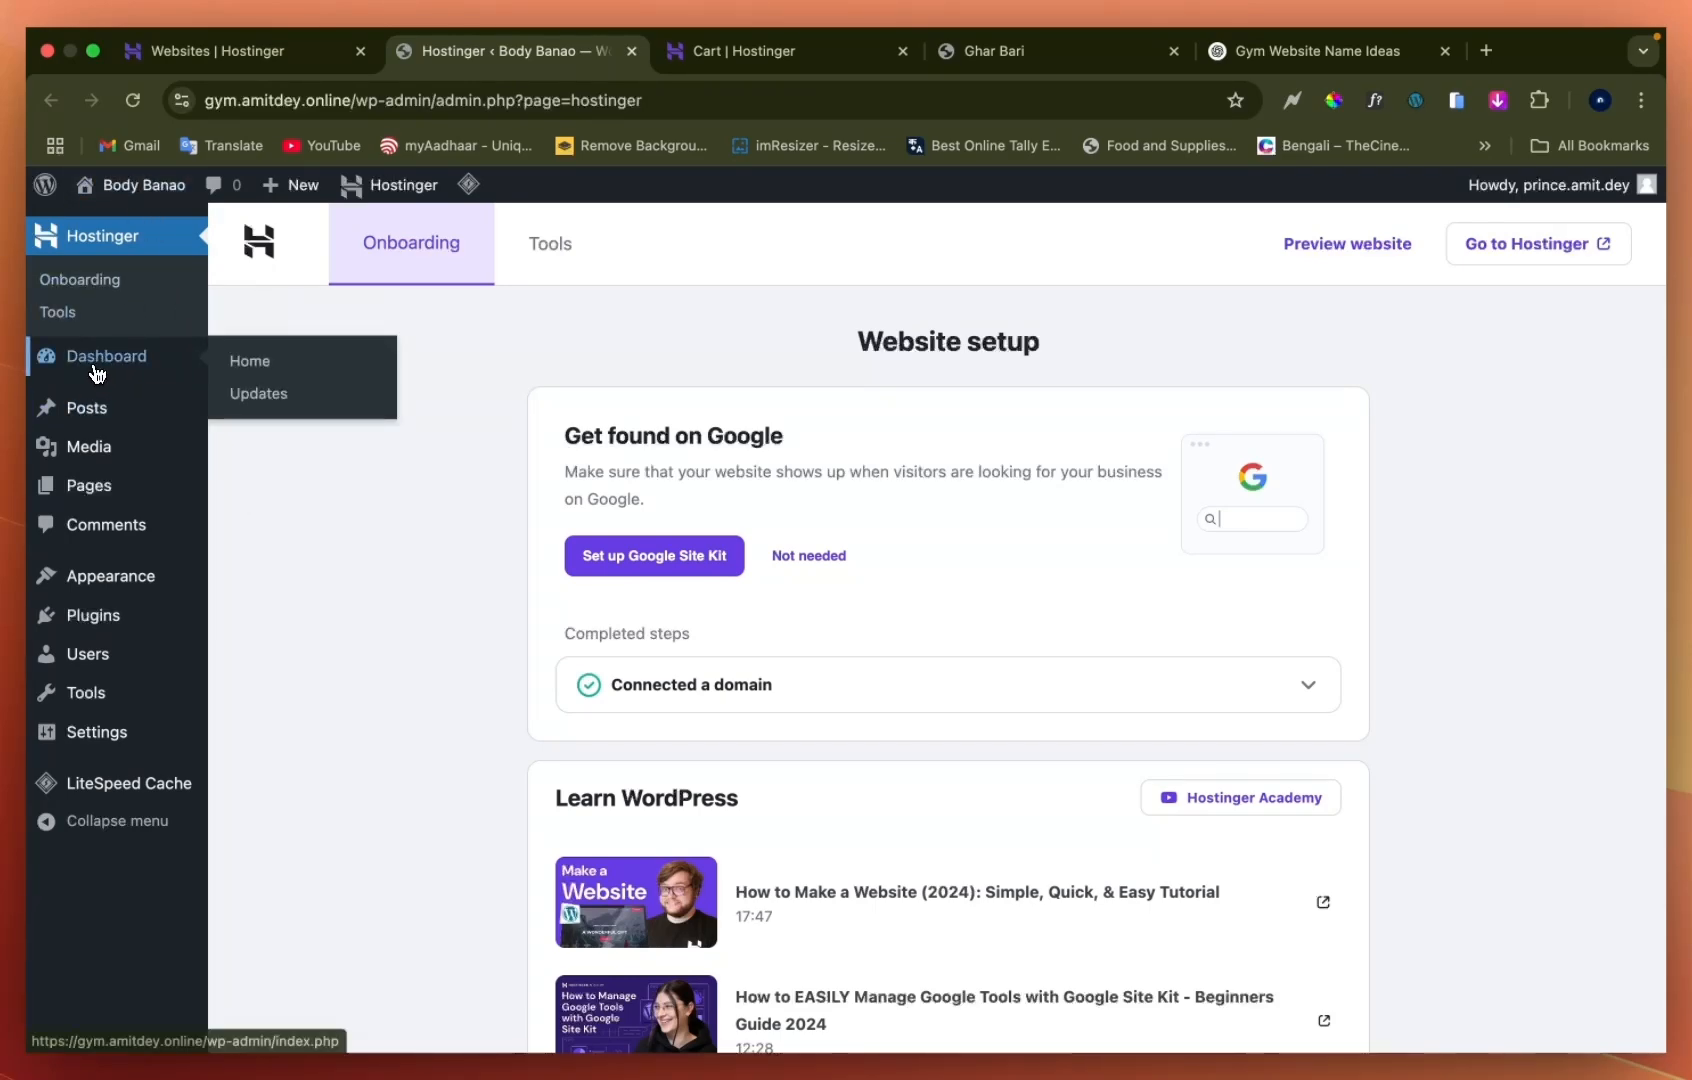
pyautogui.click(86, 374)
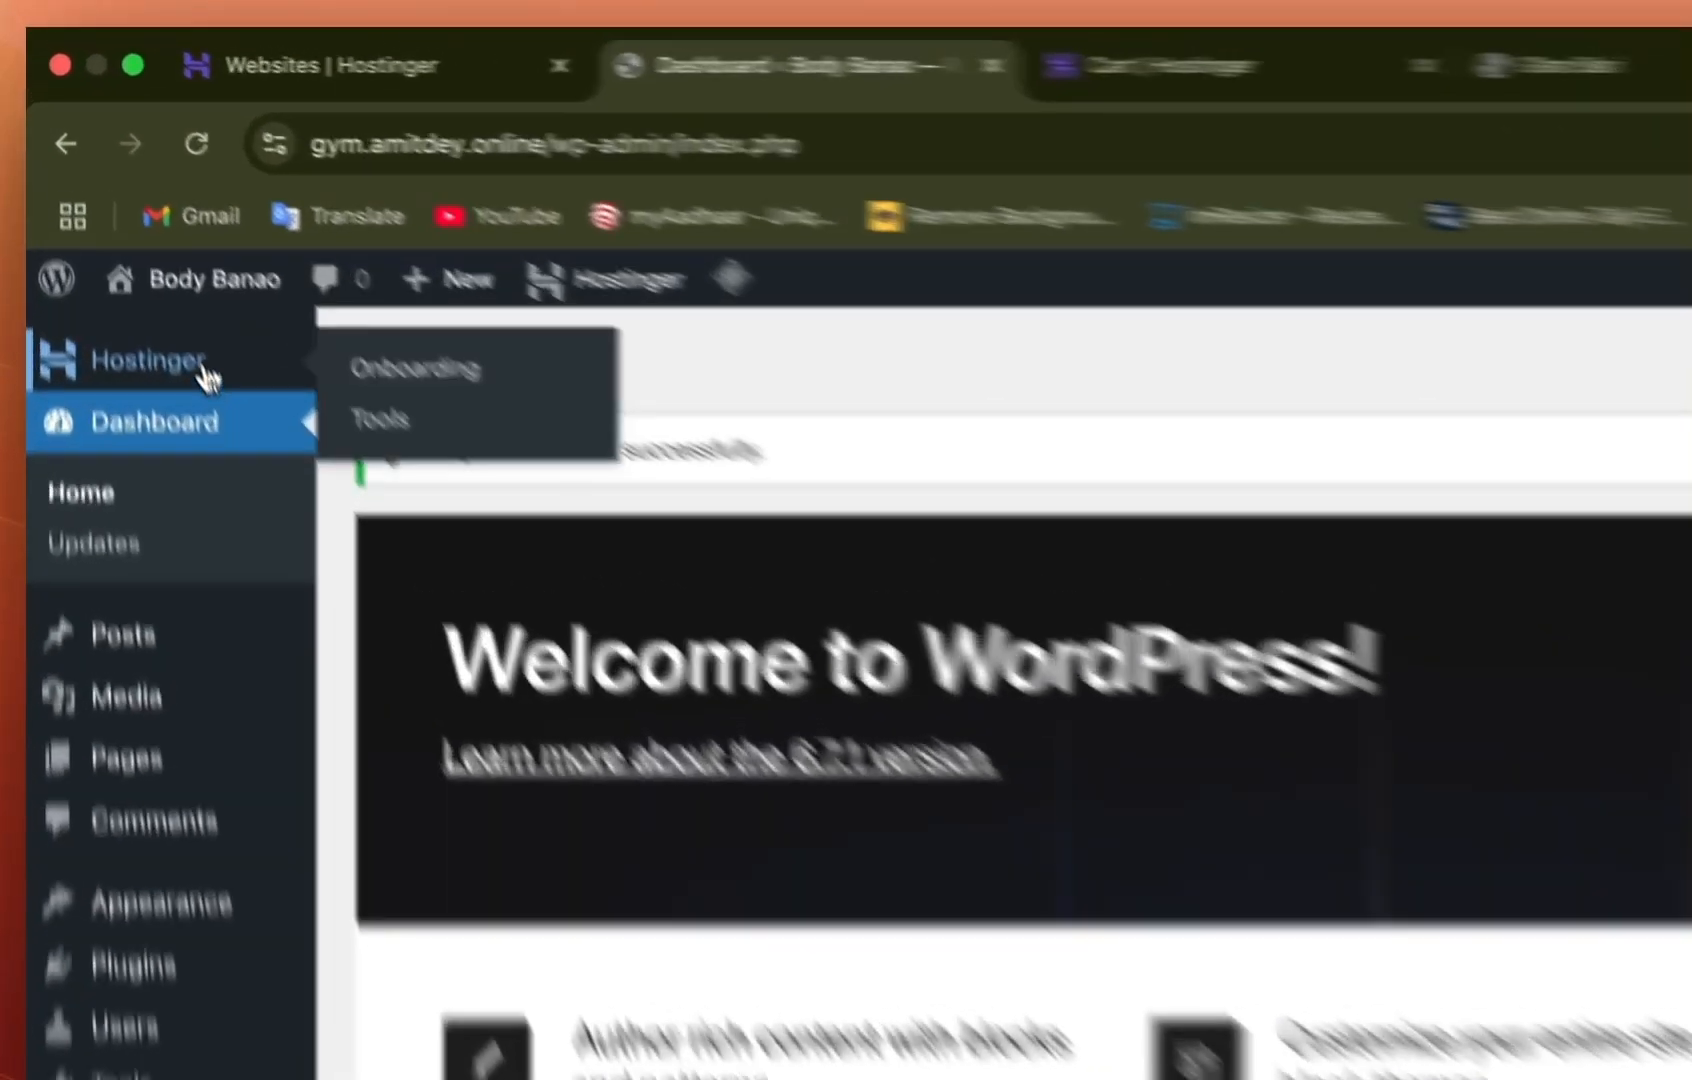
pyautogui.click(150, 238)
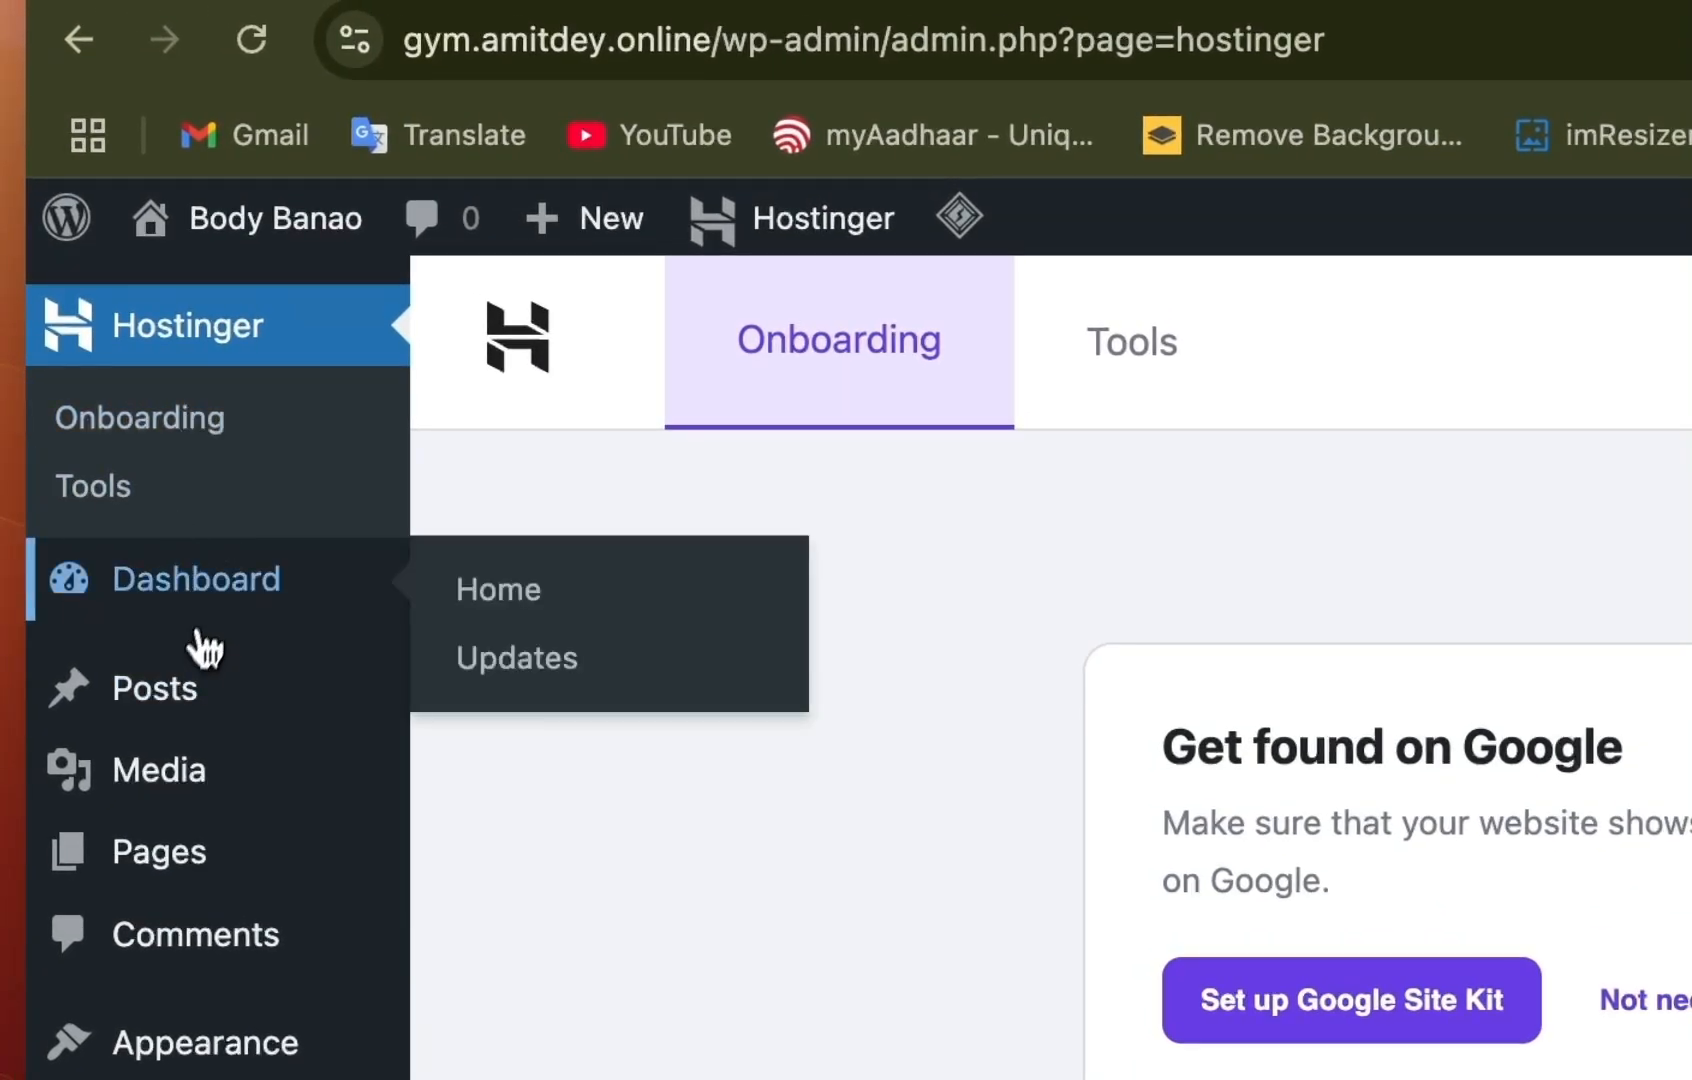
pyautogui.click(198, 618)
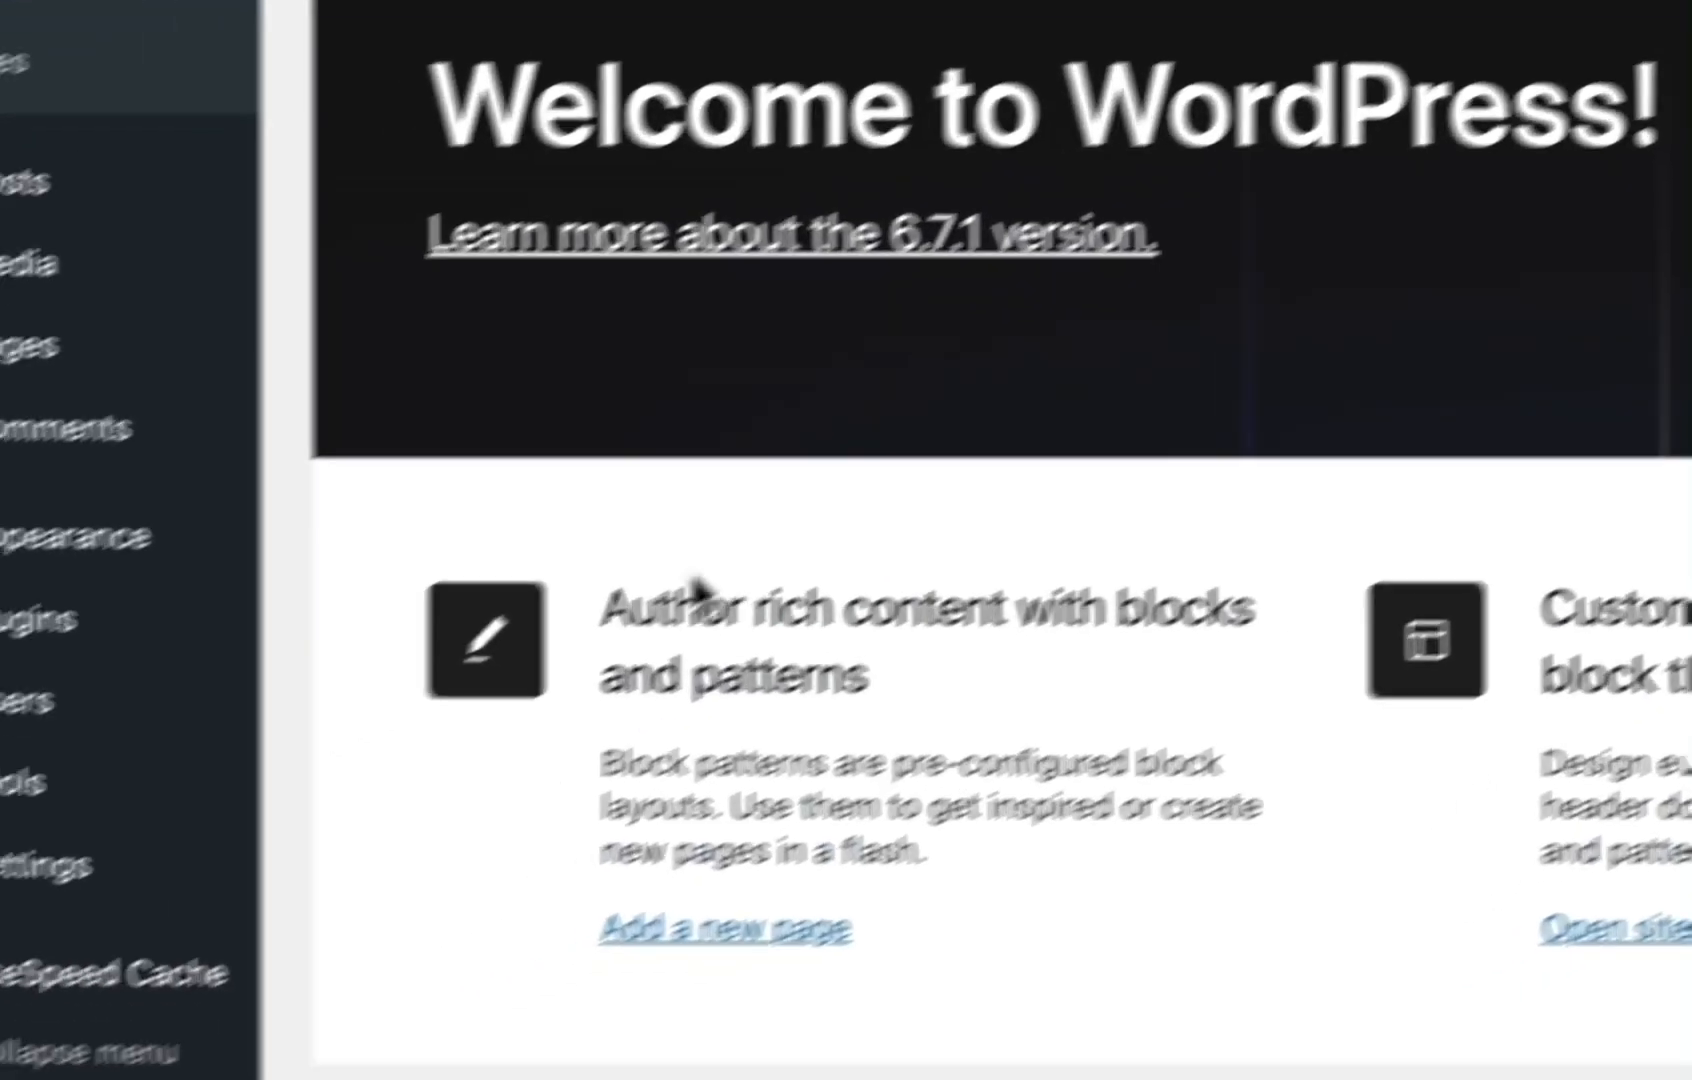
pyautogui.scroll(-3, 650, 575)
pyautogui.scroll(2, 415, 585)
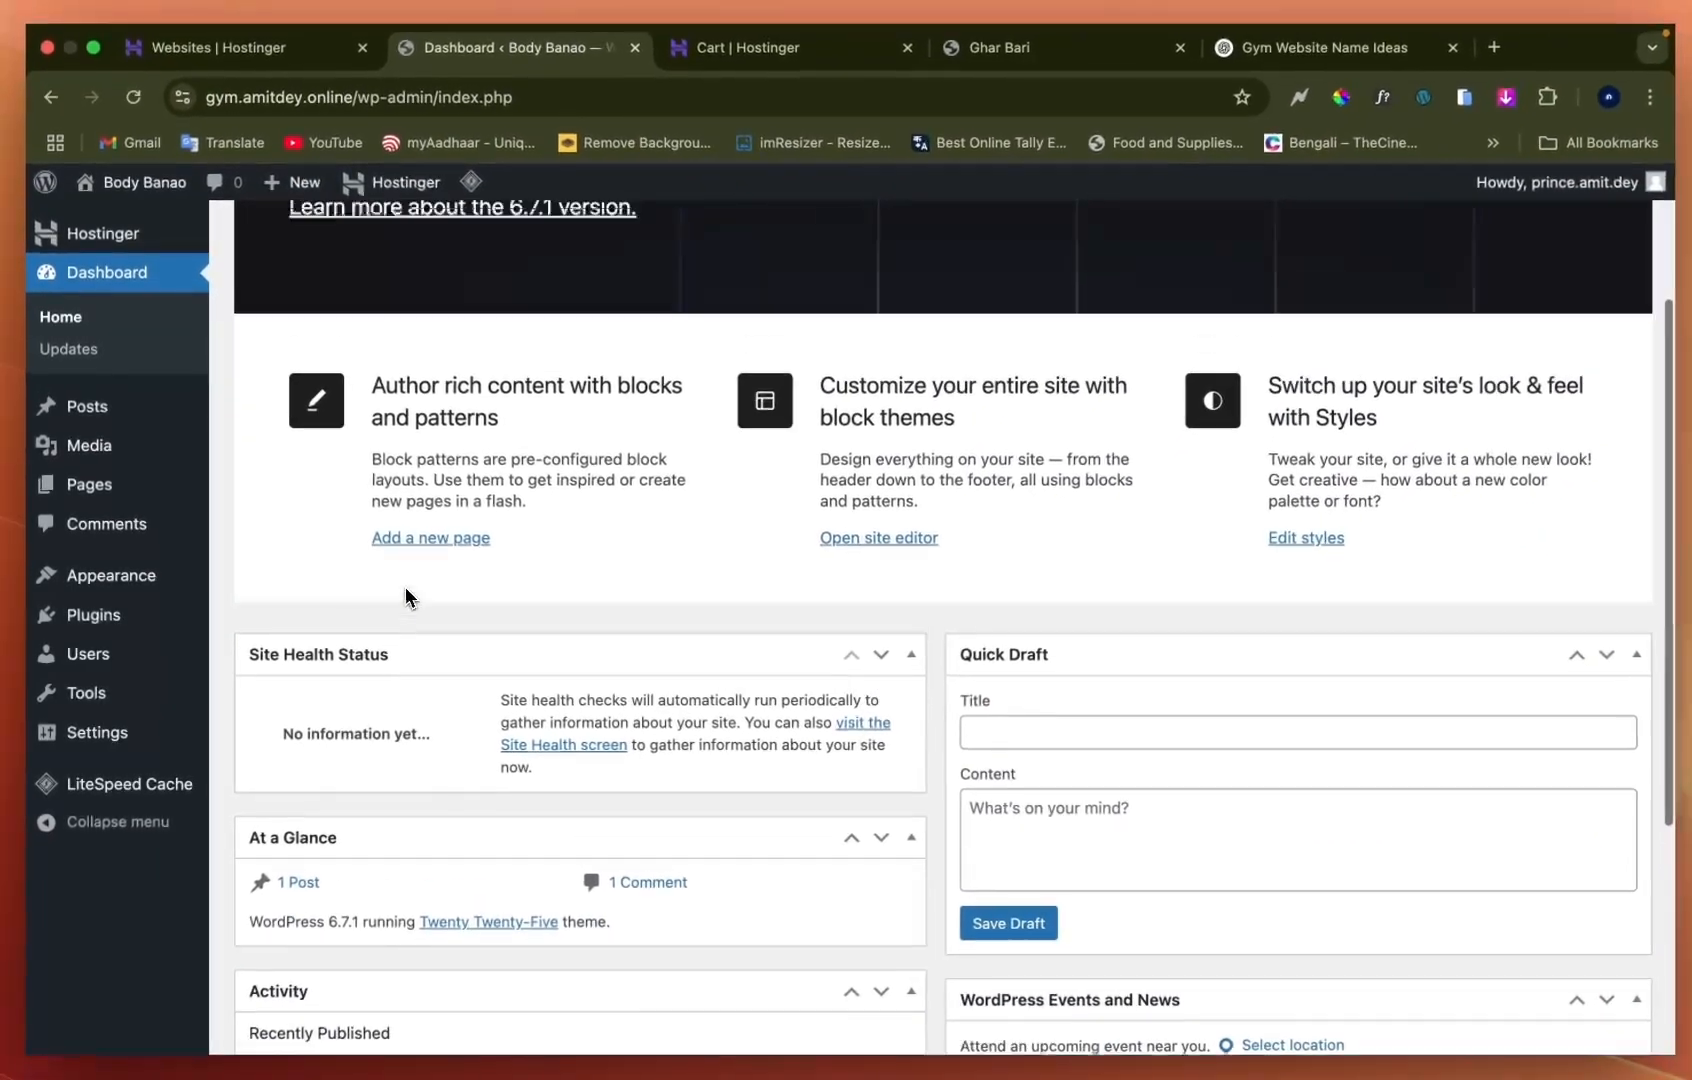
# Open the site's themes and search the installed ones for astra
pyautogui.moveTo(93, 585)
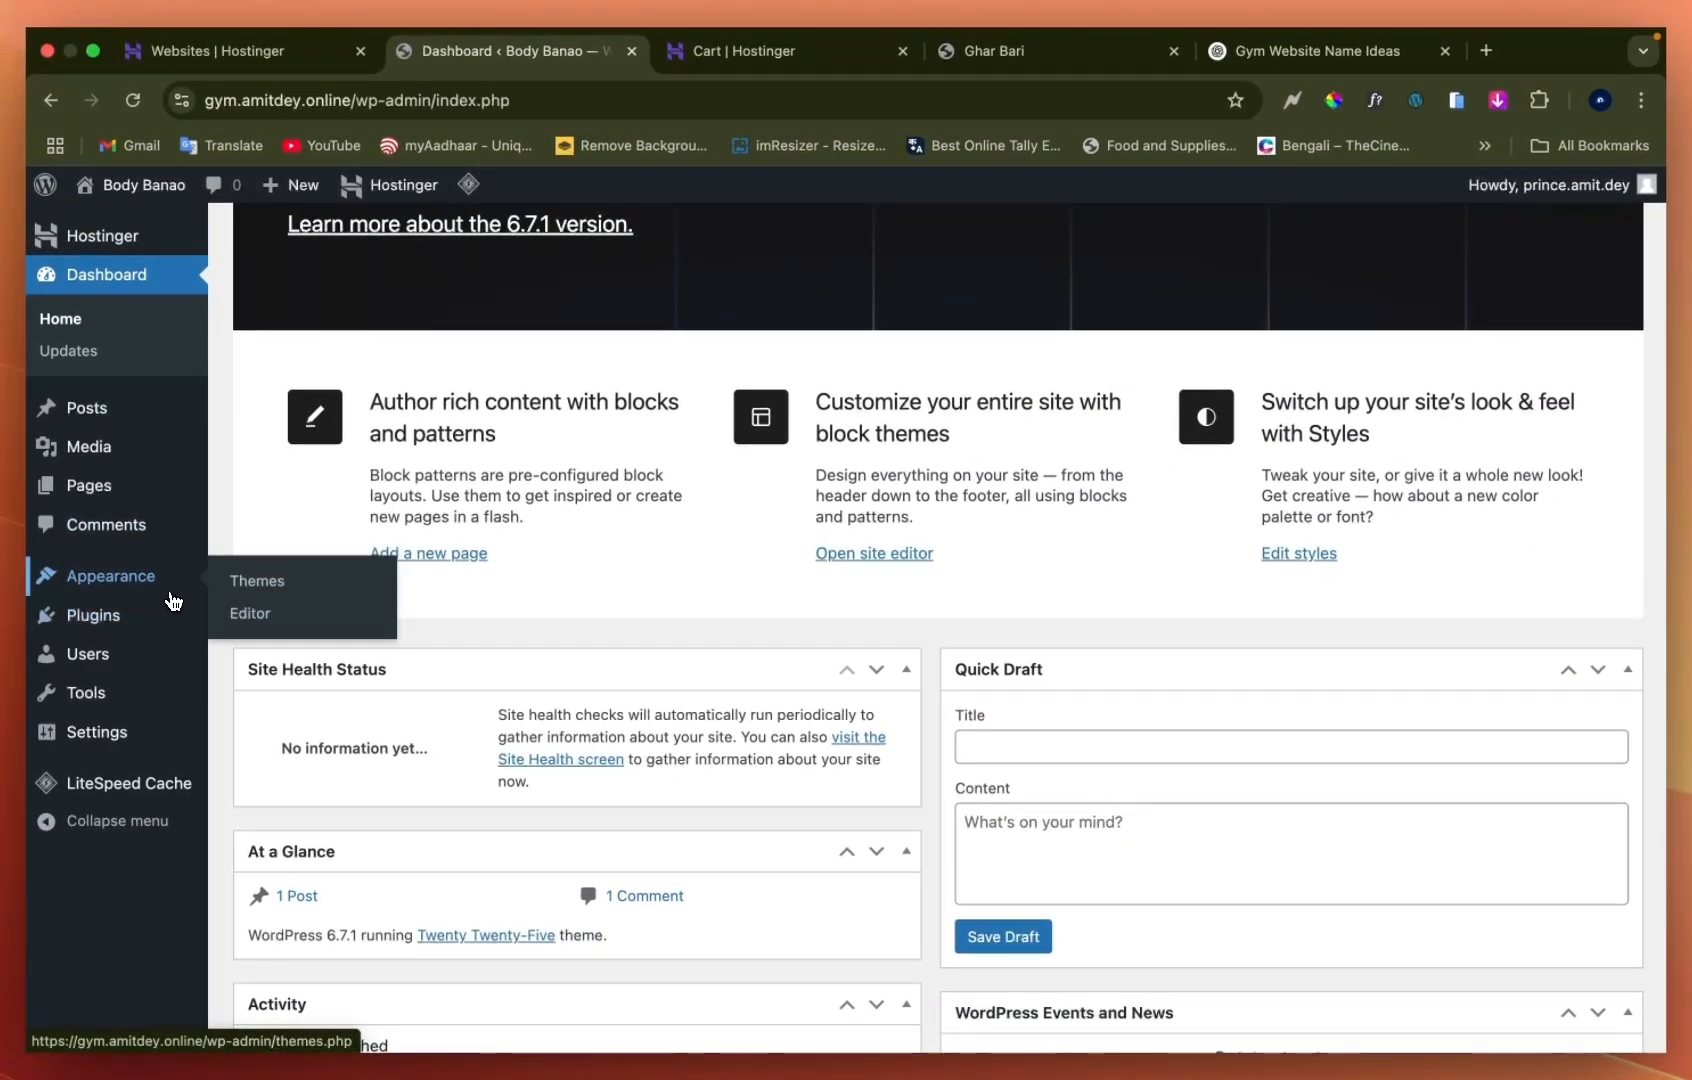
pyautogui.click(462, 635)
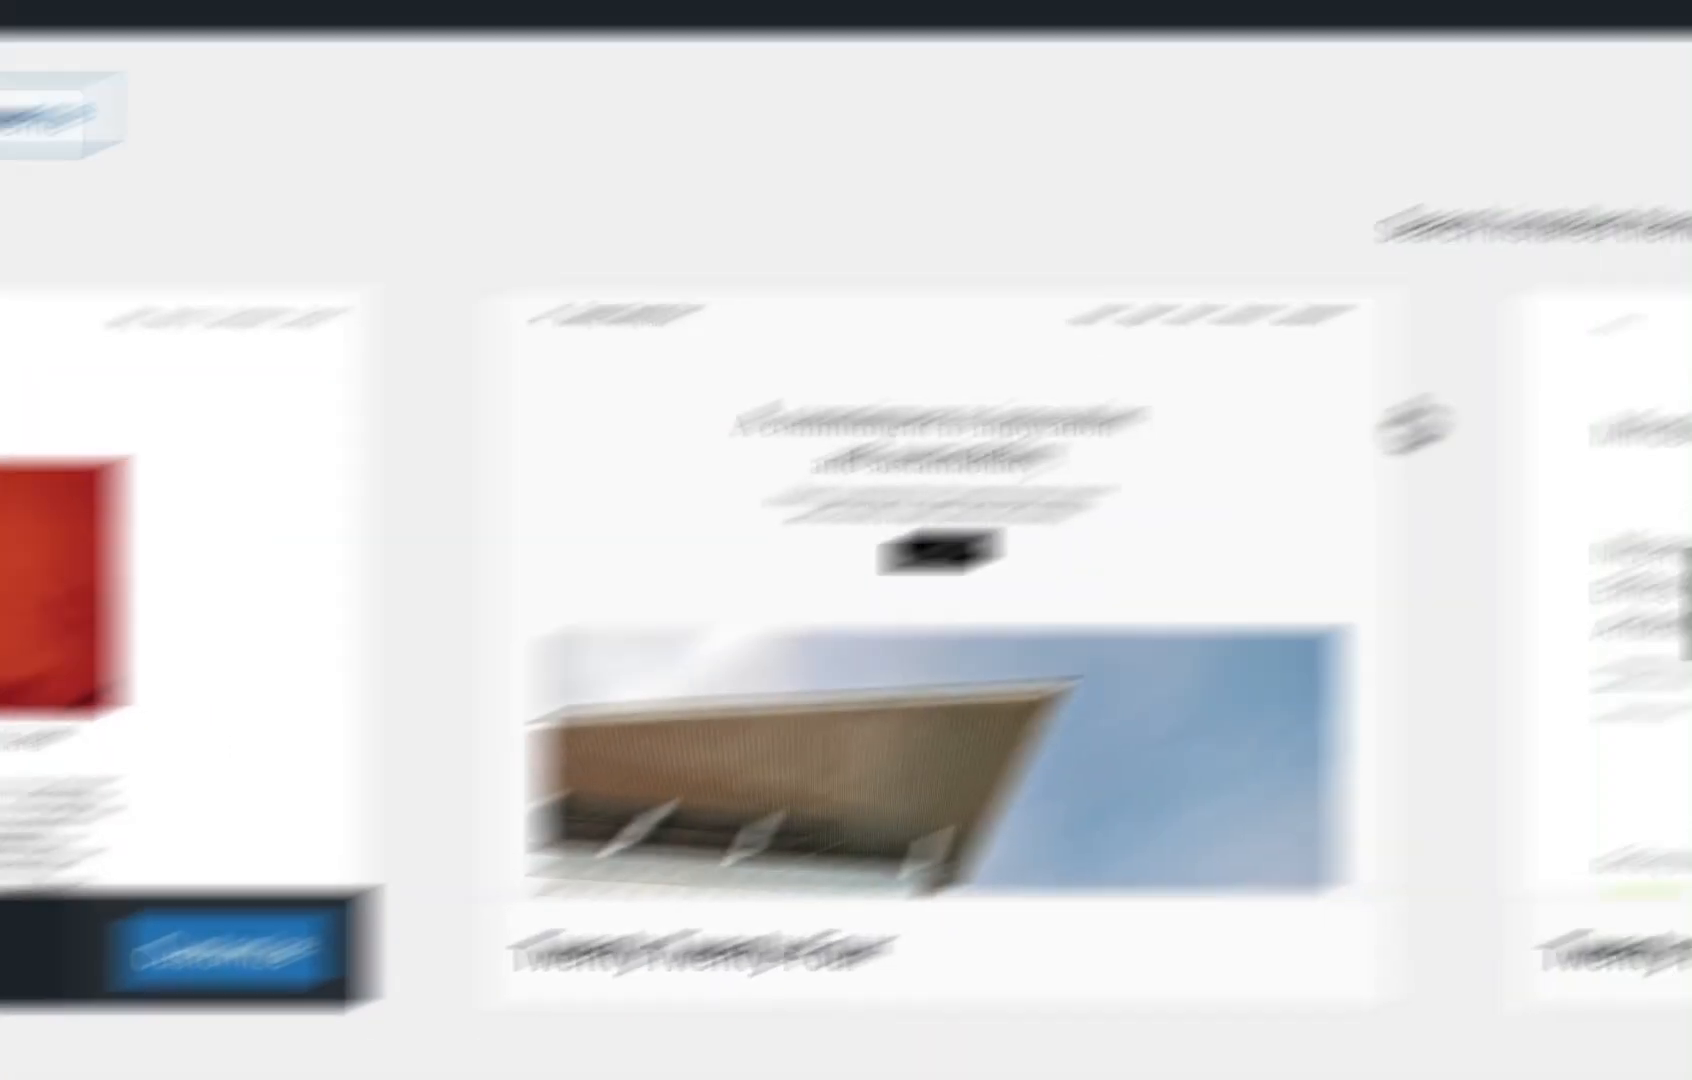
pyautogui.click(1253, 490)
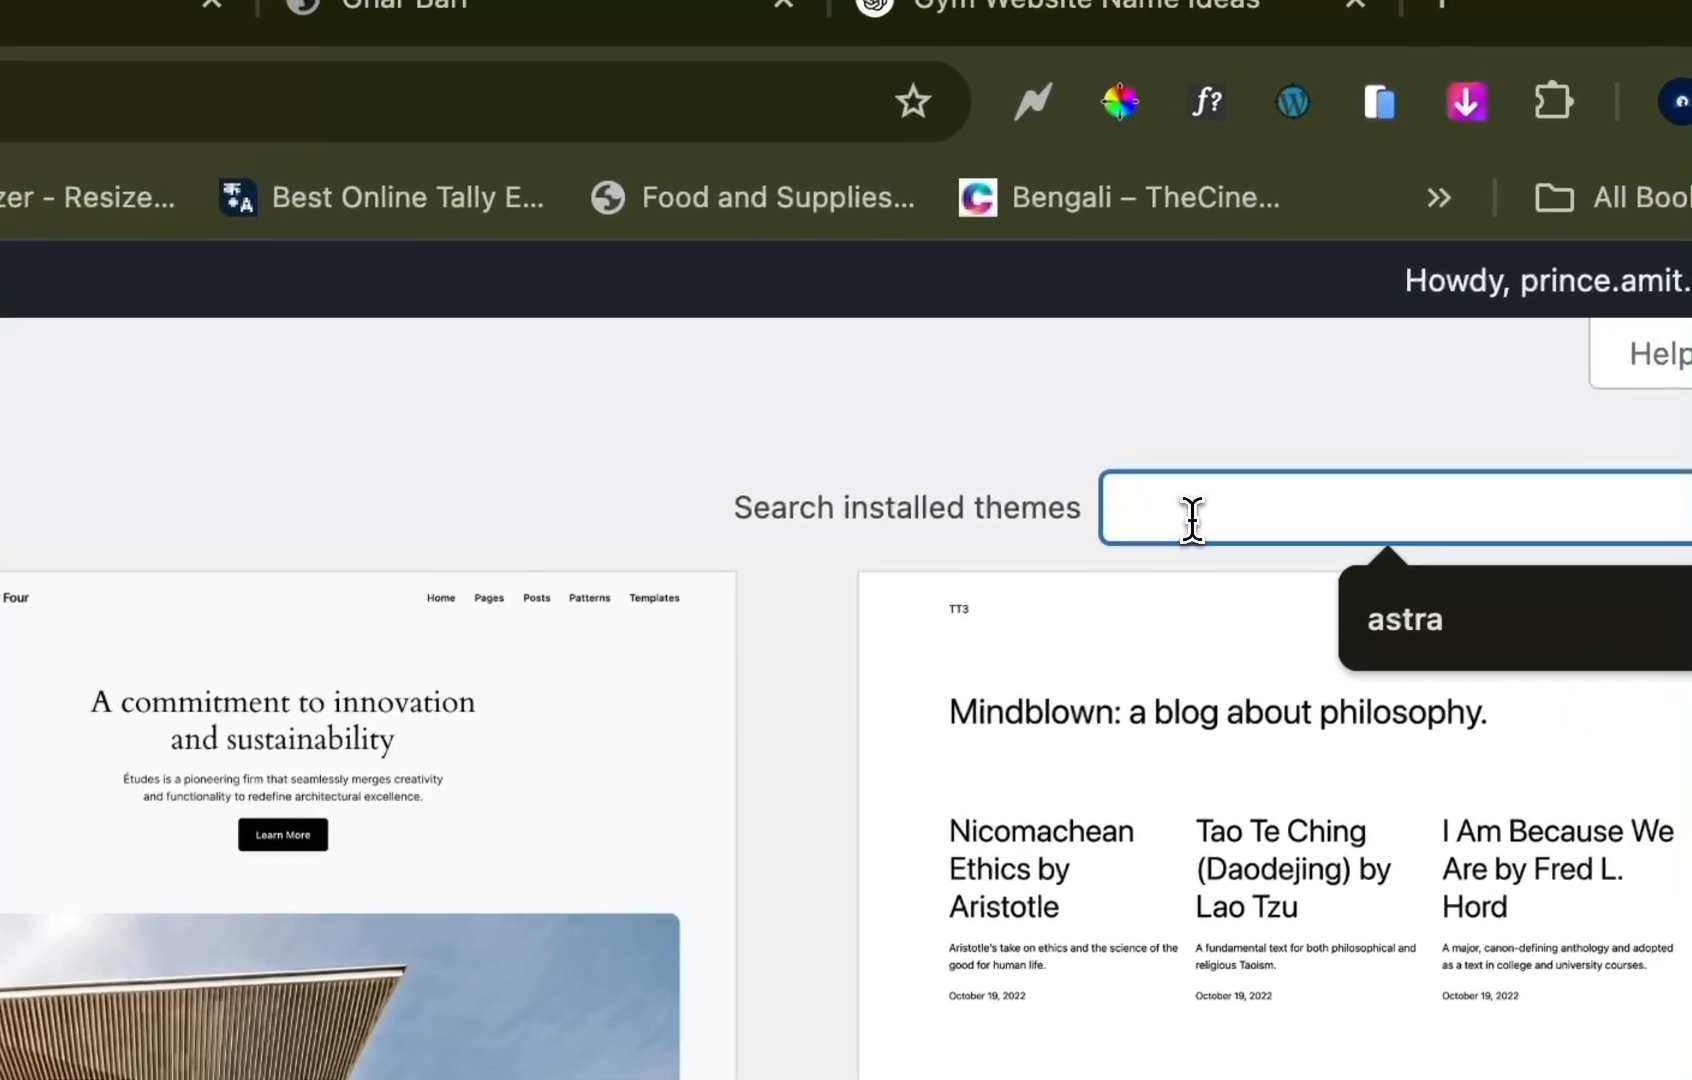
pyautogui.write('astra')
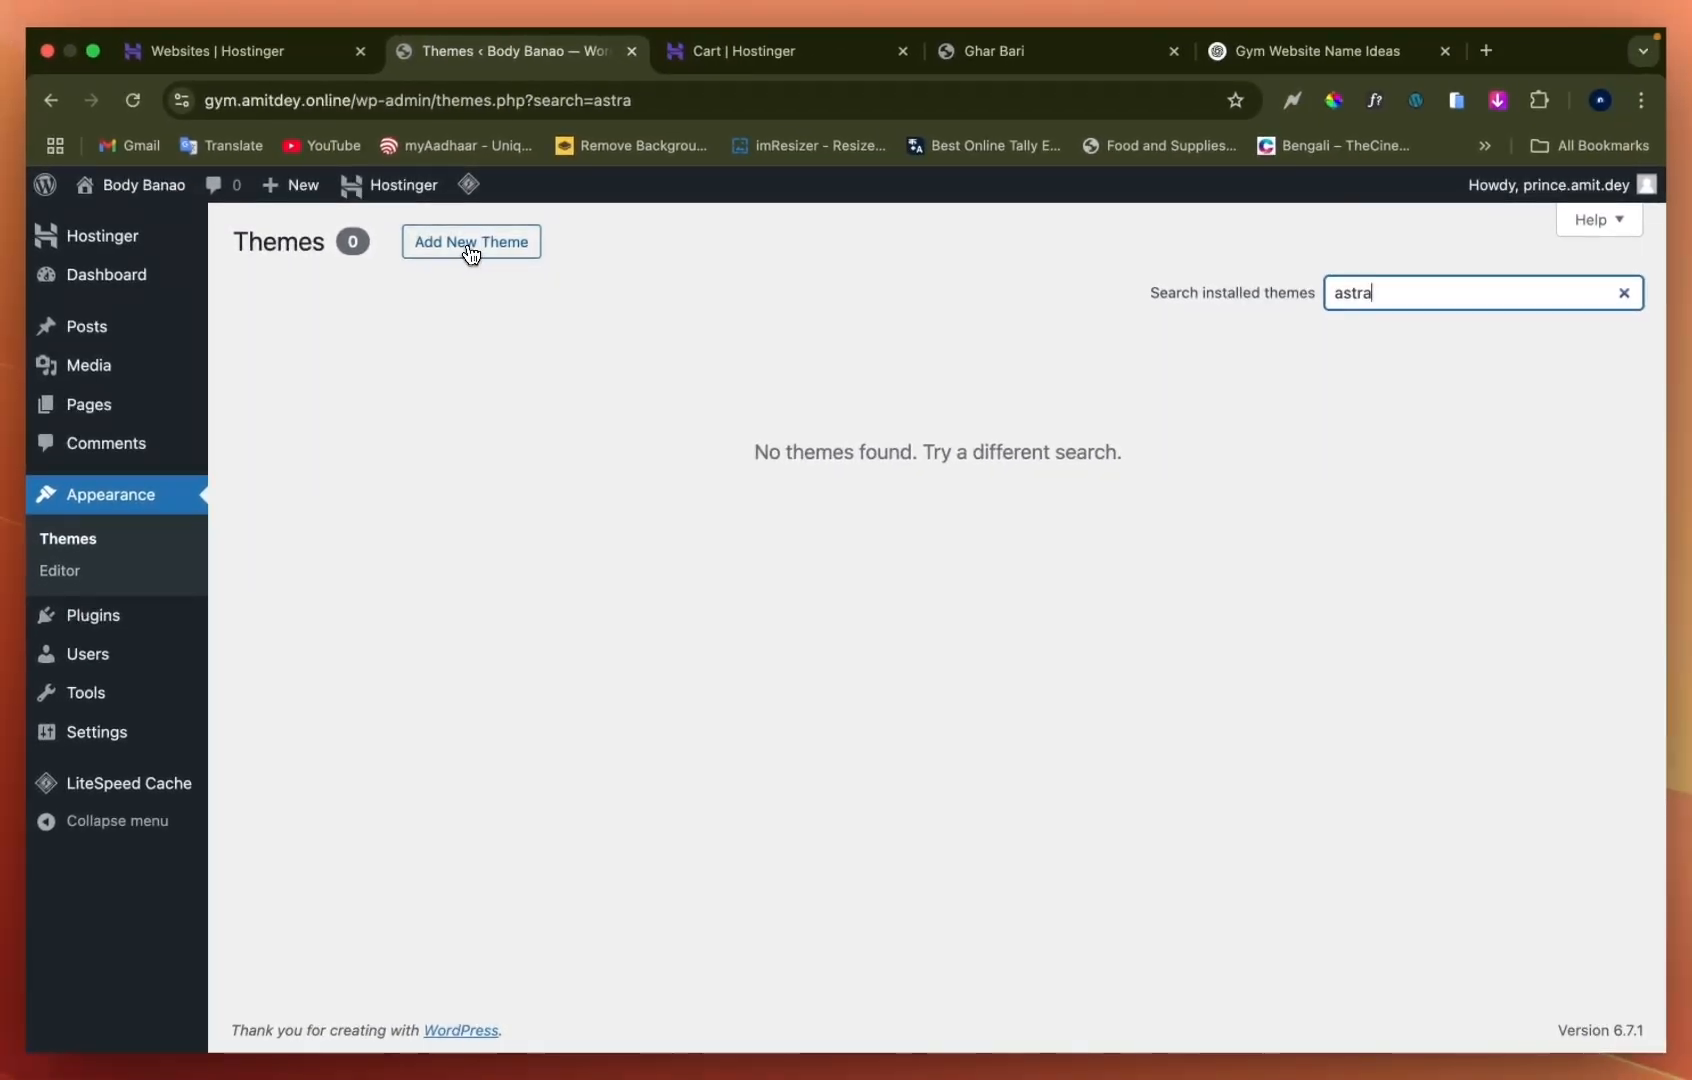
# Search the themes available to add for astra, install the Astra theme by Brainstorm Force and activate it
pyautogui.click(478, 246)
pyautogui.click(1331, 309)
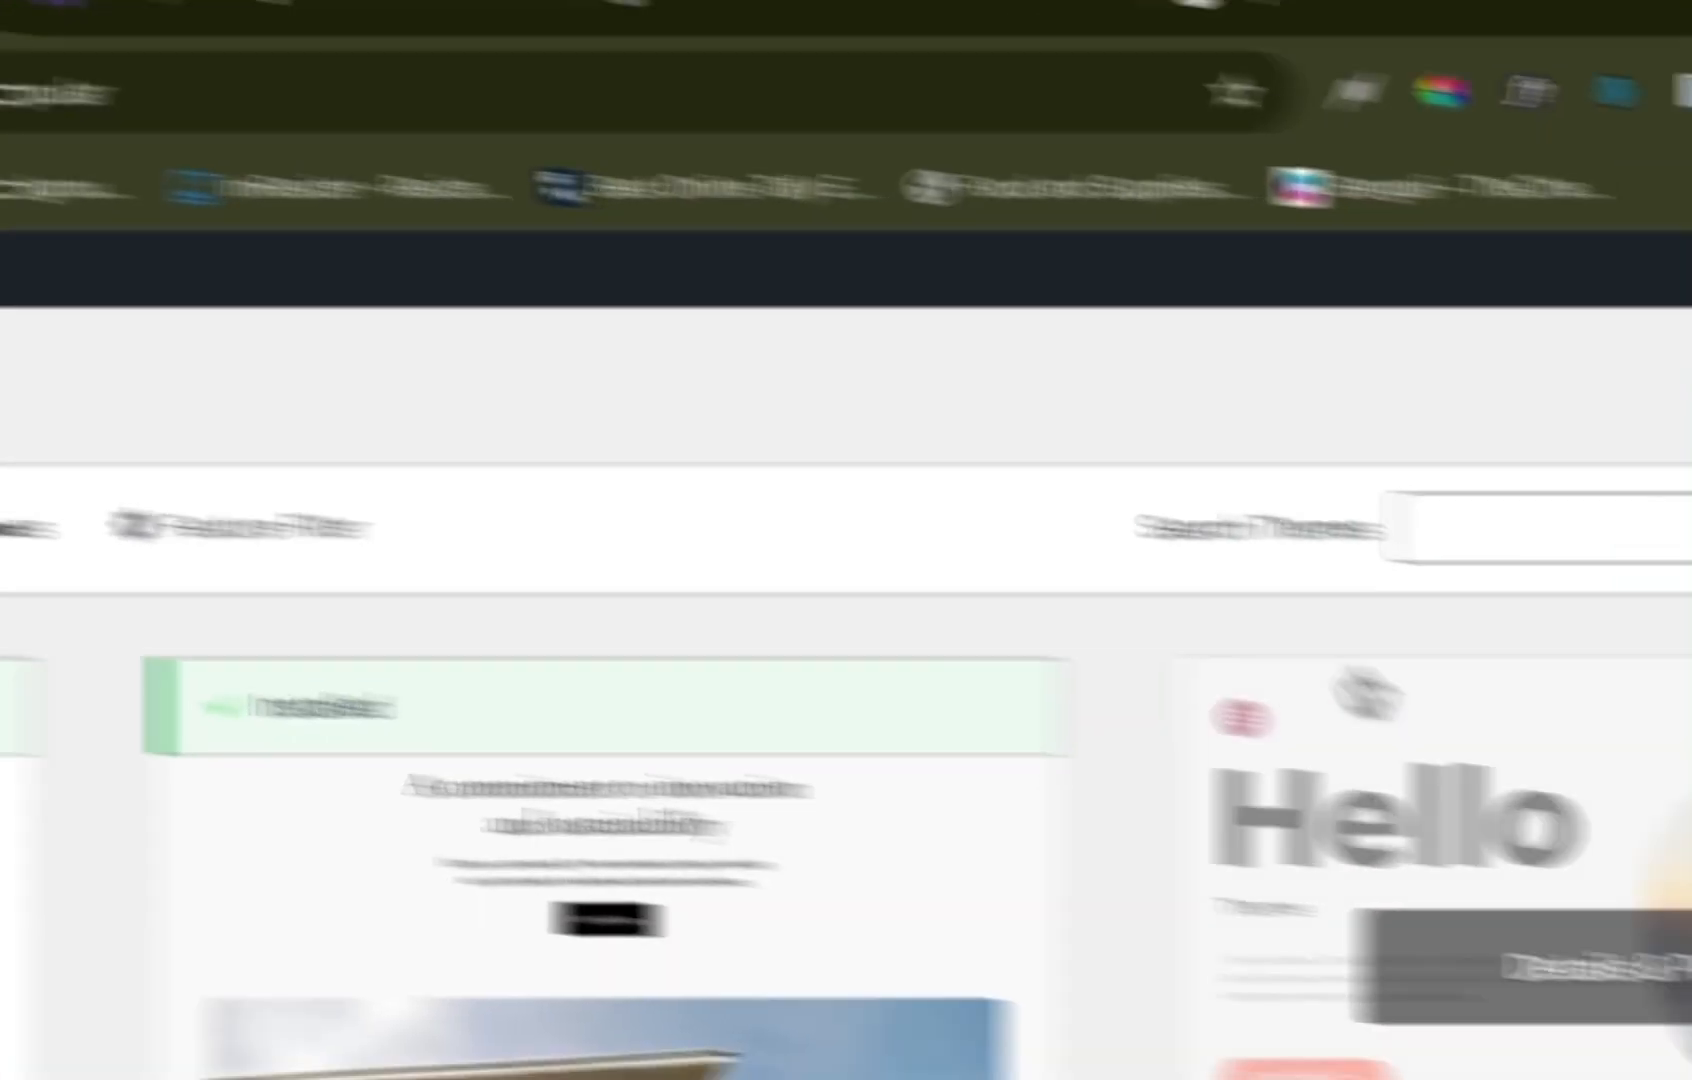
pyautogui.write('astra')
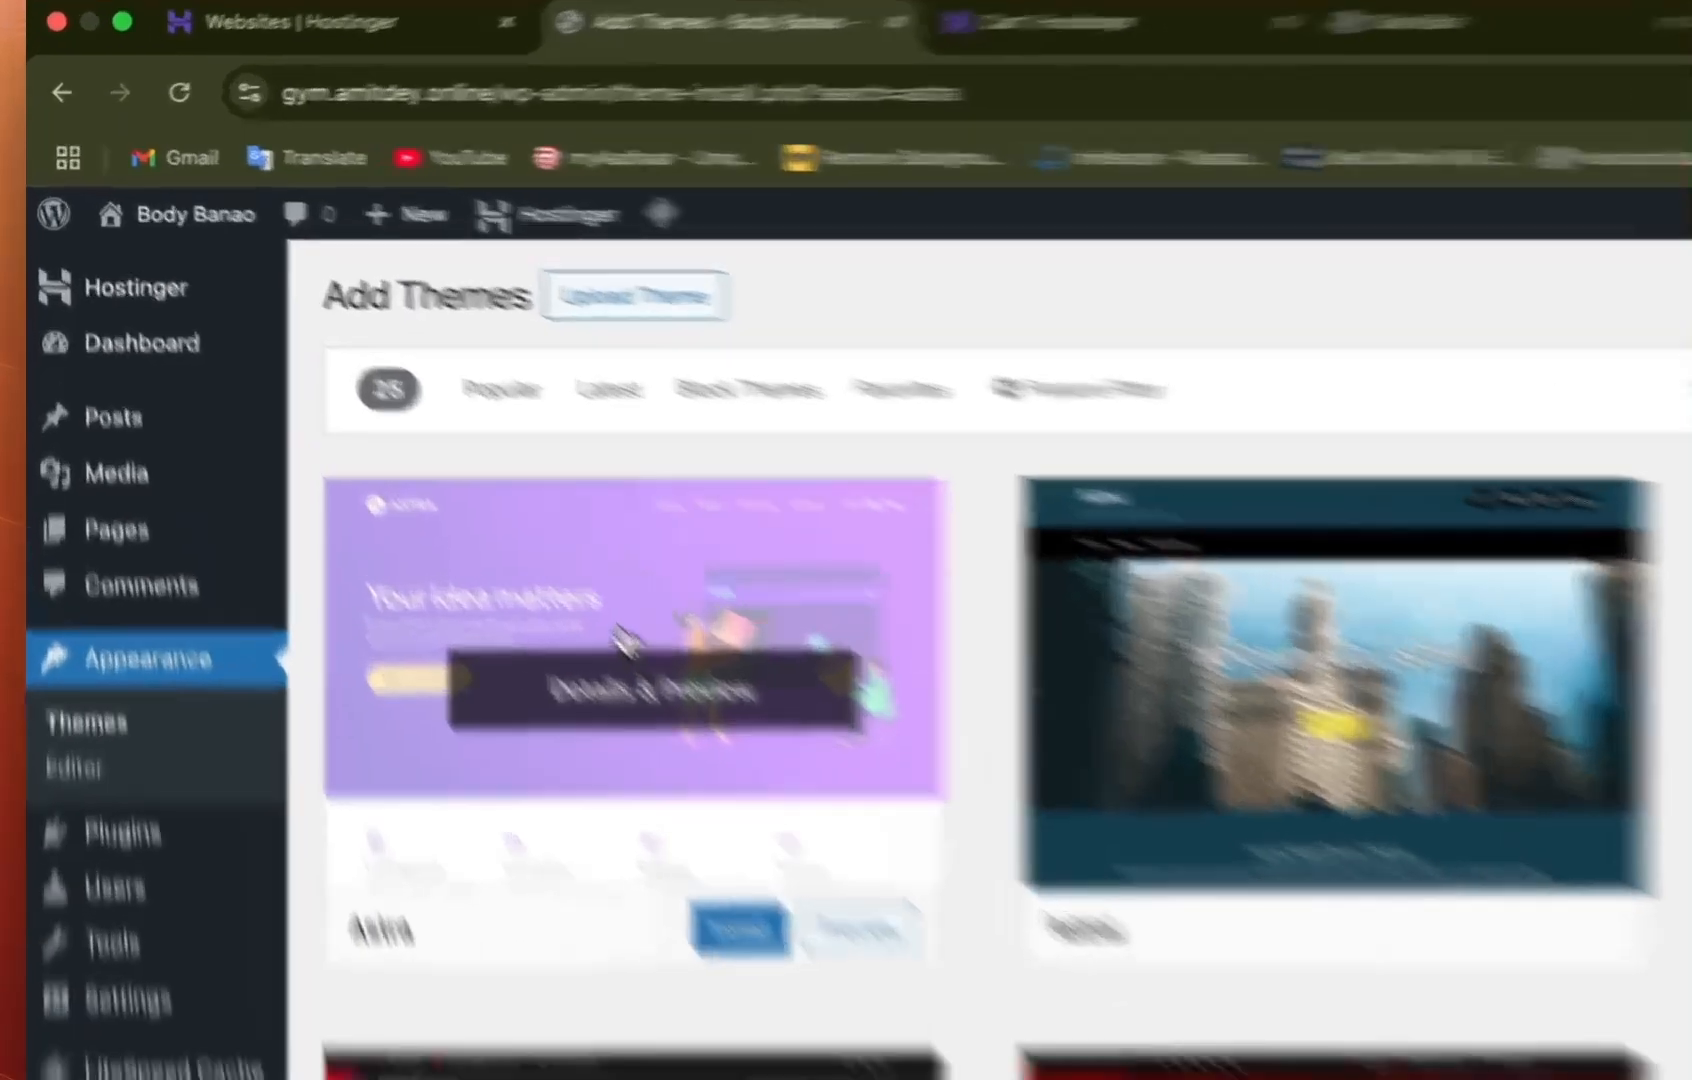
pyautogui.click(452, 508)
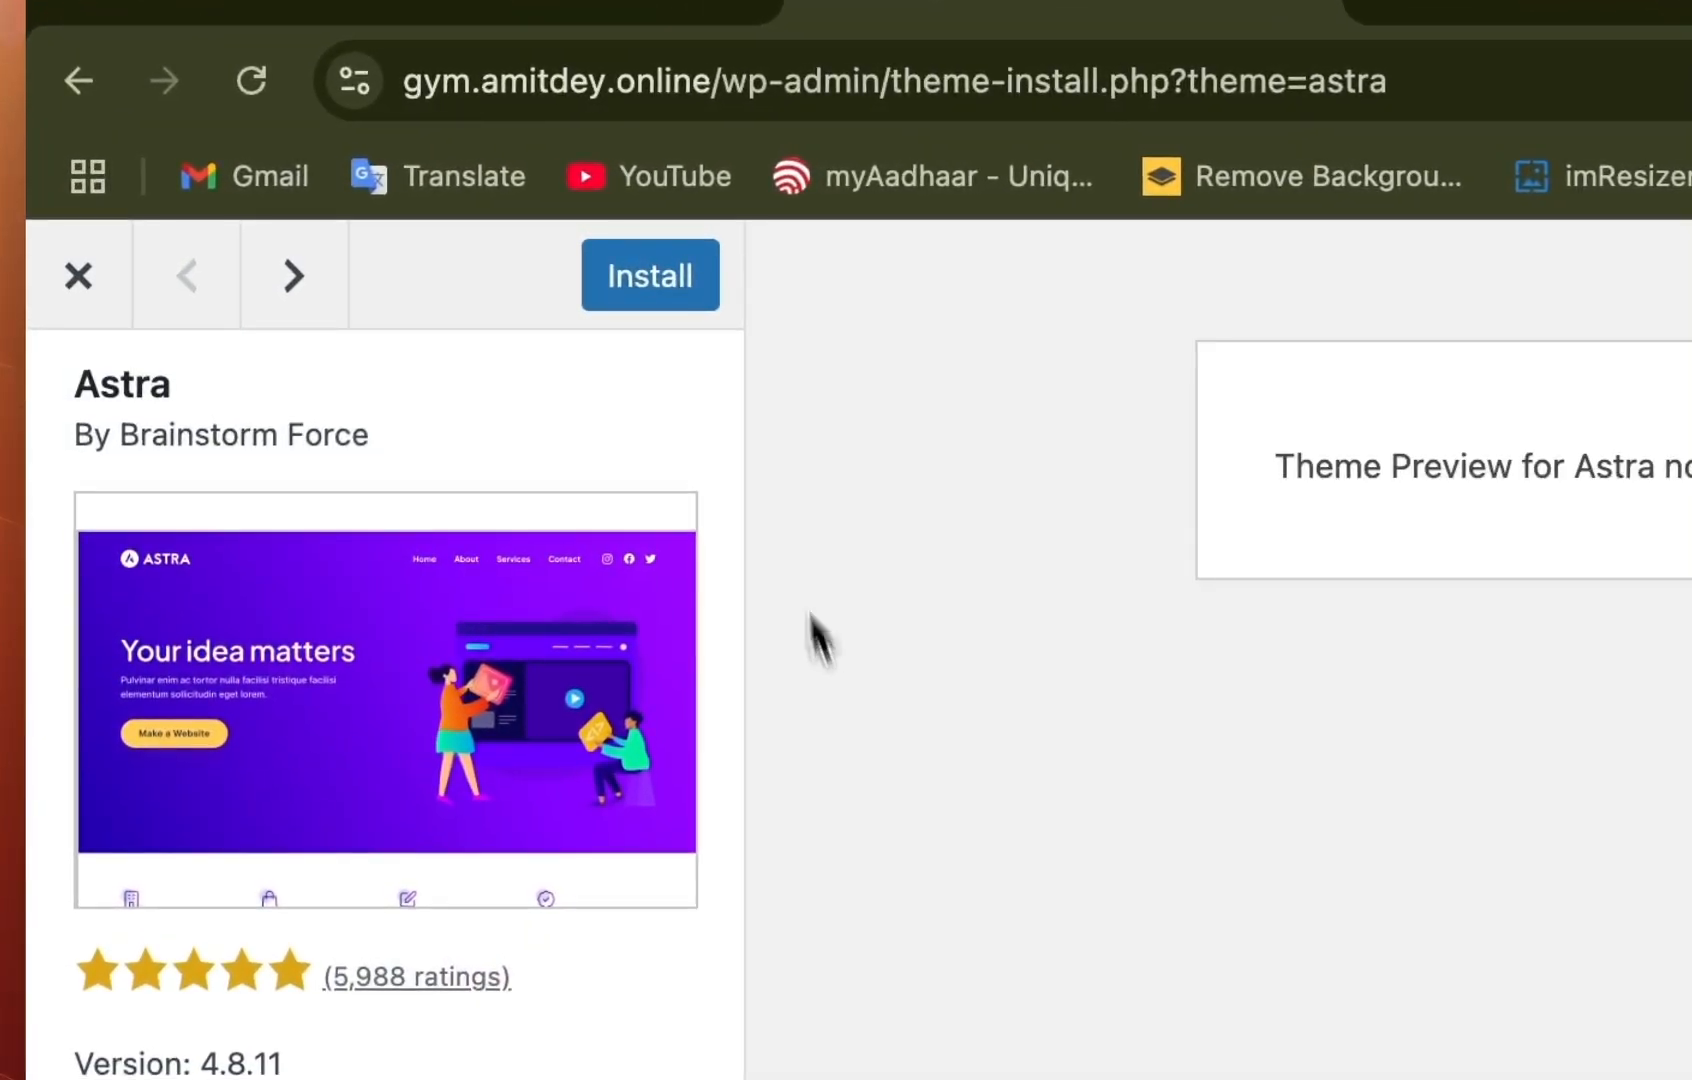
pyautogui.click(660, 280)
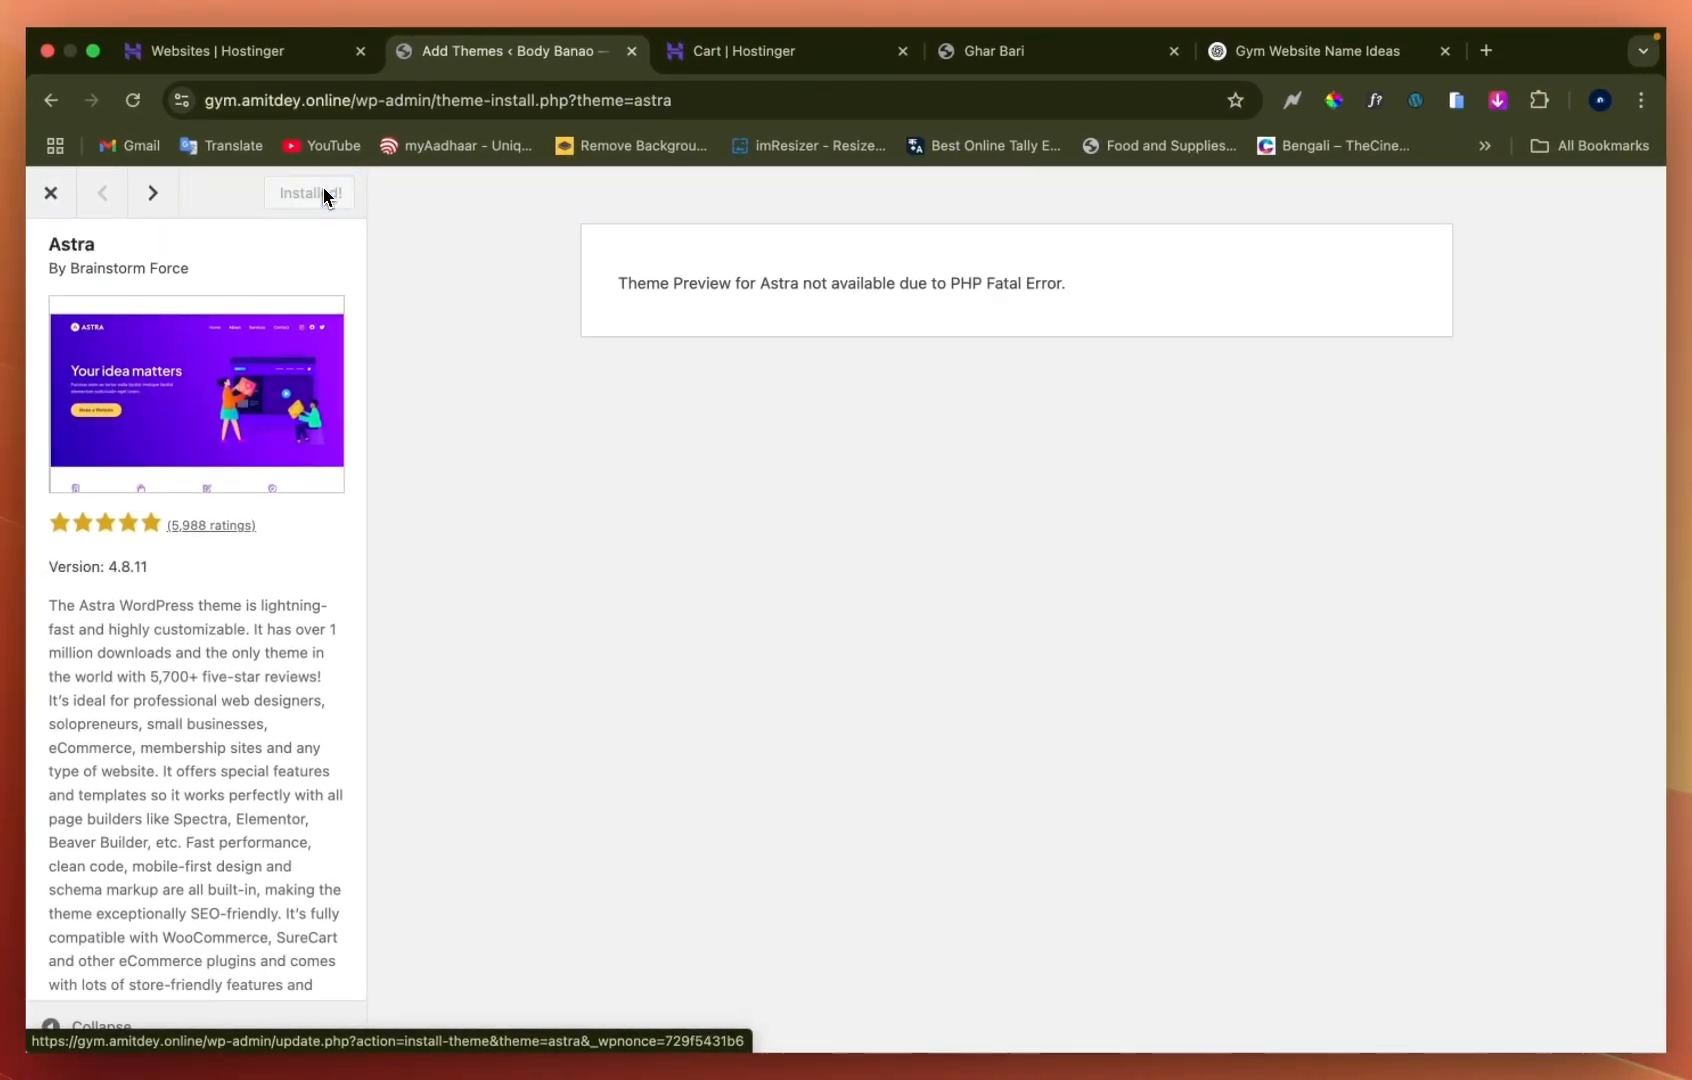
pyautogui.click(316, 193)
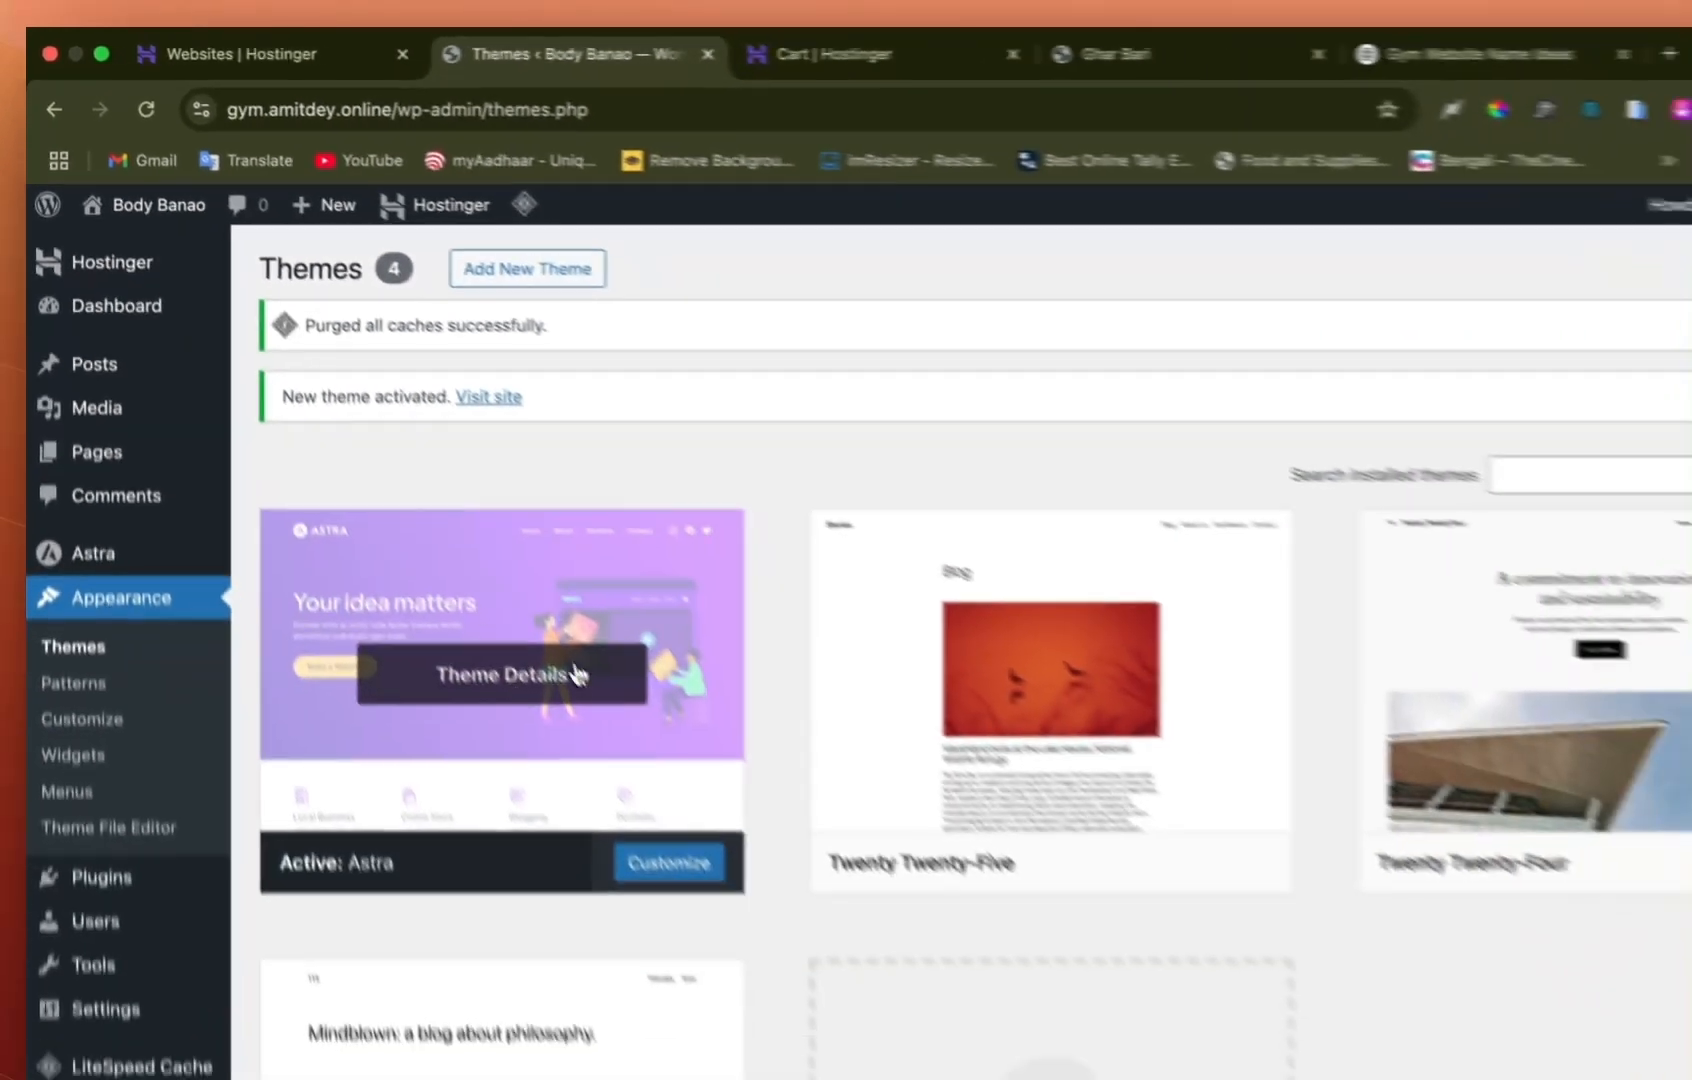
# Delete the unused Twenty Twenty-Five theme from the installed themes and confirm the deletion
pyautogui.scroll(-1, 744, 746)
pyautogui.scroll(-2, 743, 745)
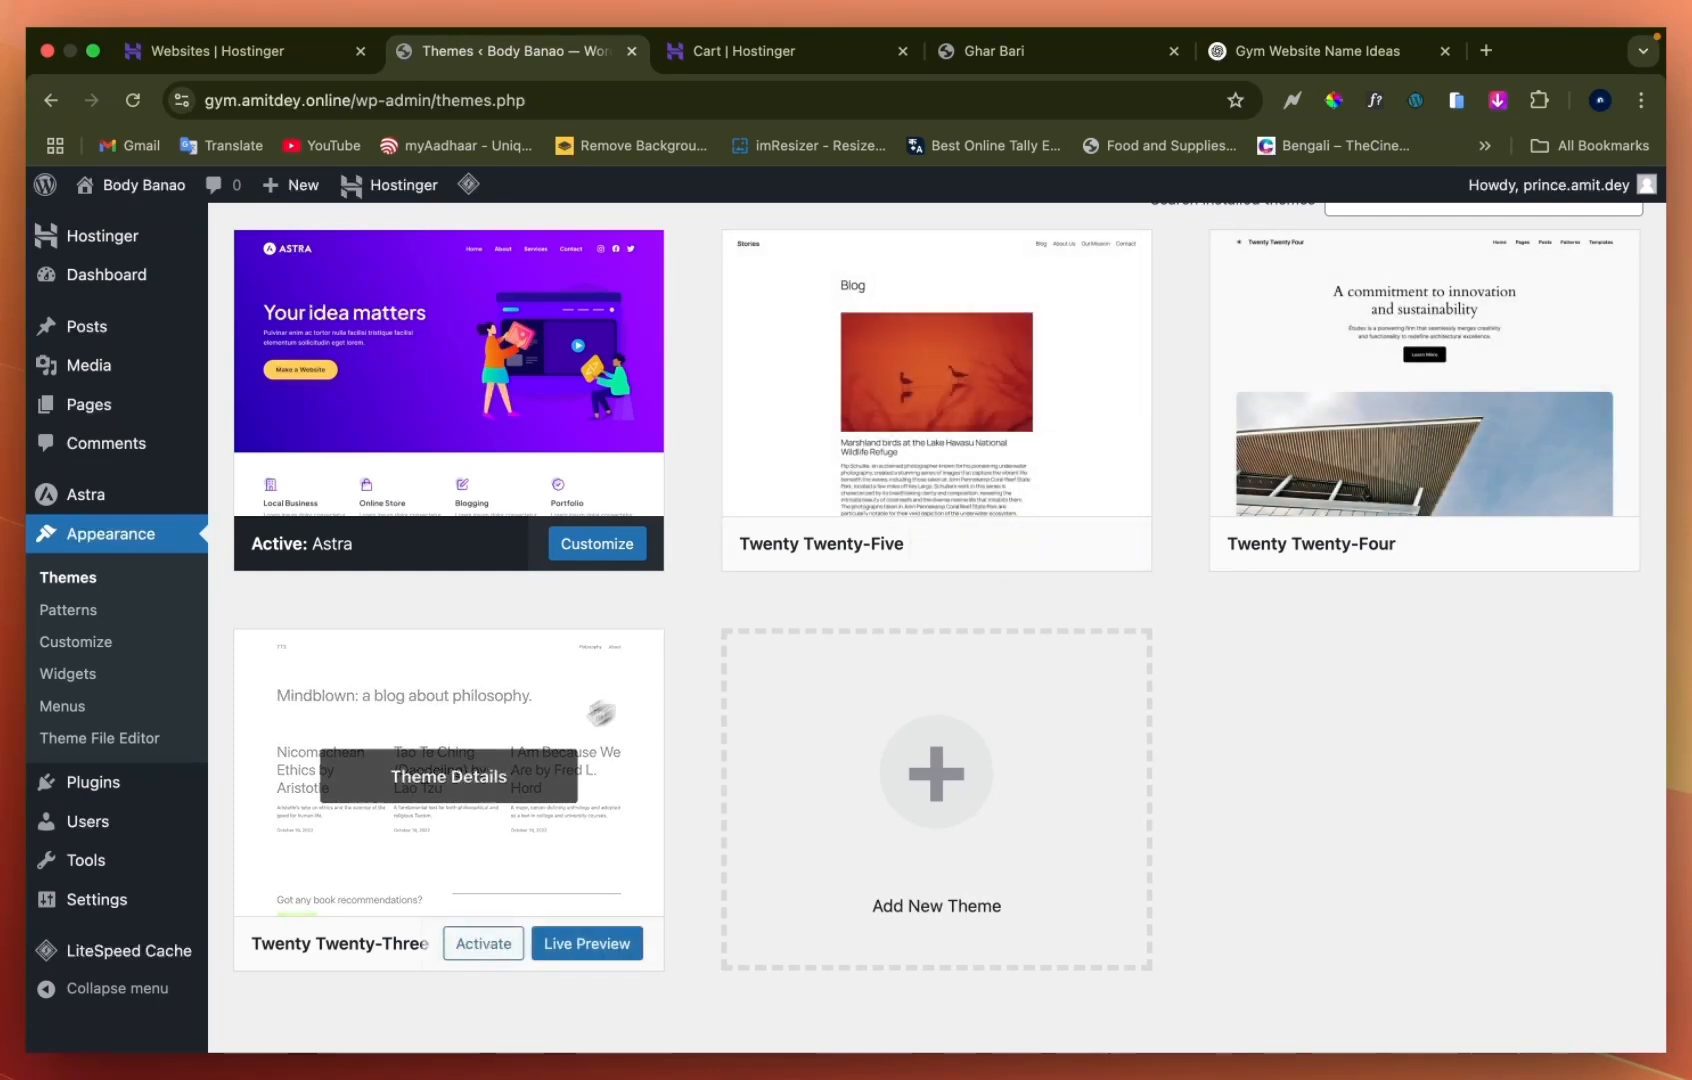
pyautogui.scroll(1, 843, 487)
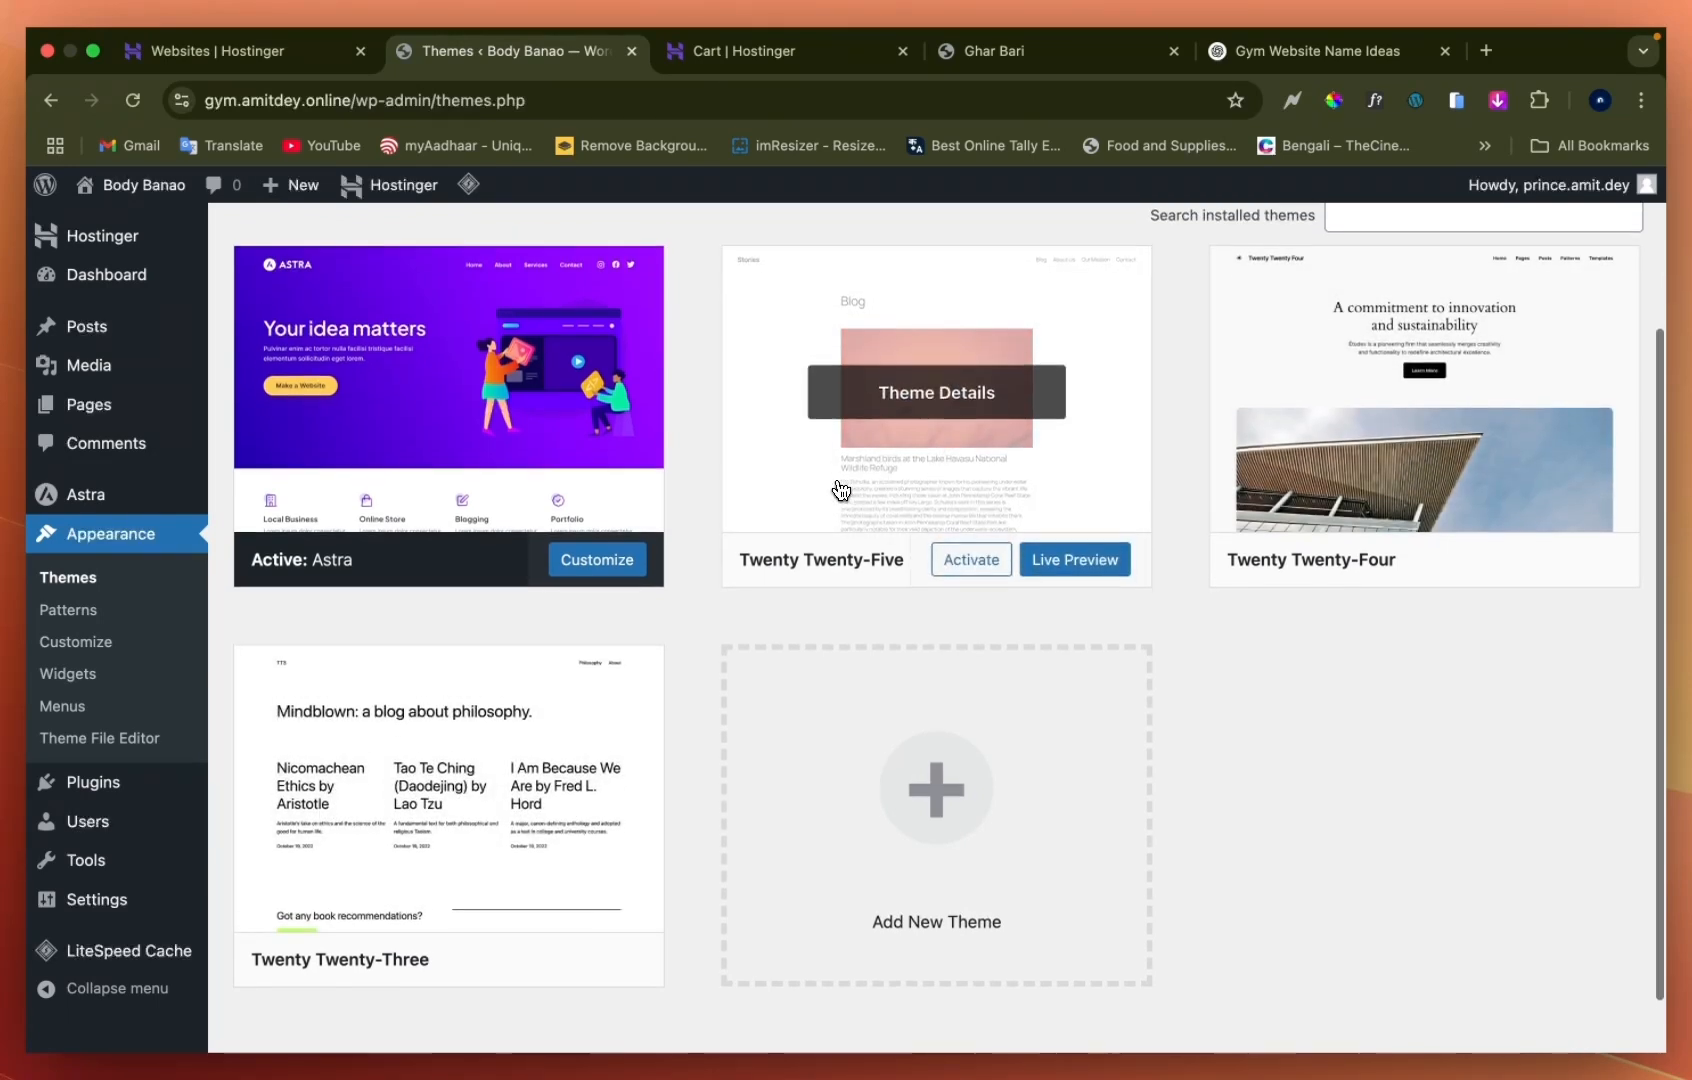
pyautogui.click(906, 461)
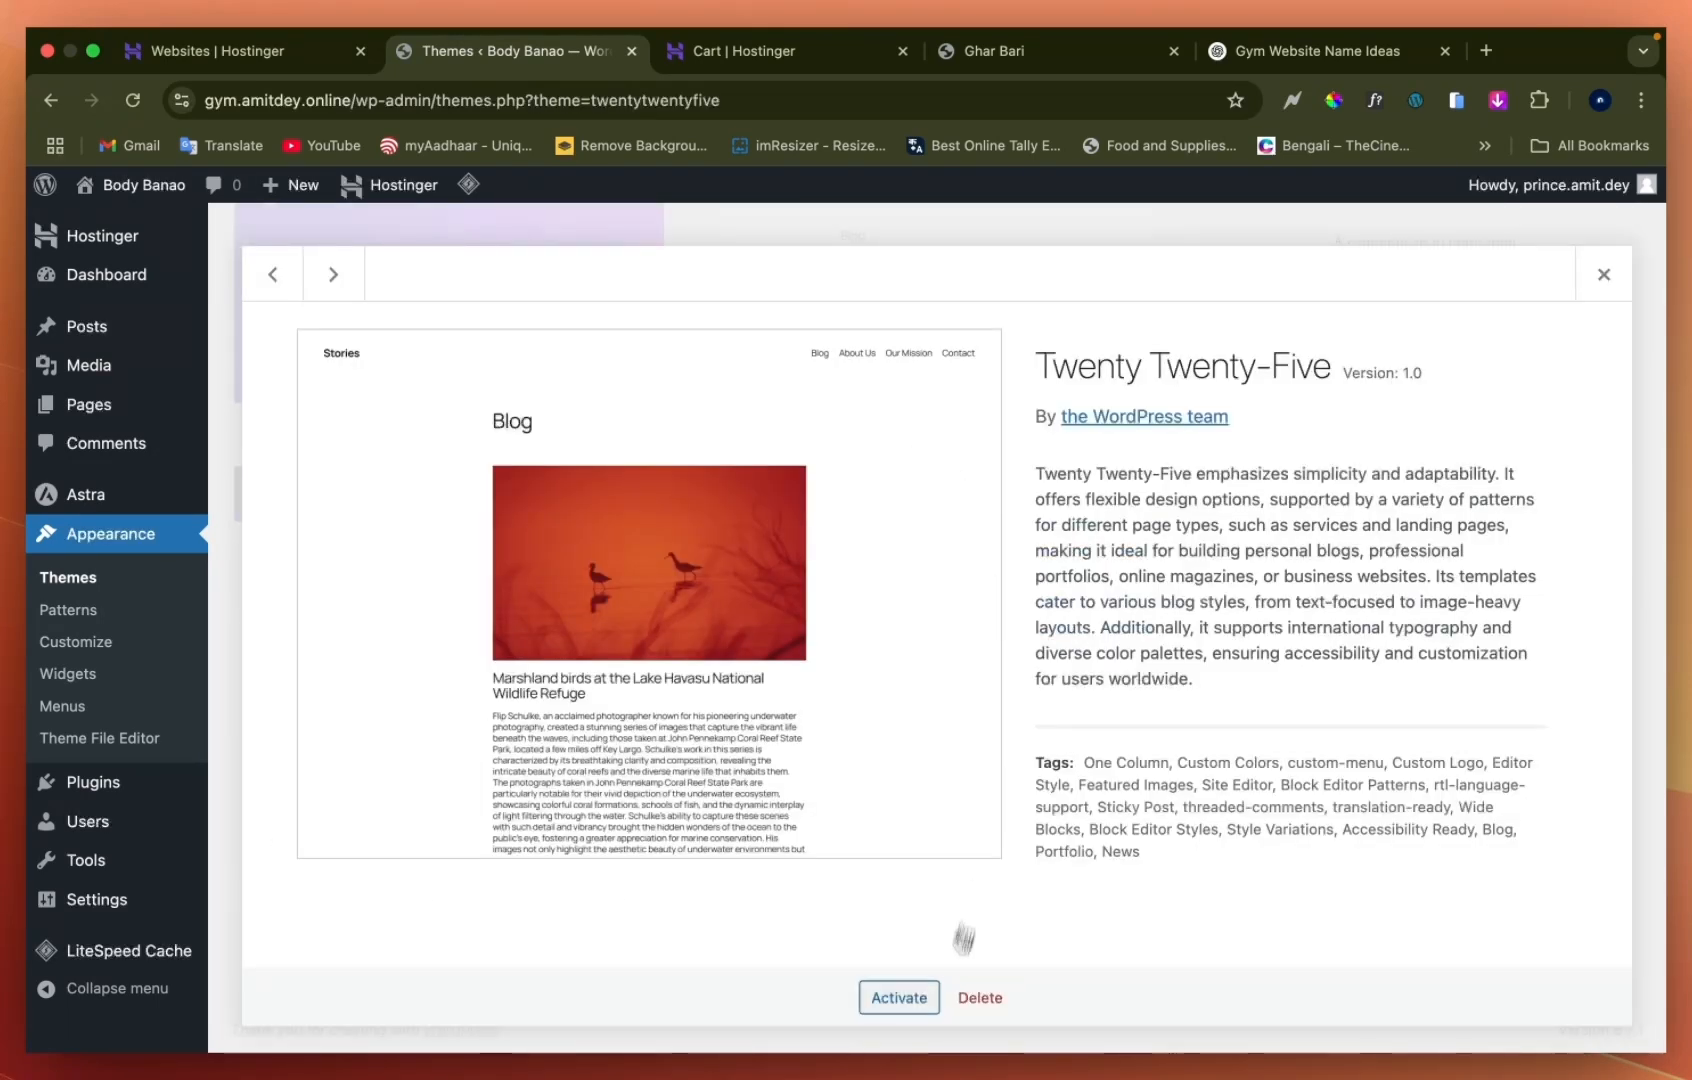
pyautogui.click(980, 997)
pyautogui.click(1036, 297)
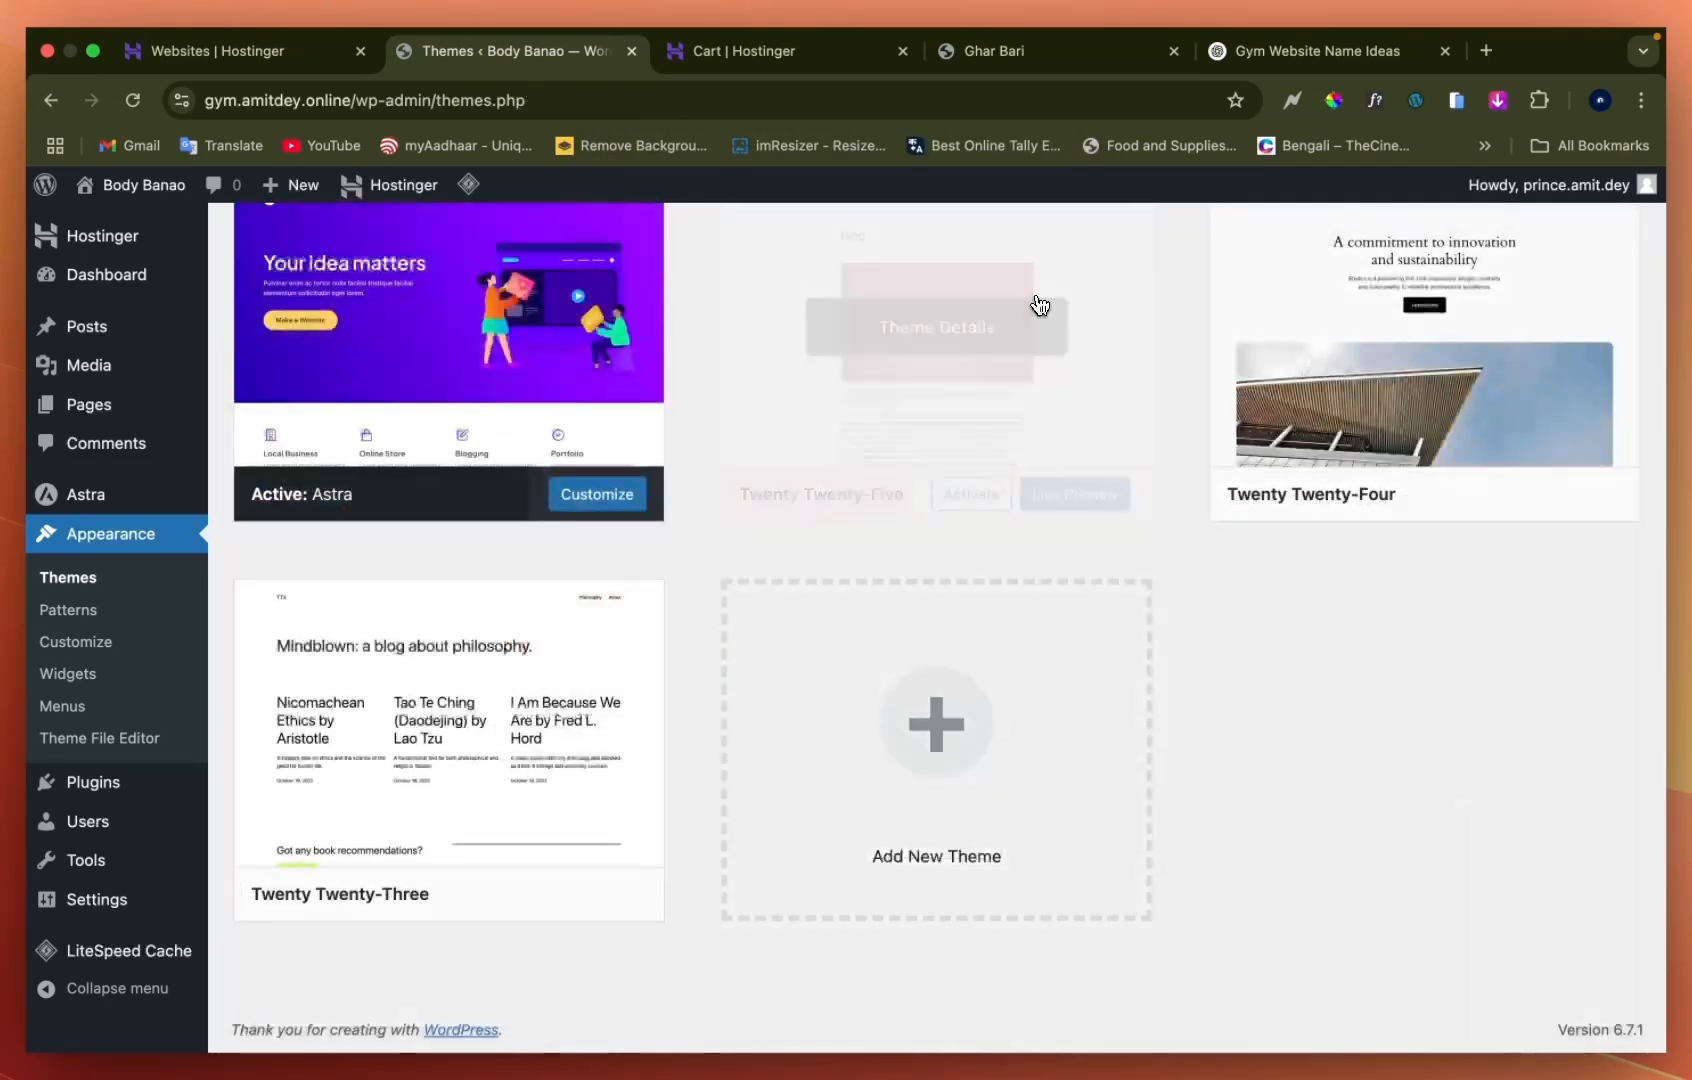
# Delete the Twenty Twenty-Four and Twenty Twenty-Three themes, leaving only Astra installed
pyautogui.click(940, 372)
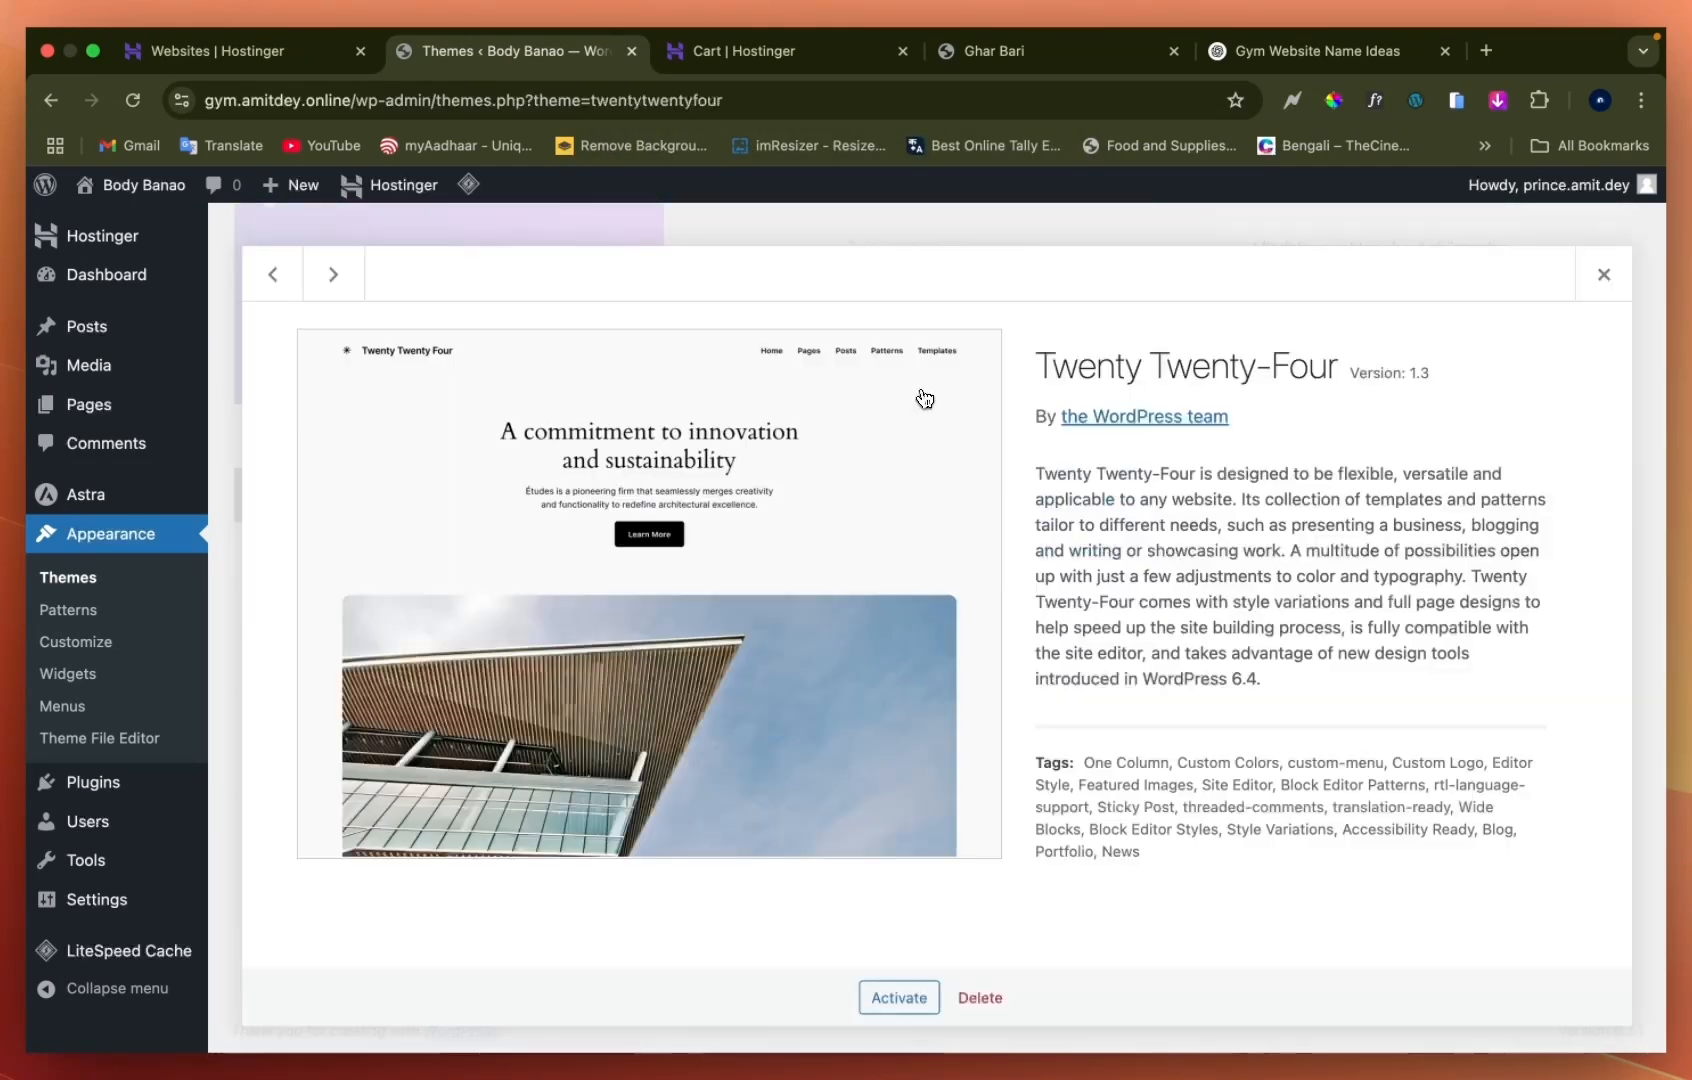
pyautogui.click(998, 1014)
pyautogui.click(1034, 290)
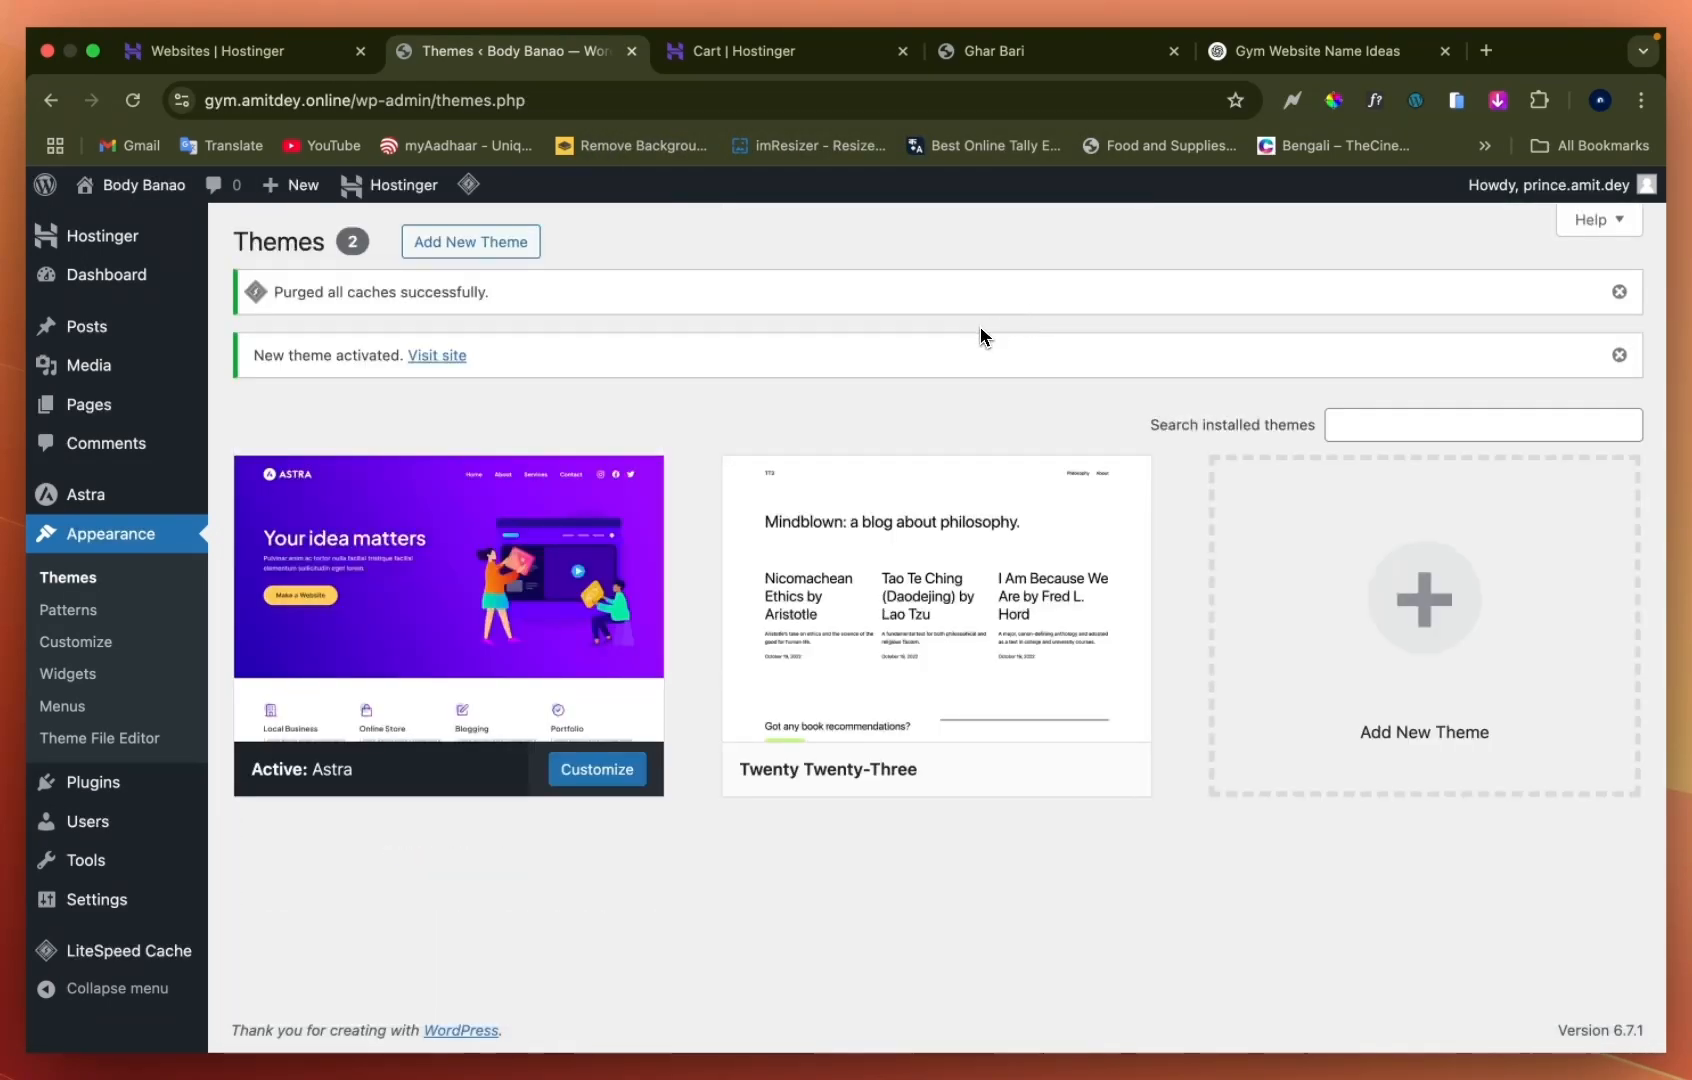
pyautogui.click(928, 545)
pyautogui.click(983, 997)
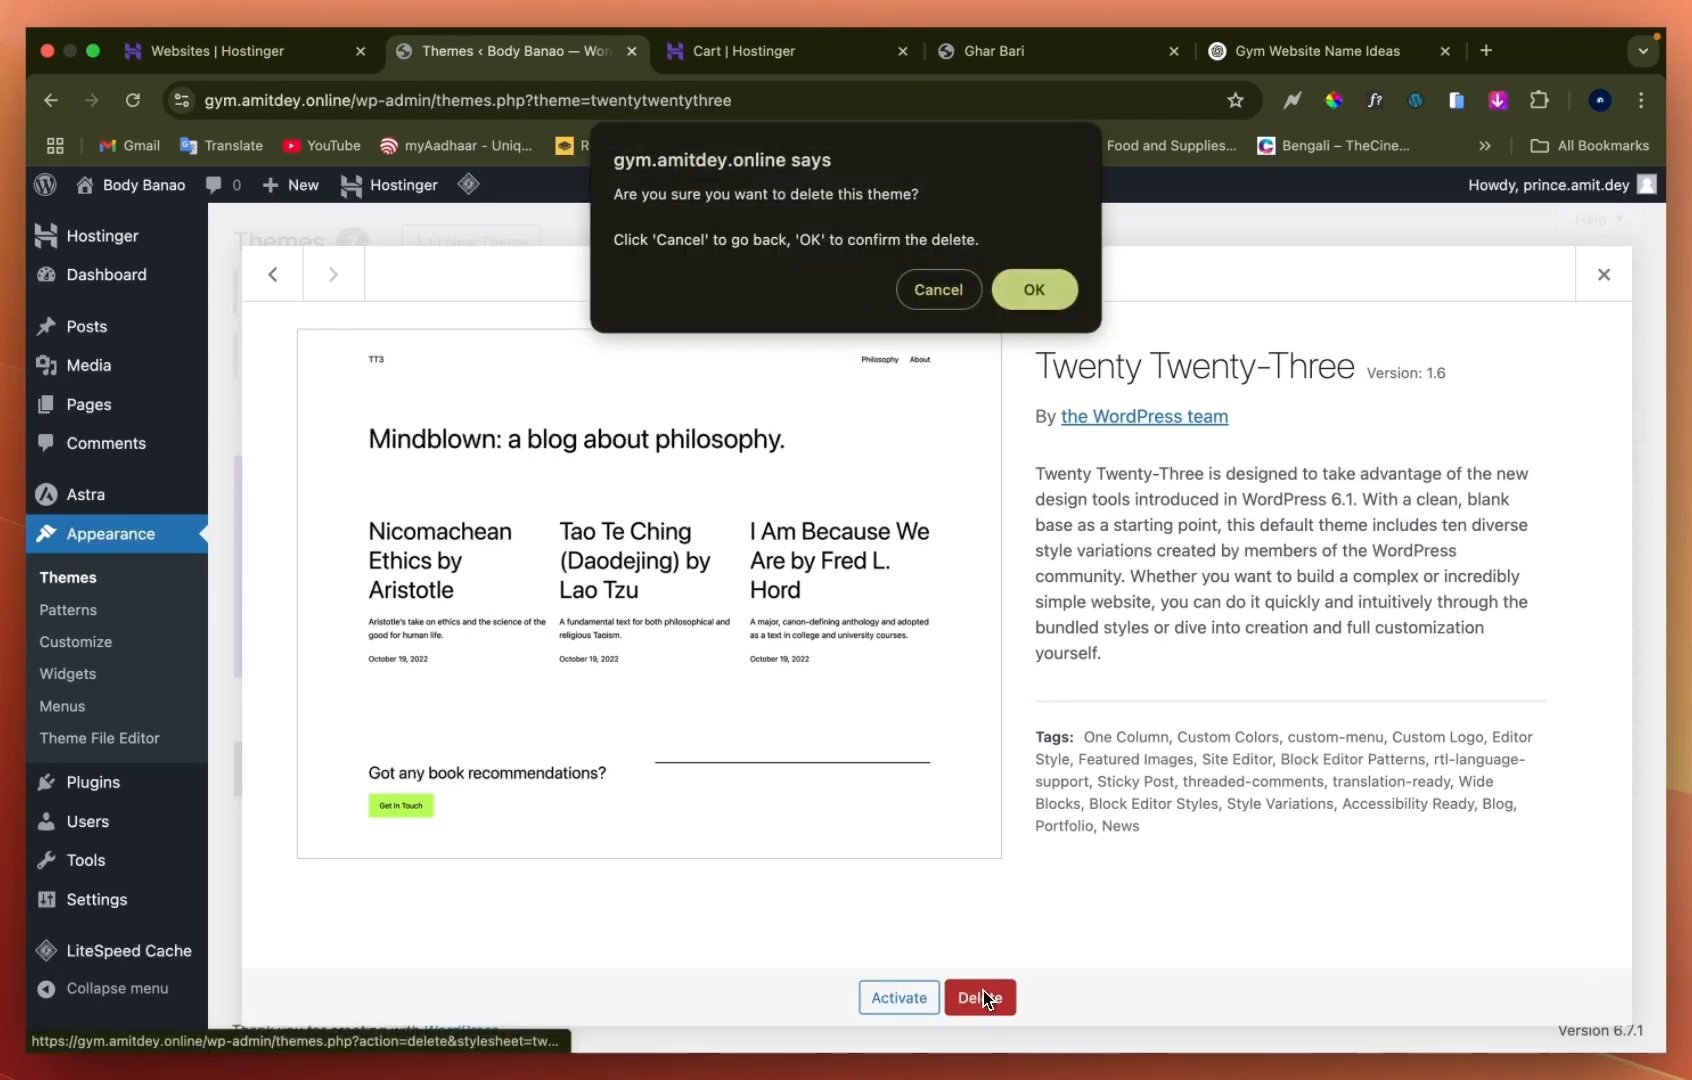
pyautogui.click(1035, 287)
pyautogui.scroll(-4, 840, 580)
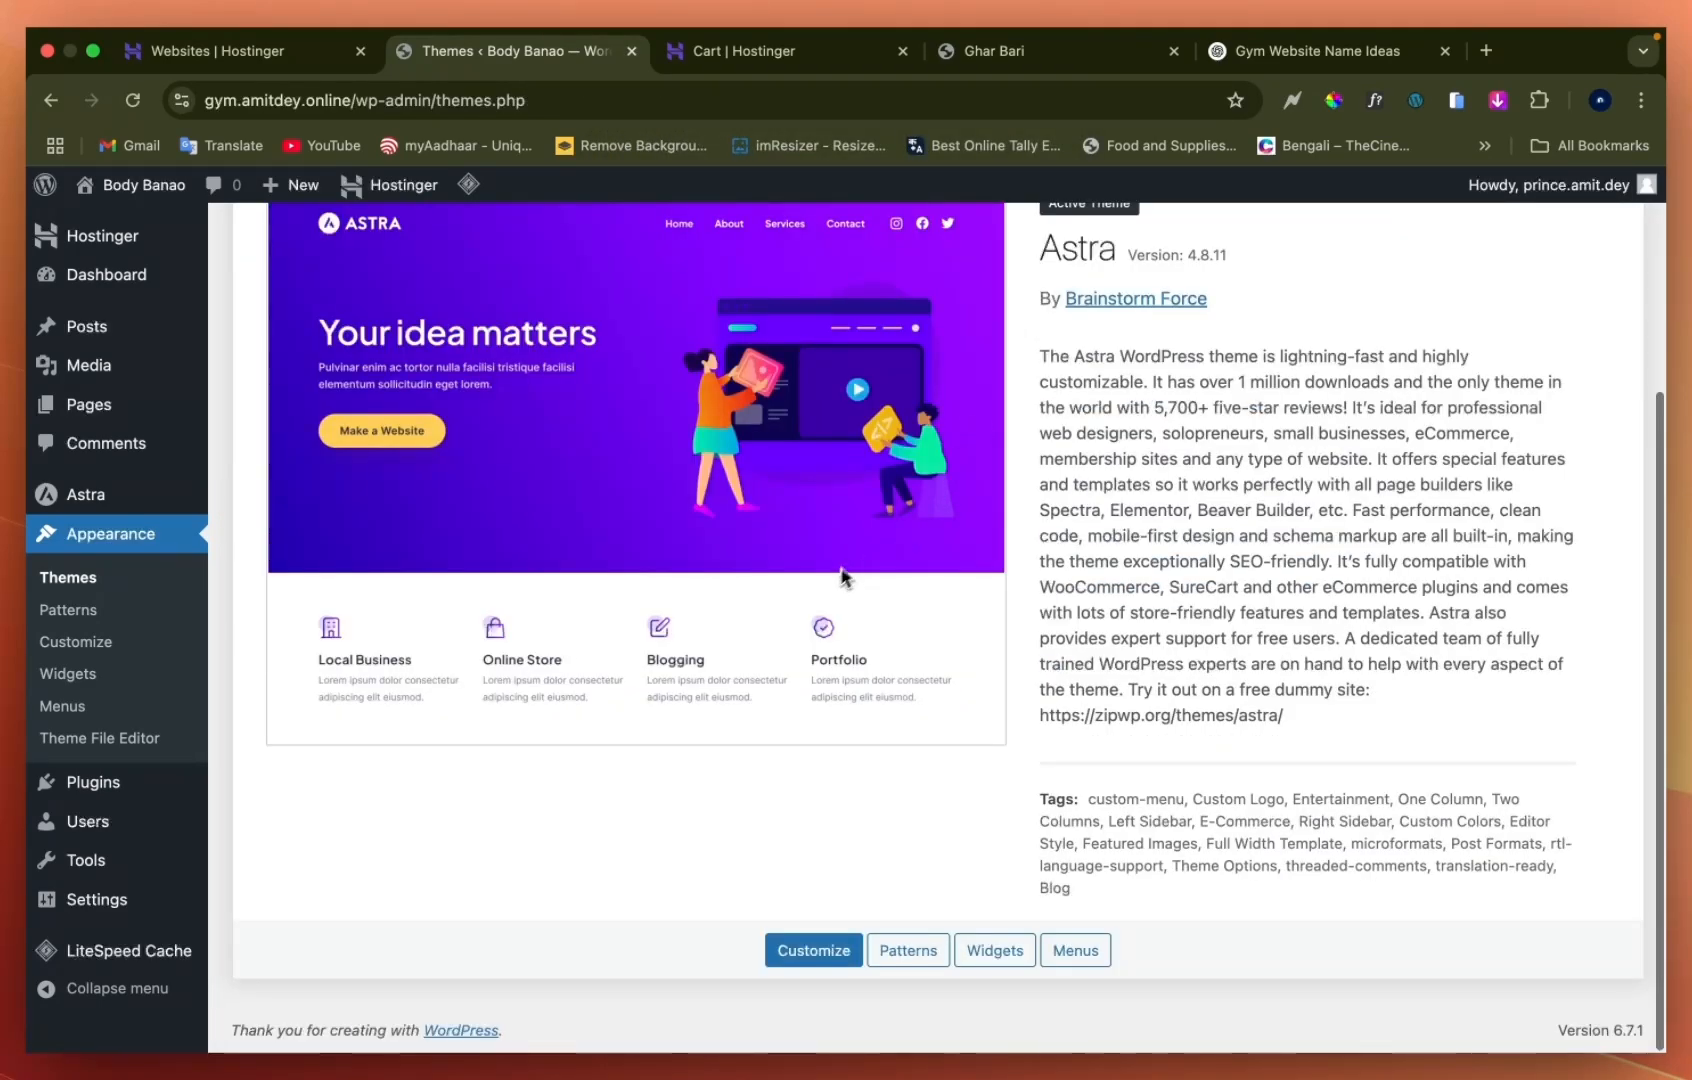
pyautogui.scroll(5, 845, 806)
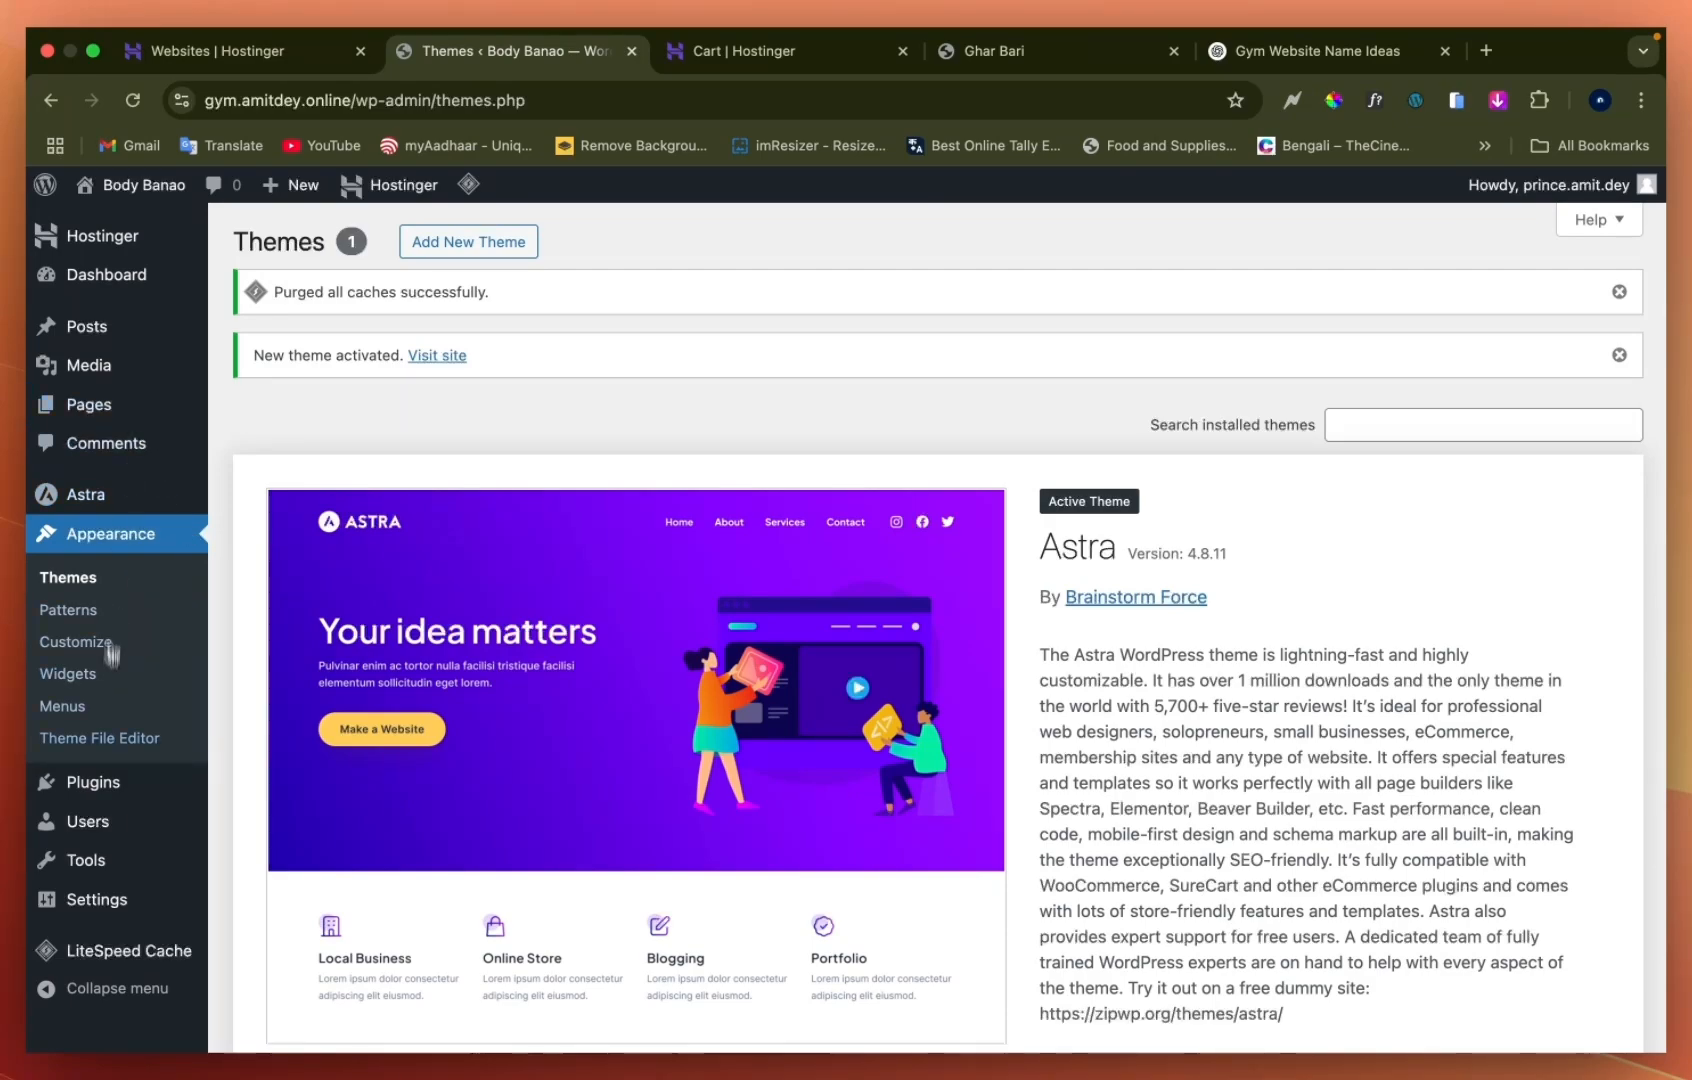
# Search the plugins available to add for starter template, then install and activate Starter Templates by Brainstorm Force
pyautogui.moveTo(120, 782)
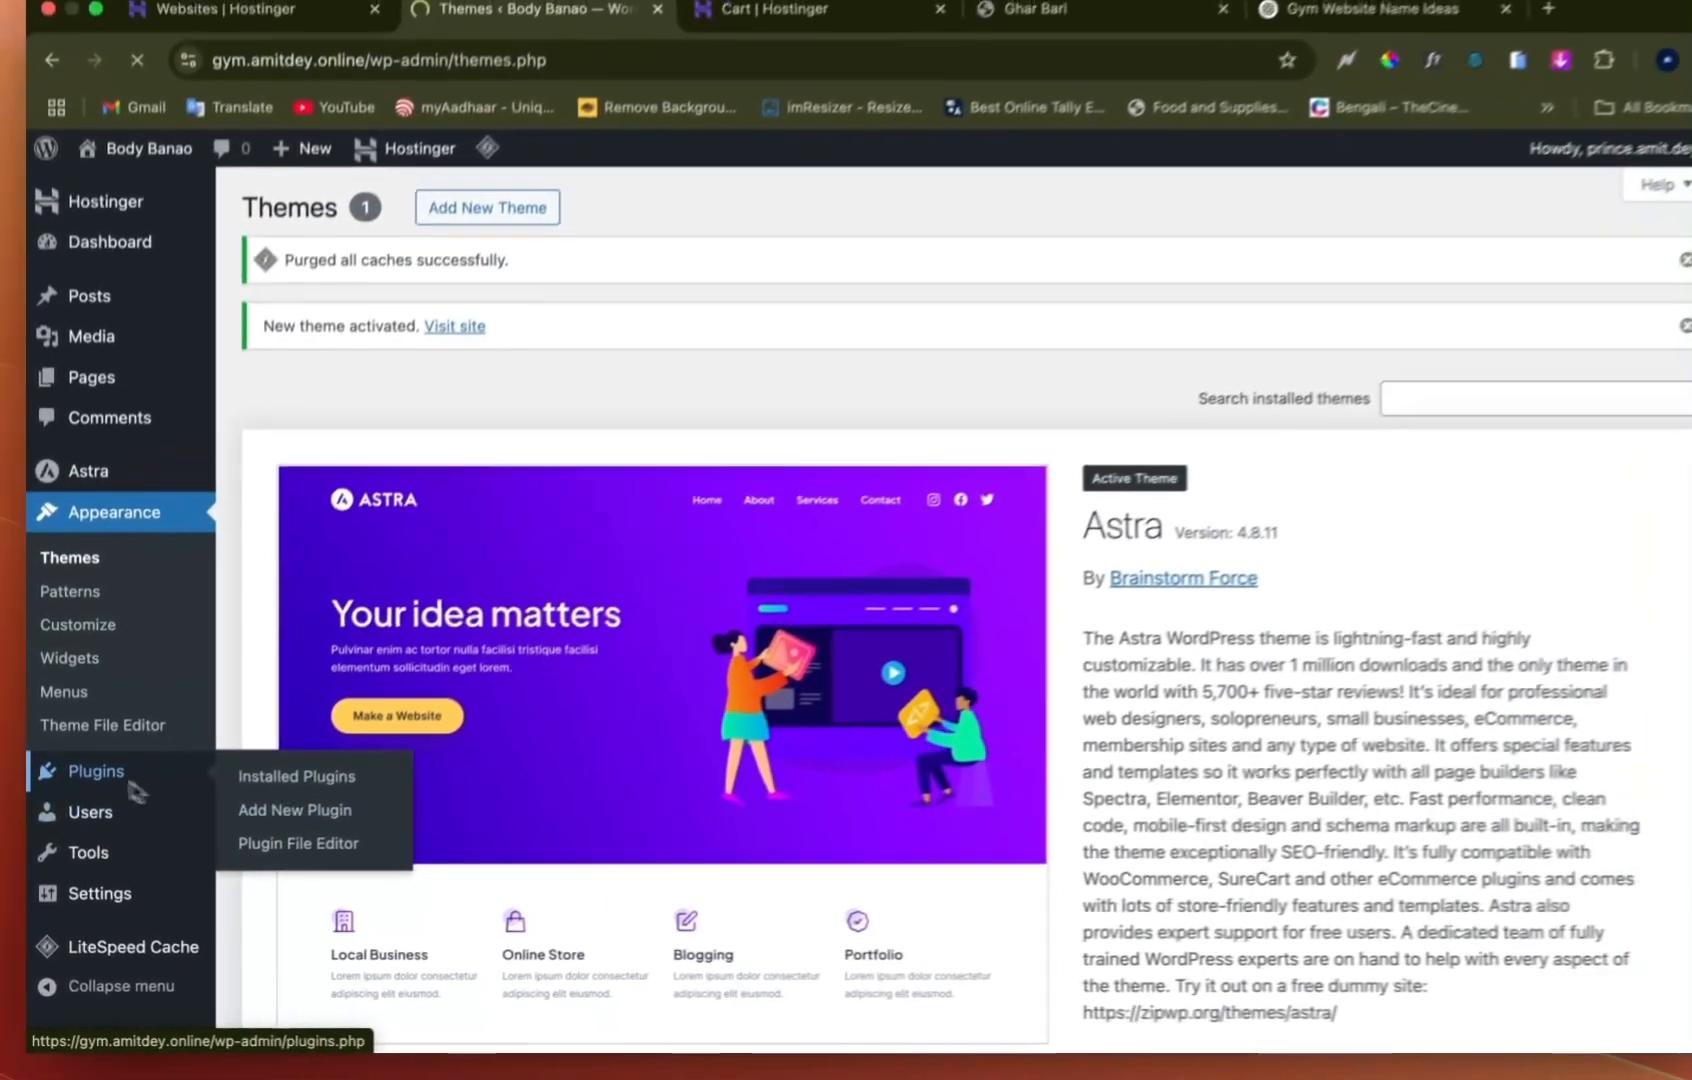
pyautogui.click(221, 514)
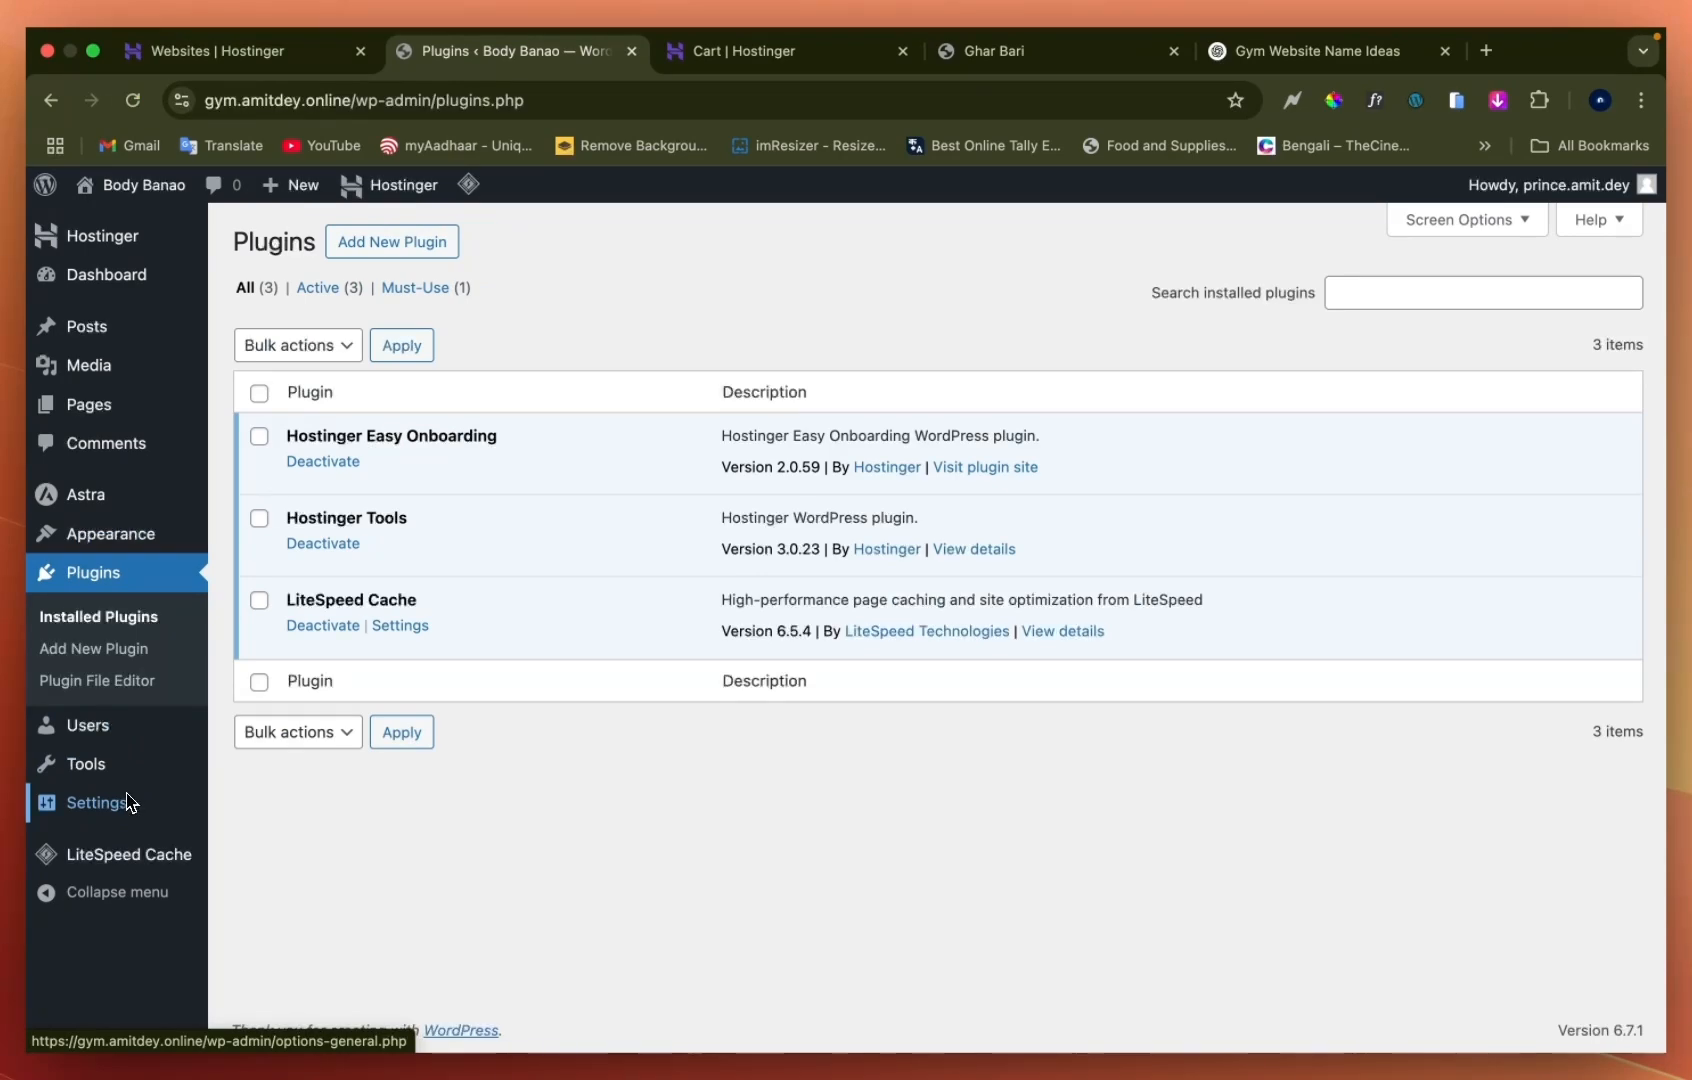
pyautogui.click(130, 652)
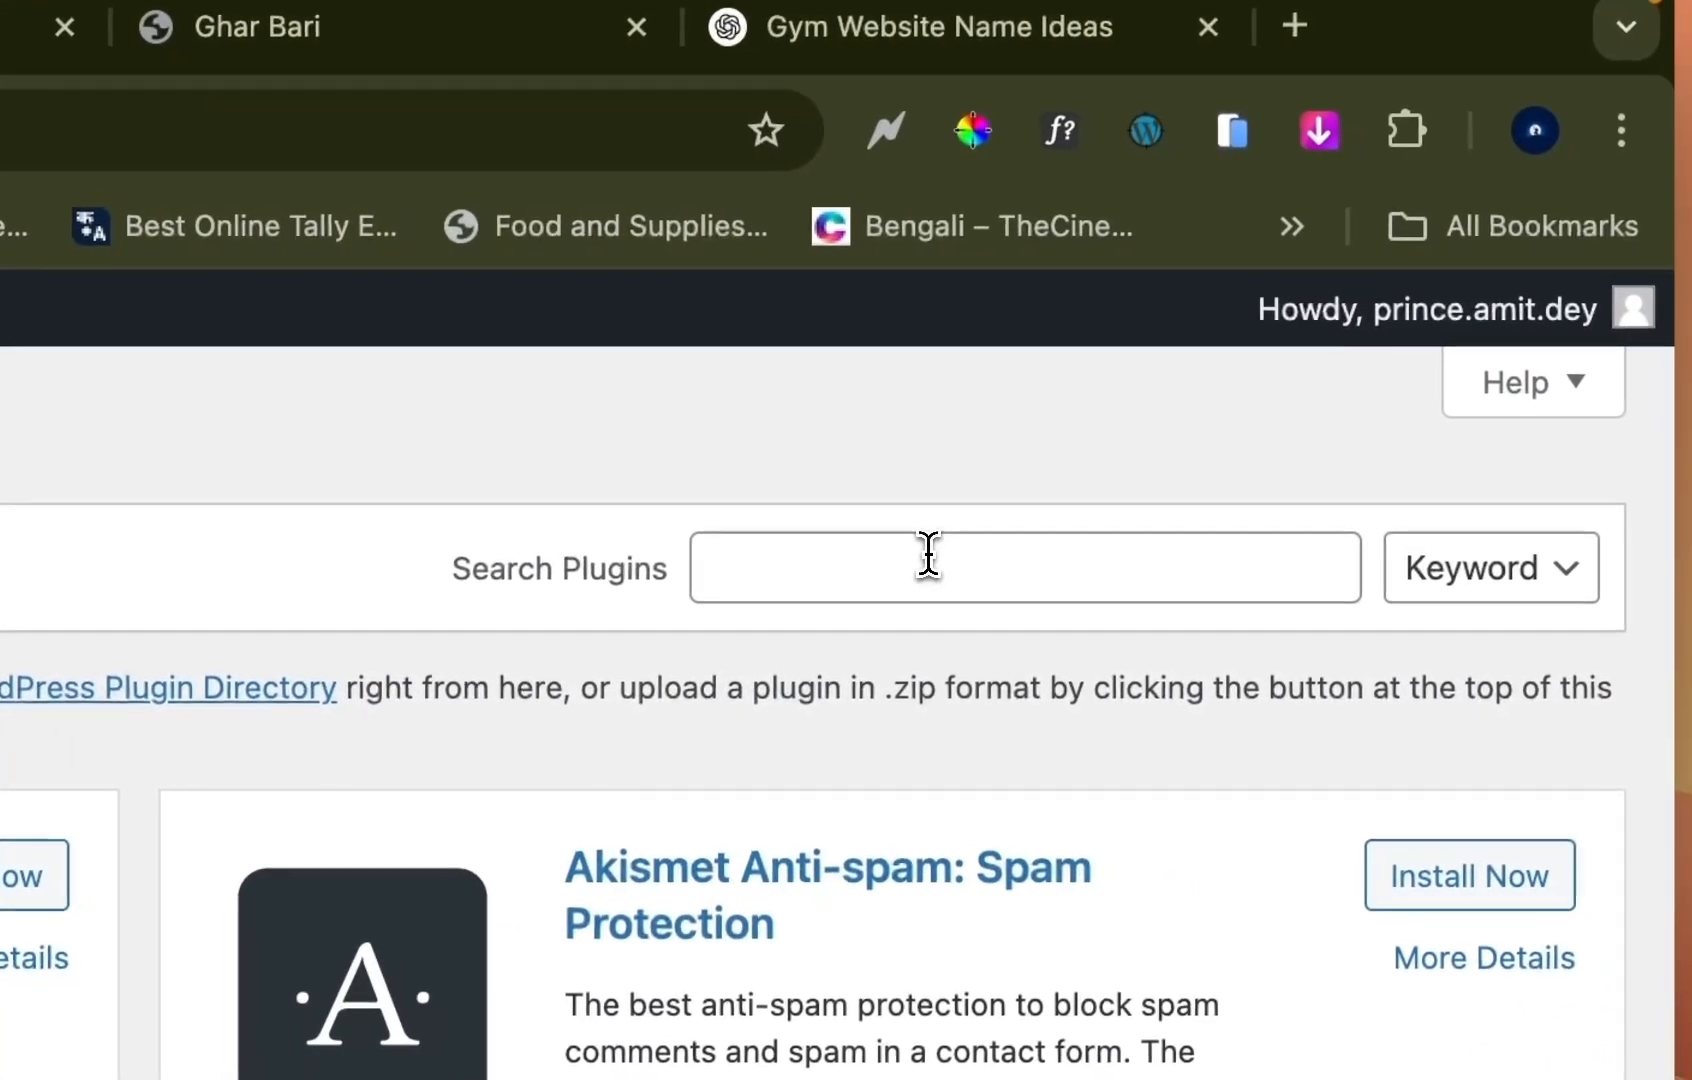
pyautogui.click(1296, 605)
pyautogui.write('star')
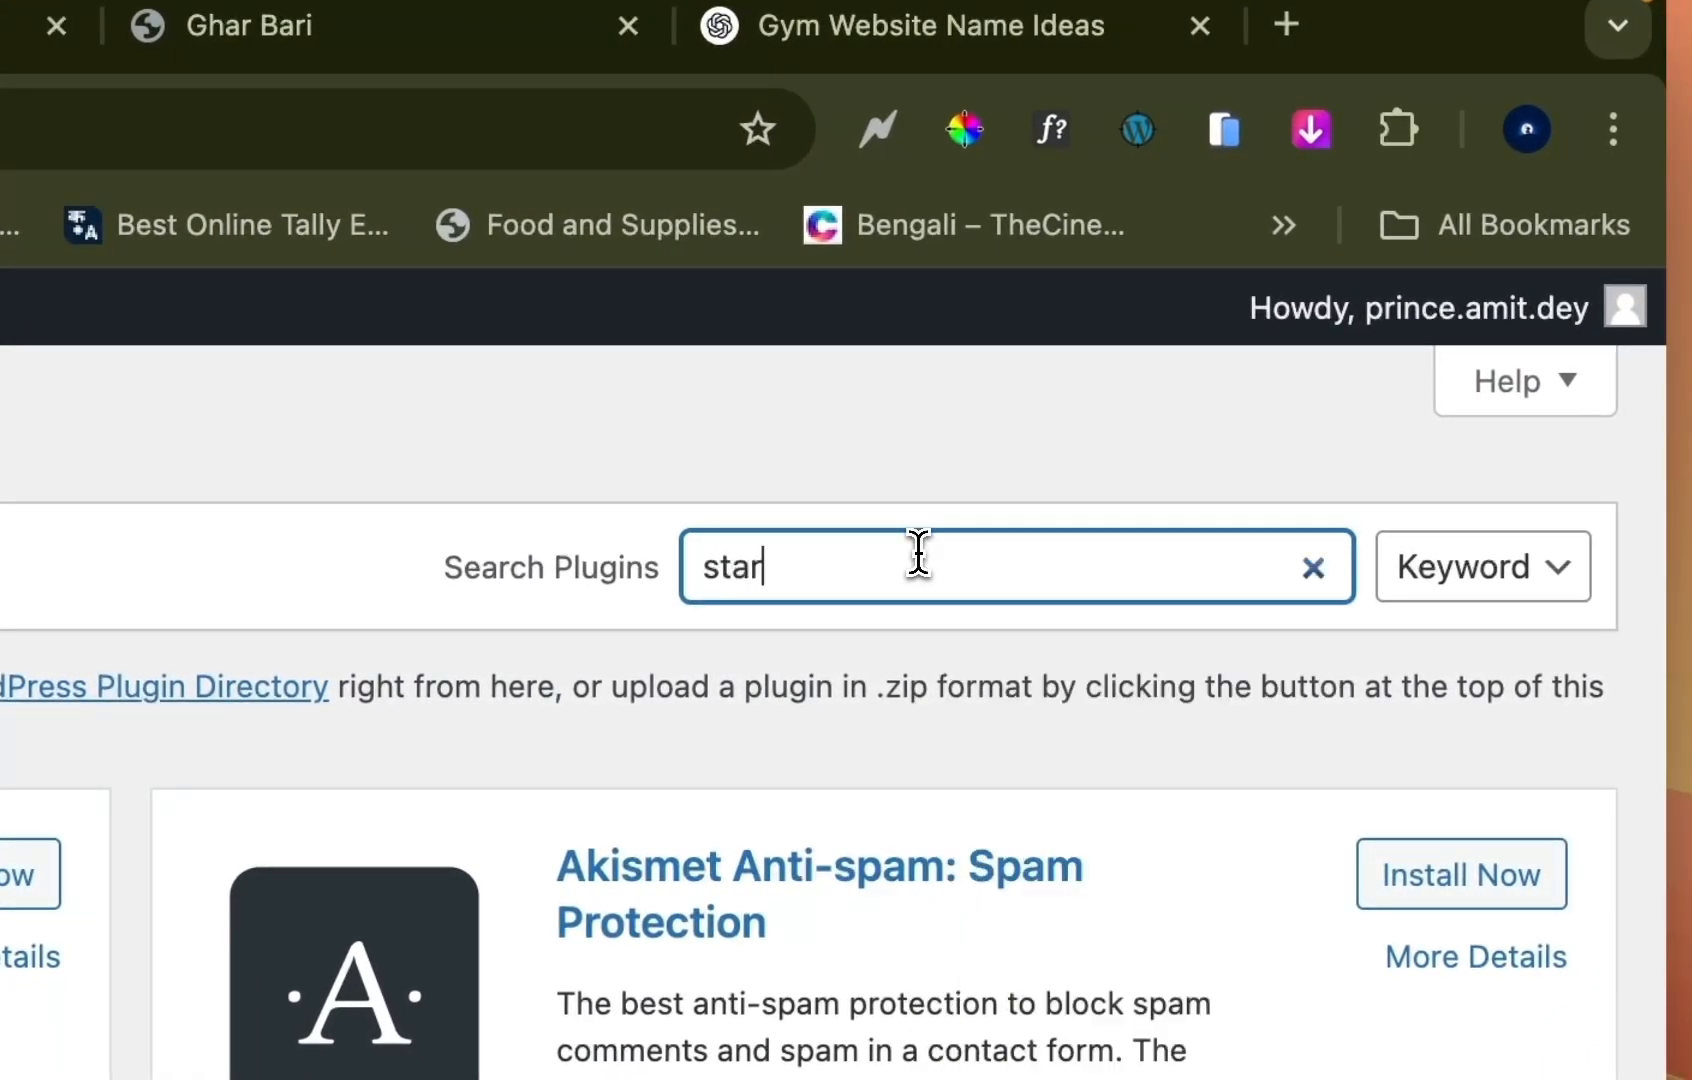
pyautogui.write('ter')
pyautogui.write(' temp')
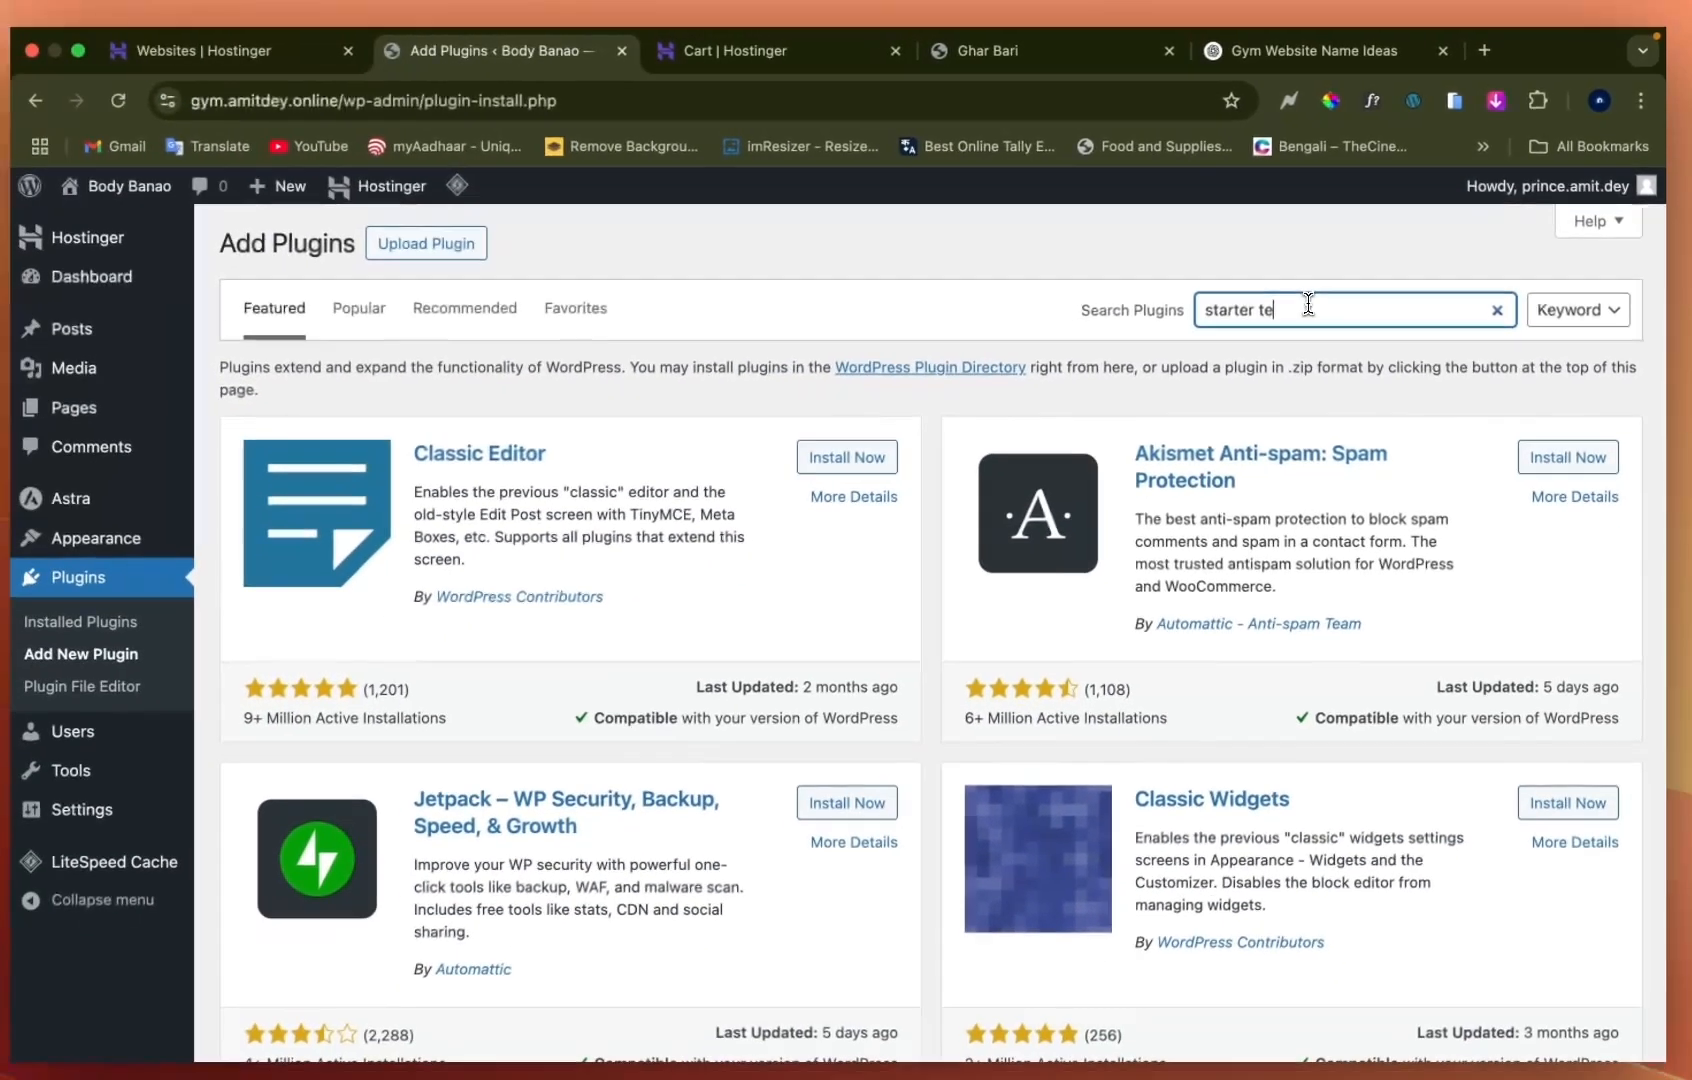
pyautogui.write('late')
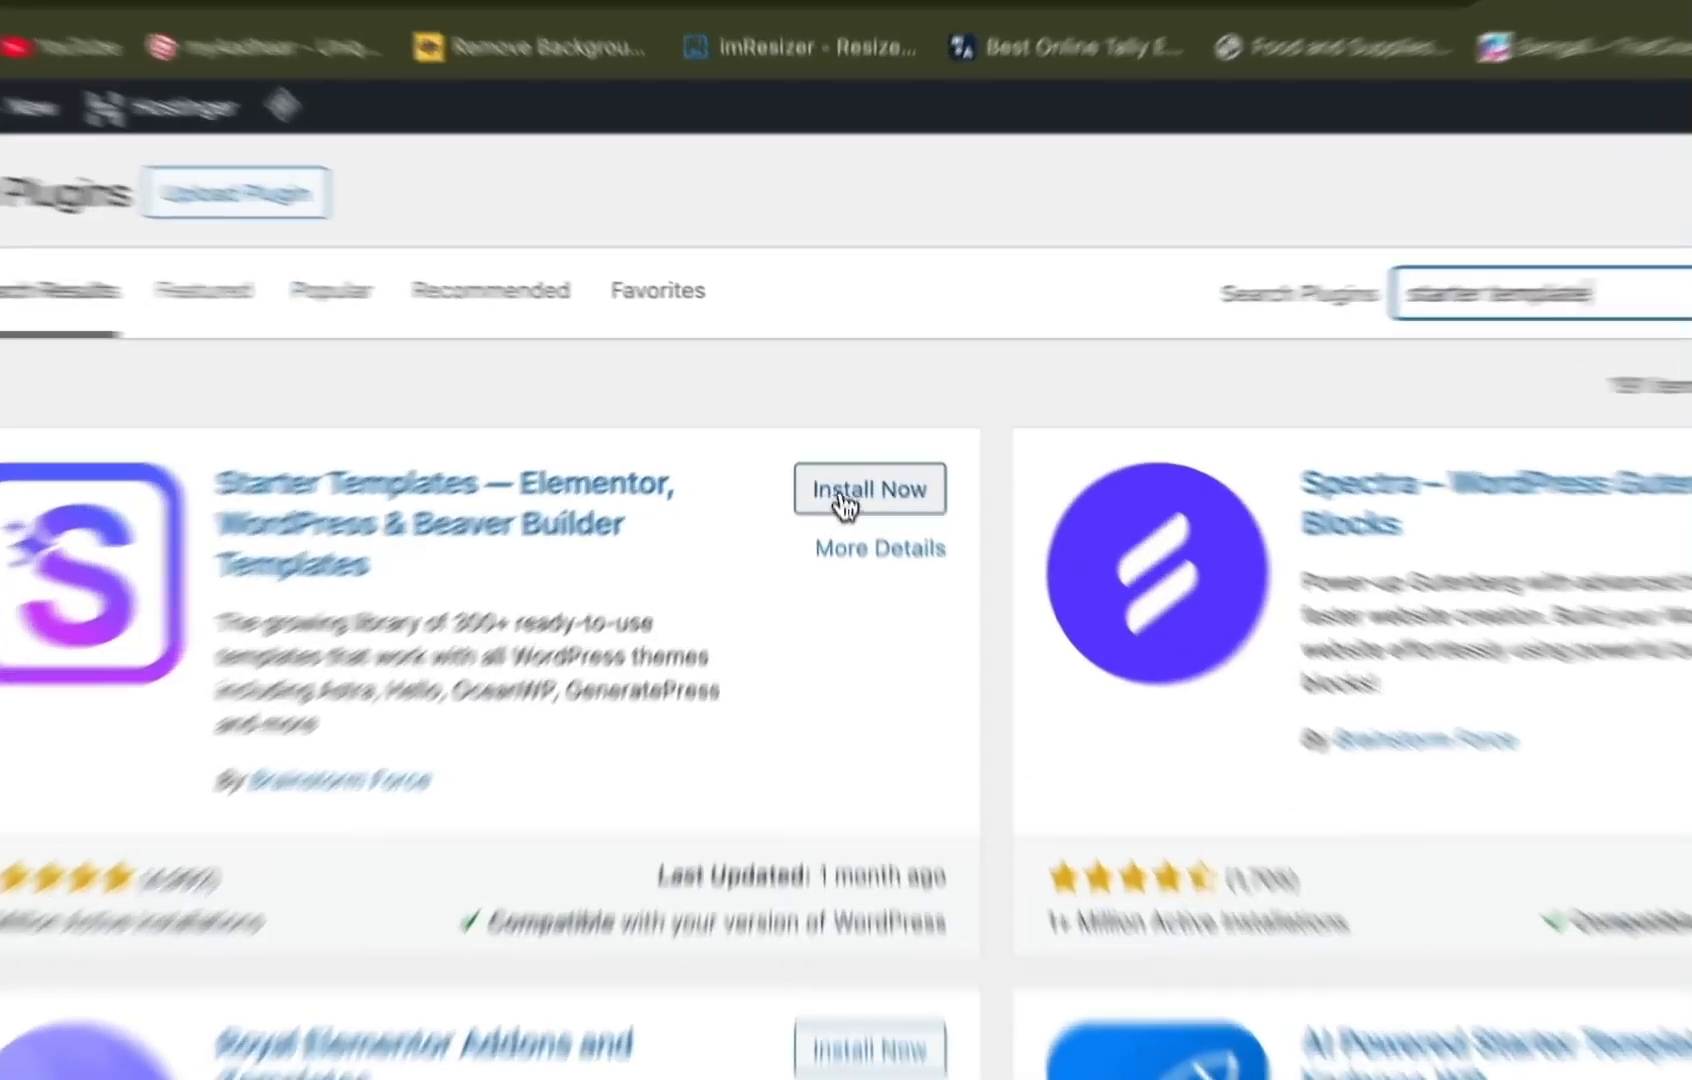
pyautogui.click(854, 437)
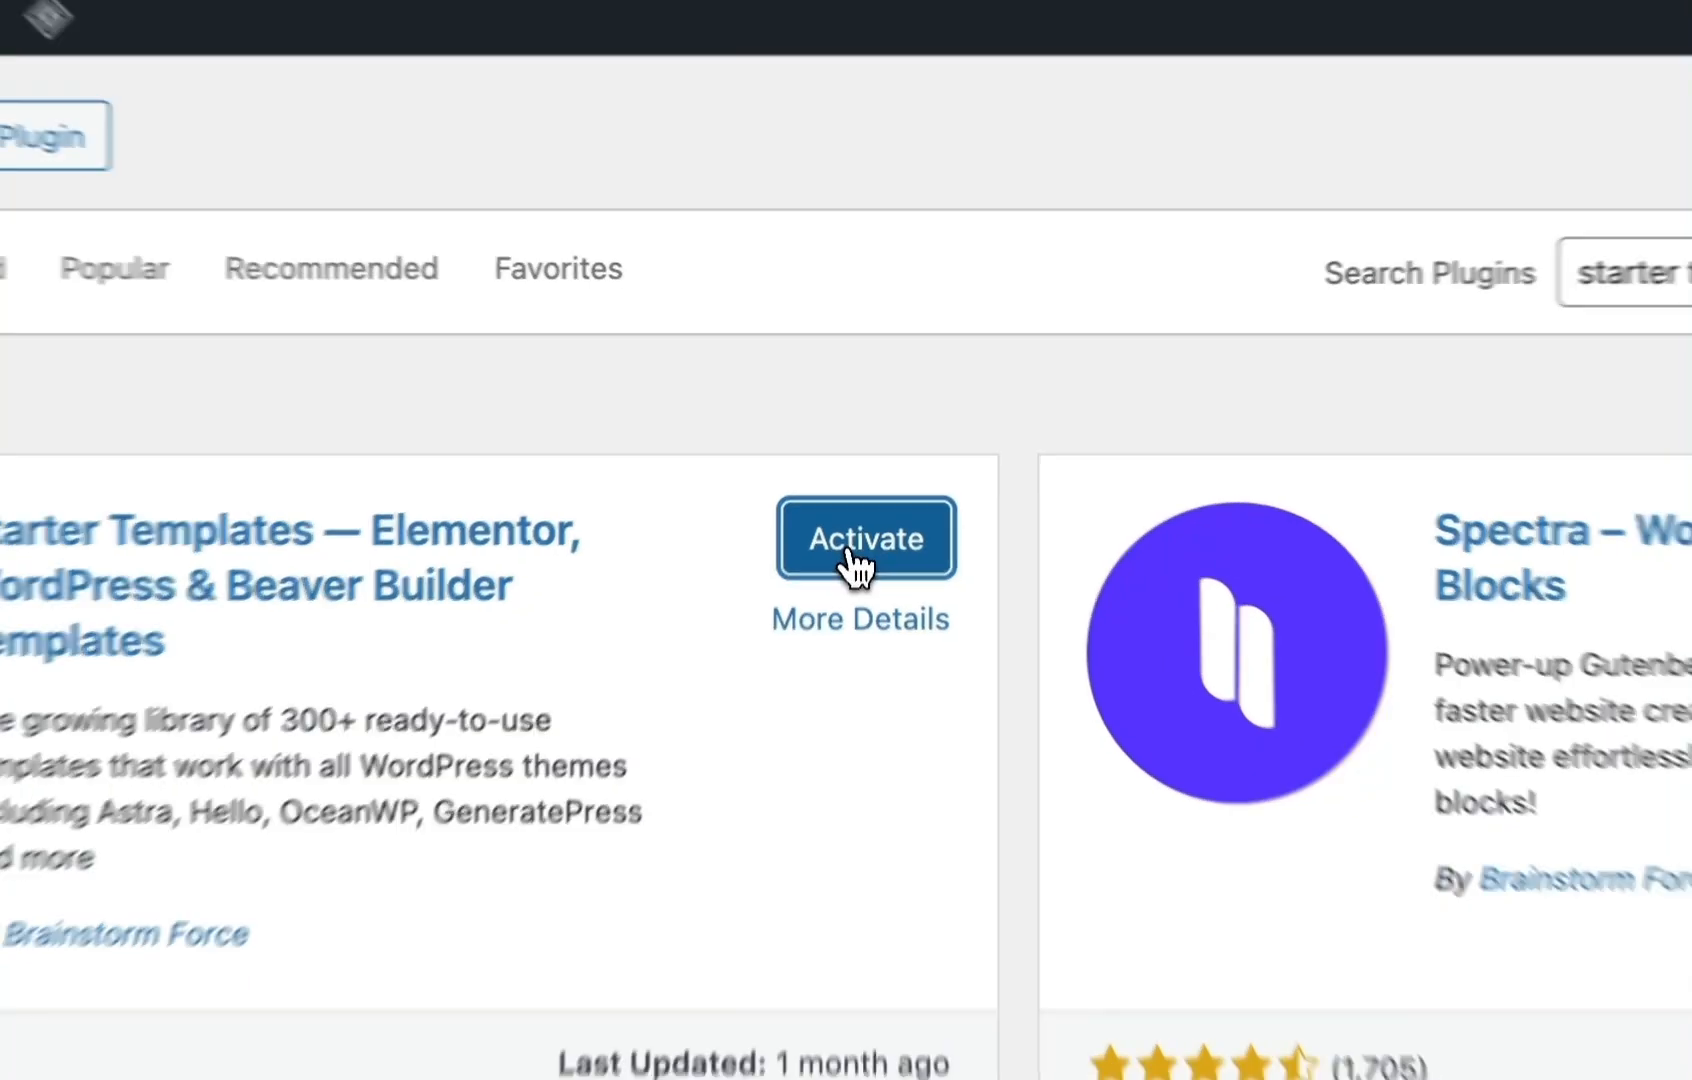
pyautogui.click(855, 568)
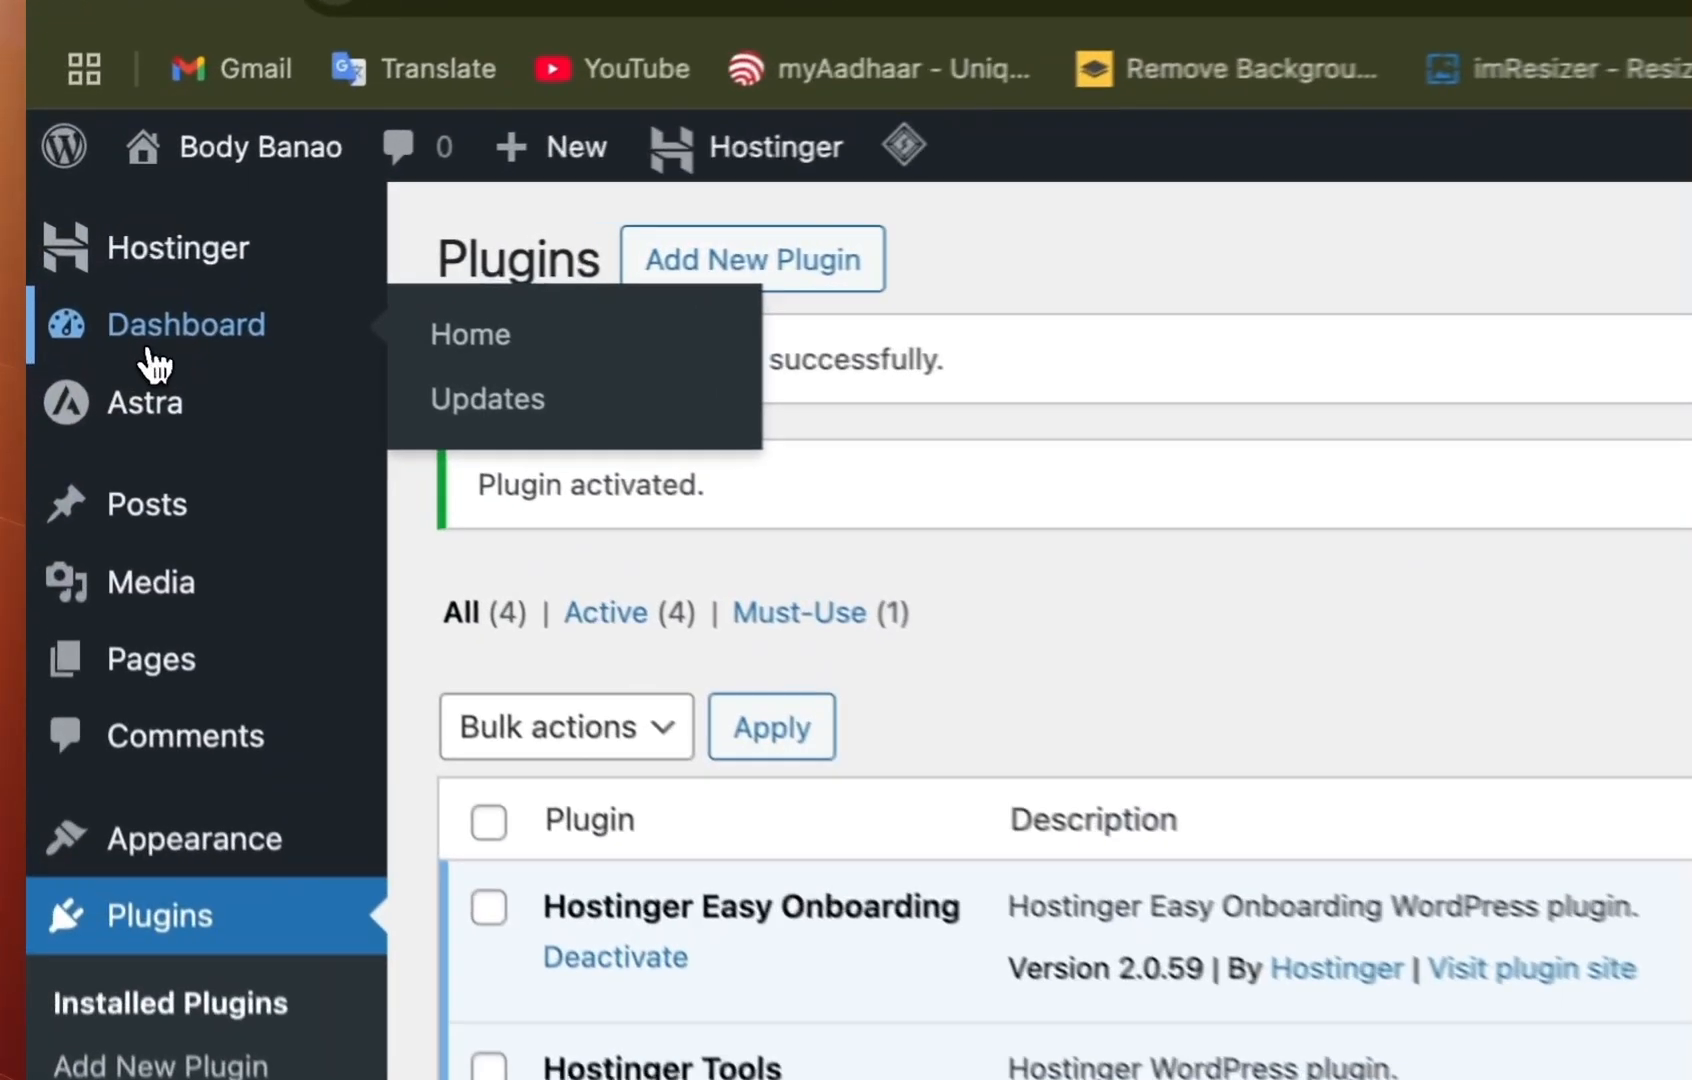
# Launch Starter Templates from the site's dashboard, choose the AI Website Builder and connect the ZipWP account to the site
pyautogui.click(100, 270)
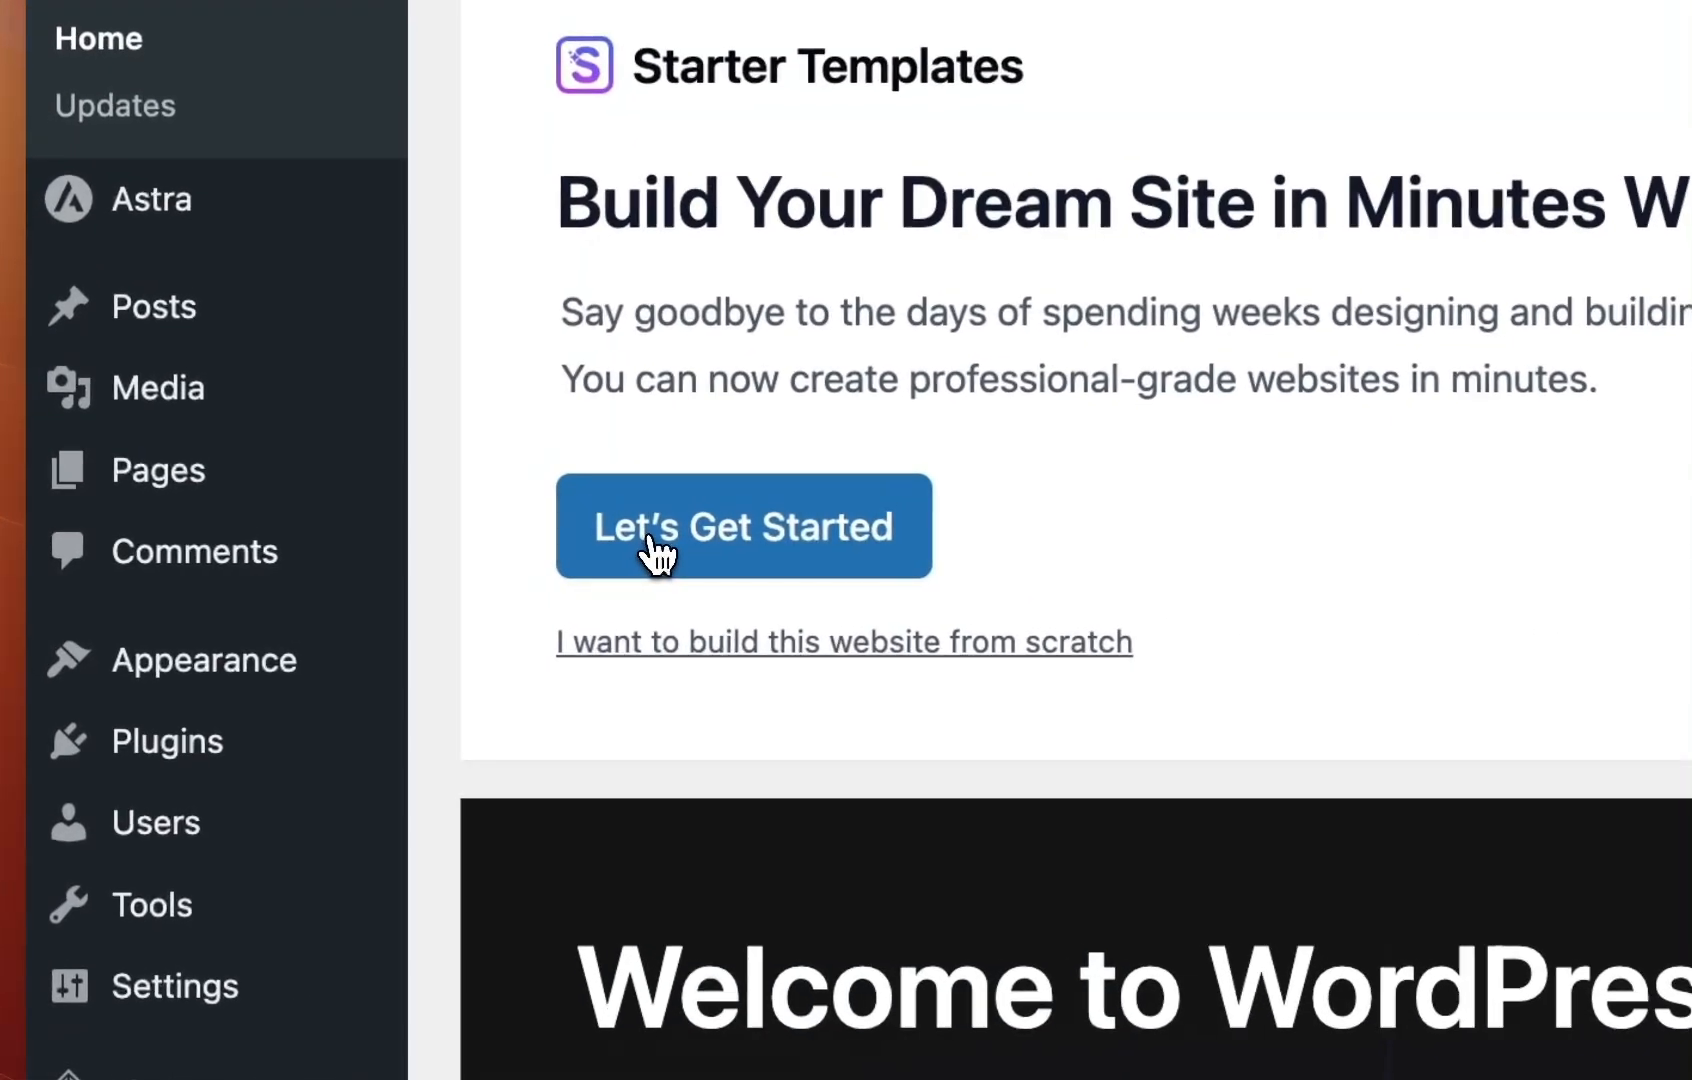
pyautogui.click(710, 555)
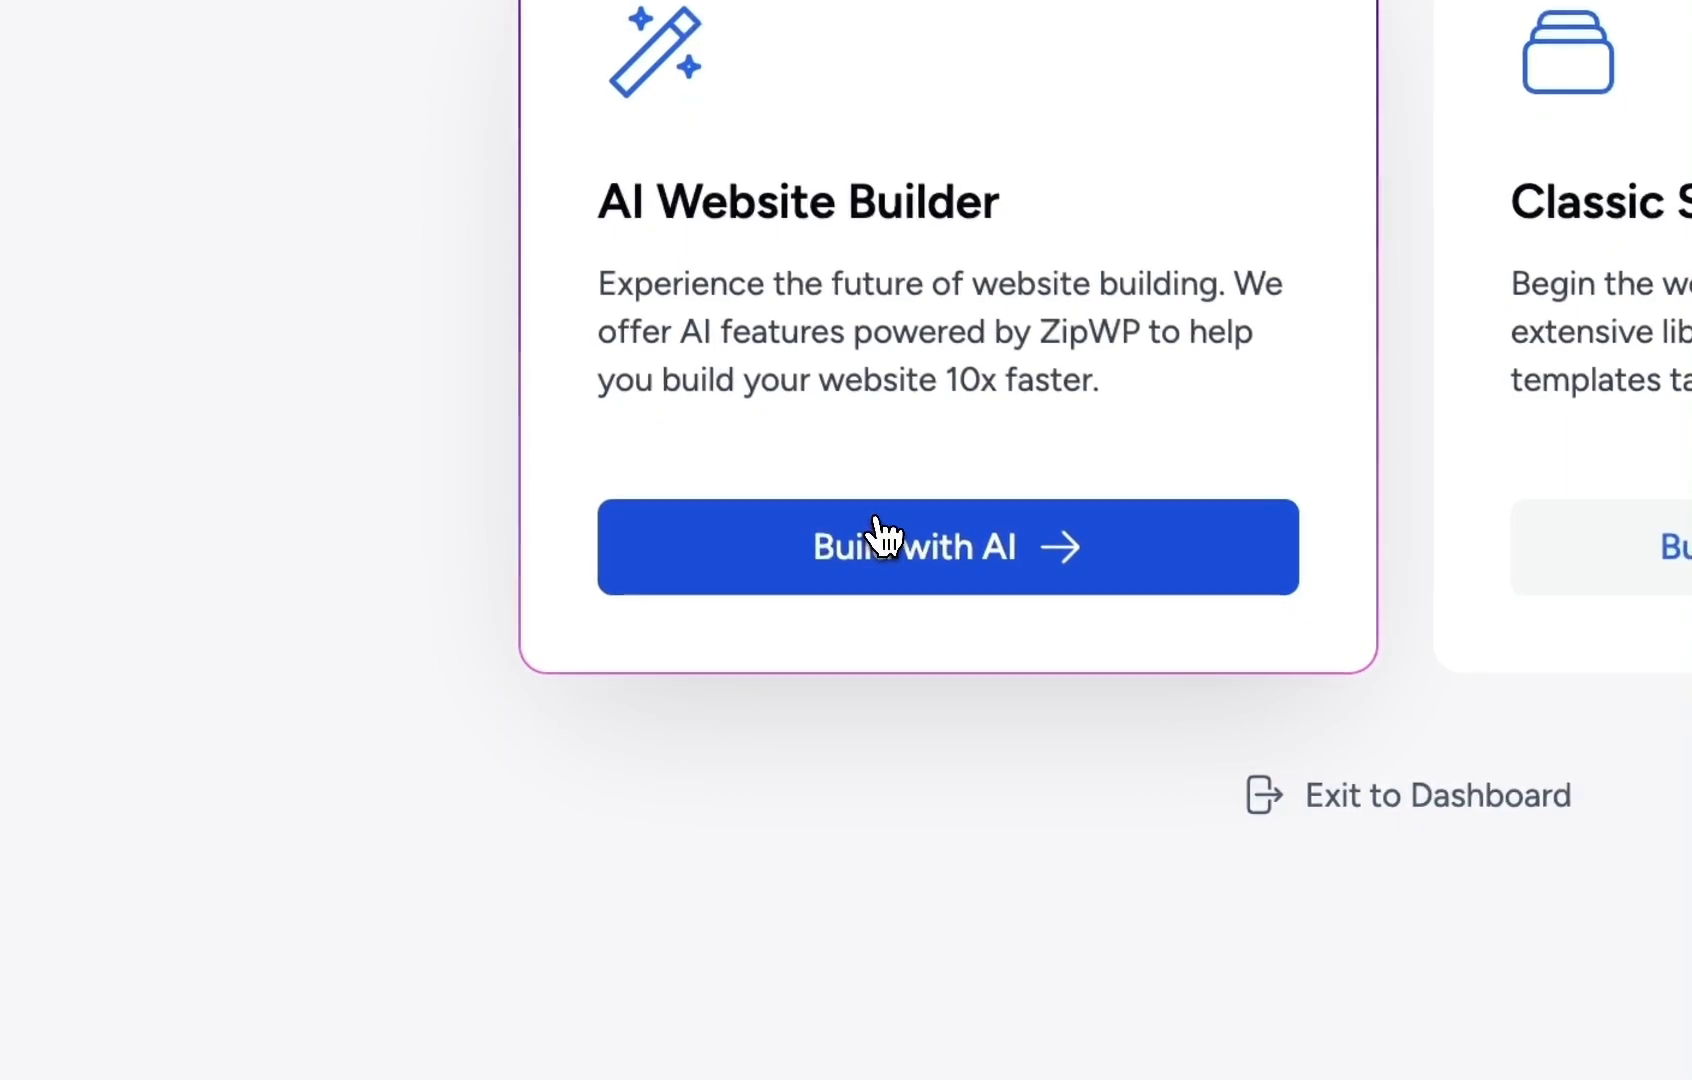
pyautogui.click(876, 520)
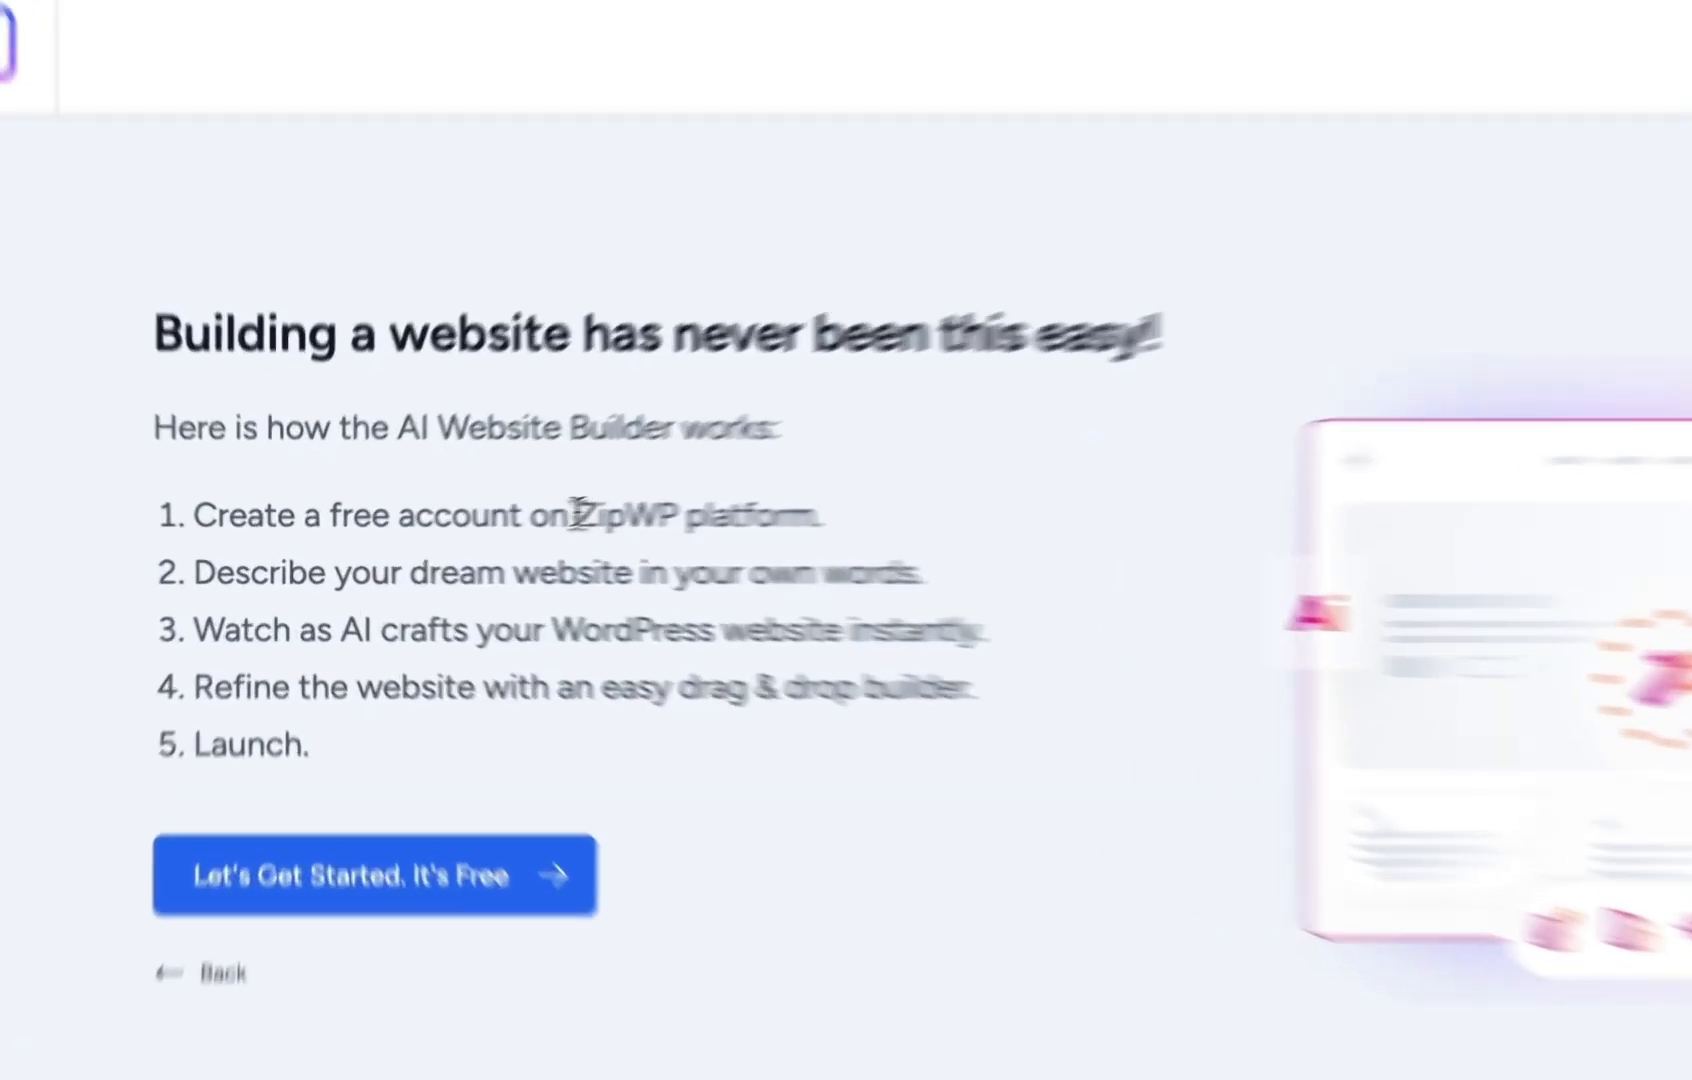
pyautogui.moveTo(482, 528); pyautogui.dragTo(553, 528)
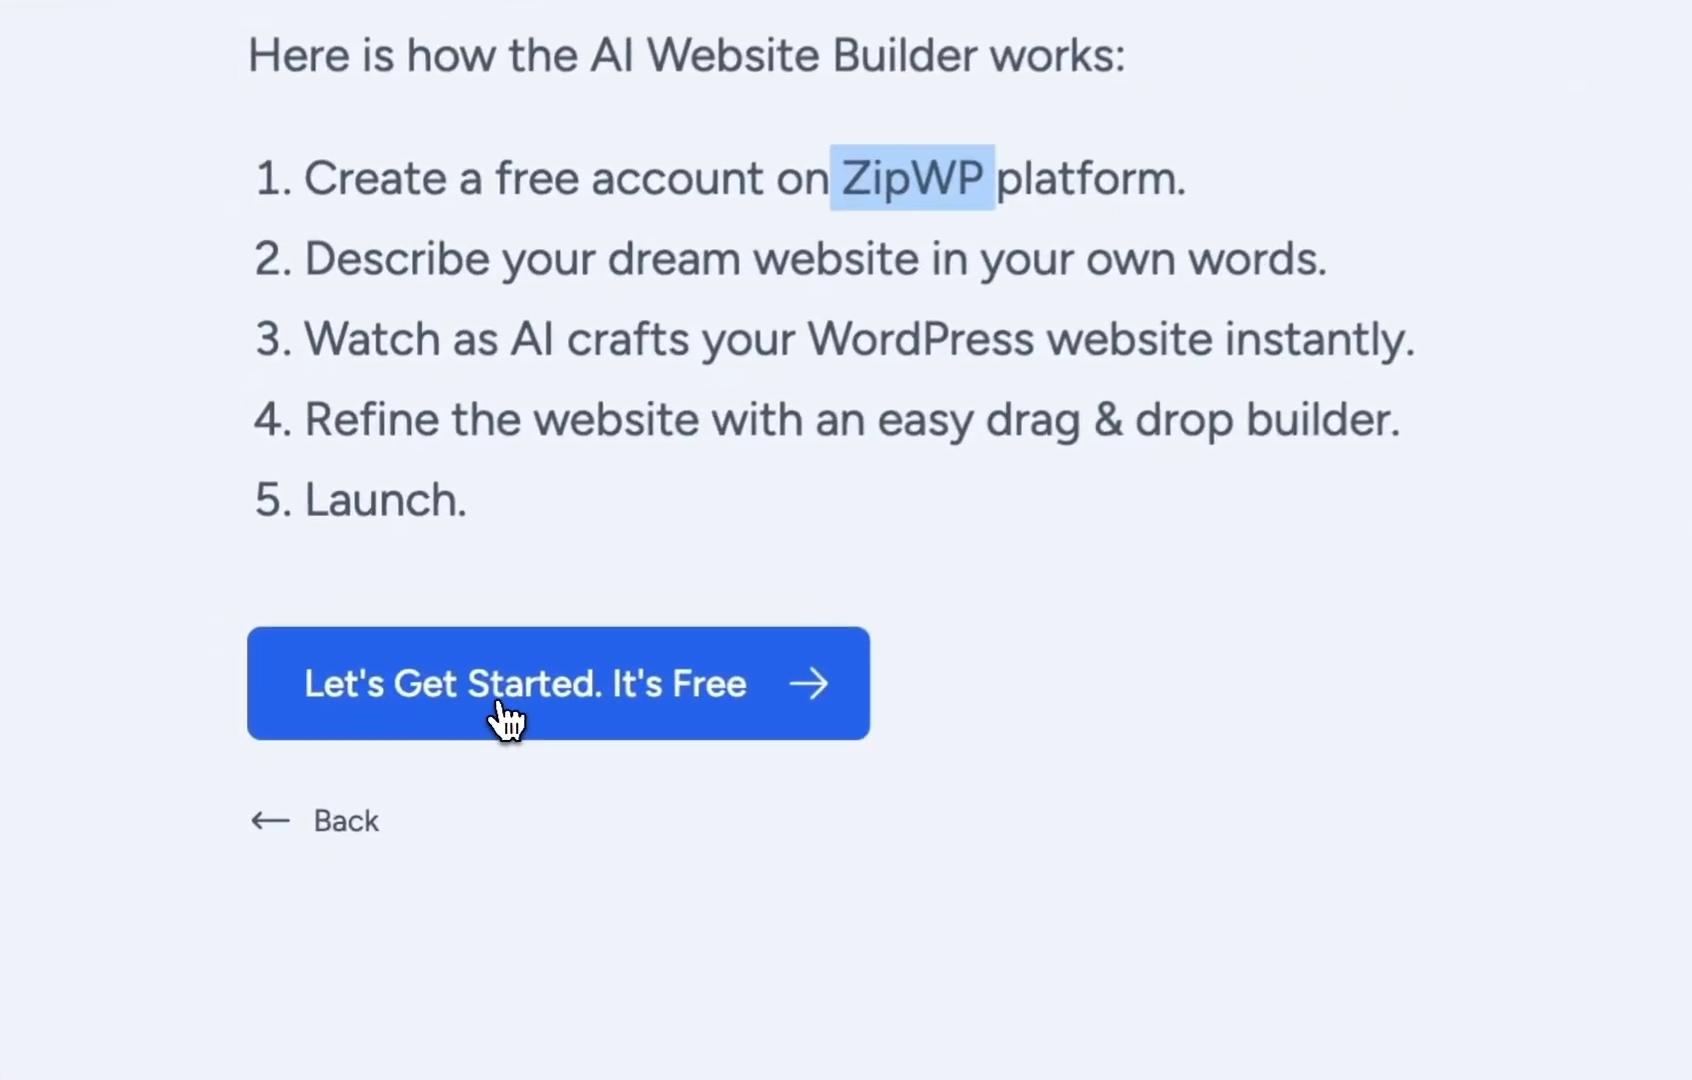
pyautogui.click(323, 783)
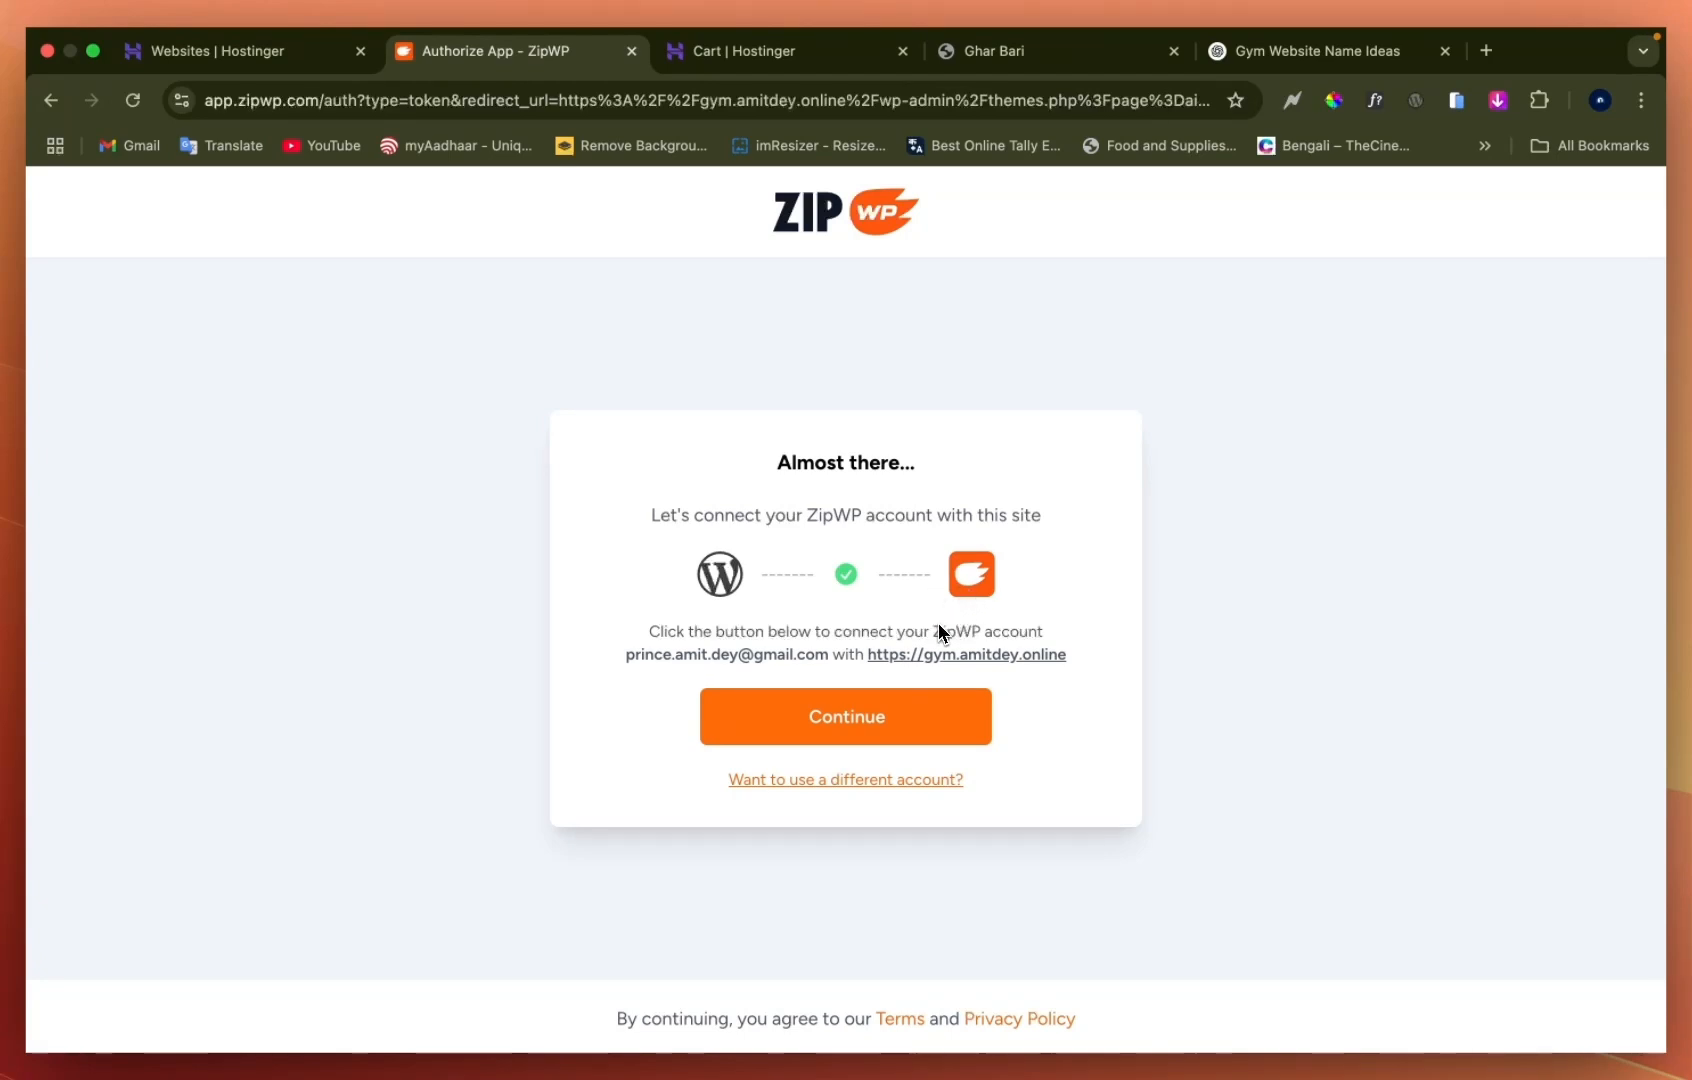
pyautogui.click(831, 733)
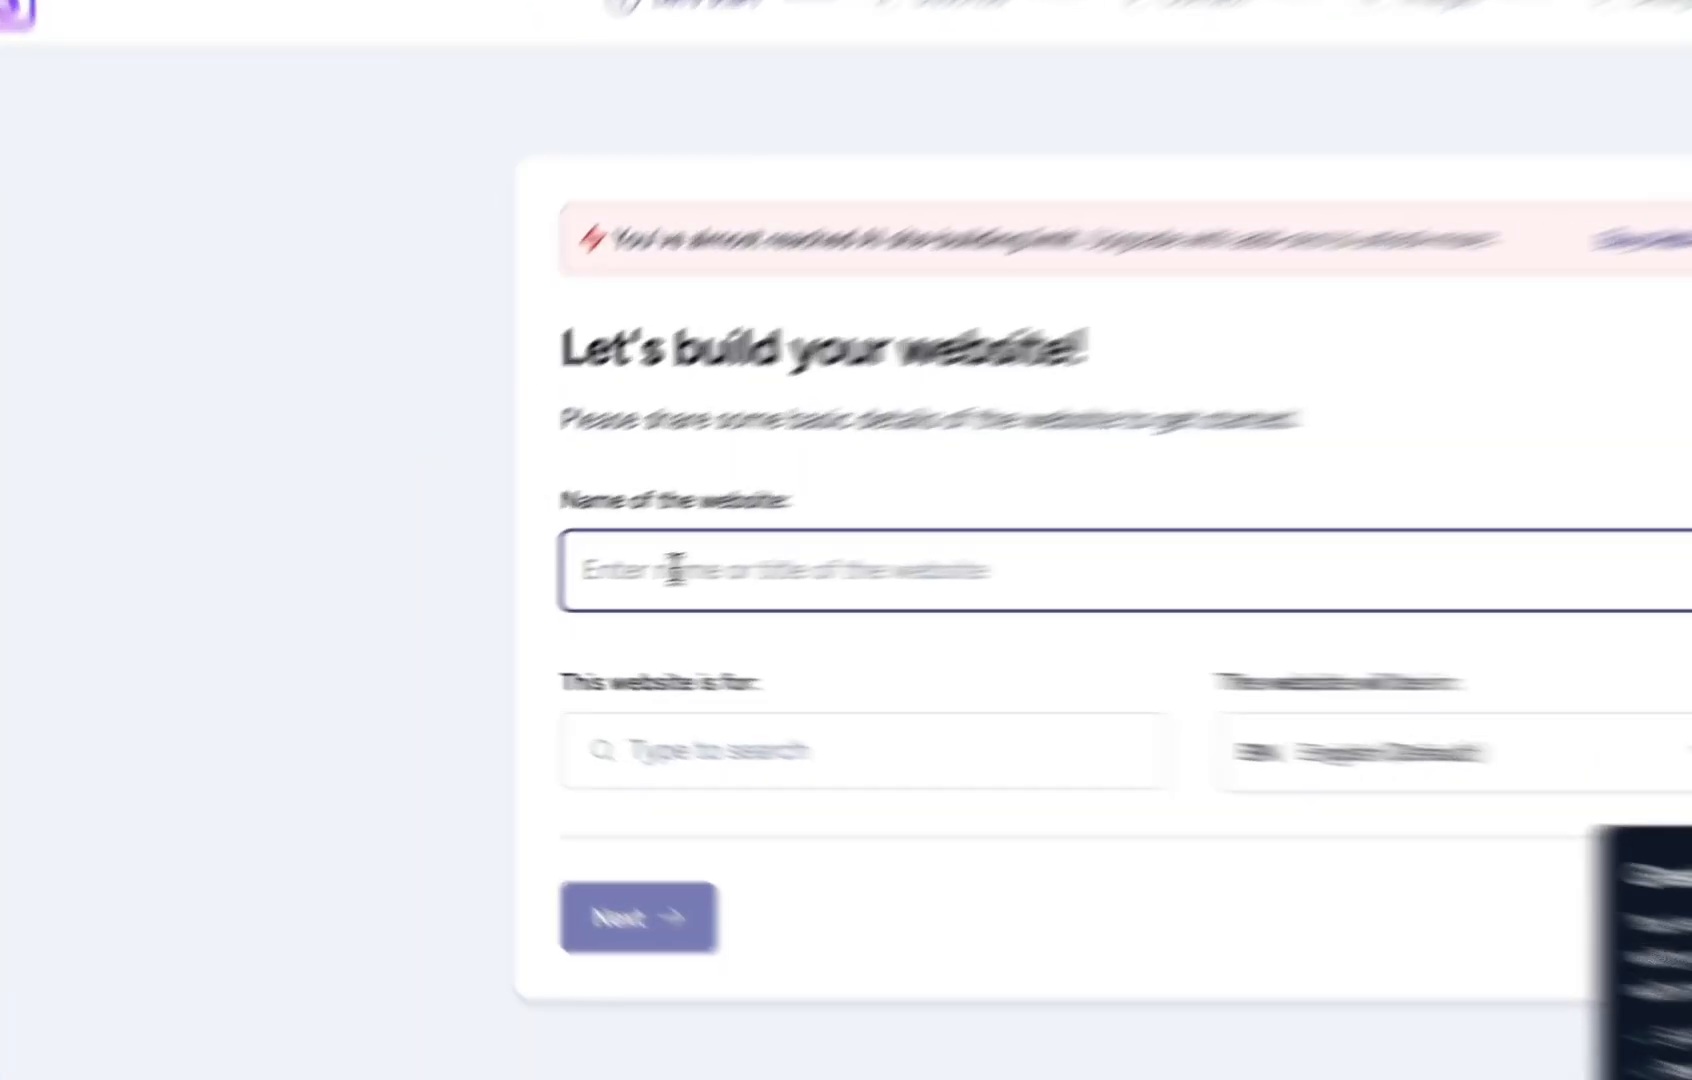
# Enter Body Banao as the website name, set its category to Gym and continue to the description stage
pyautogui.click(517, 592)
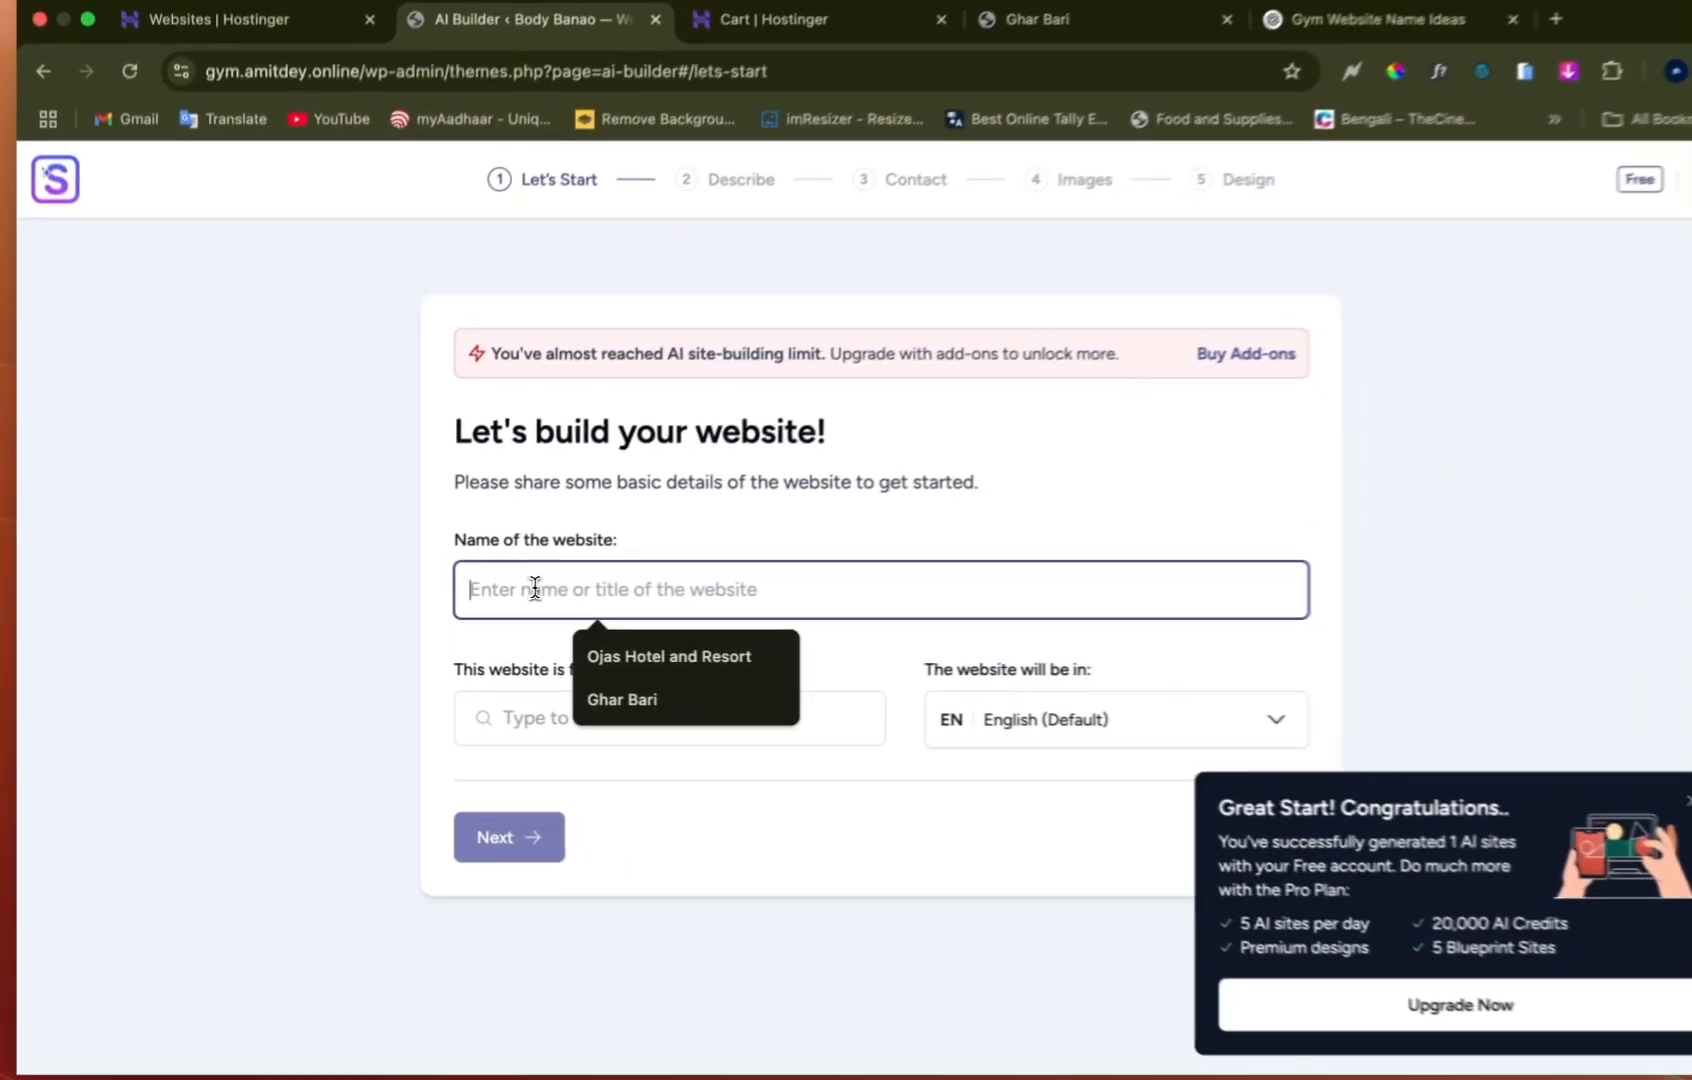
pyautogui.write('Body Banao')
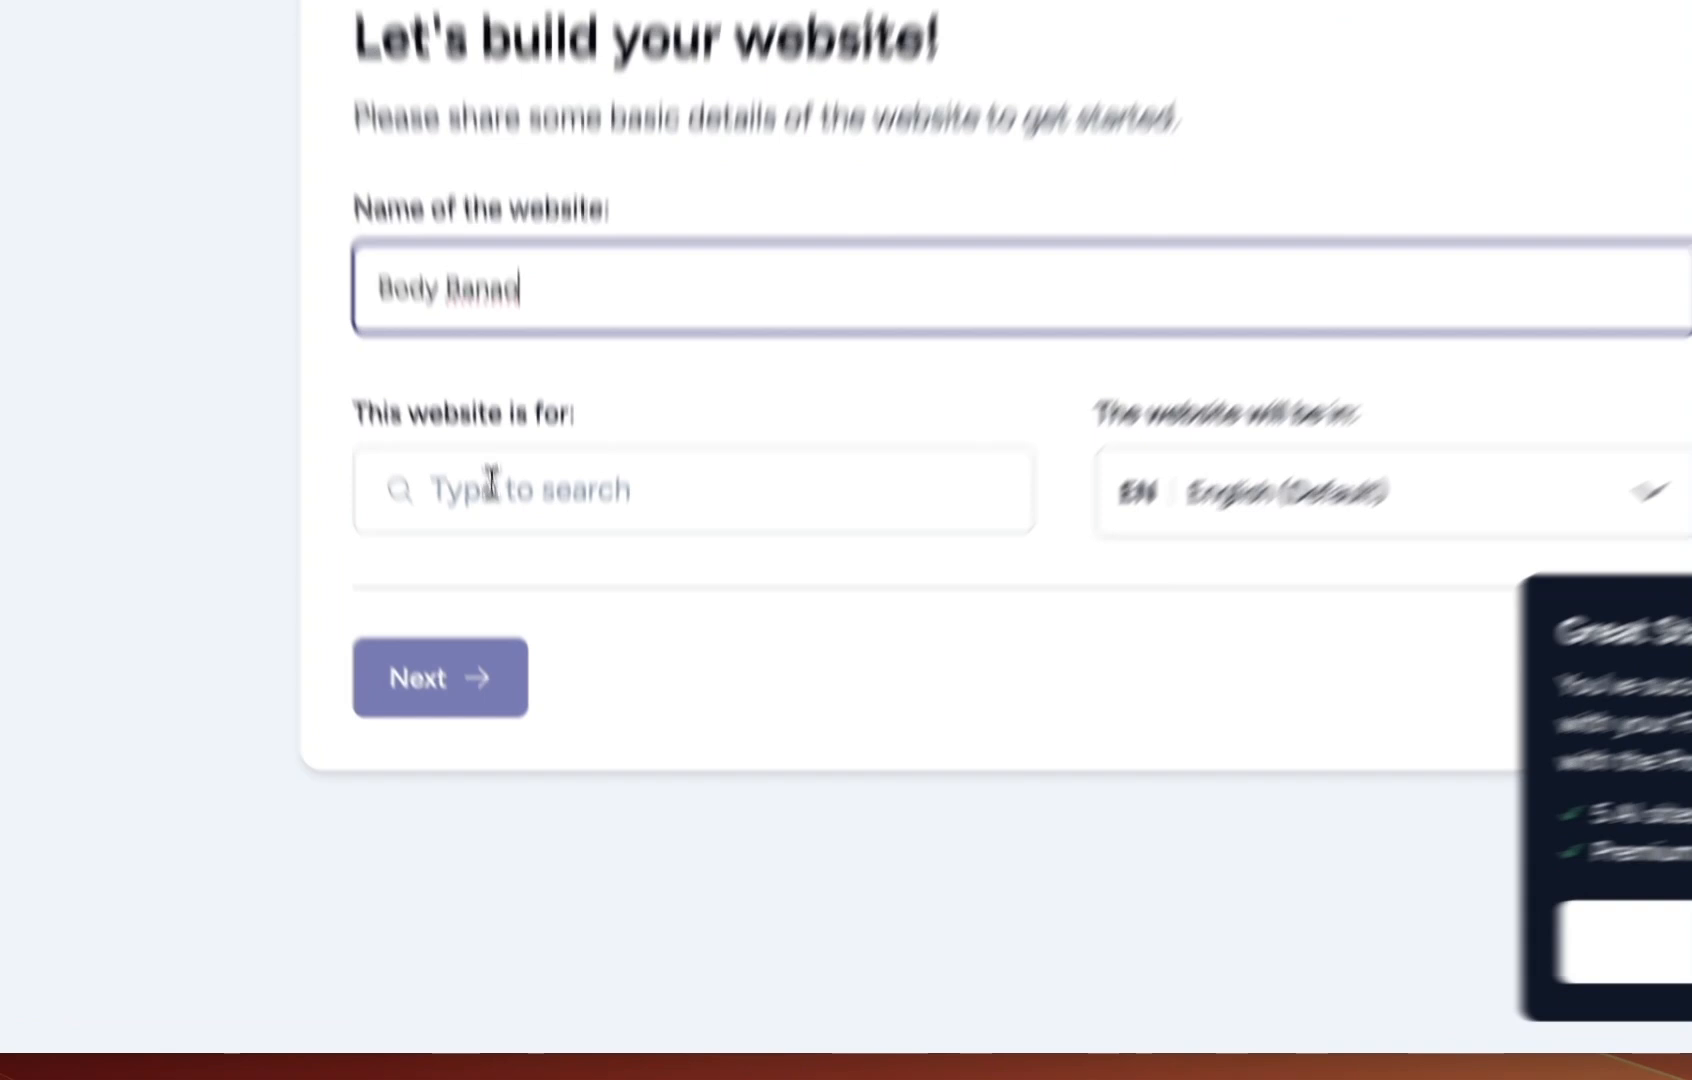
pyautogui.click(505, 713)
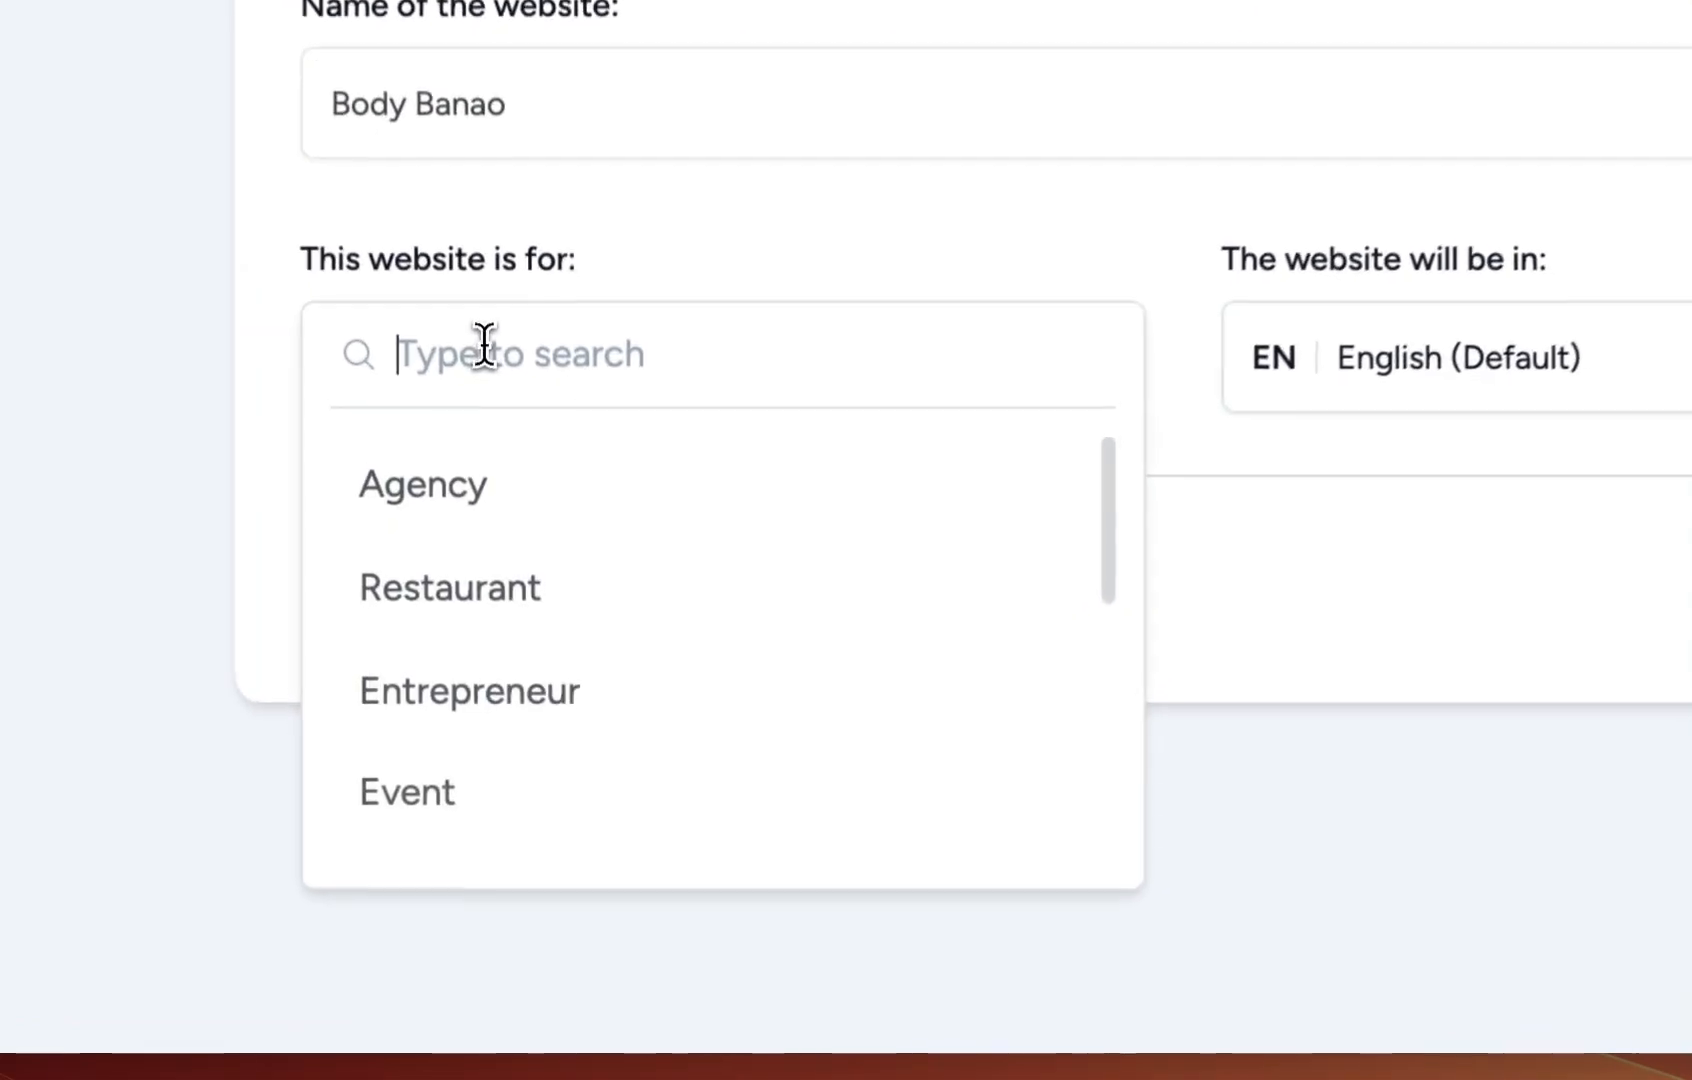
pyautogui.scroll(-5, 483, 690)
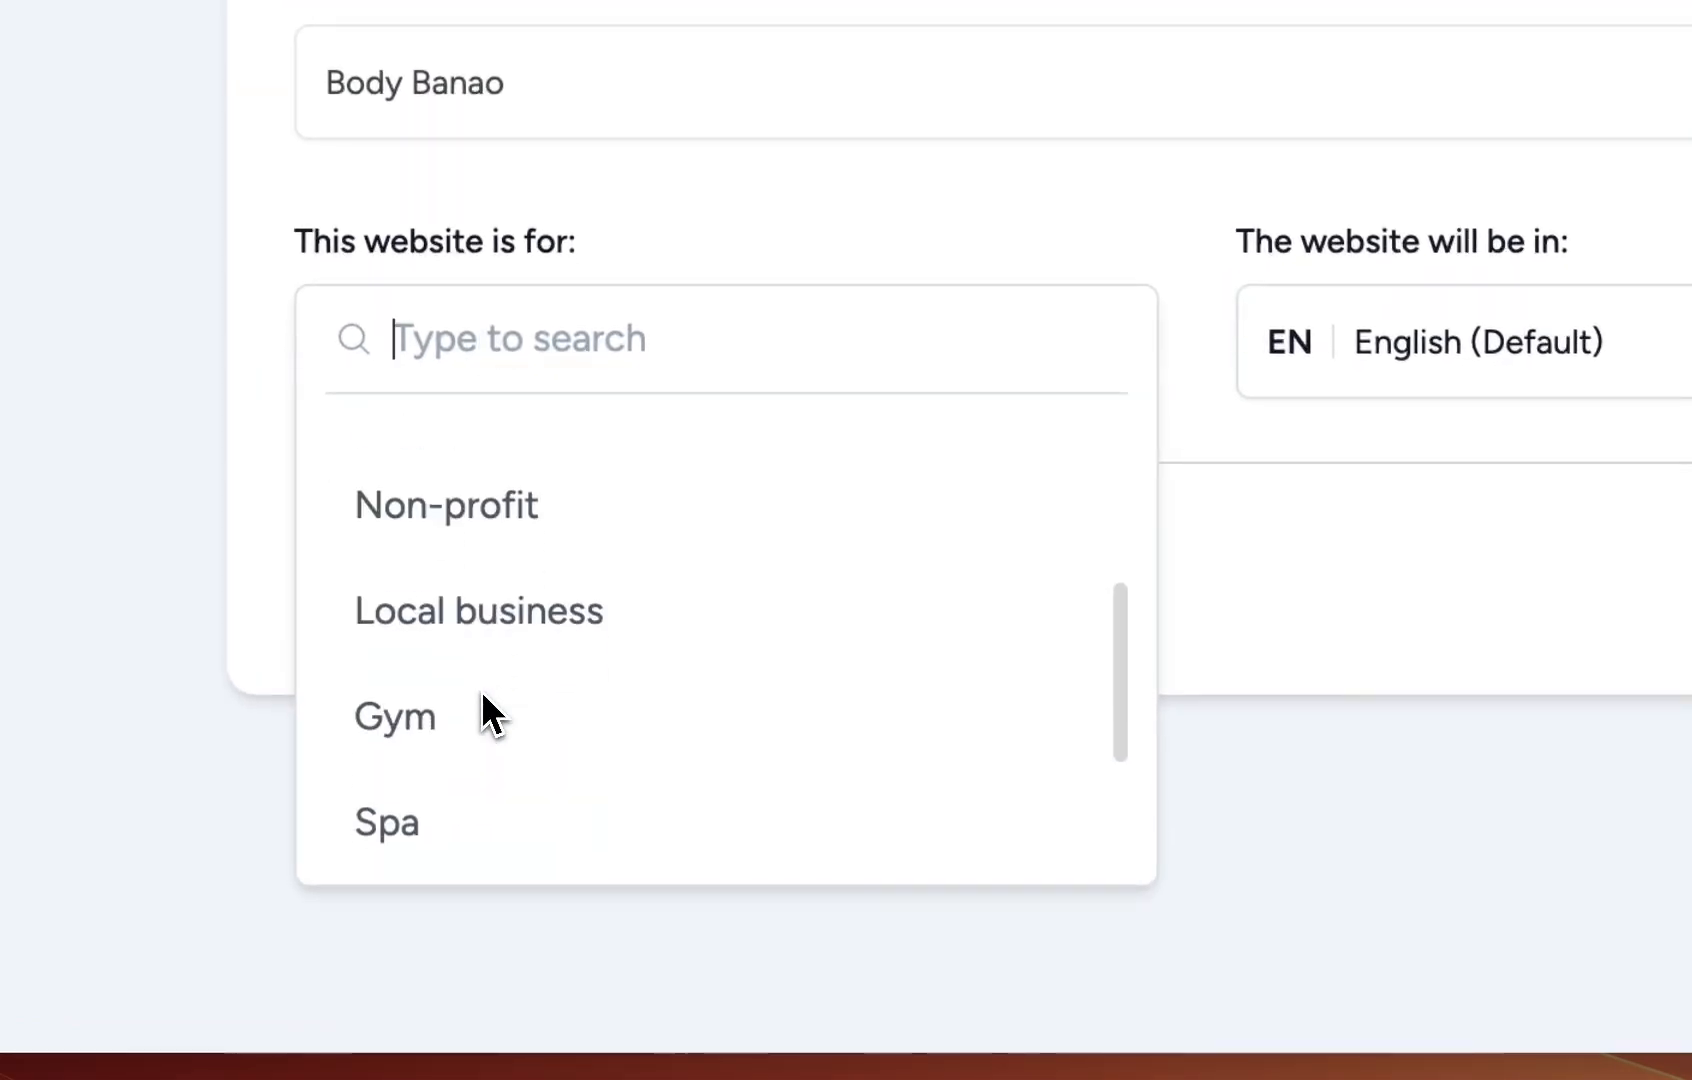
pyautogui.click(481, 712)
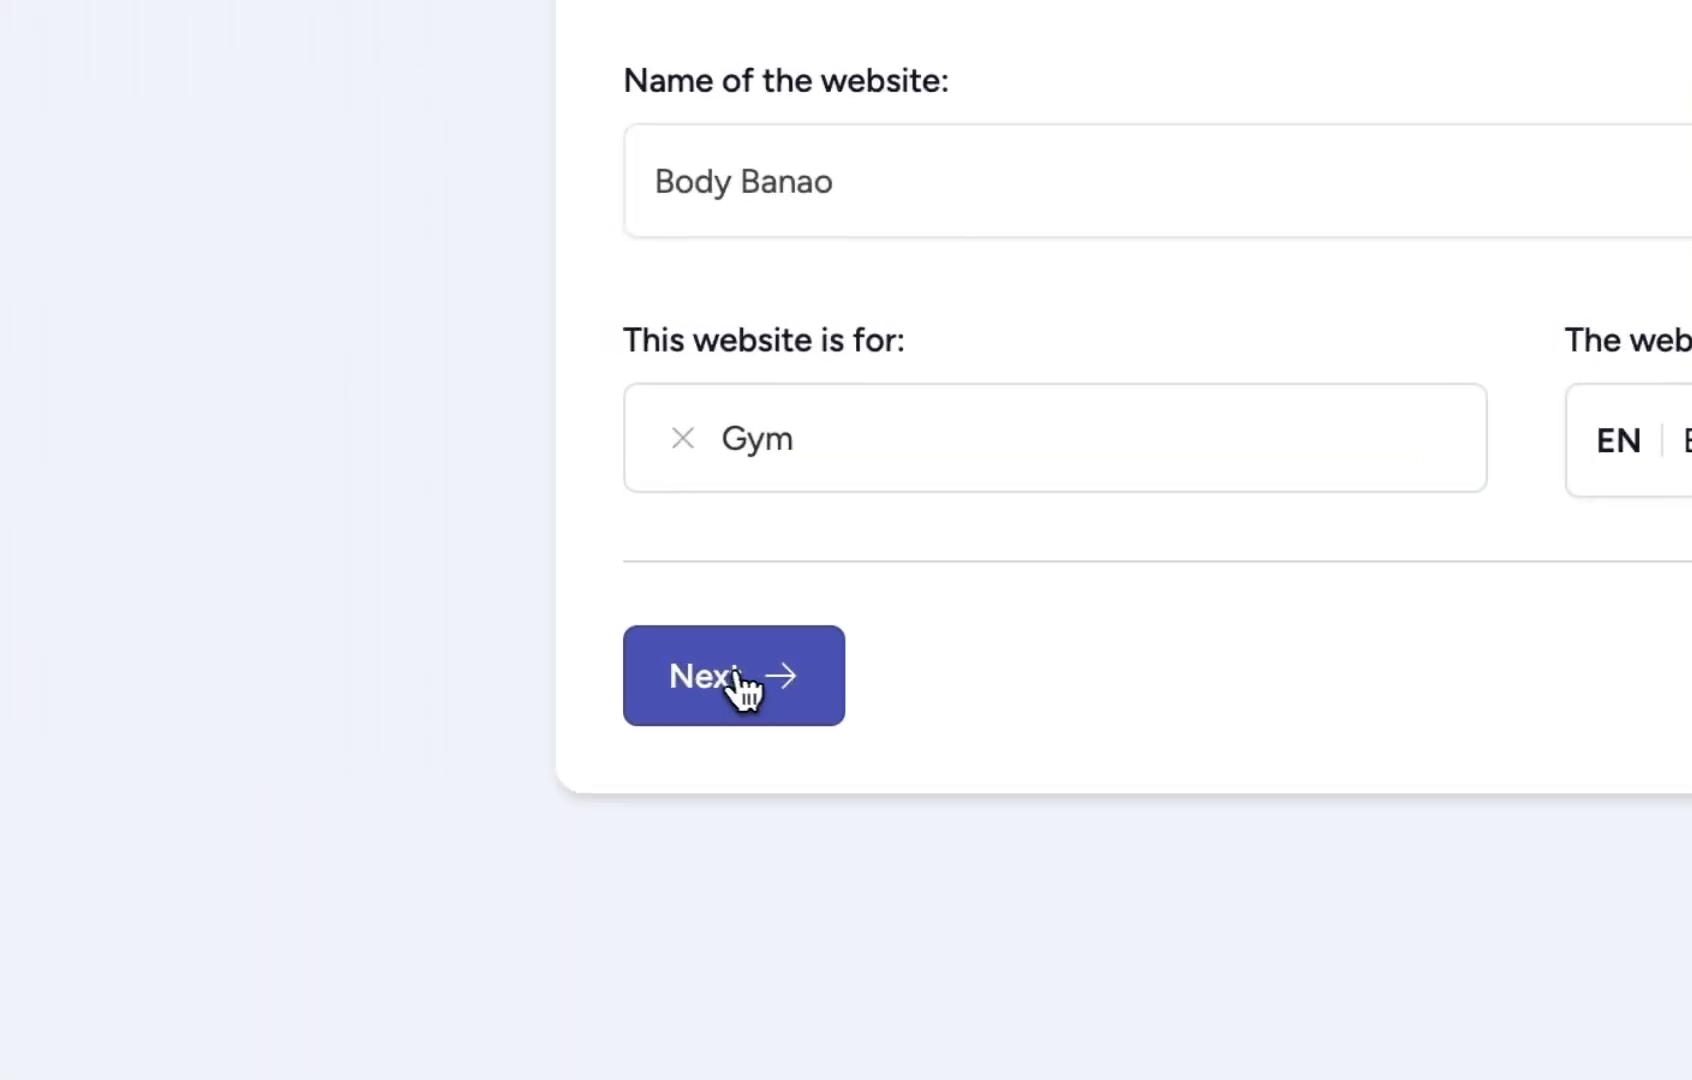
pyautogui.click(738, 676)
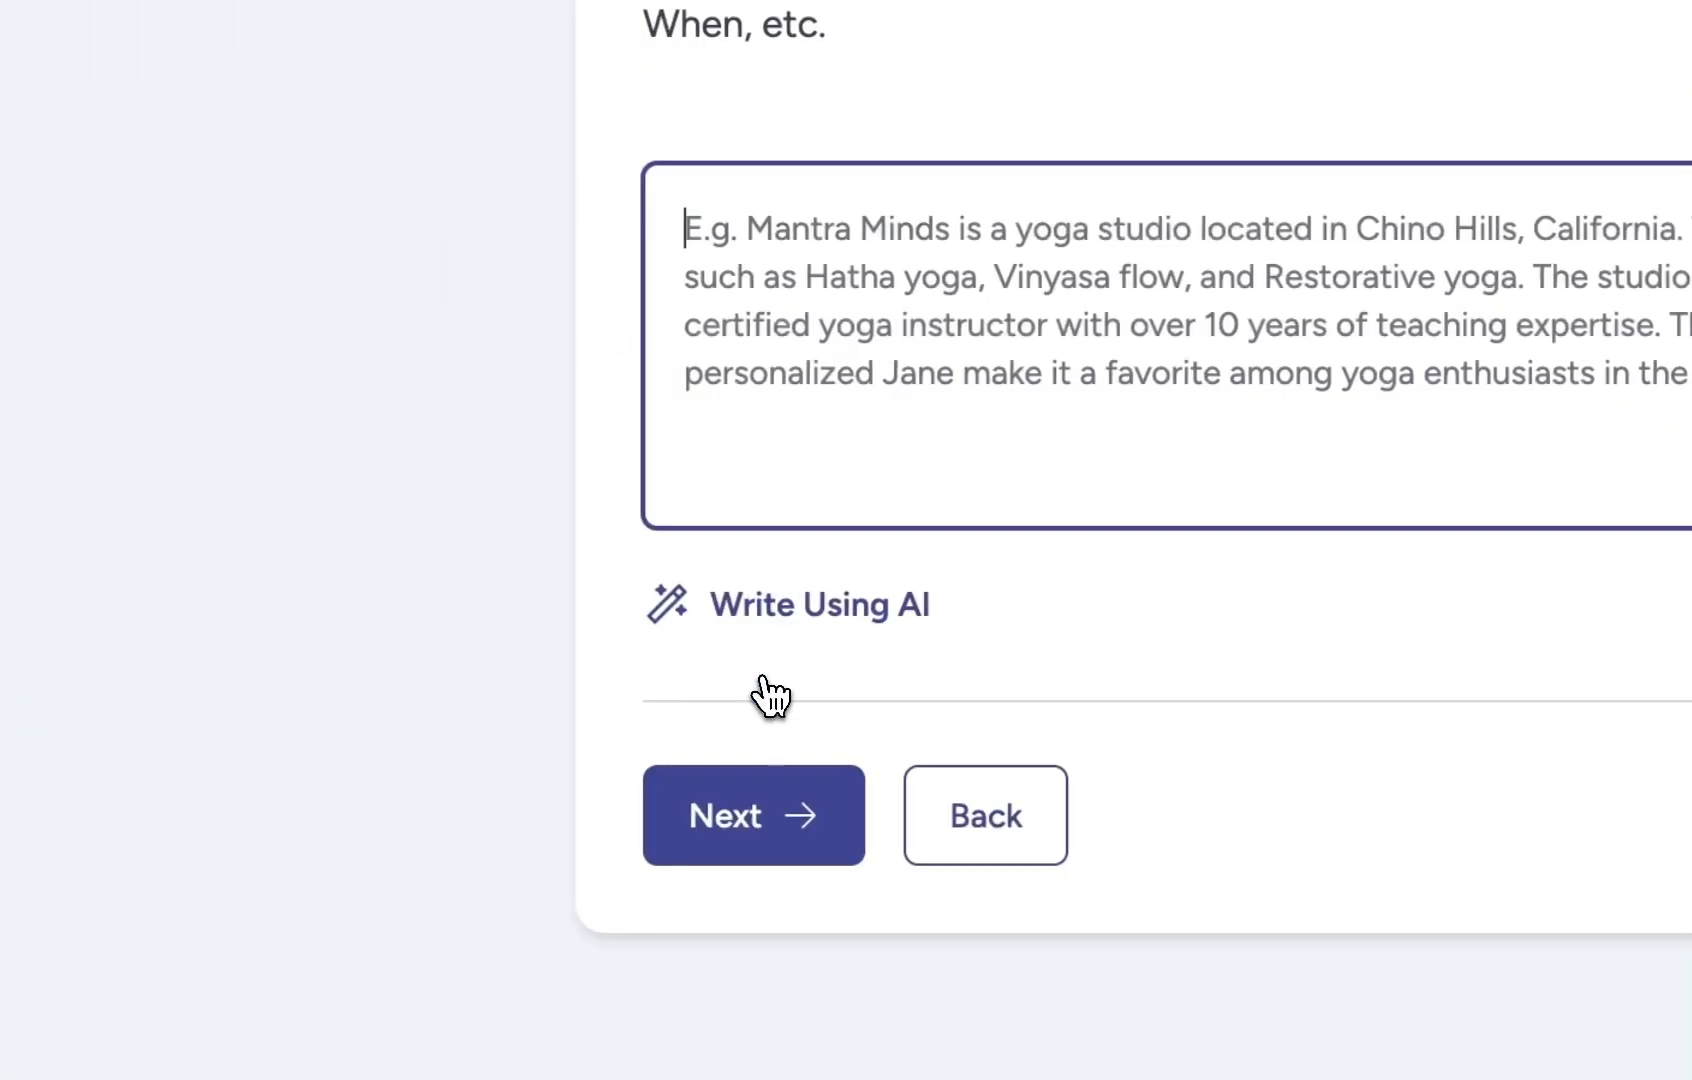
pyautogui.click(961, 311)
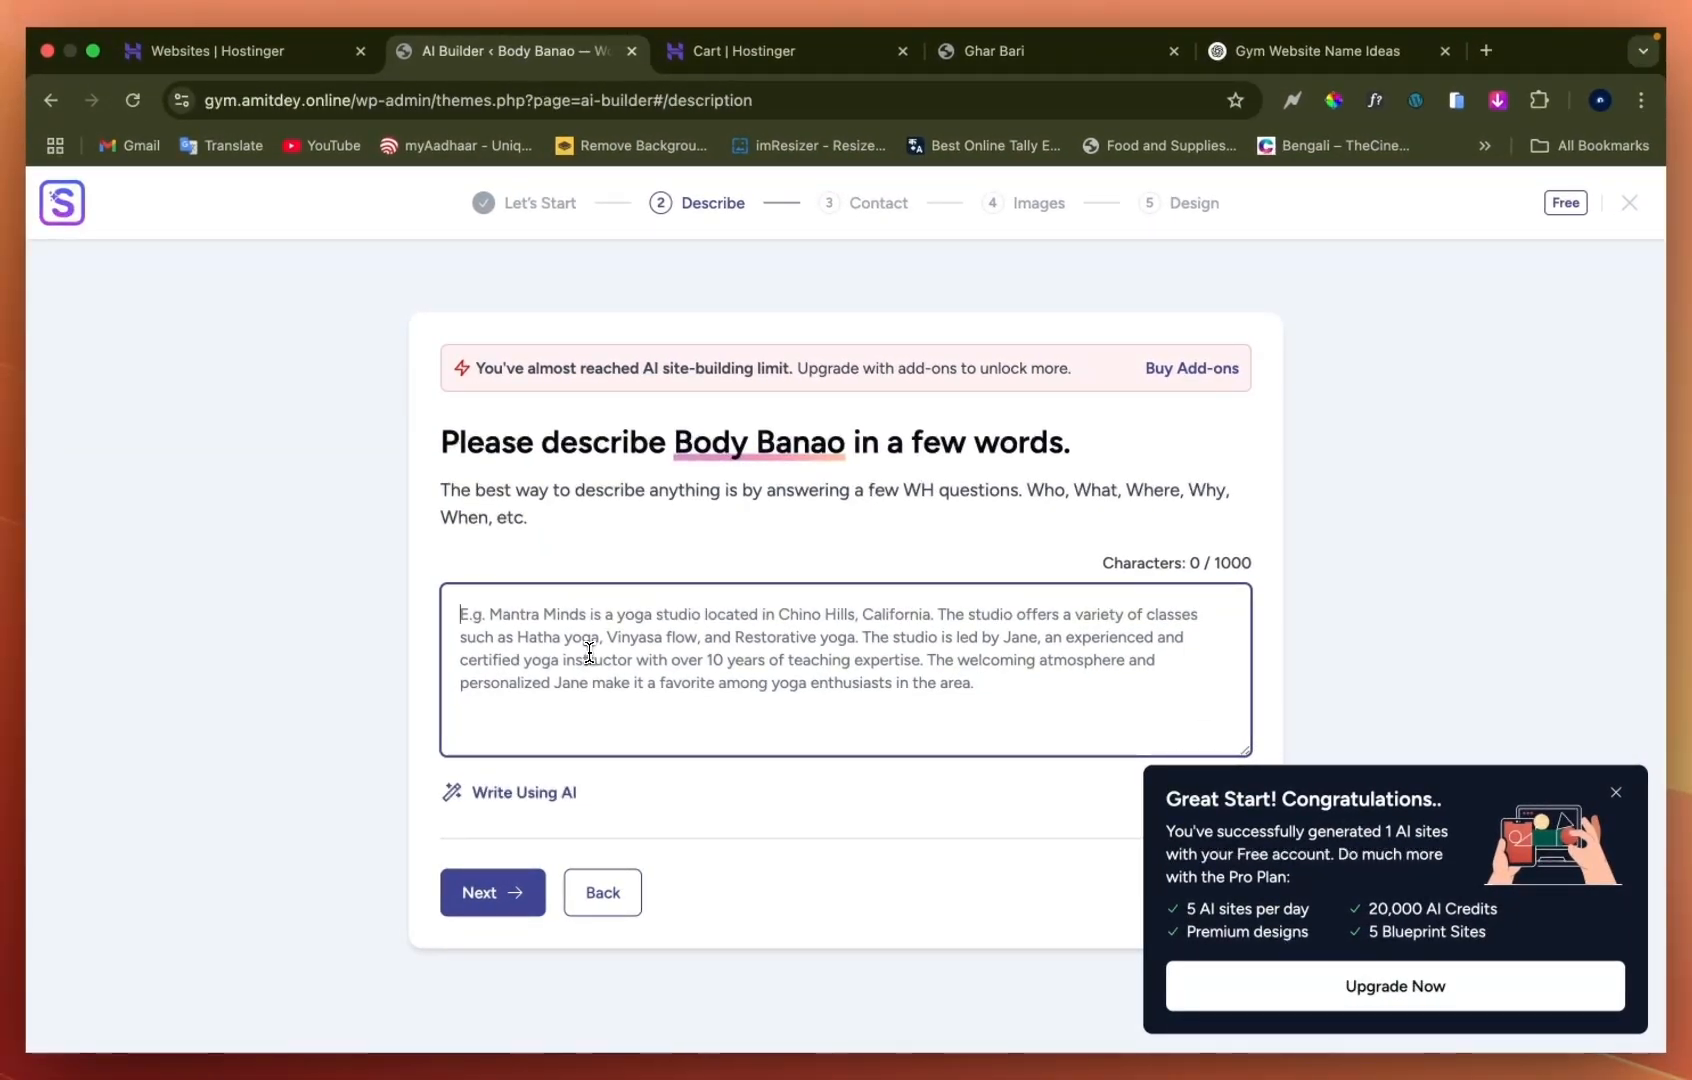
pyautogui.write('i wa')
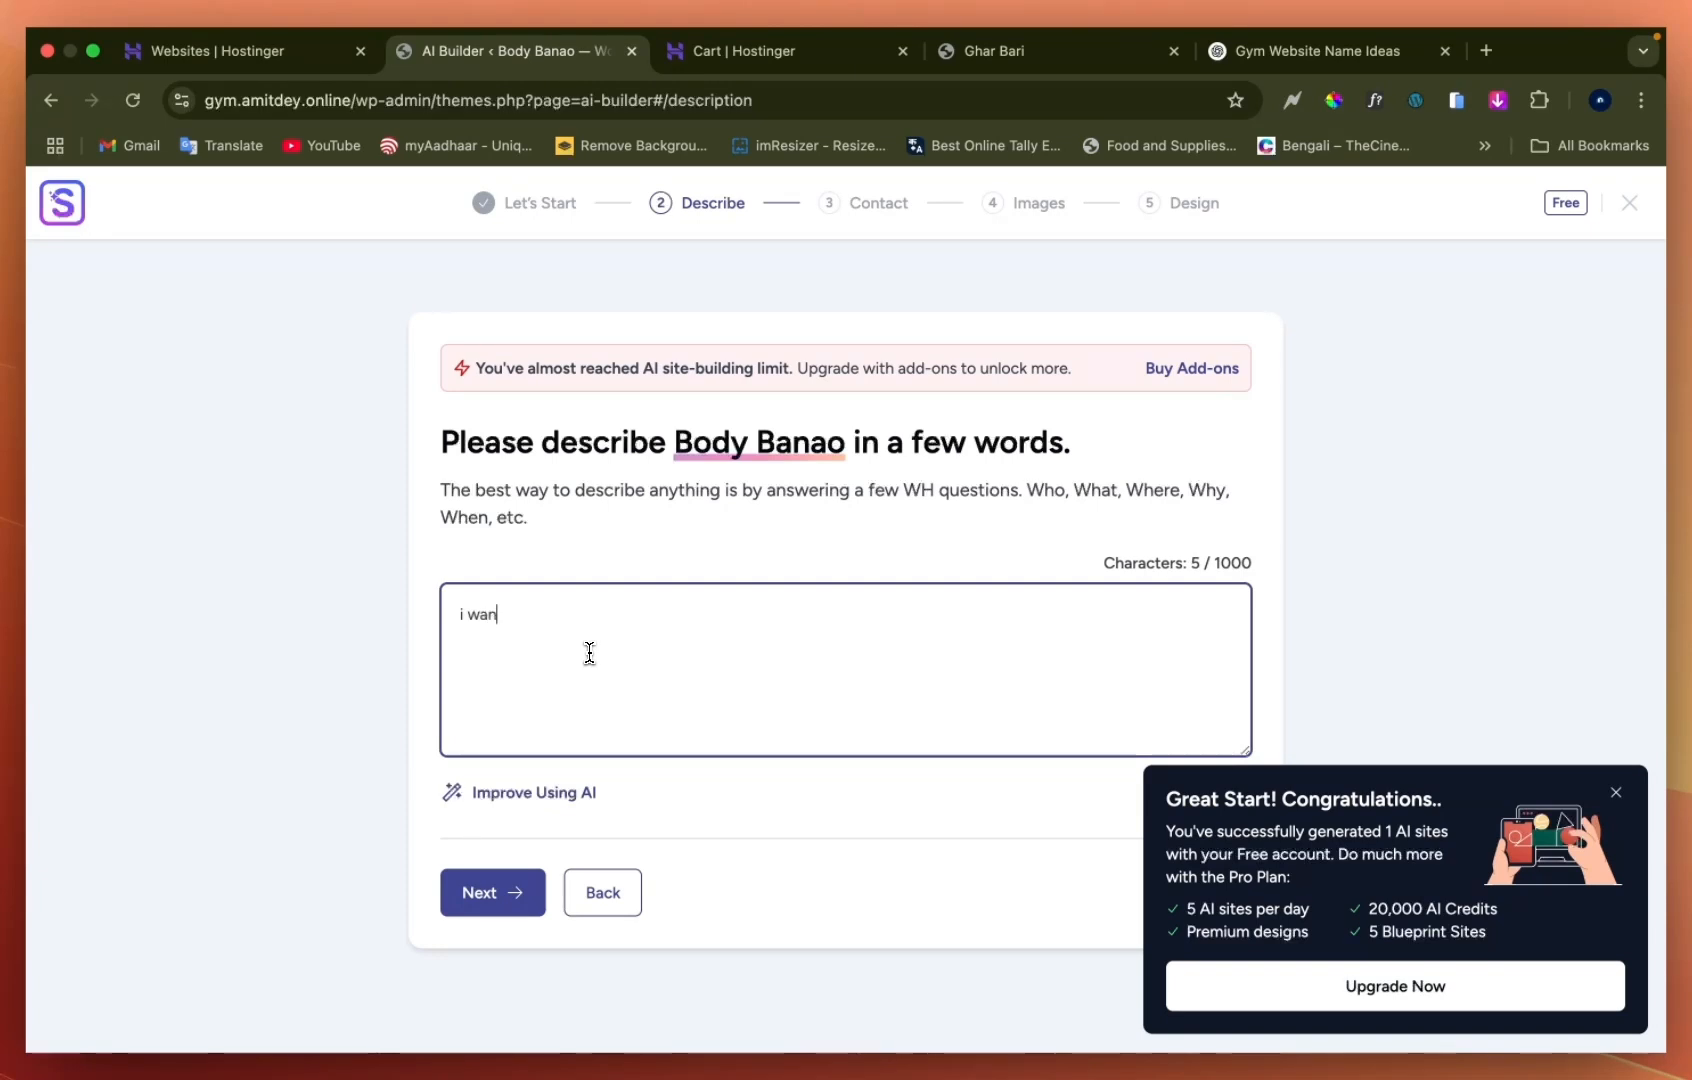
pyautogui.write('n')
pyautogui.hotkey('ctrl', 'a')
# Describe the site as "build a gym website where all the services will be available for both men and women as it is a unisex gym"
pyautogui.write('build a gym ')
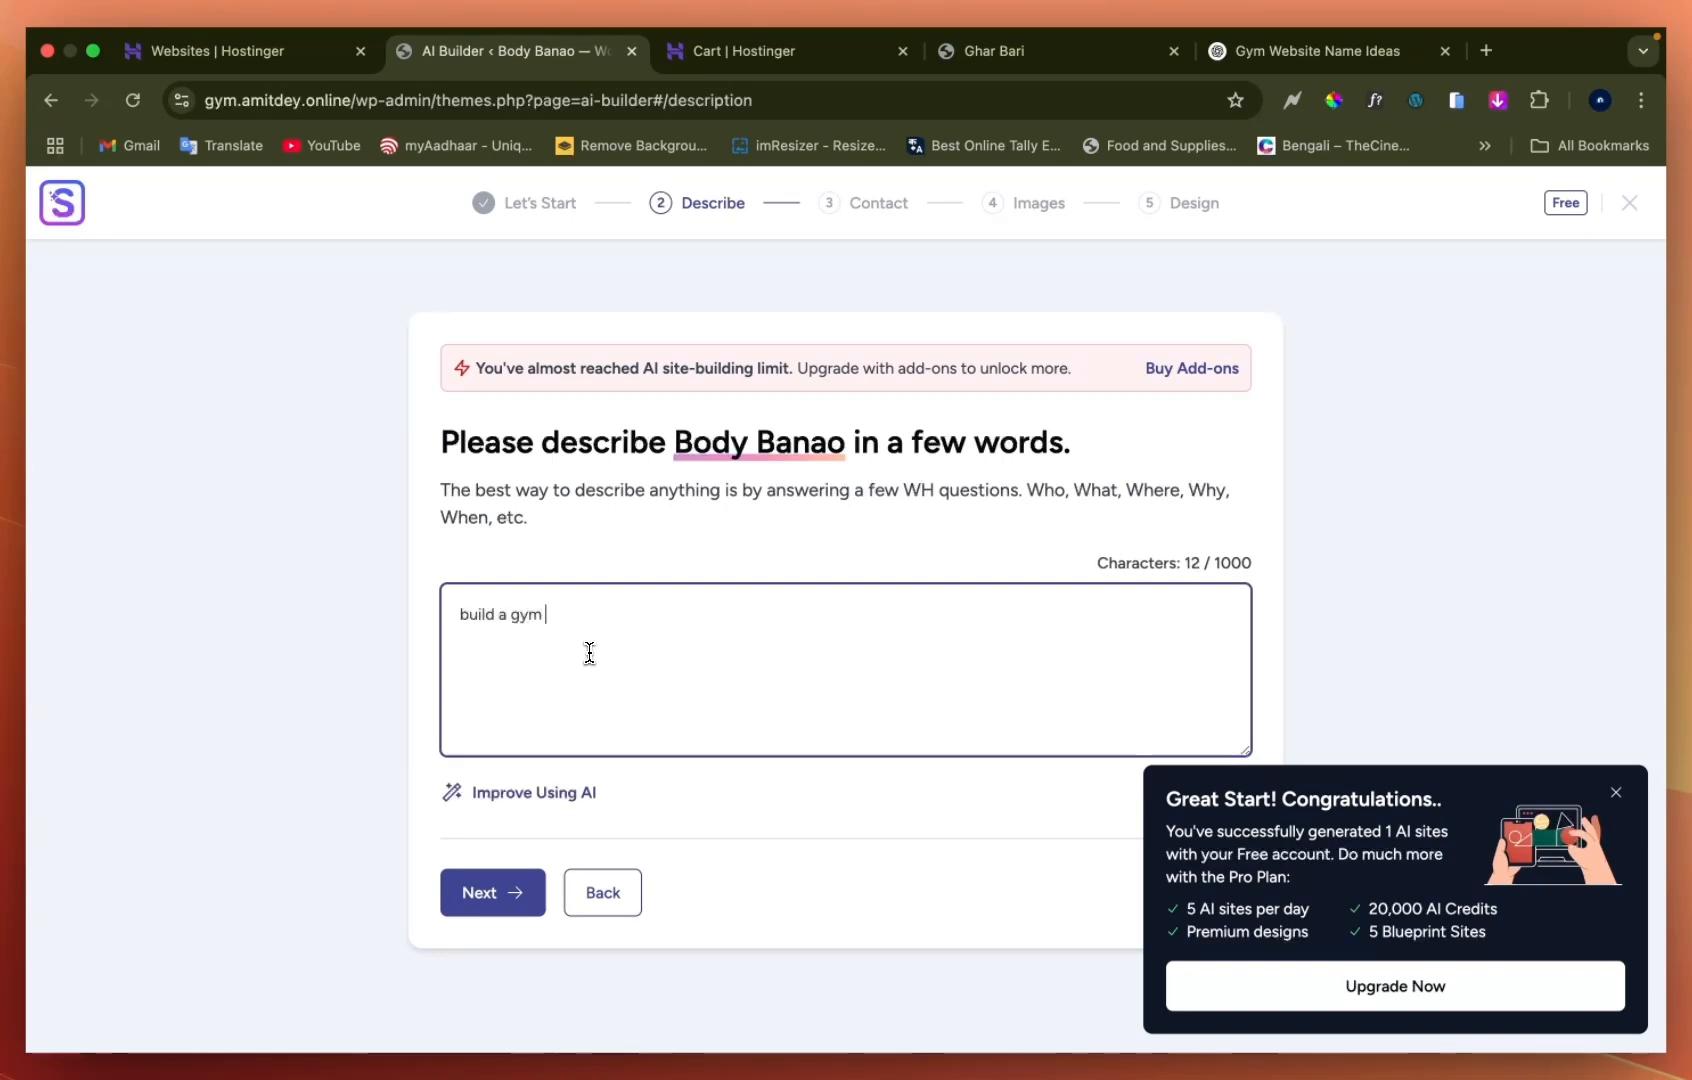
pyautogui.write('website ')
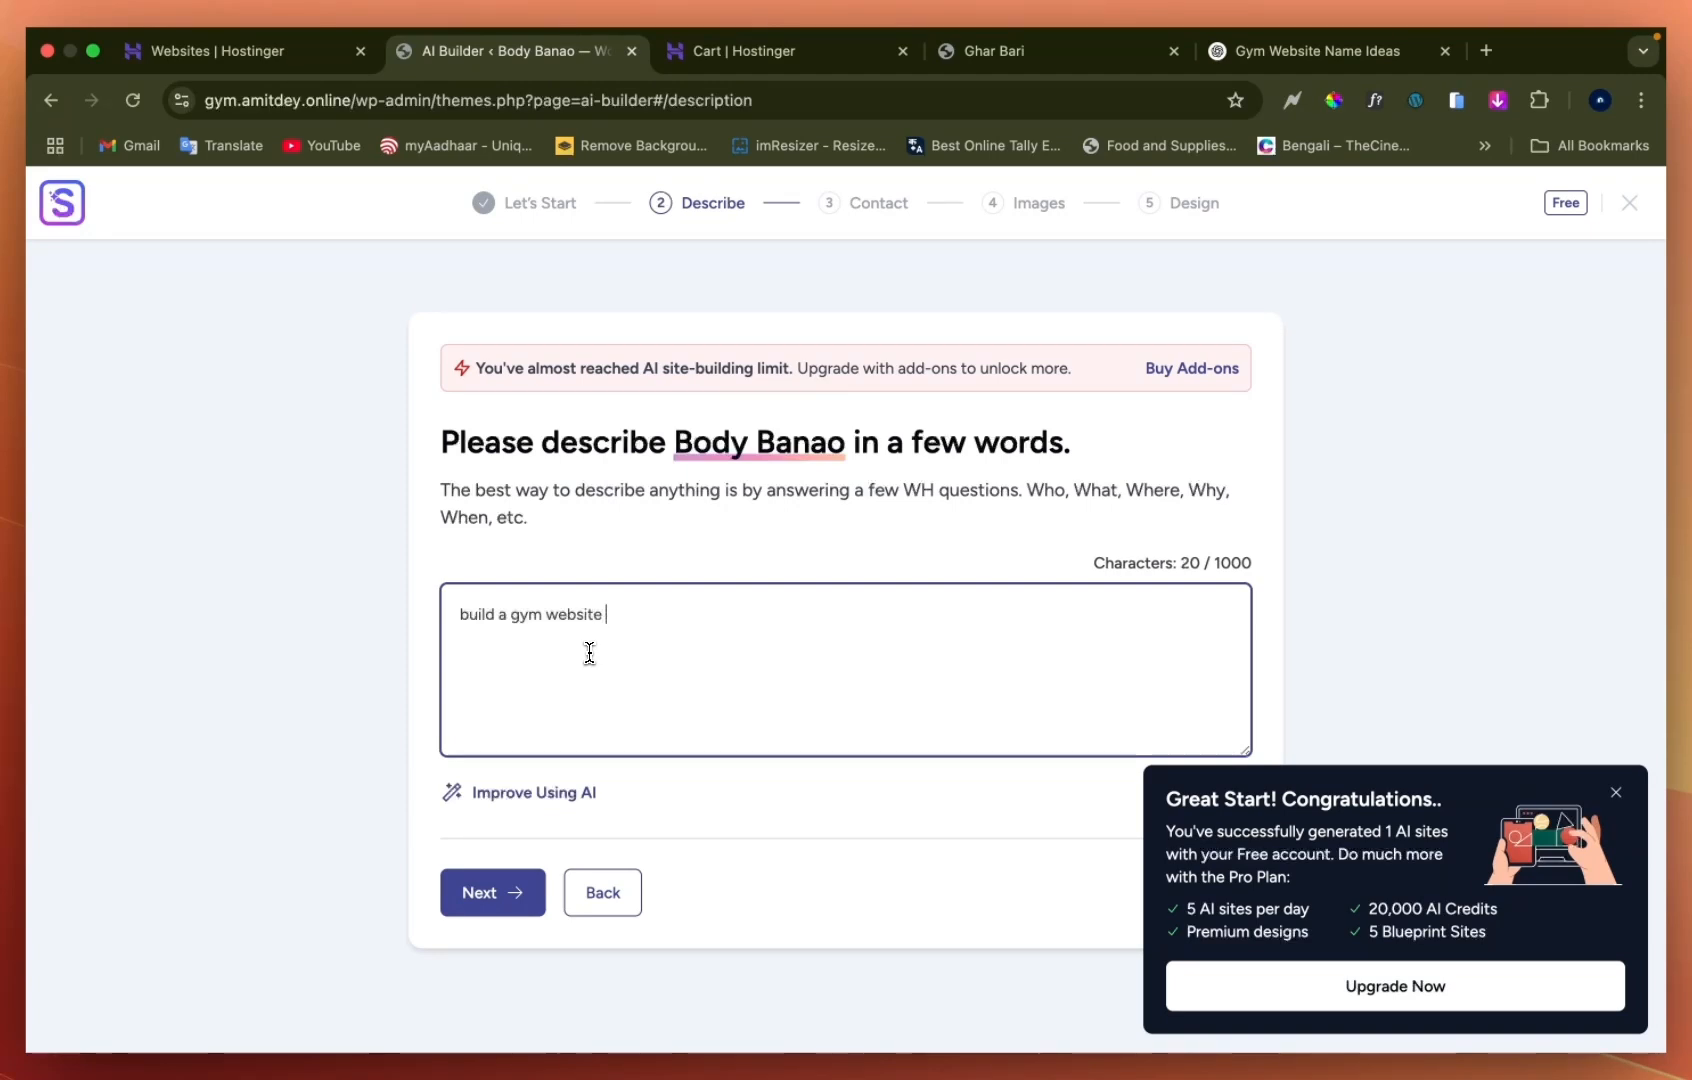
pyautogui.write('where ')
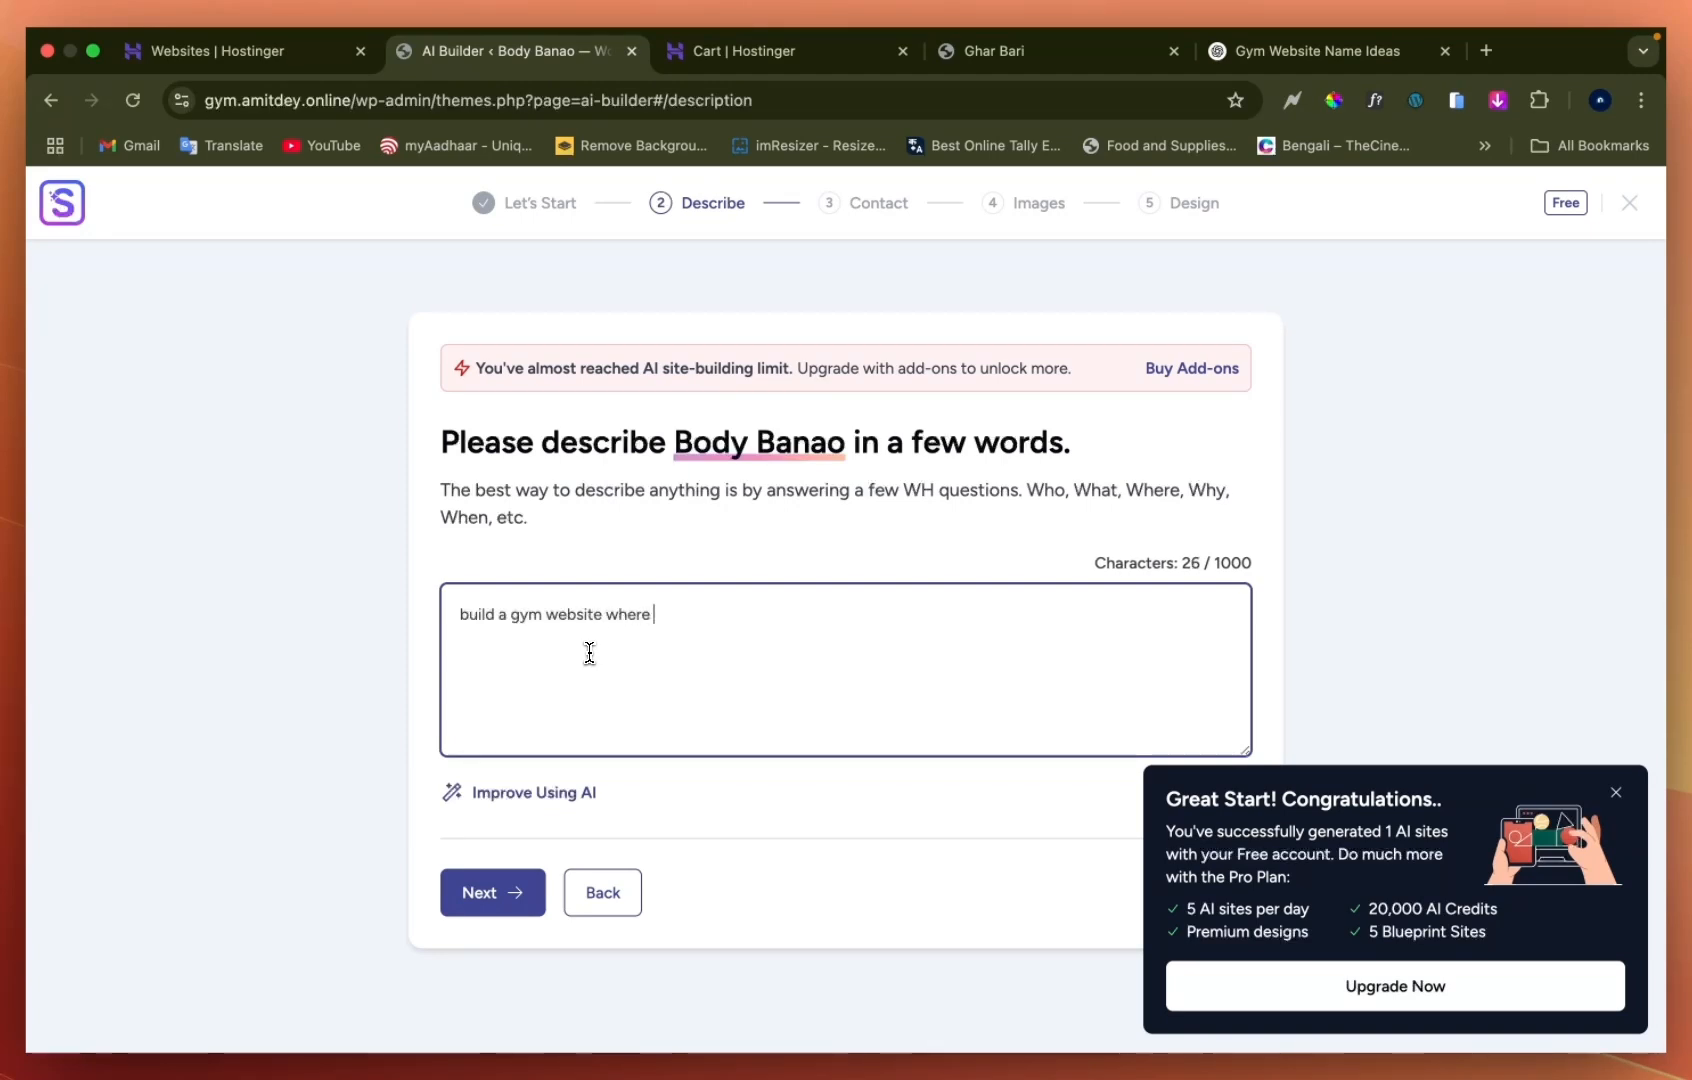
pyautogui.write('all the services')
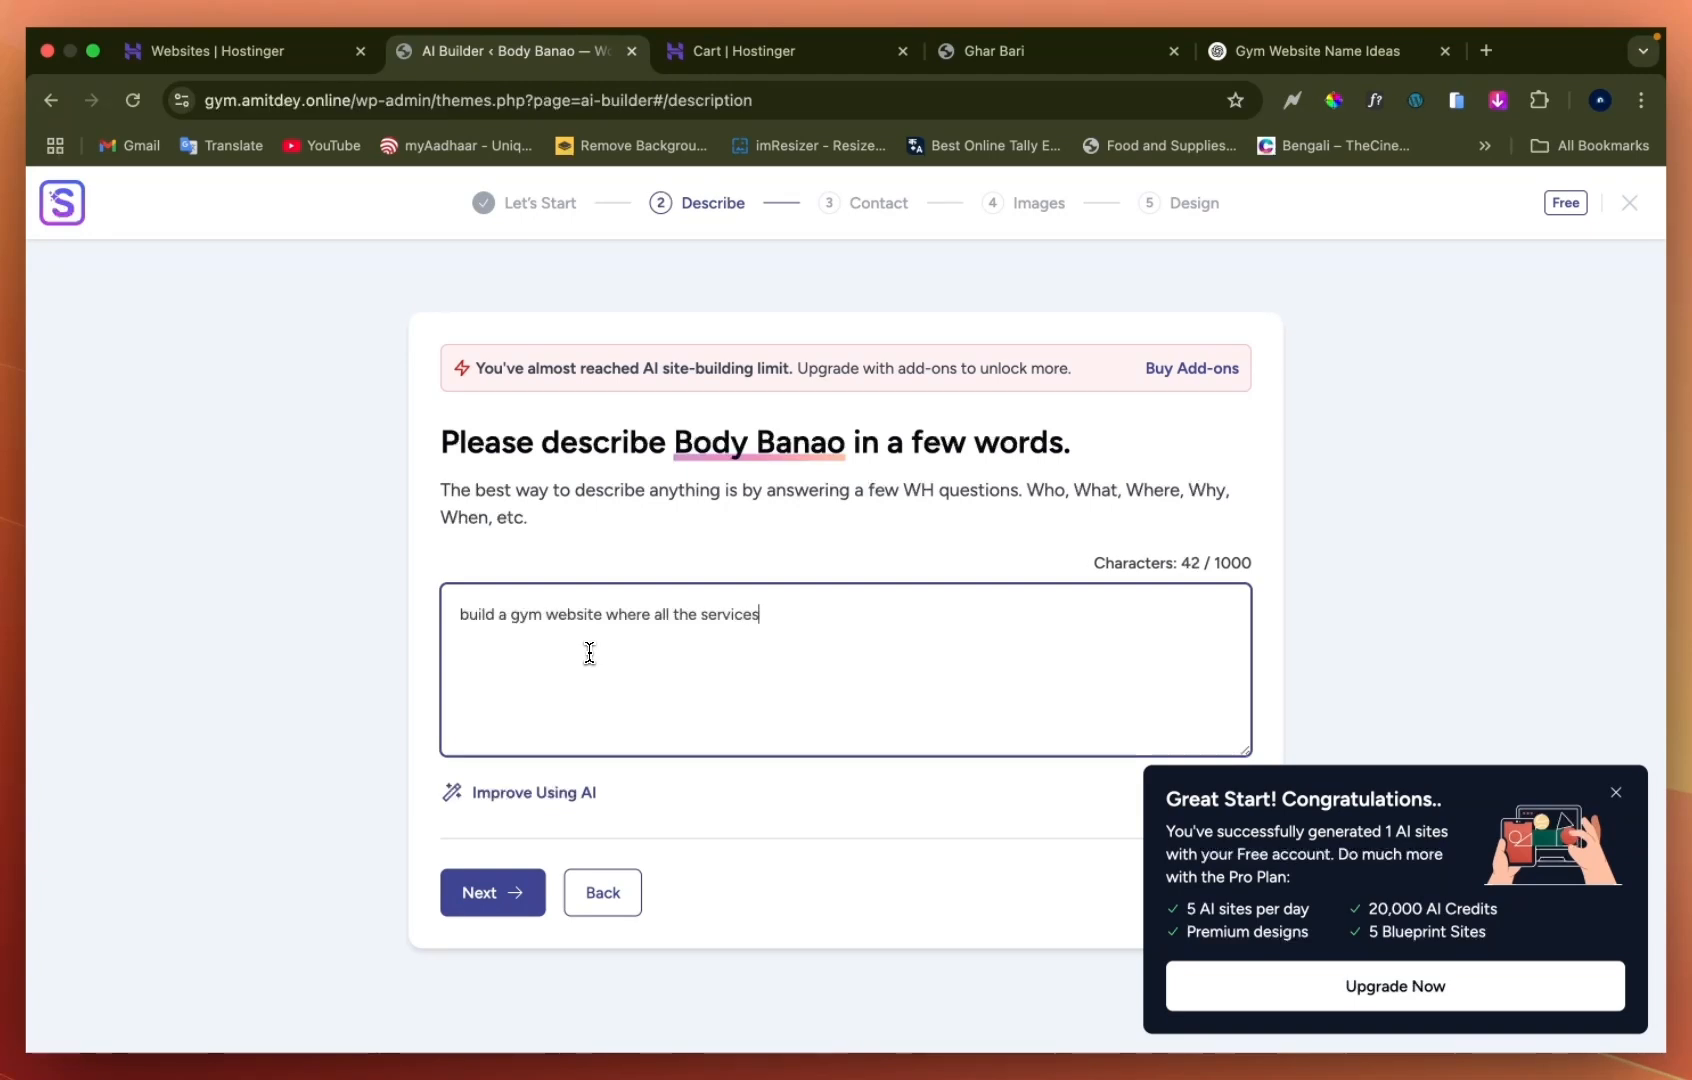
pyautogui.write(' will be availa')
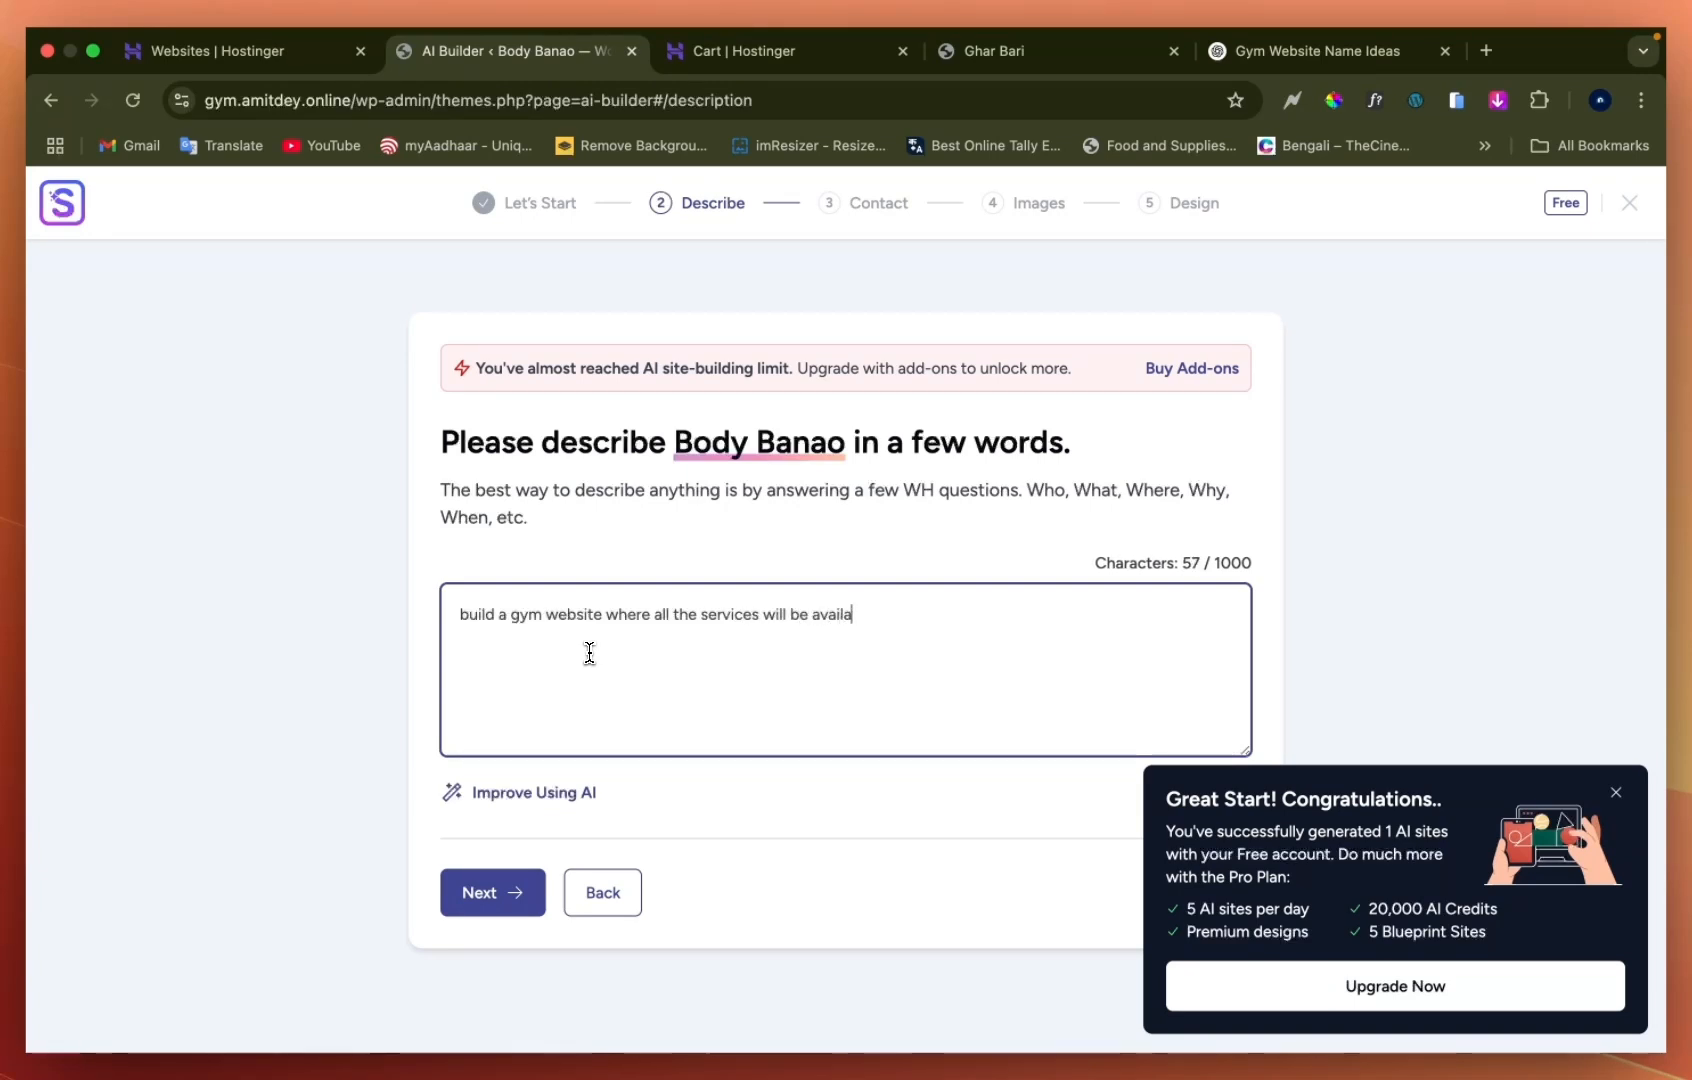
pyautogui.write('ble for both')
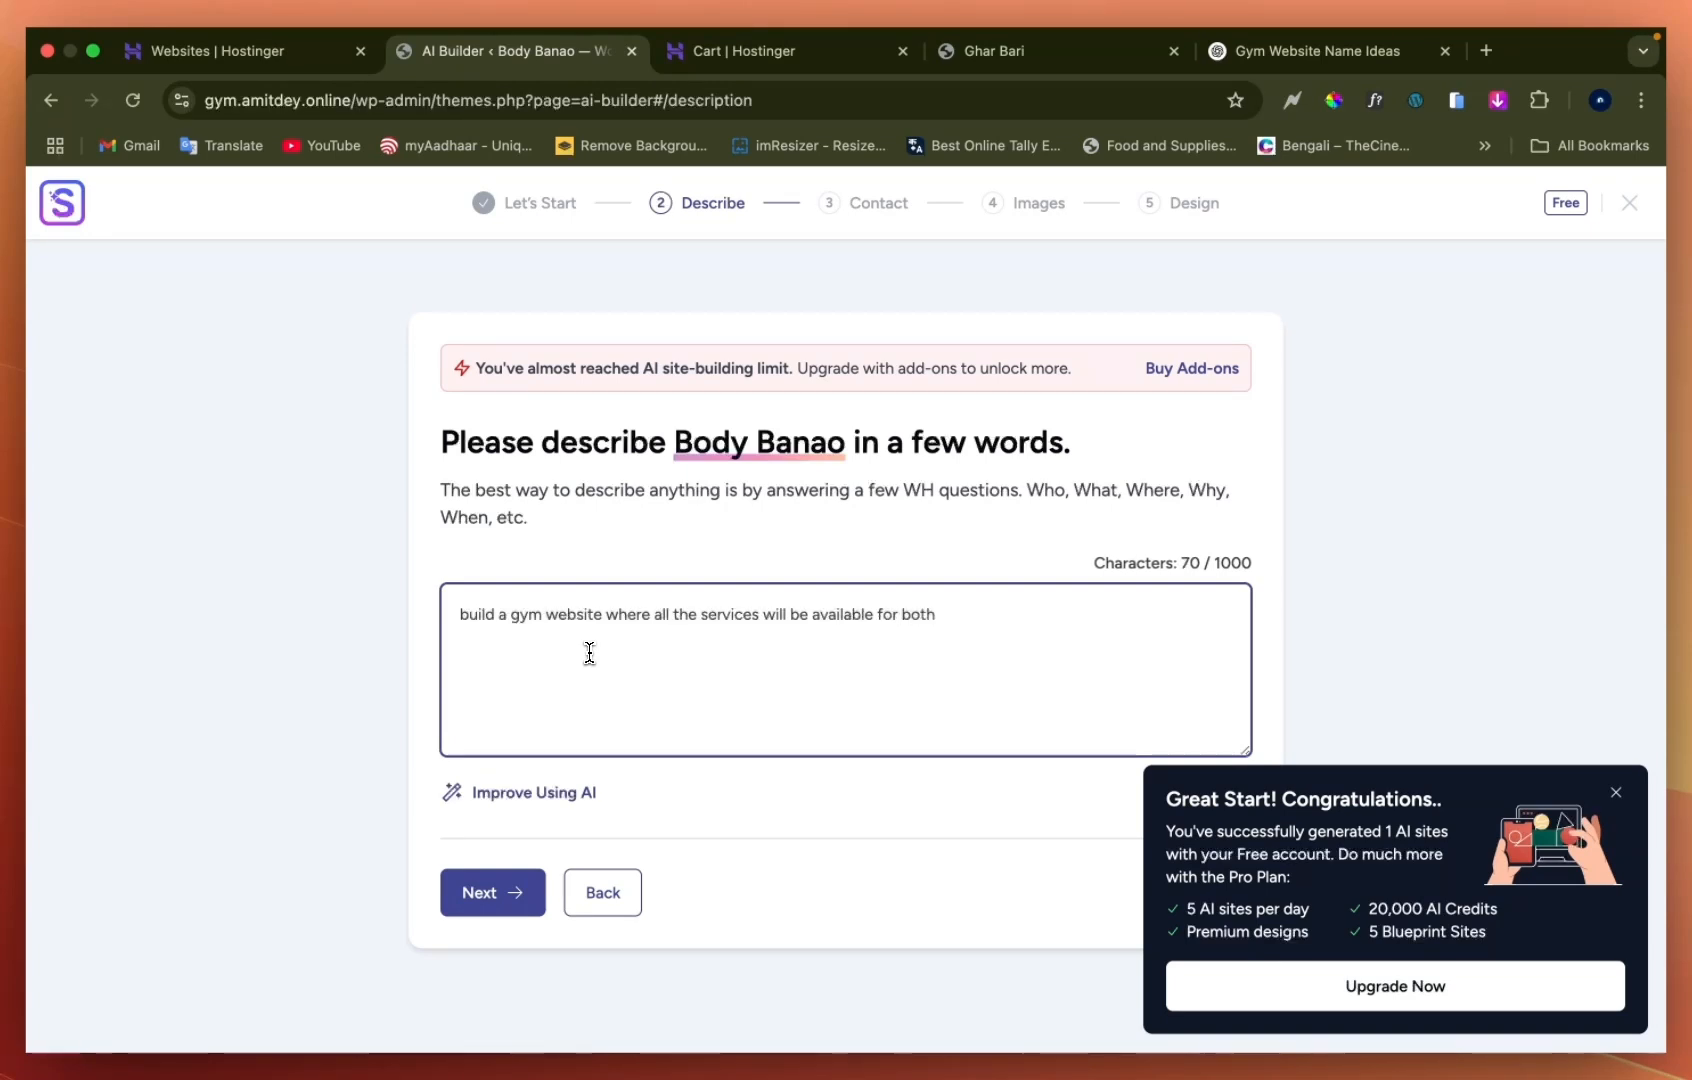
pyautogui.write(' men and women as it is a')
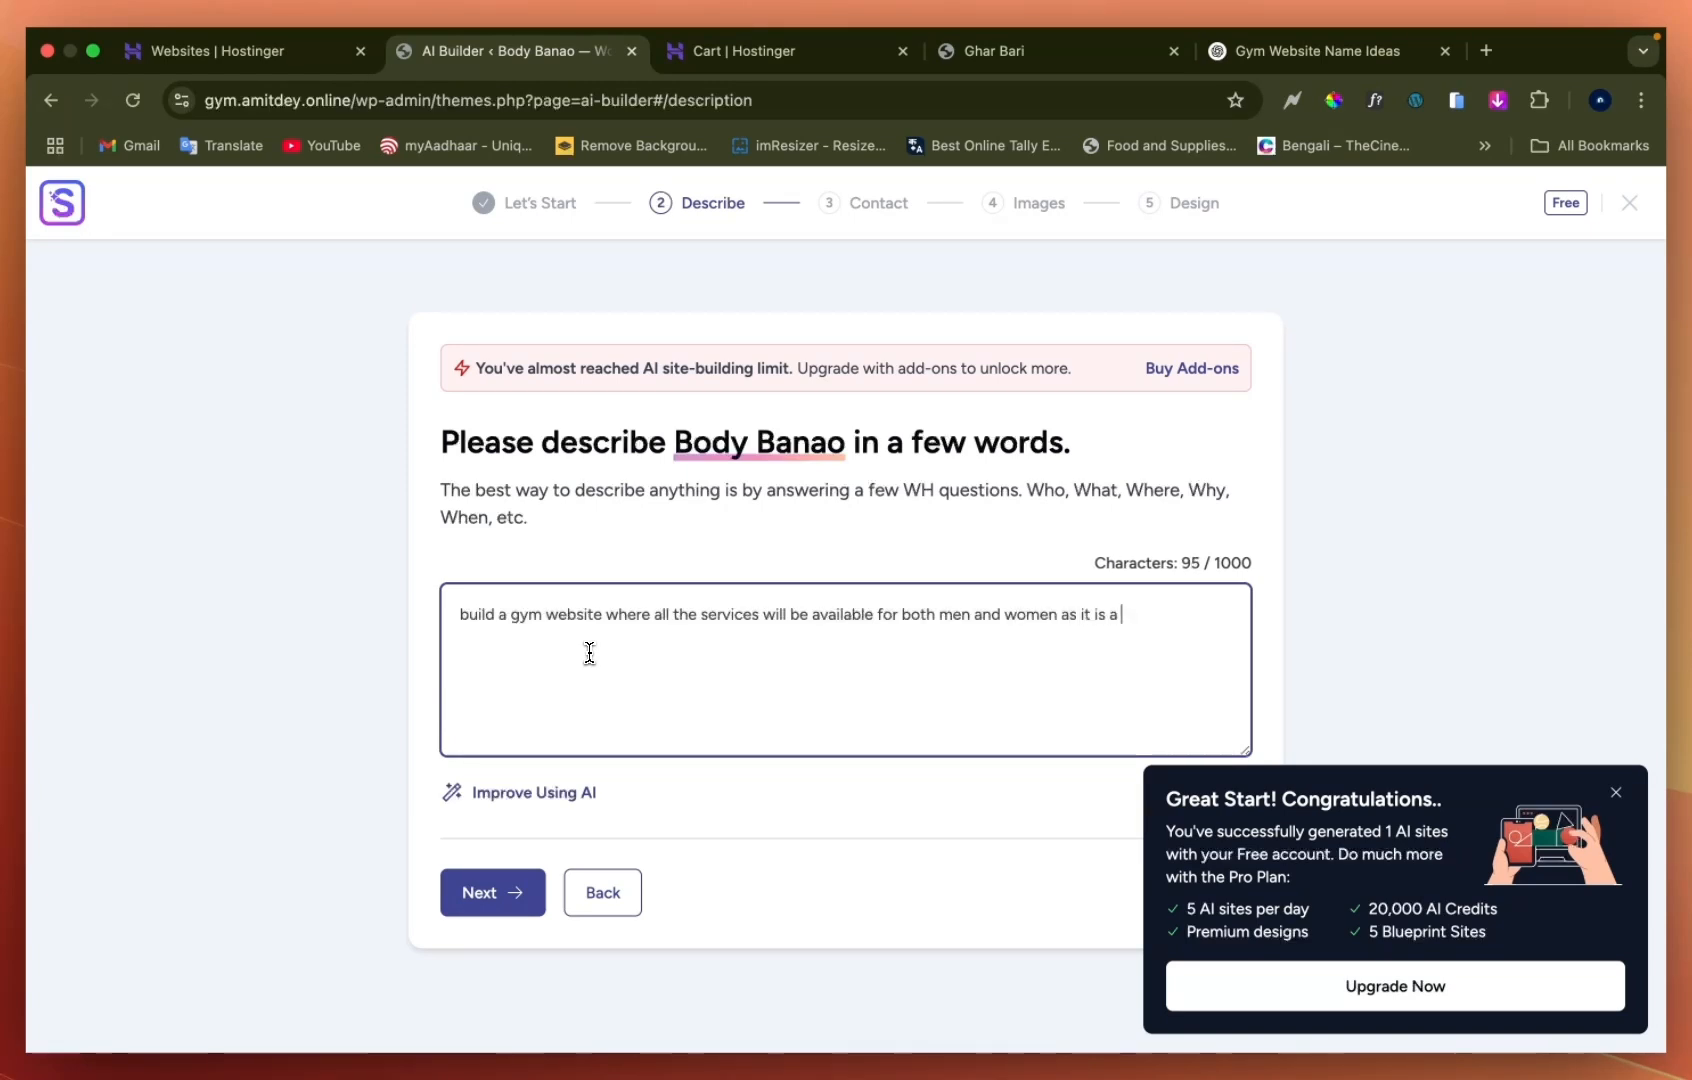
pyautogui.write(' unisex')
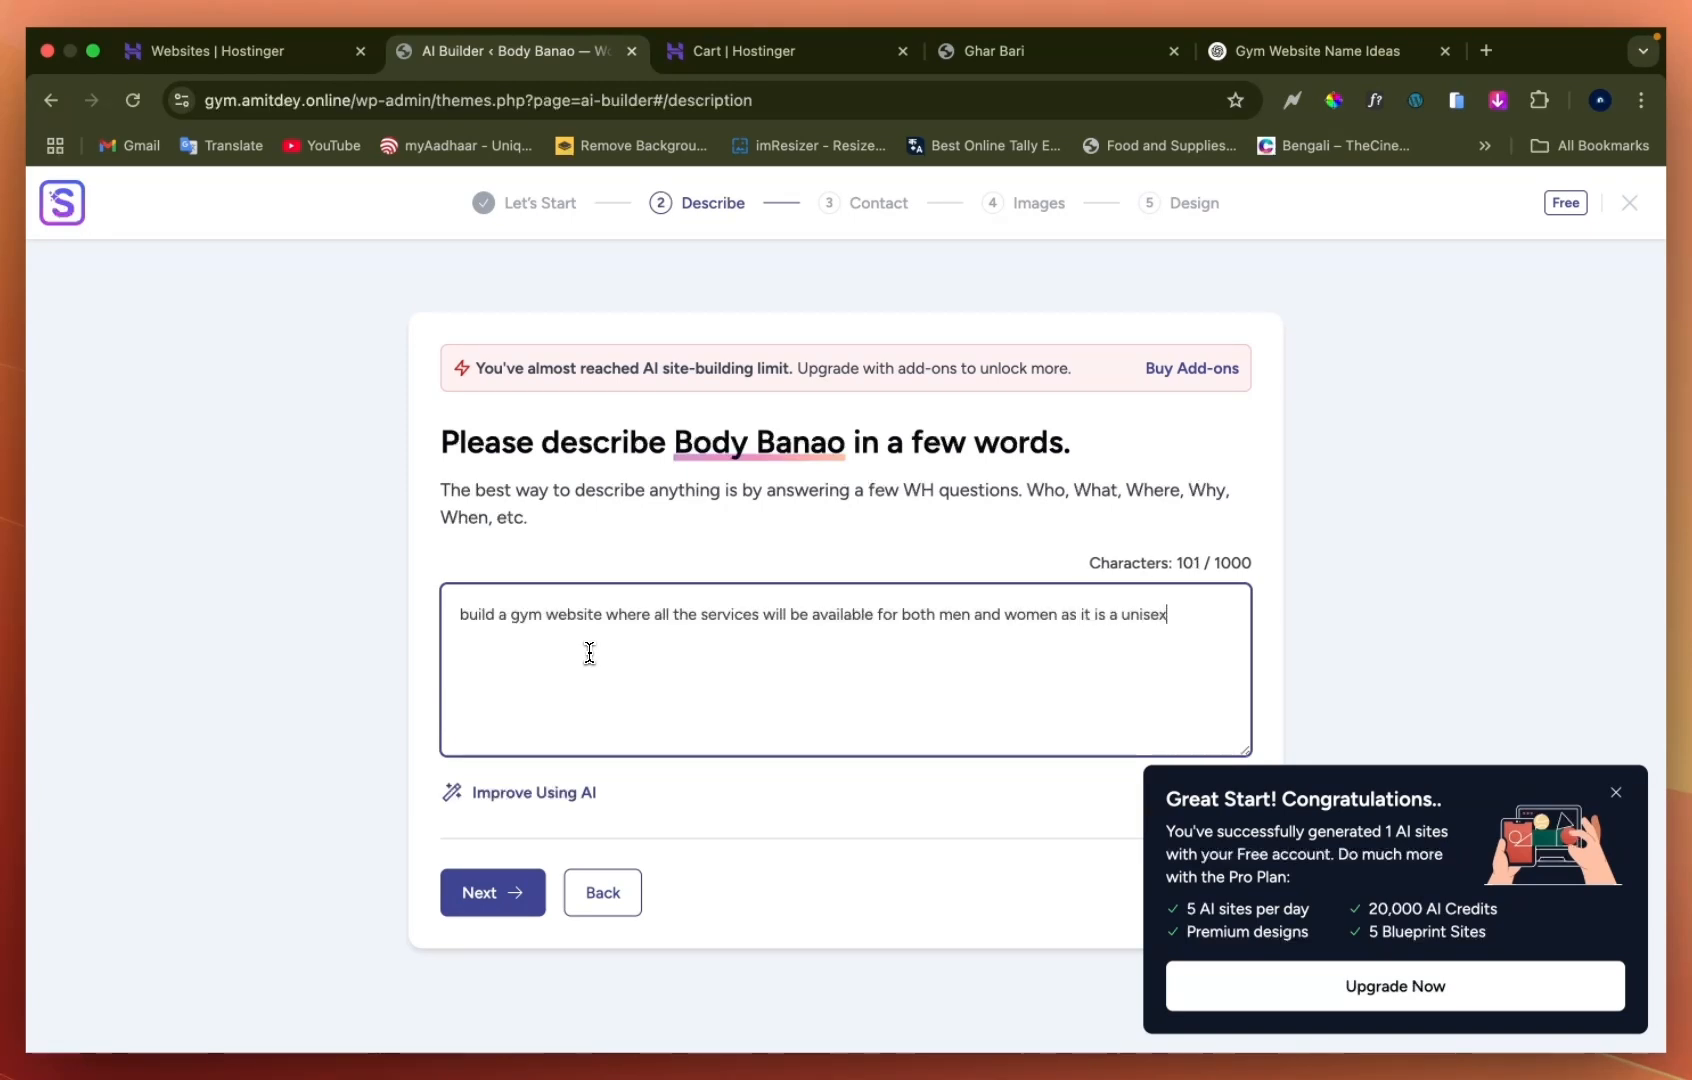
pyautogui.write(' gym')
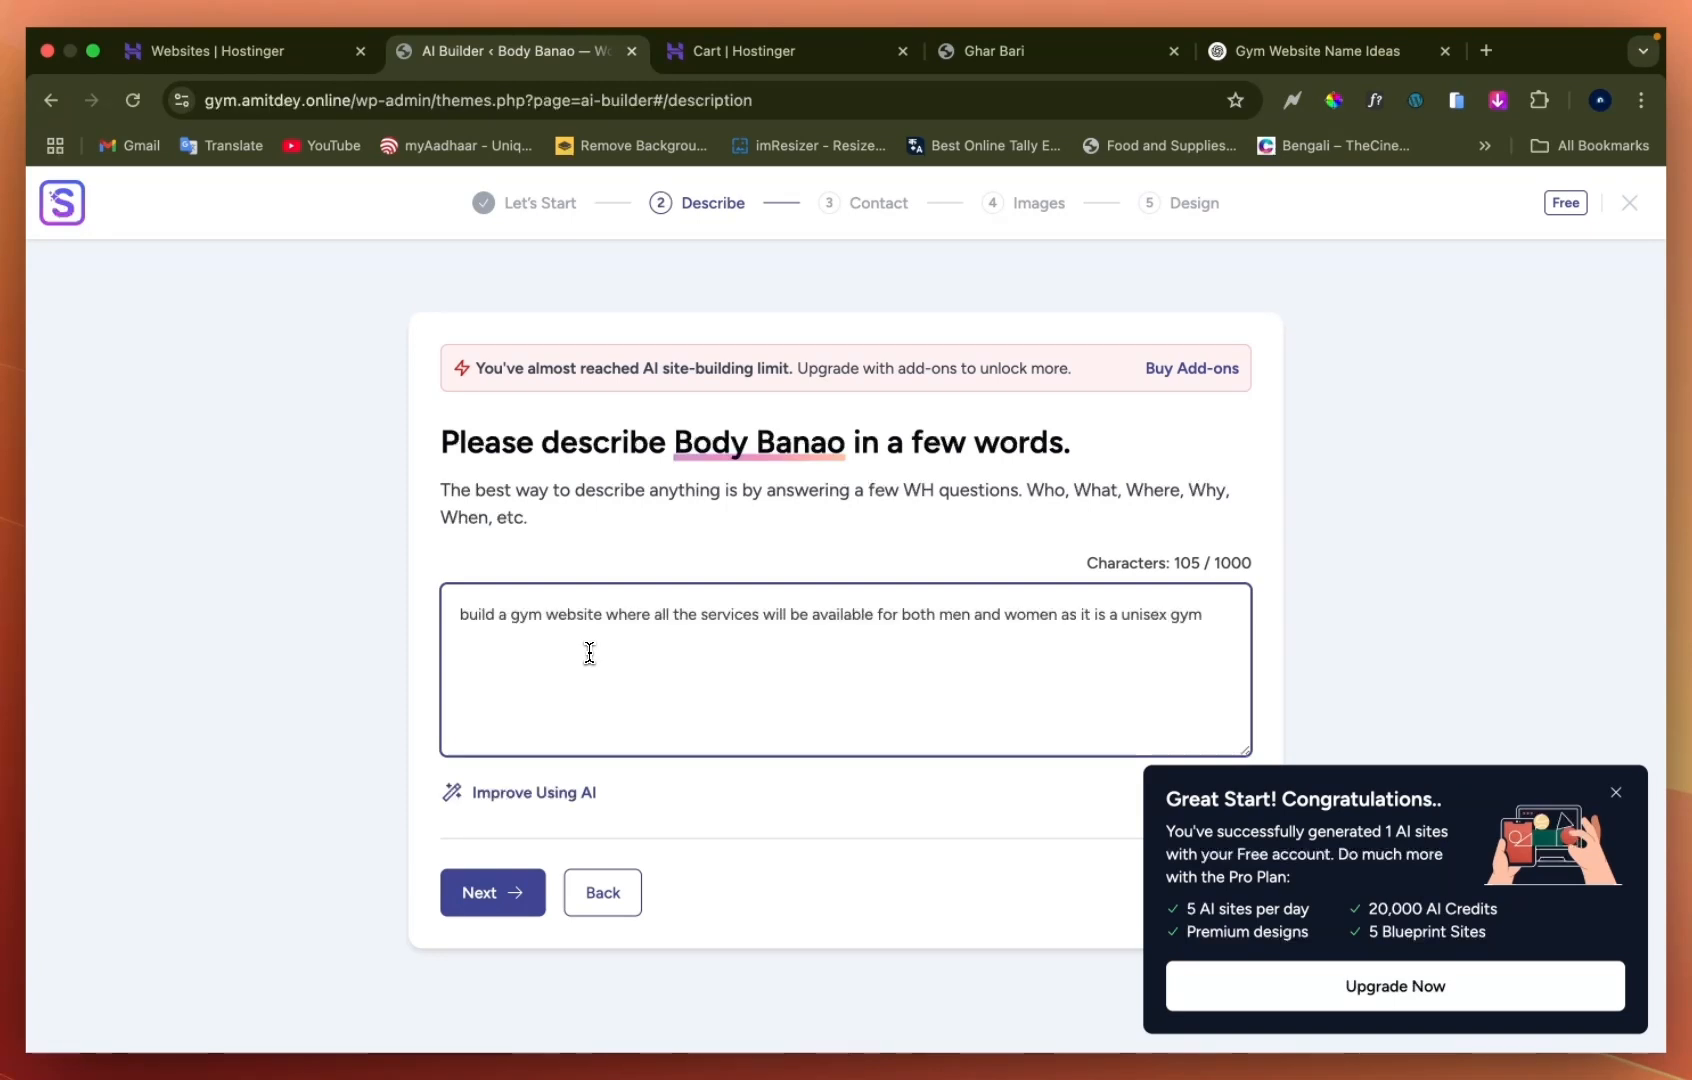
# Extend the site description with "there should 5 different pages like home, about us, services, pricing details, testimonials"
pyautogui.write(', there should 5 ')
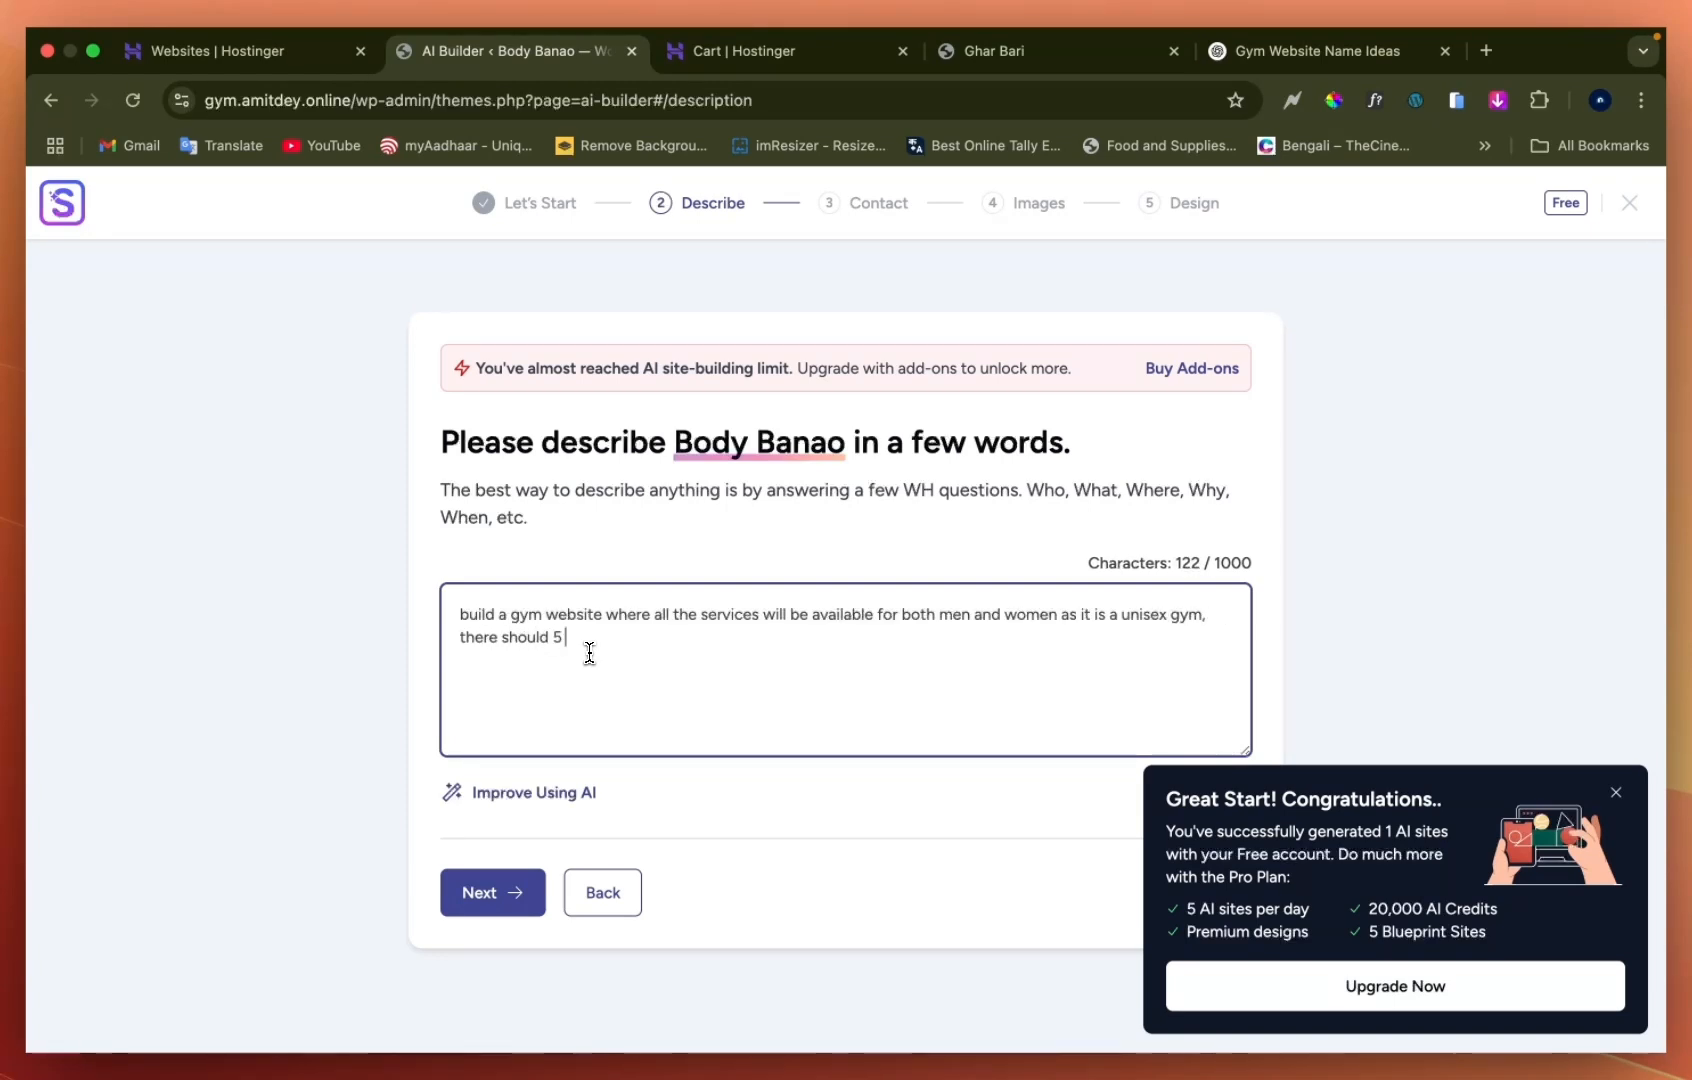
pyautogui.write('different pages lik')
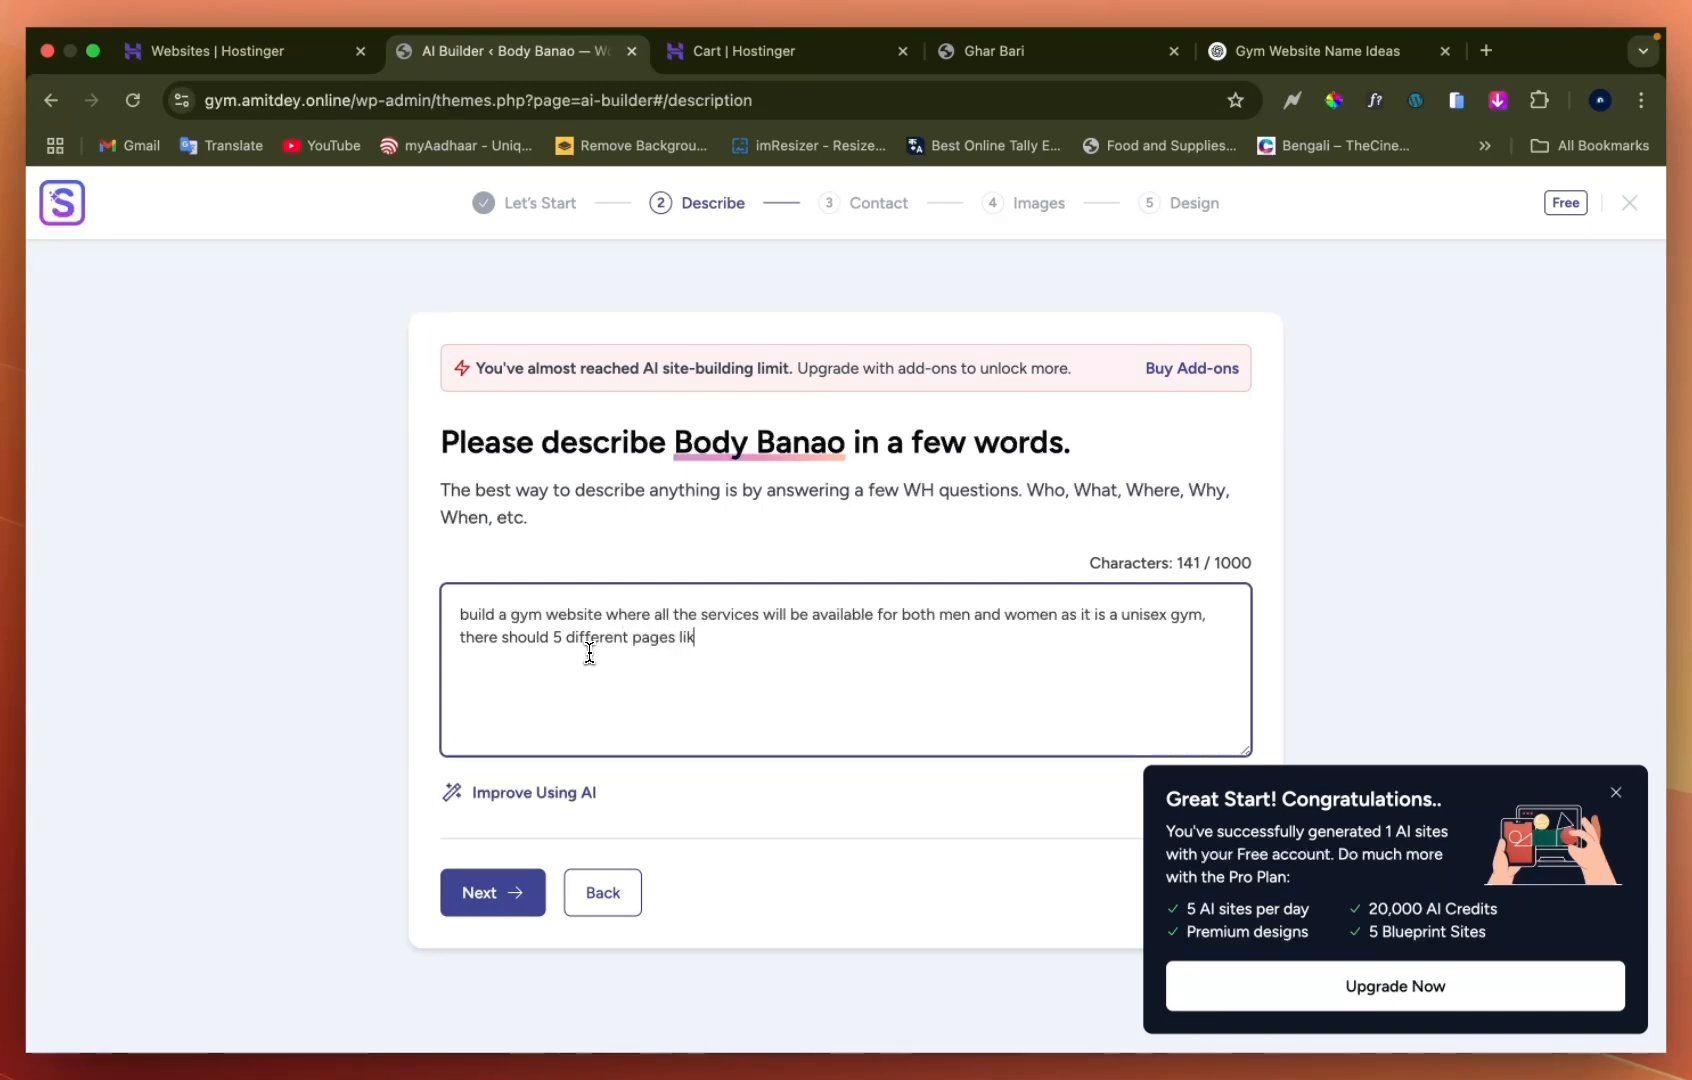
pyautogui.write('e about us ')
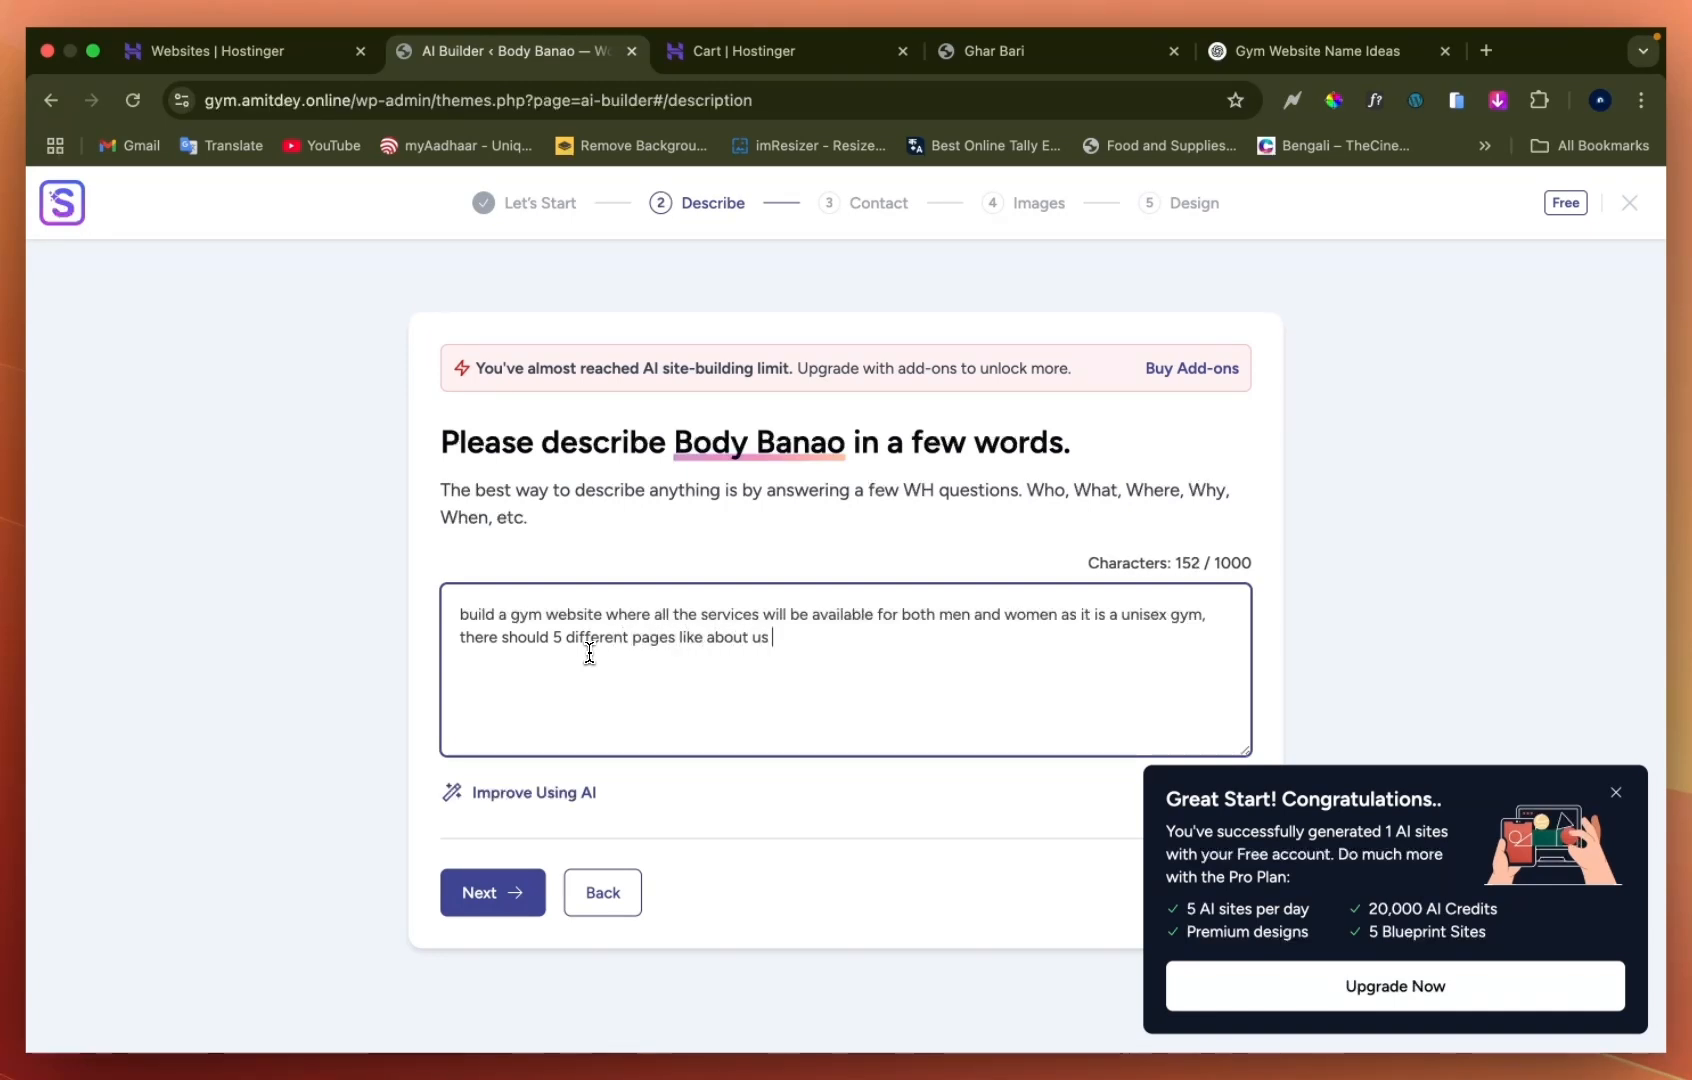
pyautogui.write(', services, pricing detail')
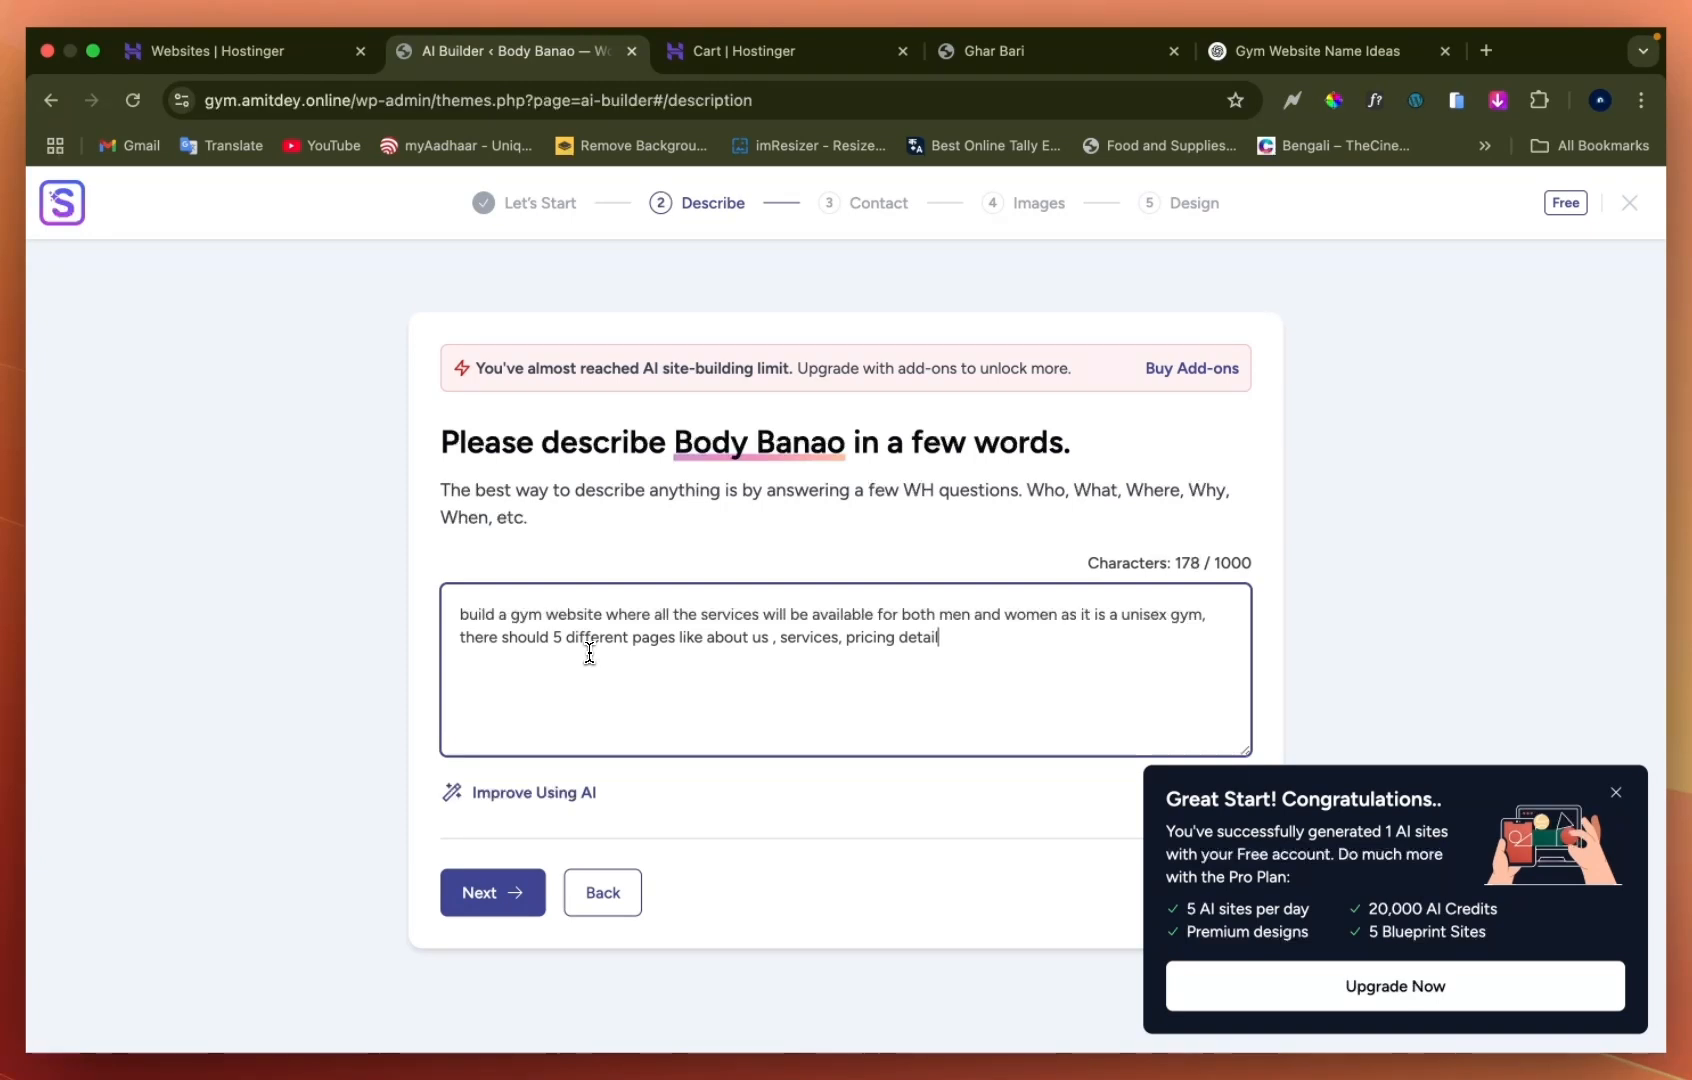
pyautogui.write('s,')
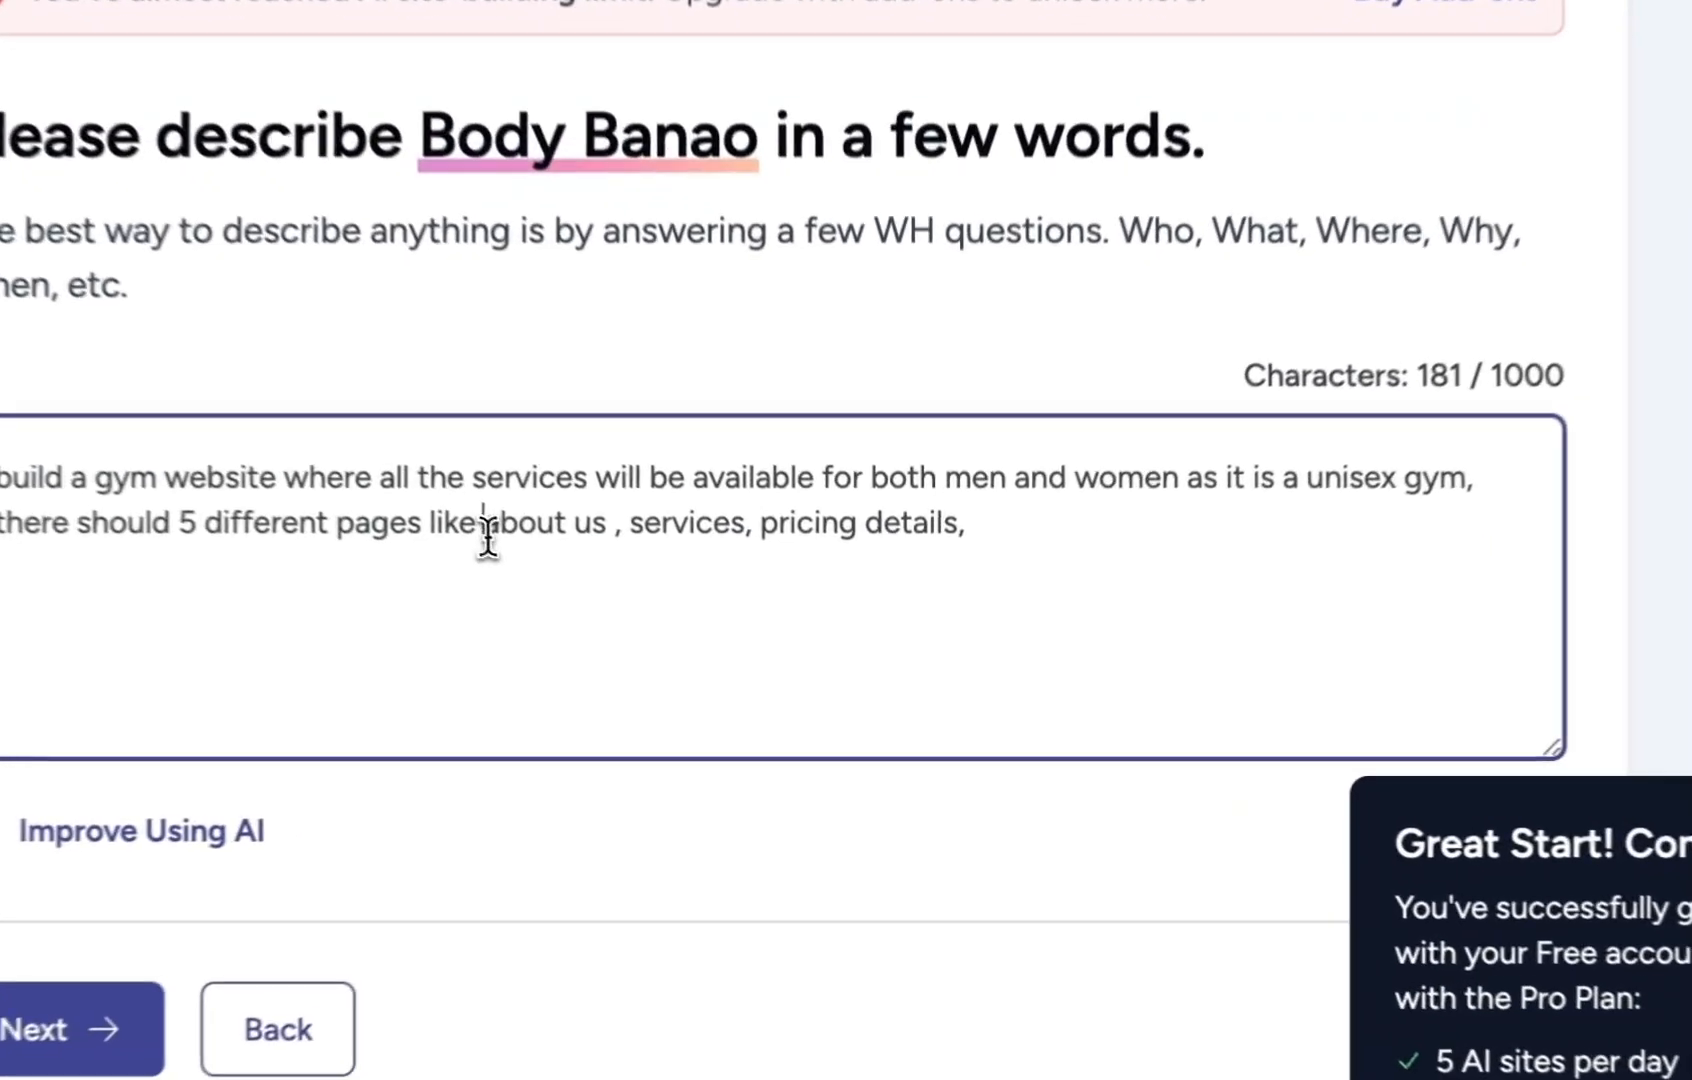
pyautogui.click(462, 525)
pyautogui.write('home,')
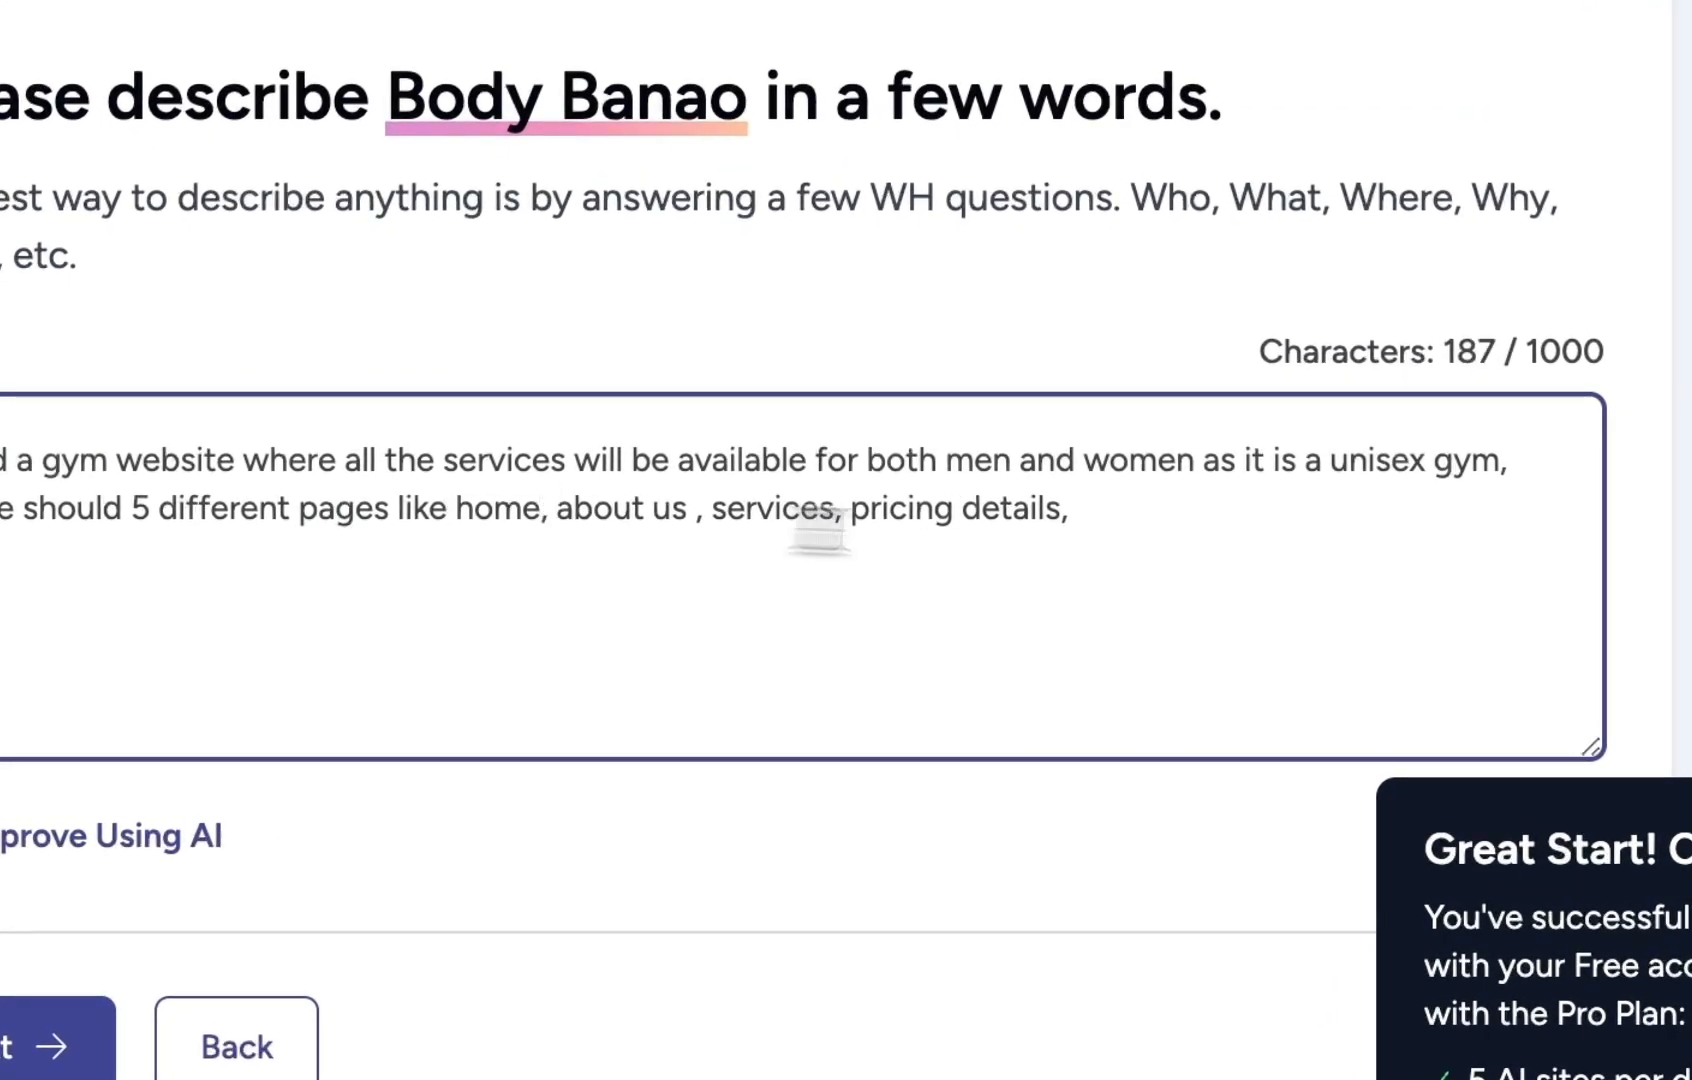
pyautogui.click(1158, 516)
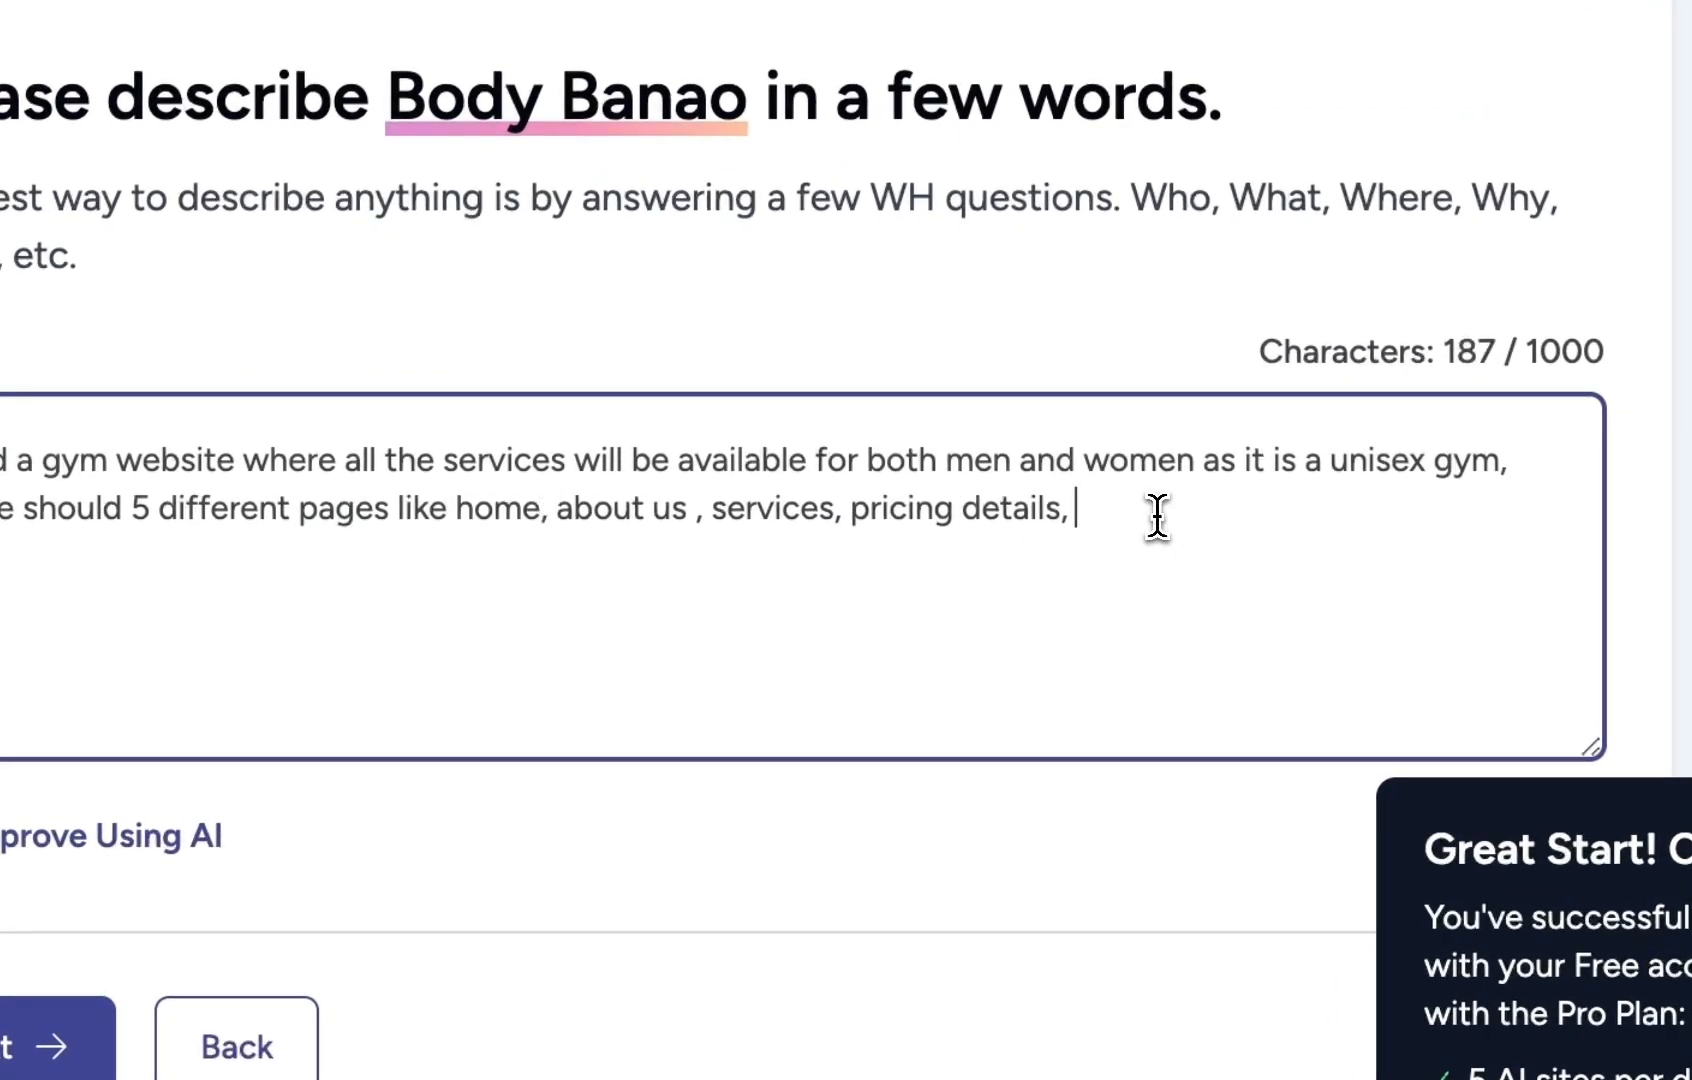
pyautogui.write('testimon')
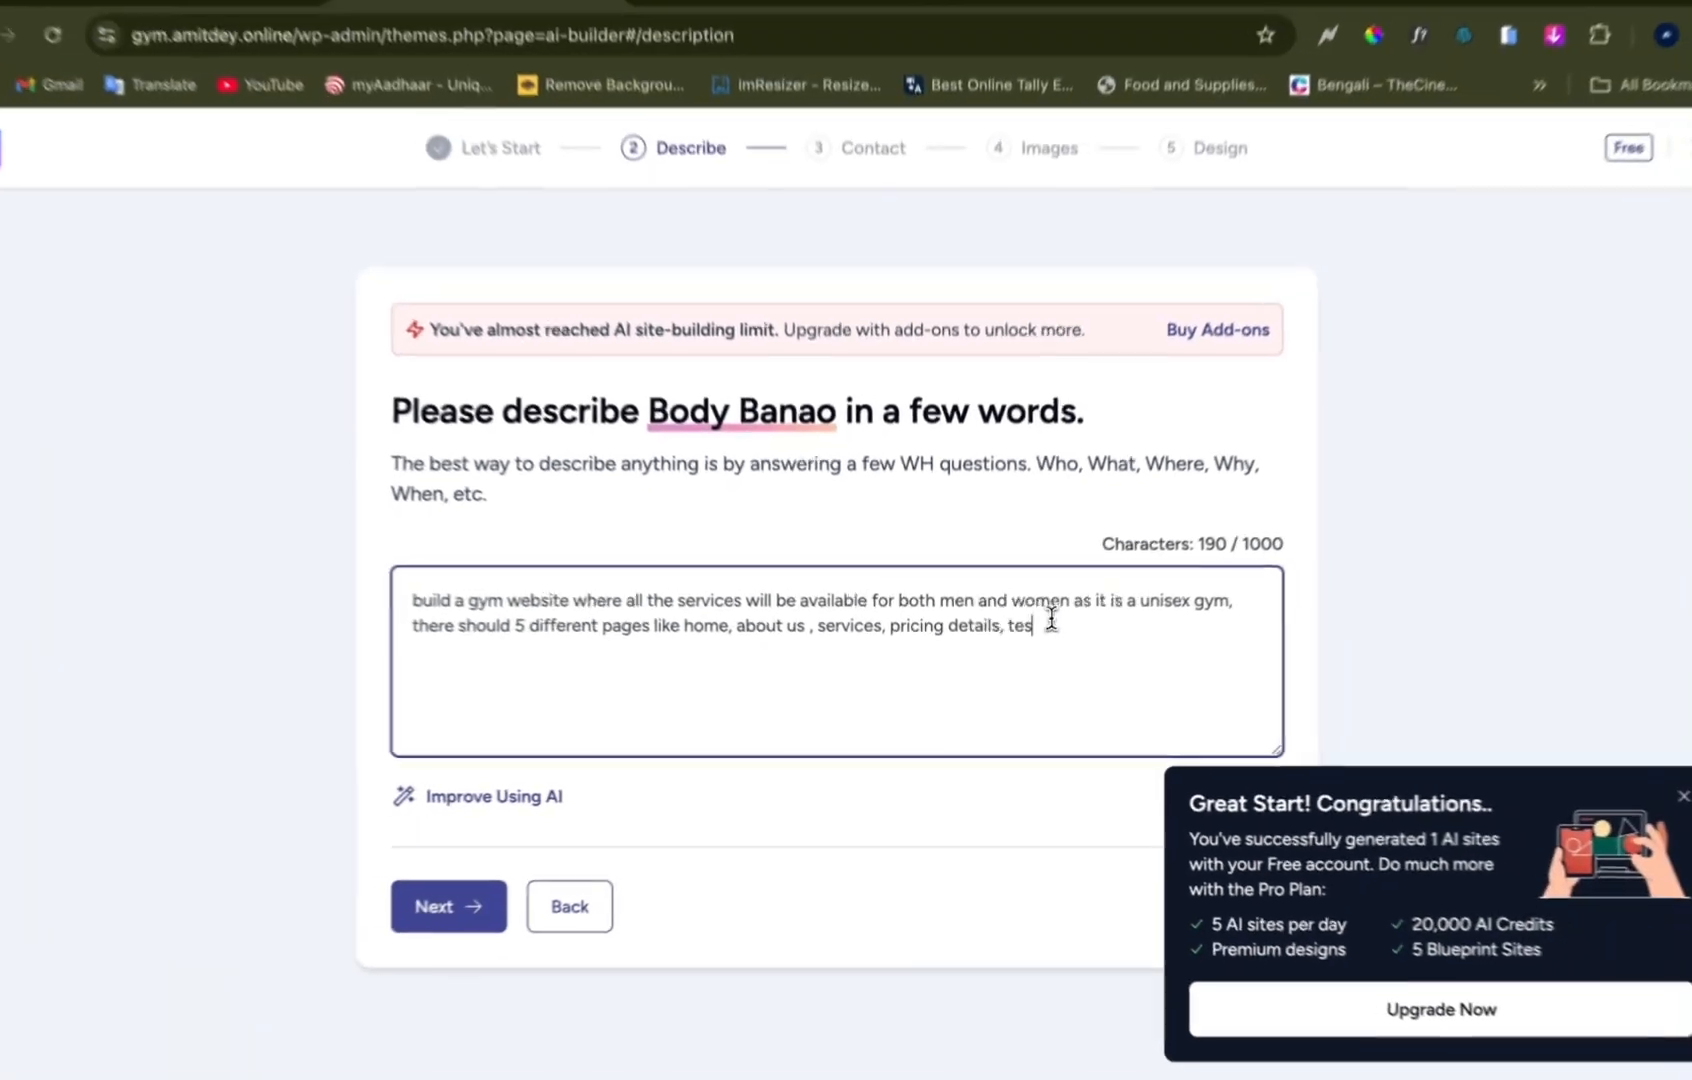
pyautogui.write('ials')
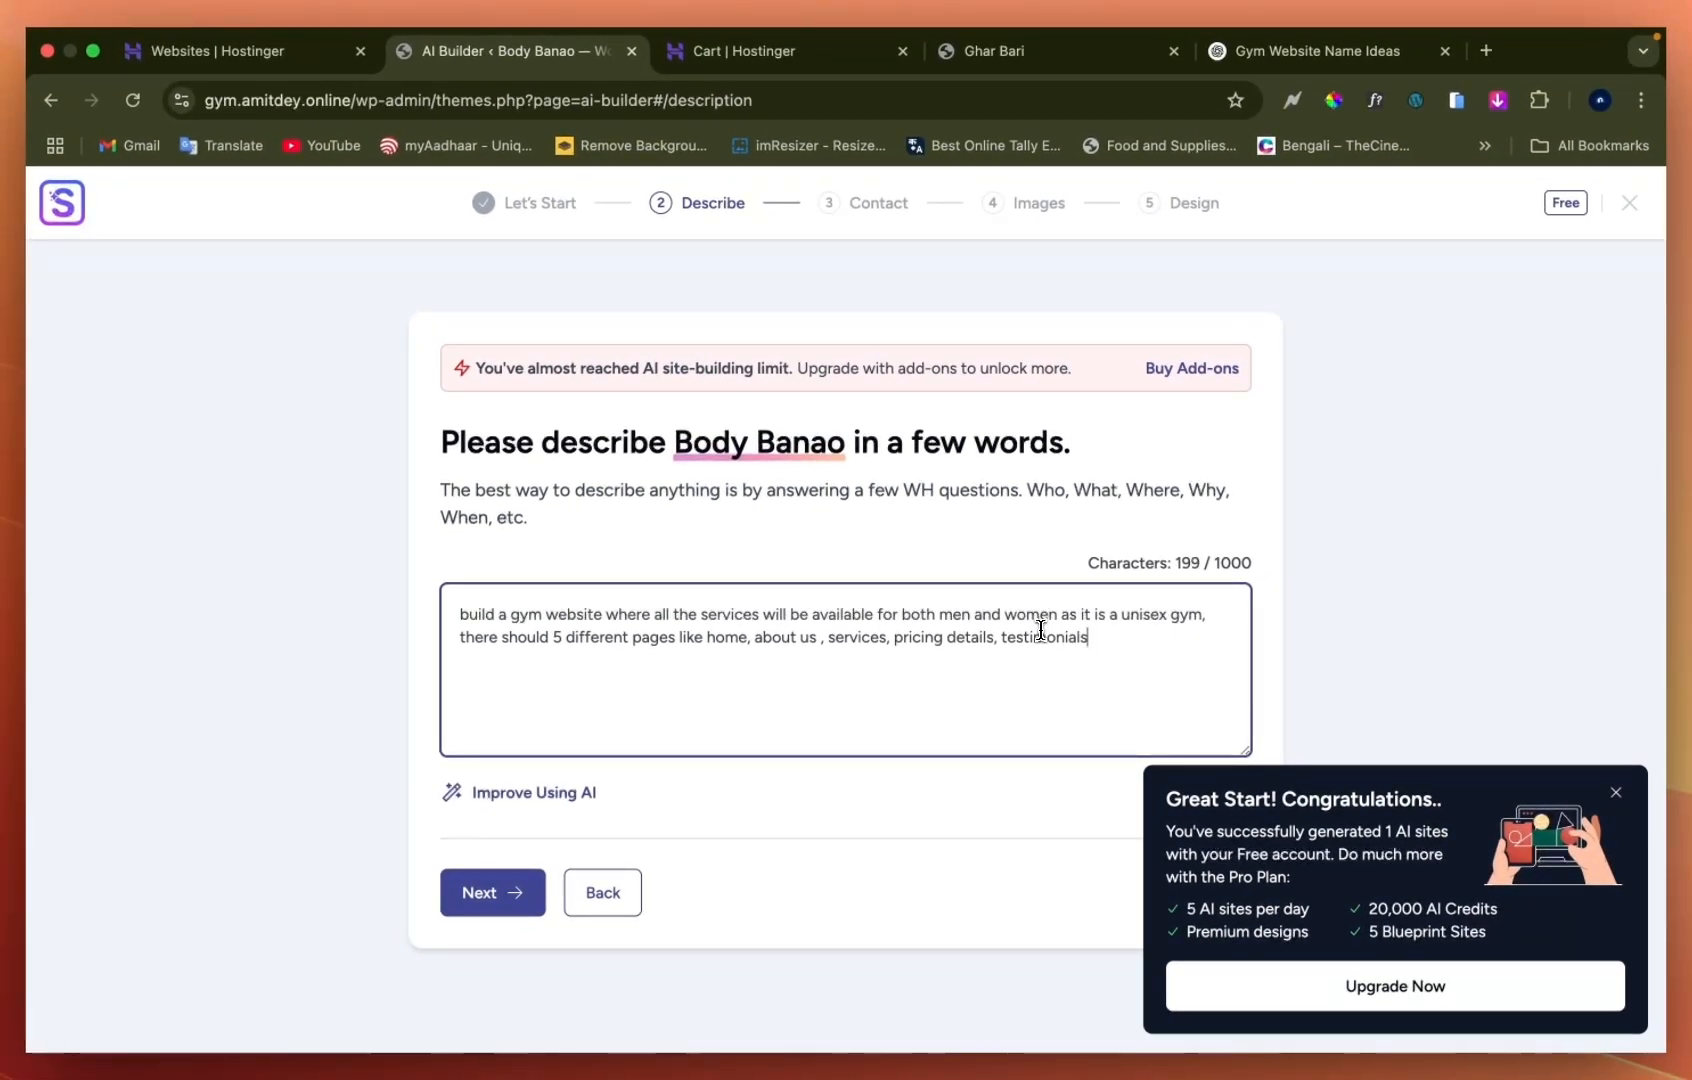
# Add "and all the necessary sections, make" after the list of pages in the description
pyautogui.write(' and all the')
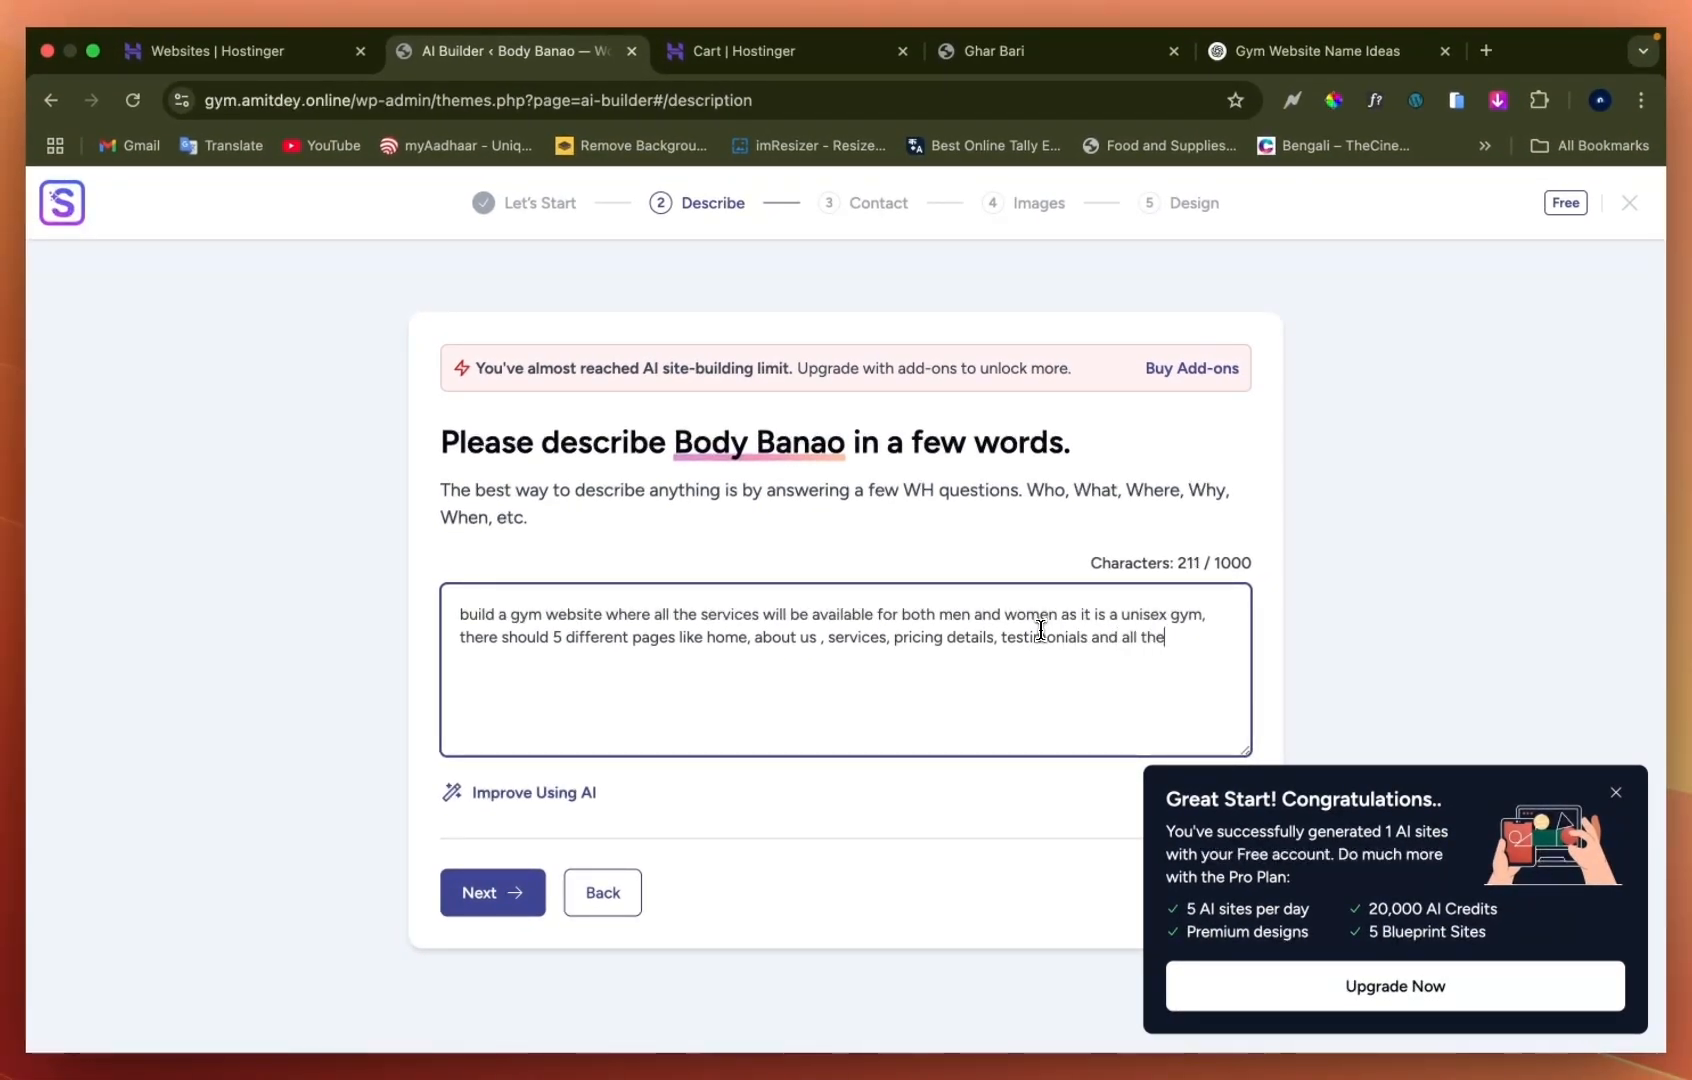
pyautogui.write(' nec')
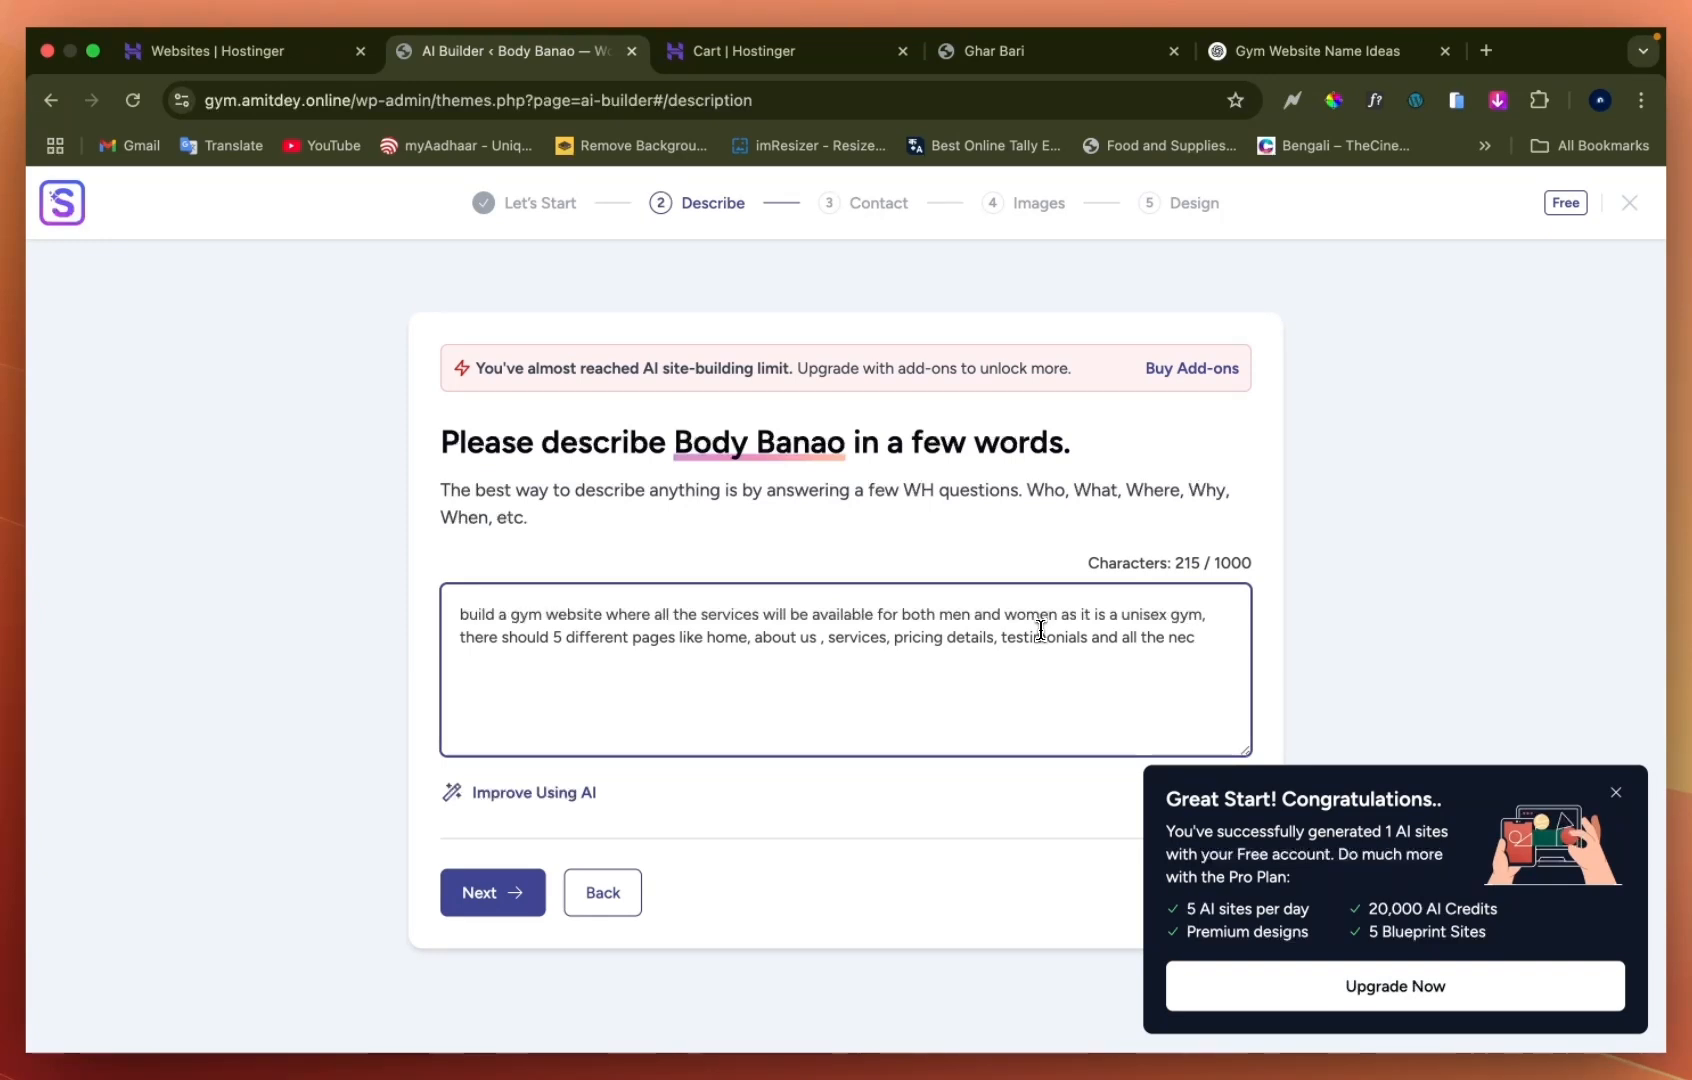
pyautogui.write('essary secc')
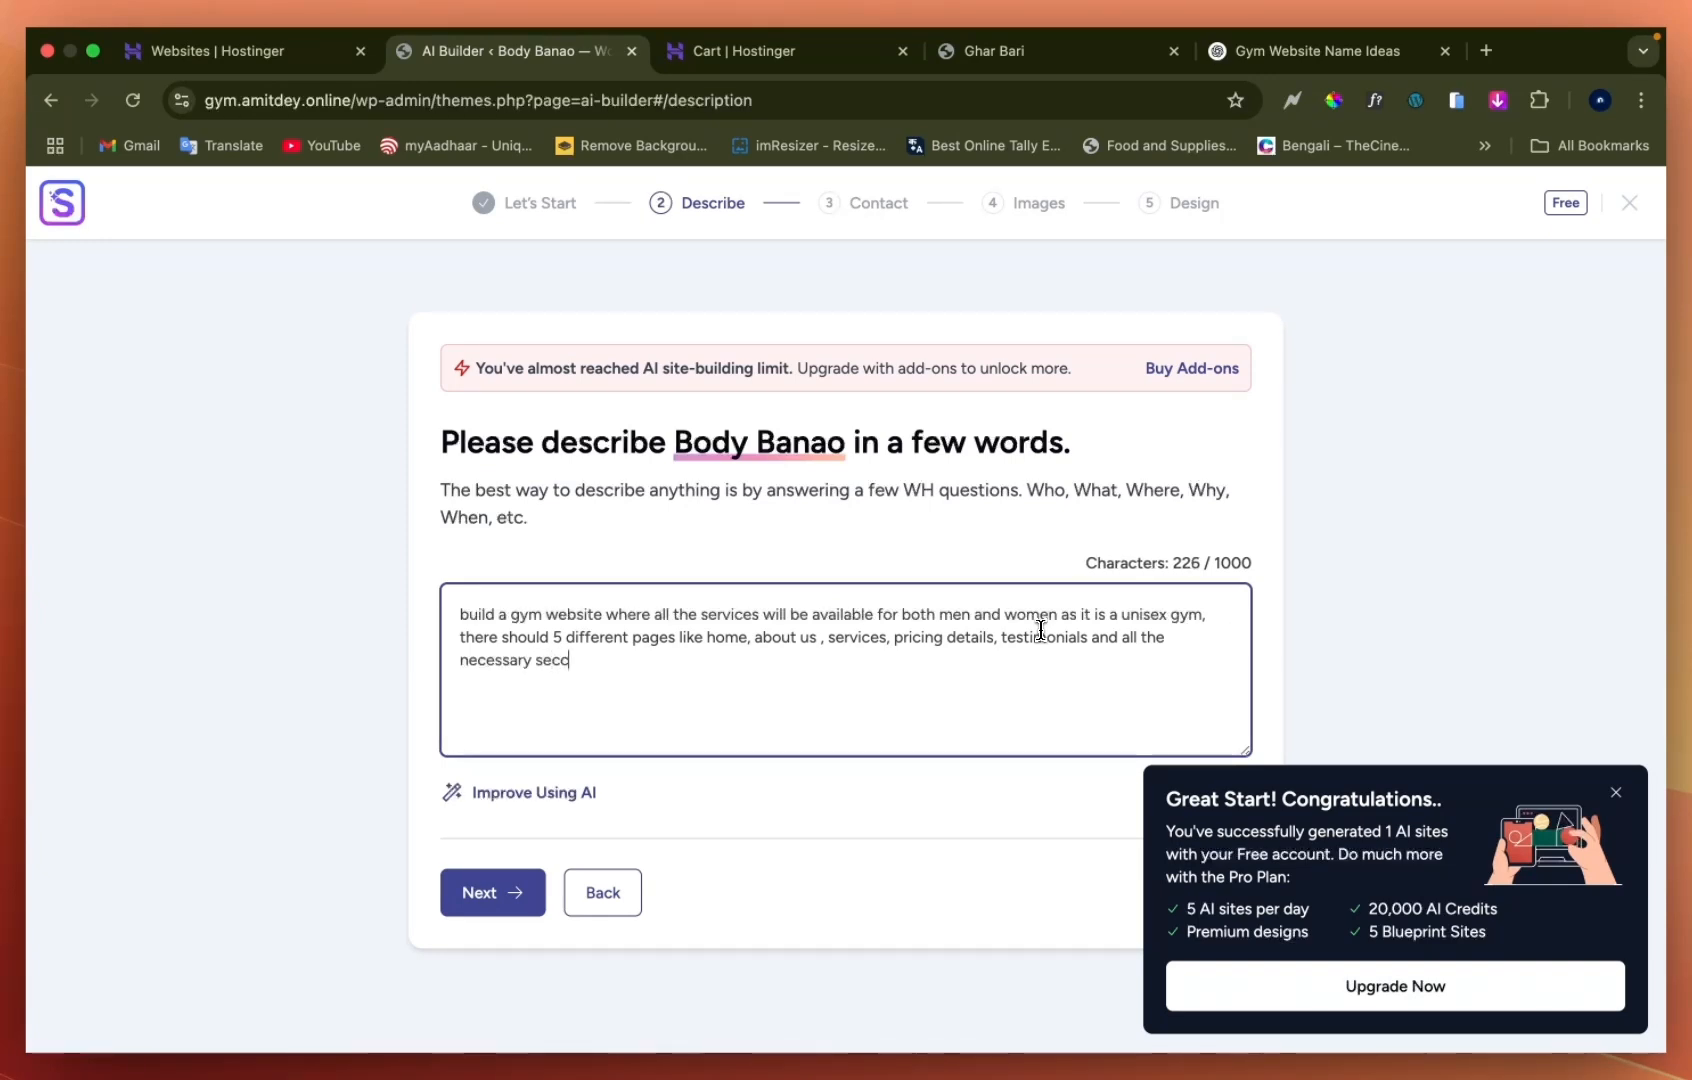
pyautogui.press('BackSpace')
pyautogui.write('tions, make')
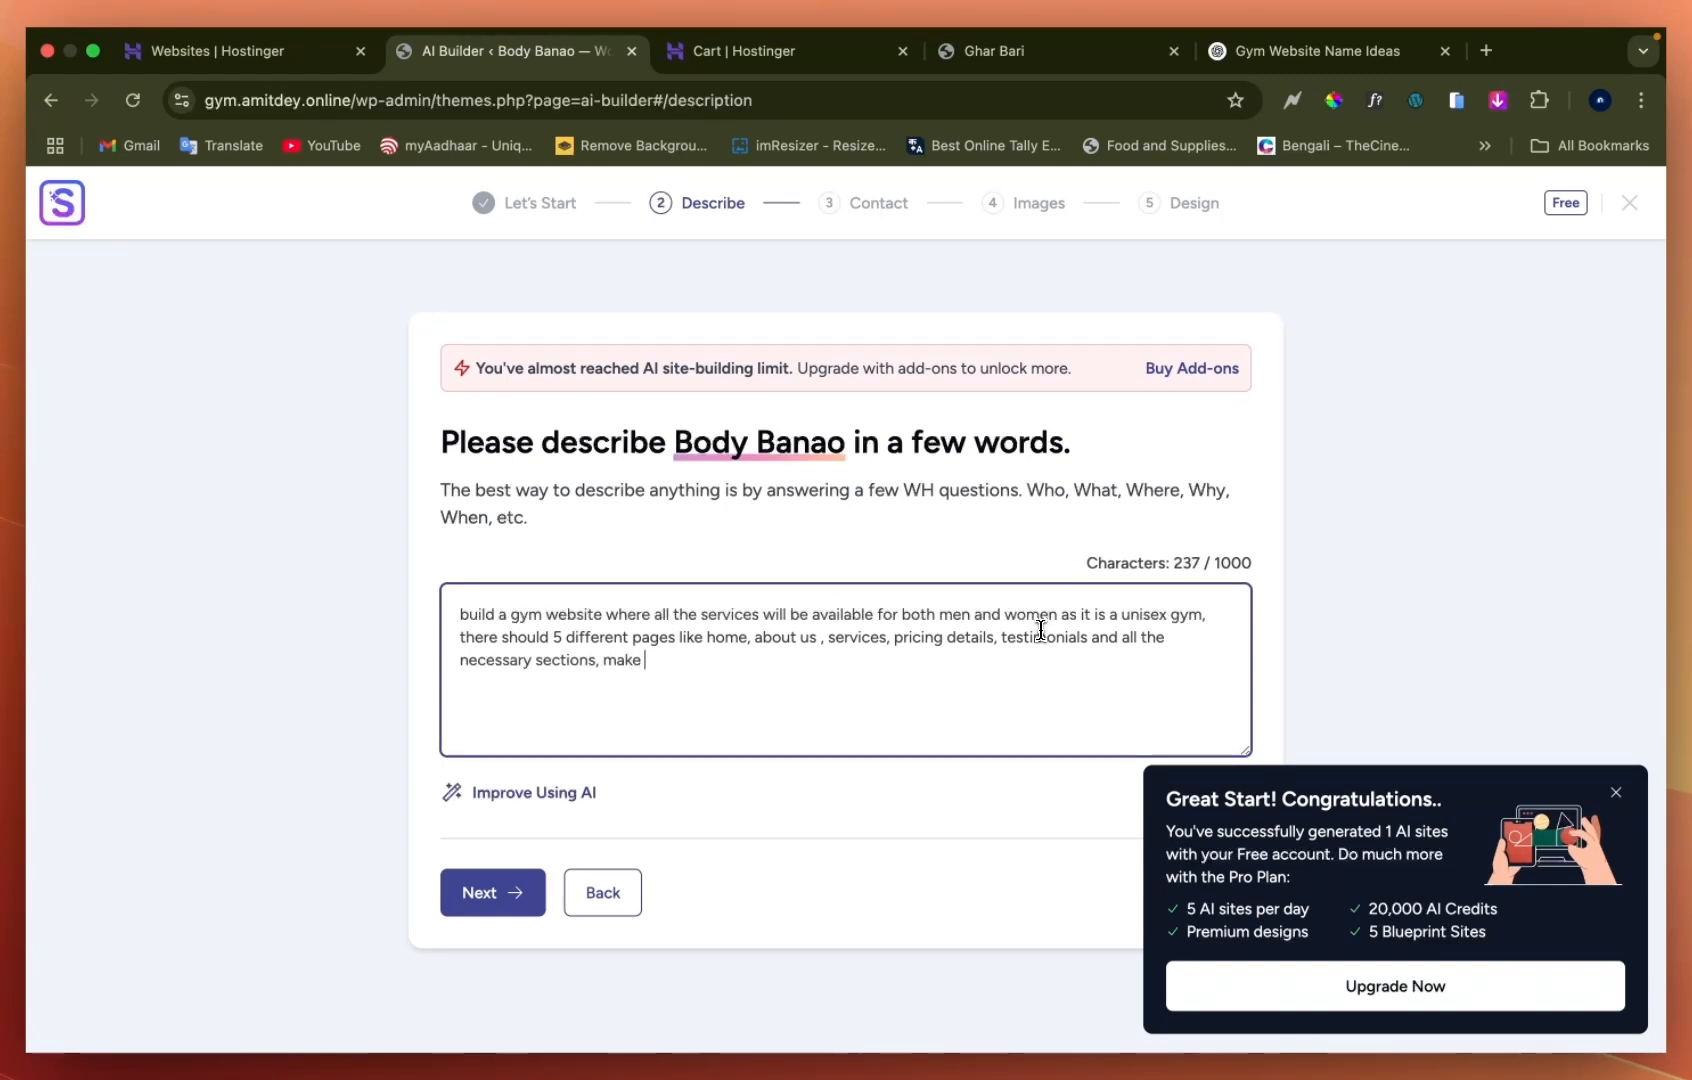
# Continue the description with "it like a professional and modern website so that visitors can easily engage with the look of the website"
pyautogui.write(' it iike a professio')
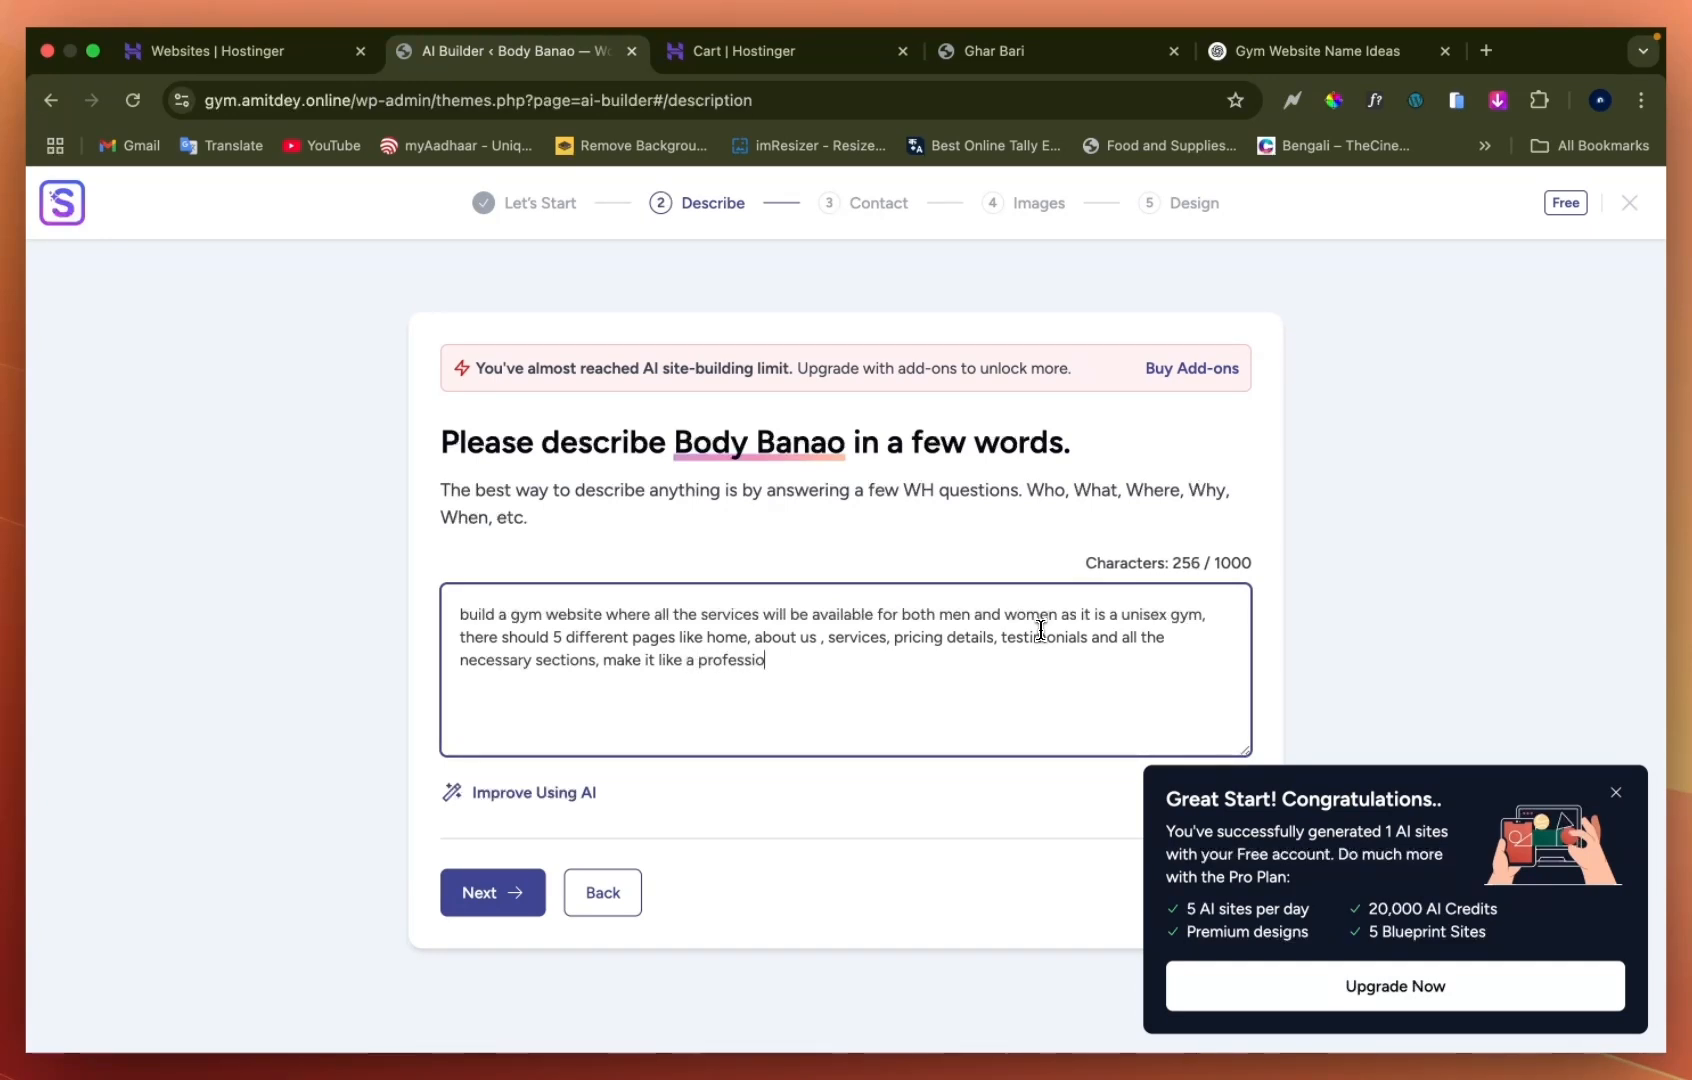
pyautogui.write('nal and modern ')
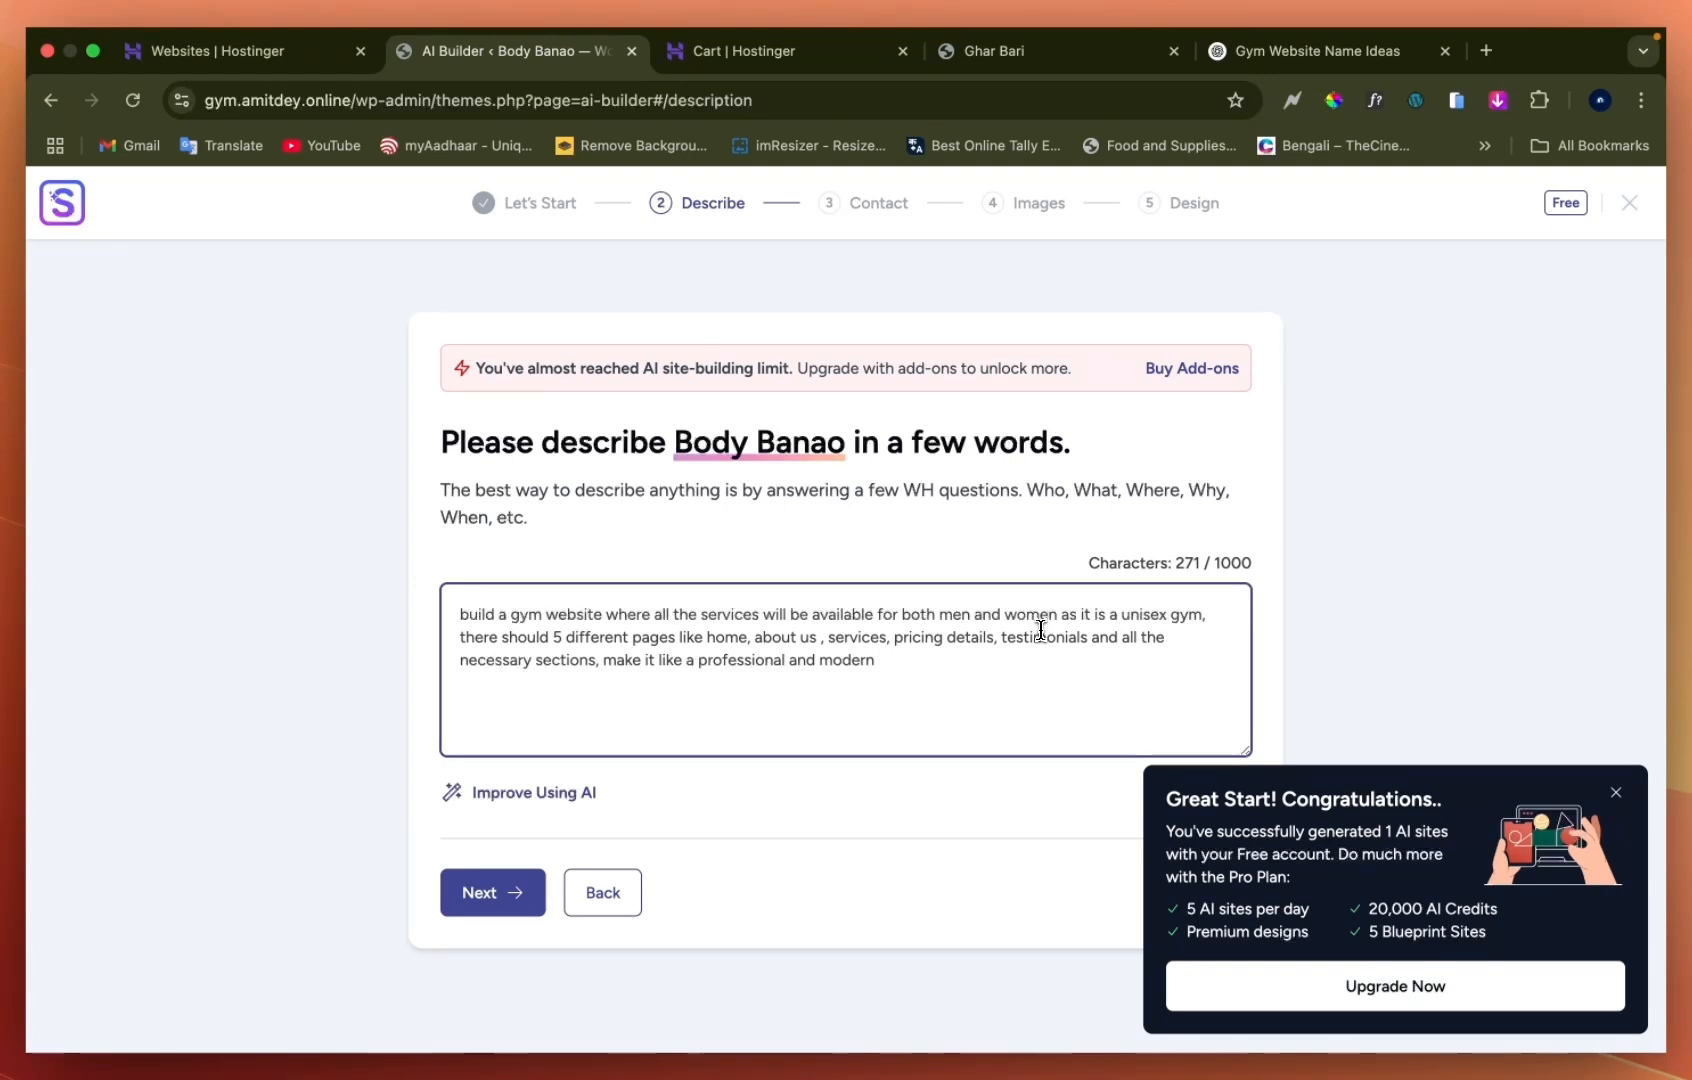
pyautogui.write('website so ')
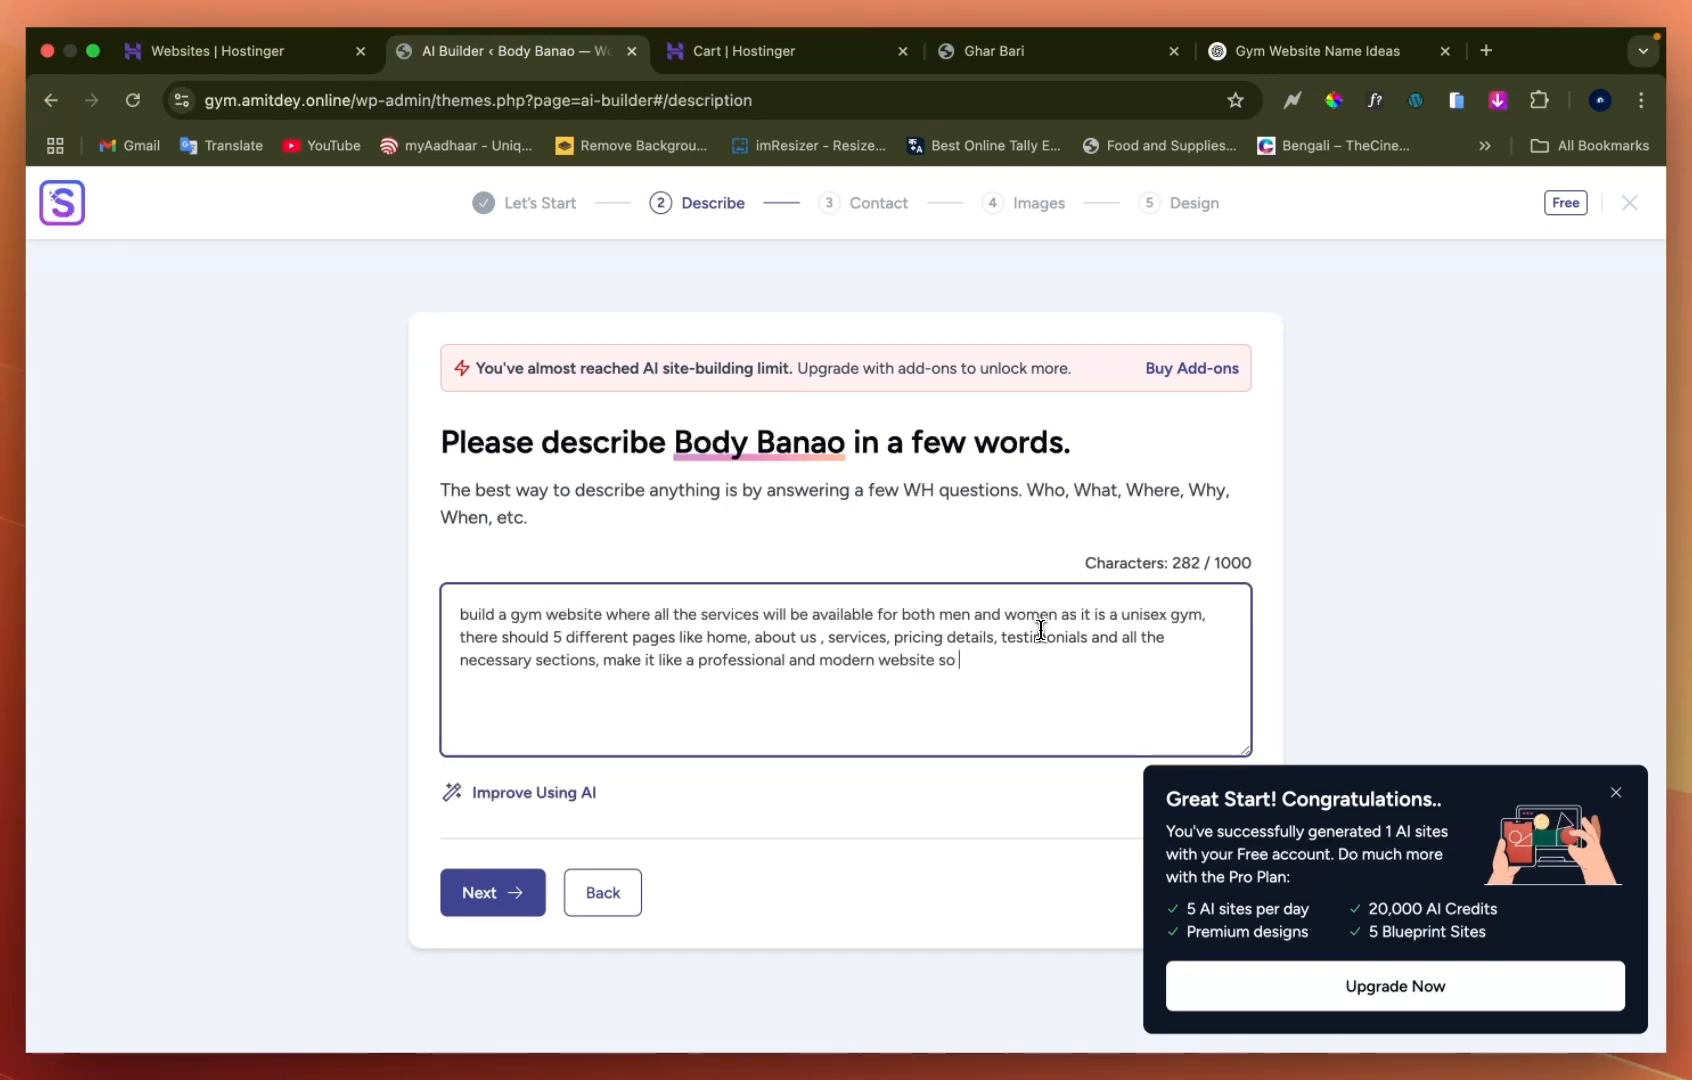
pyautogui.write('that visi')
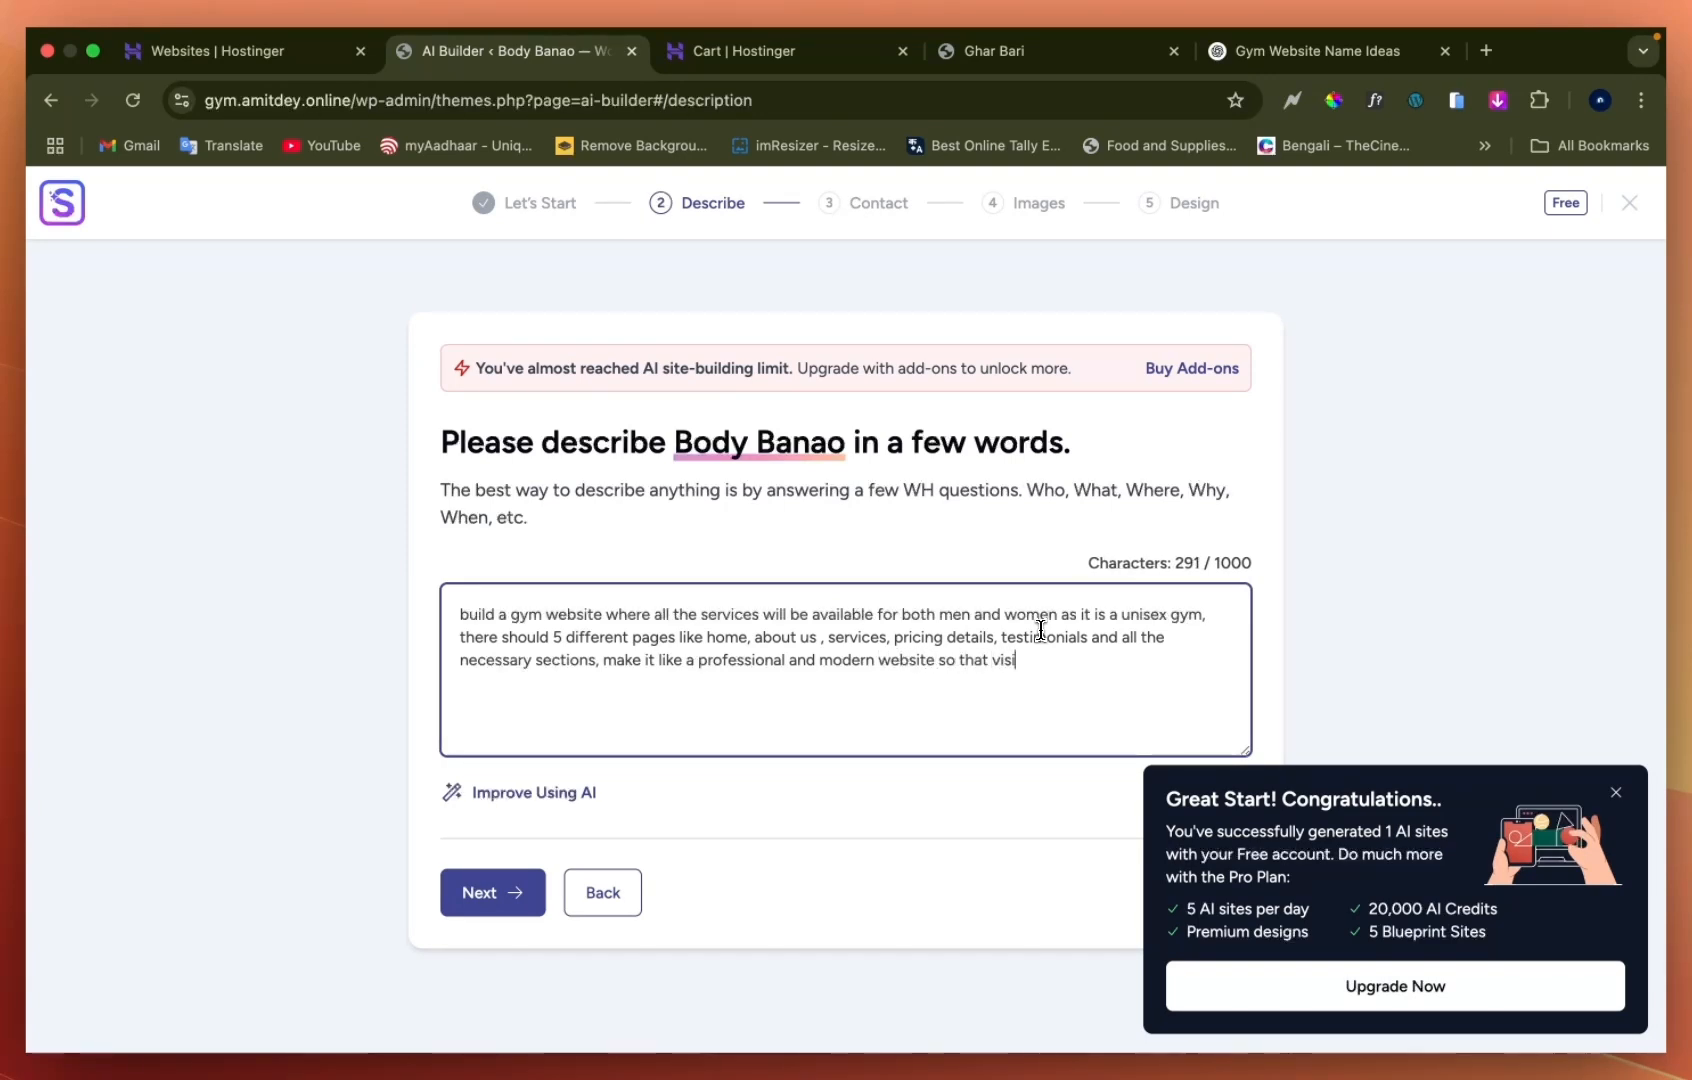
pyautogui.write('tors can easily ')
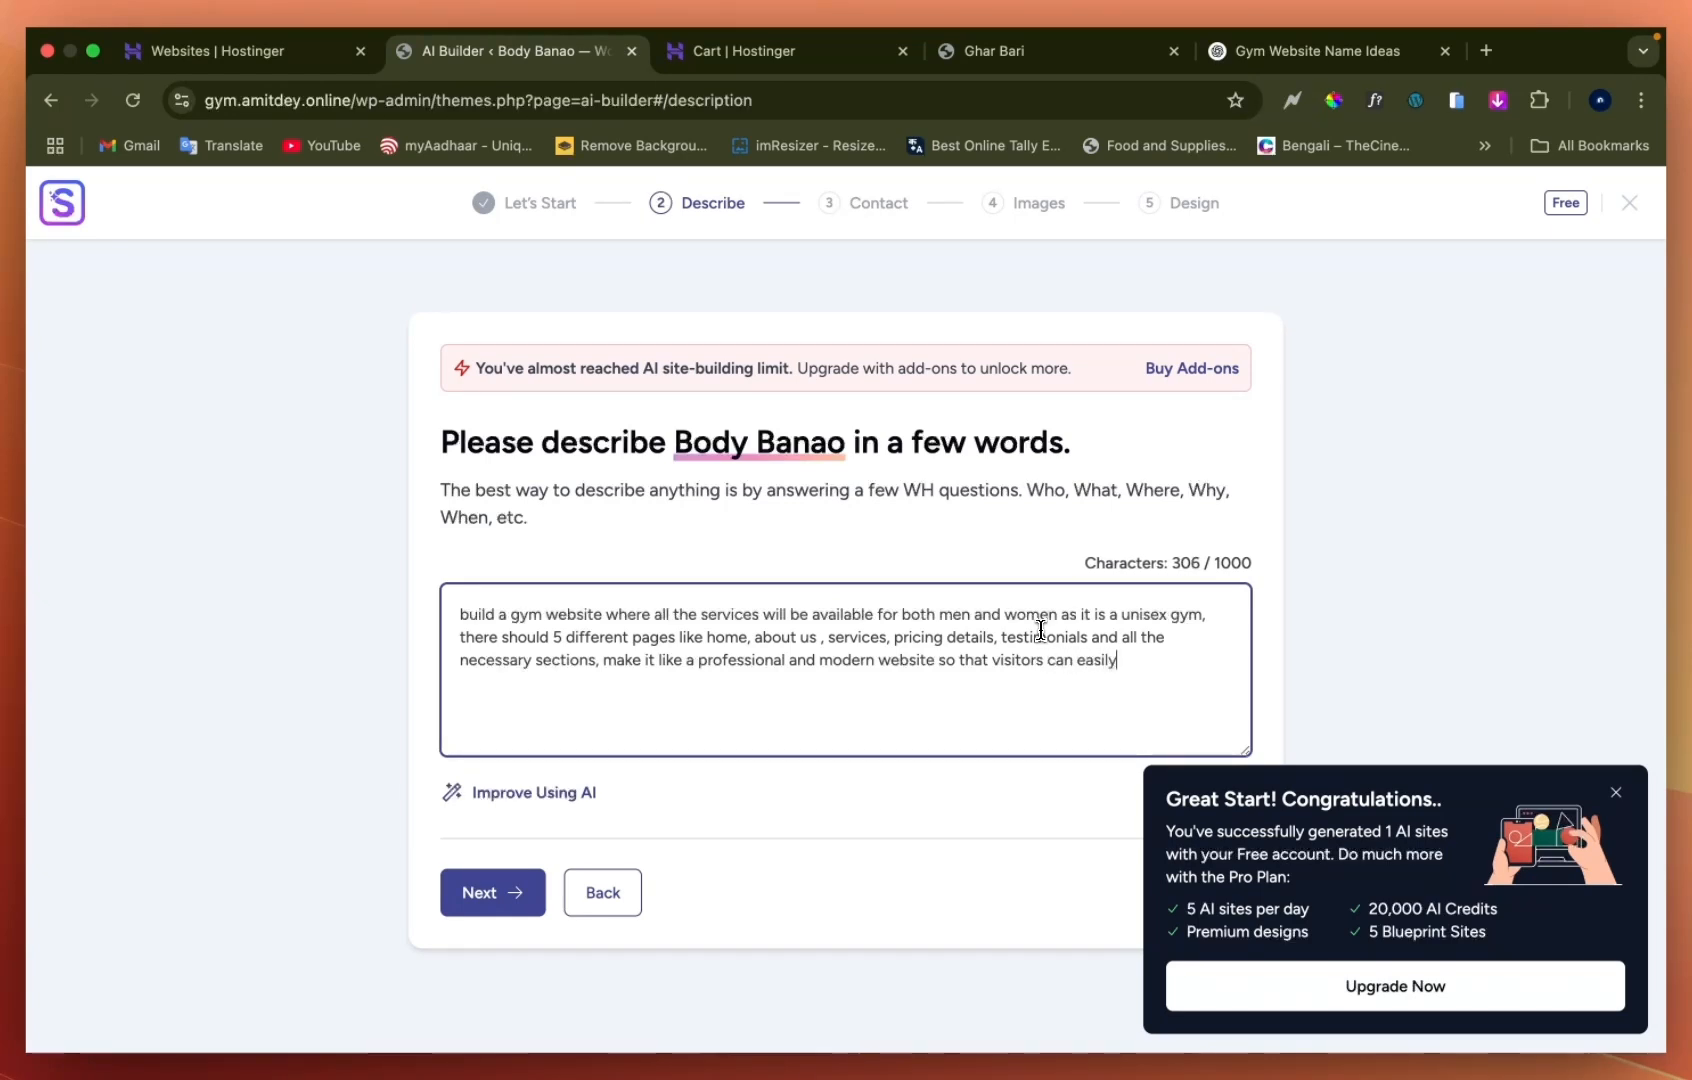
pyautogui.write('engage w')
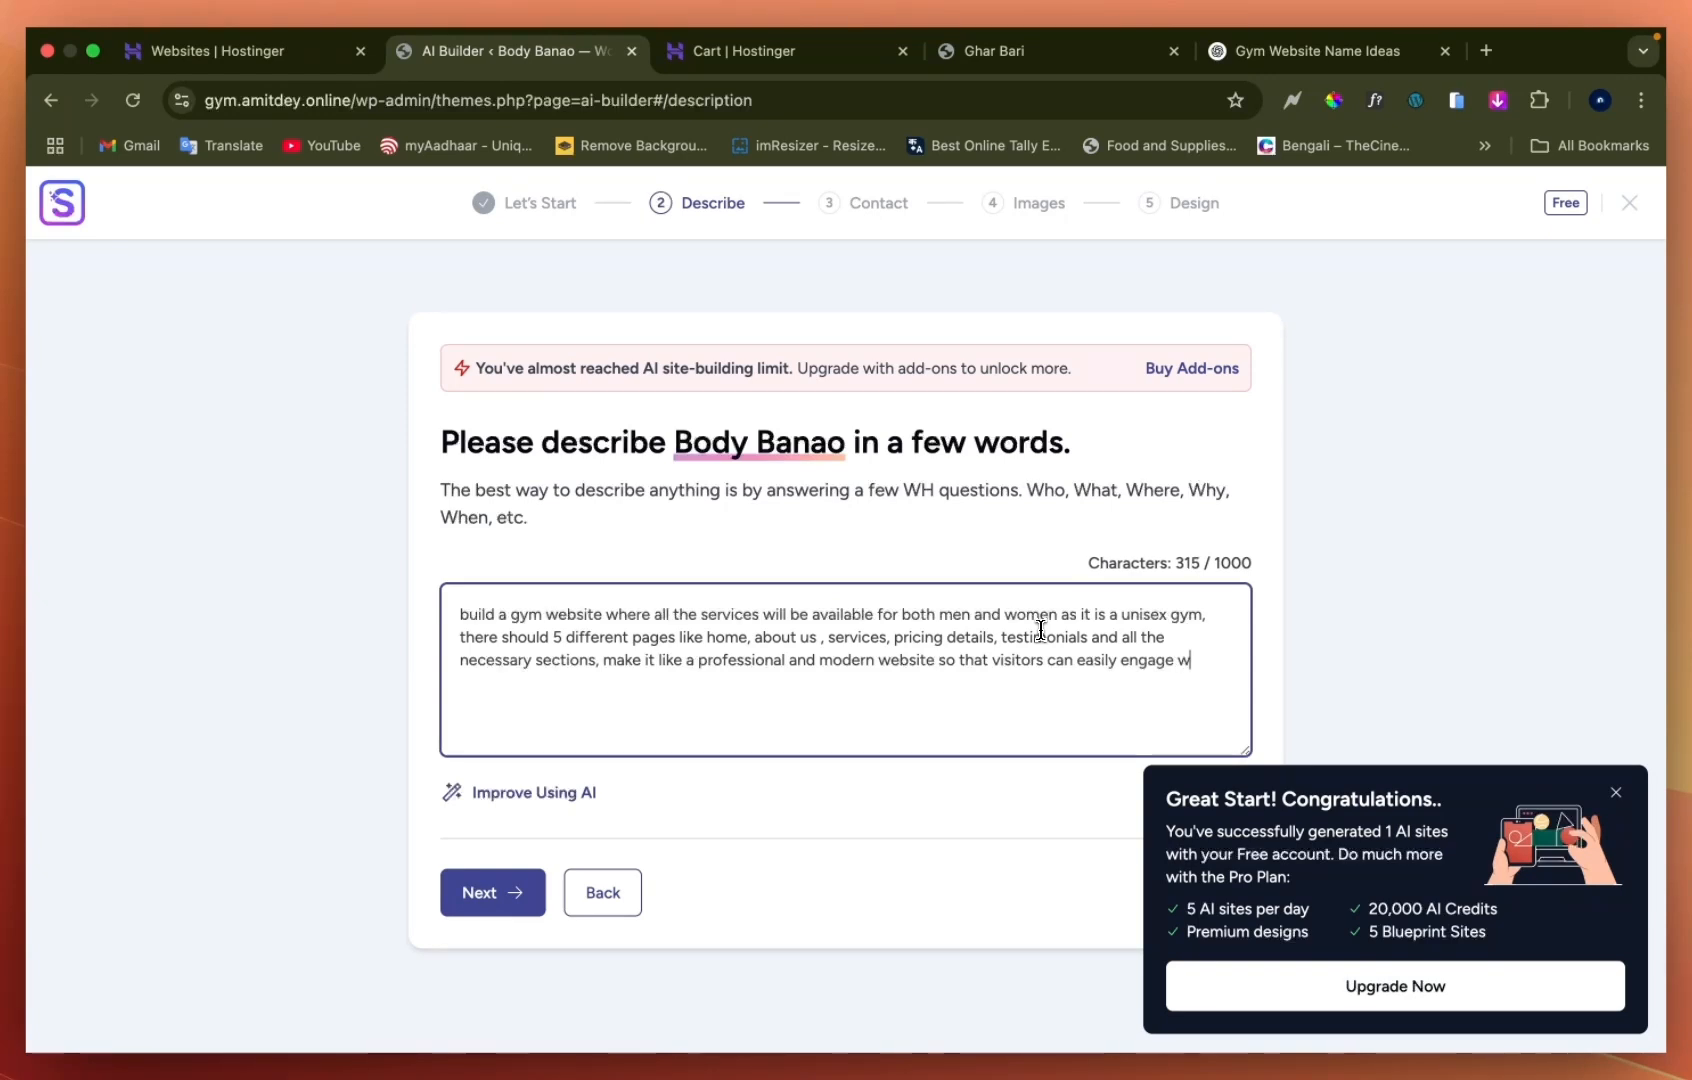
pyautogui.write('ith the l')
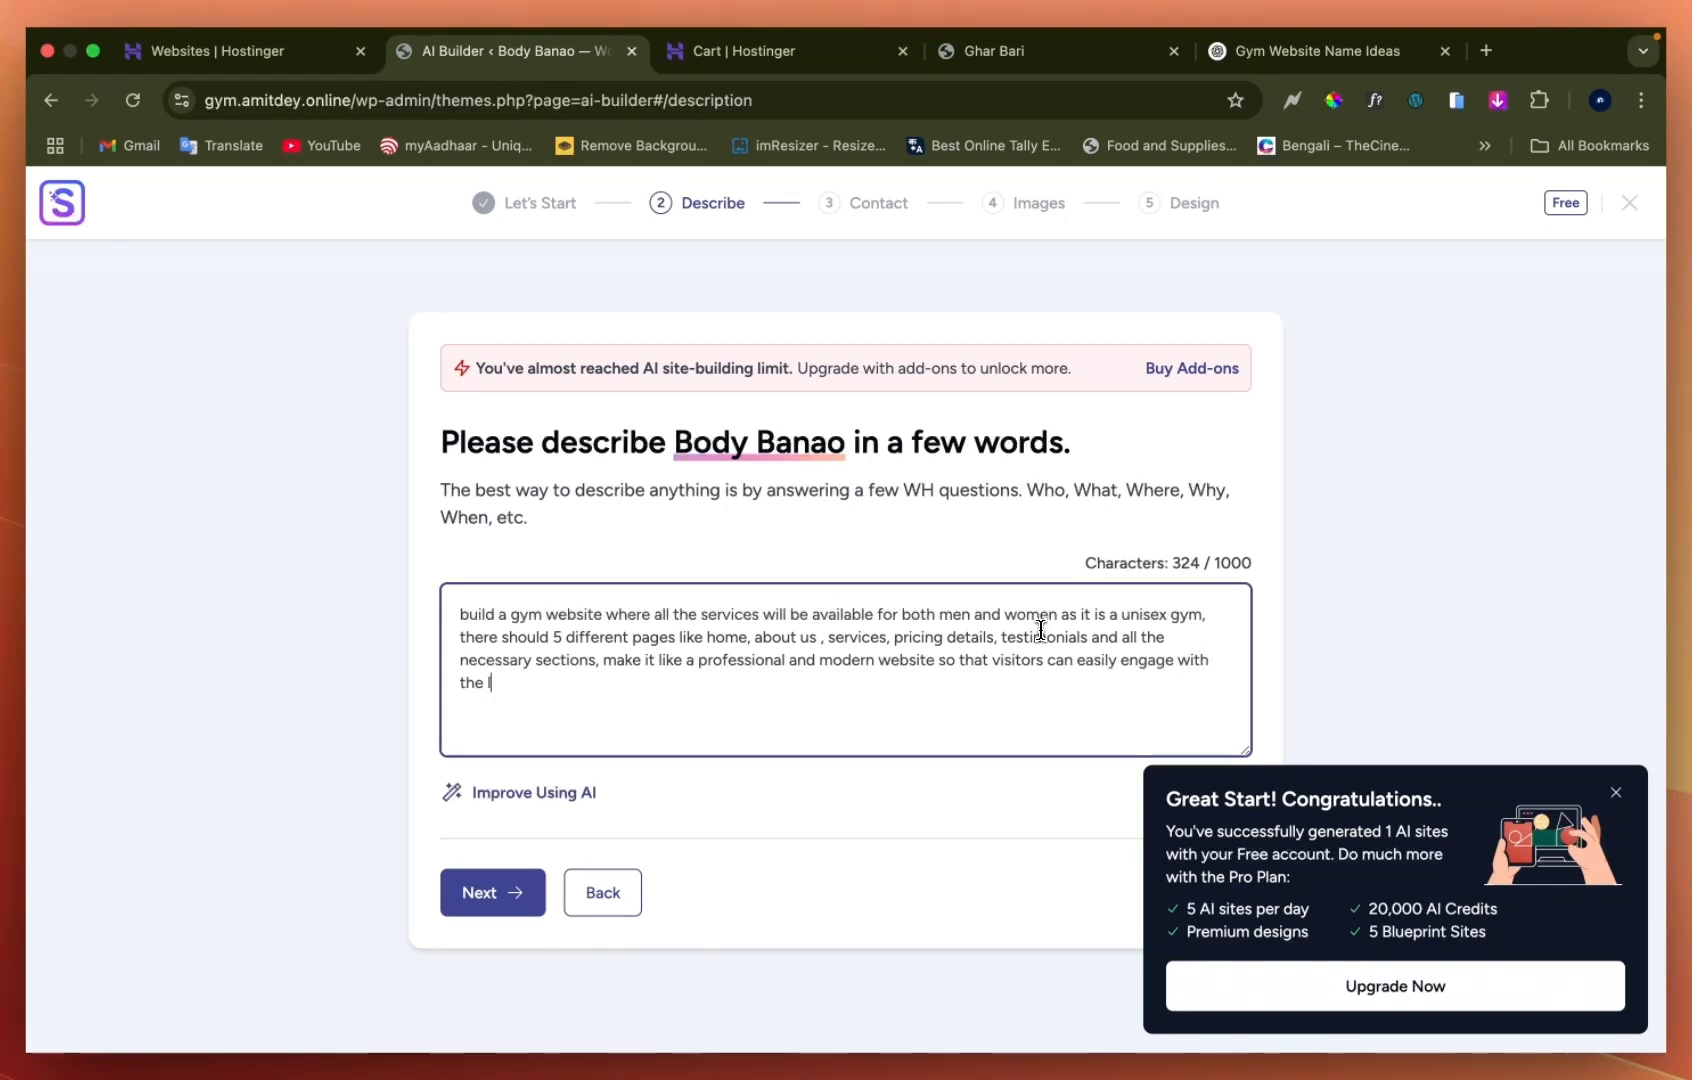
pyautogui.write('ook of t')
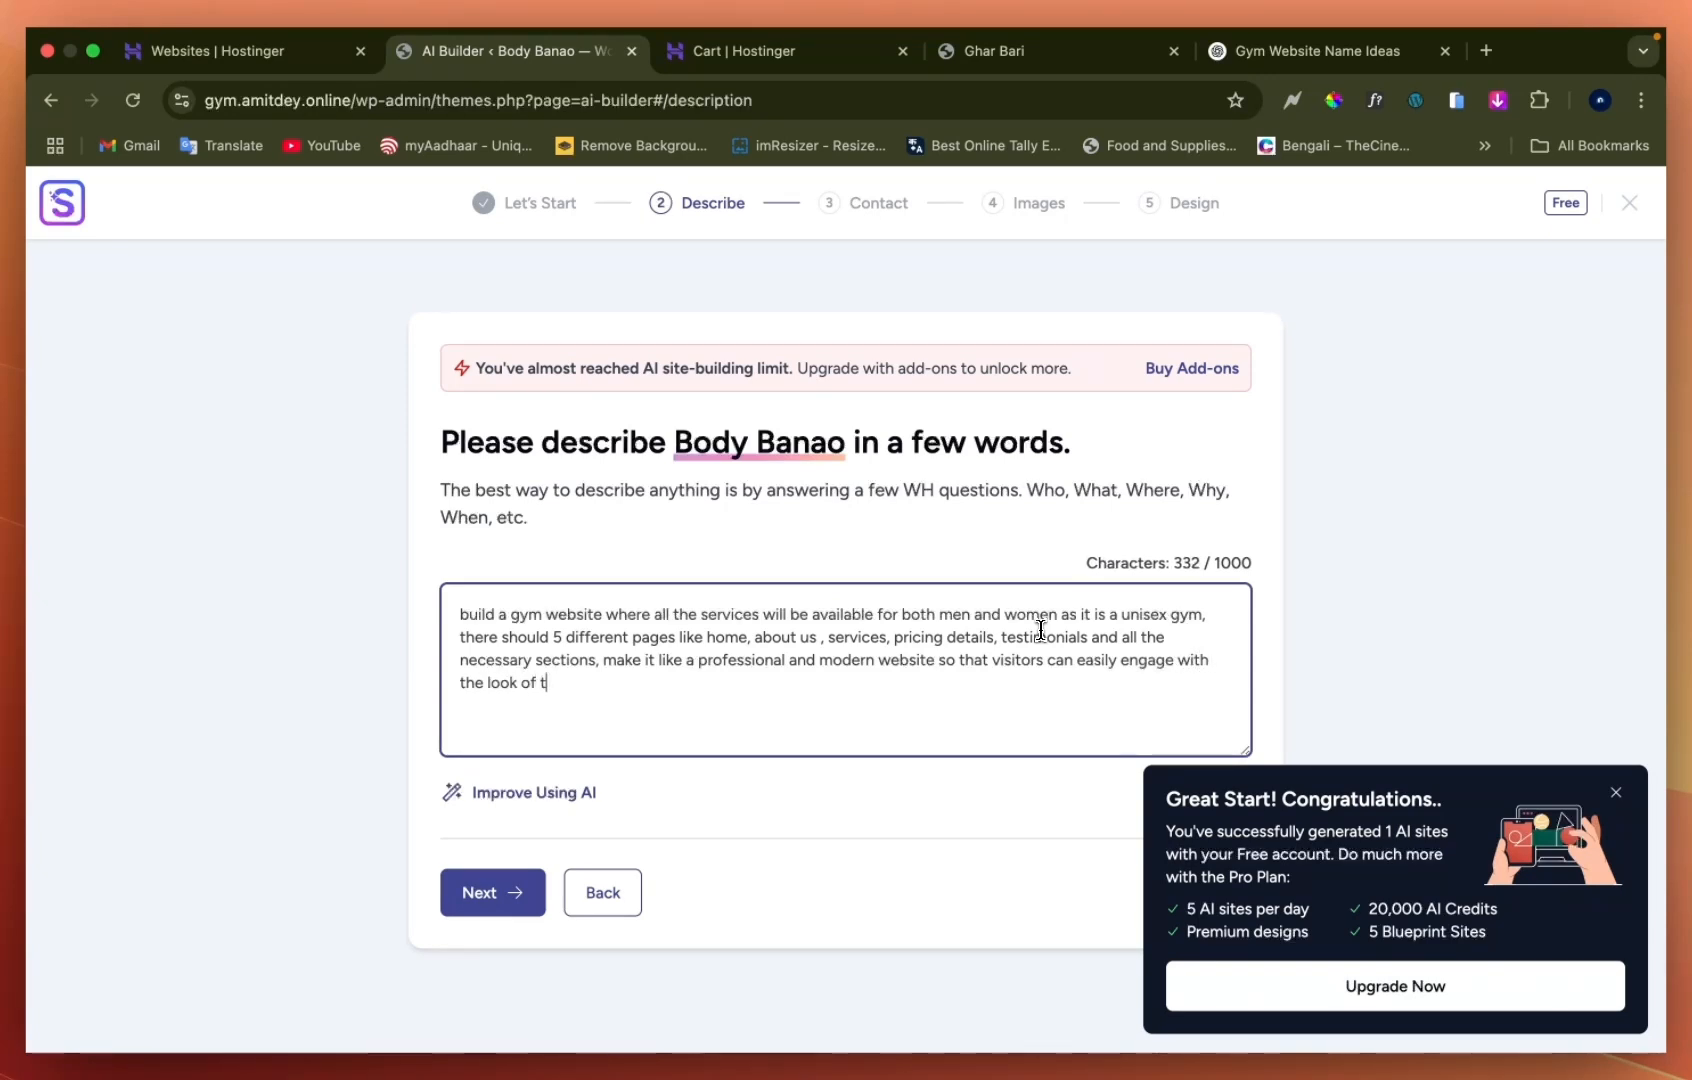
pyautogui.write('he website ')
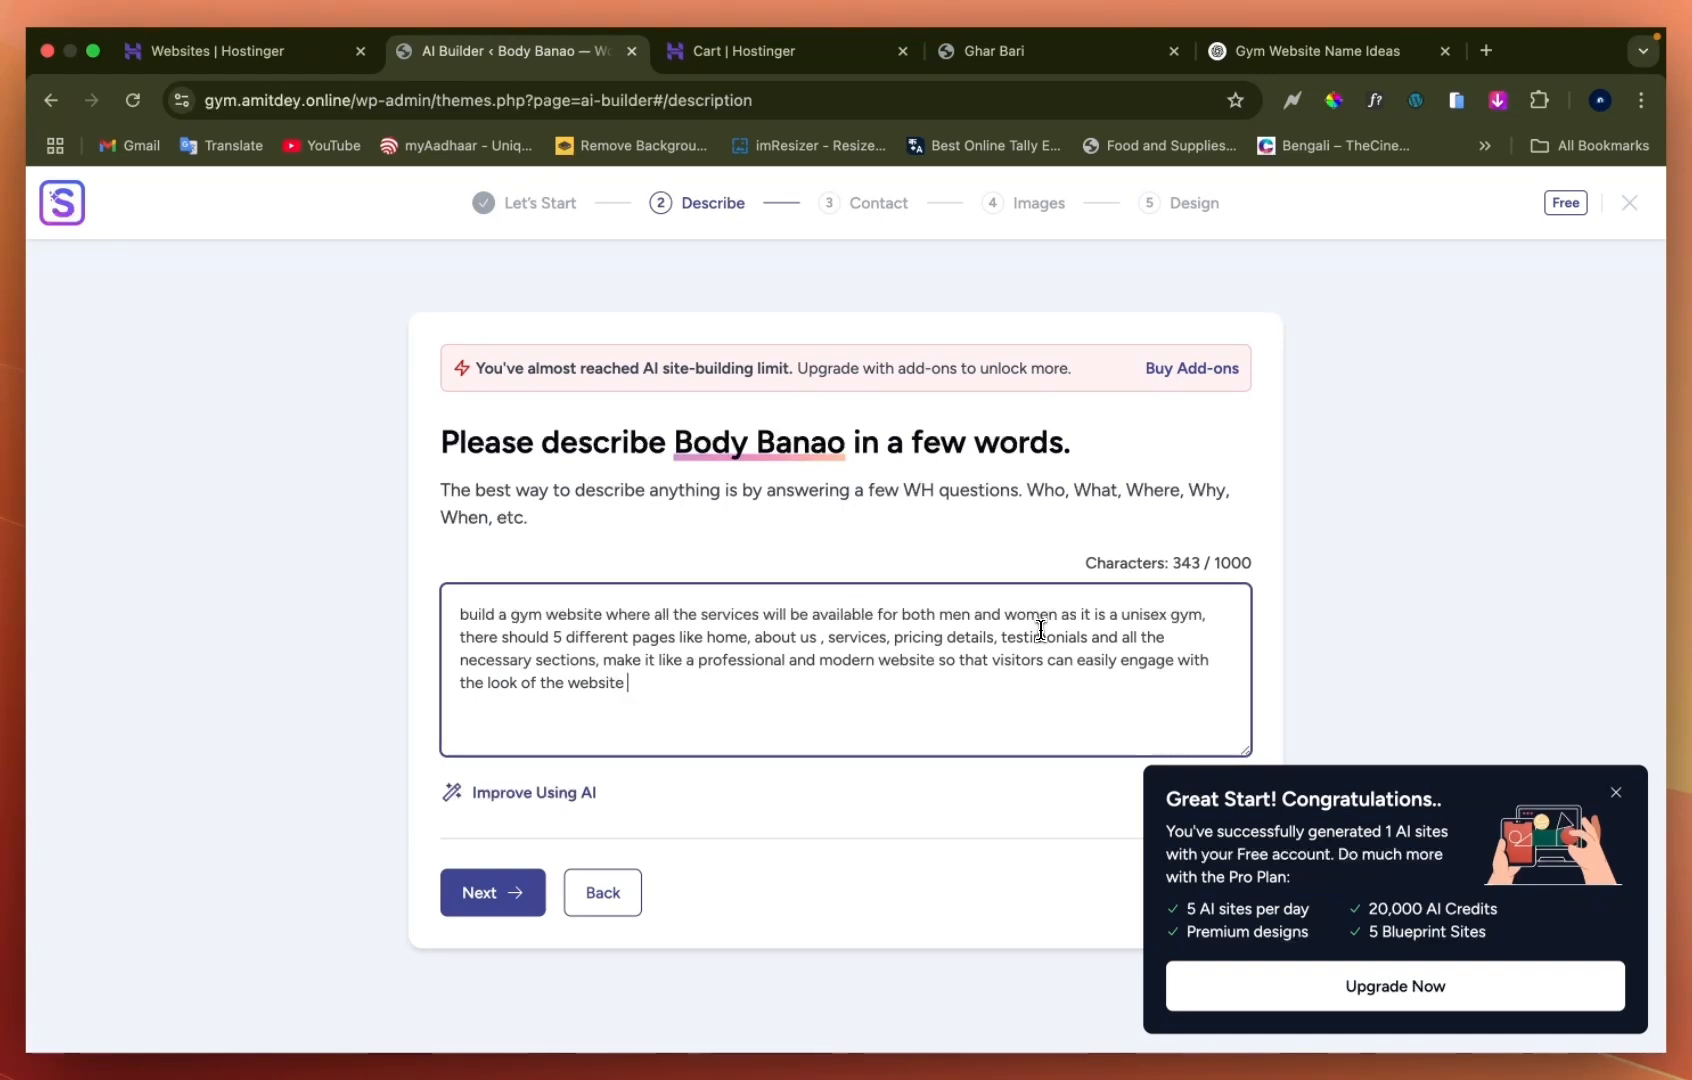
# Add to the description "and the contents should be easy to understand and catchy"
pyautogui.write('and')
pyautogui.moveTo(1492, 58)
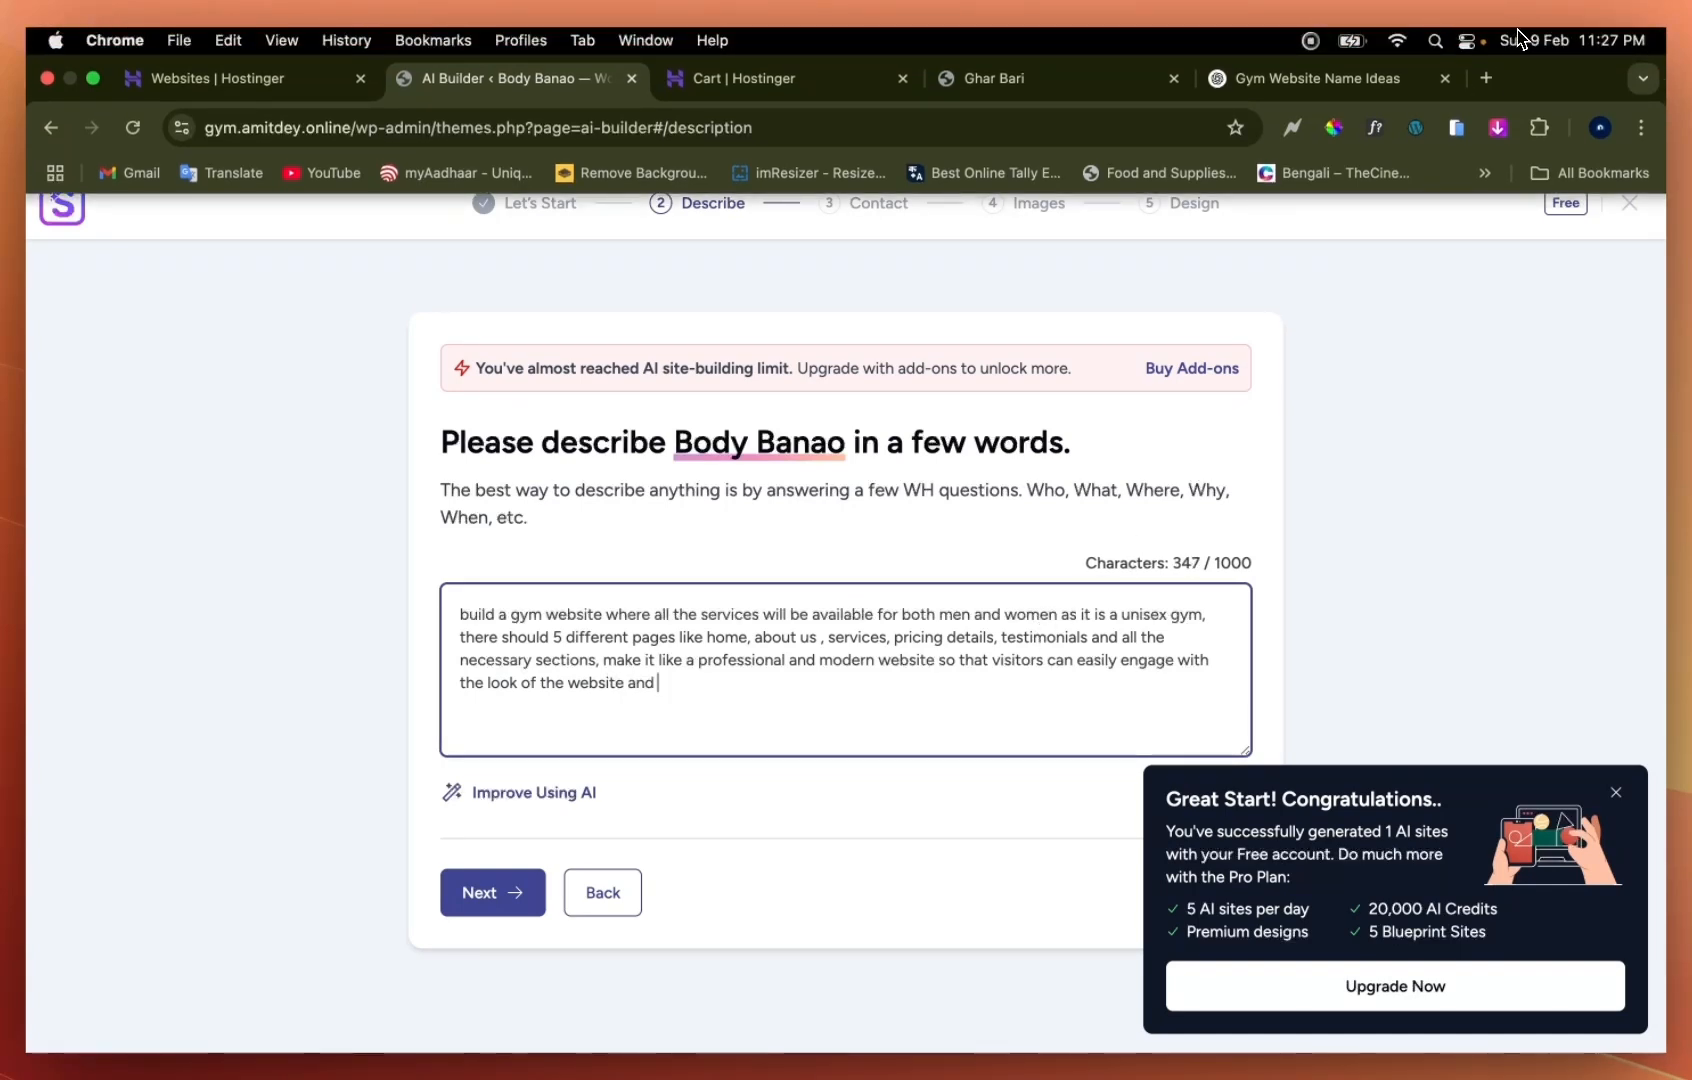
pyautogui.write('the contents shou')
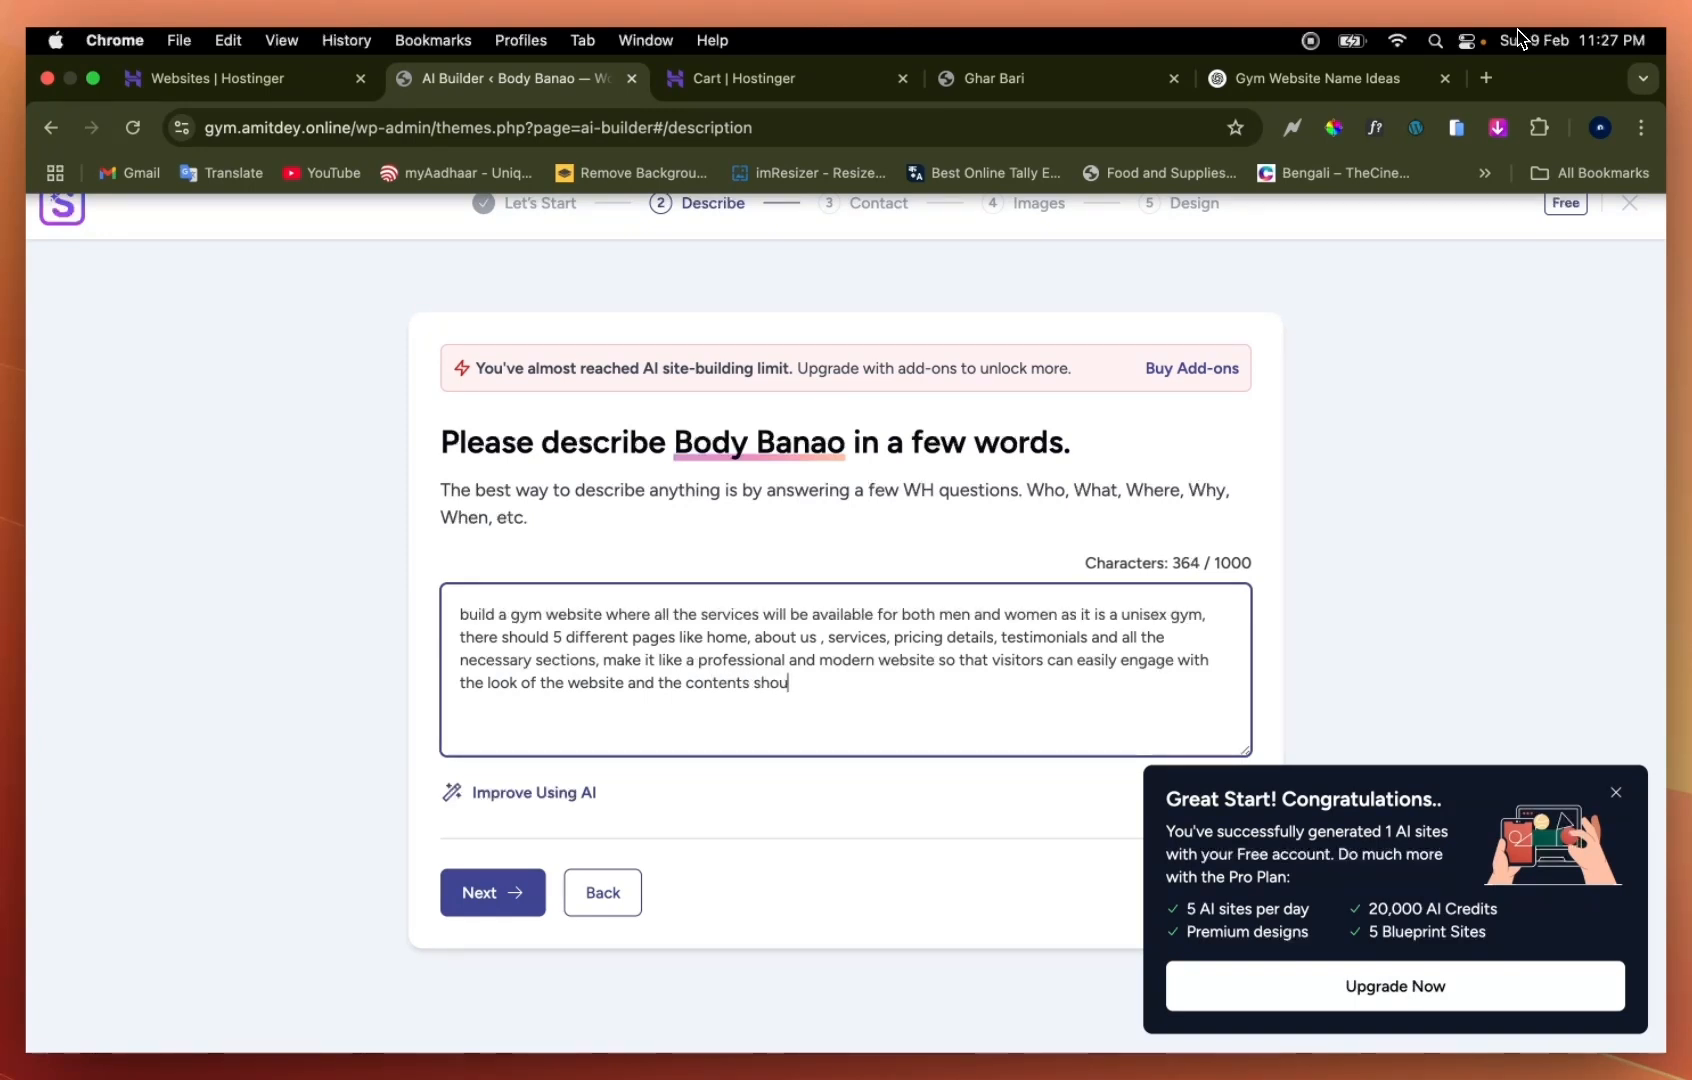
pyautogui.write('ld be easy an')
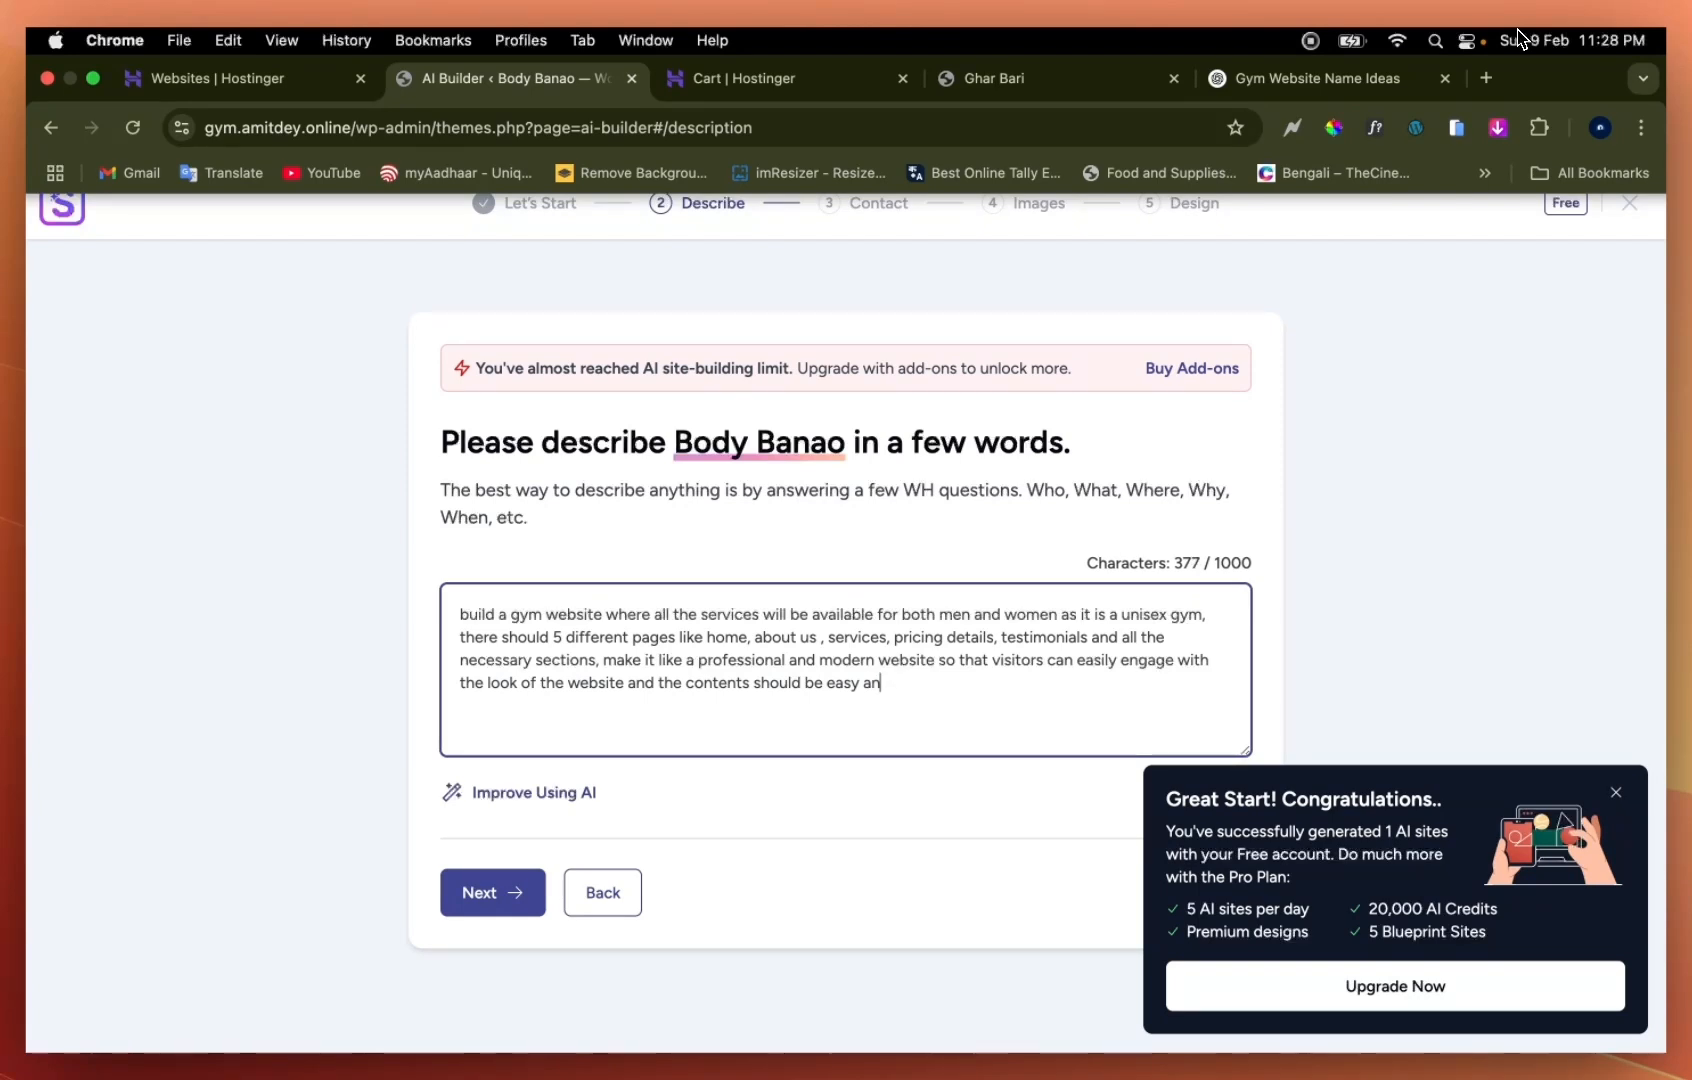
pyautogui.press('BackSpace')
pyautogui.write('toto undrstand ')
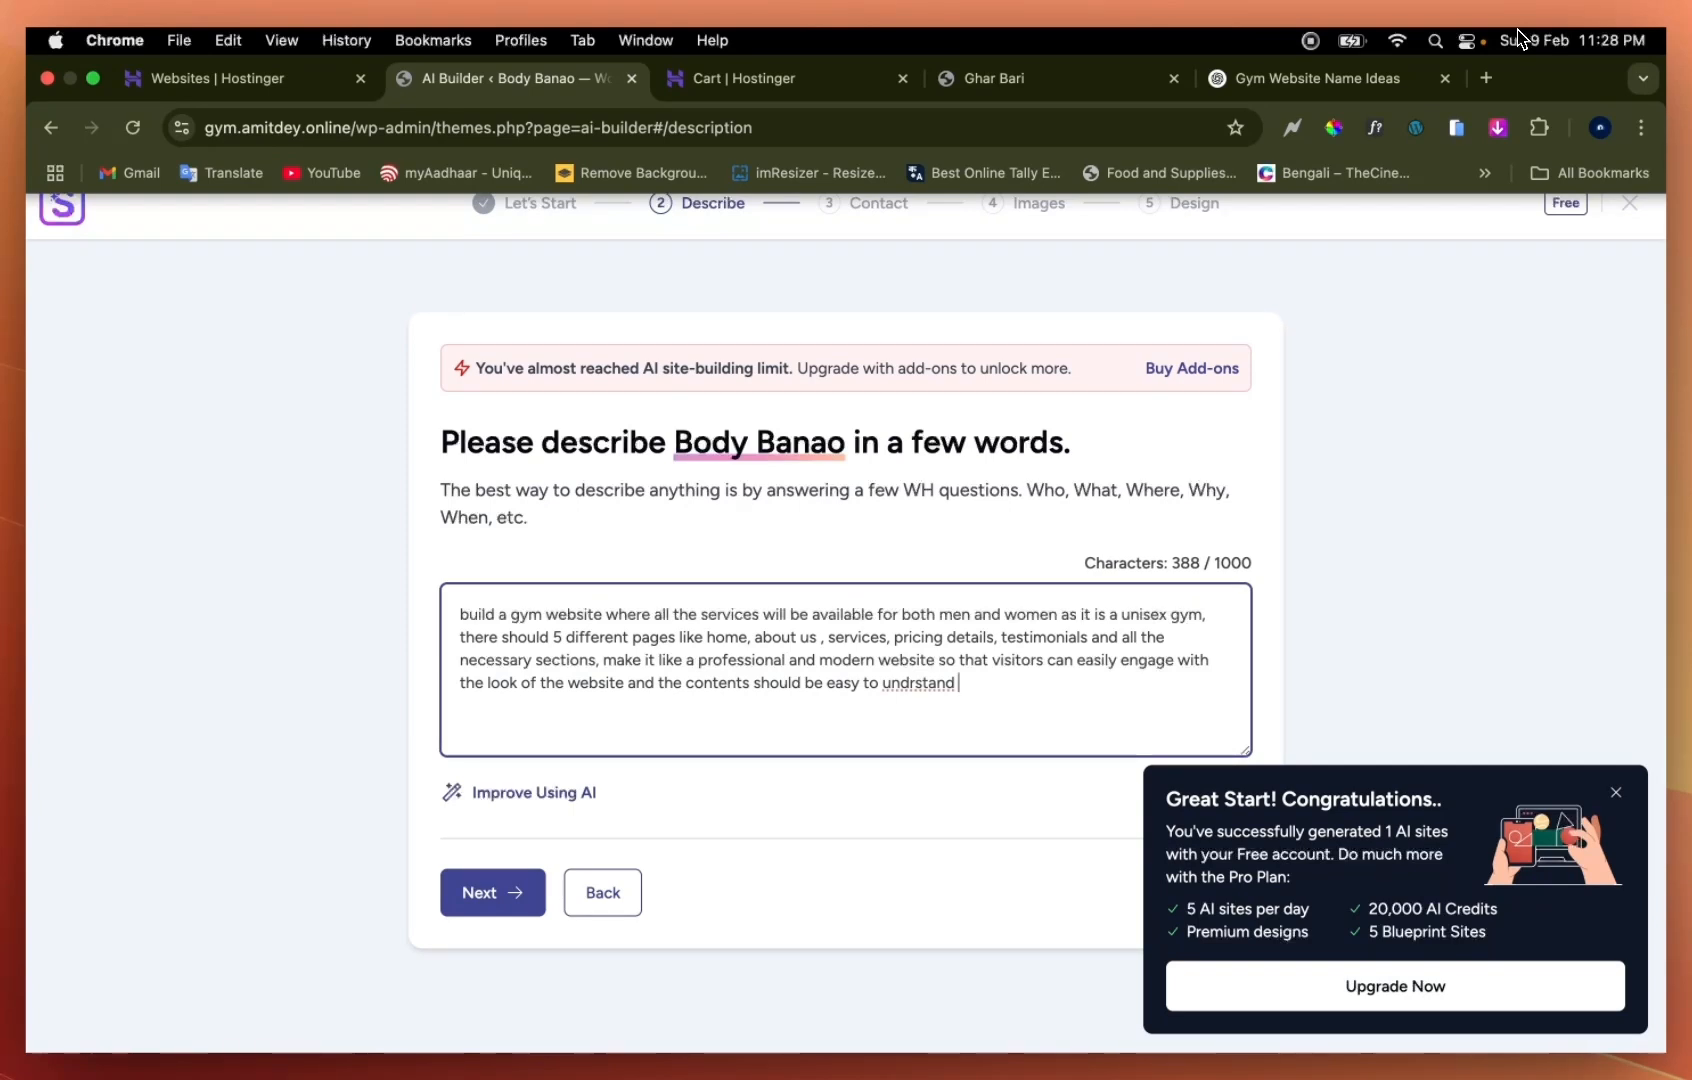
pyautogui.write('er')
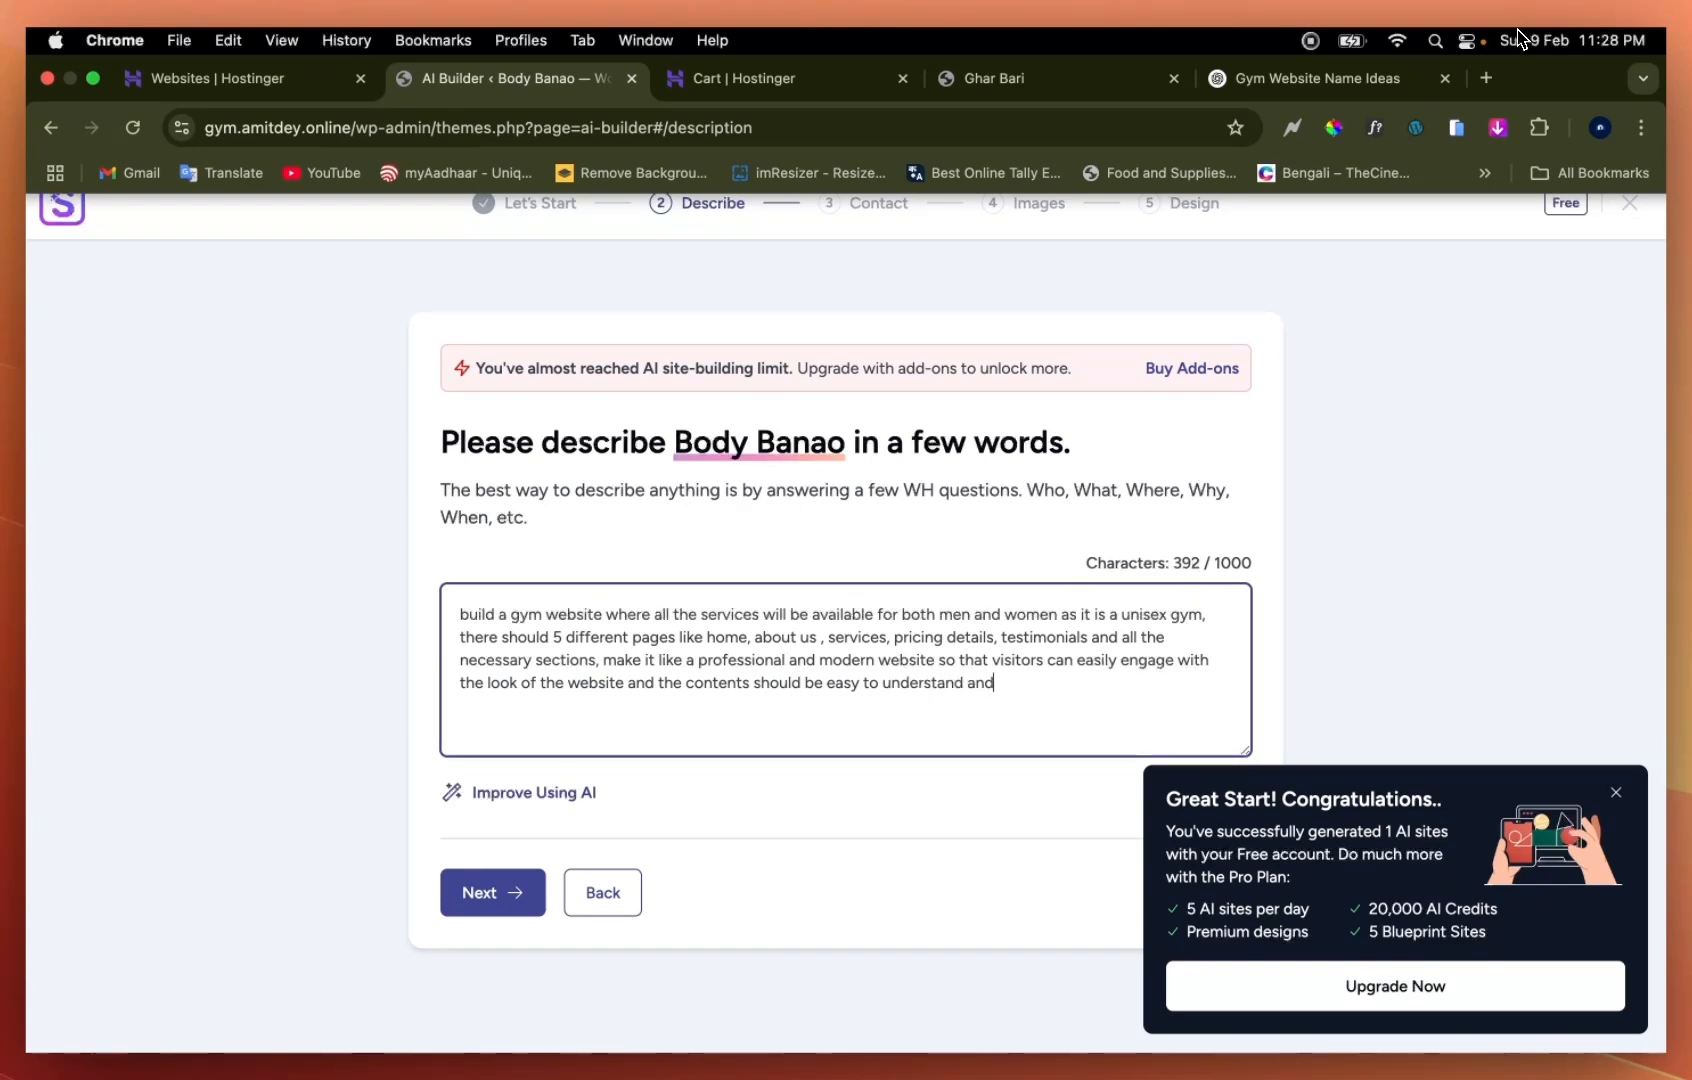
pyautogui.write('stand and catchy, make t')
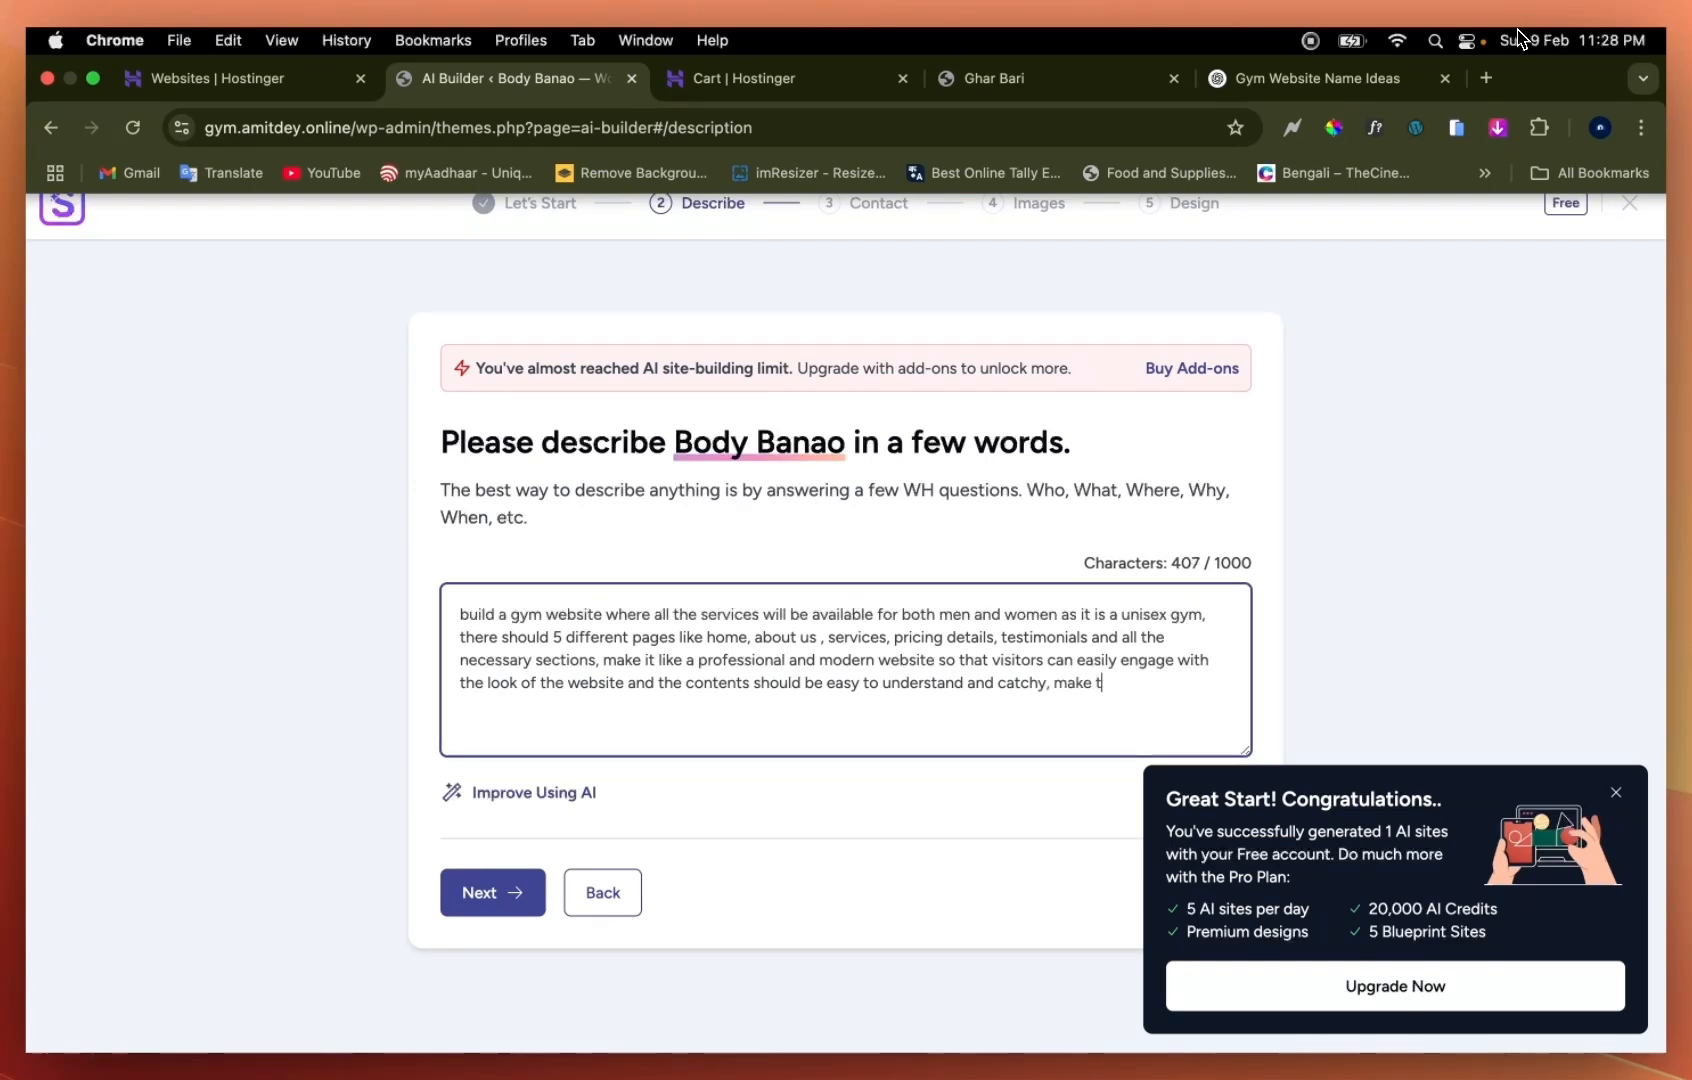
# Finish the description with the request "make the footer section iconic or premium"
pyautogui.write('he footer ')
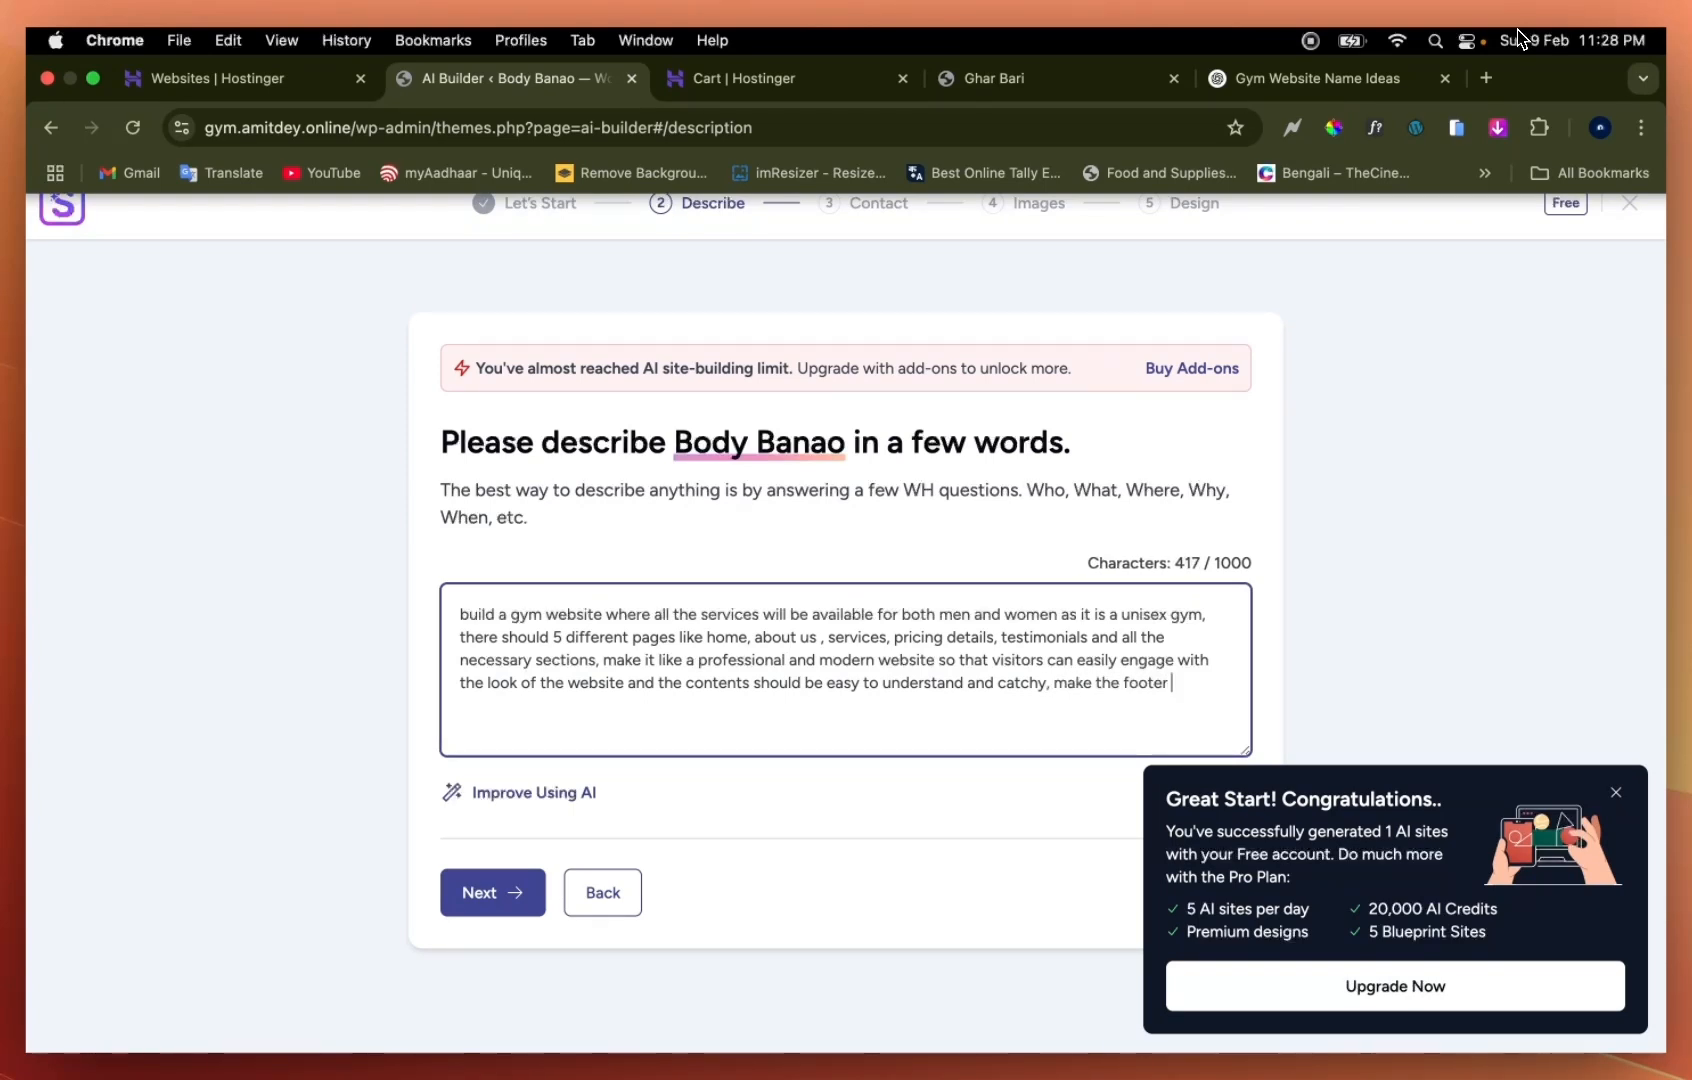
pyautogui.write('sectio')
pyautogui.write('n iconic and')
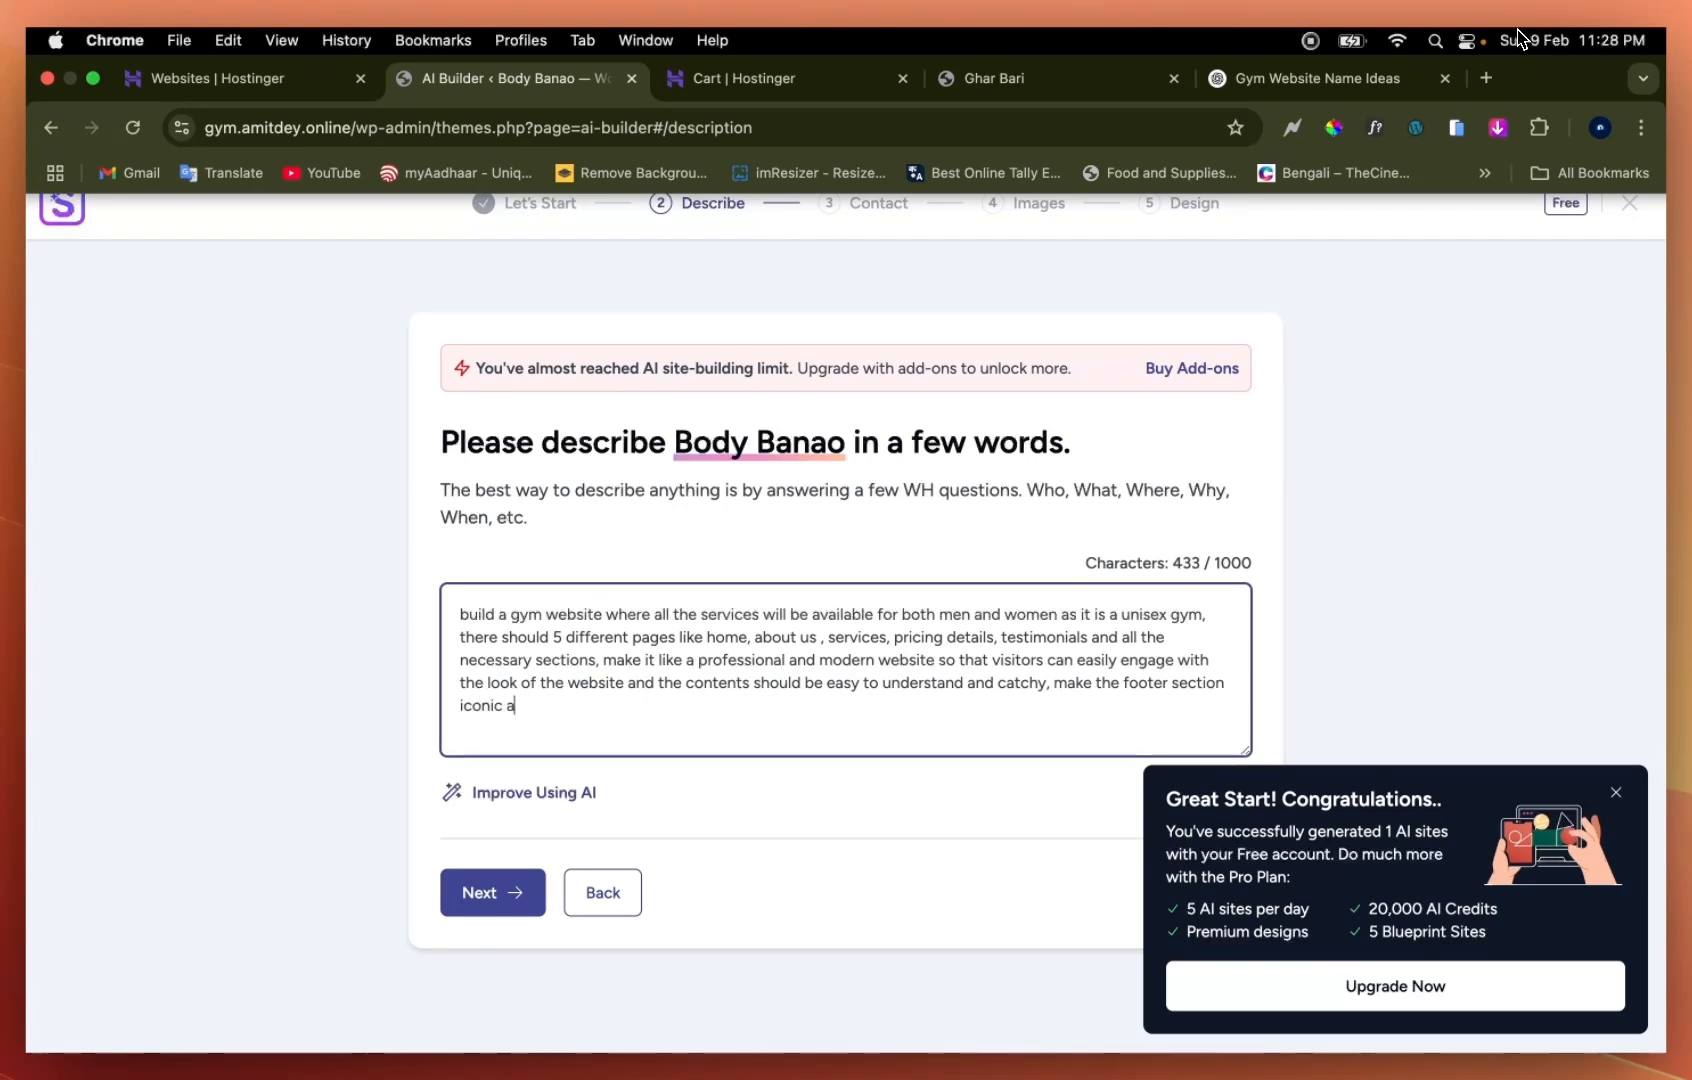
pyautogui.press('BackSpace')
pyautogui.press('BackSpace')
pyautogui.press('BackSpace')
pyautogui.press('BackSpace')
pyautogui.write('or premium,')
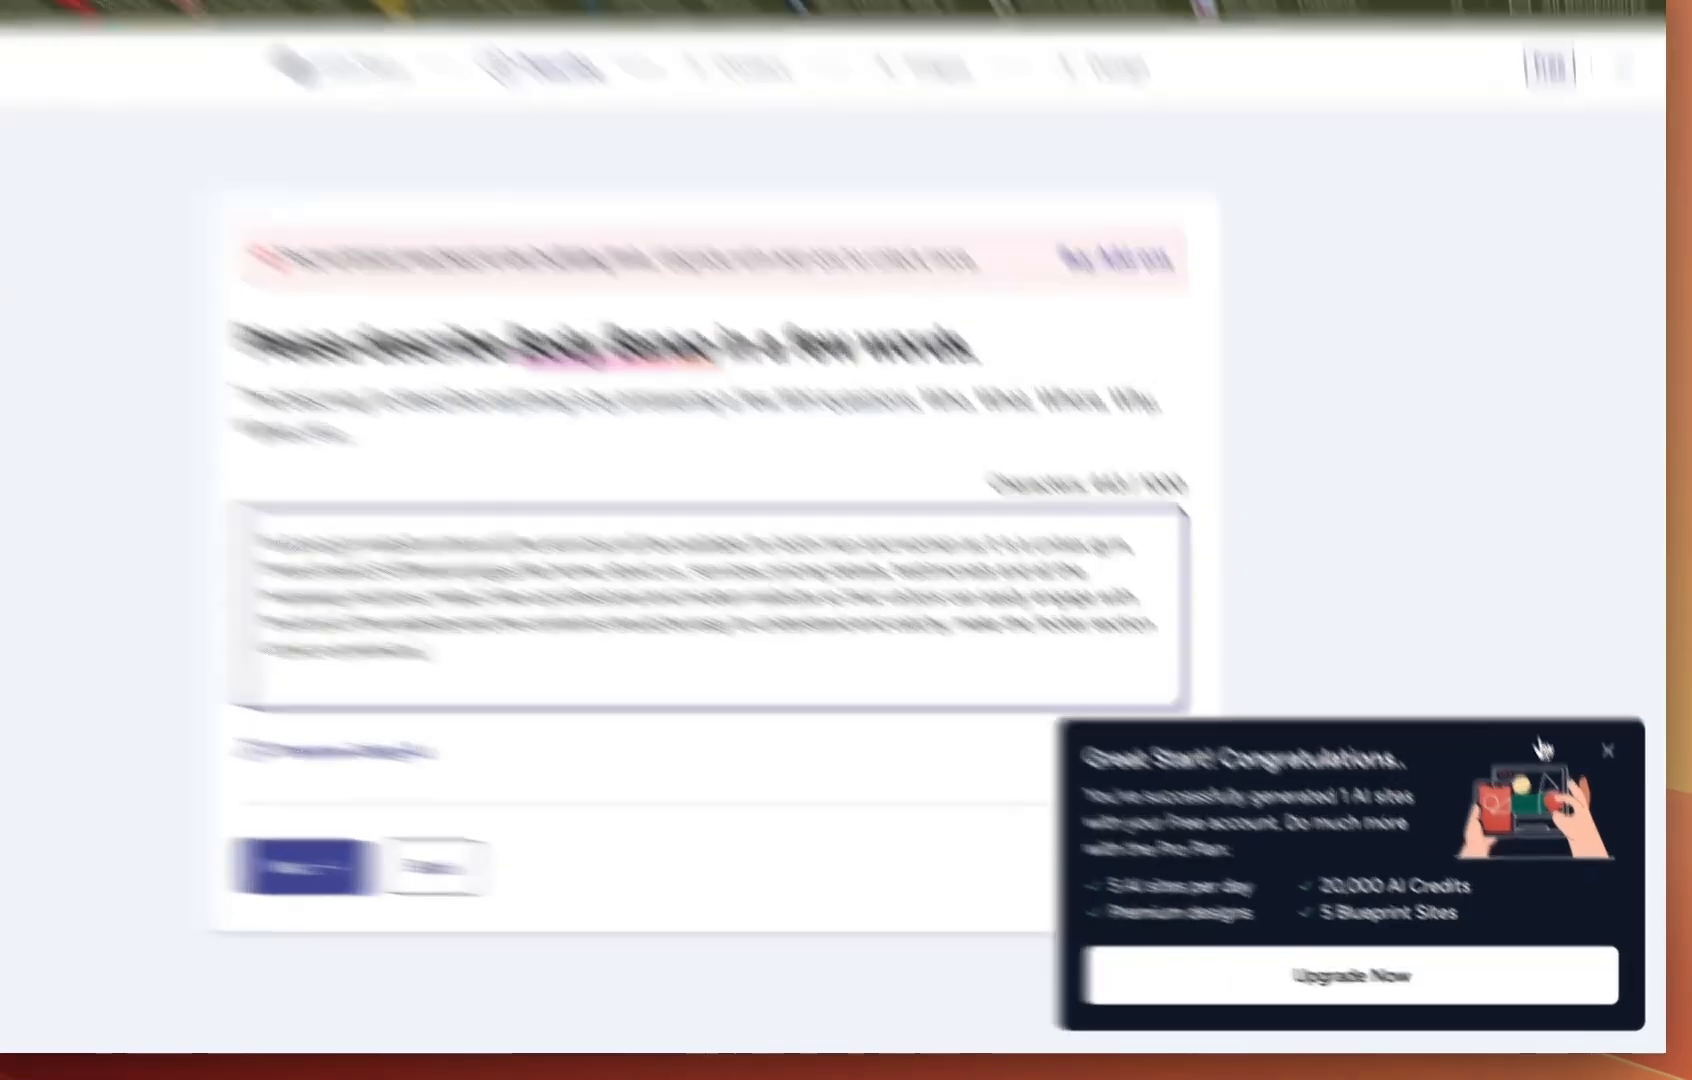
# Dismiss the upgrade offer, try an AI-improved description, then return to the original version and continue to the contact stage
pyautogui.click(1616, 792)
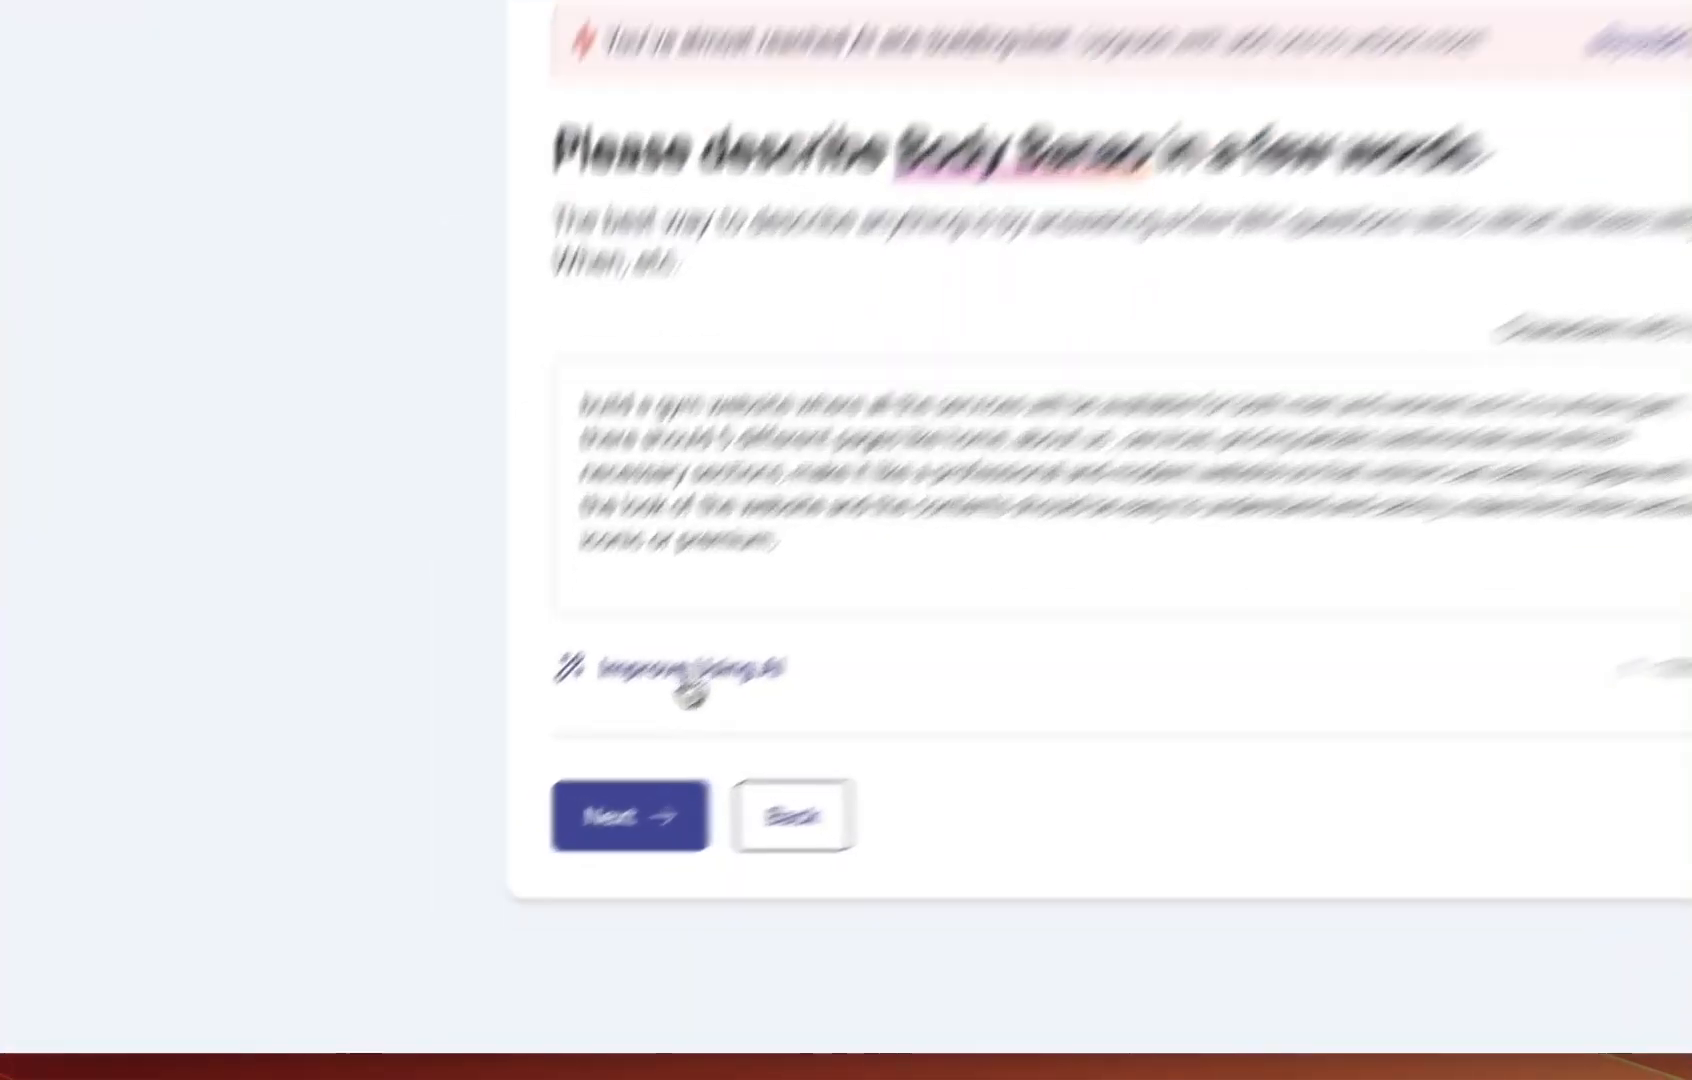
pyautogui.click(548, 791)
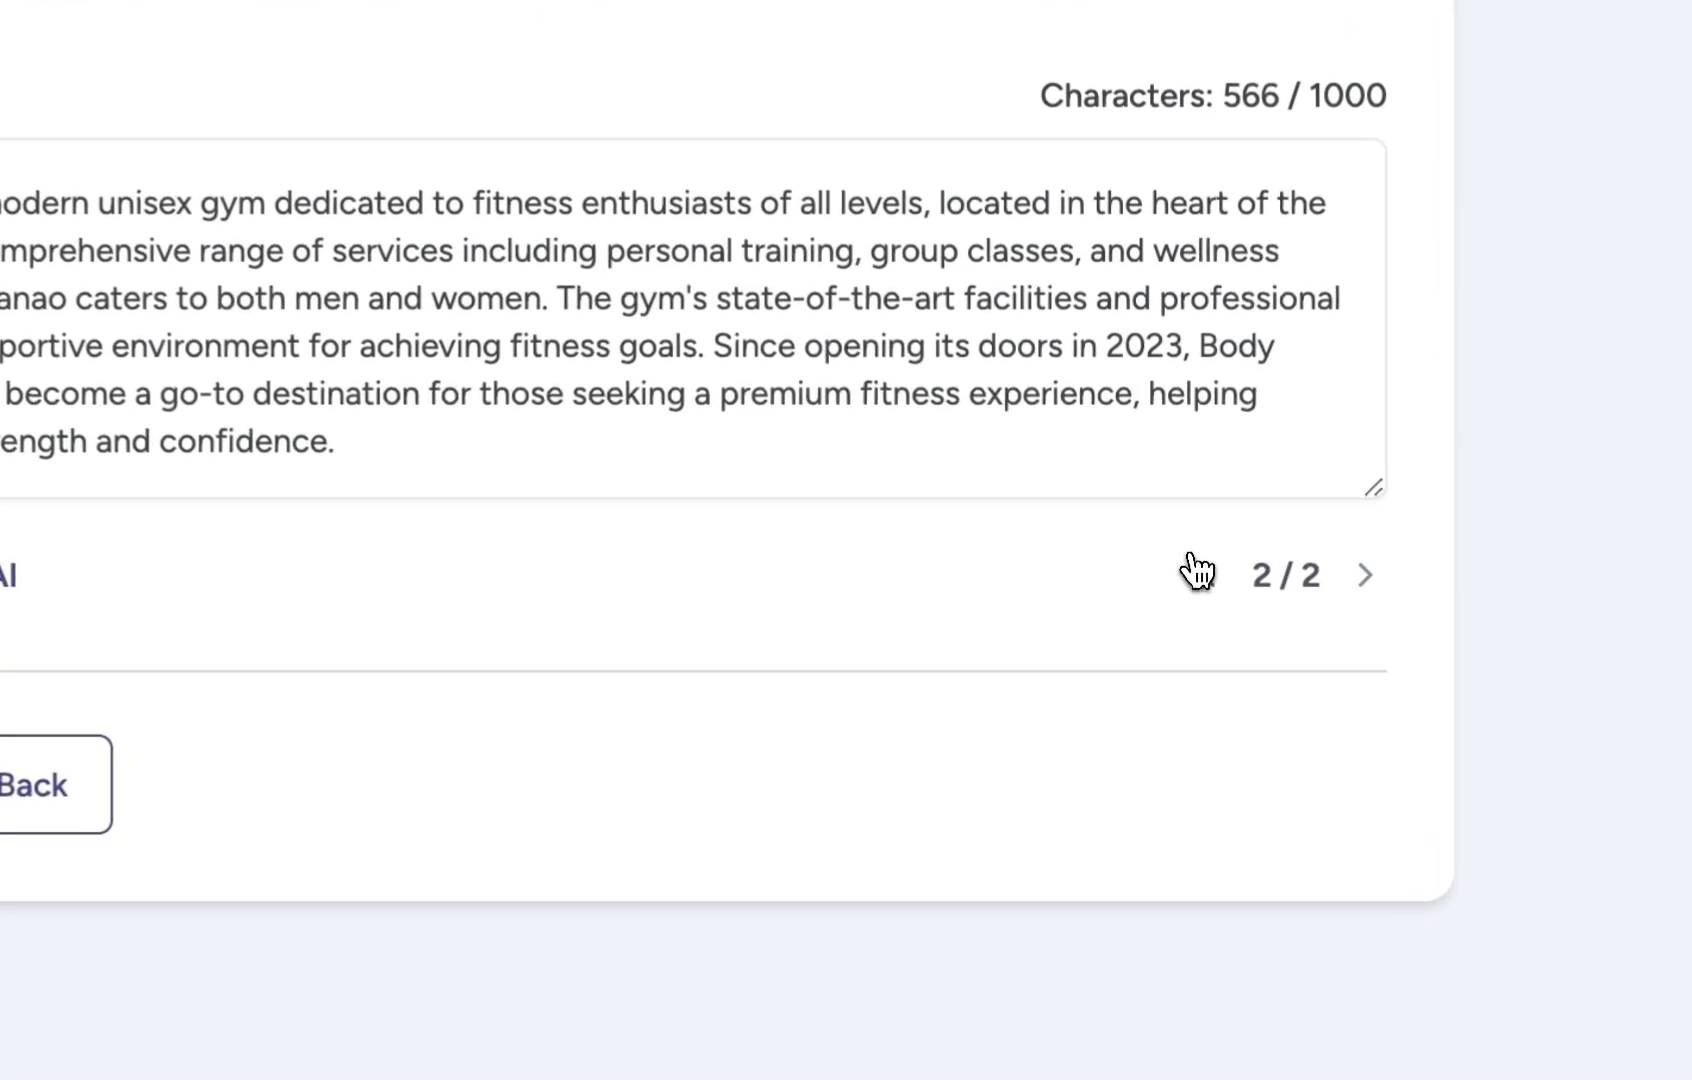
pyautogui.click(1160, 791)
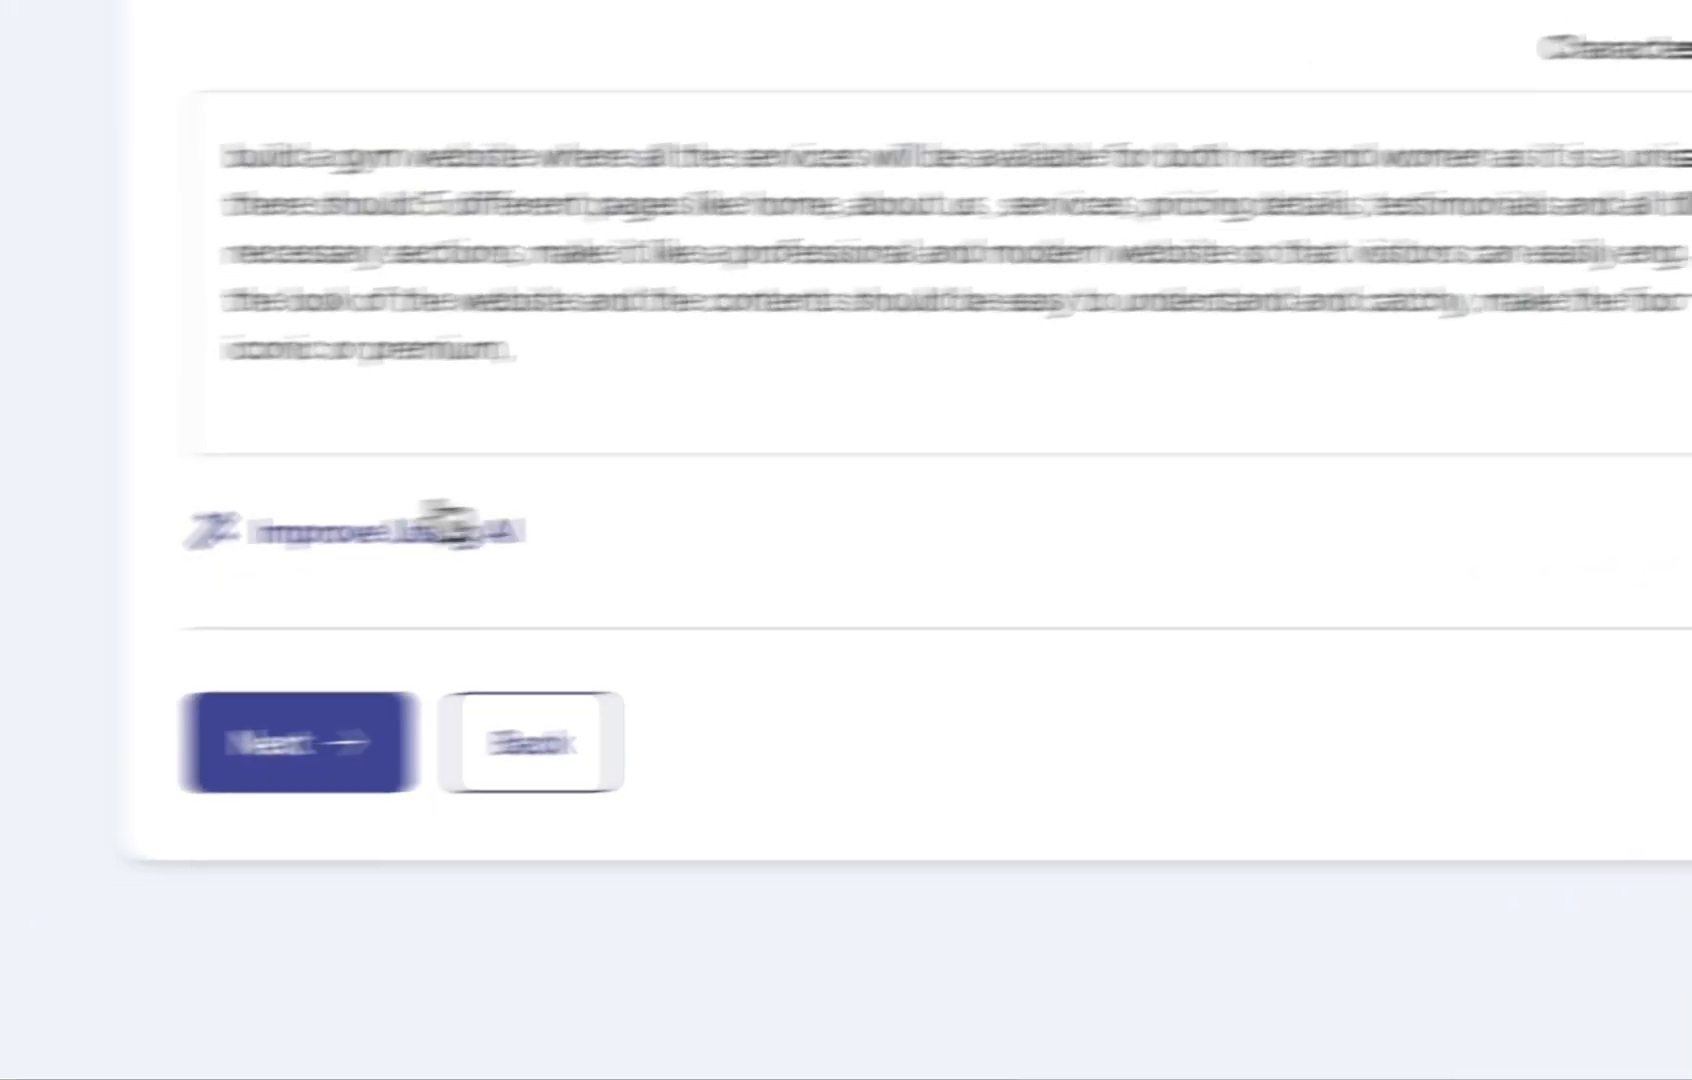
pyautogui.click(368, 742)
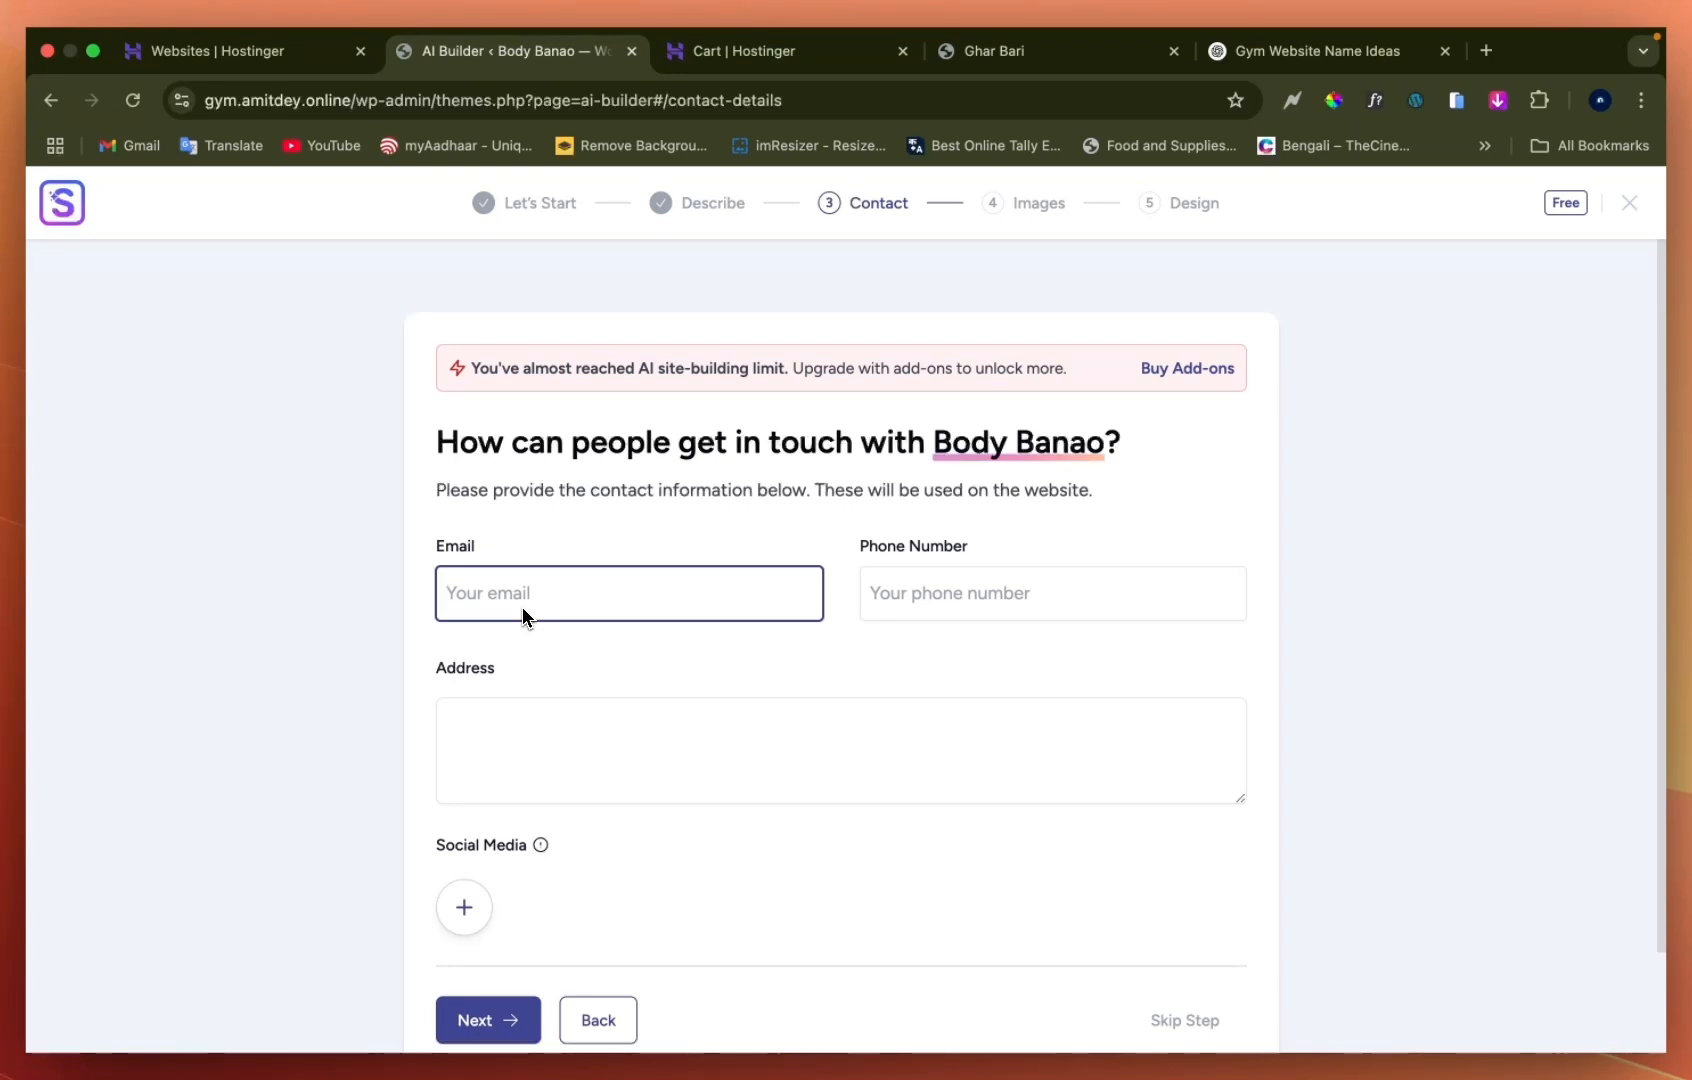
# Fill in the email, phone number and address from the saved contact entry, then continue to the image stage
pyautogui.write('onest')
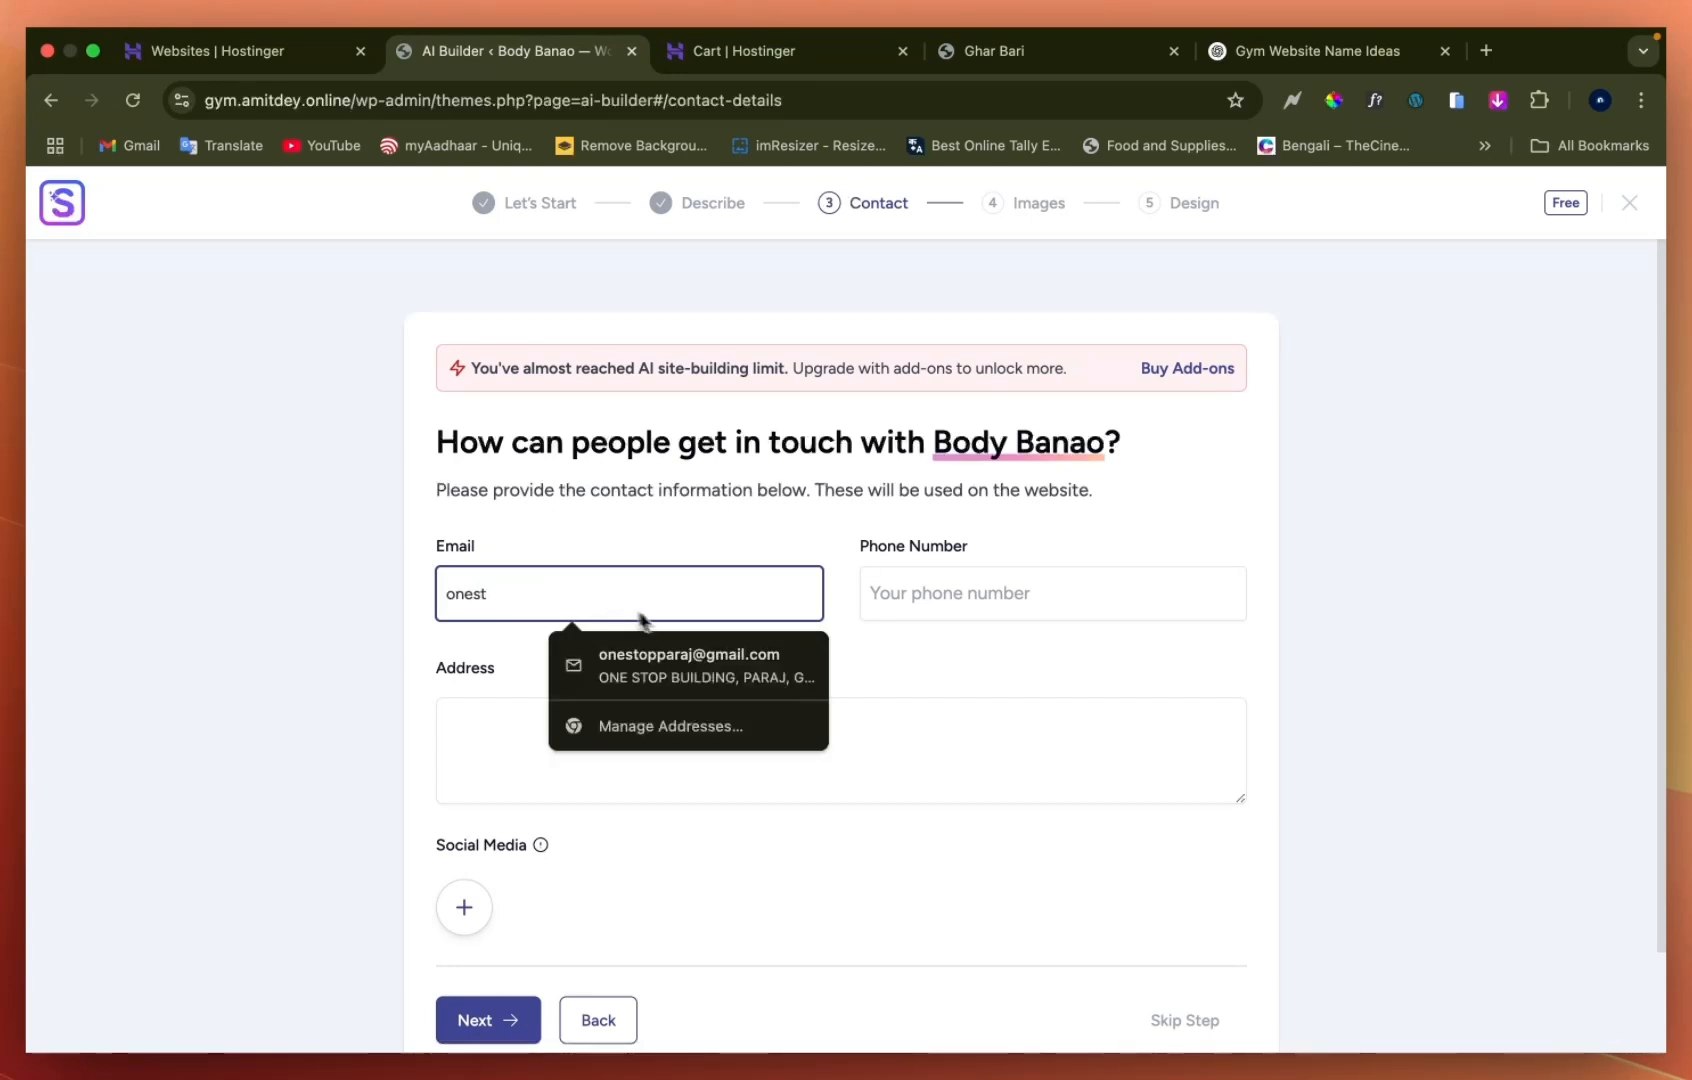
pyautogui.click(686, 664)
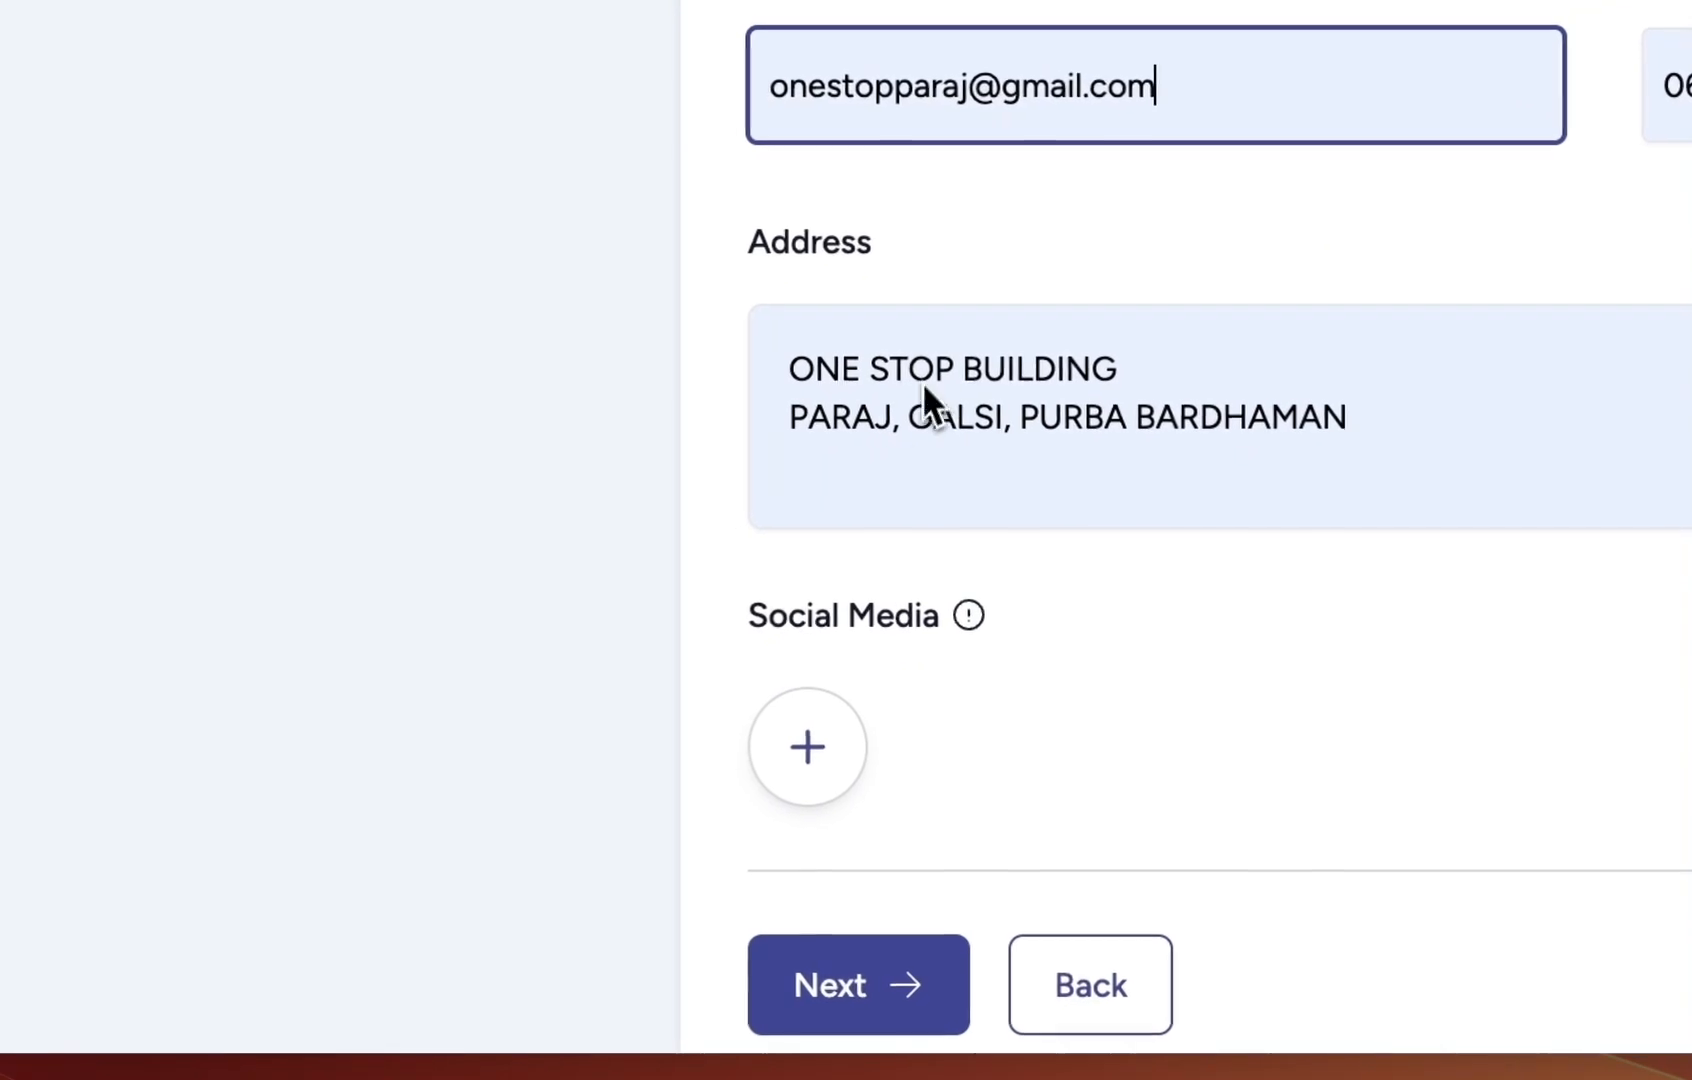
pyautogui.scroll(-3, 1075, 400)
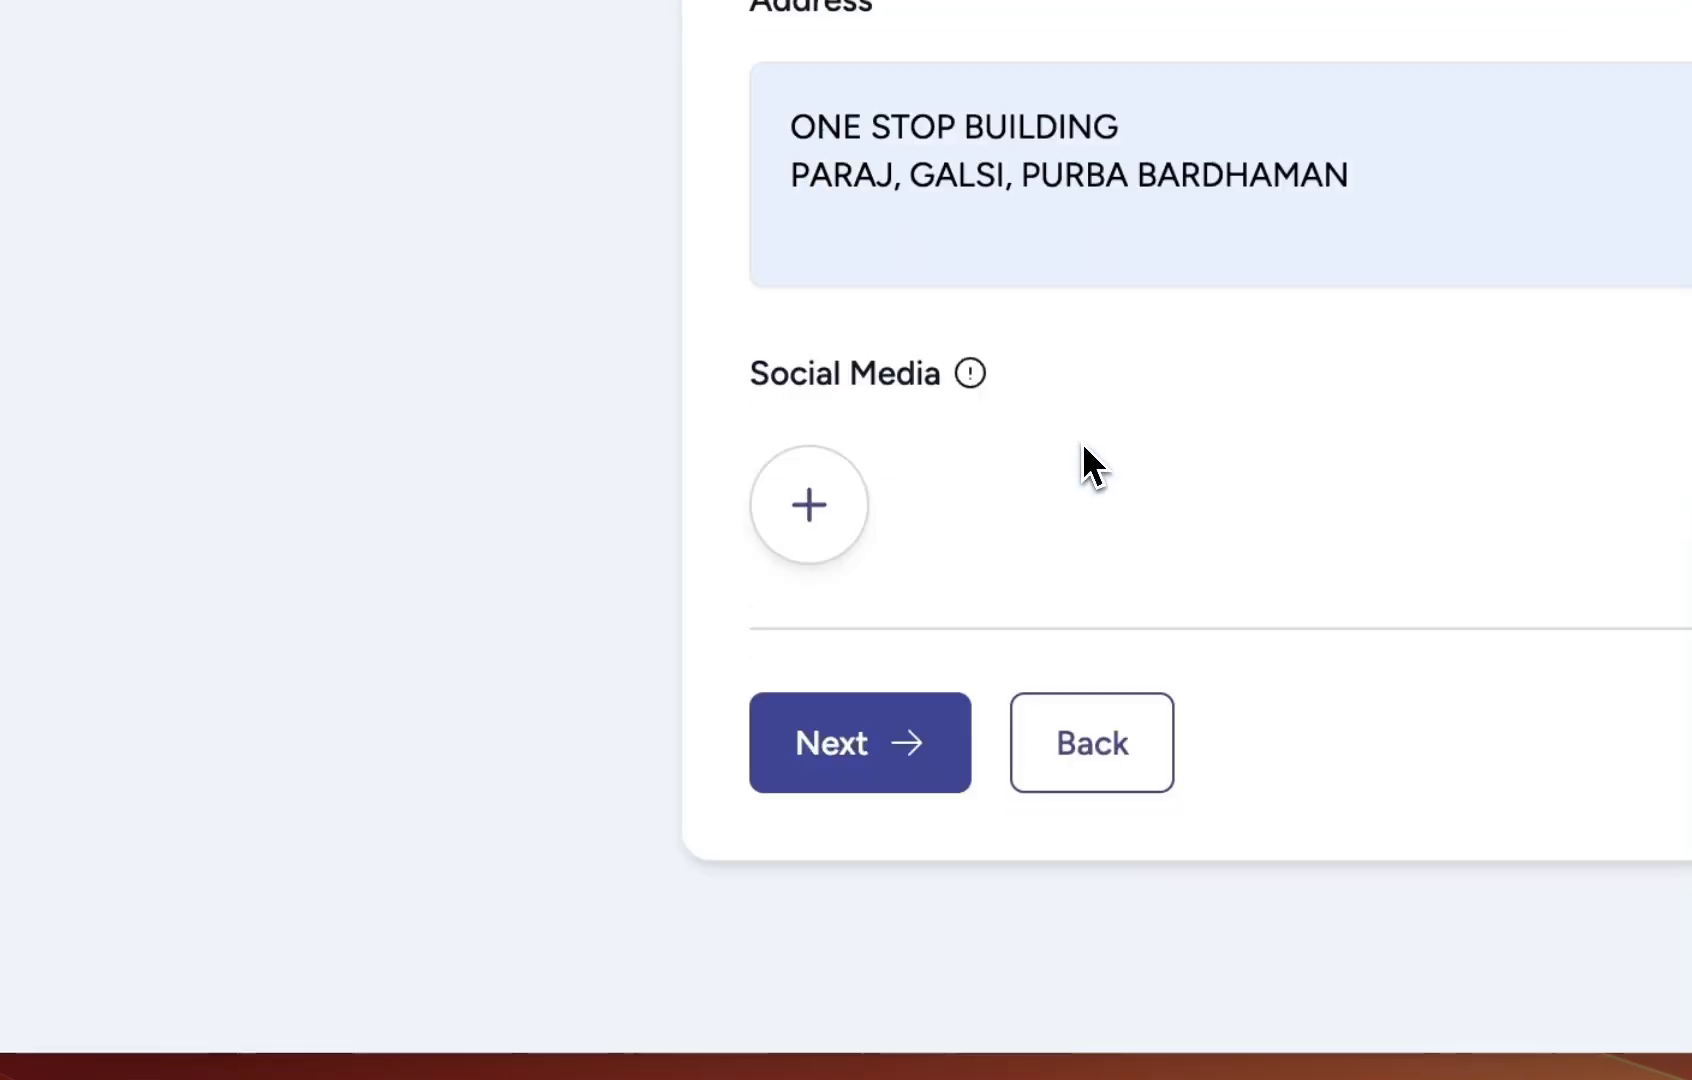
pyautogui.click(857, 775)
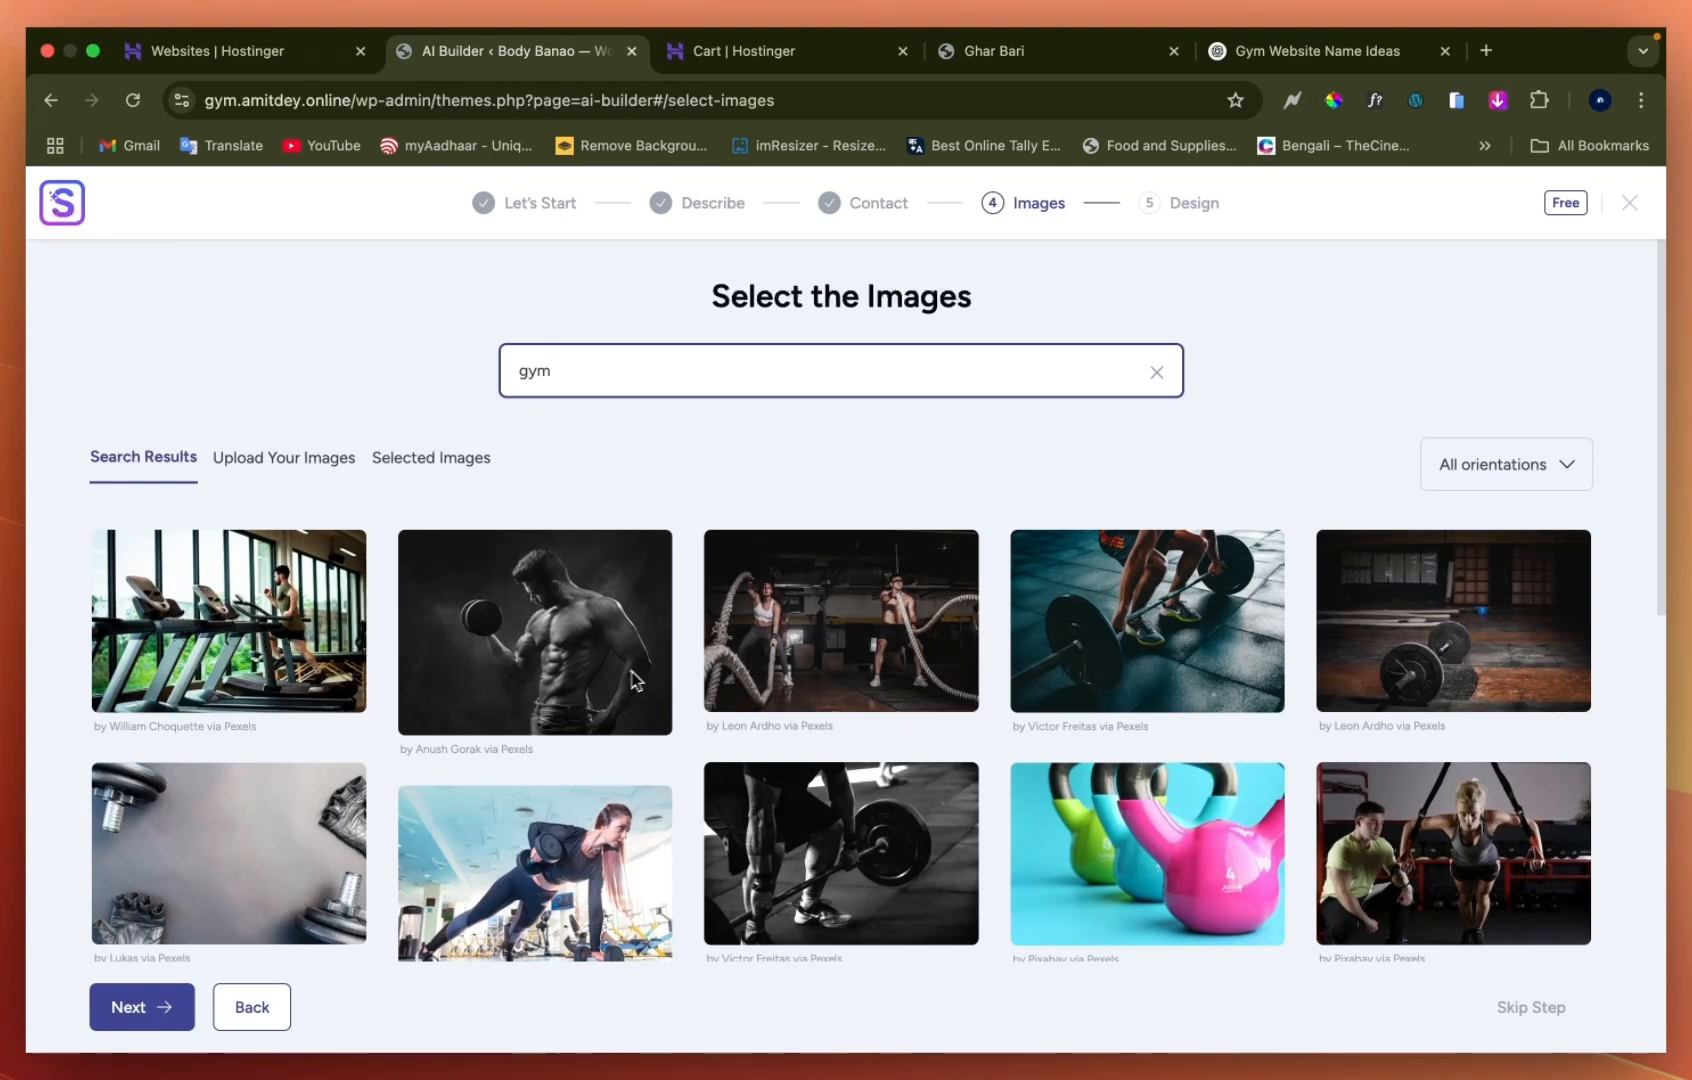
# Select the muscular man with dumbbell, treadmill, battle ropes, barbell deadlift and woman dumbbell workout photos from the gym results
pyautogui.click(571, 674)
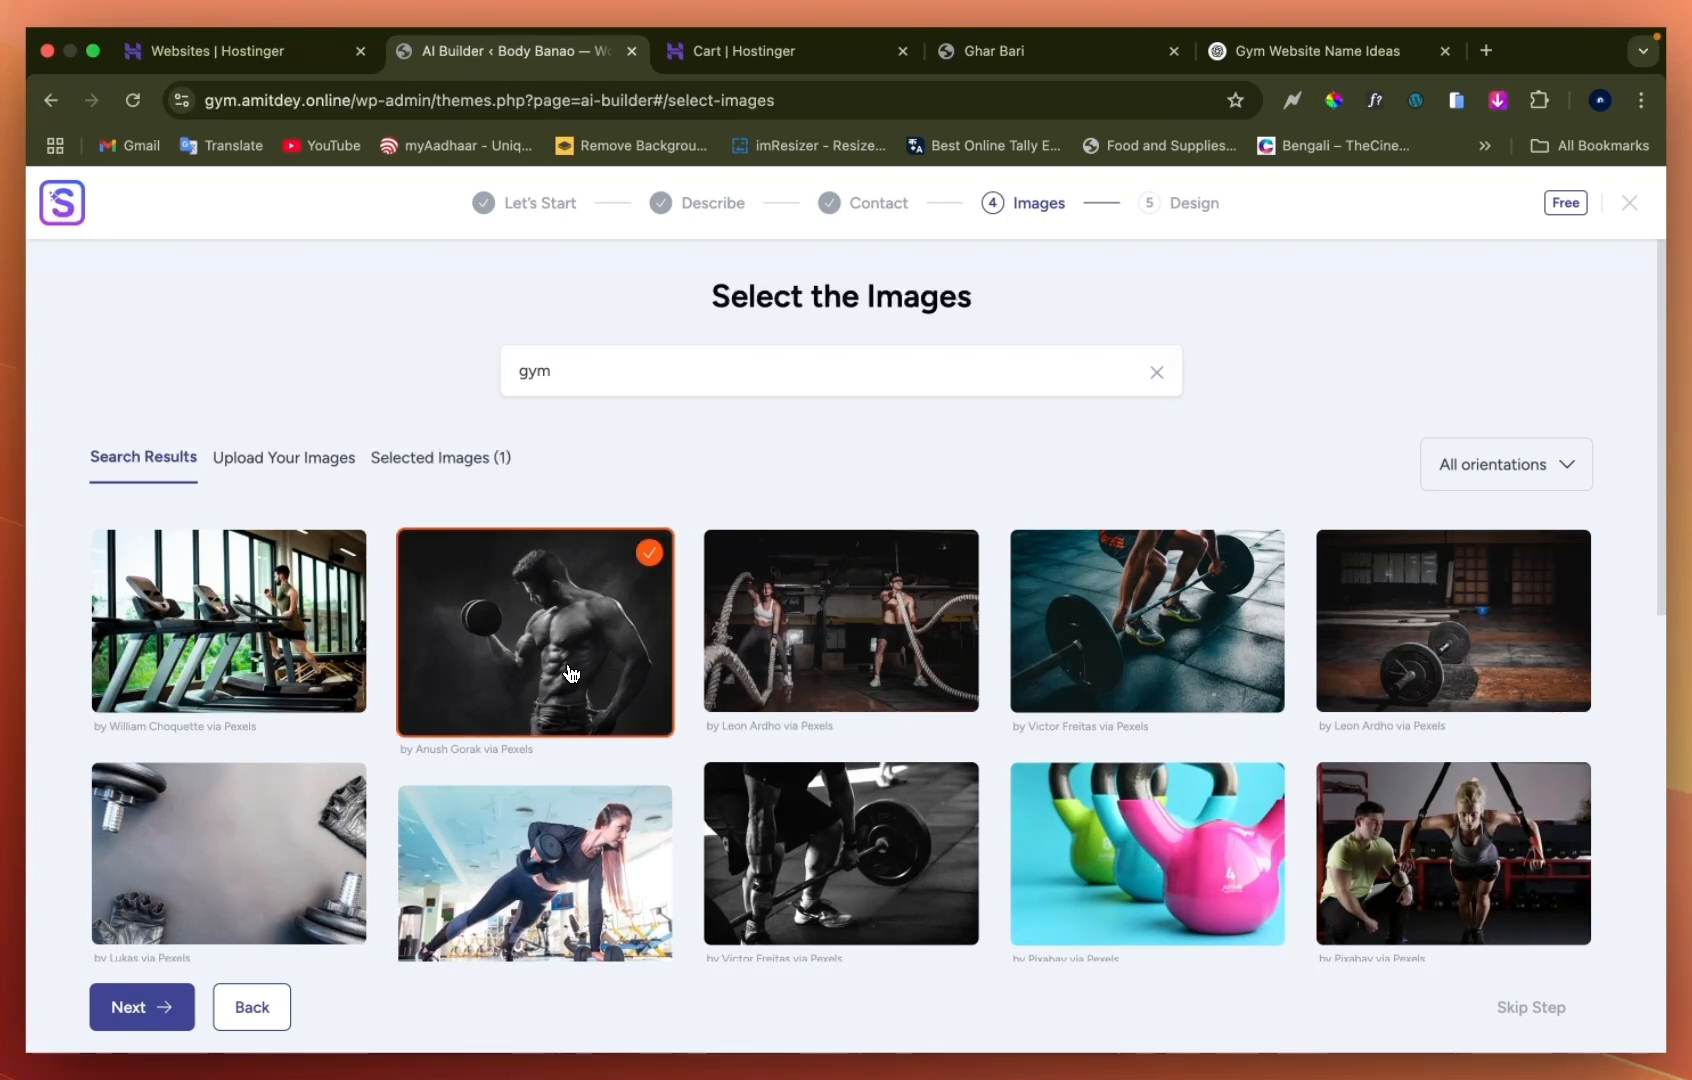
pyautogui.click(206, 658)
pyautogui.click(848, 671)
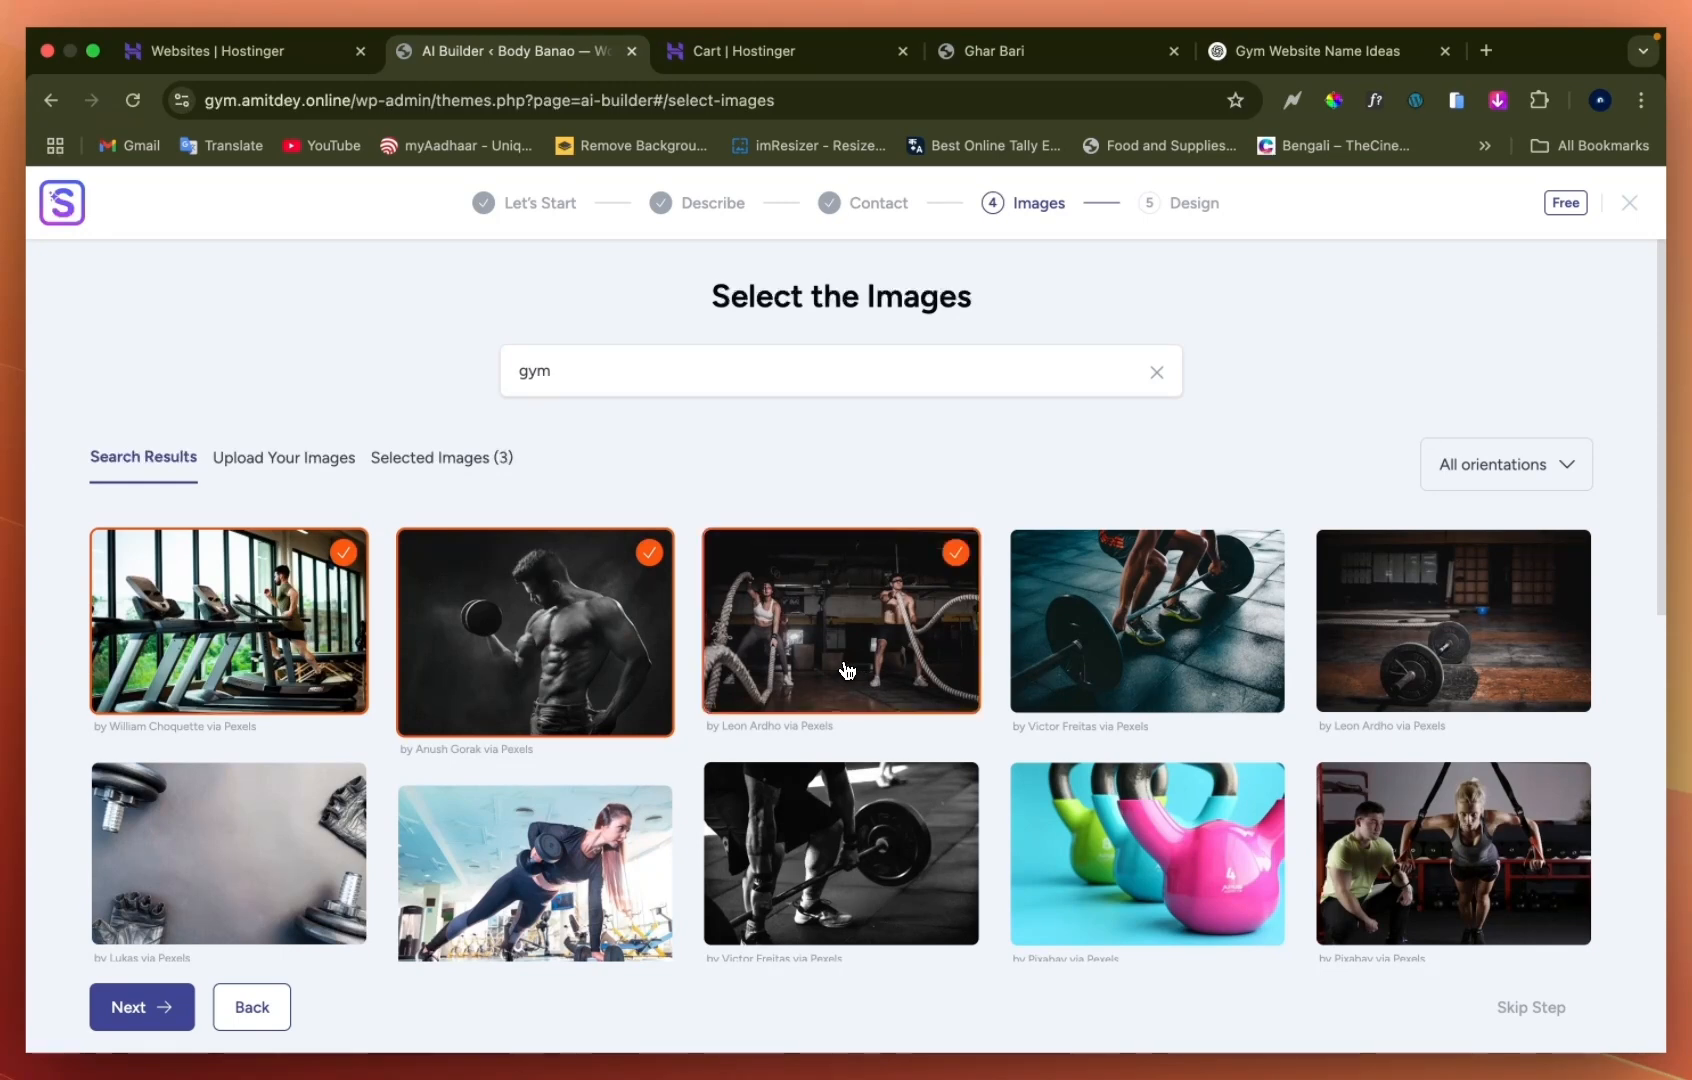
pyautogui.click(1155, 671)
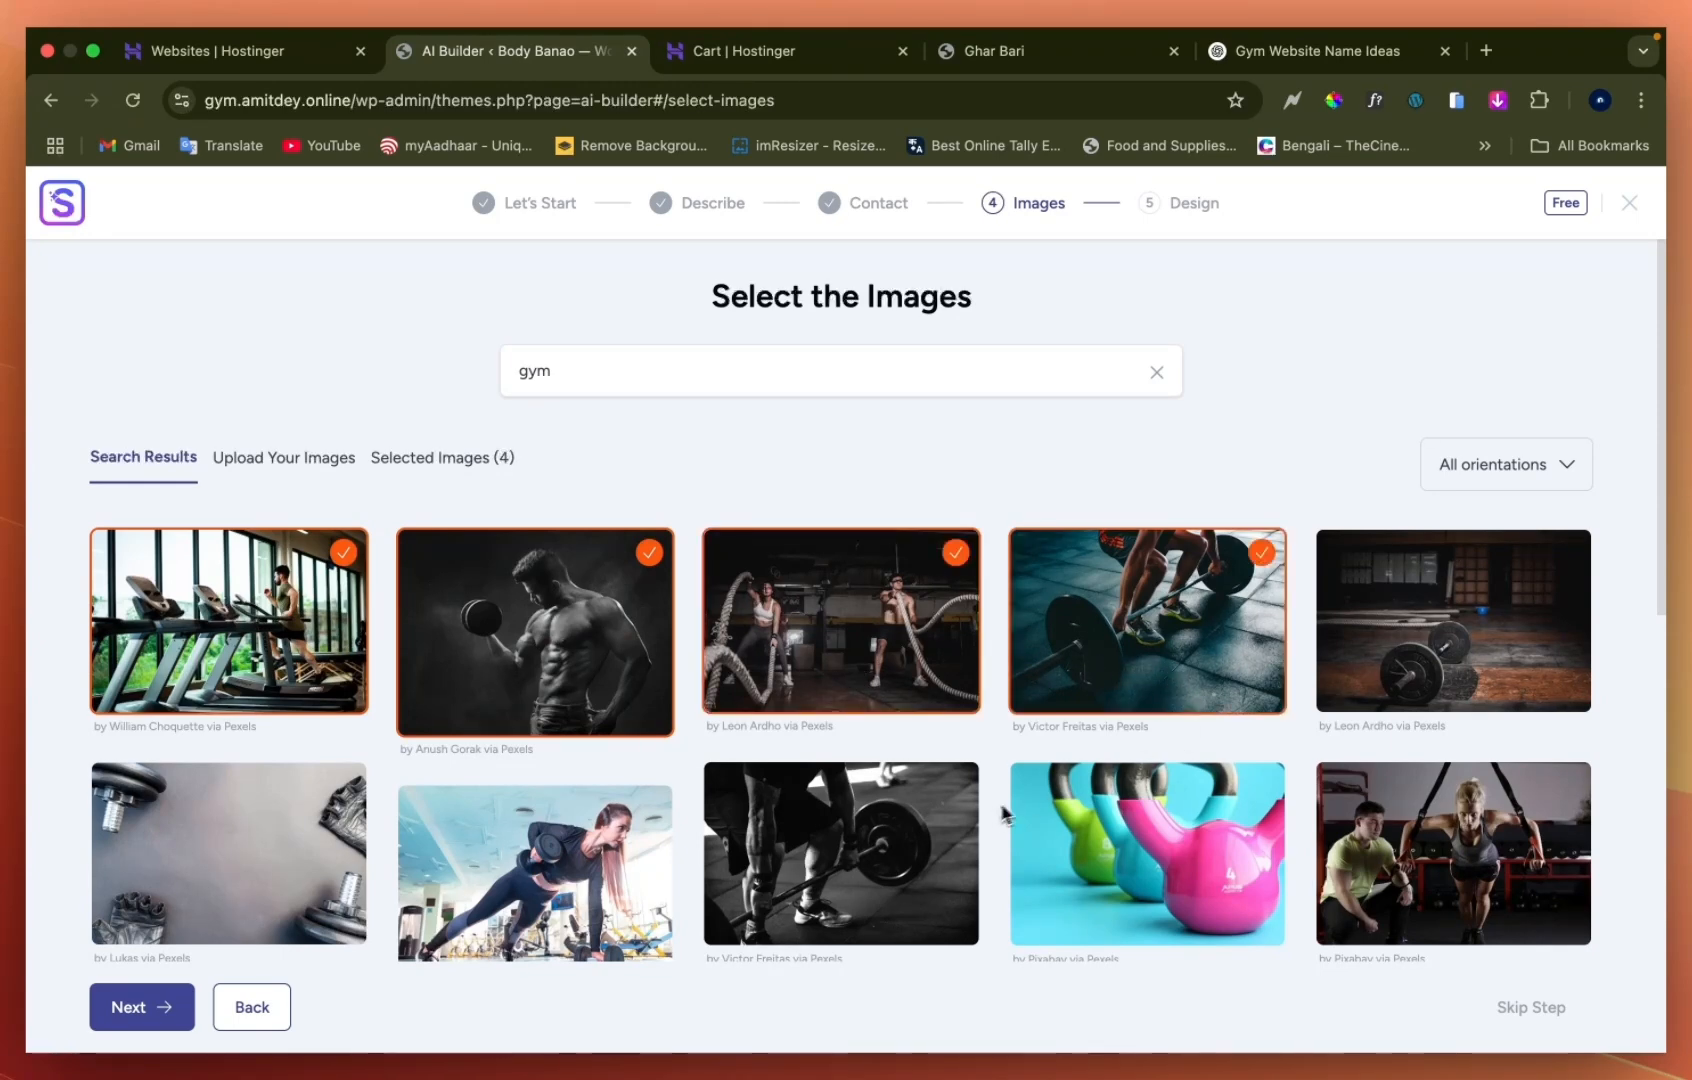
pyautogui.scroll(-3, 1004, 814)
pyautogui.click(570, 688)
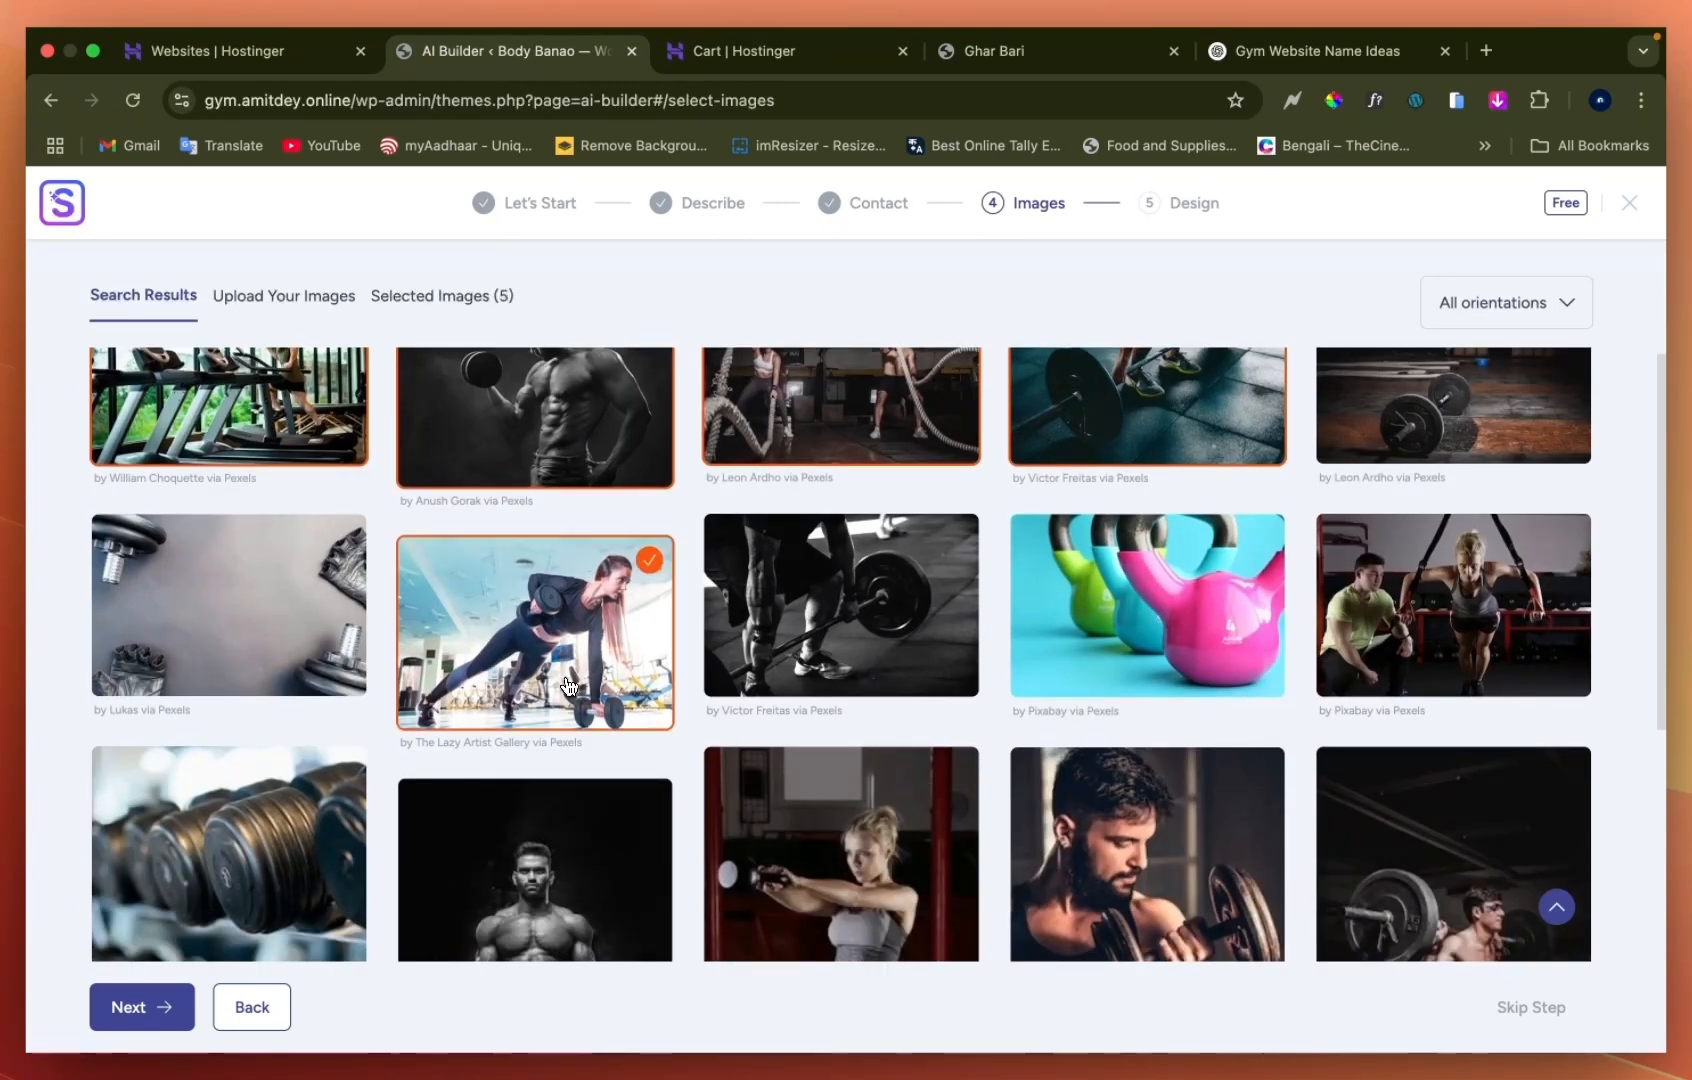
# Add the black-and-white barbell, suspension training, bearded man with dumbbell and barbell squat photos, then continue to the design stage
pyautogui.scroll(-15, 765, 842)
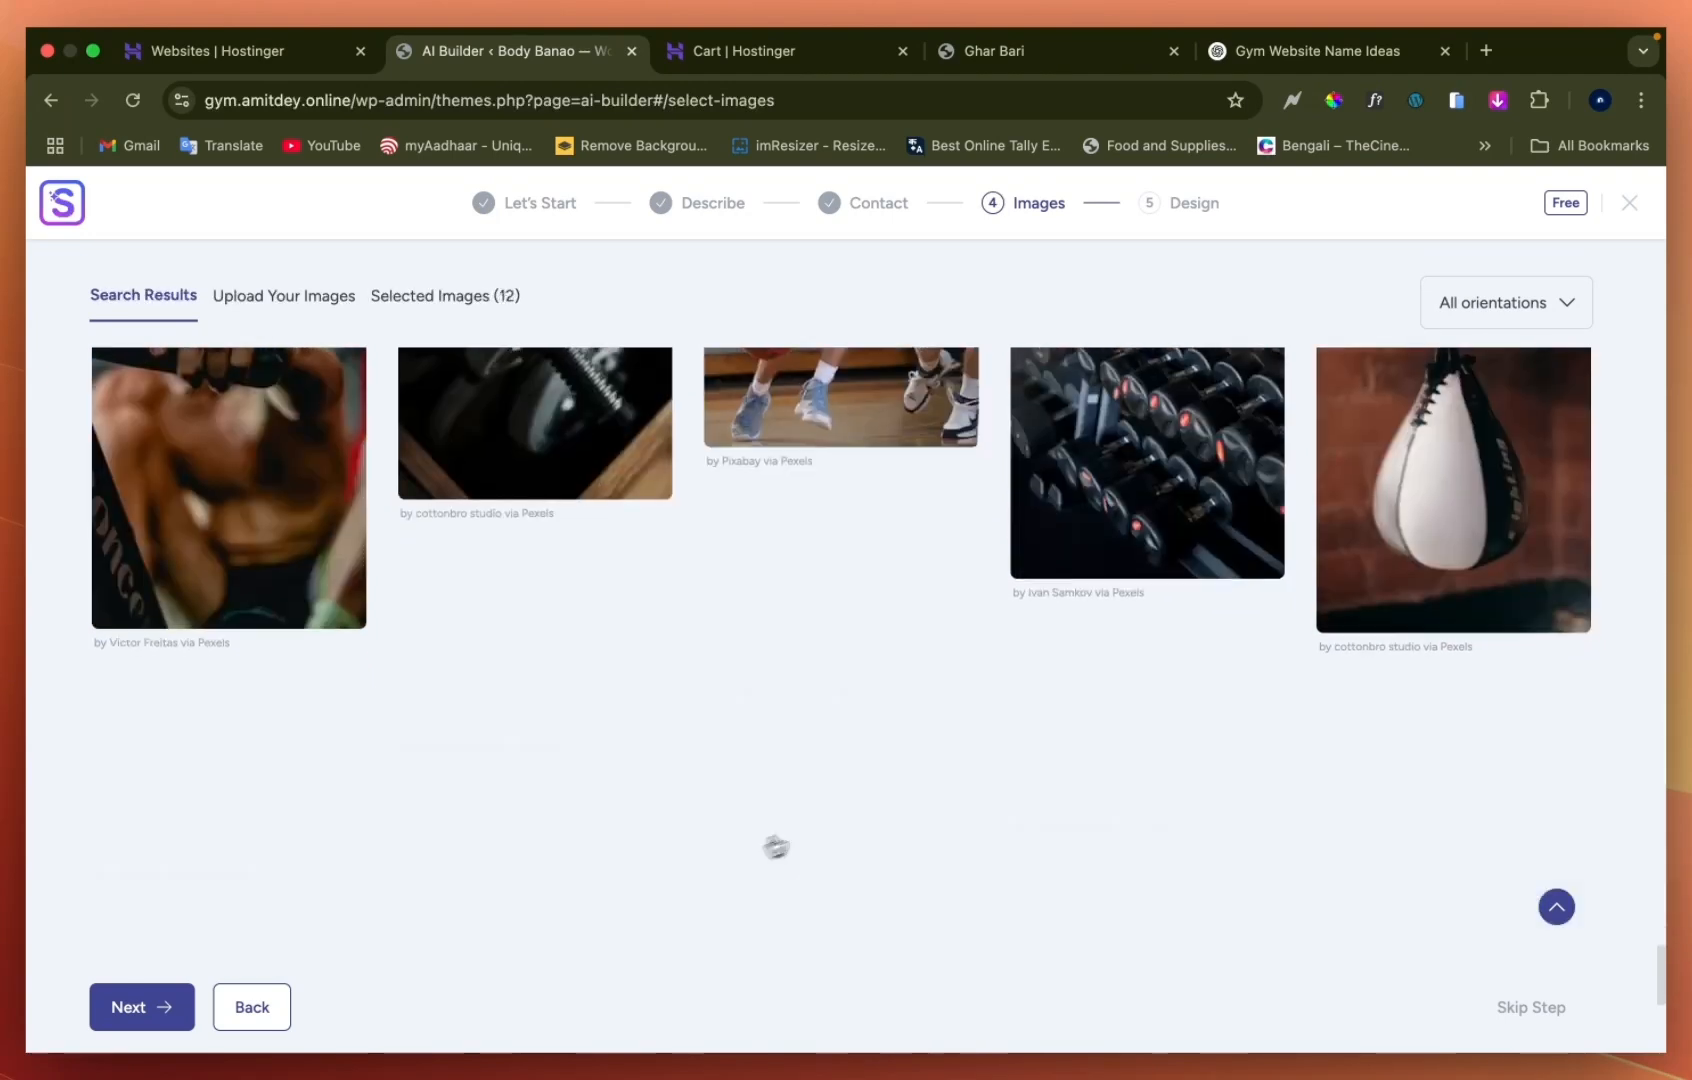
pyautogui.scroll(-1, 968, 772)
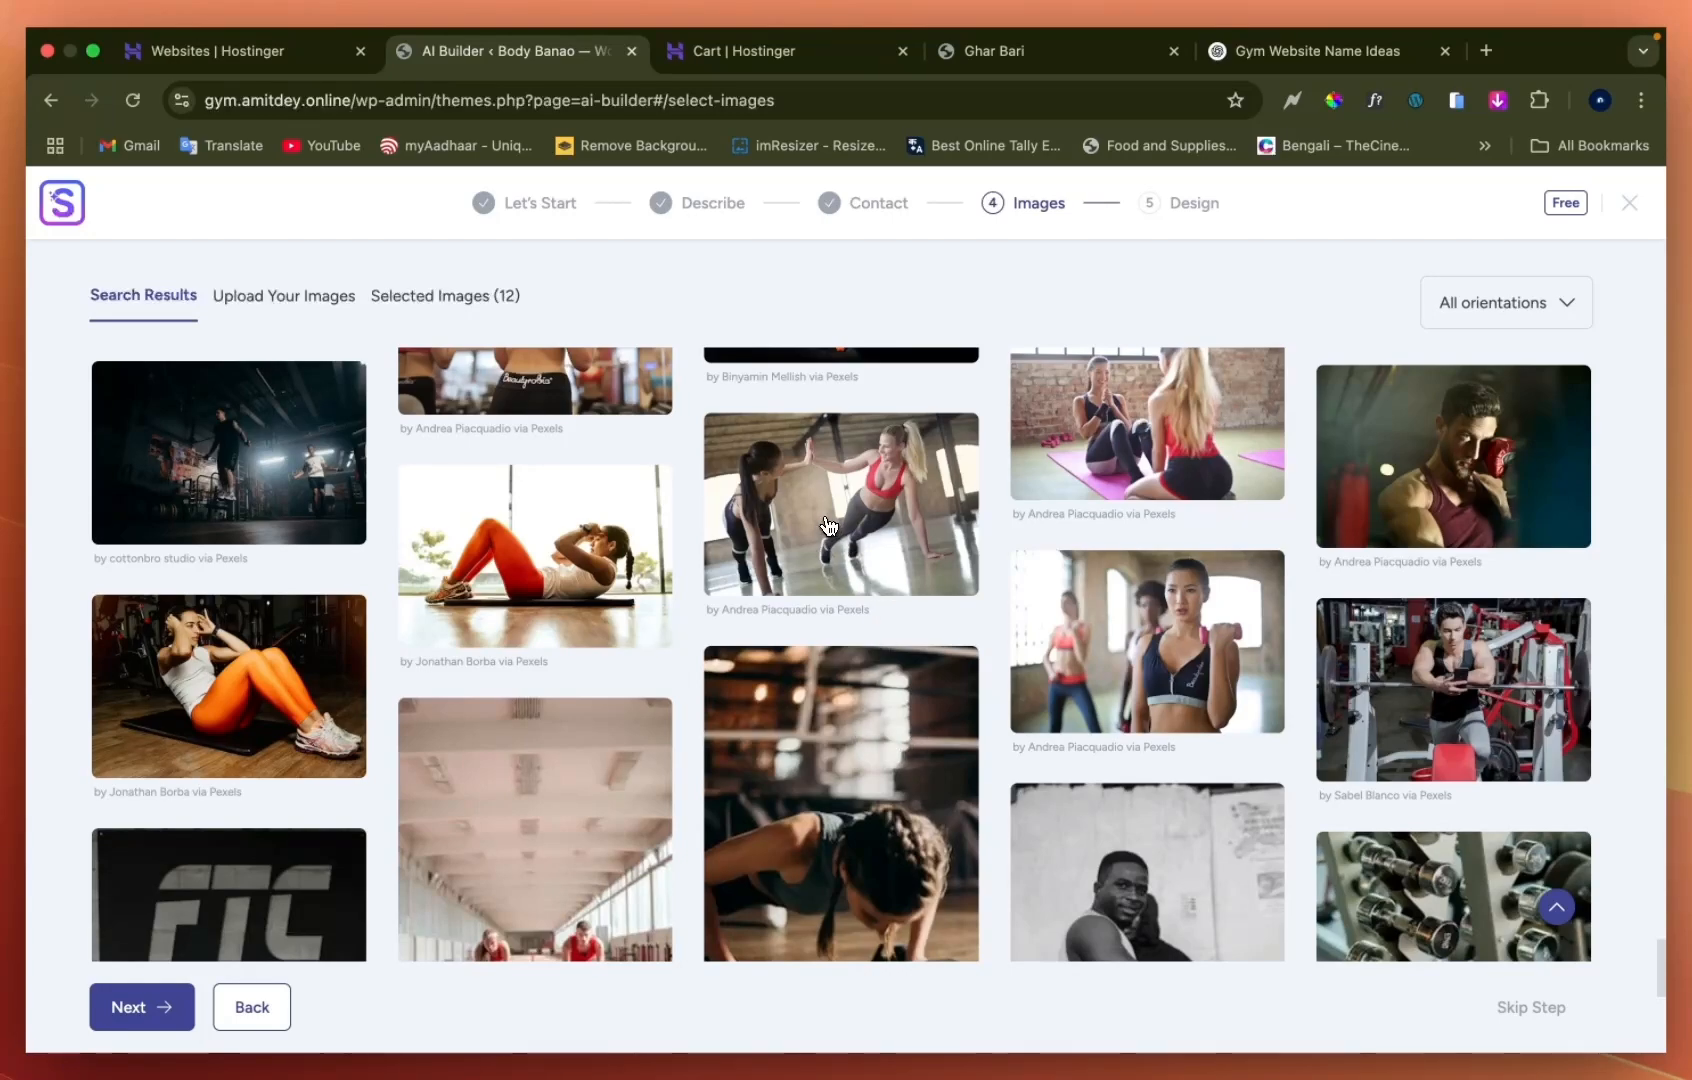
pyautogui.scroll(-12, 824, 700)
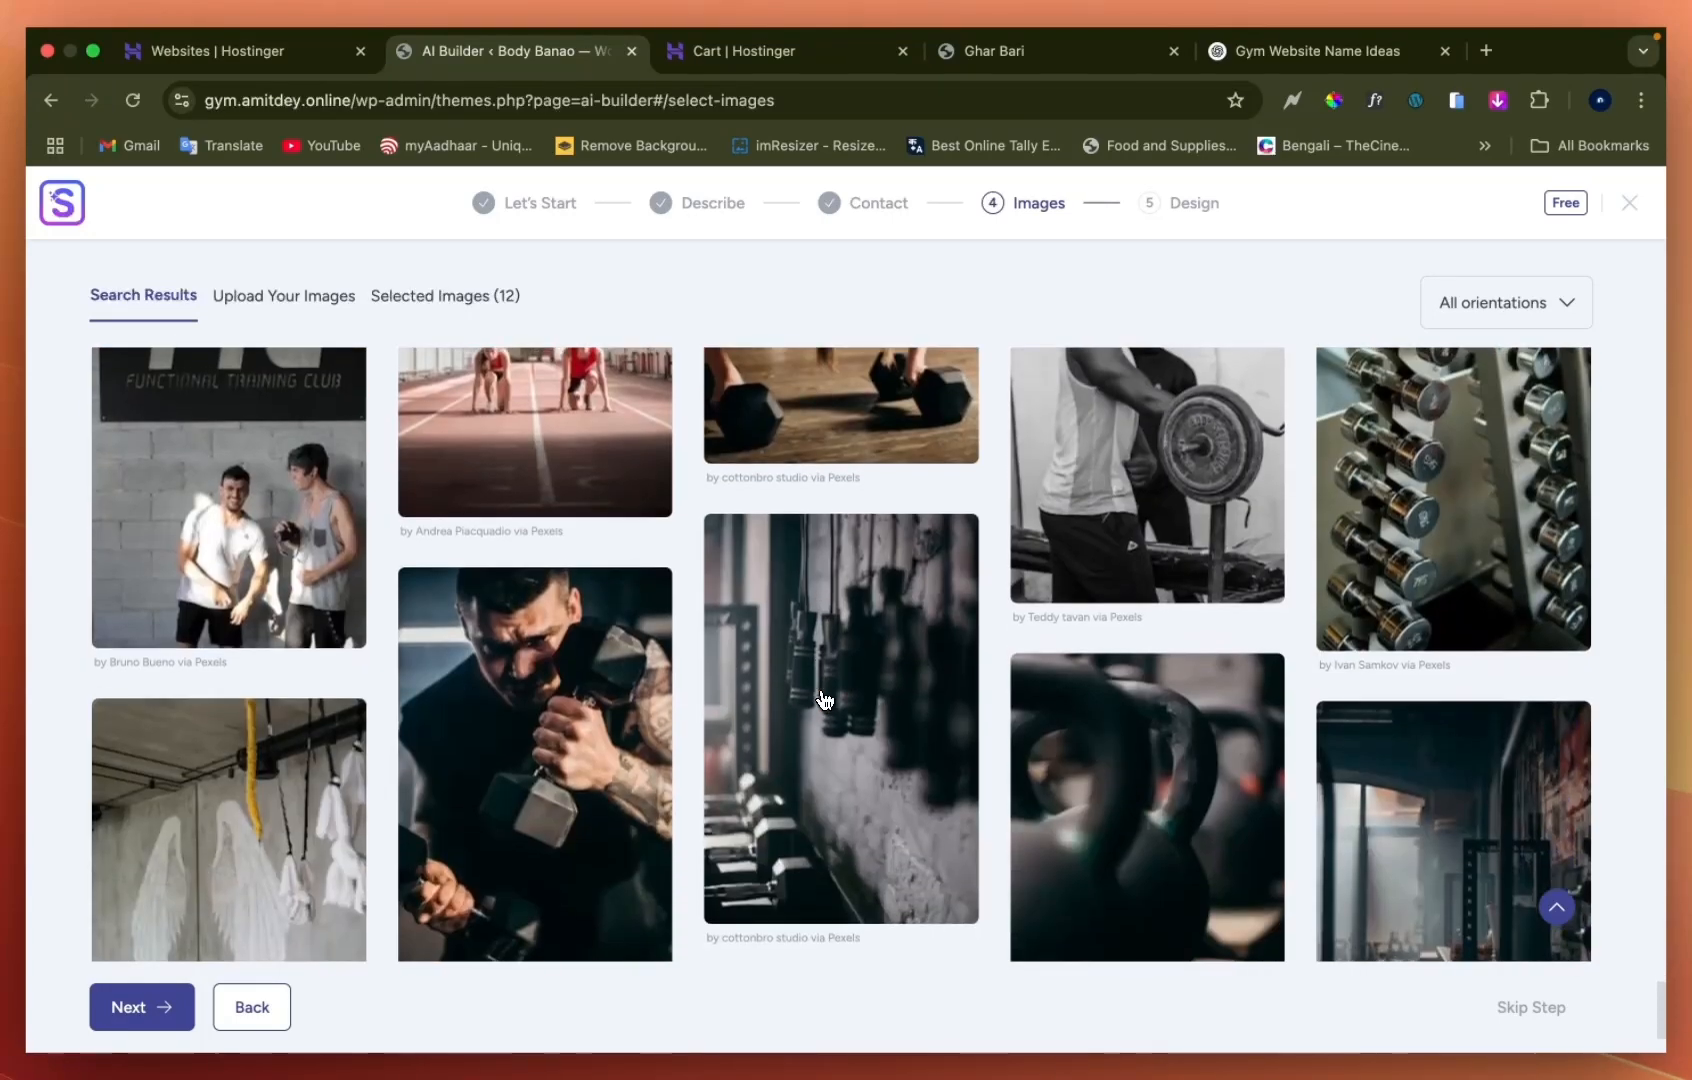
pyautogui.scroll(15, 824, 700)
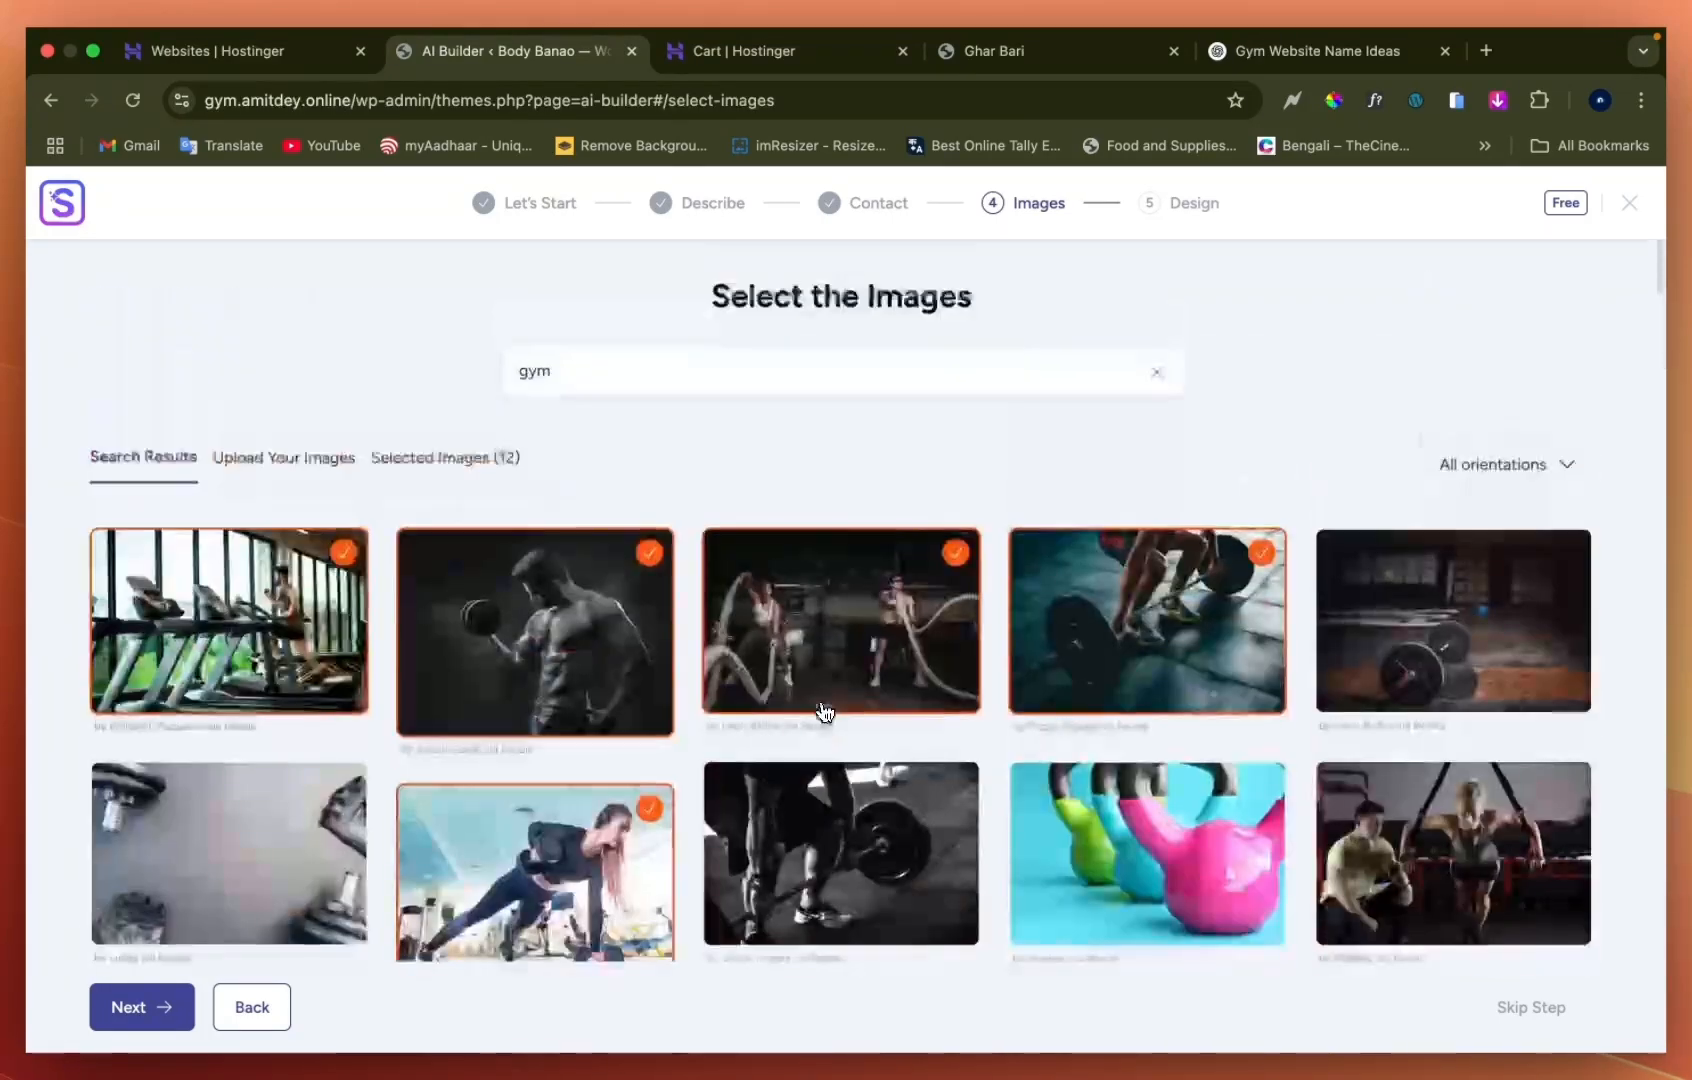
pyautogui.scroll(-3, 824, 712)
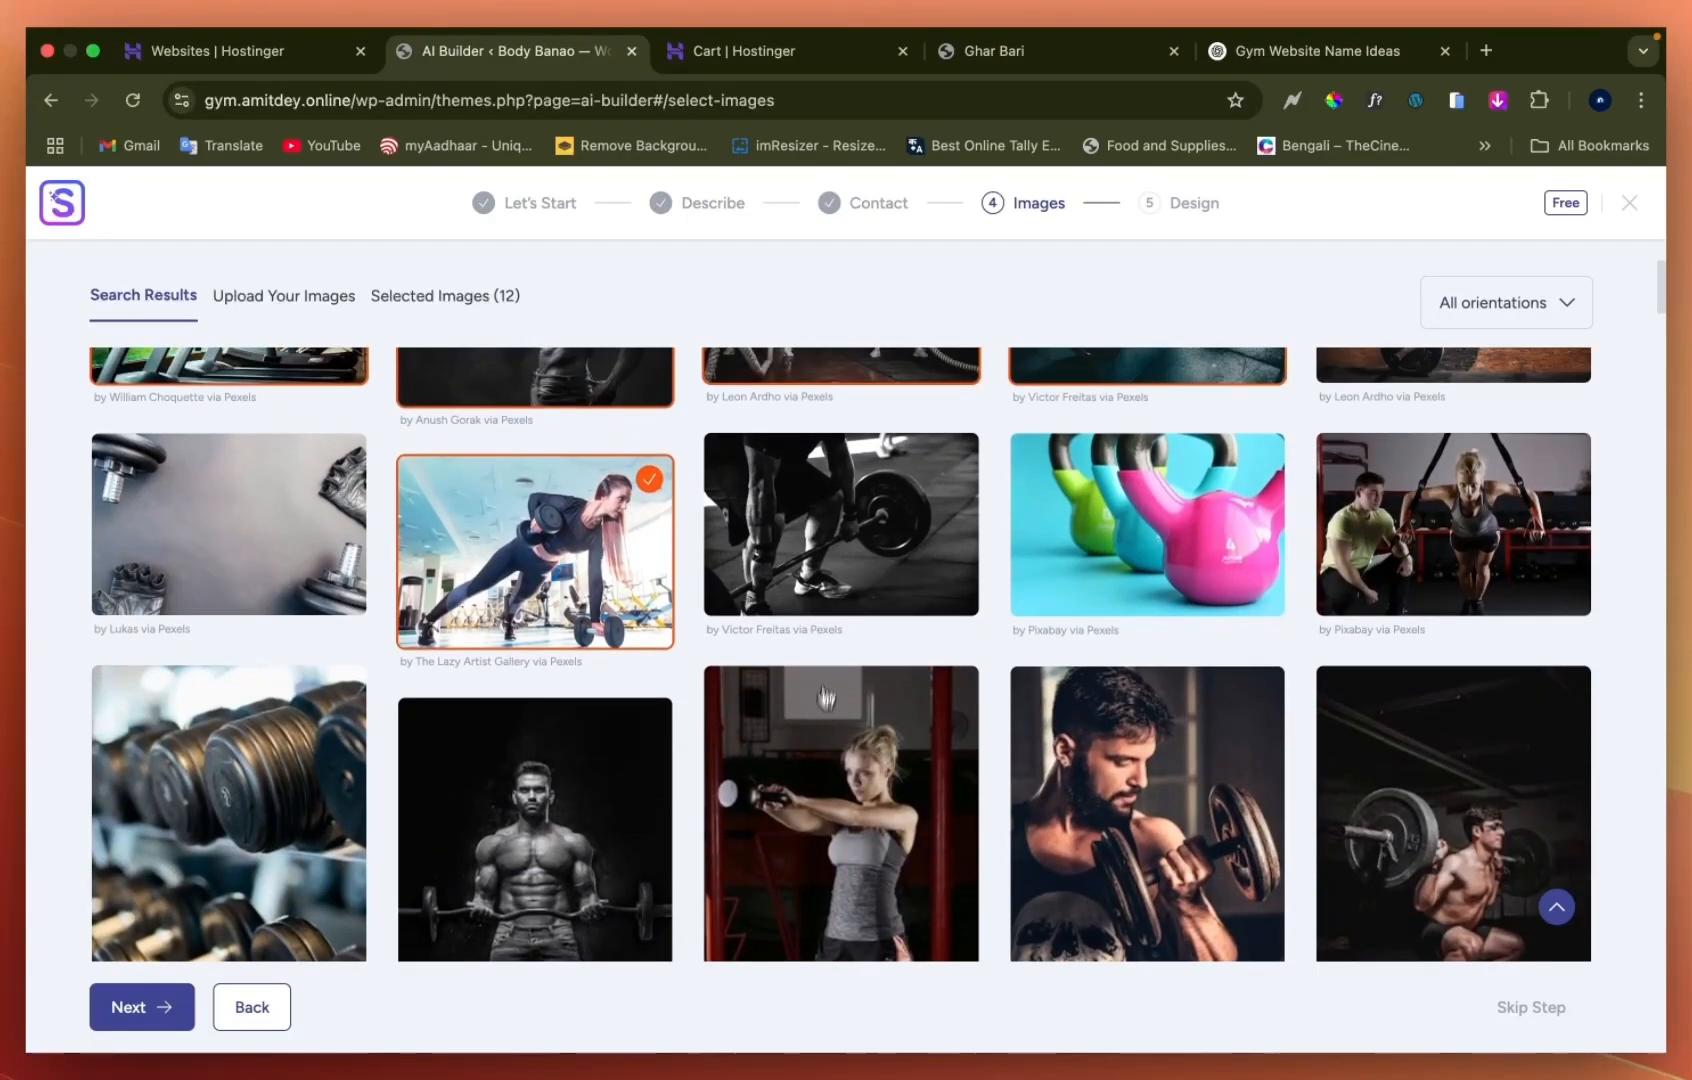
pyautogui.click(866, 465)
pyautogui.click(1330, 600)
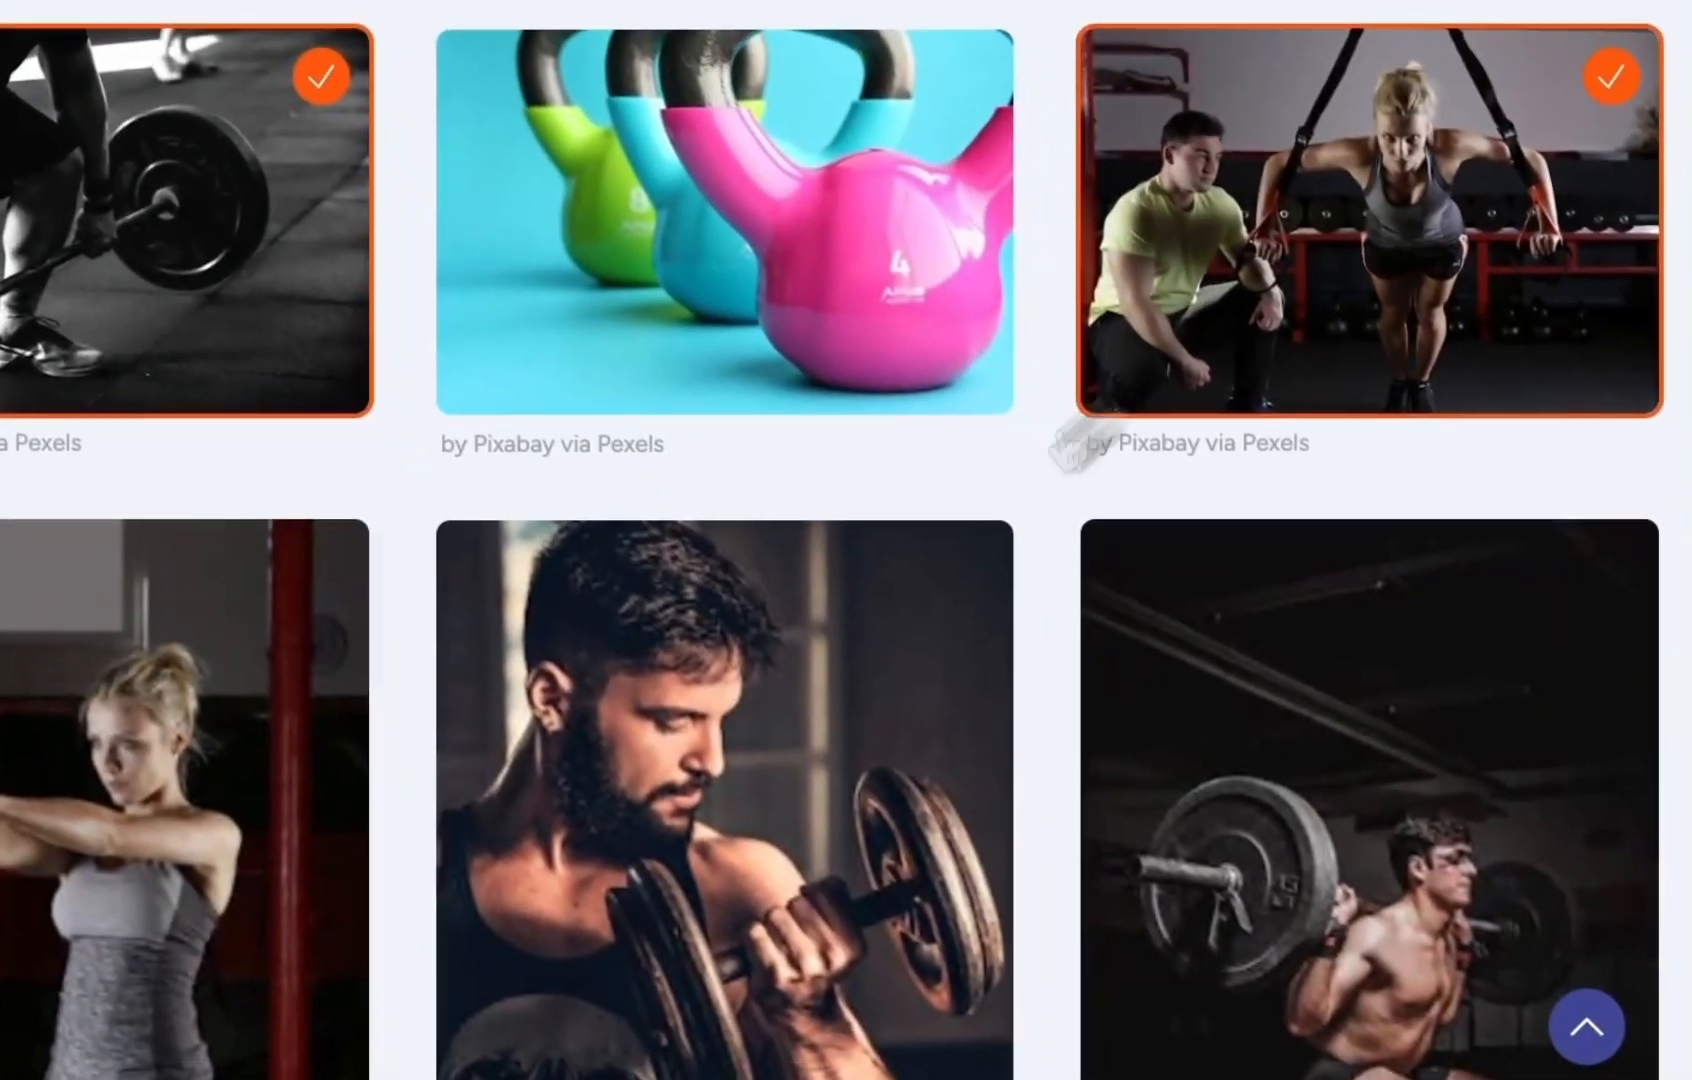
pyautogui.scroll(-2, 1087, 836)
pyautogui.click(657, 740)
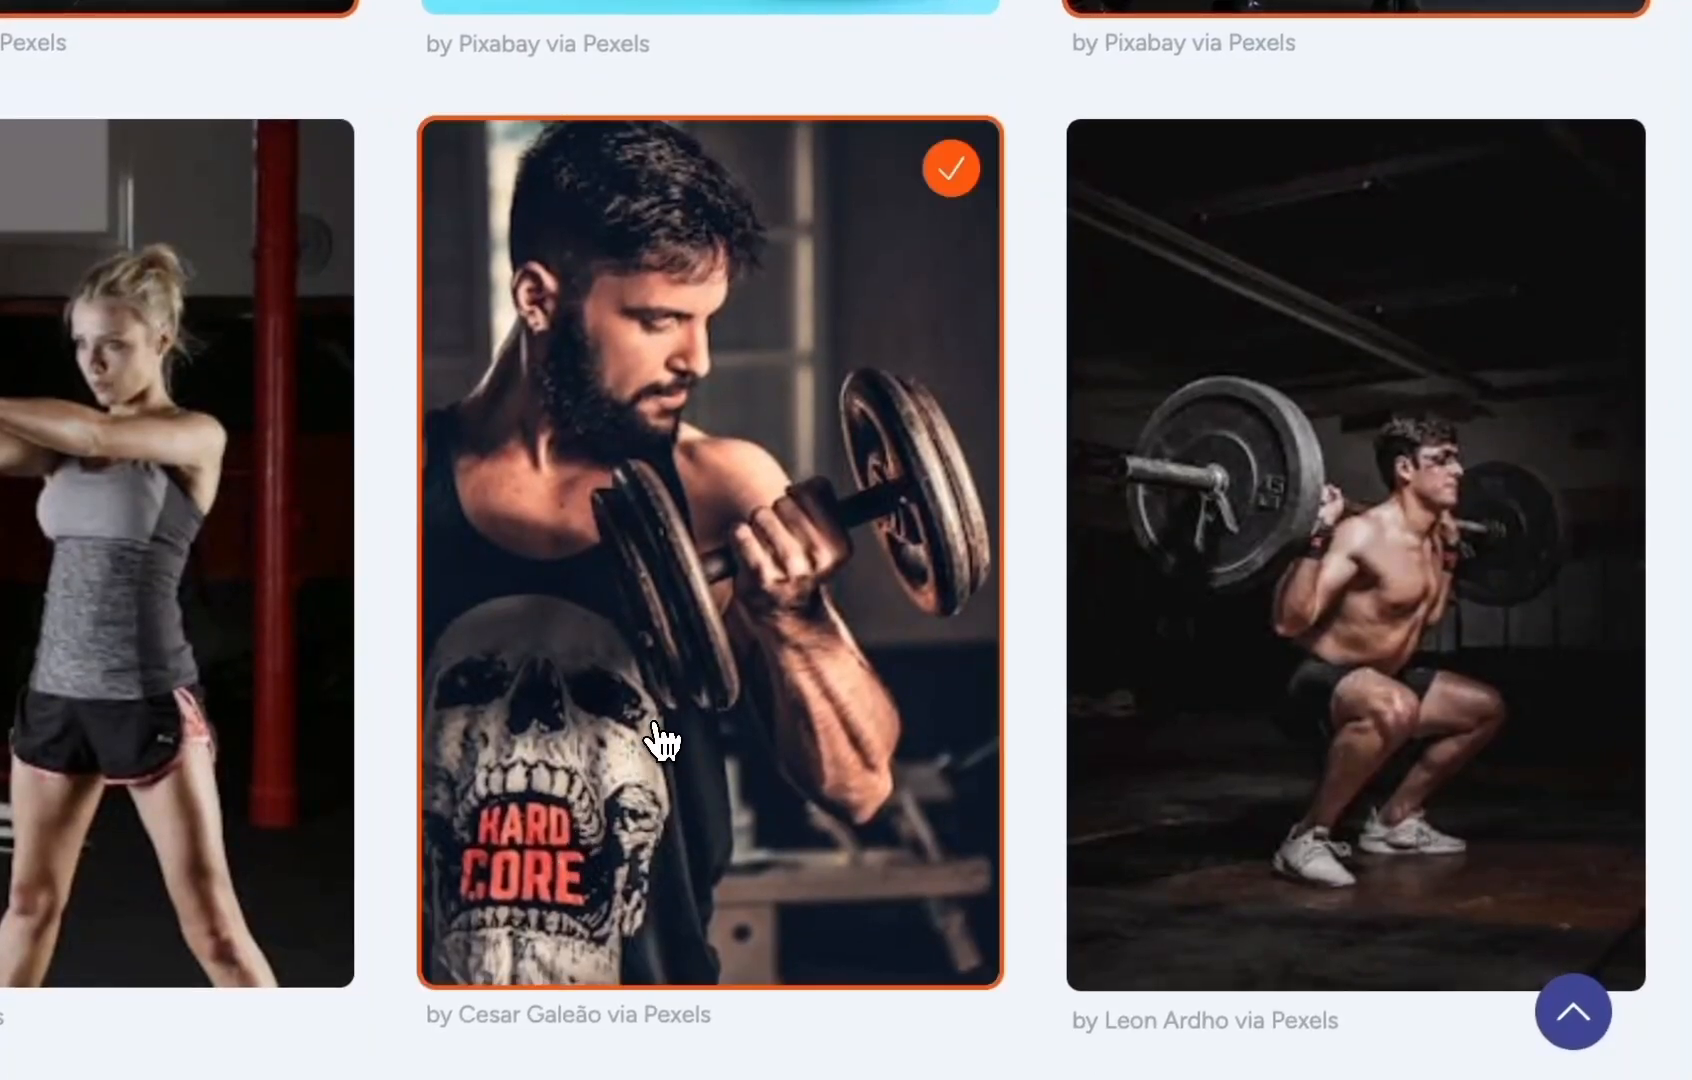
pyautogui.click(1150, 655)
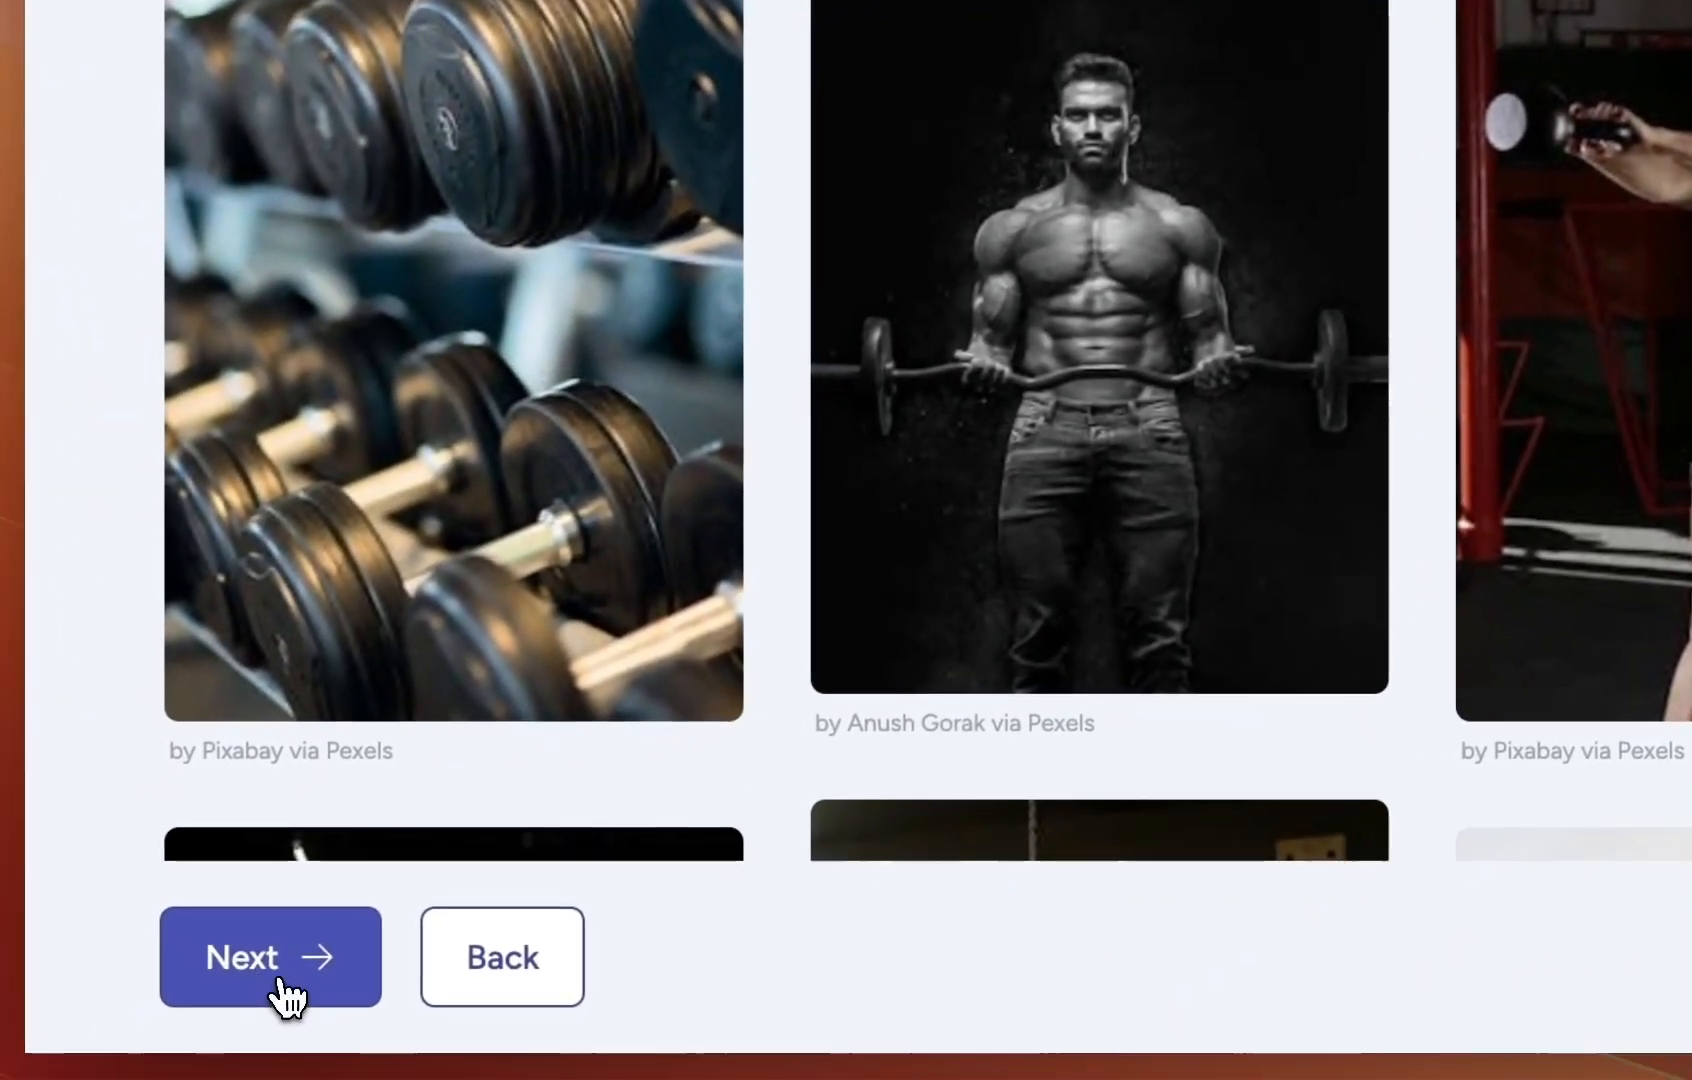
pyautogui.click(275, 1010)
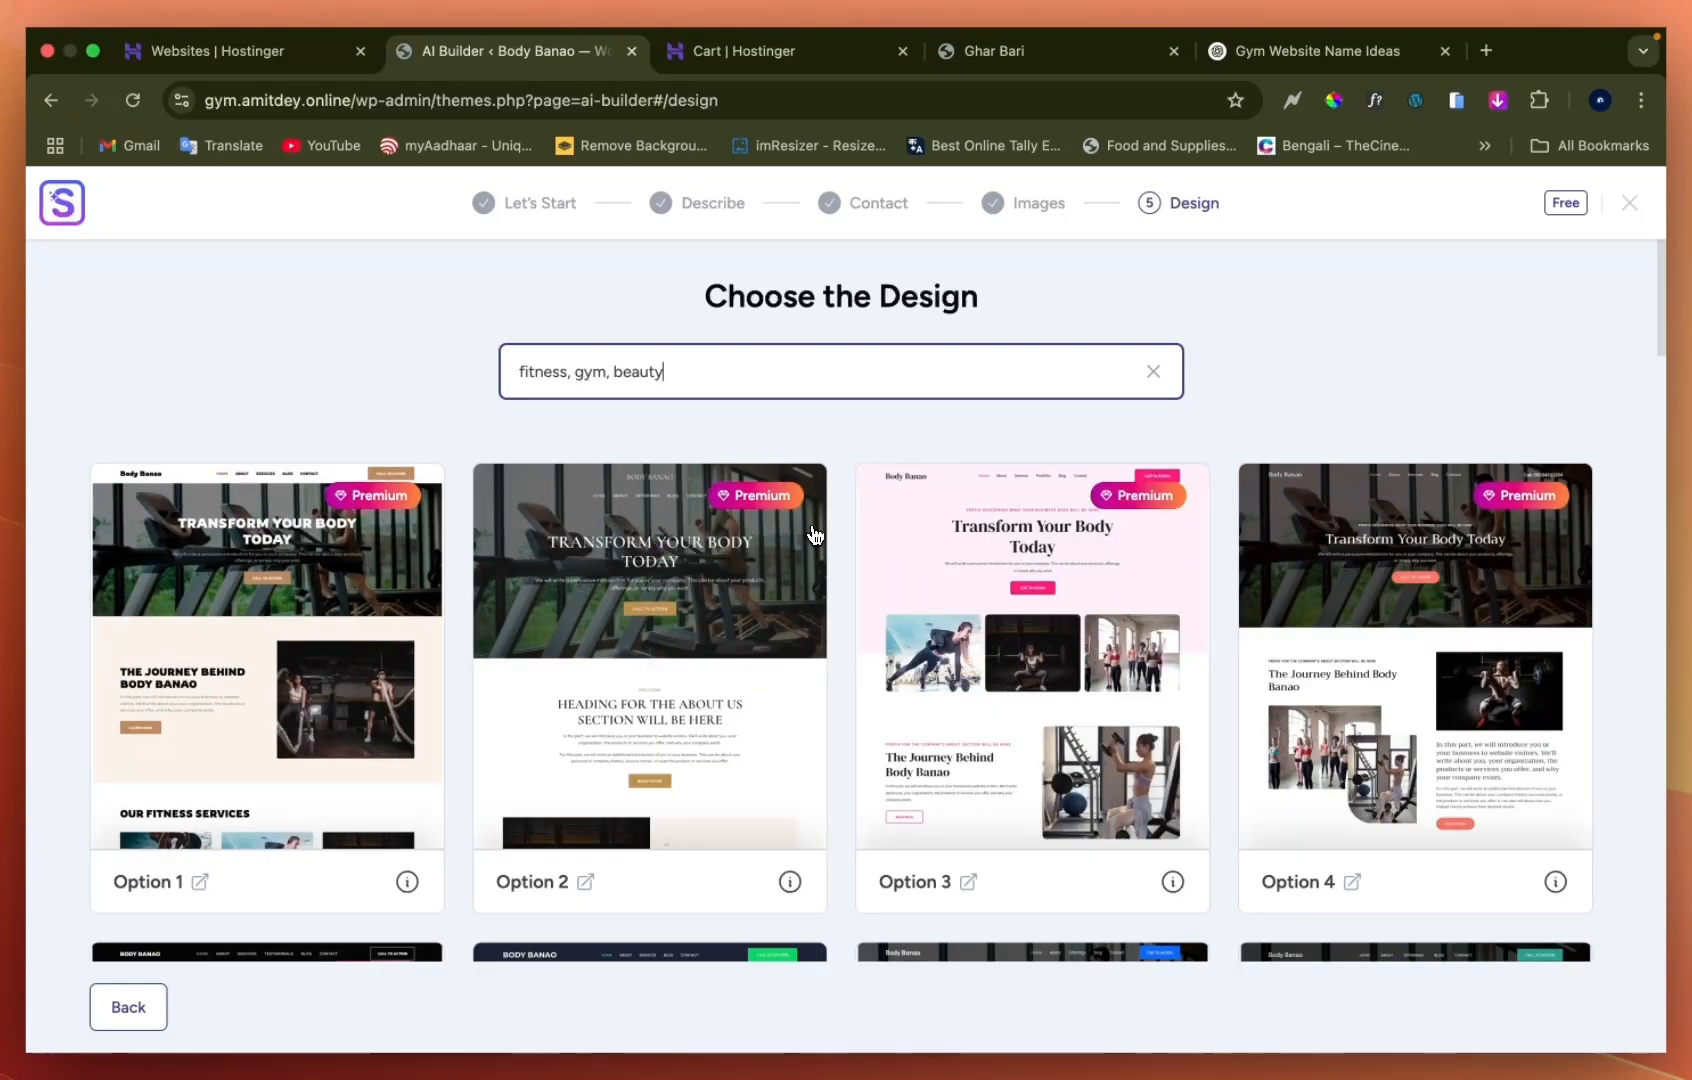
# Browse the suggested fitness designs and choose Option 35 for the site
pyautogui.scroll(-6, 905, 812)
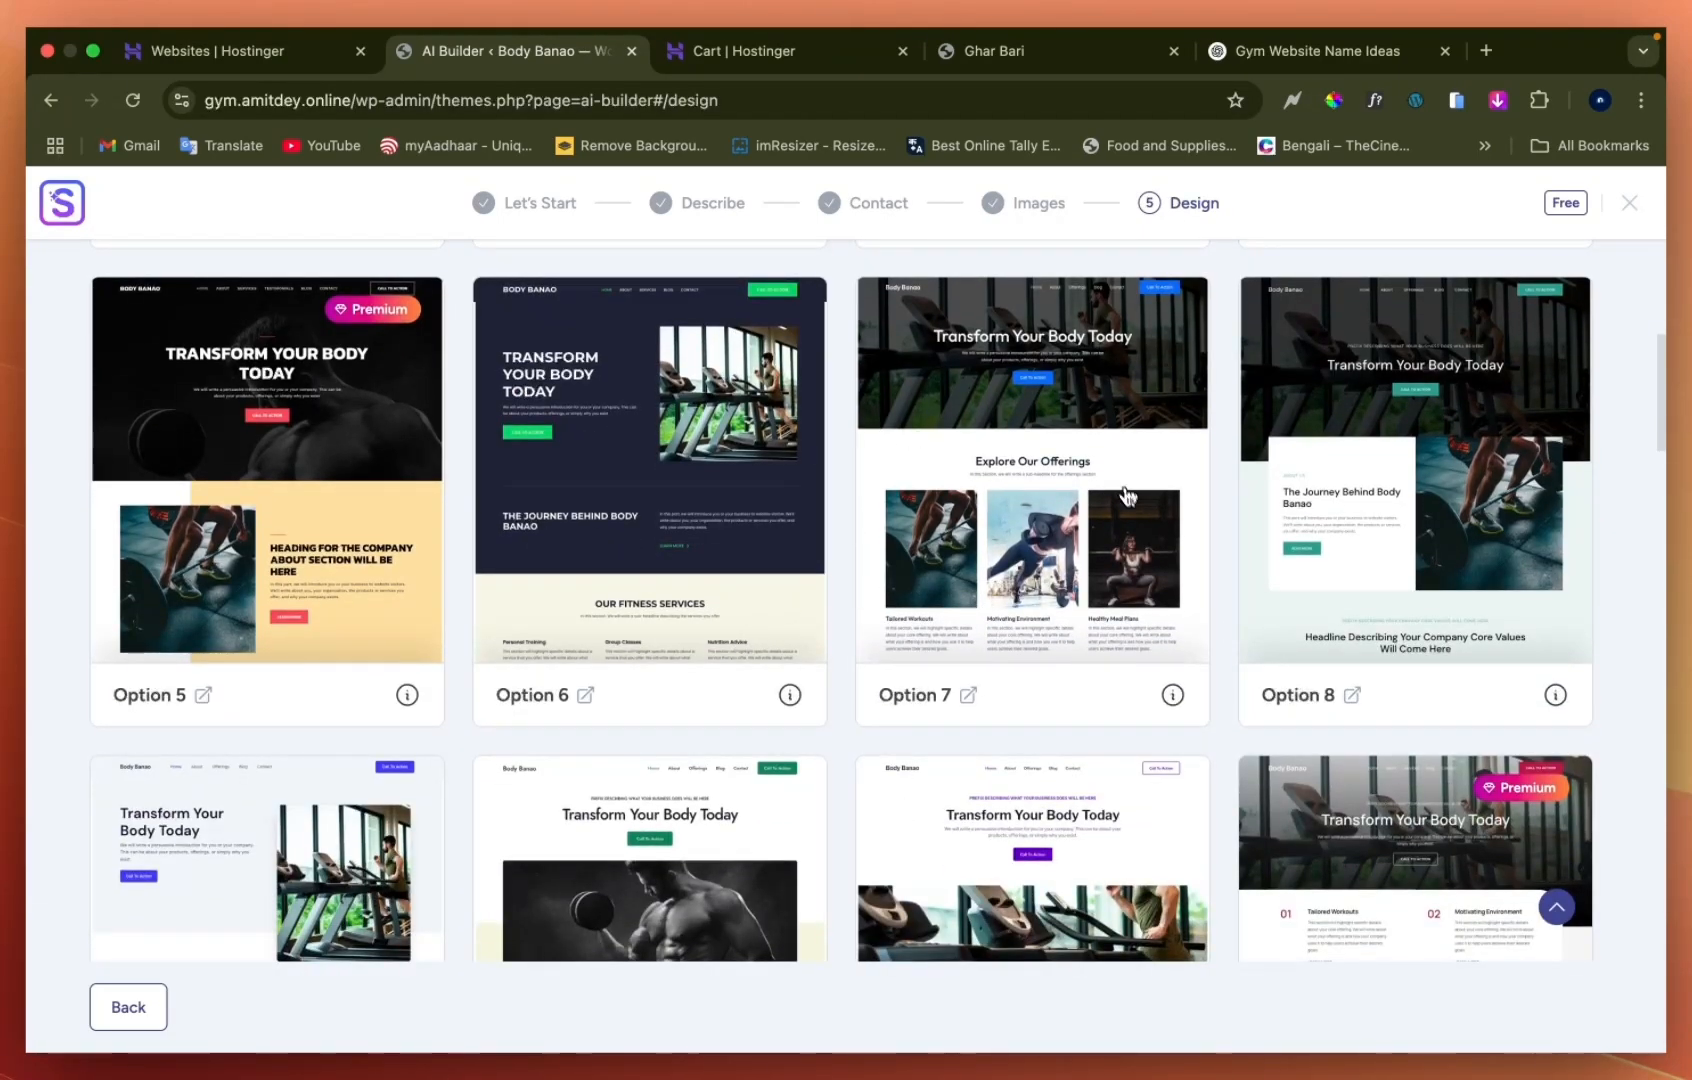
pyautogui.scroll(1, 652, 555)
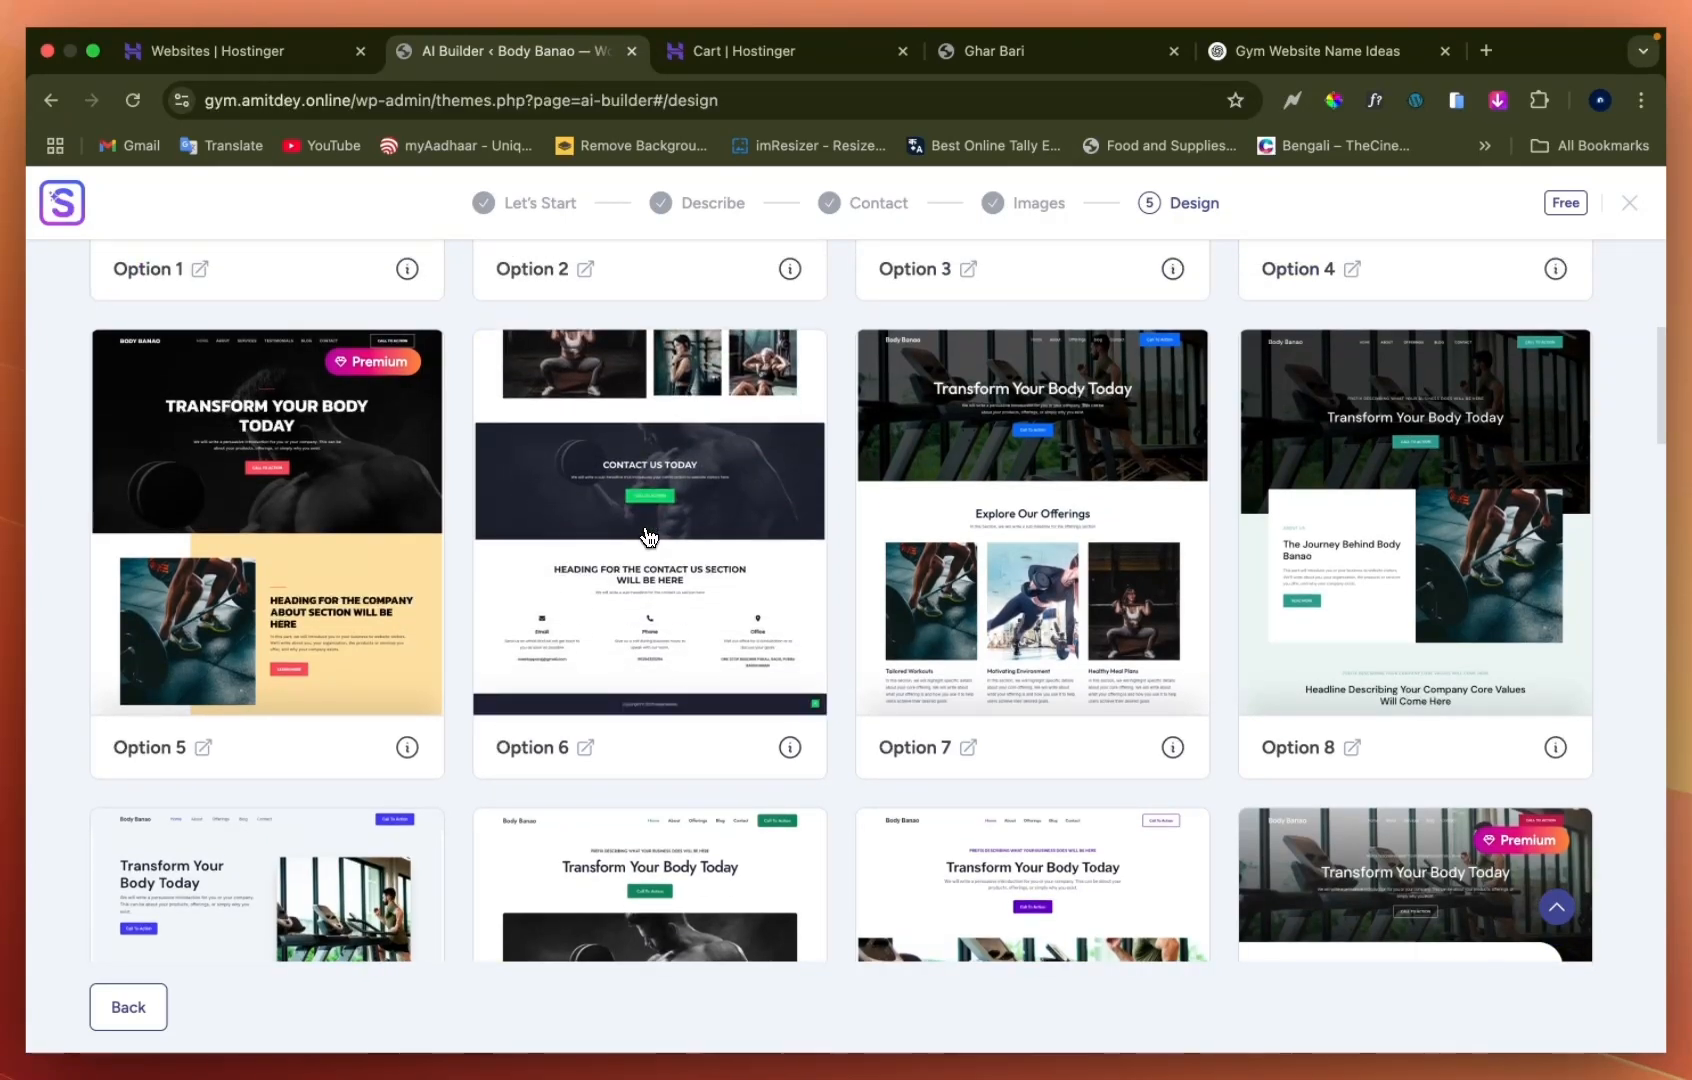
pyautogui.scroll(1, 1122, 500)
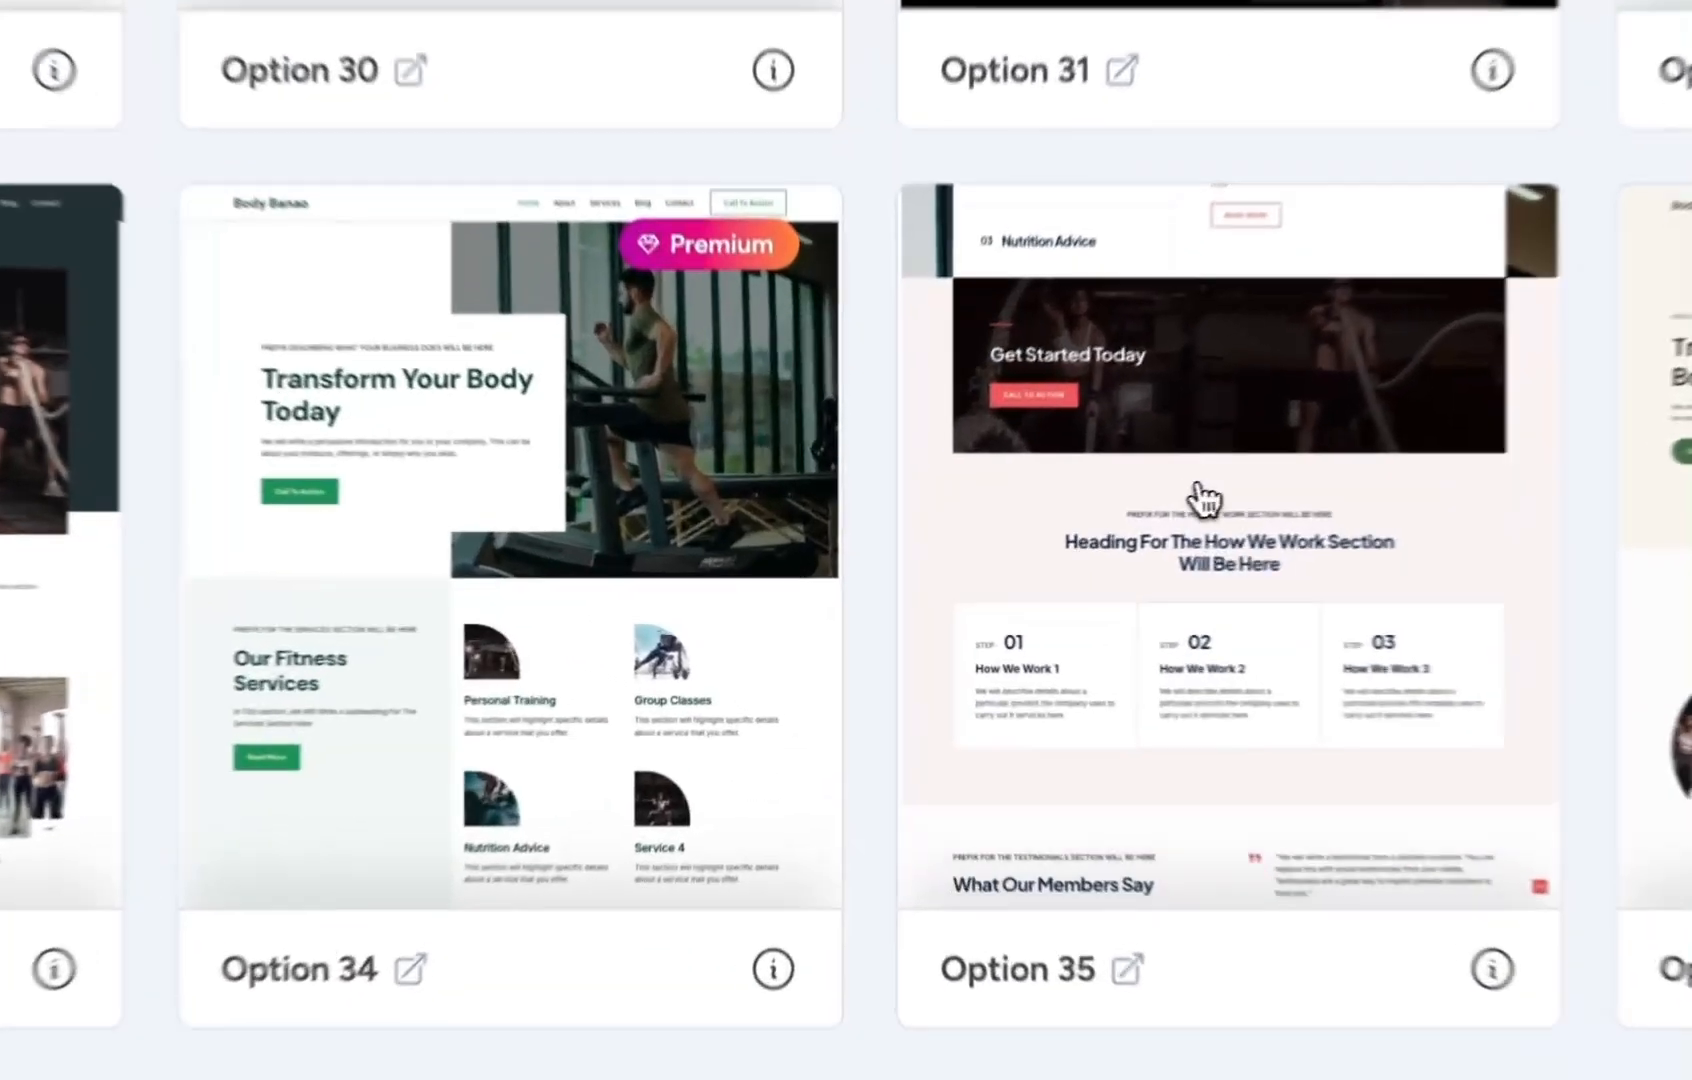
pyautogui.click(1016, 557)
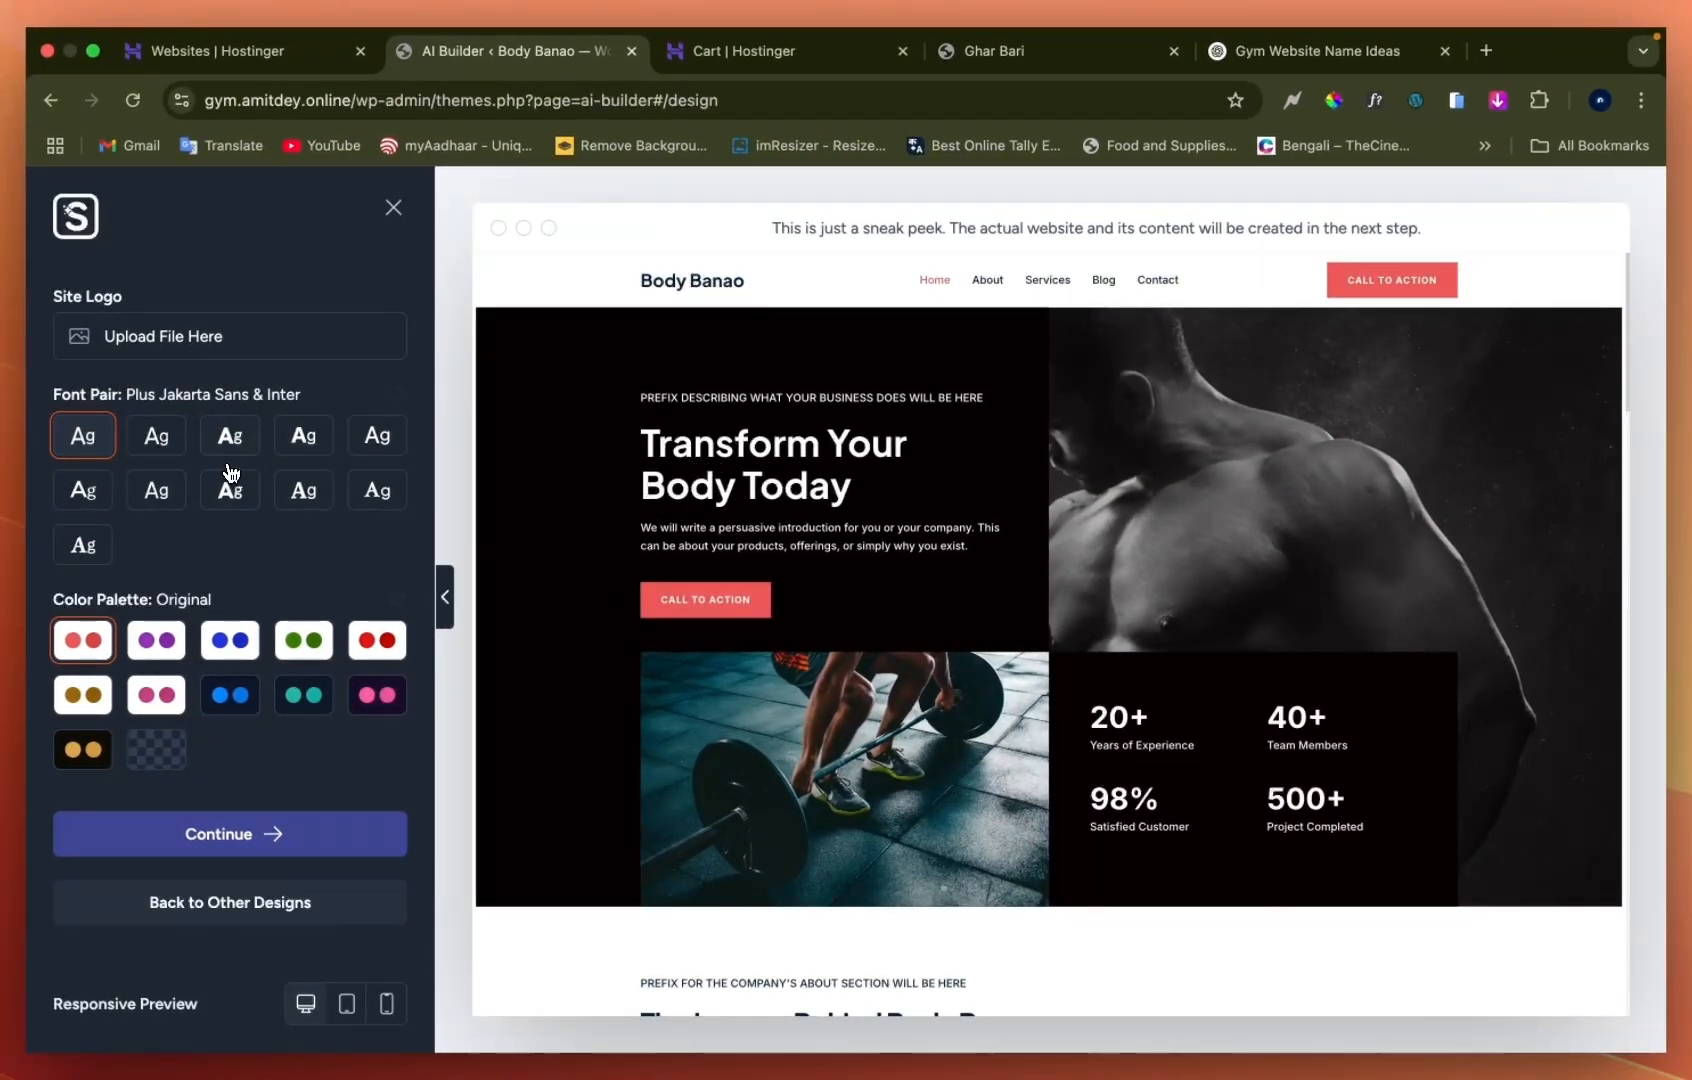
# Try the alternative font pairs on the site preview, then return to Plus Jakarta Sans & Inter
pyautogui.click(163, 446)
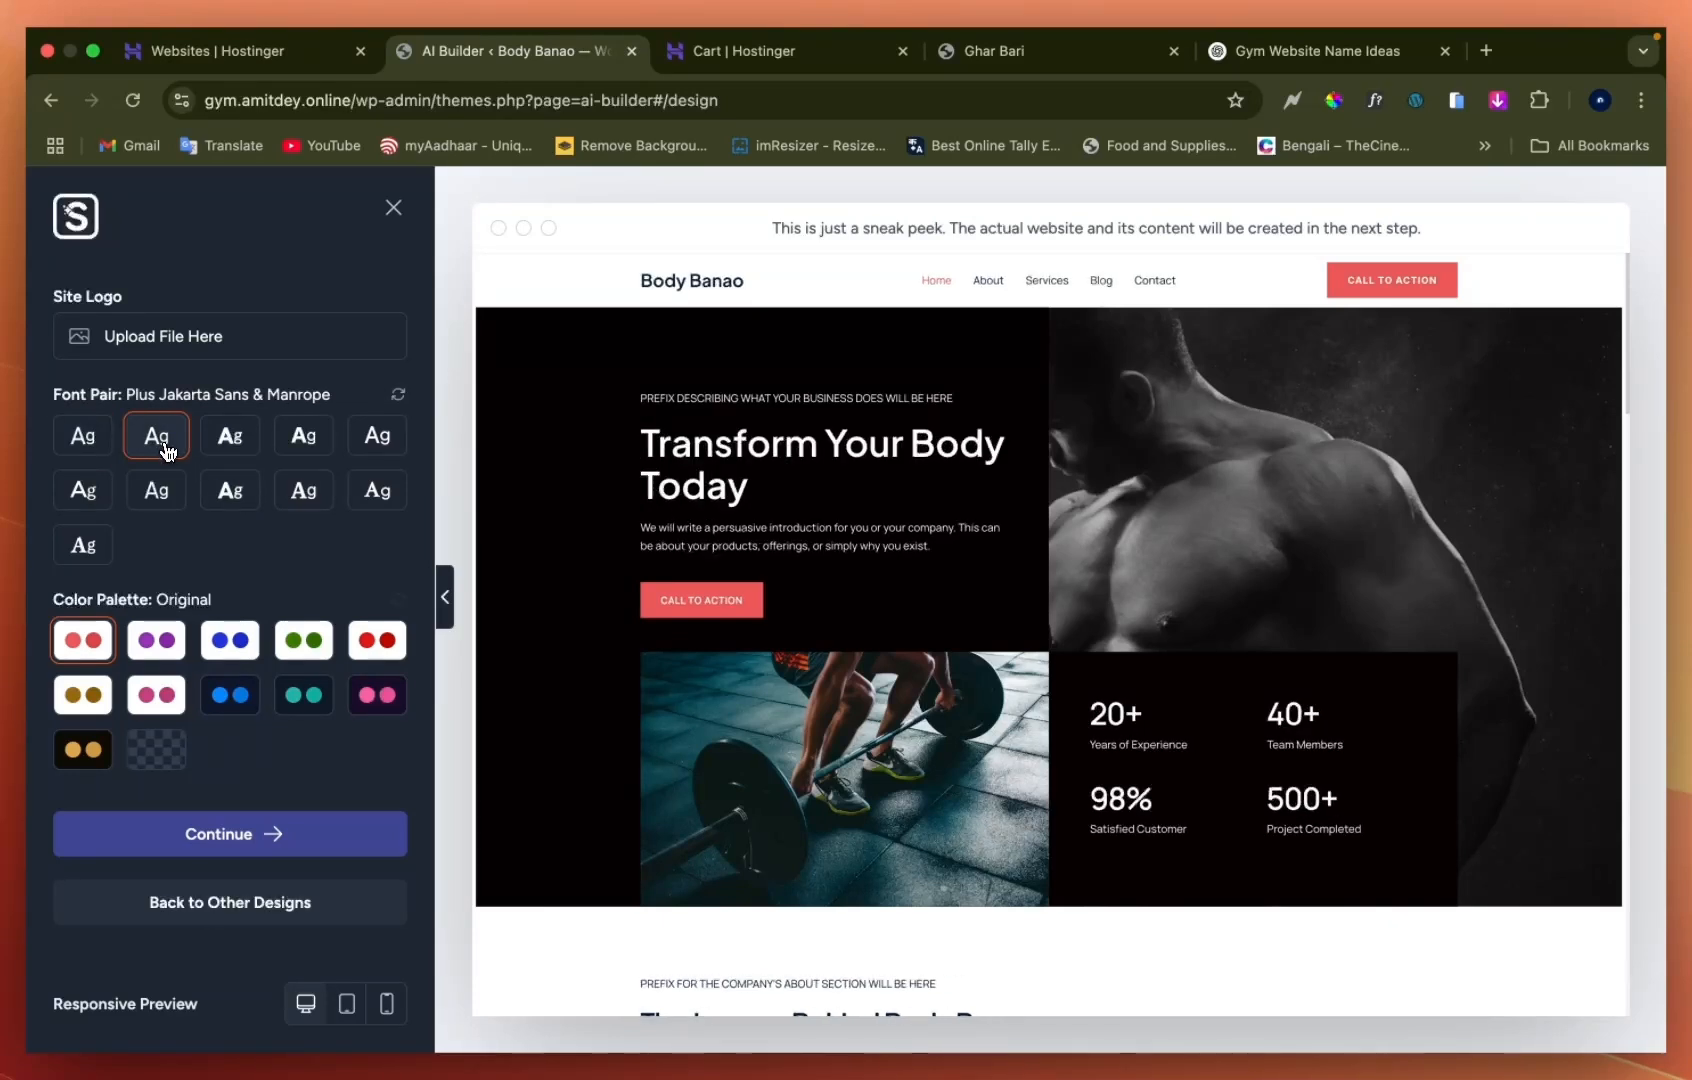
pyautogui.click(232, 446)
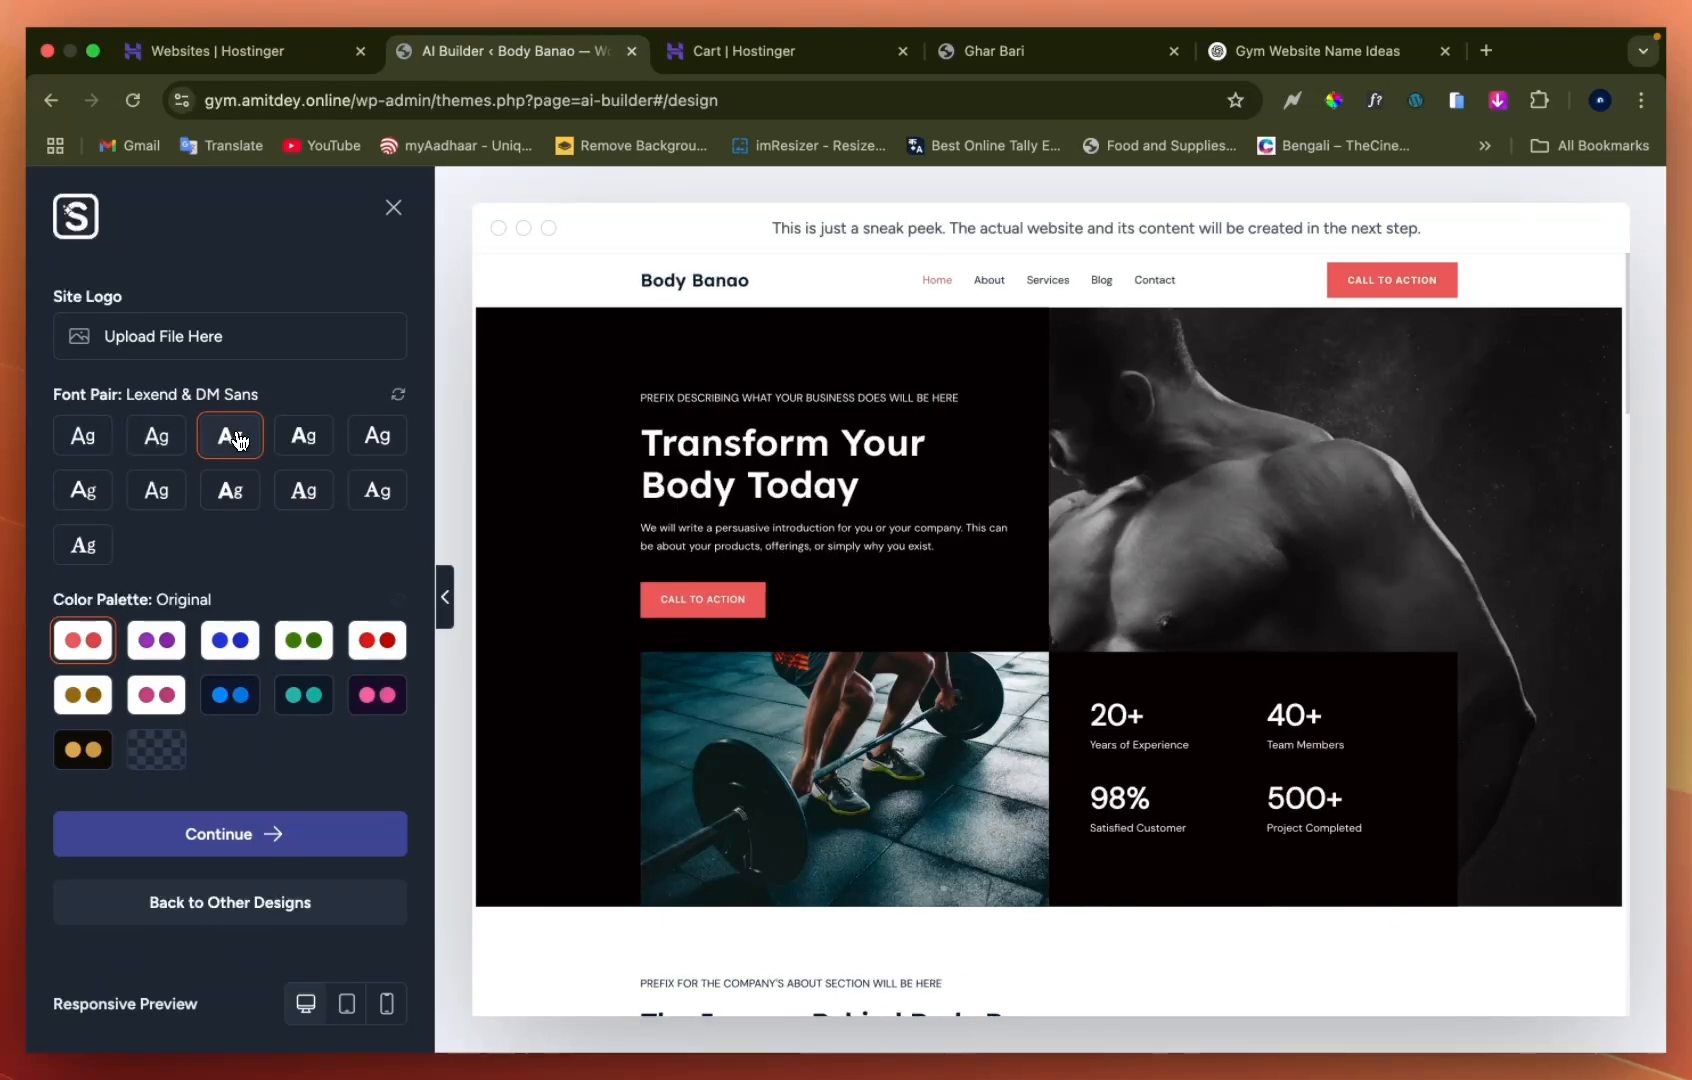
pyautogui.click(316, 457)
pyautogui.click(310, 492)
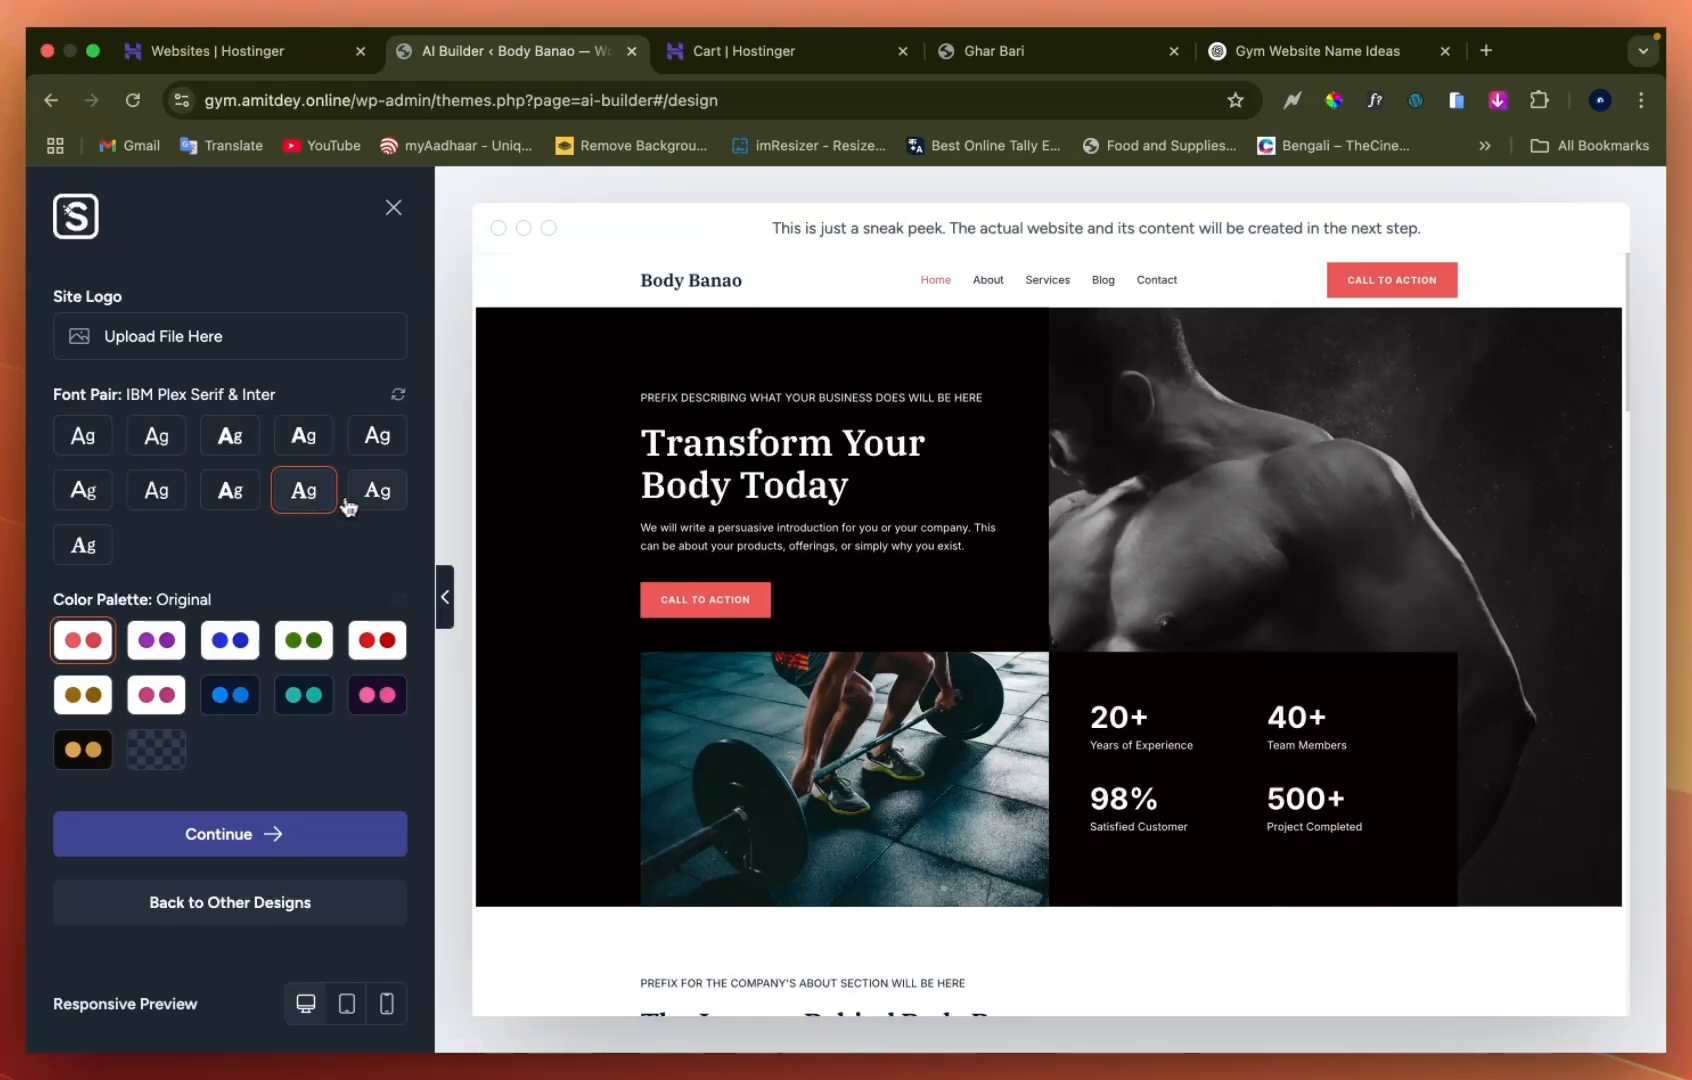
pyautogui.click(367, 499)
pyautogui.click(231, 491)
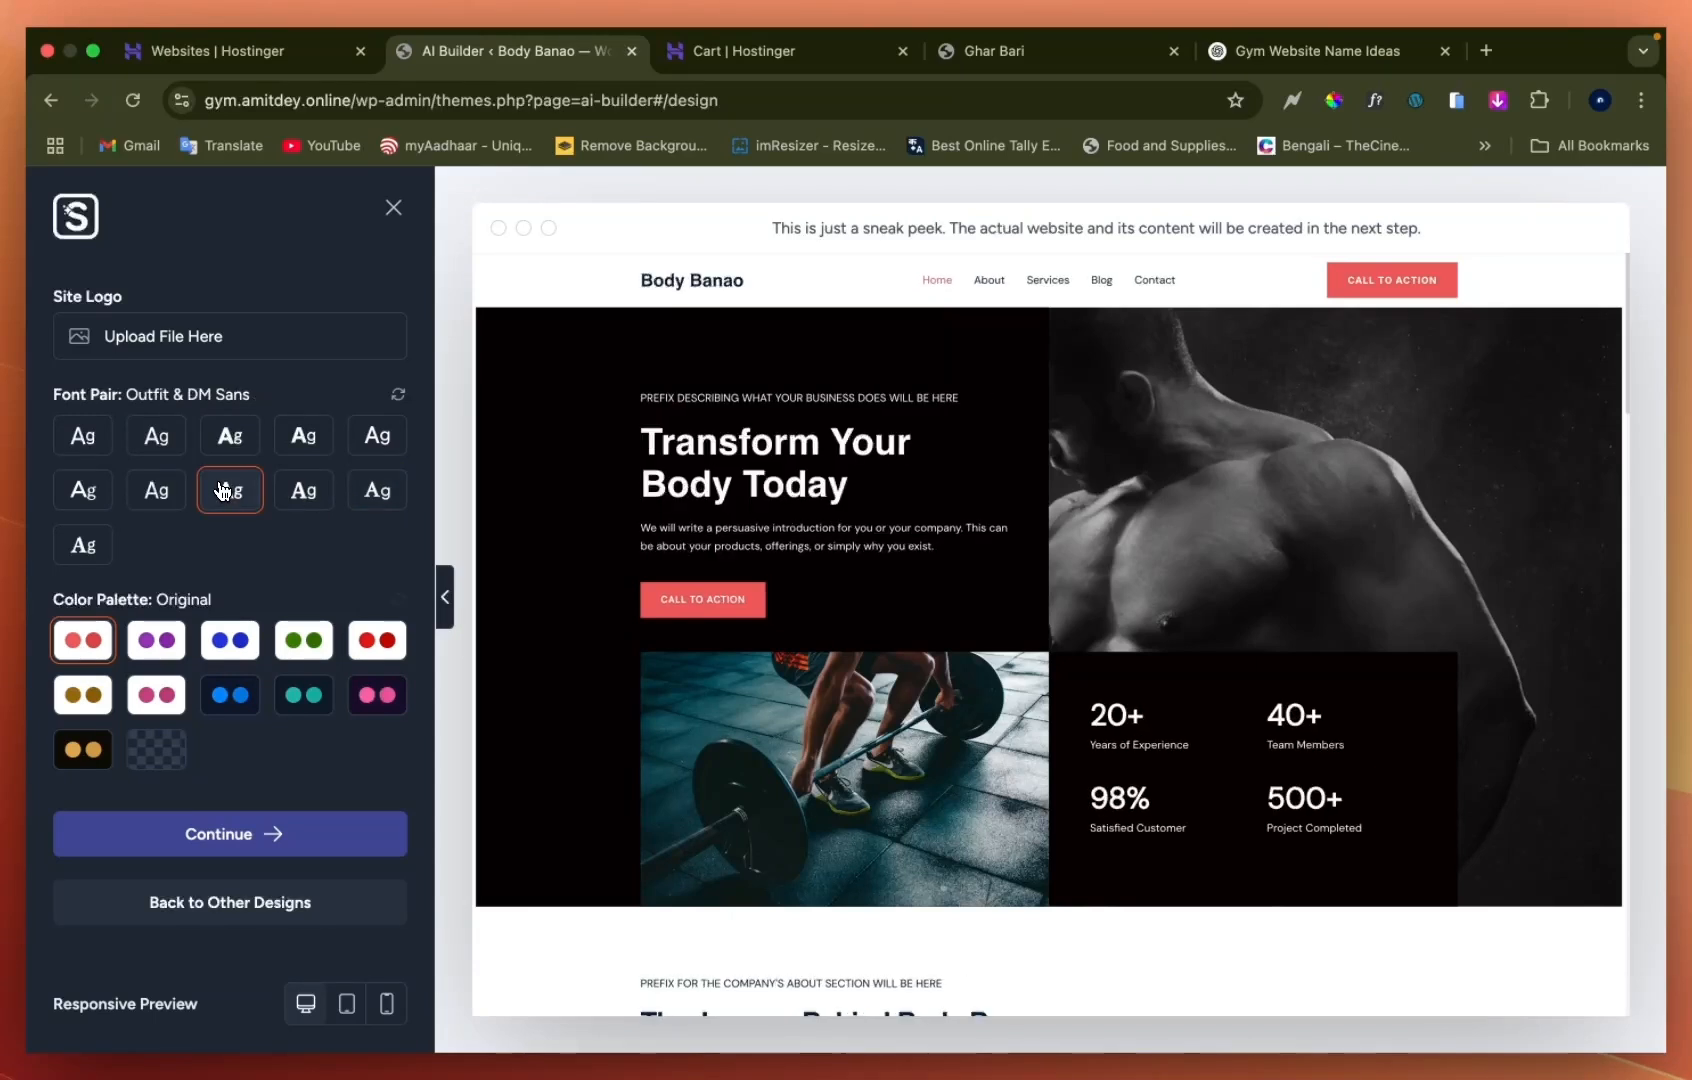
pyautogui.click(155, 495)
pyautogui.click(100, 505)
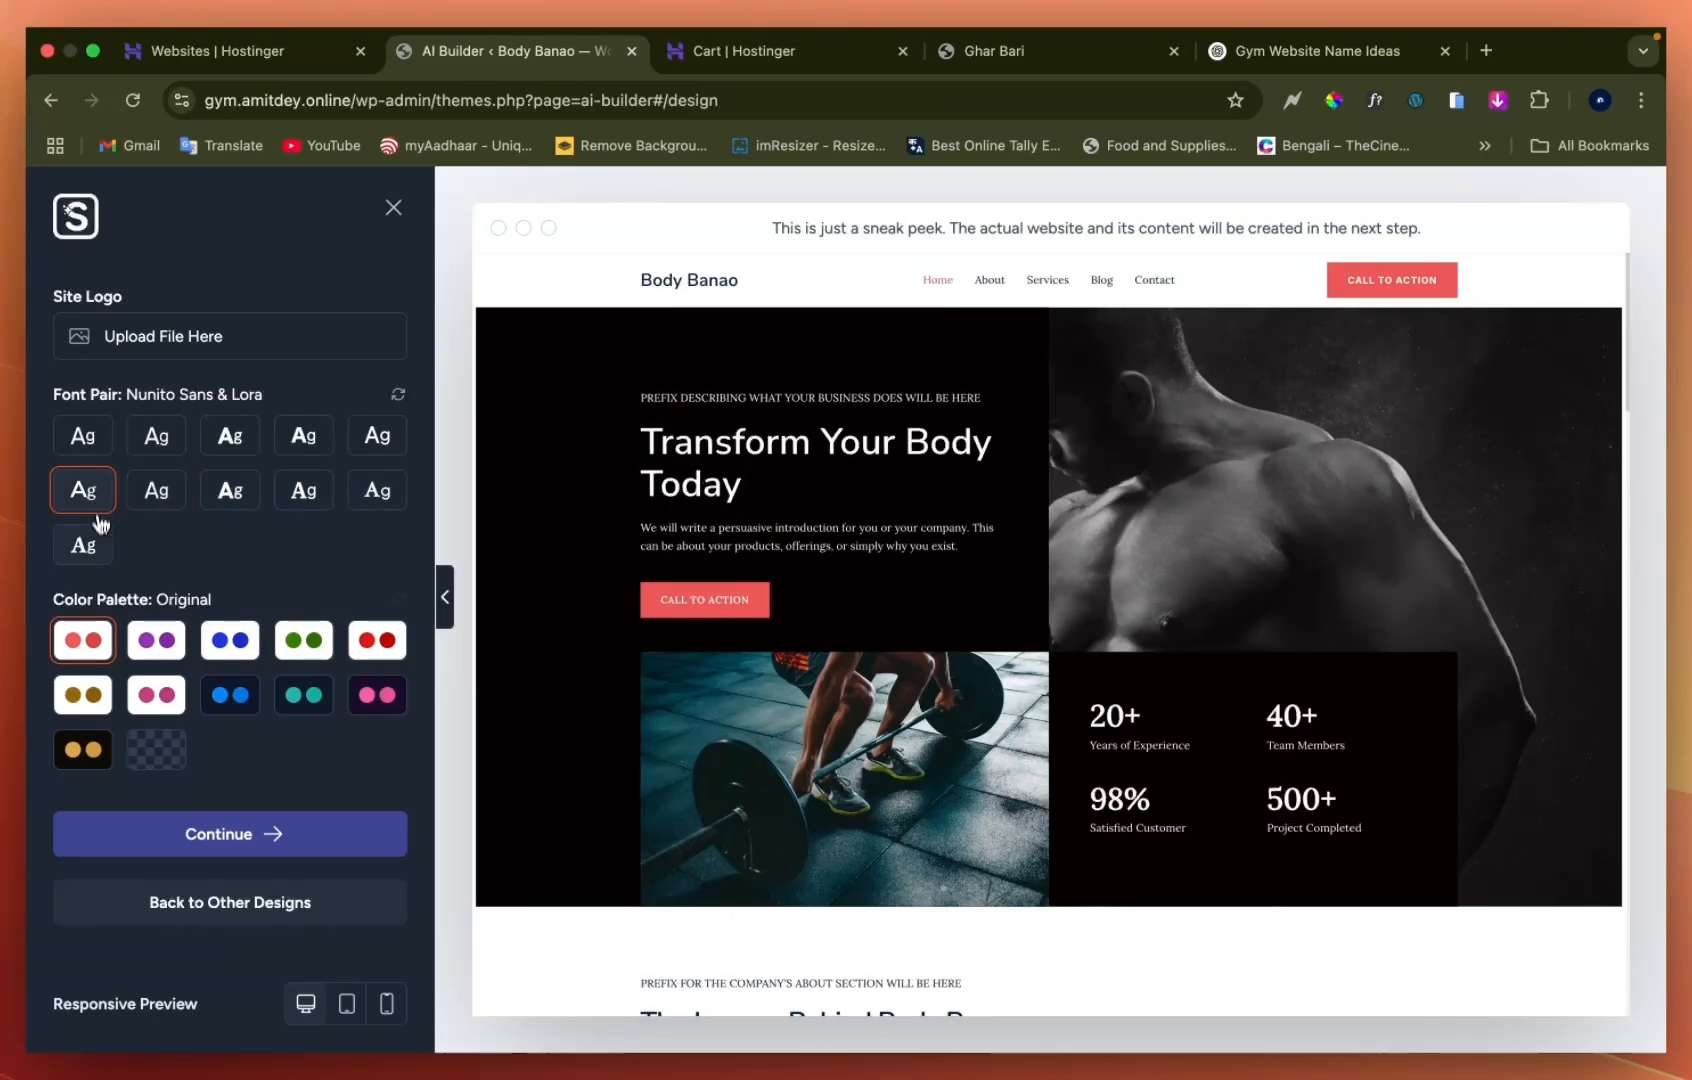
pyautogui.click(97, 552)
pyautogui.click(81, 450)
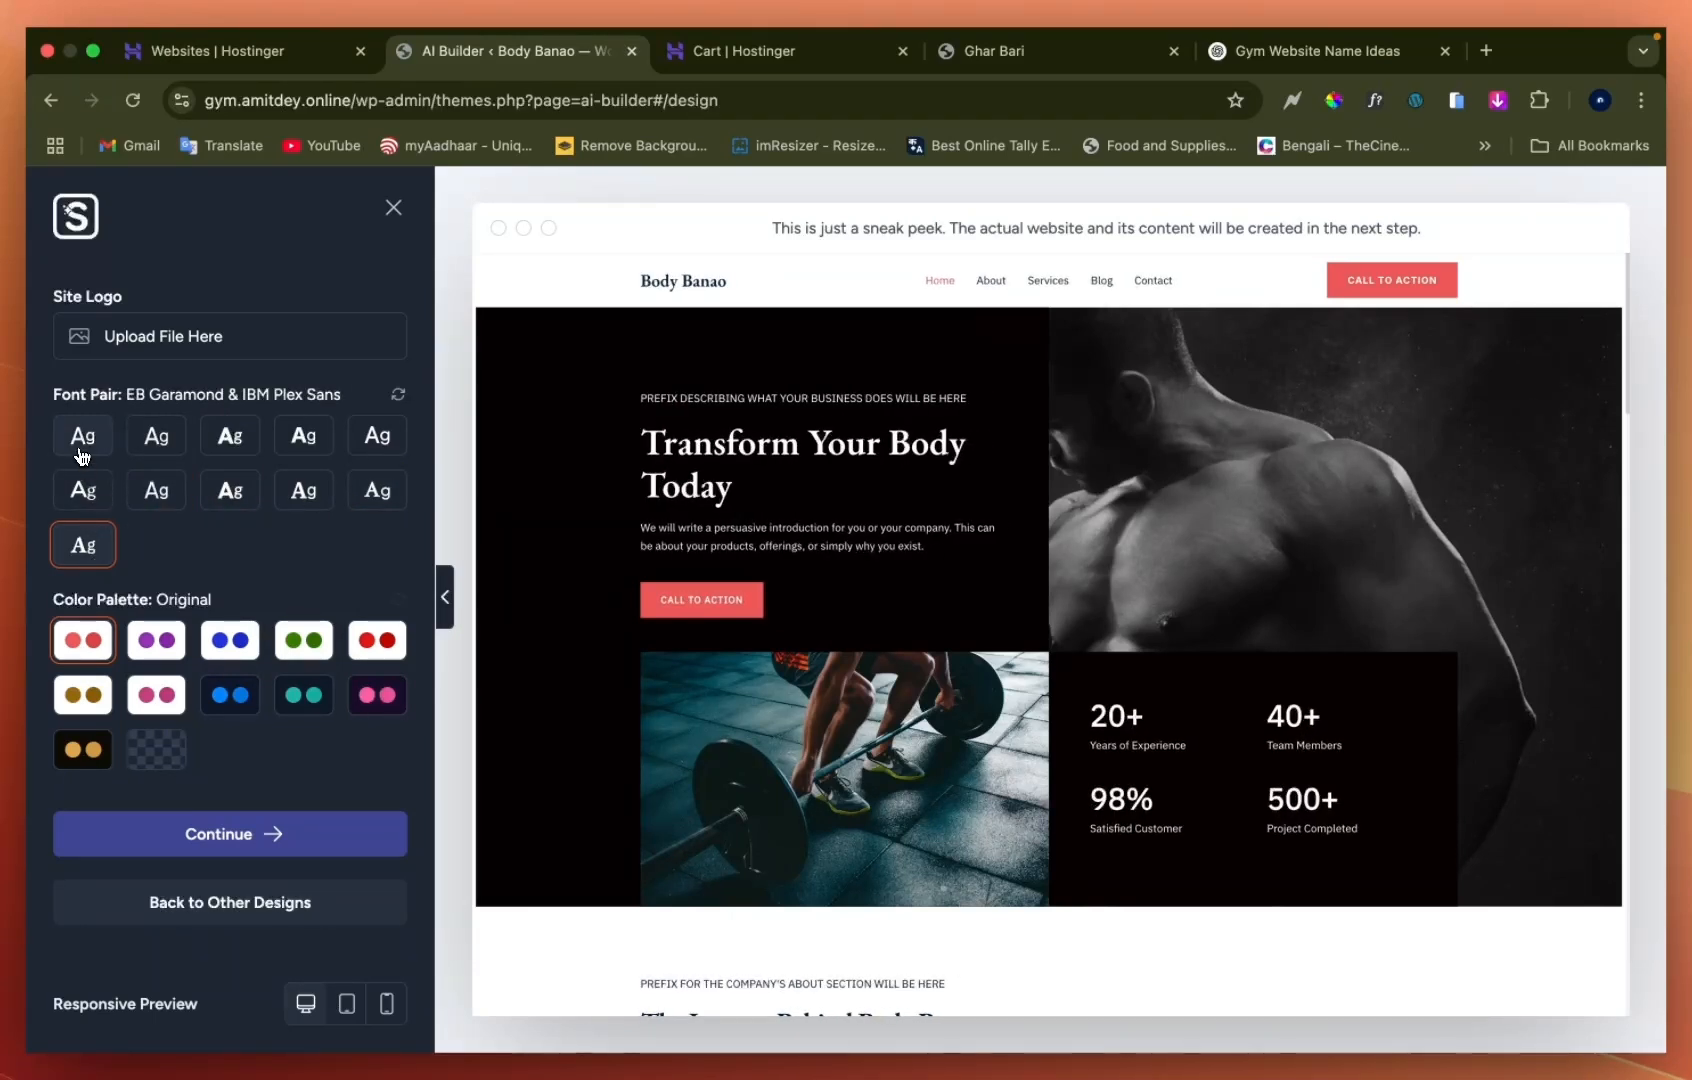
pyautogui.click(138, 440)
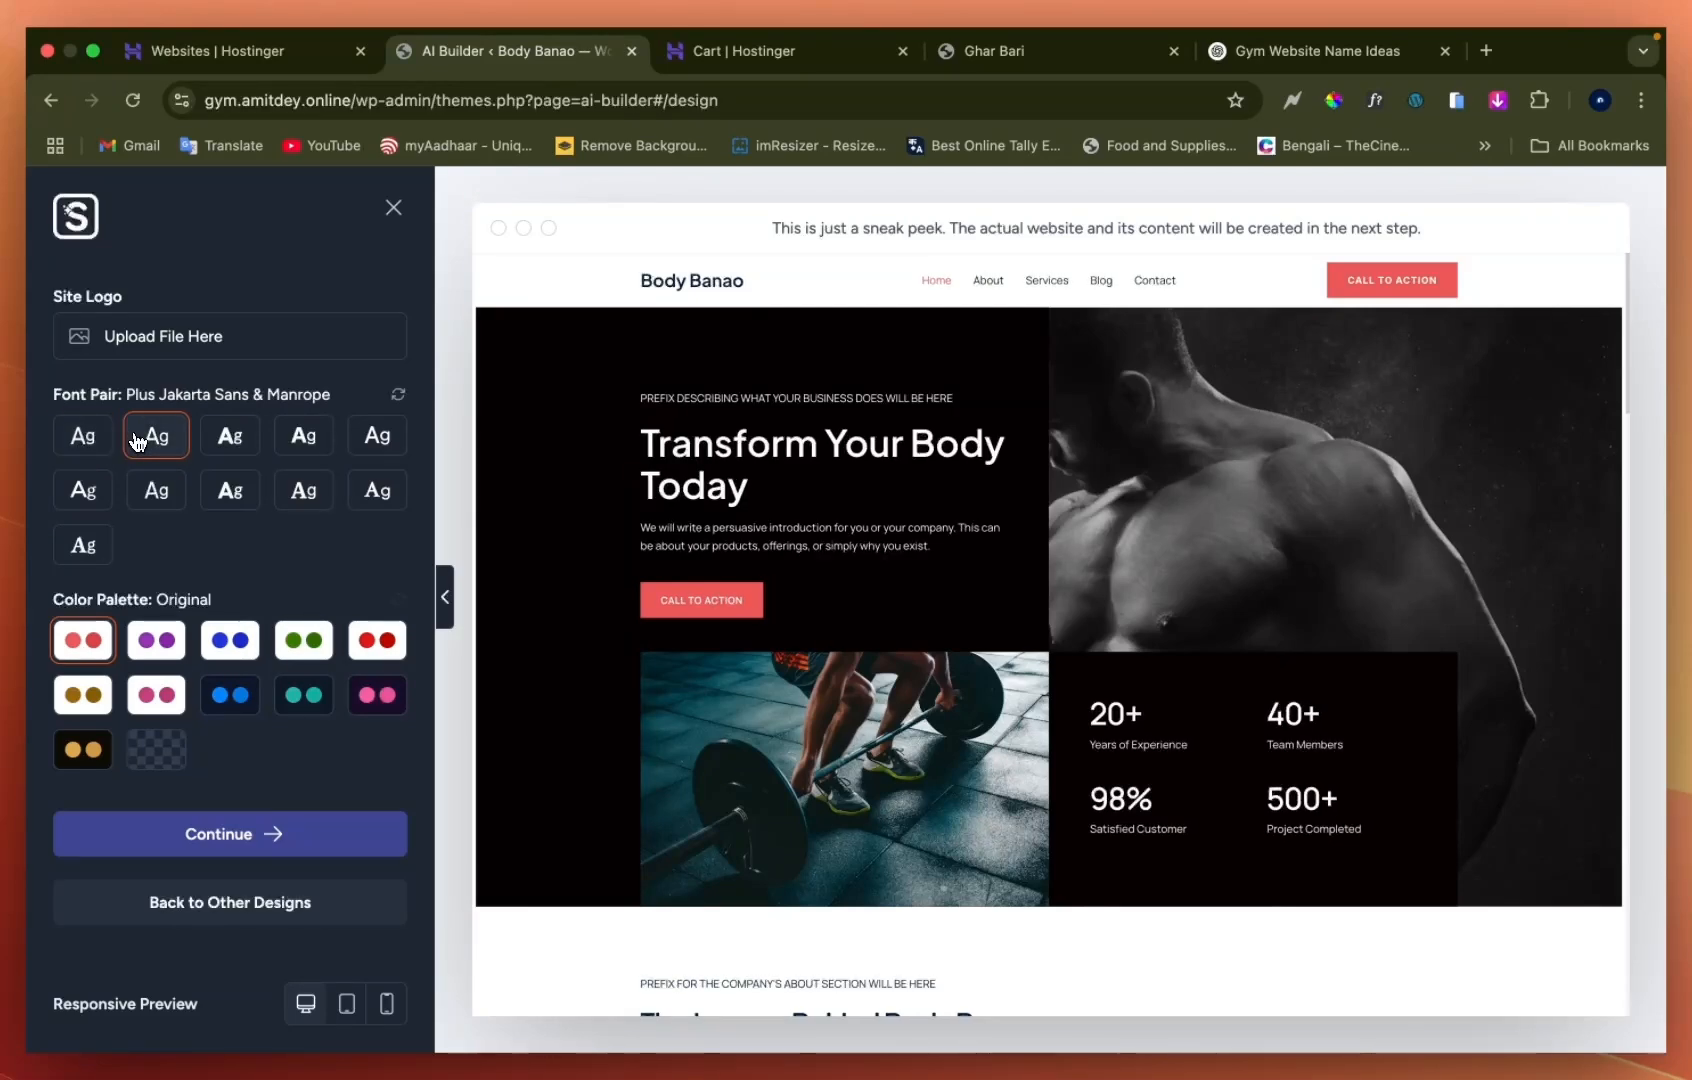
pyautogui.click(83, 442)
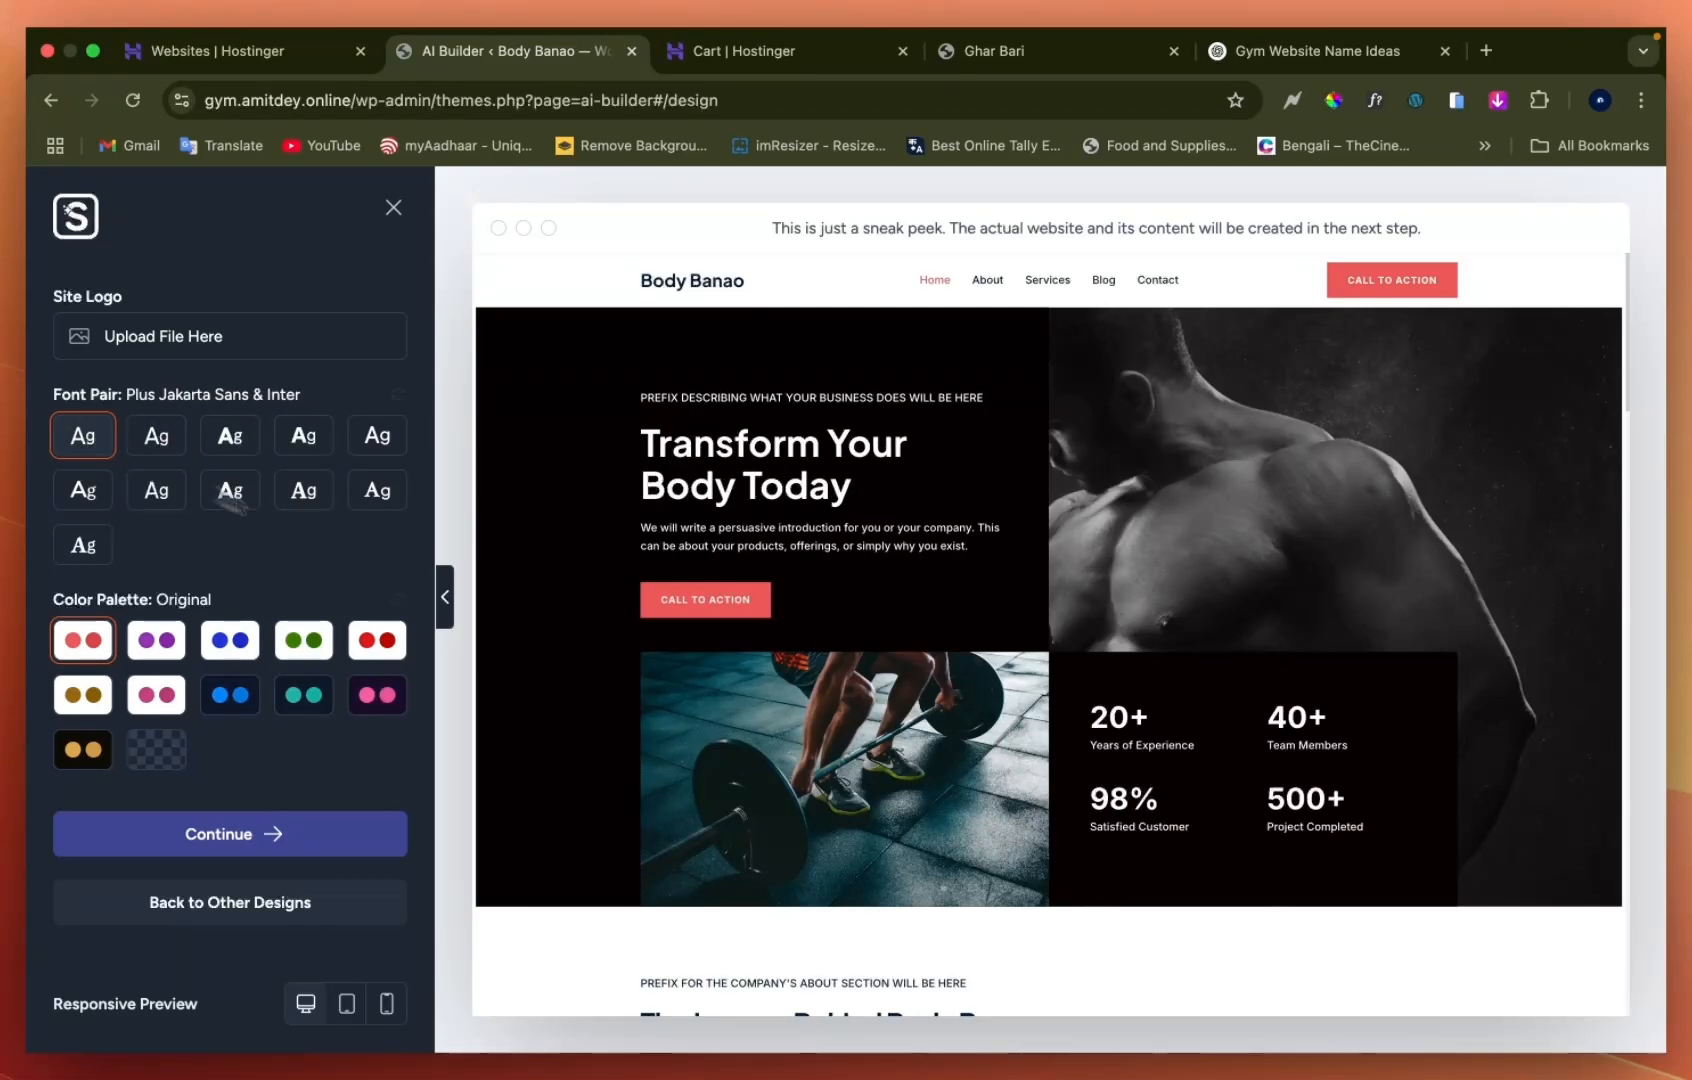
# Try several alternative color palettes on the site preview, then restore the Original palette
pyautogui.scroll(-3, 680, 686)
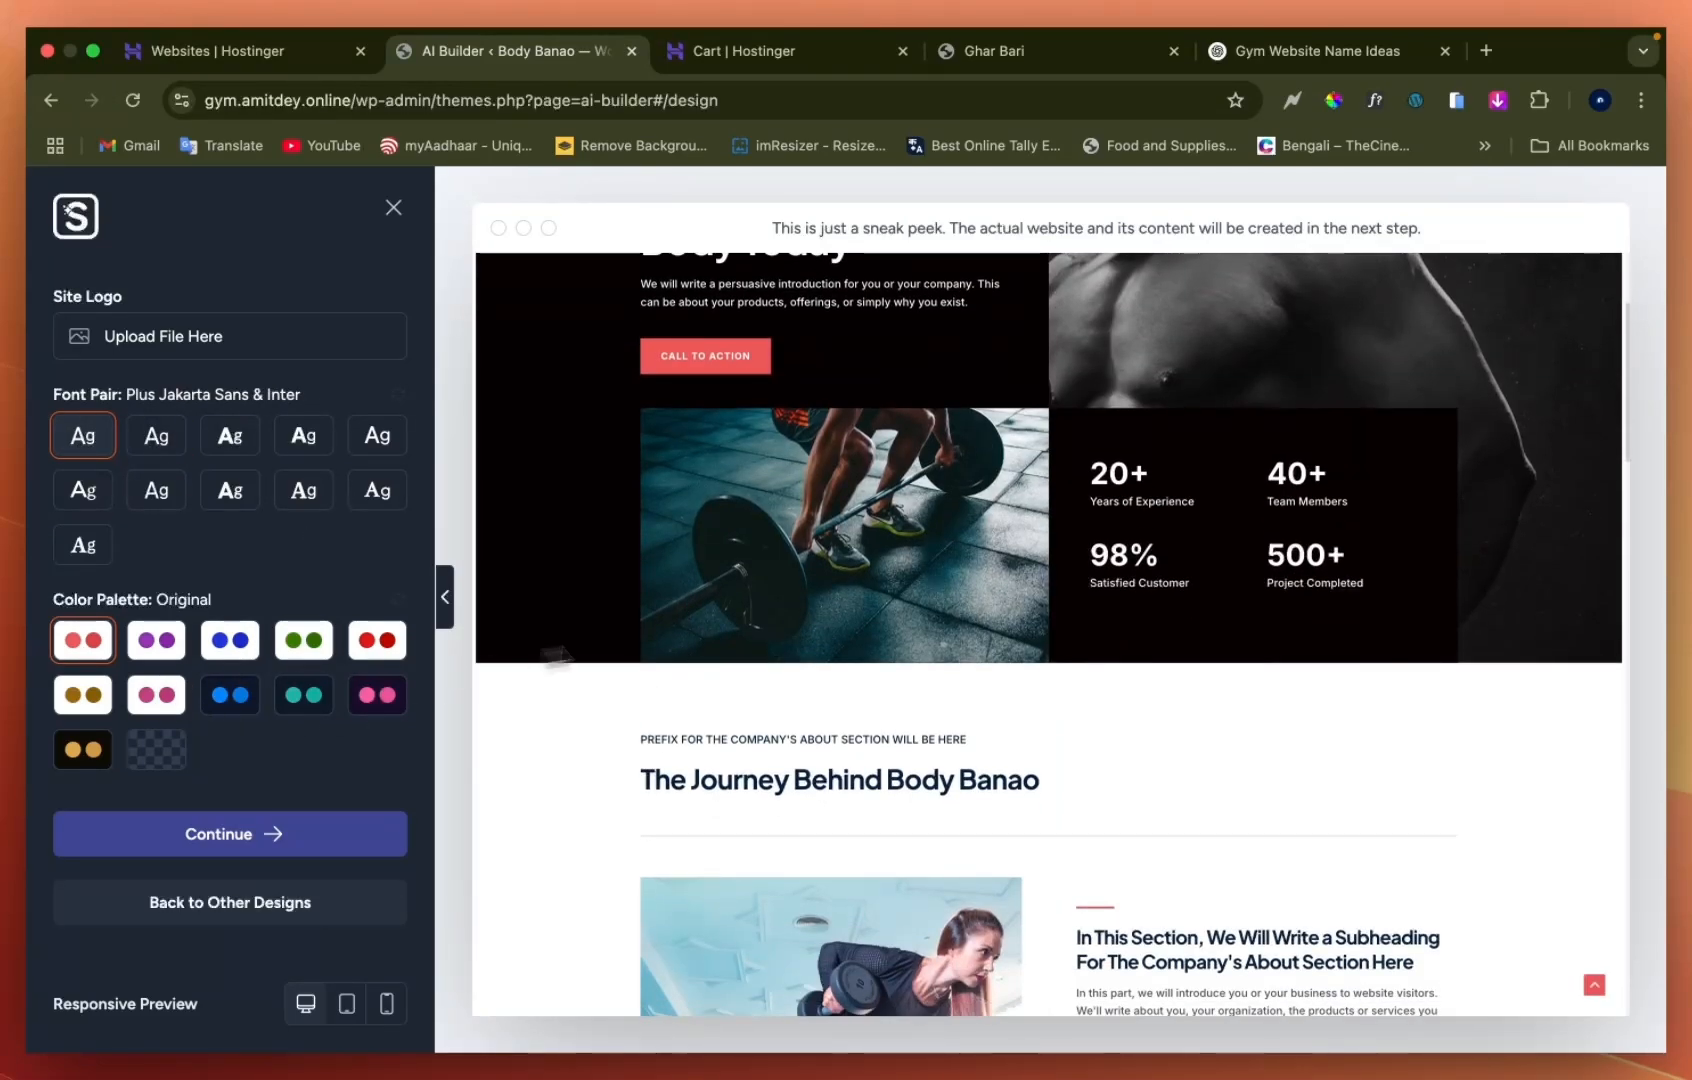
pyautogui.scroll(3, 698, 634)
pyautogui.click(167, 644)
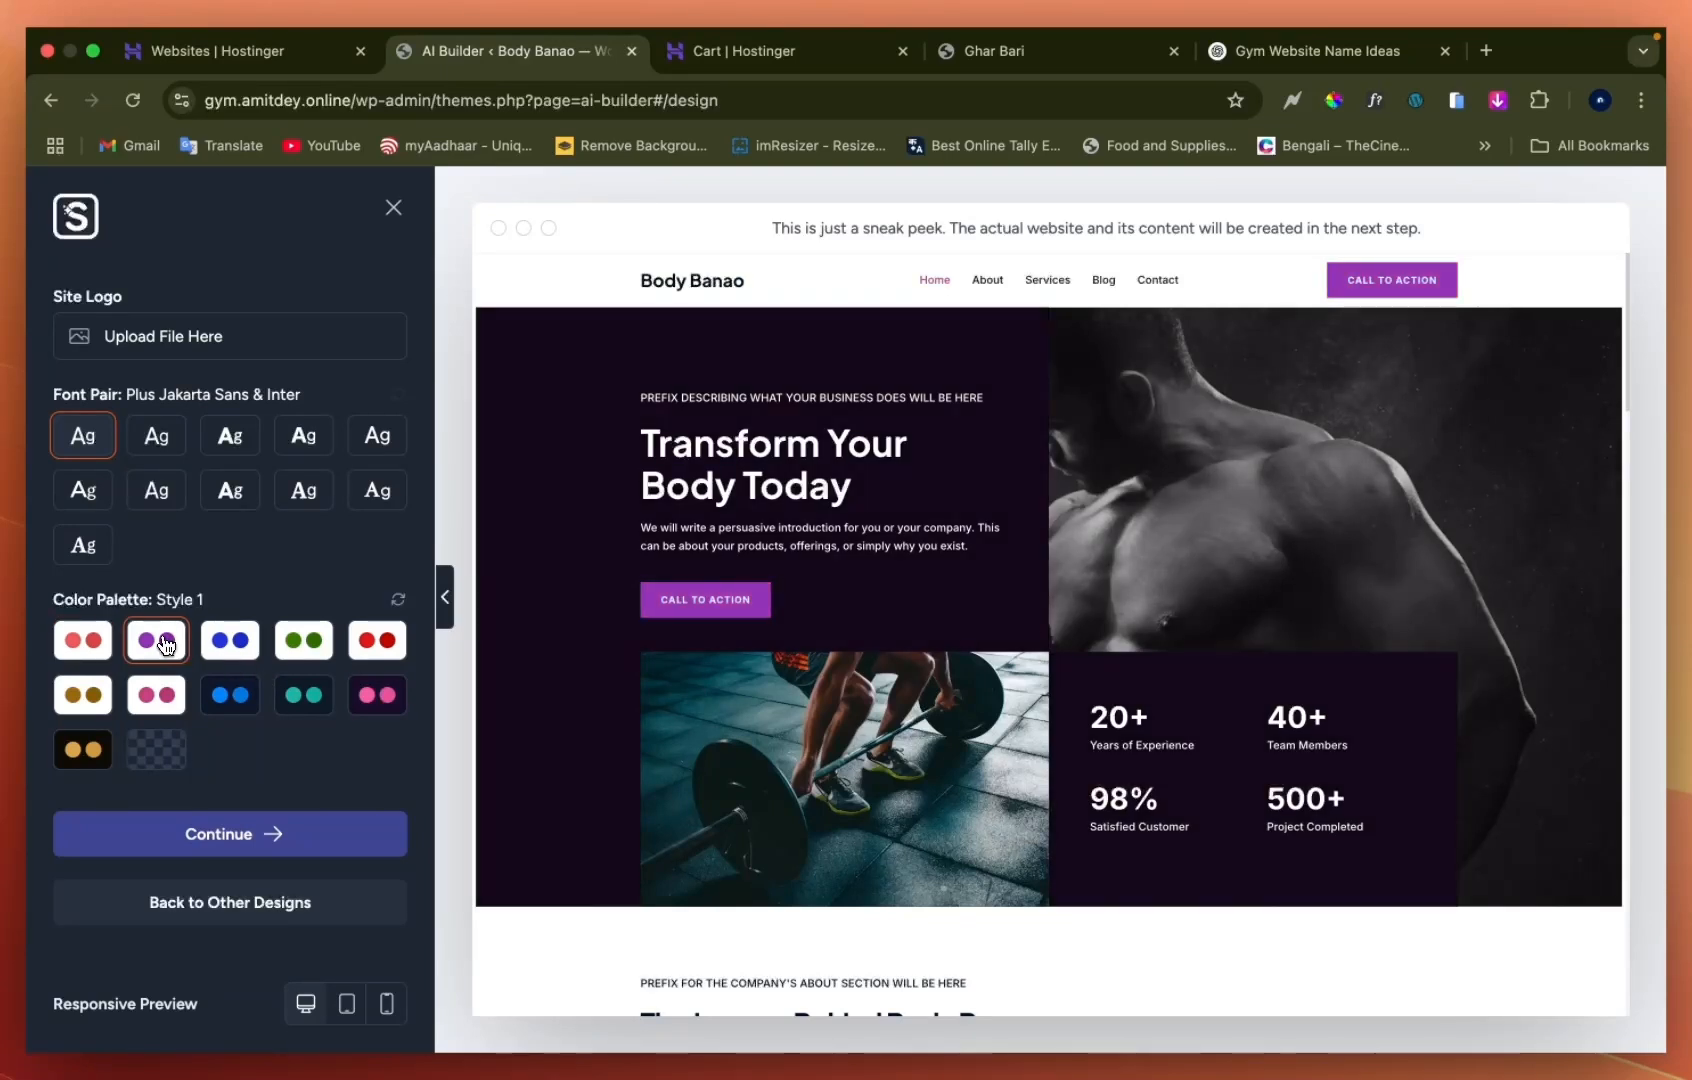
pyautogui.click(222, 638)
pyautogui.click(300, 641)
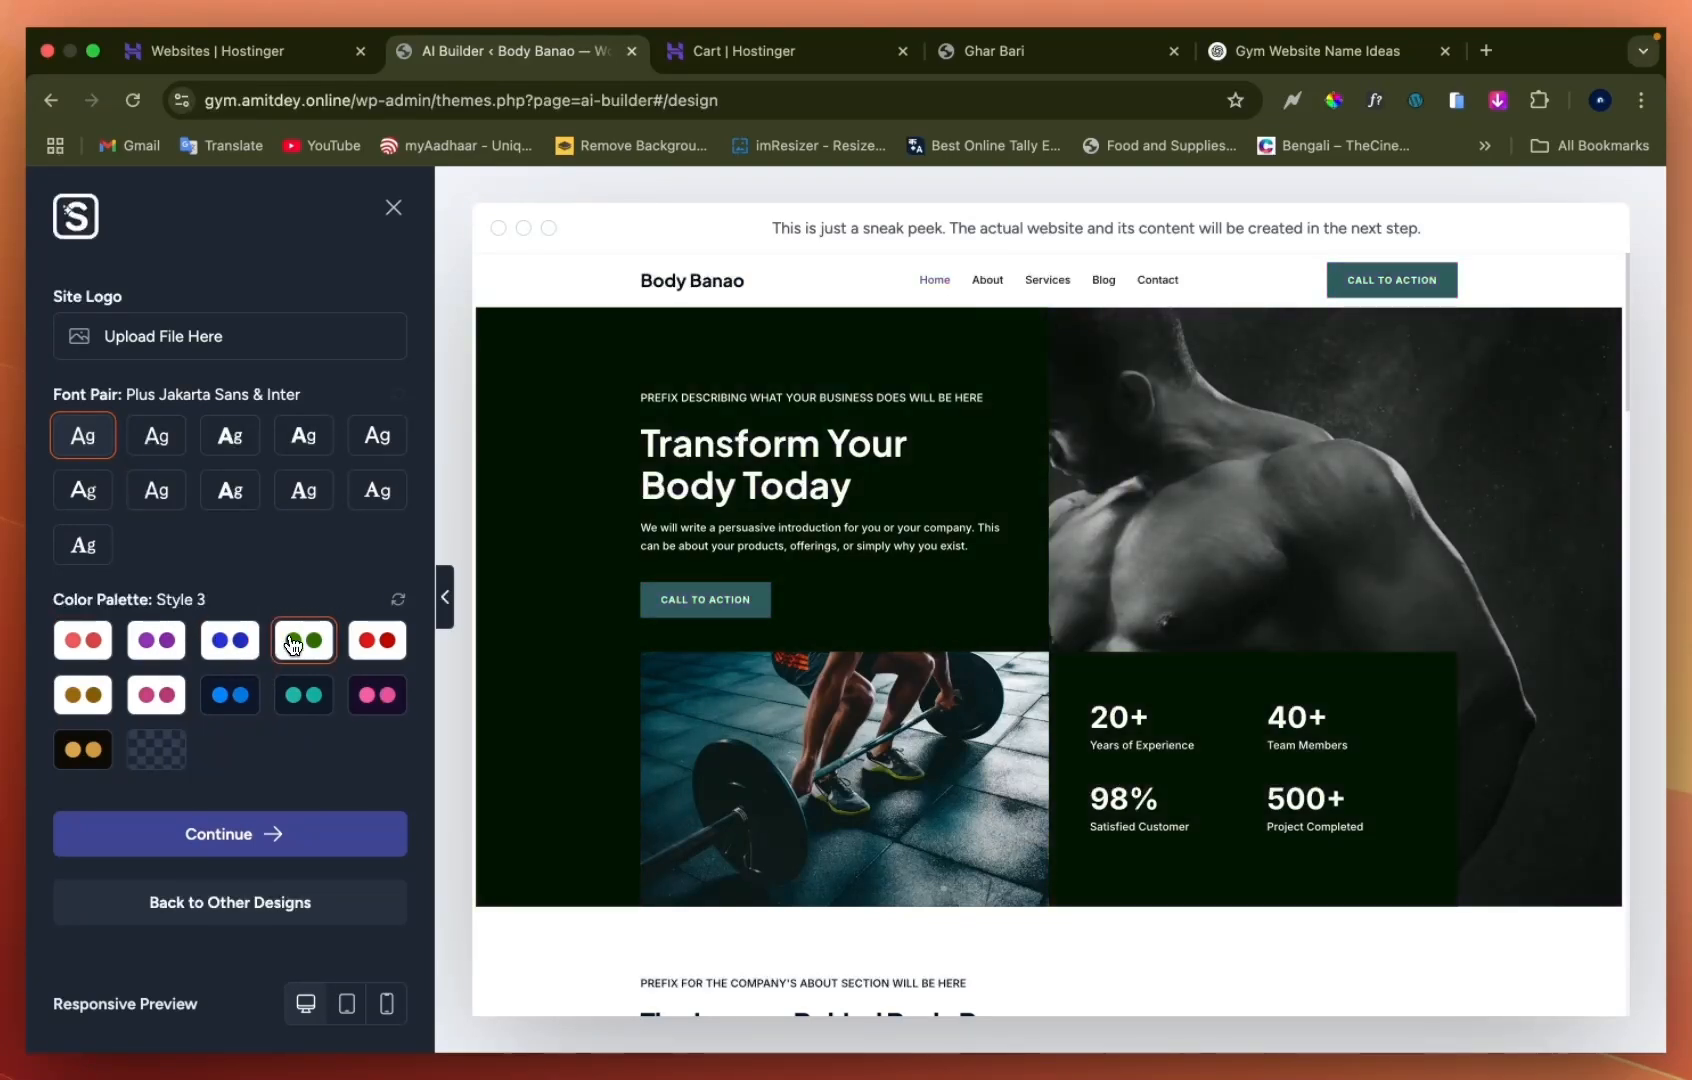
pyautogui.click(376, 645)
pyautogui.click(377, 692)
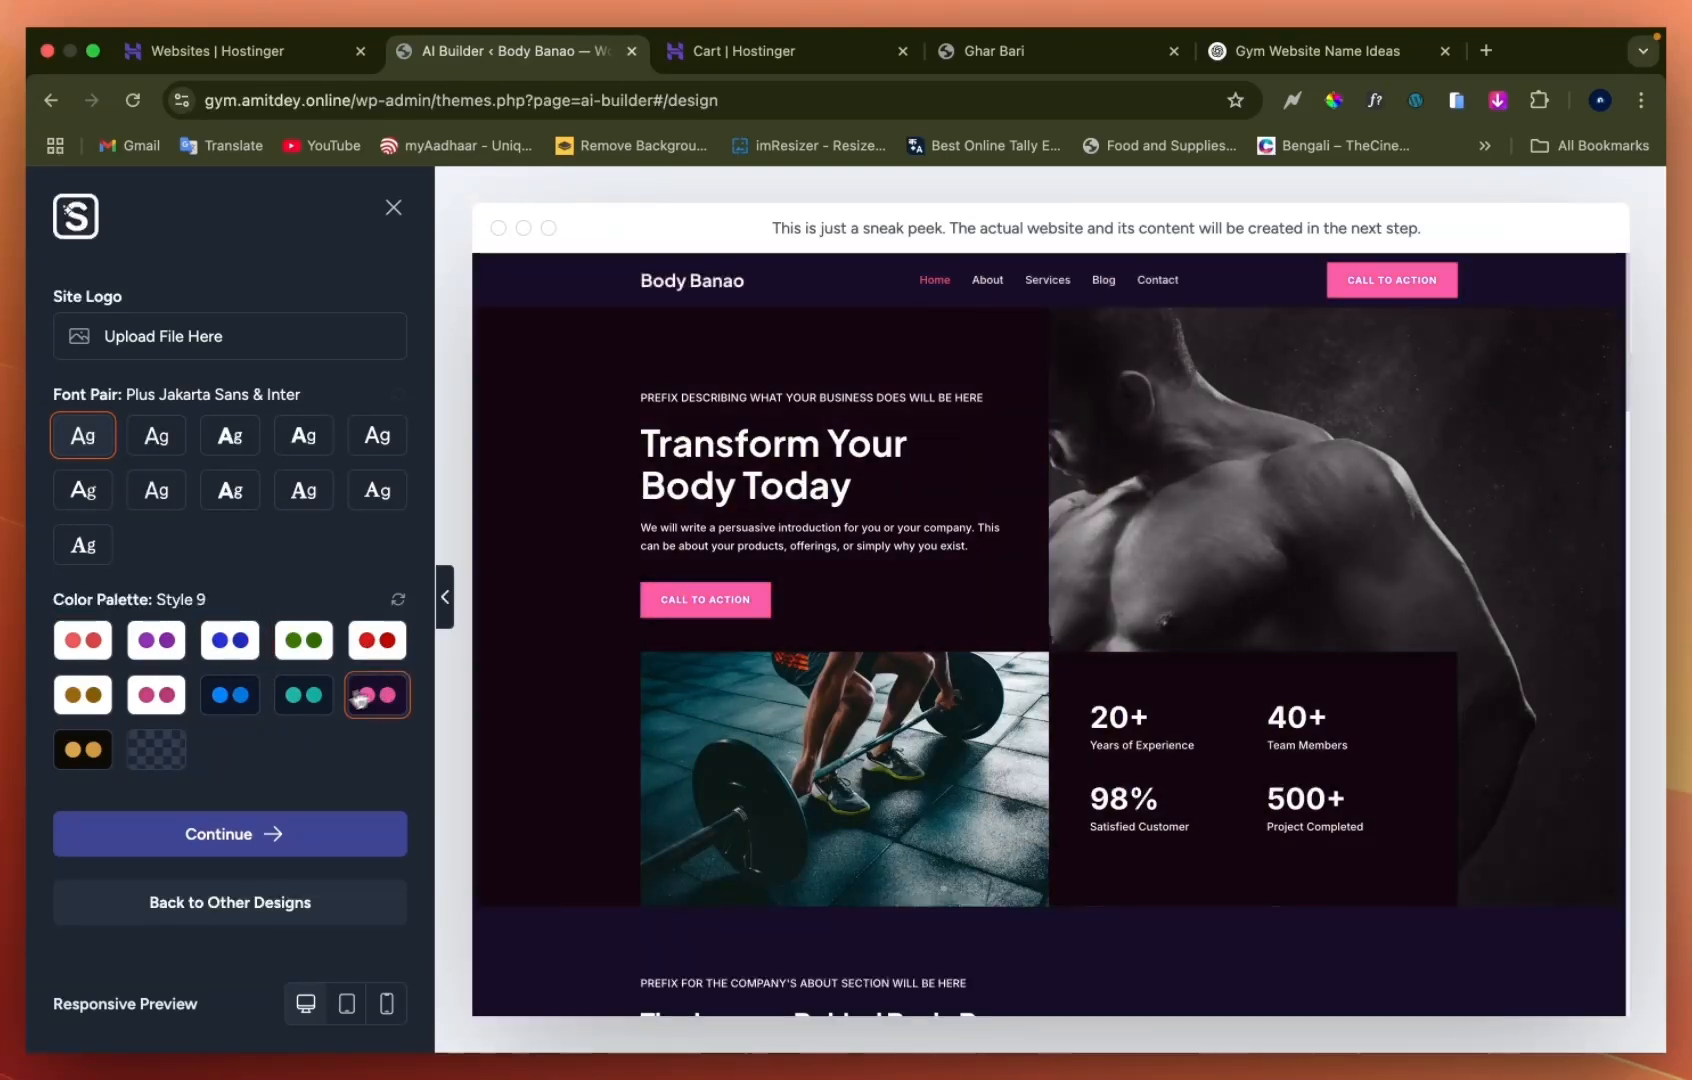
pyautogui.click(300, 702)
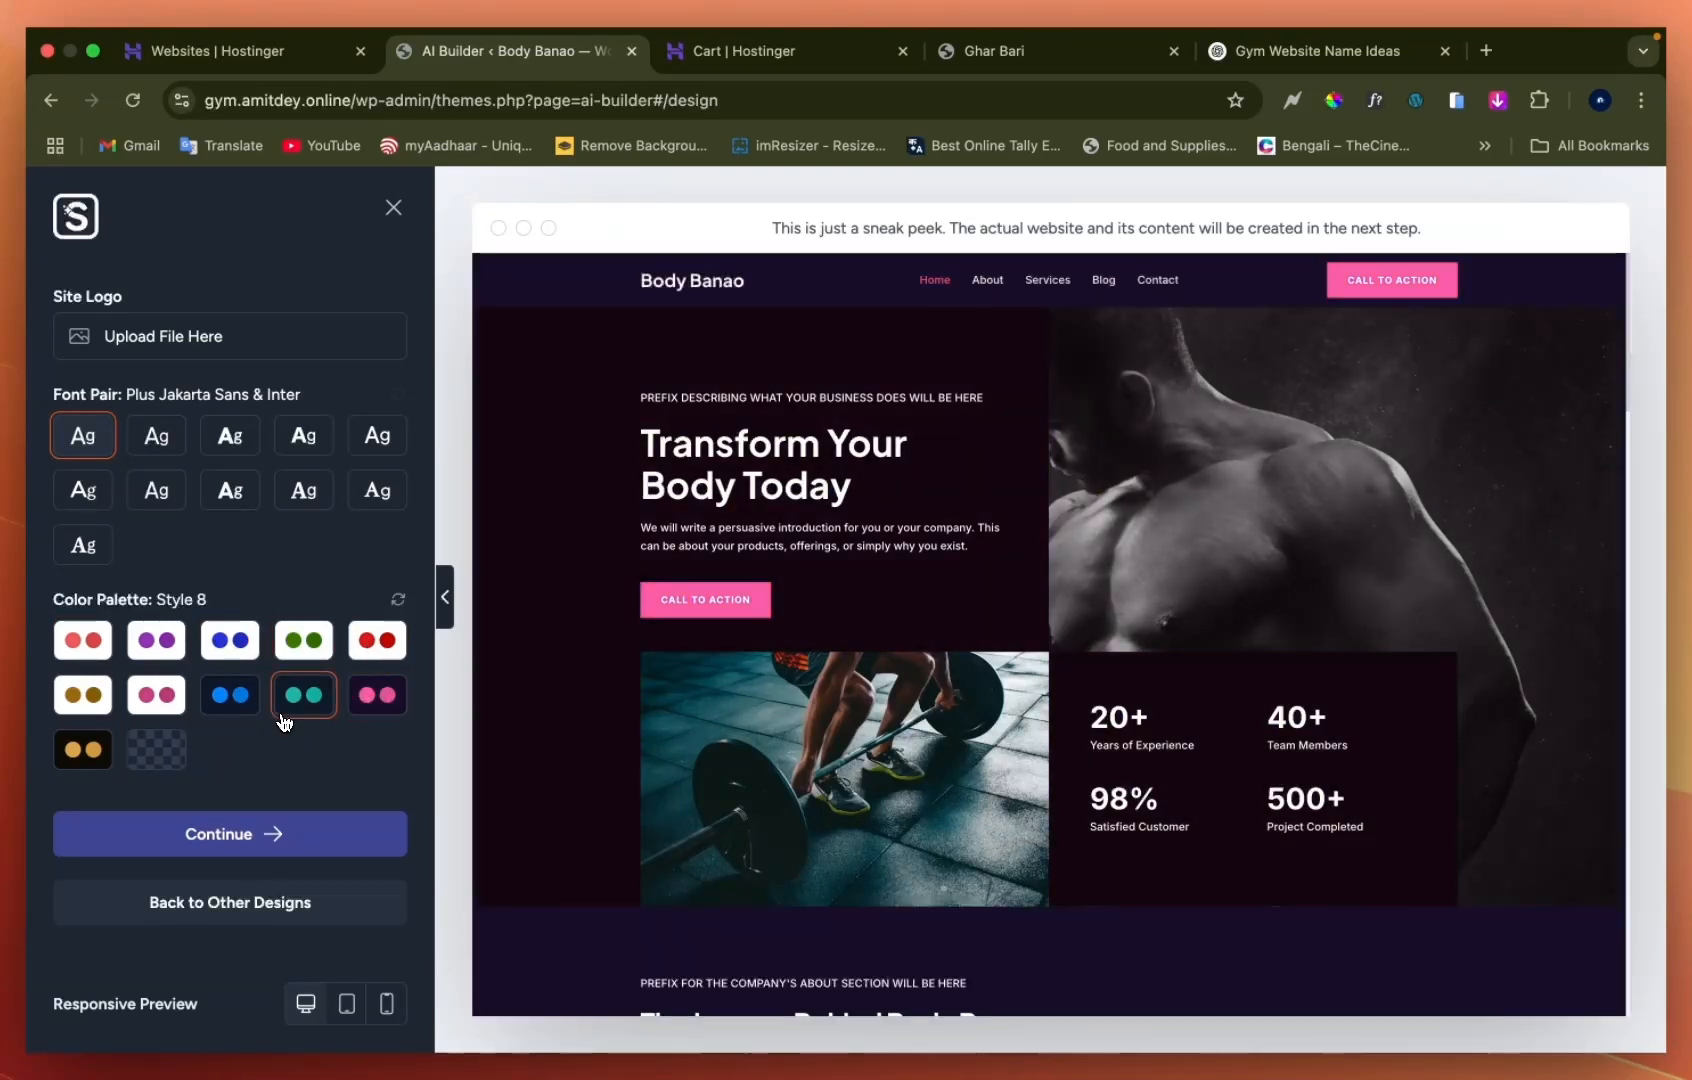
pyautogui.click(79, 652)
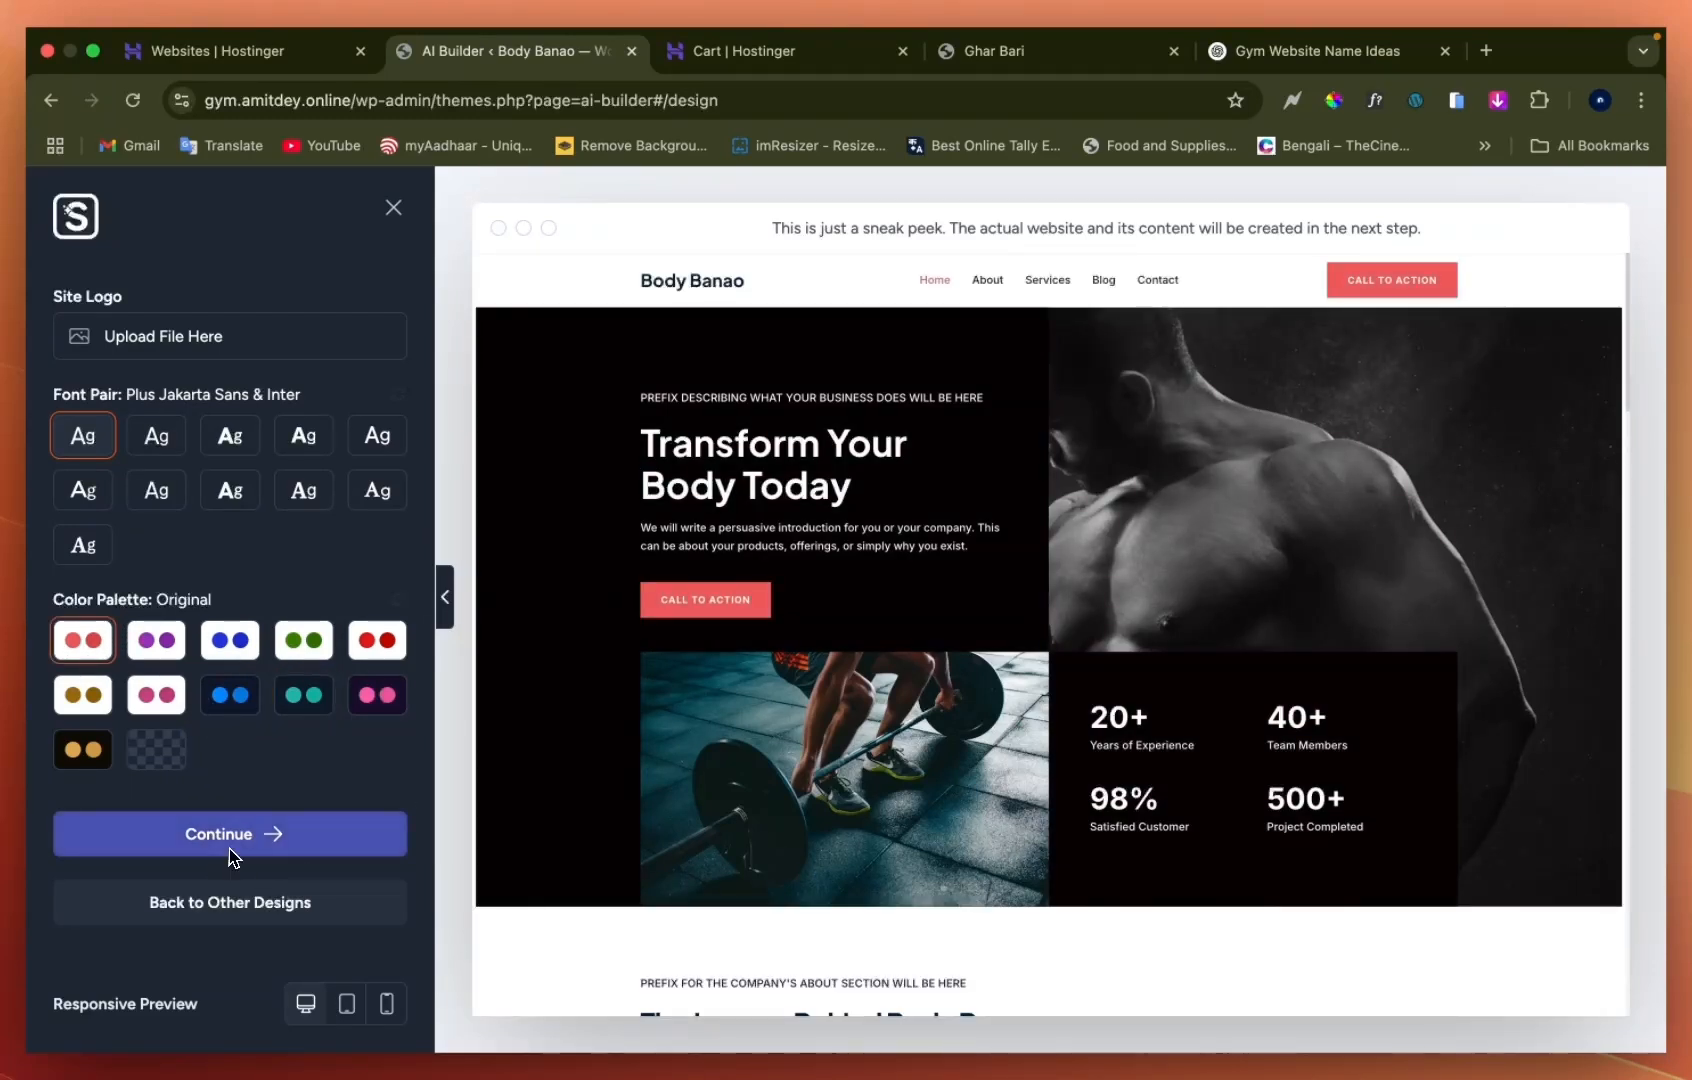
# Accept the chosen design, keep the default Blog, Page Builder and Contact Form features, and start building the site
pyautogui.click(280, 840)
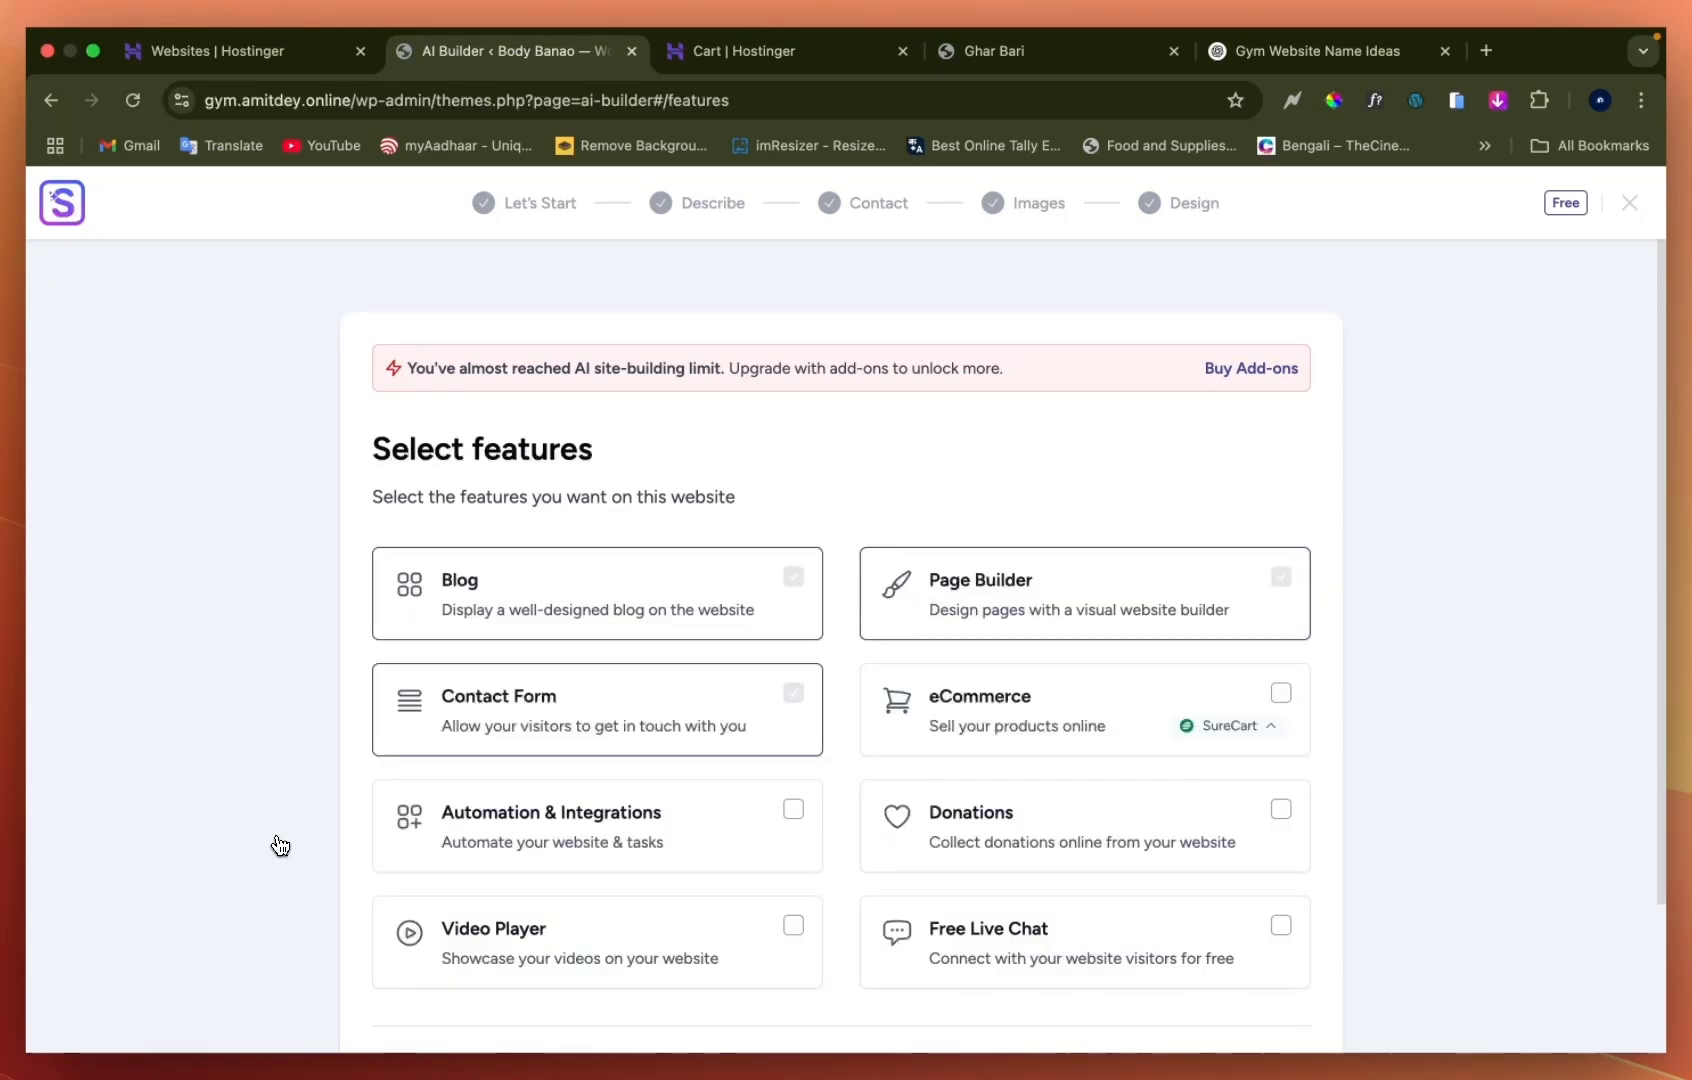
pyautogui.scroll(-3, 722, 670)
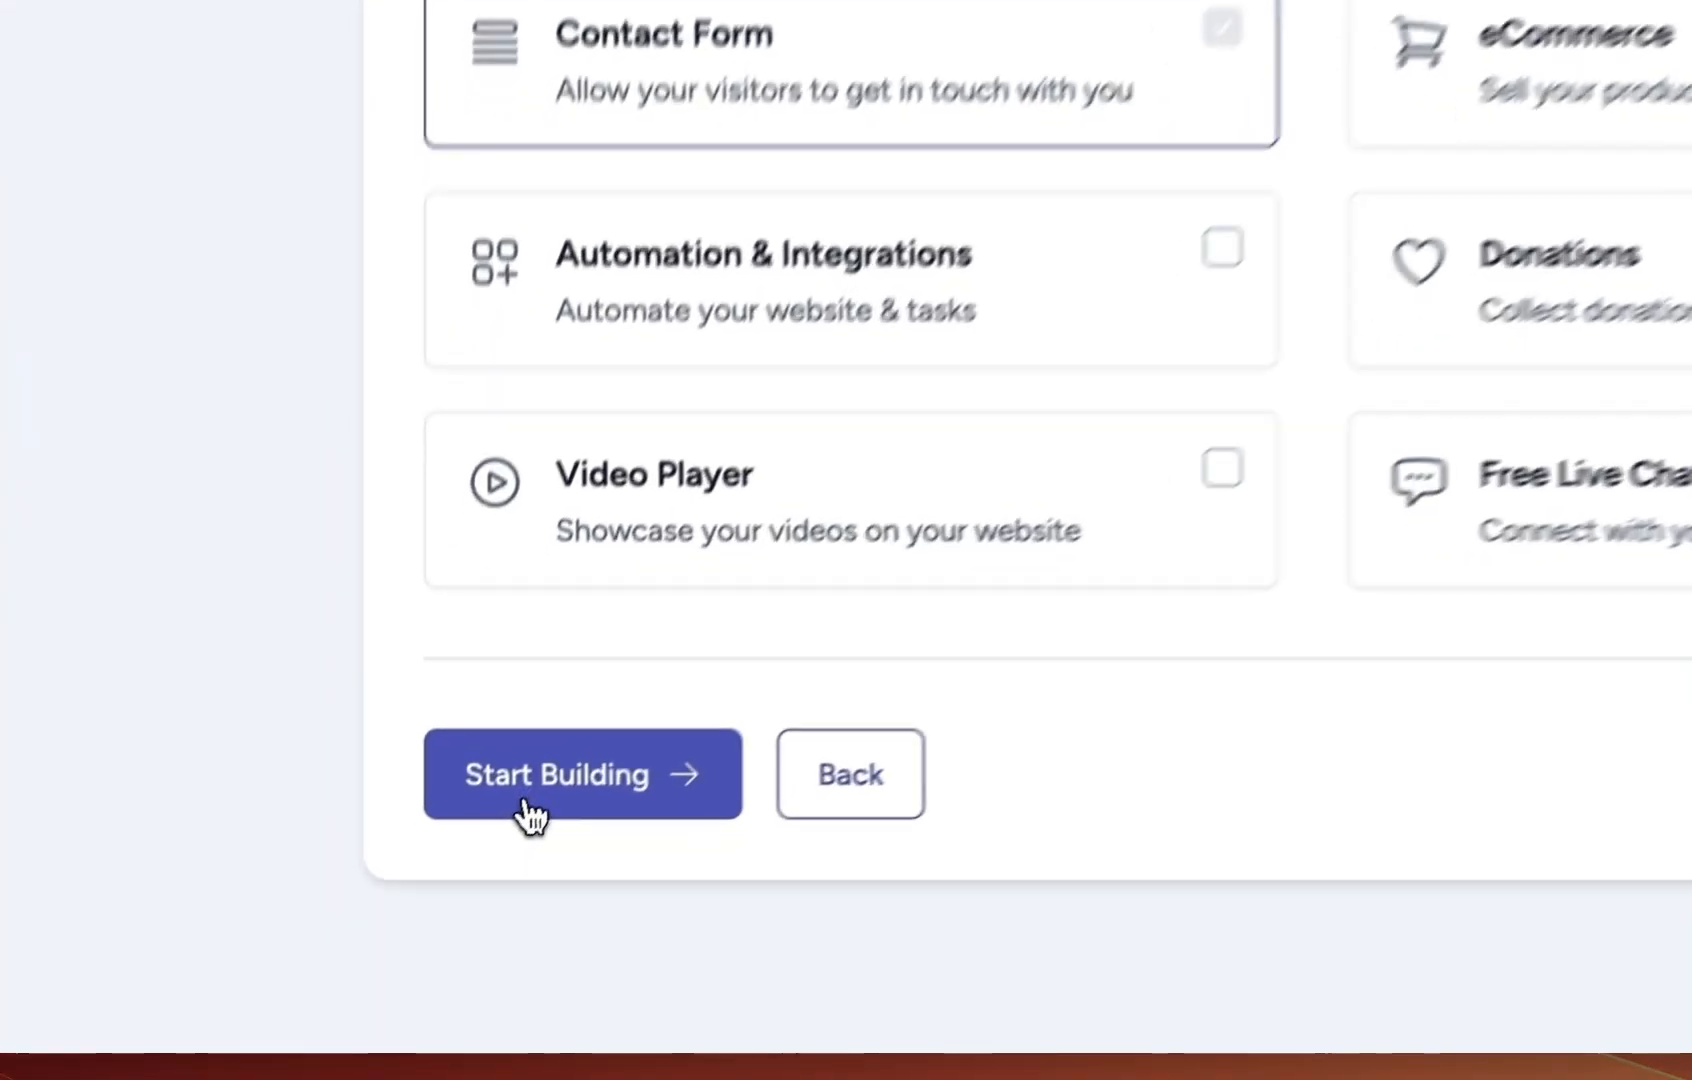
pyautogui.click(443, 906)
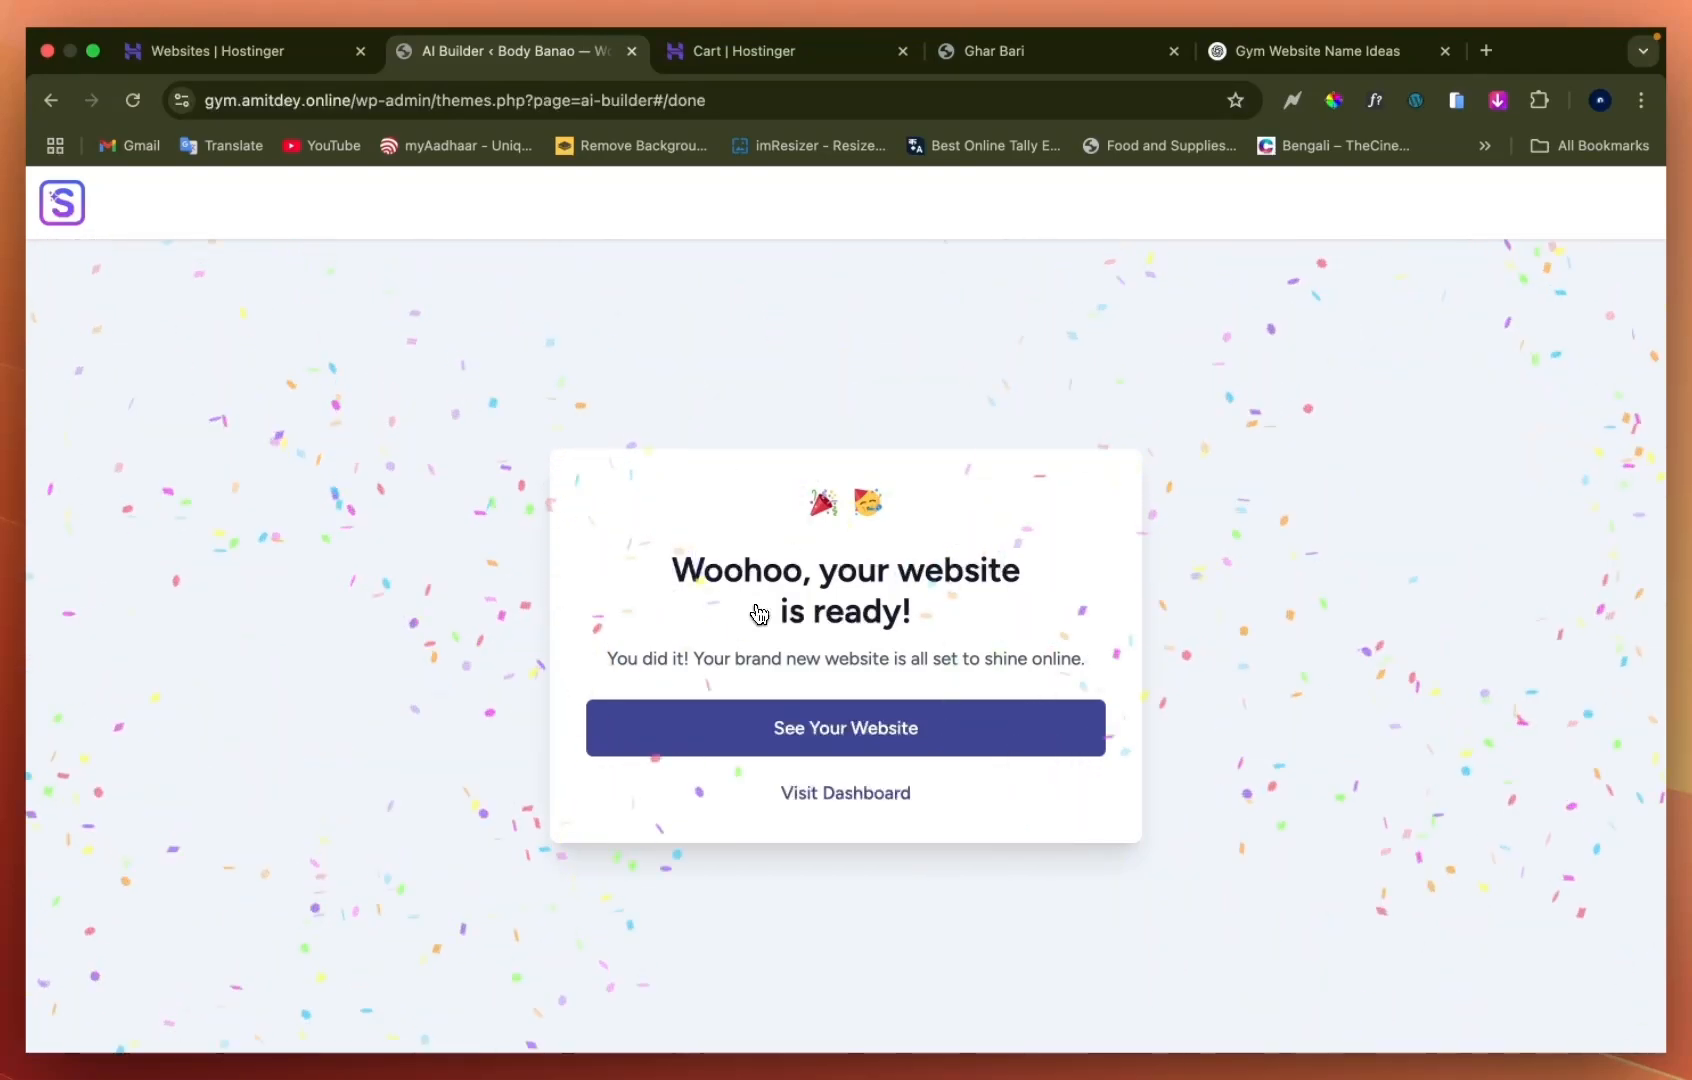
# Open the finished Body Banao website and review its home page from the hero section through to the member testimonials
pyautogui.click(820, 730)
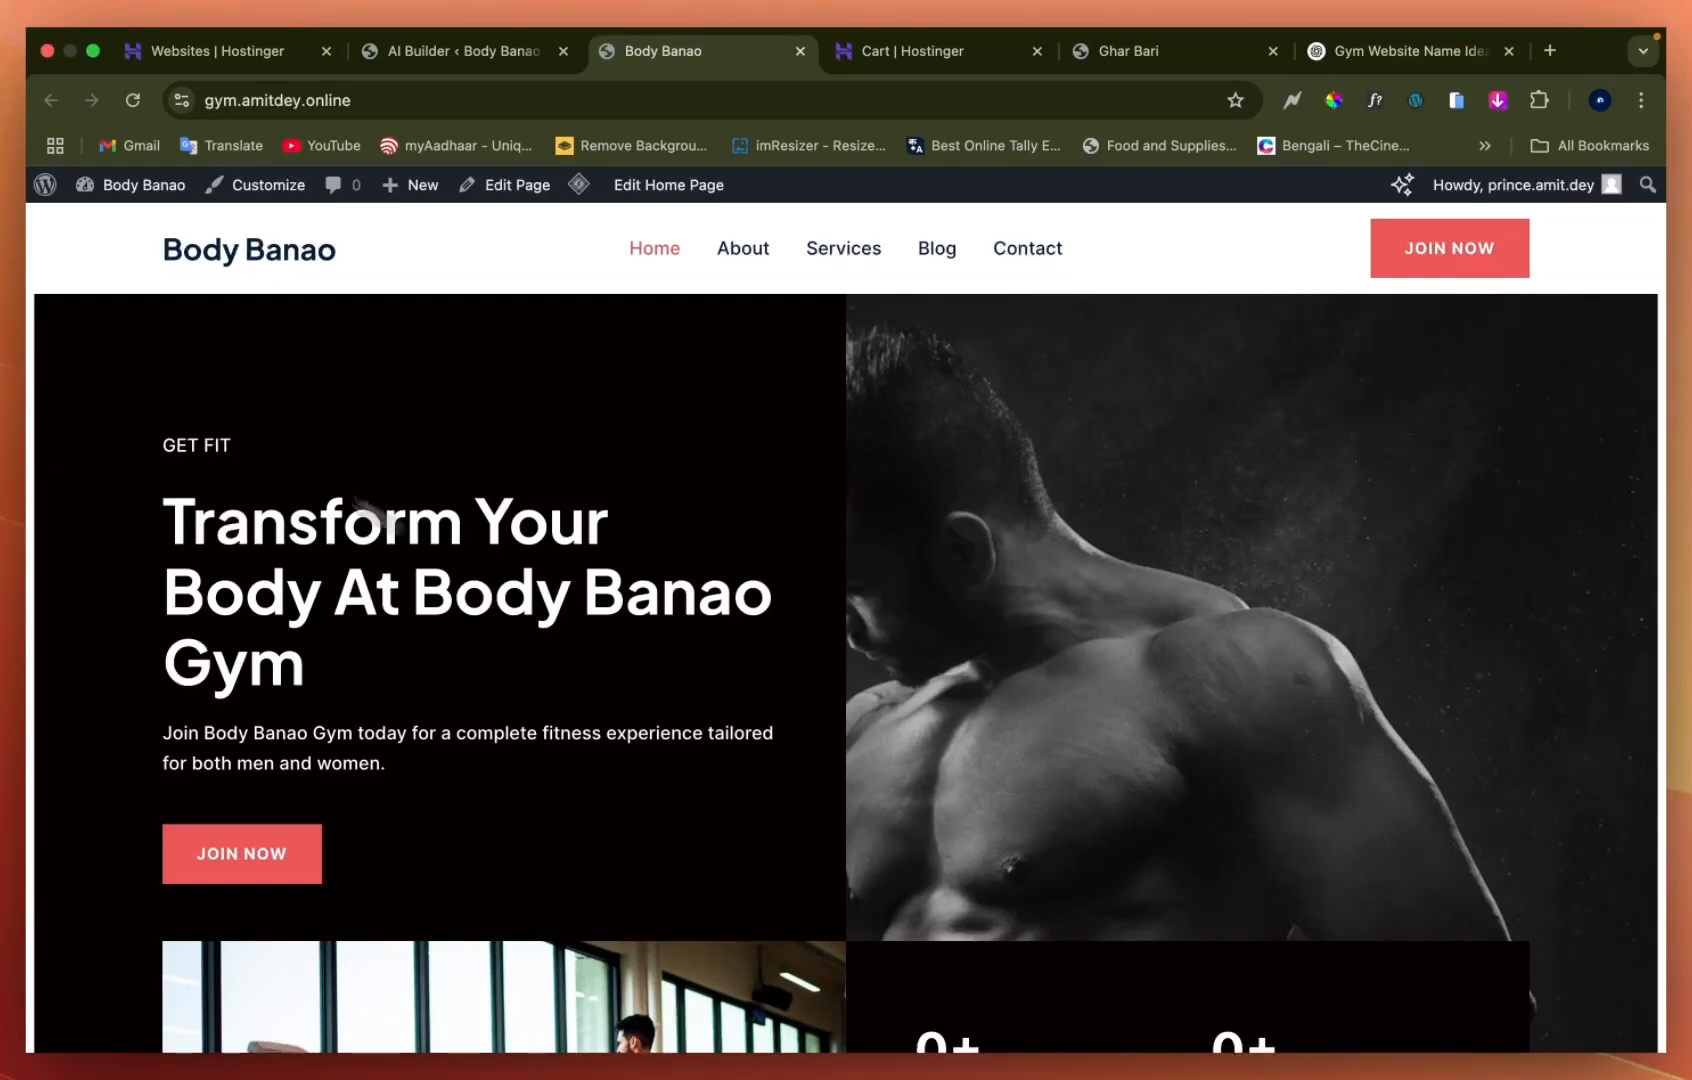
pyautogui.scroll(-6, 616, 612)
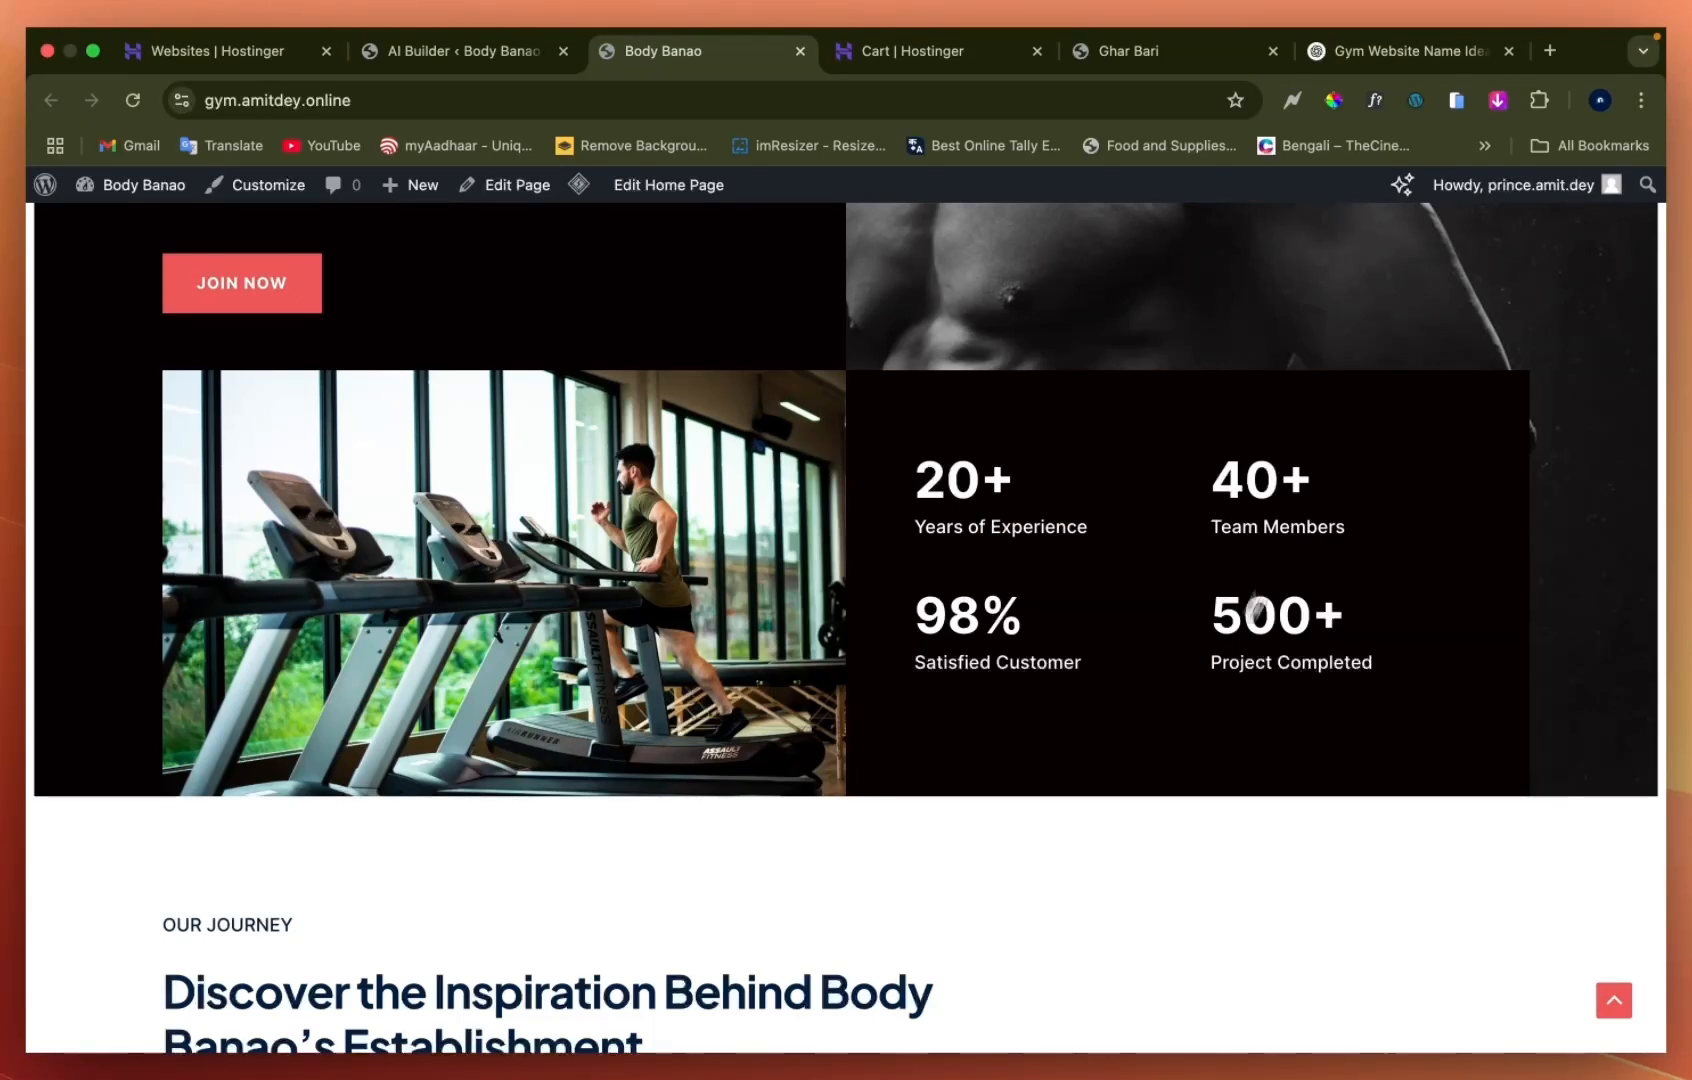
pyautogui.scroll(-8, 771, 672)
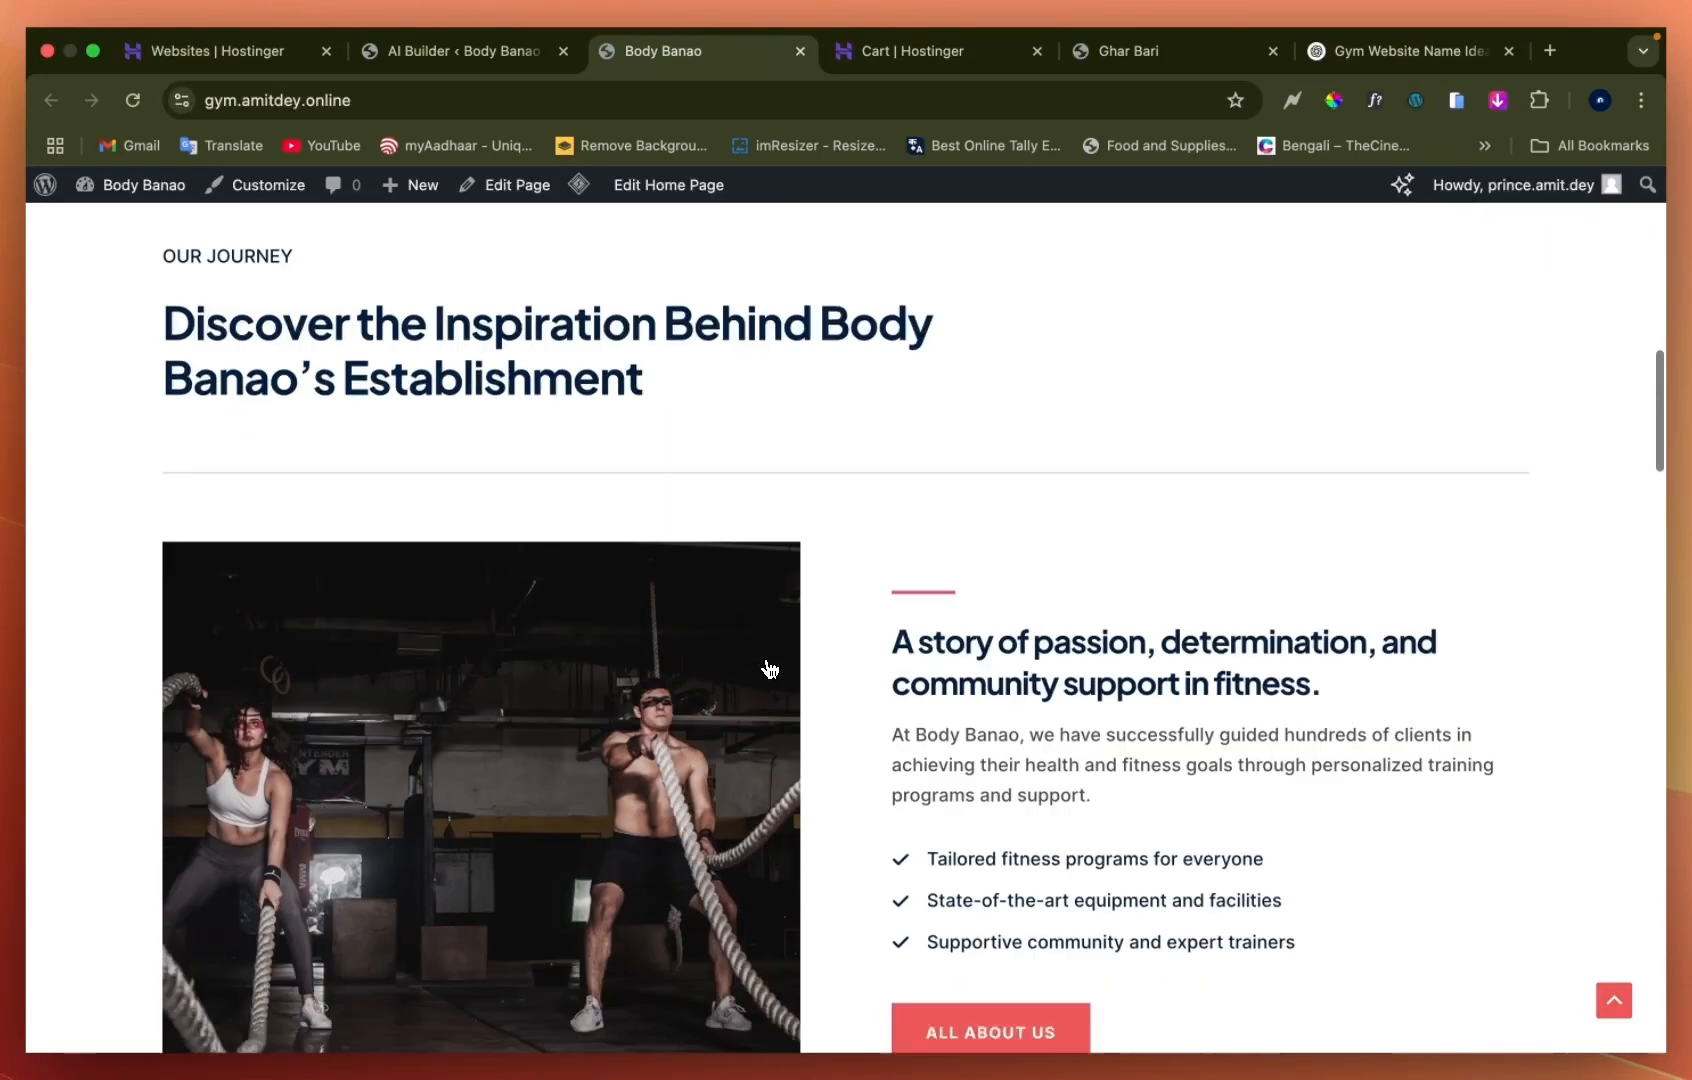
pyautogui.scroll(-10, 790, 700)
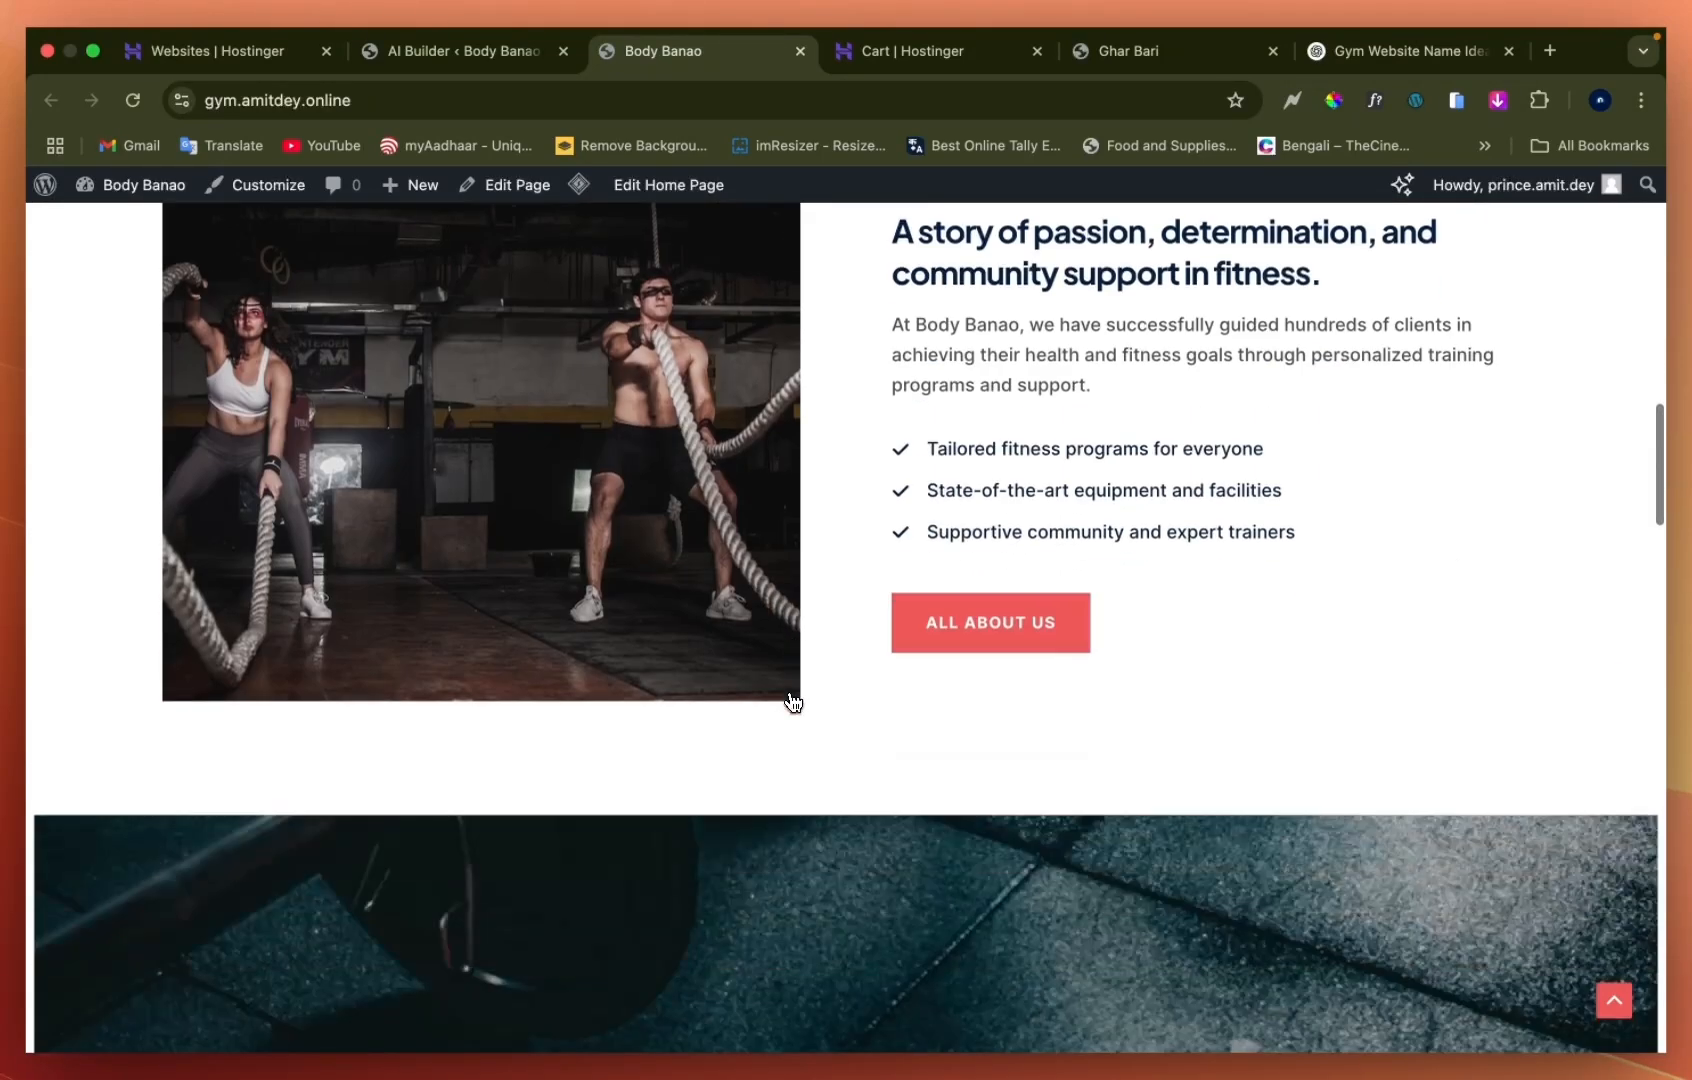
pyautogui.scroll(-2, 792, 702)
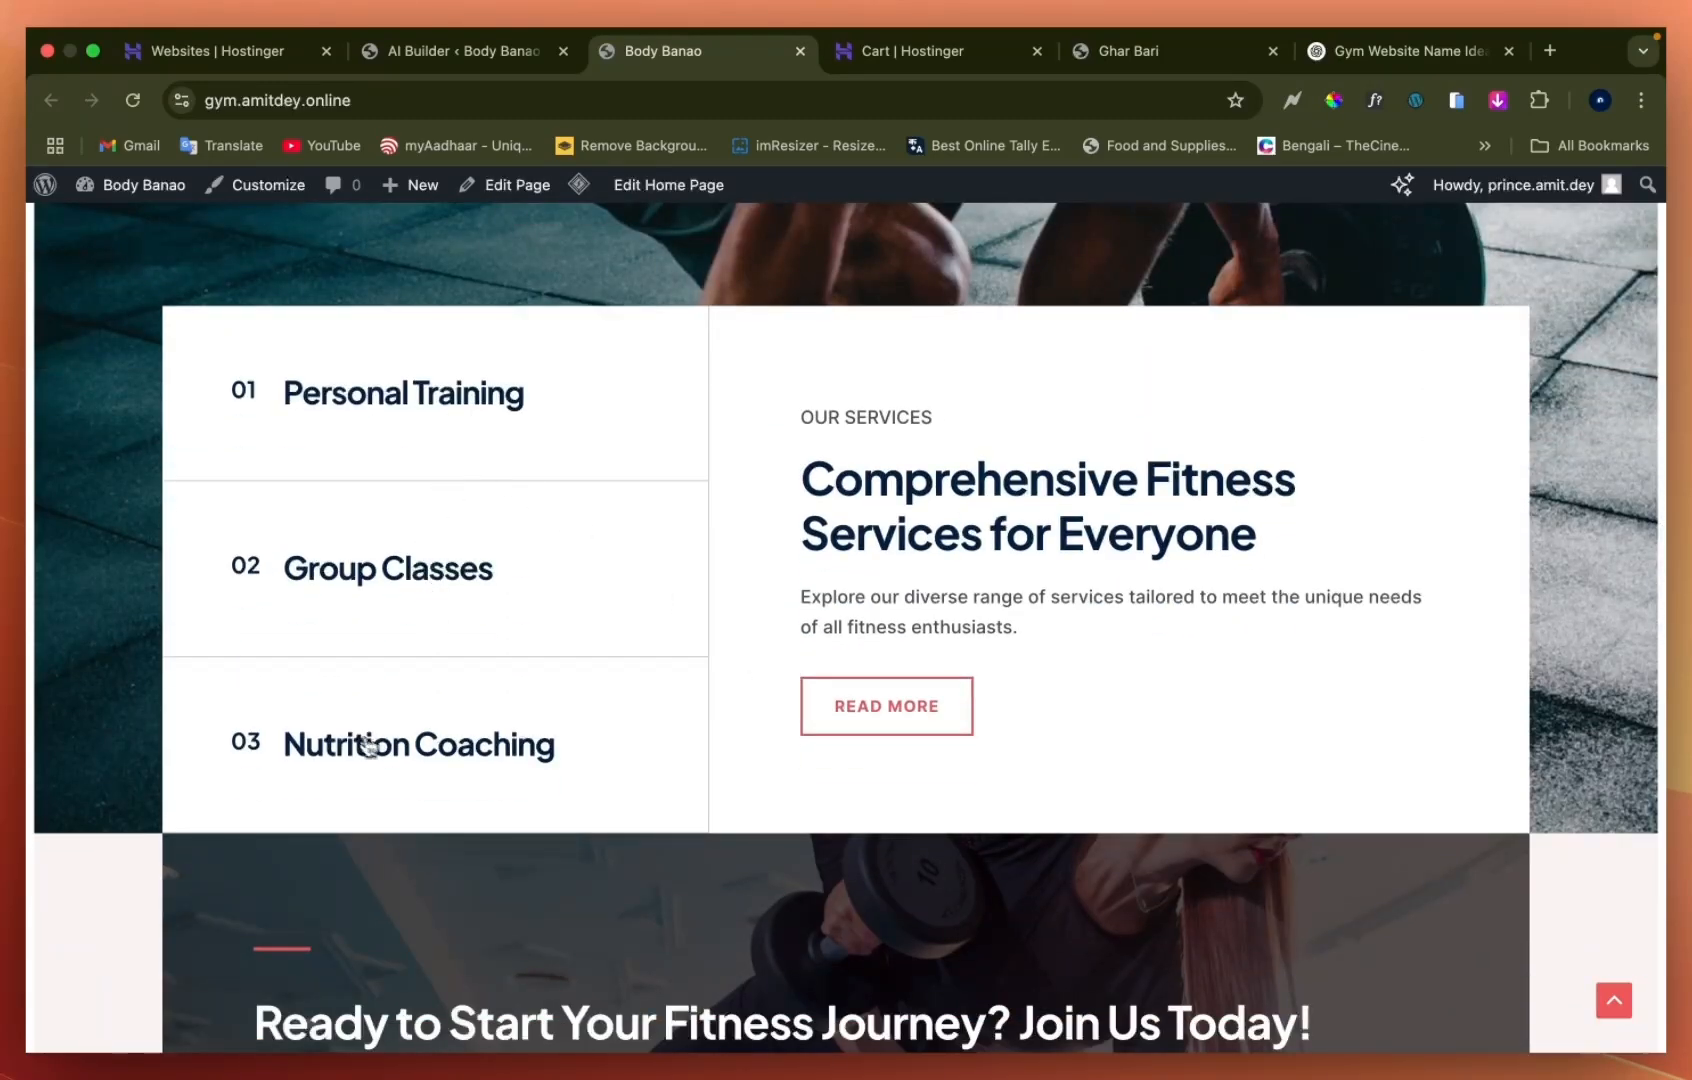
pyautogui.scroll(-8, 861, 706)
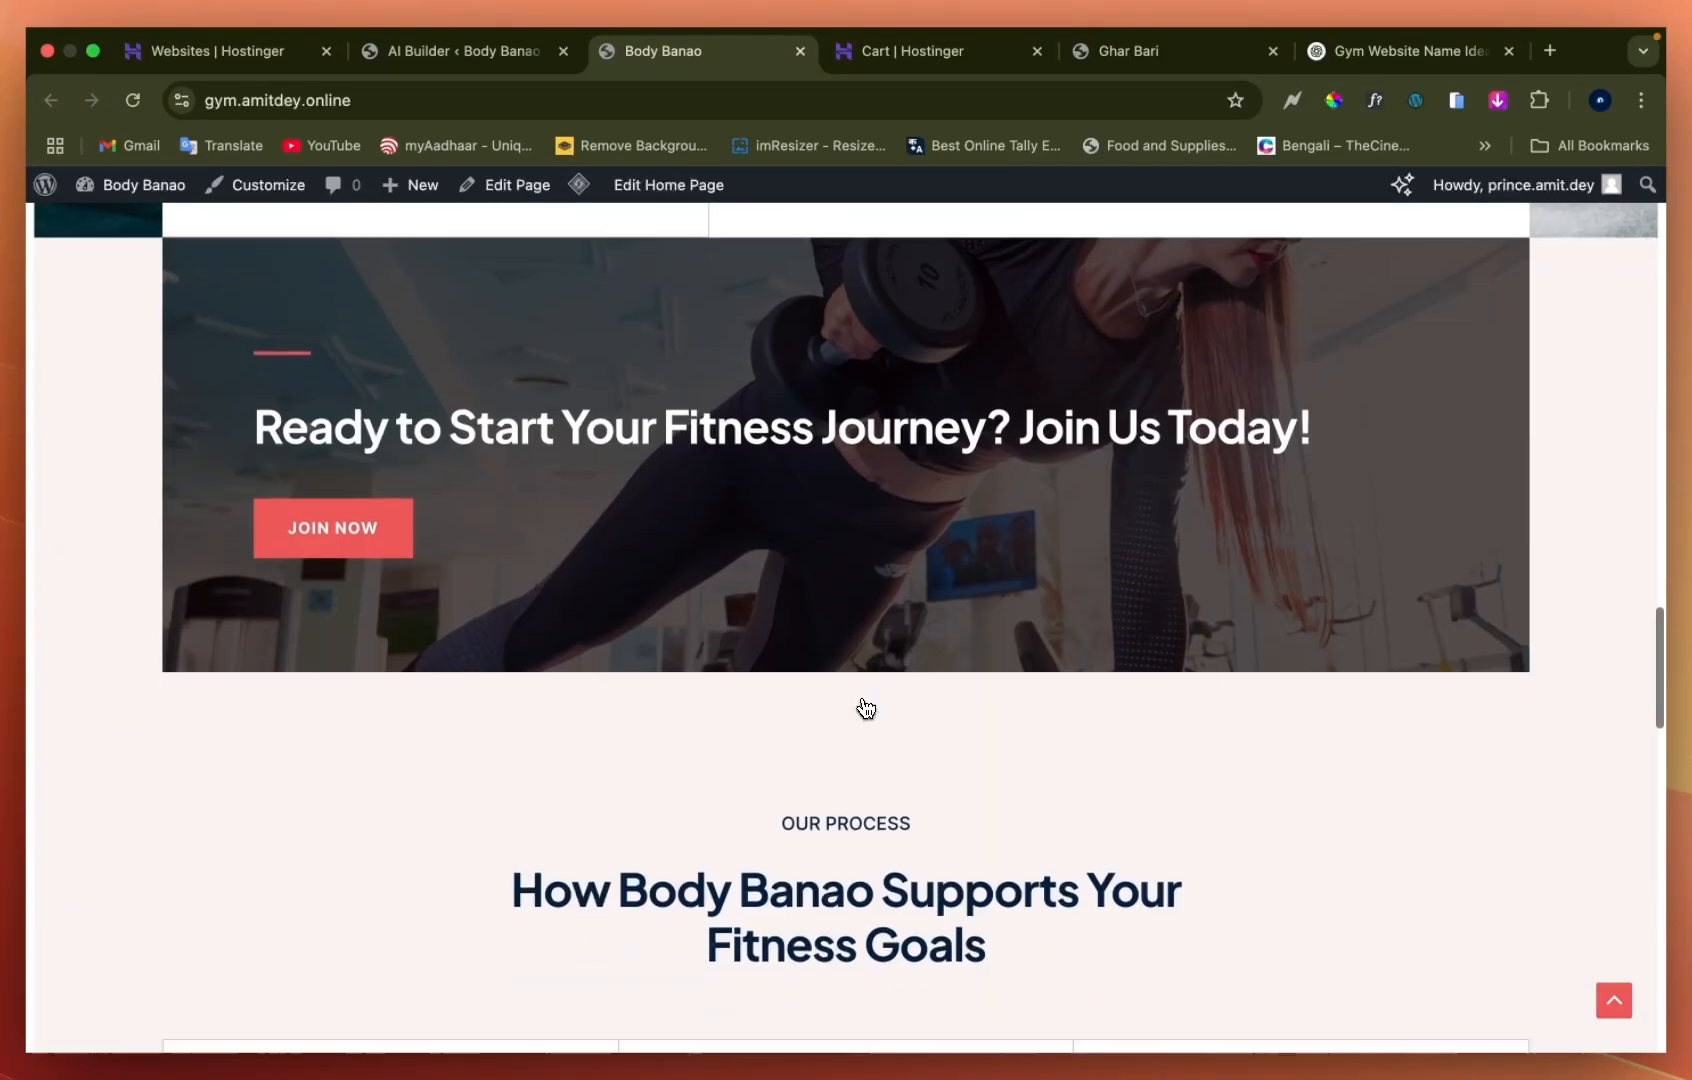
pyautogui.scroll(-4, 865, 707)
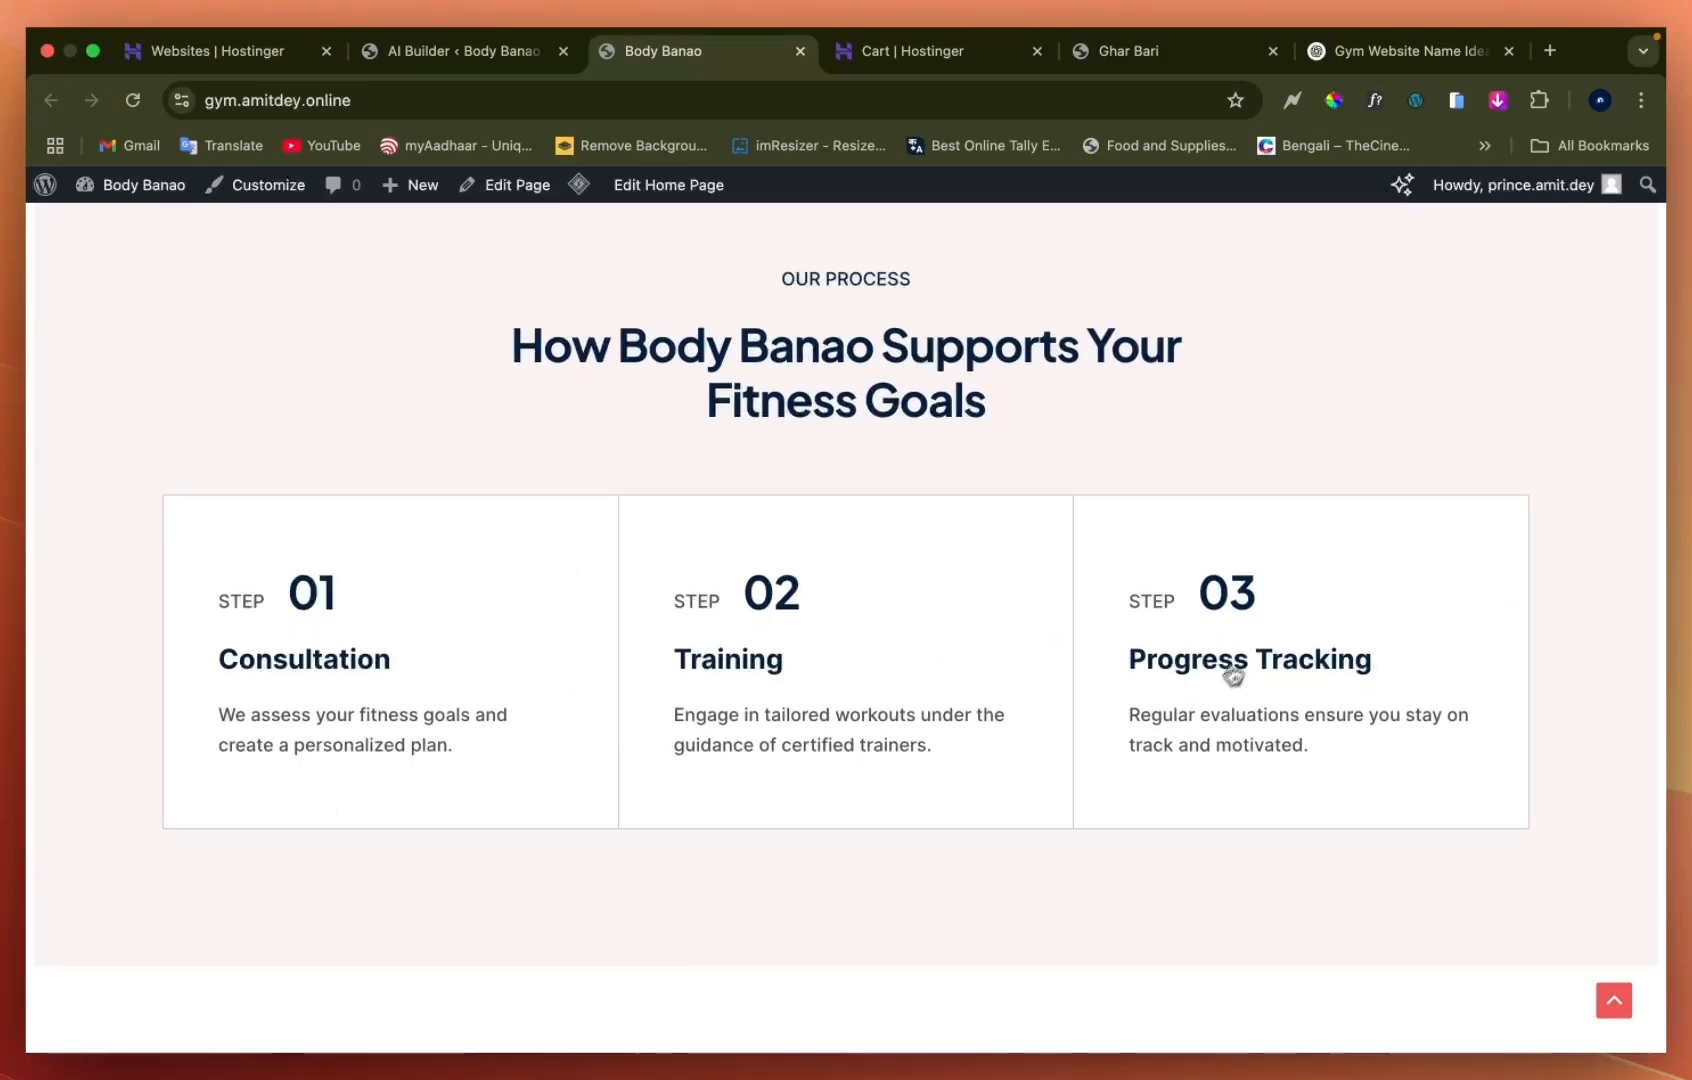
pyautogui.scroll(-7, 876, 681)
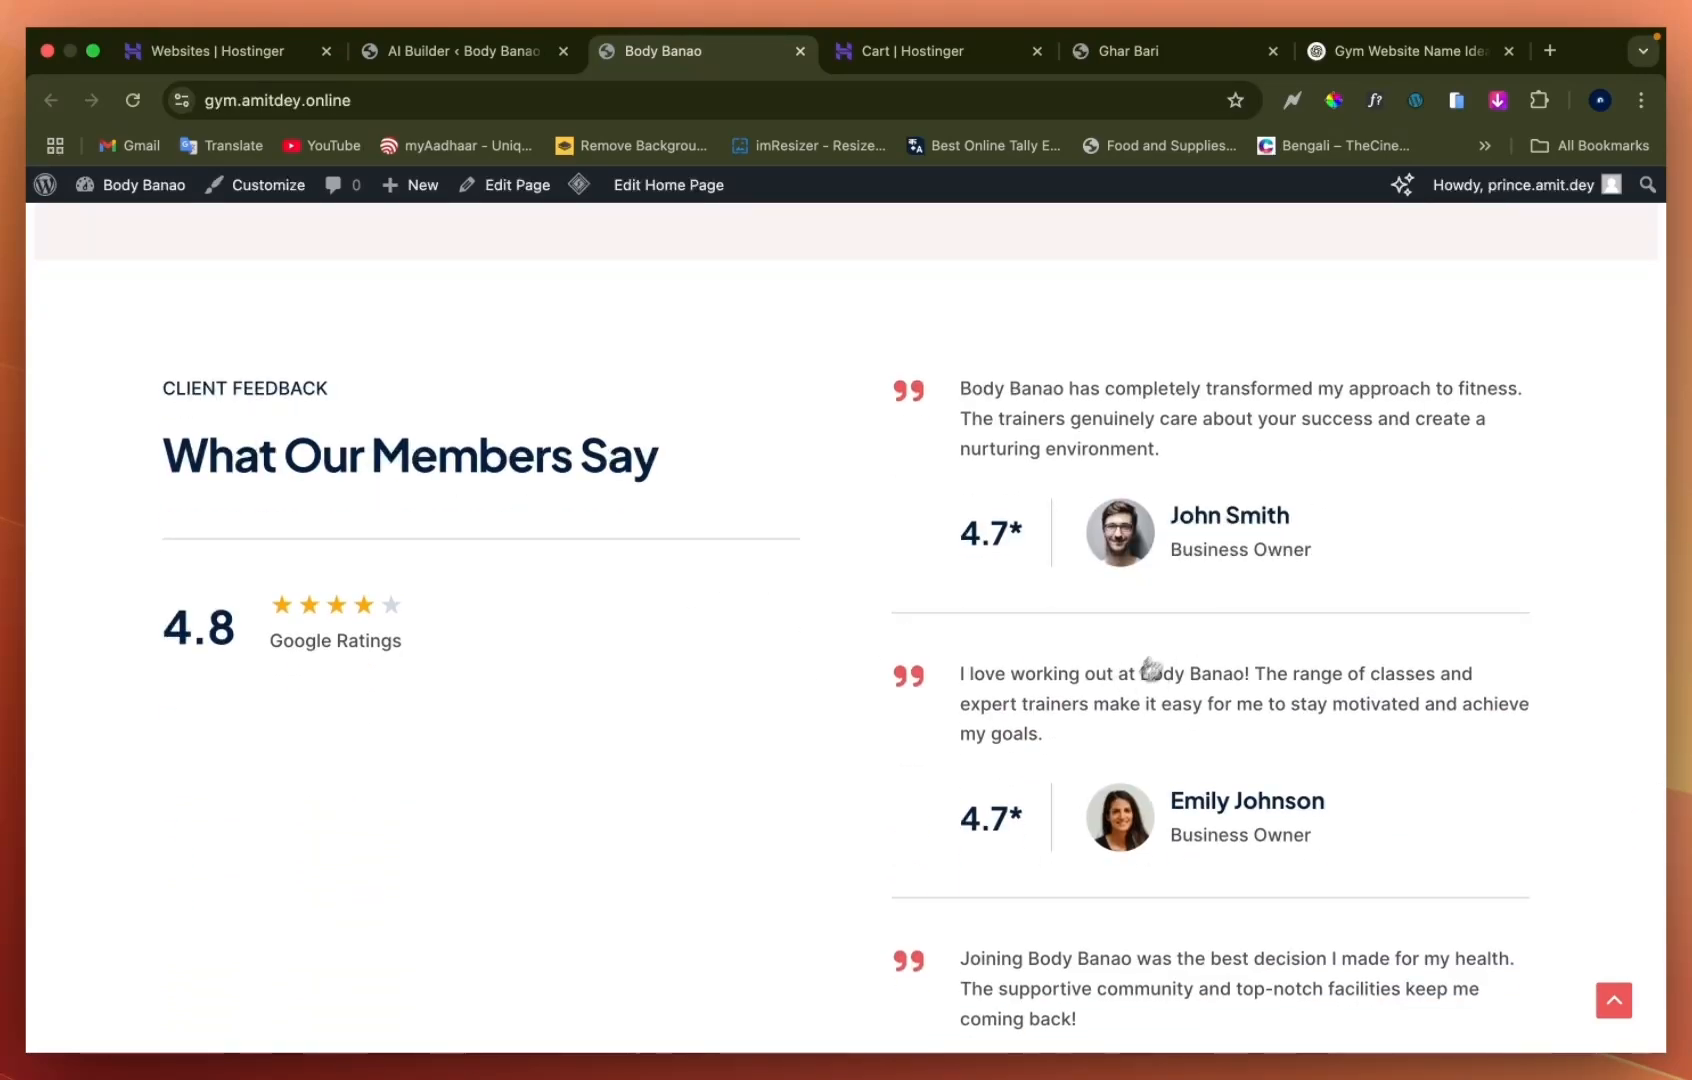
pyautogui.scroll(-10, 1151, 670)
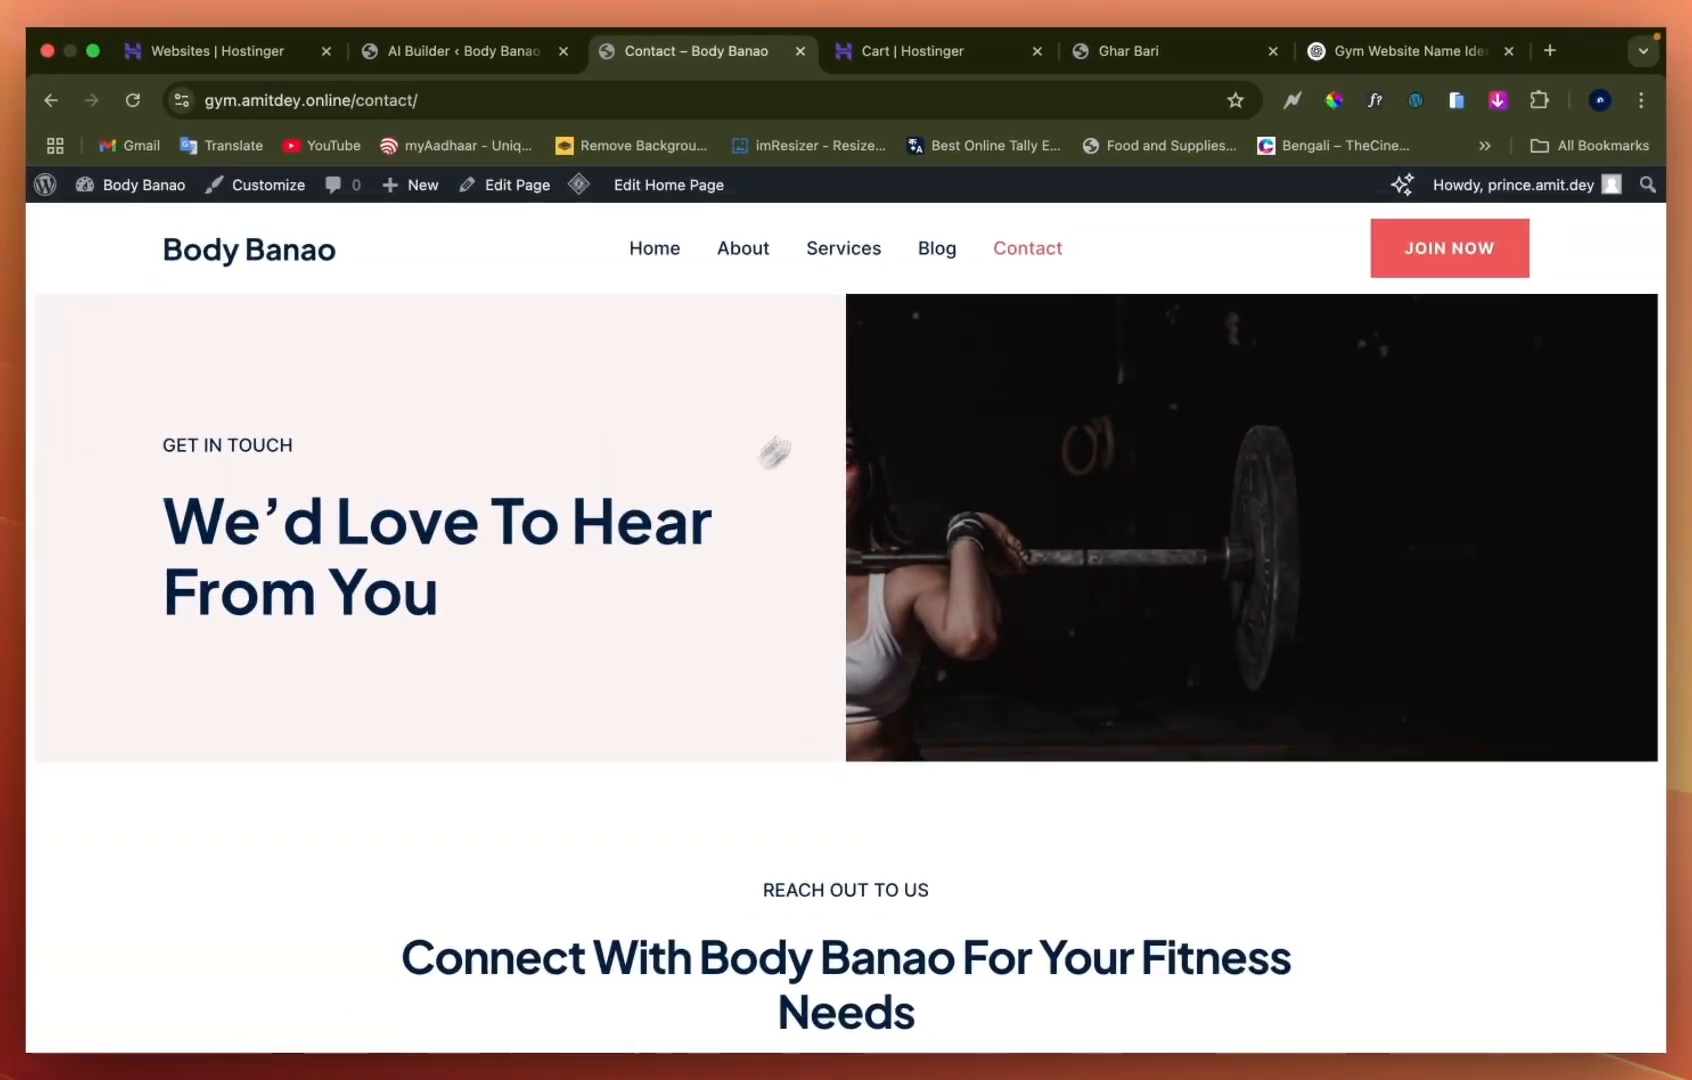
# Review the site's Contact page, including the contact details boxes and the message form
pyautogui.scroll(-10, 811, 811)
pyautogui.scroll(2, 827, 808)
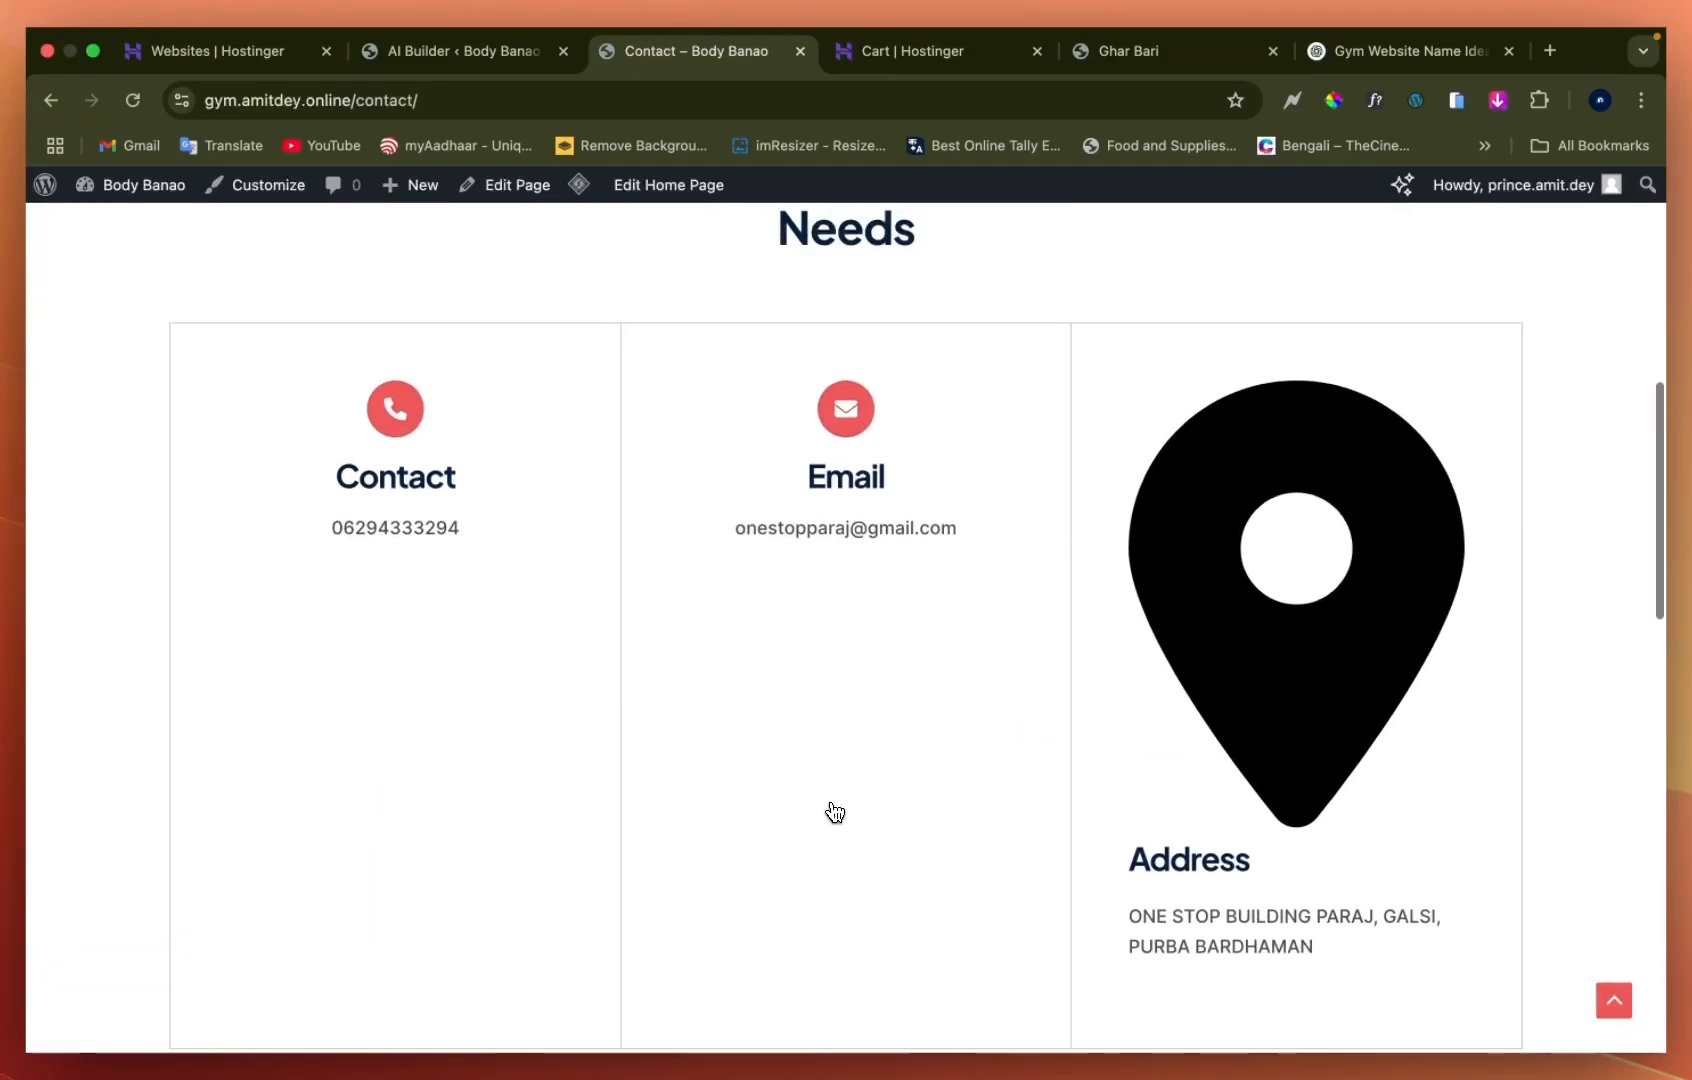
pyautogui.scroll(-1, 830, 810)
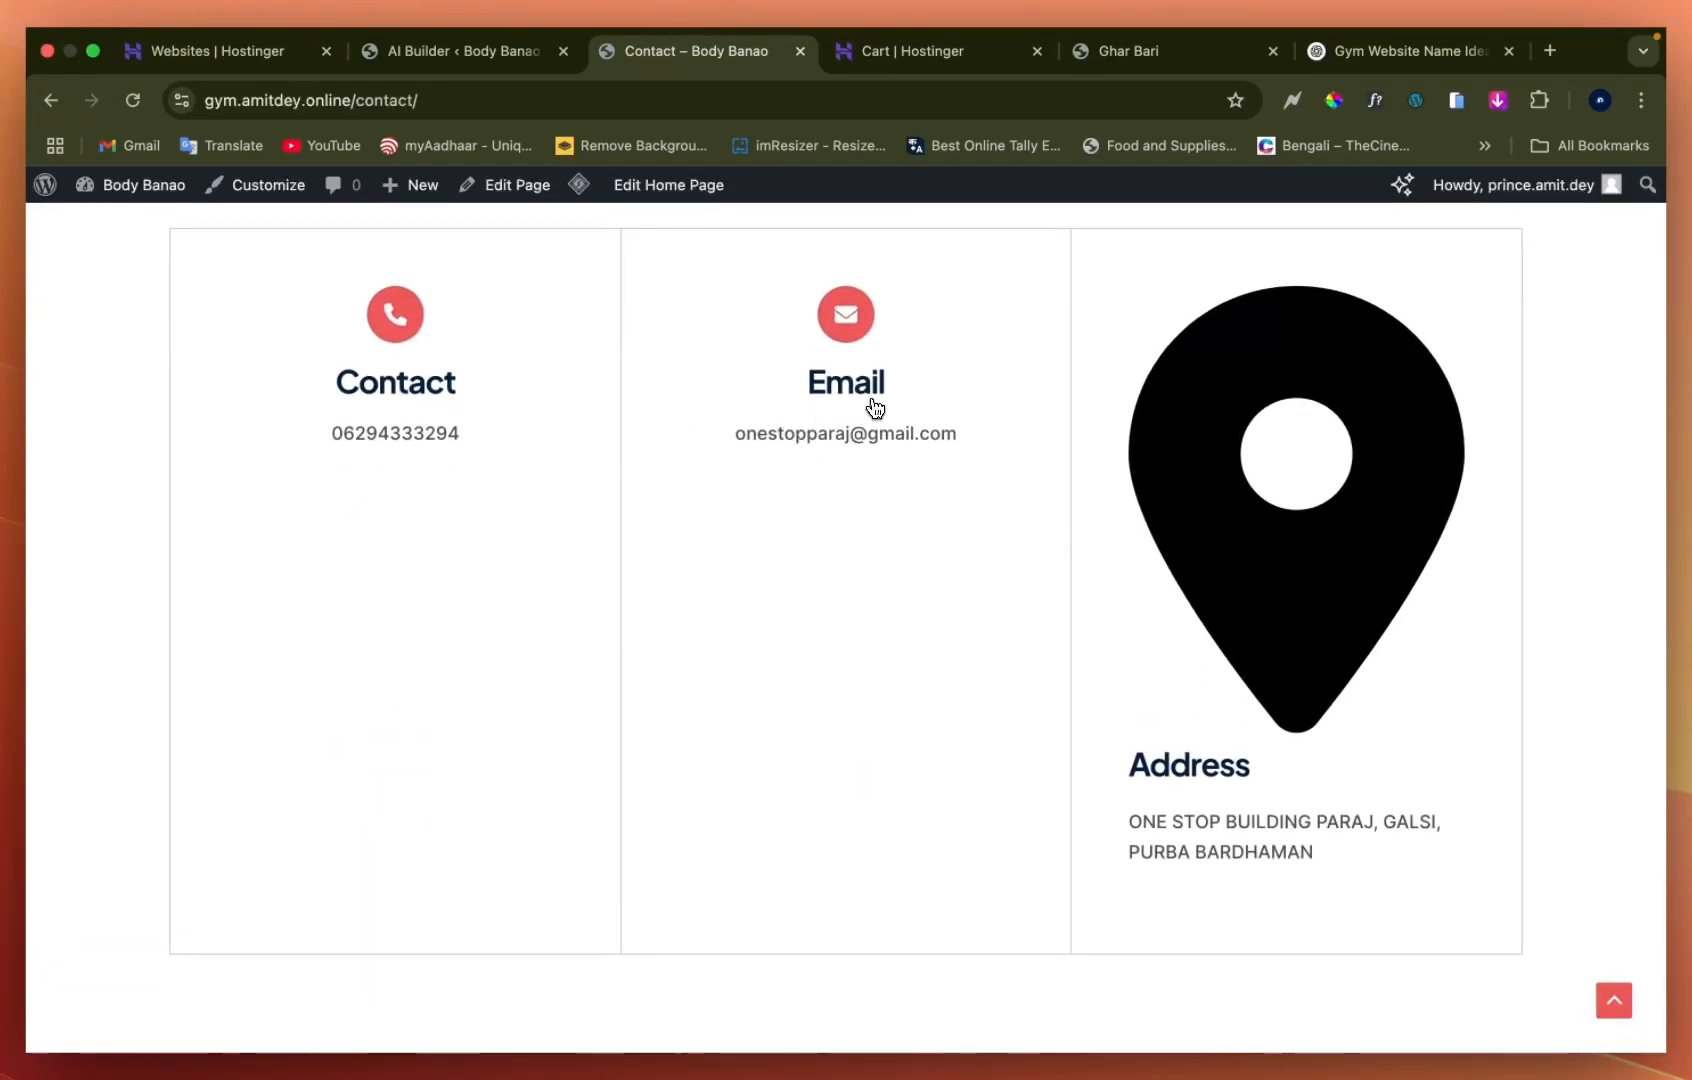
pyautogui.scroll(-15, 1058, 672)
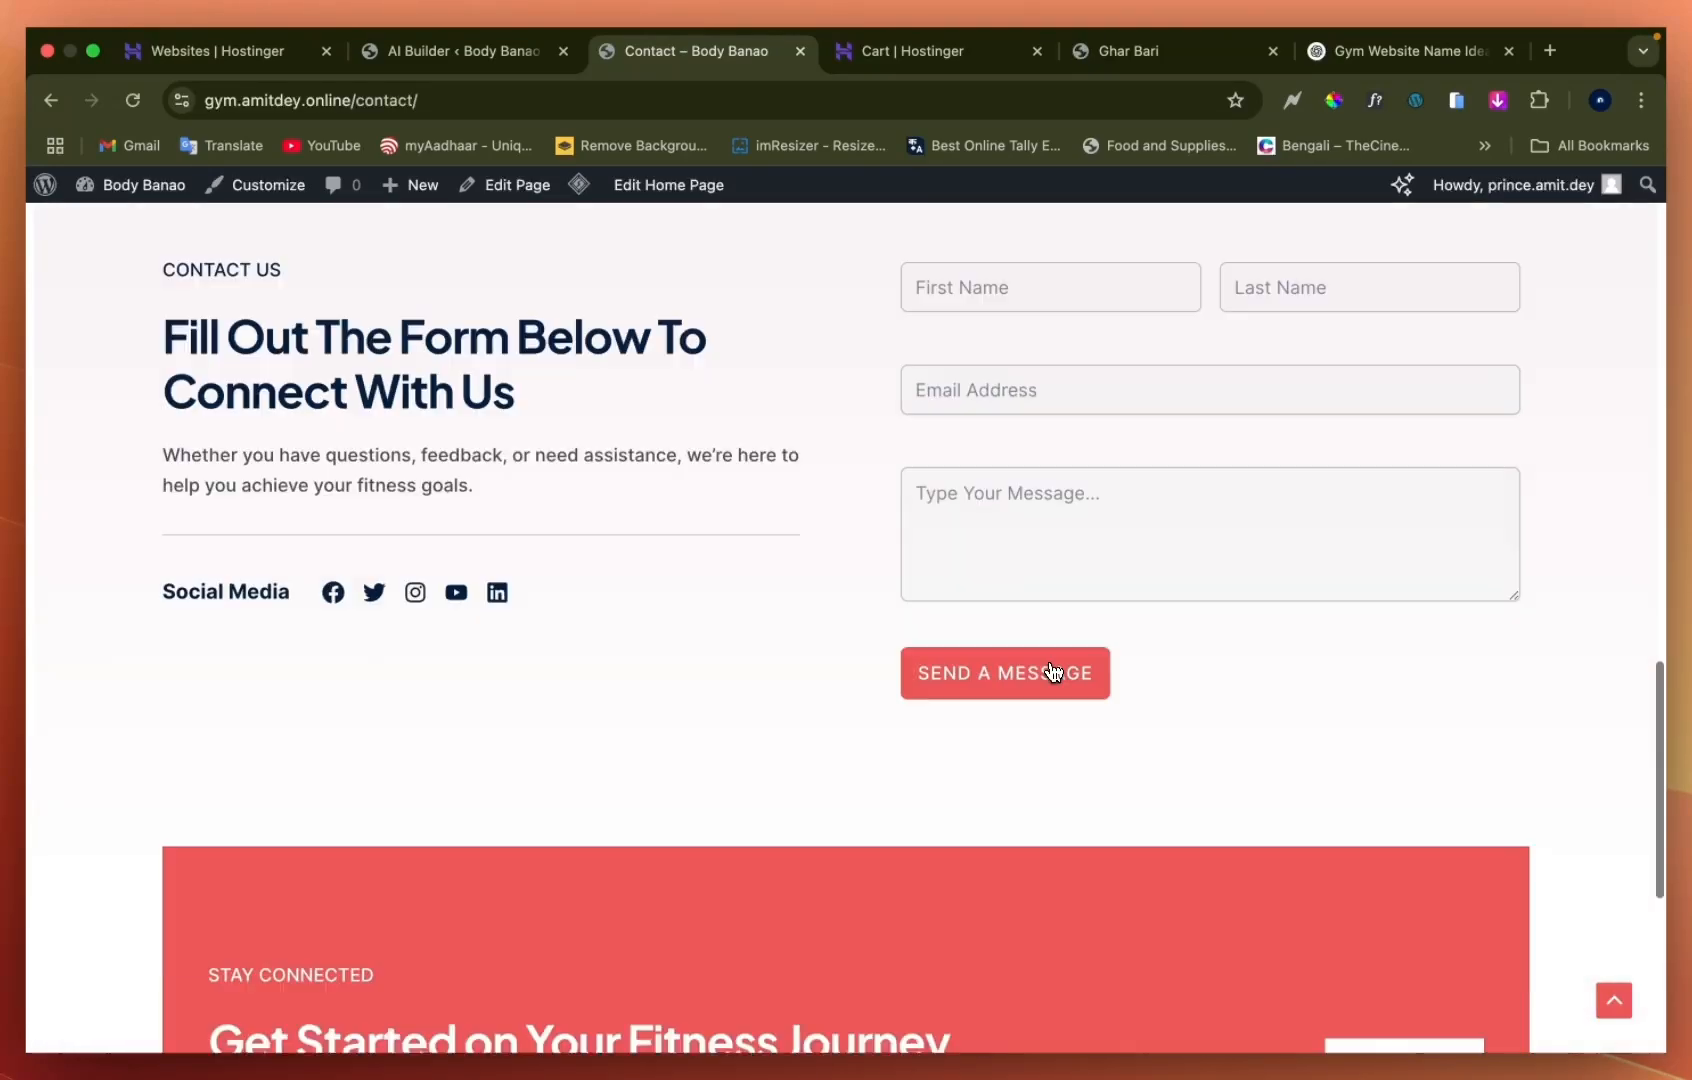
pyautogui.scroll(20, 1053, 672)
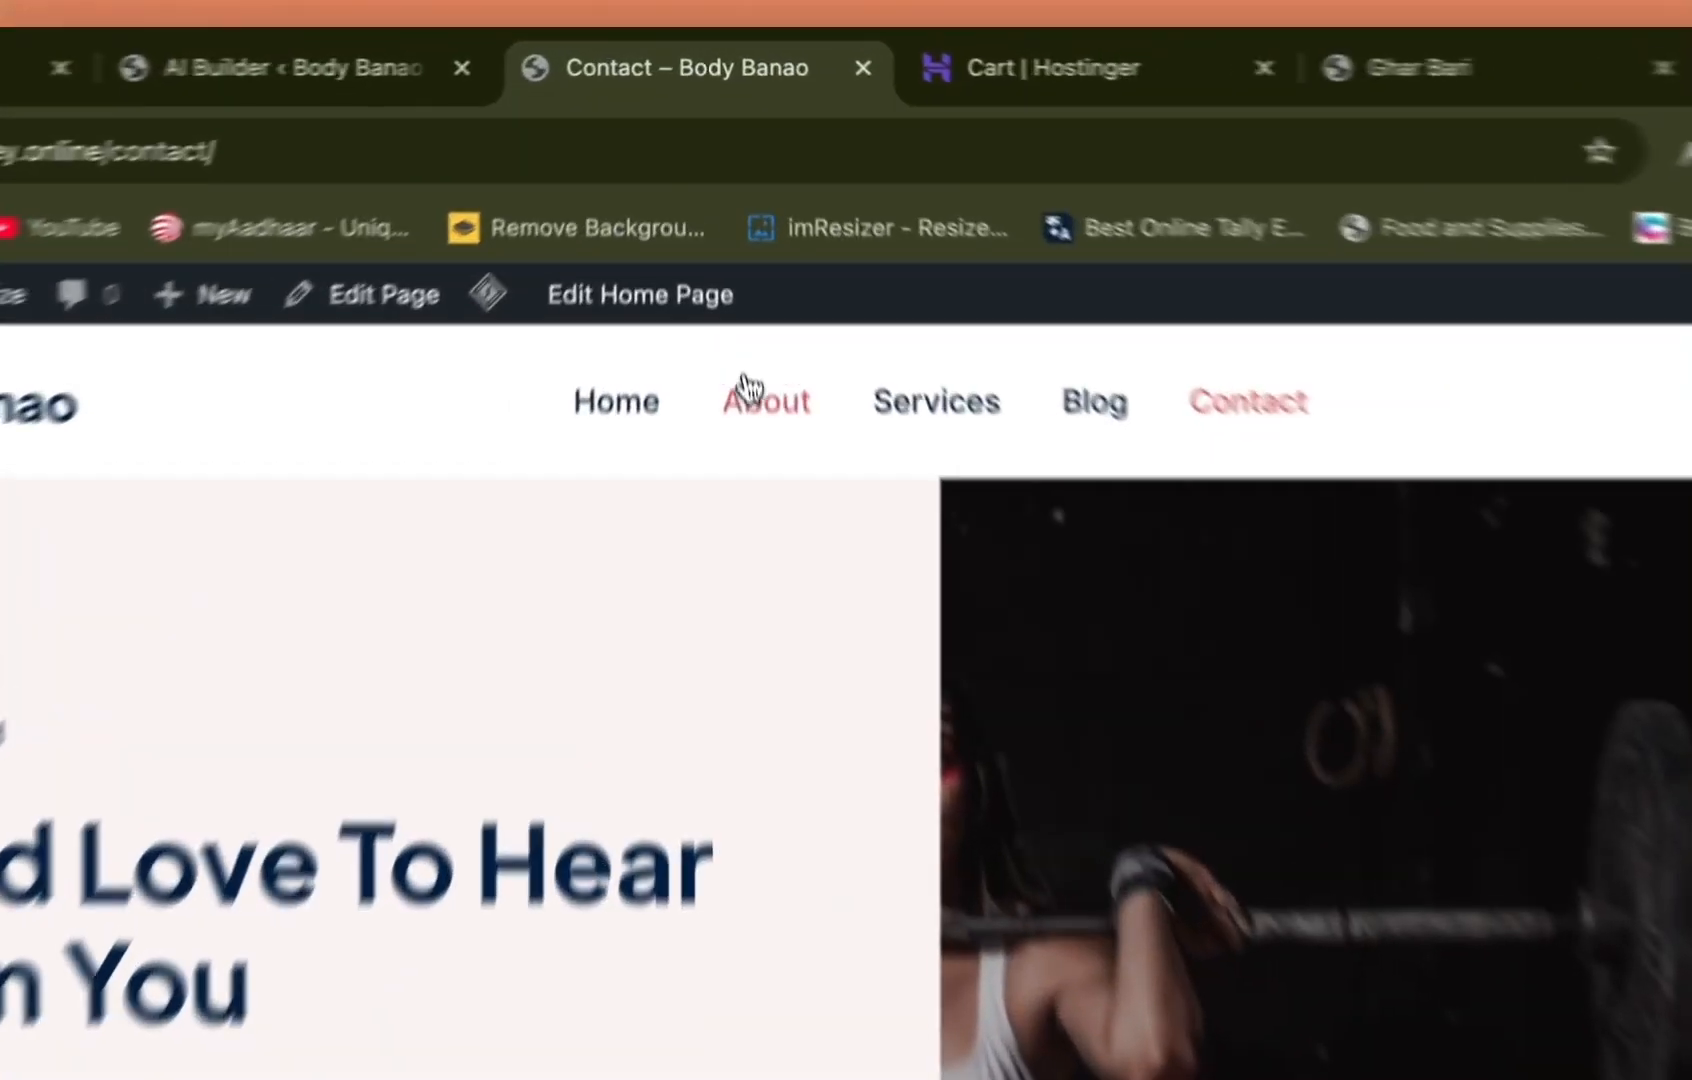
# Open the site's About page and look through its sections
pyautogui.click(731, 248)
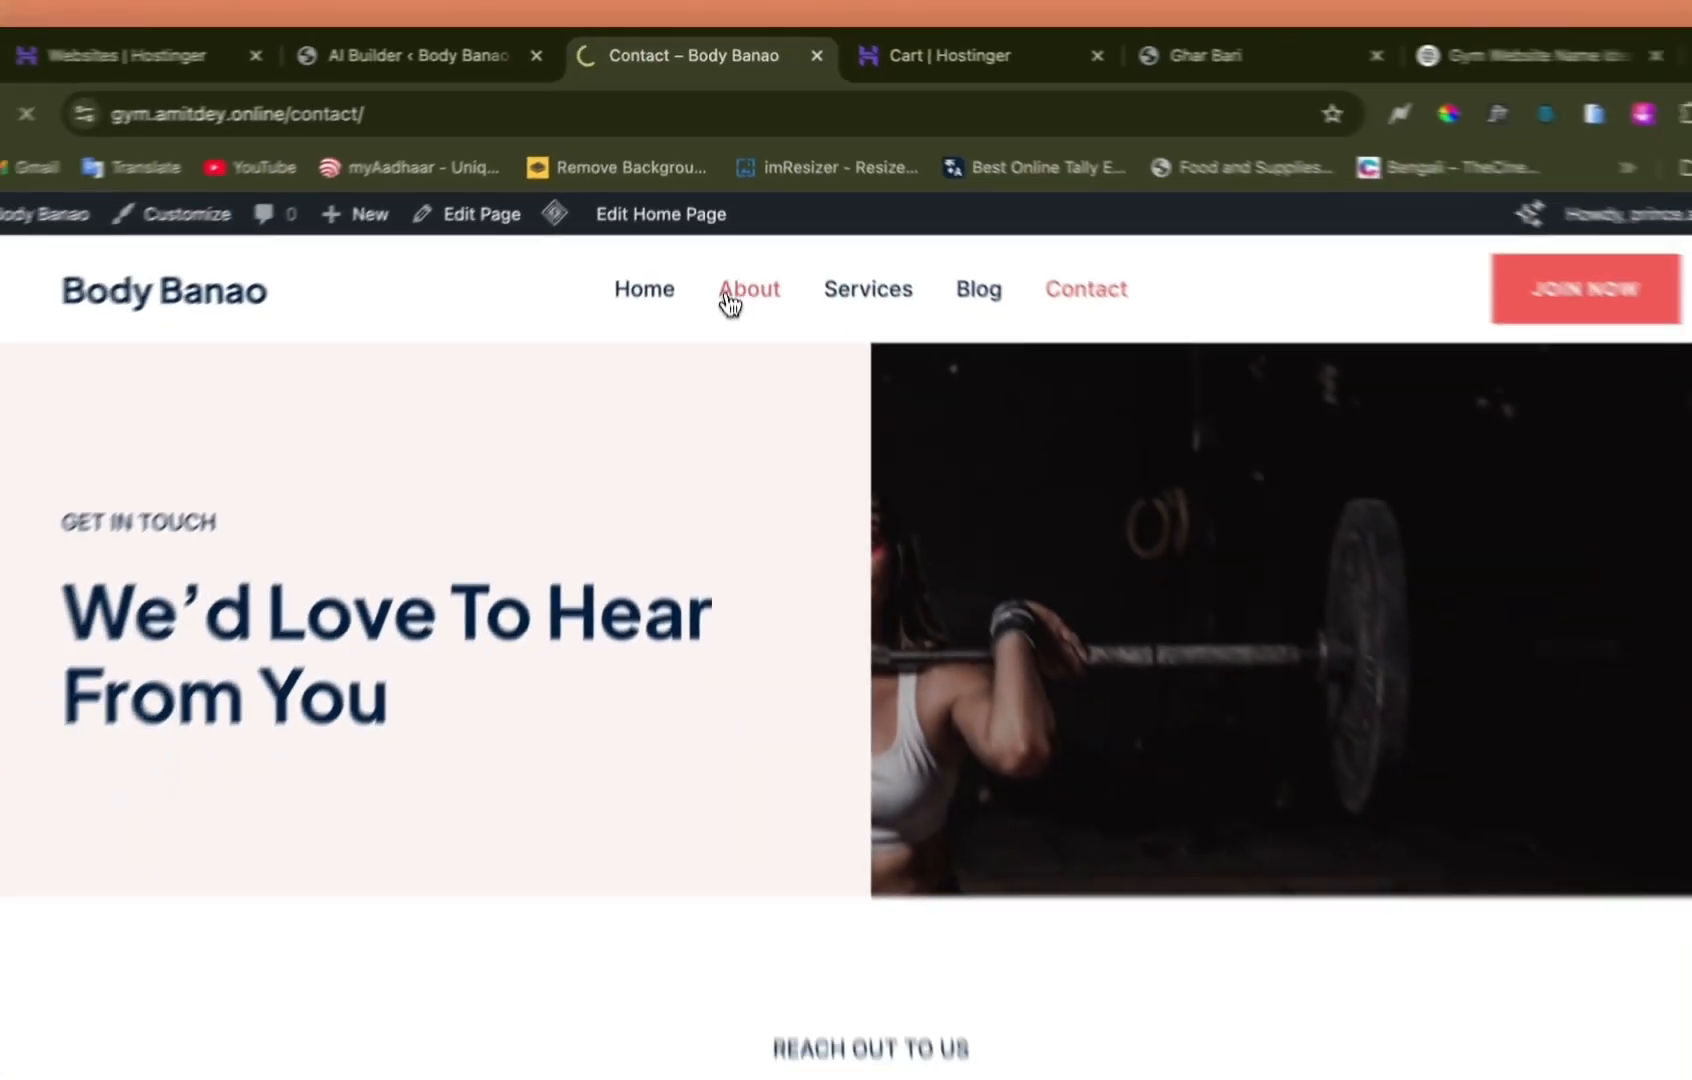
pyautogui.scroll(-17, 850, 782)
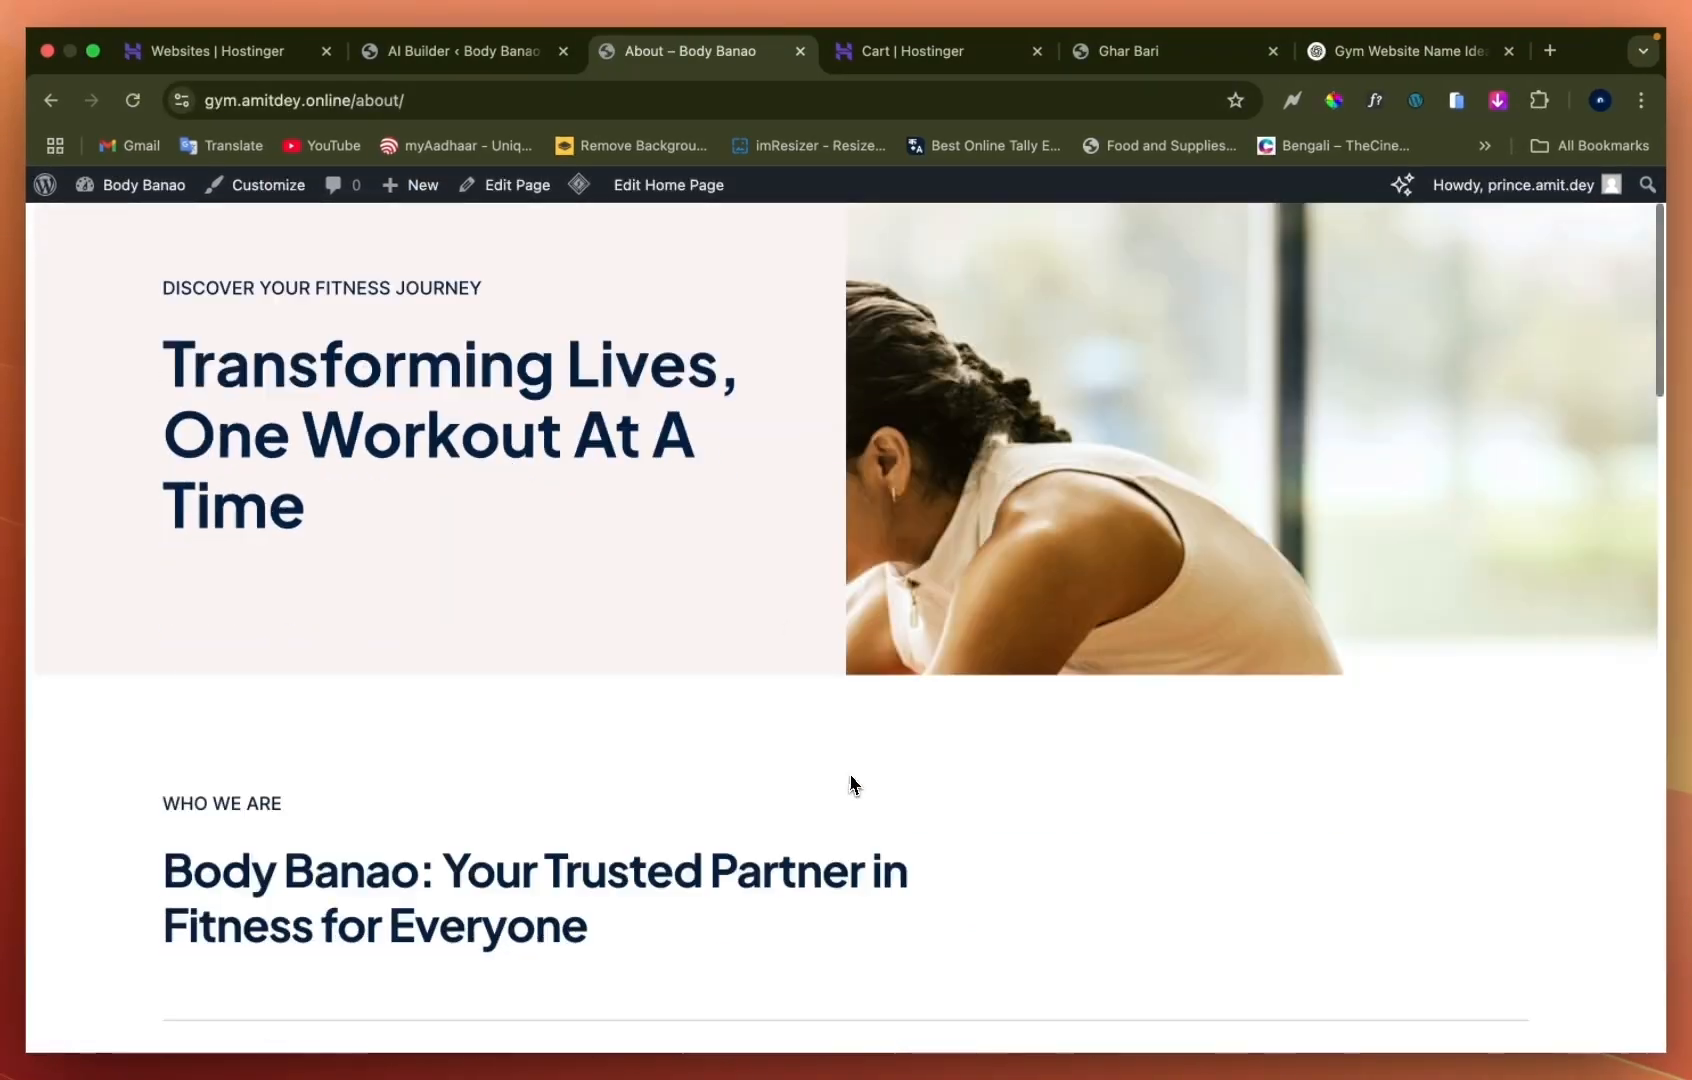
pyautogui.scroll(-15, 852, 790)
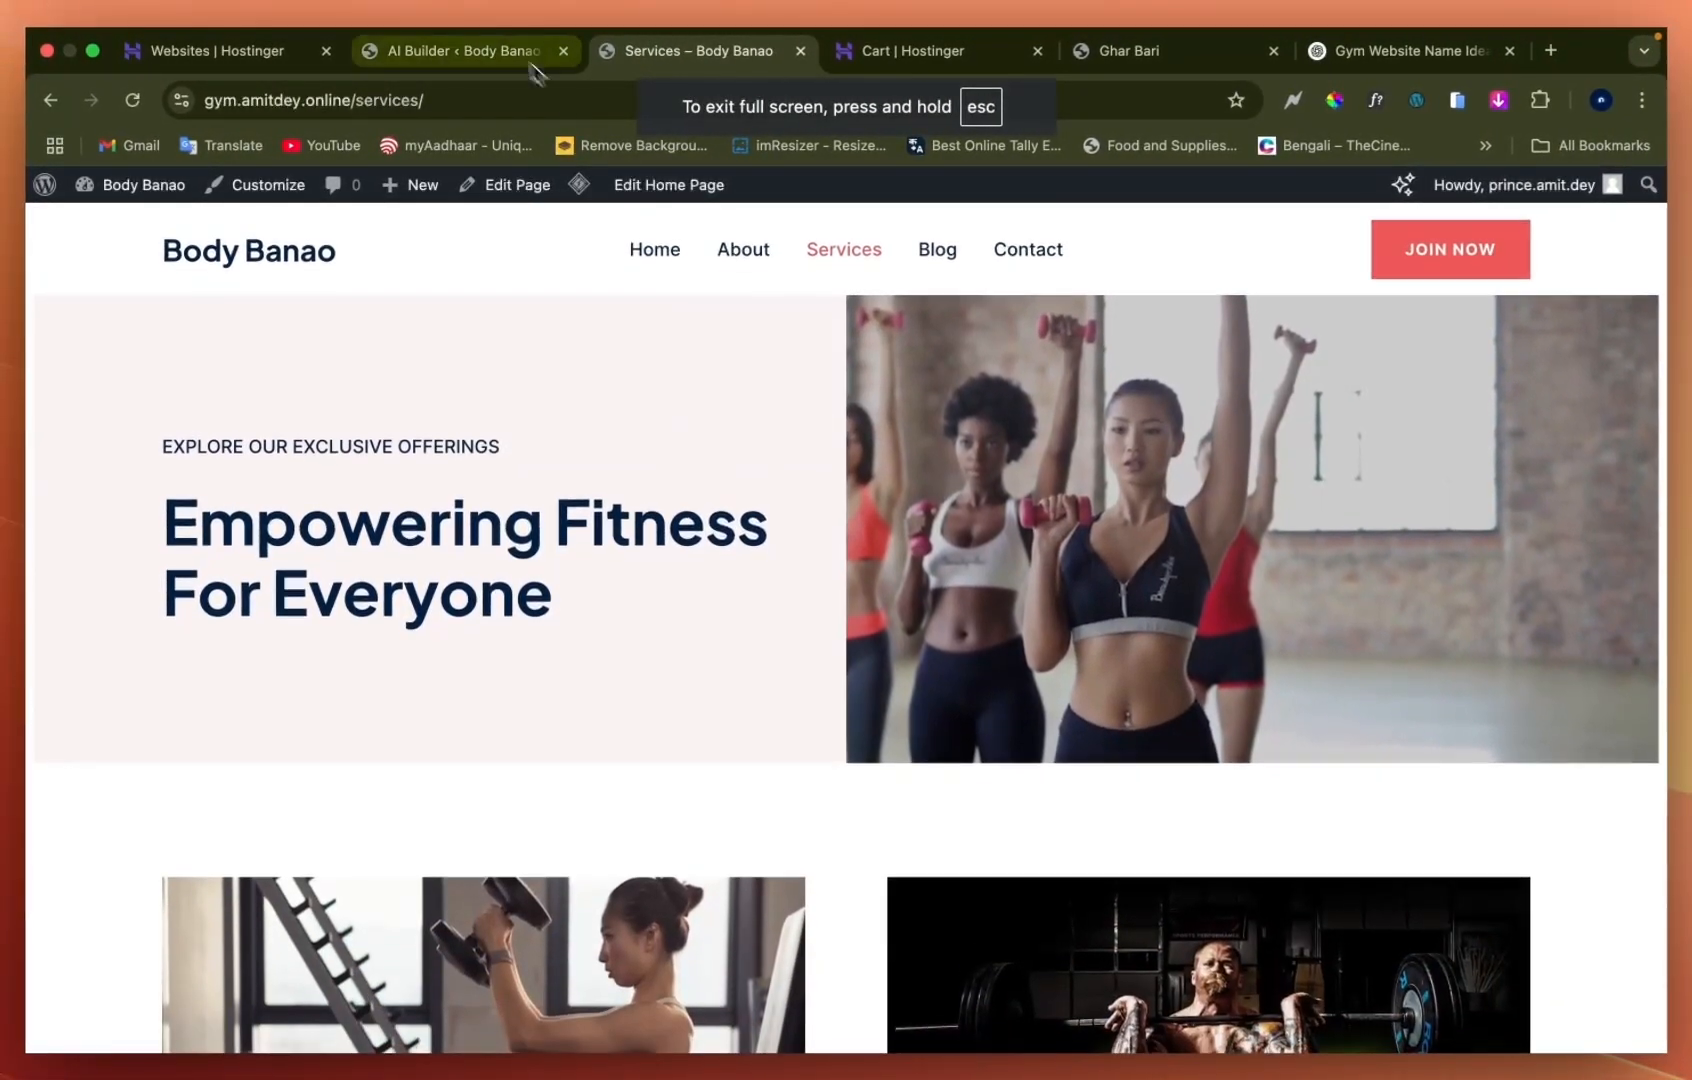
# Return to the AI Builder completion page and open the WordPress dashboard
pyautogui.click(530, 52)
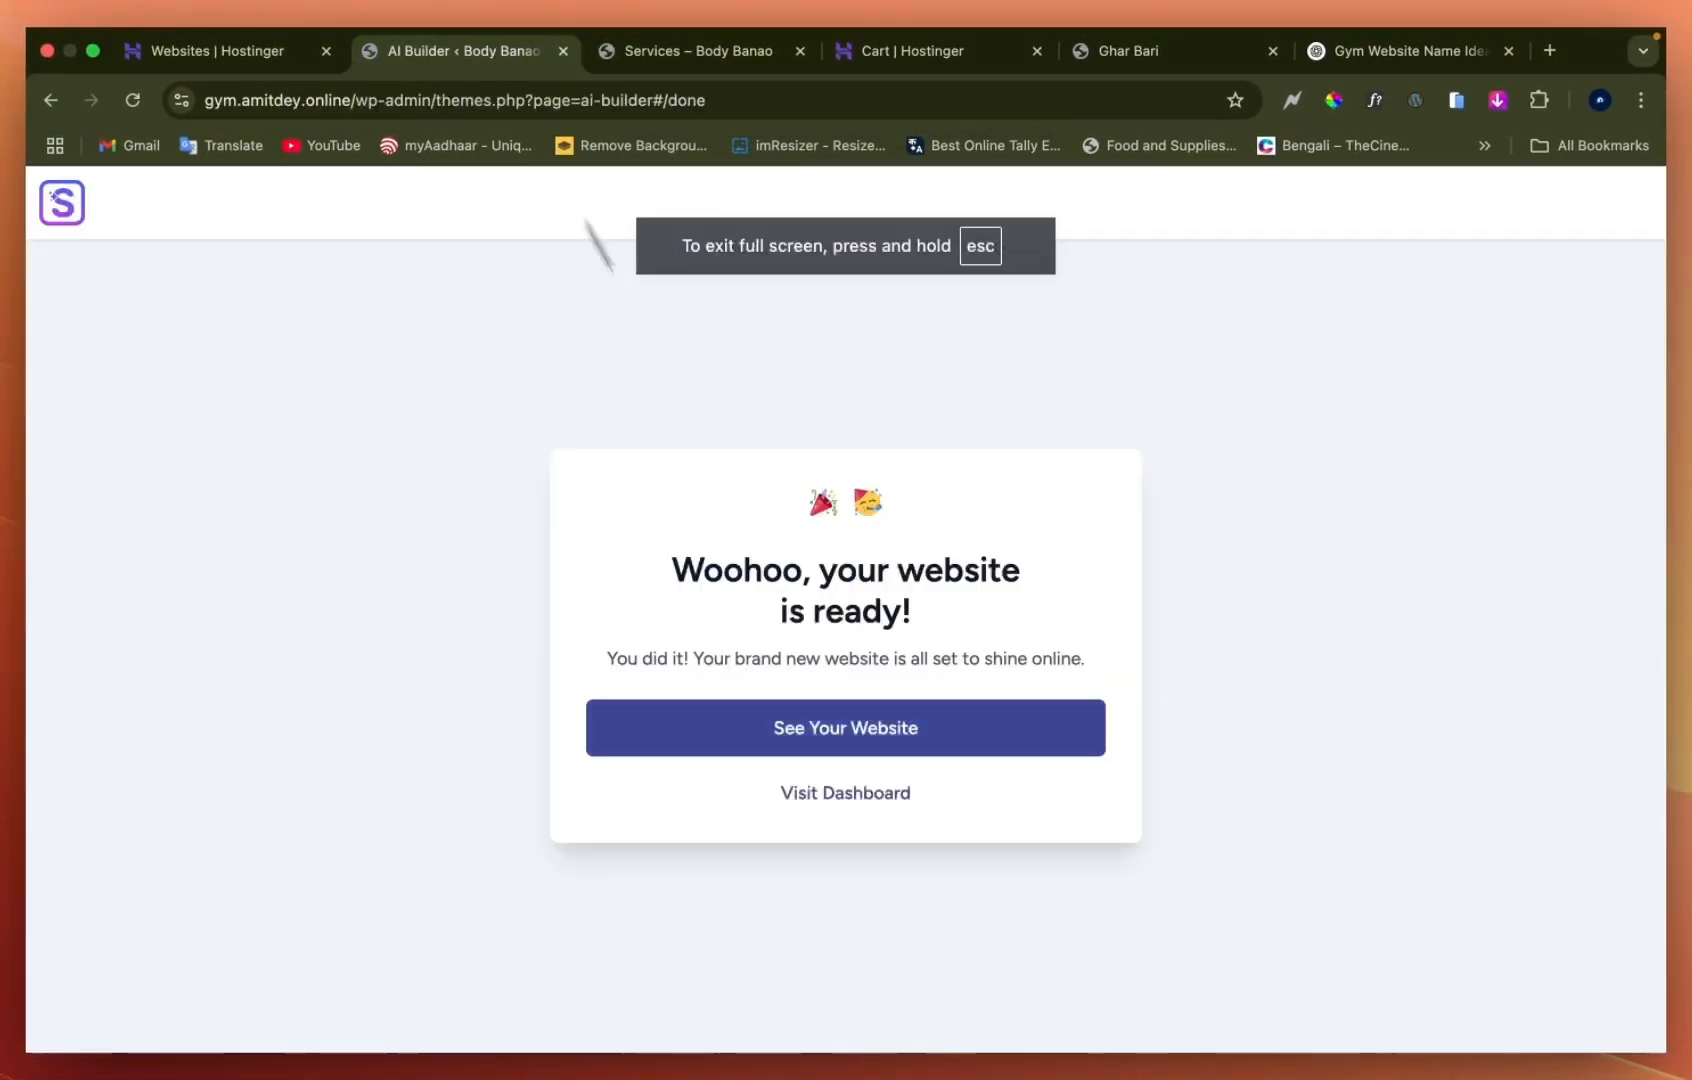
pyautogui.click(839, 802)
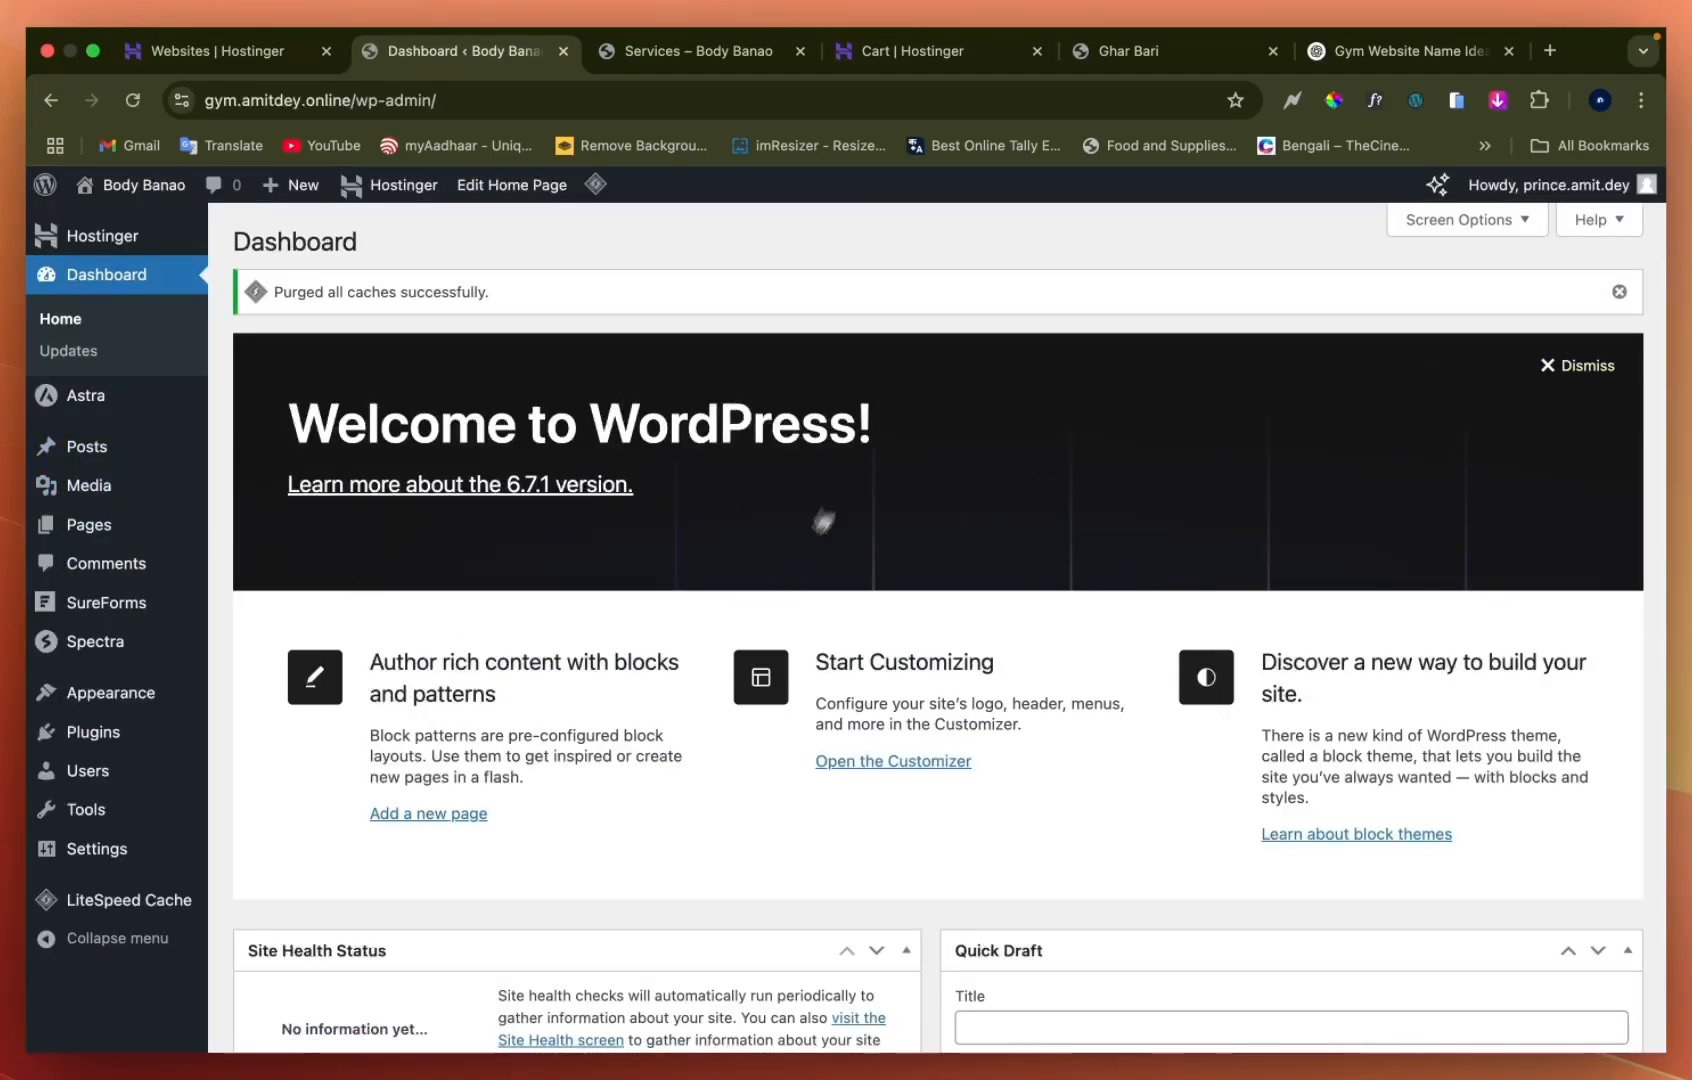
pyautogui.scroll(-3, 425, 611)
pyautogui.scroll(3, 427, 608)
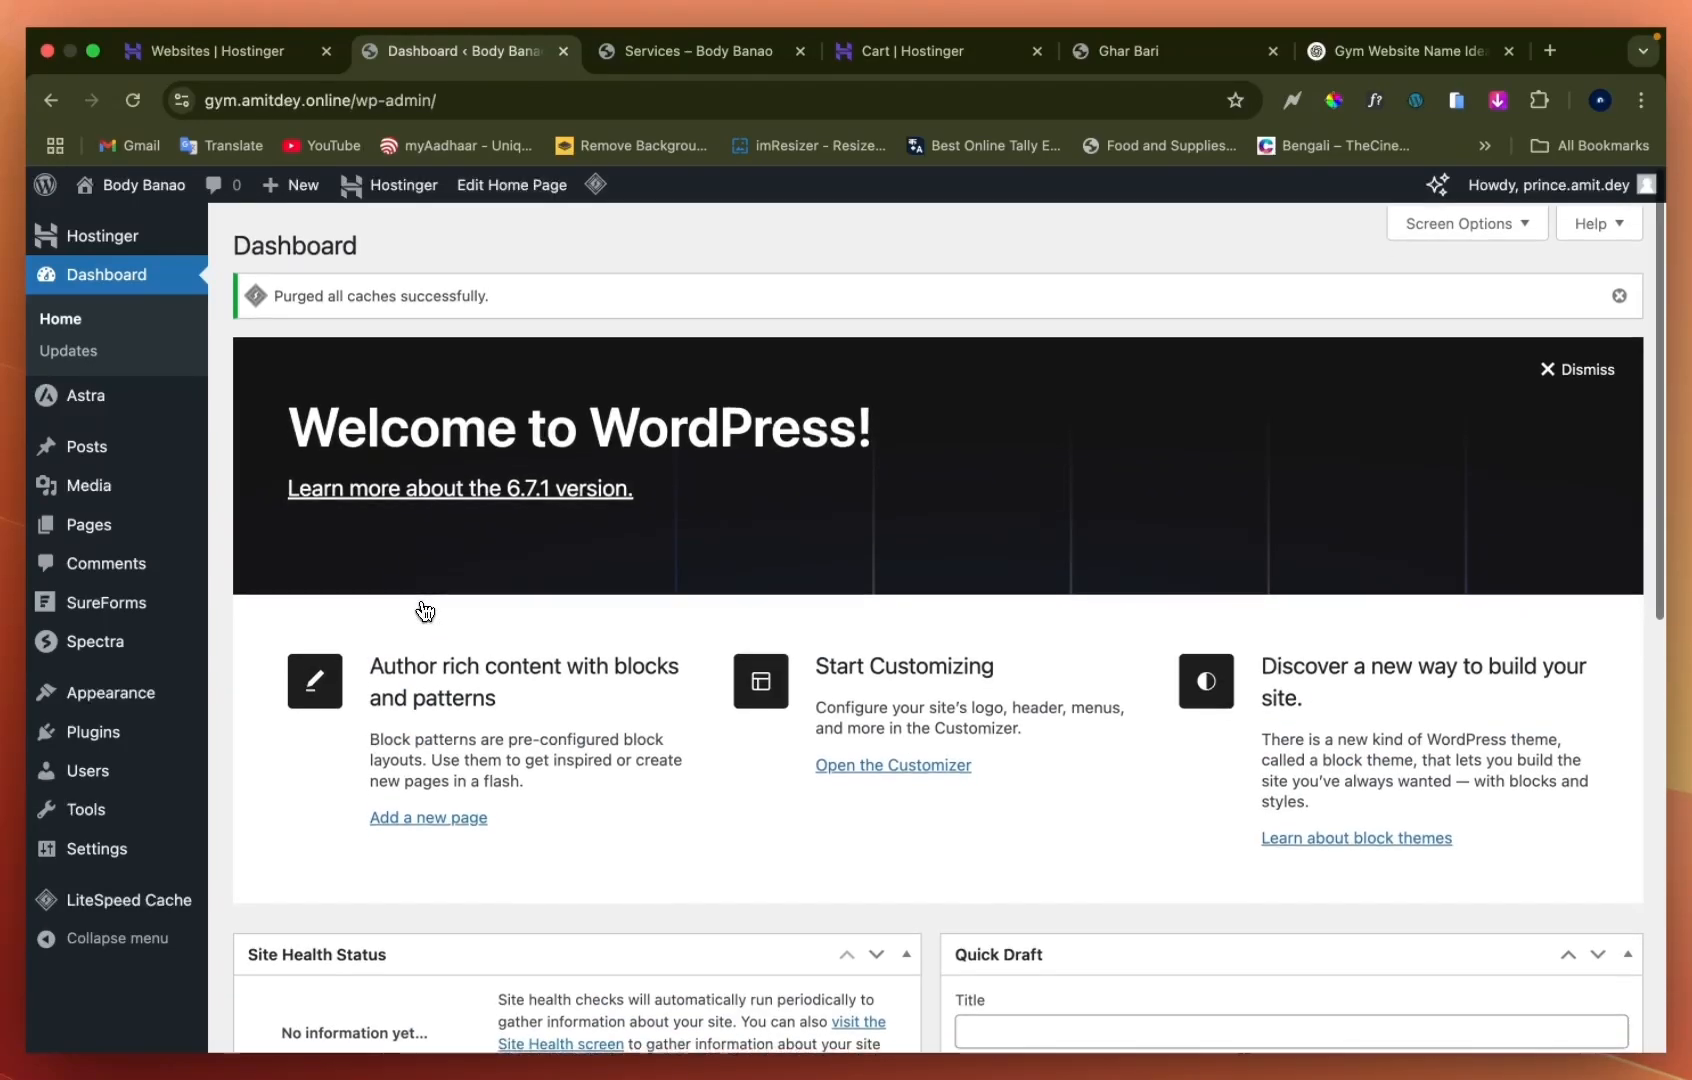
pyautogui.scroll(-3, 427, 700)
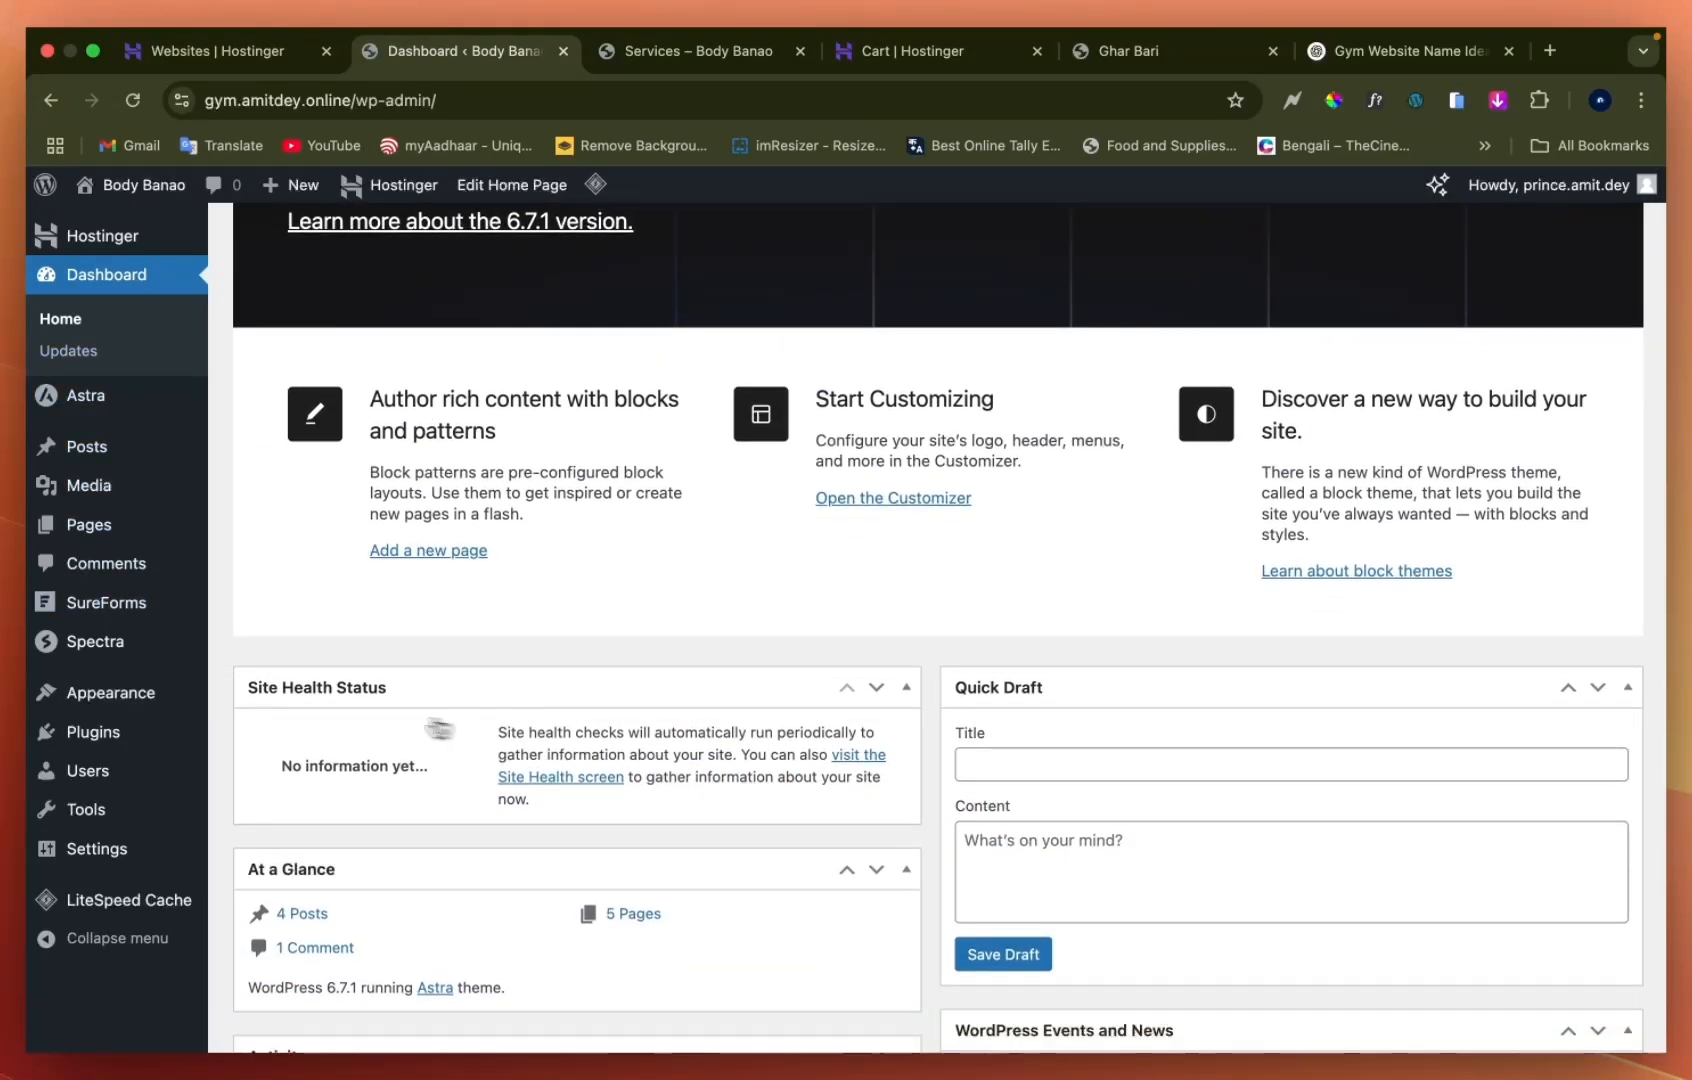
pyautogui.scroll(3, 483, 612)
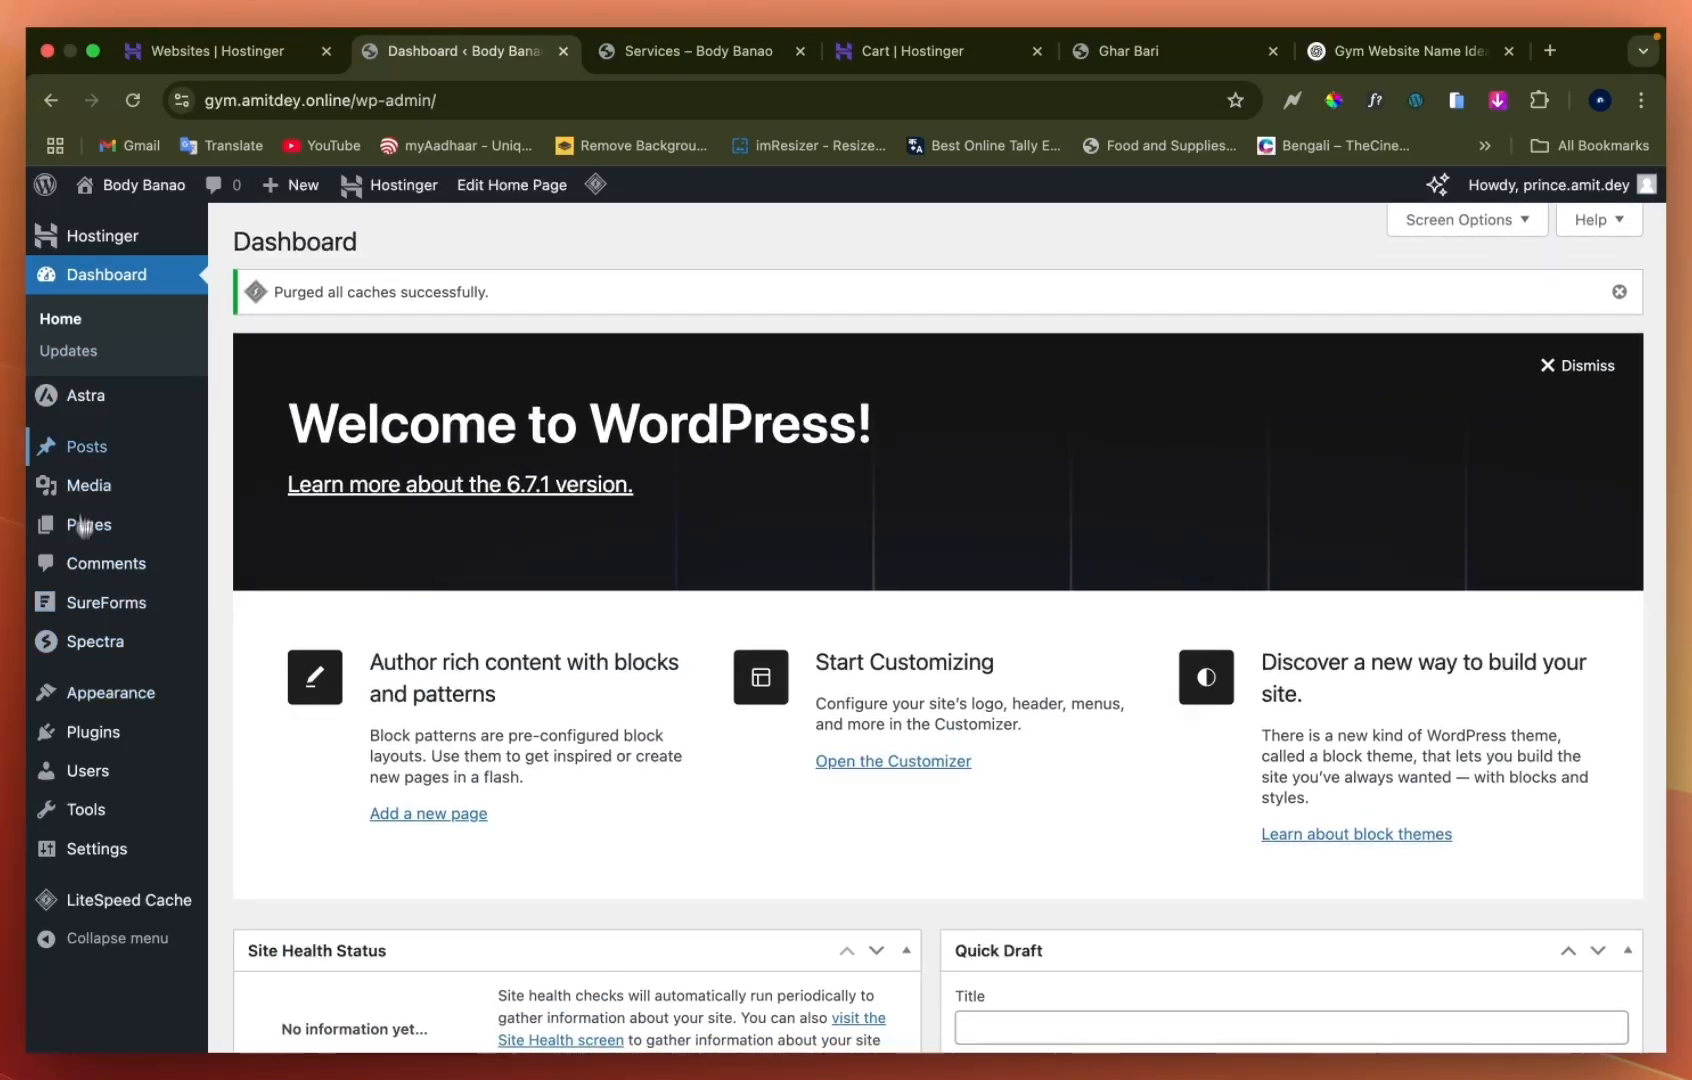
# Open the Contact page from the site's page list for editing and dismiss the block editor welcome guide
pyautogui.moveTo(70, 531)
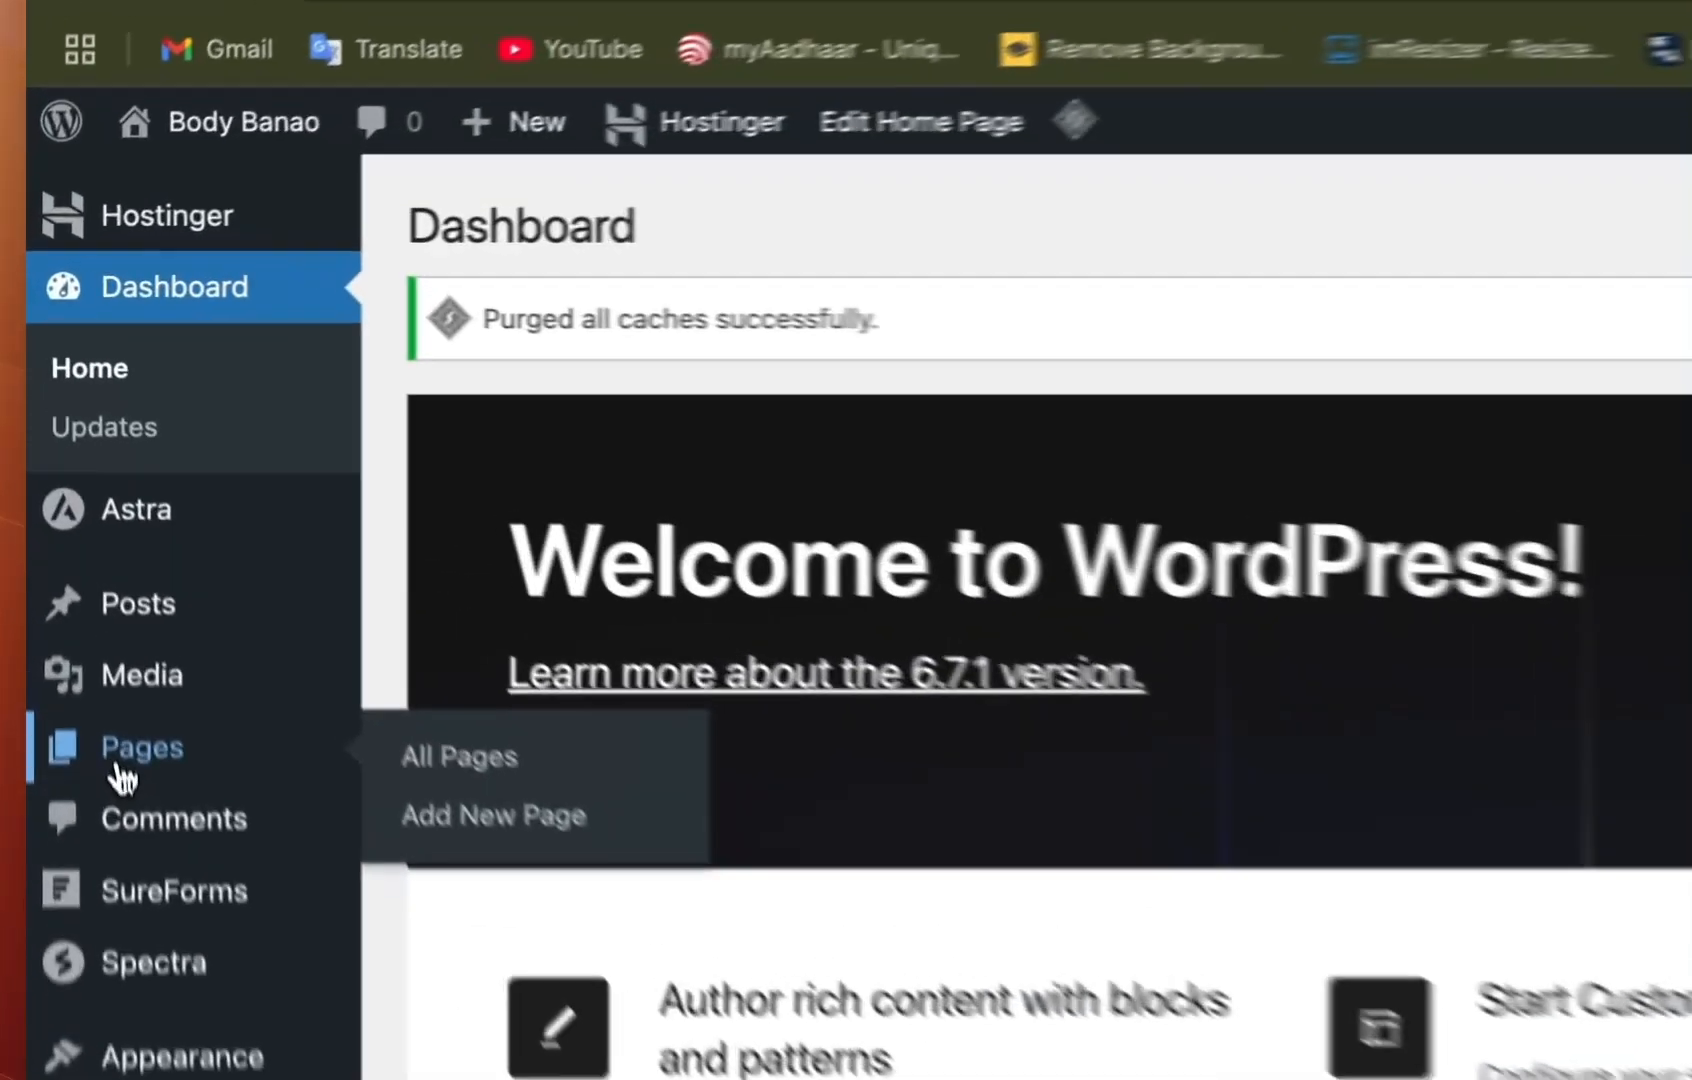
pyautogui.click(1071, 75)
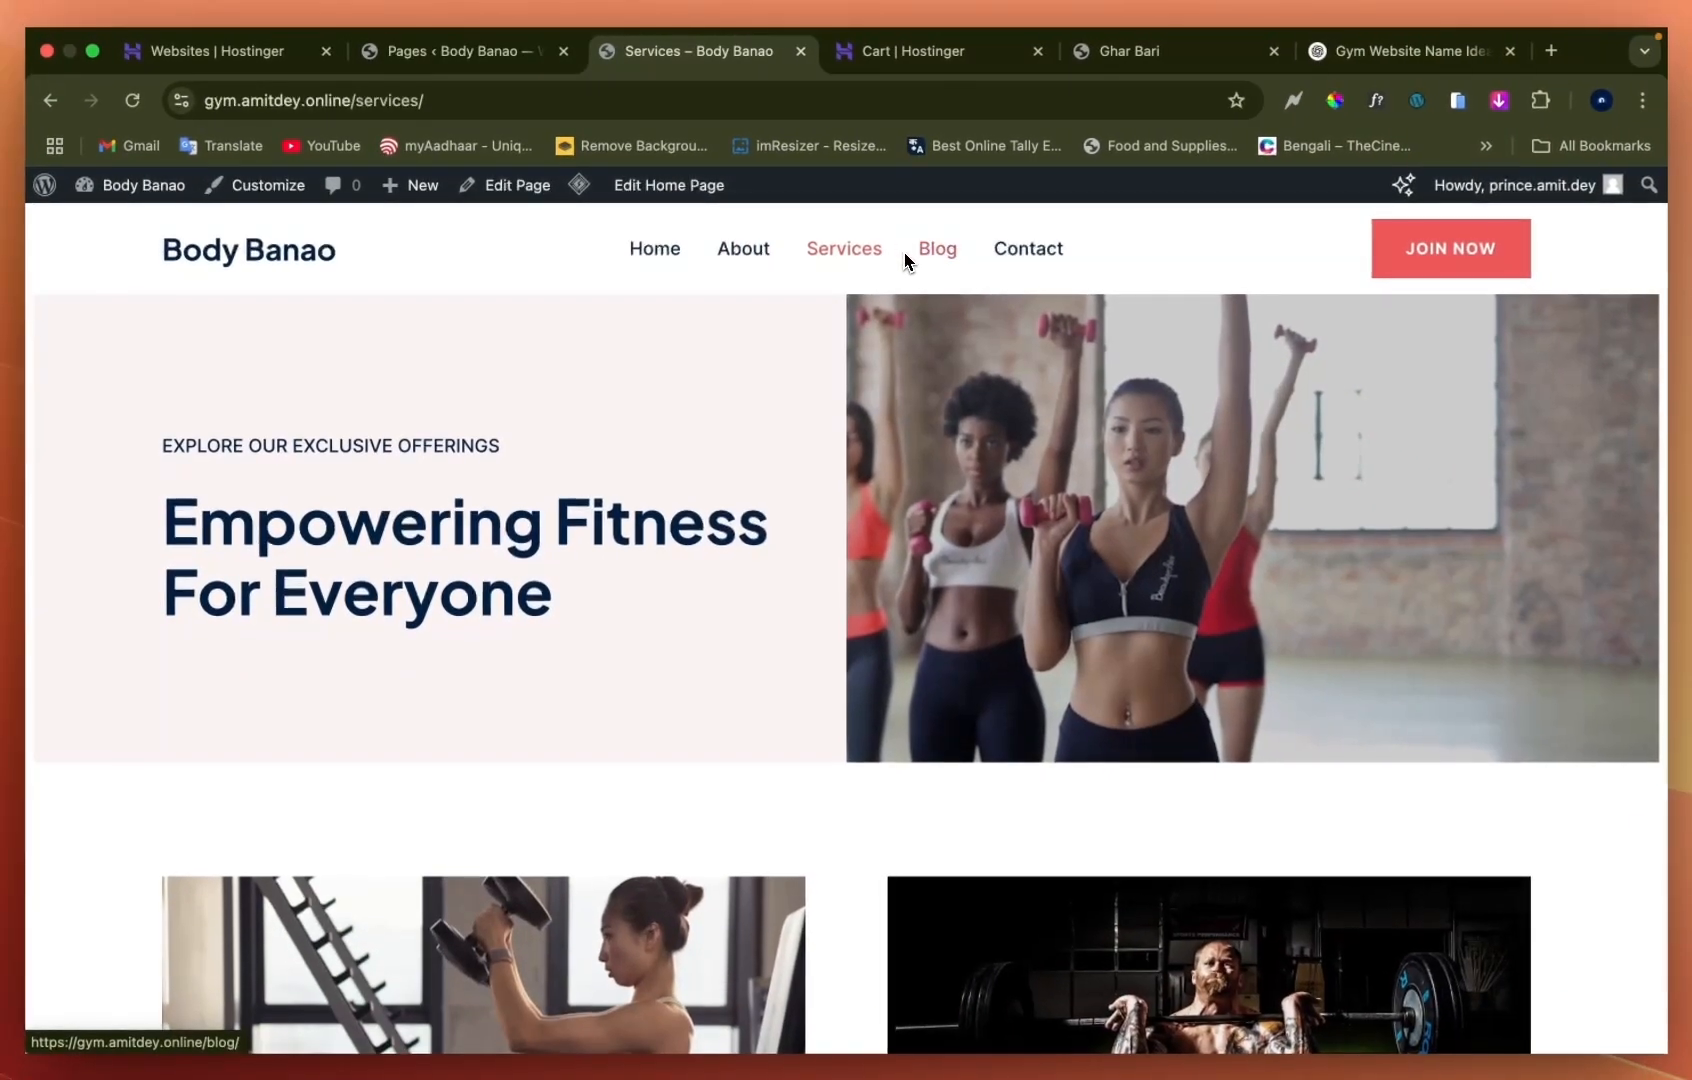
pyautogui.click(519, 60)
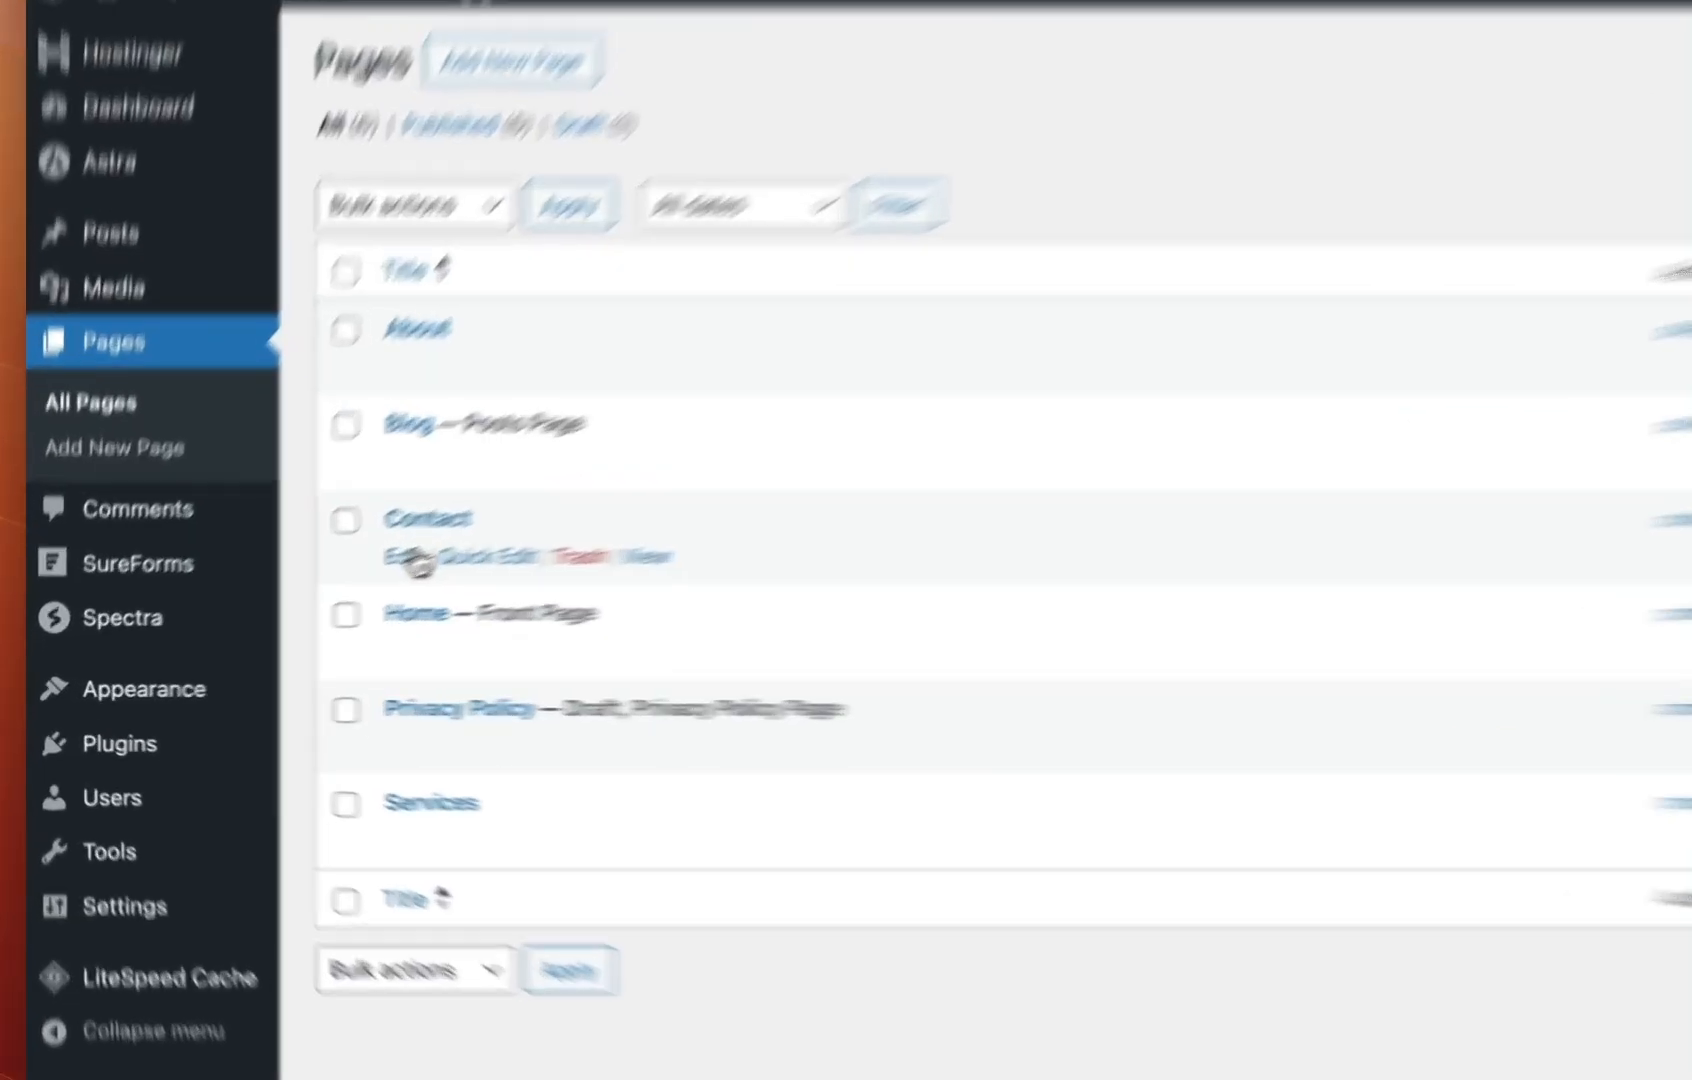
pyautogui.click(303, 596)
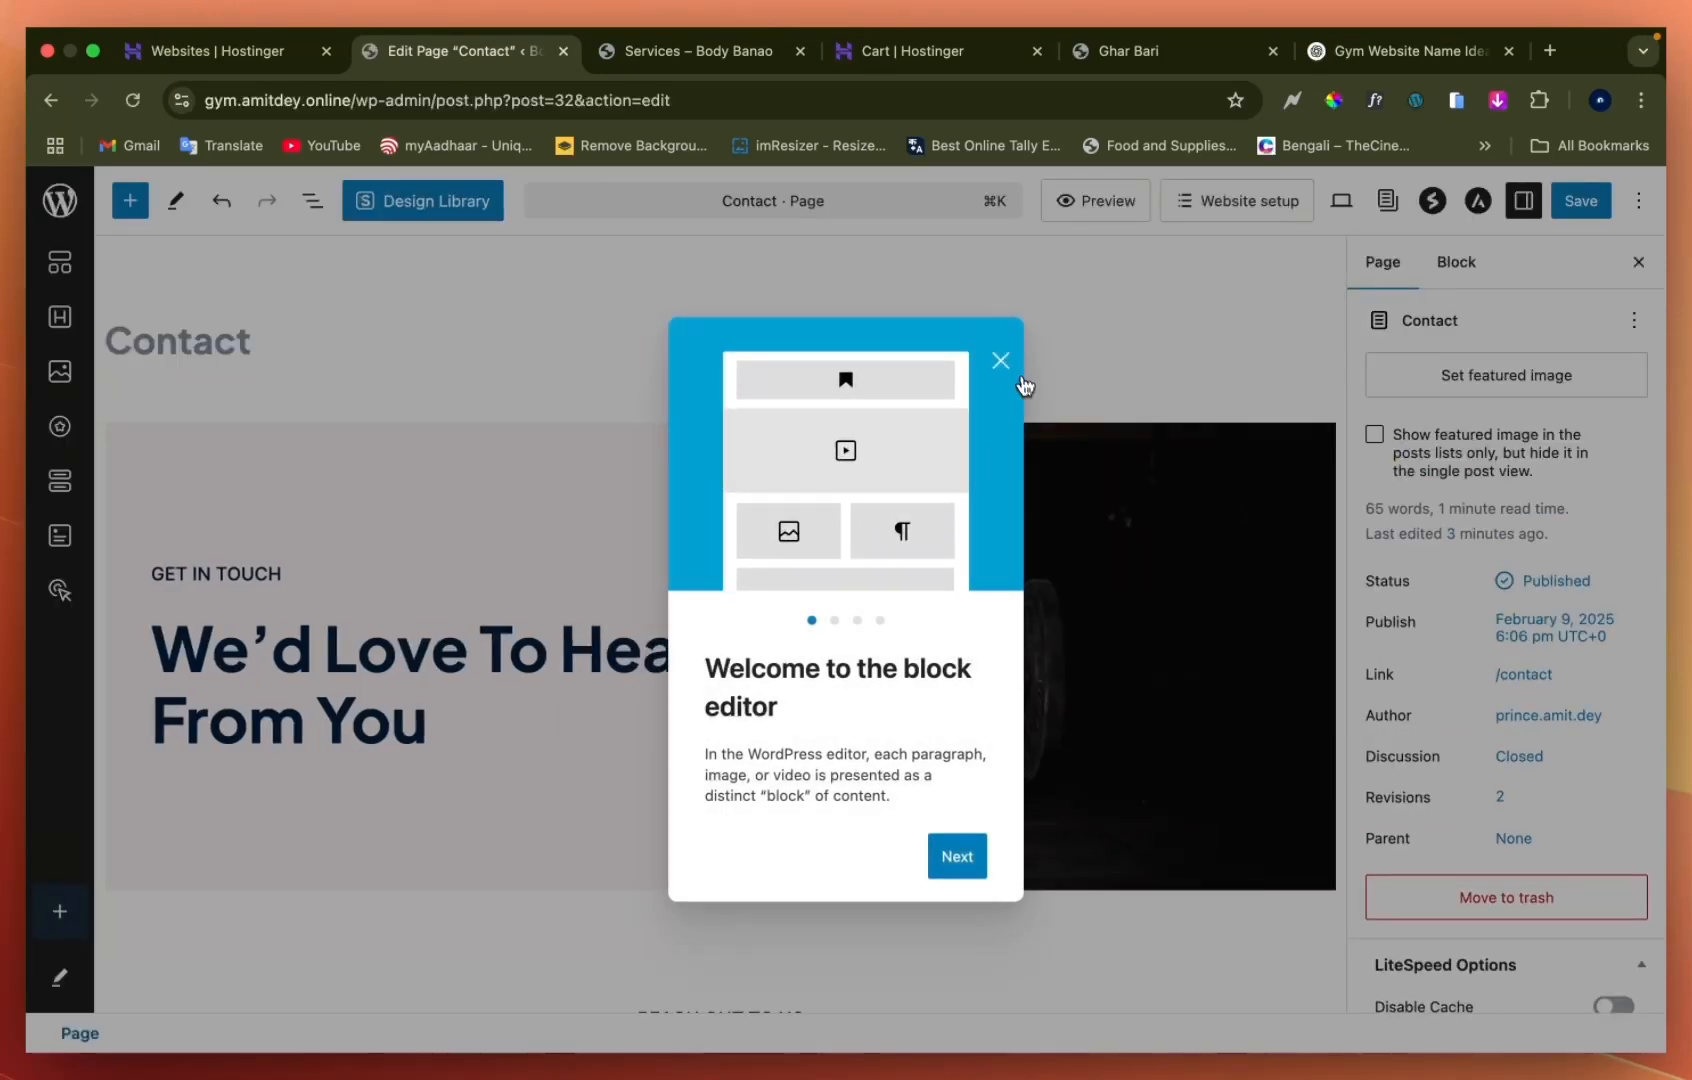
pyautogui.click(1006, 362)
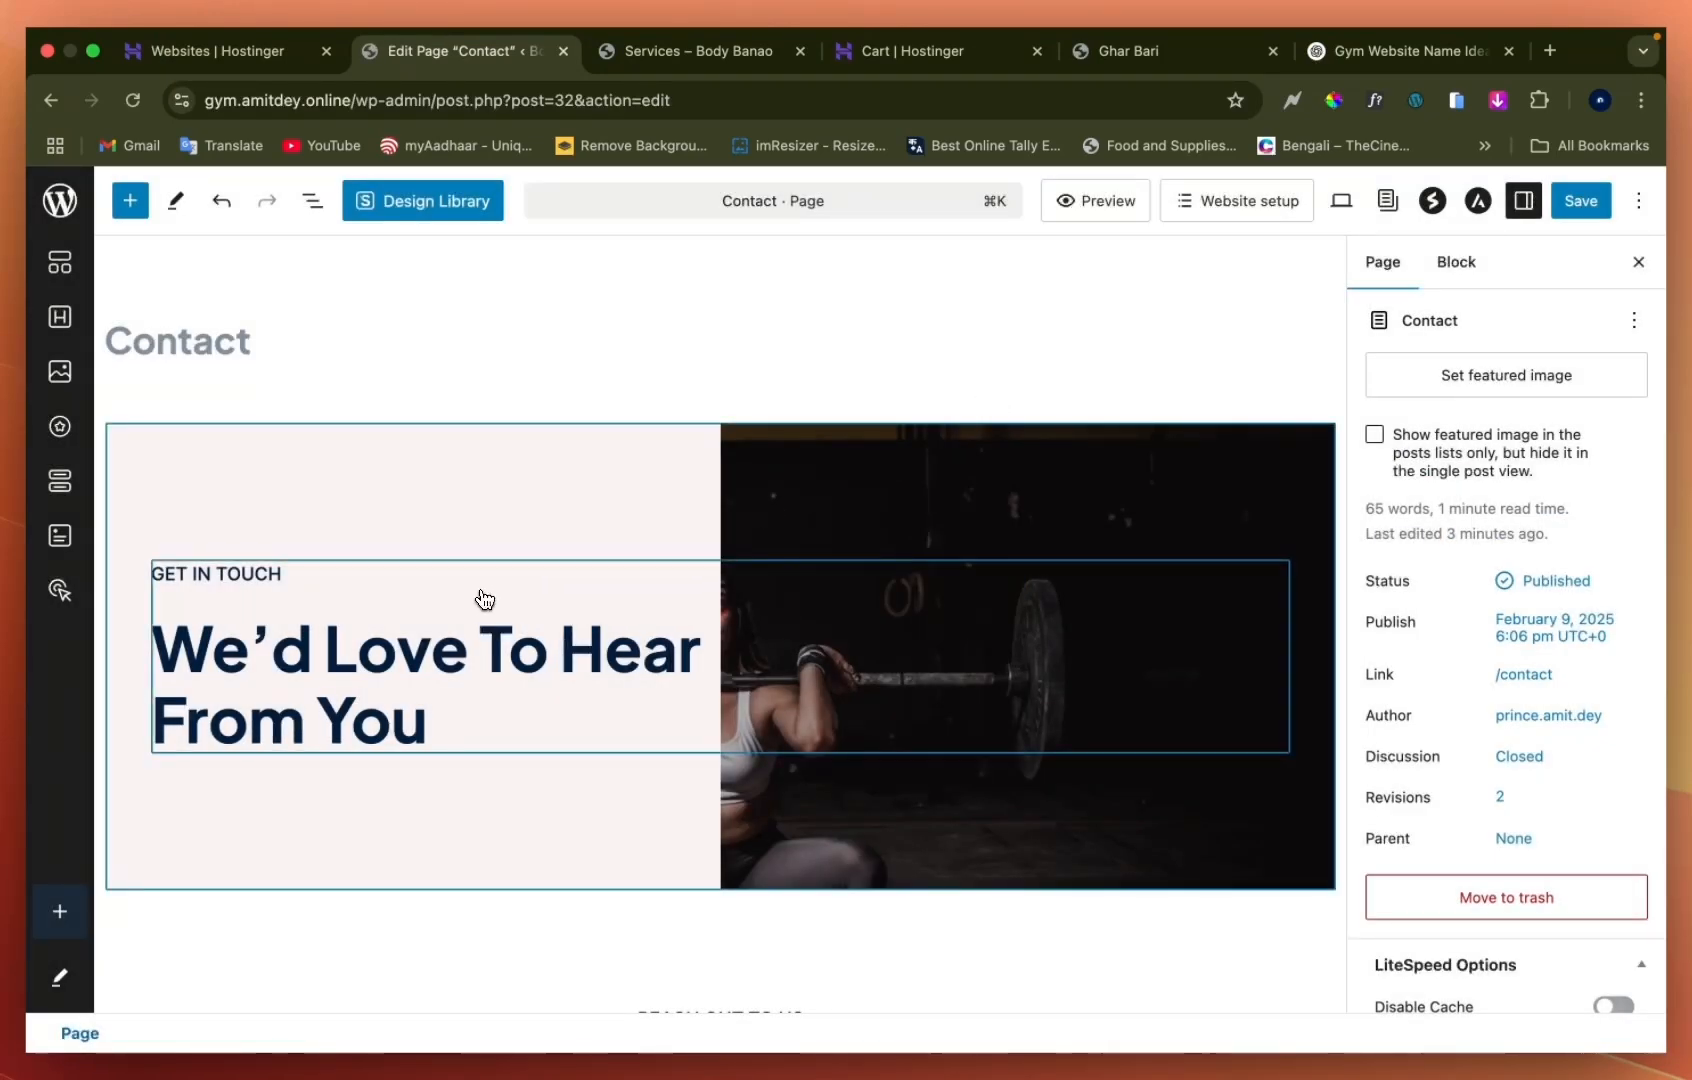
# Delete the word "You" from the Contact page's hero heading and retype it
pyautogui.scroll(-4, 480, 597)
pyautogui.scroll(1, 482, 598)
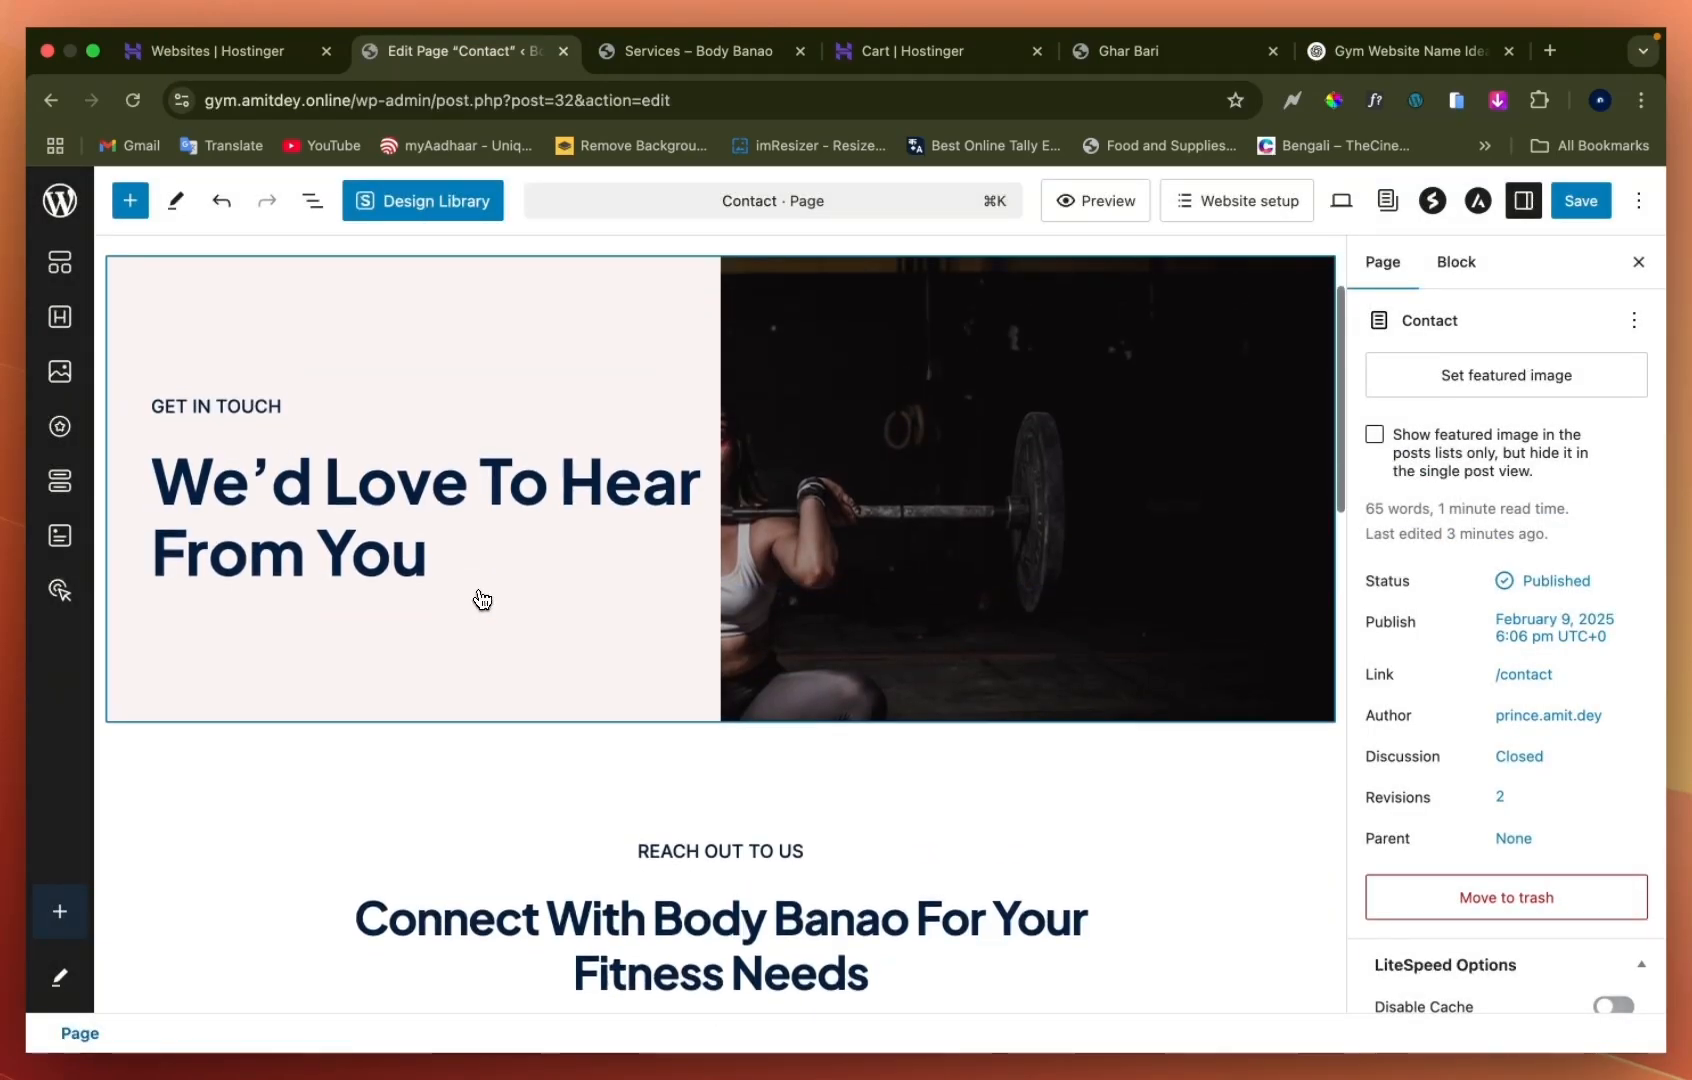
pyautogui.click(311, 523)
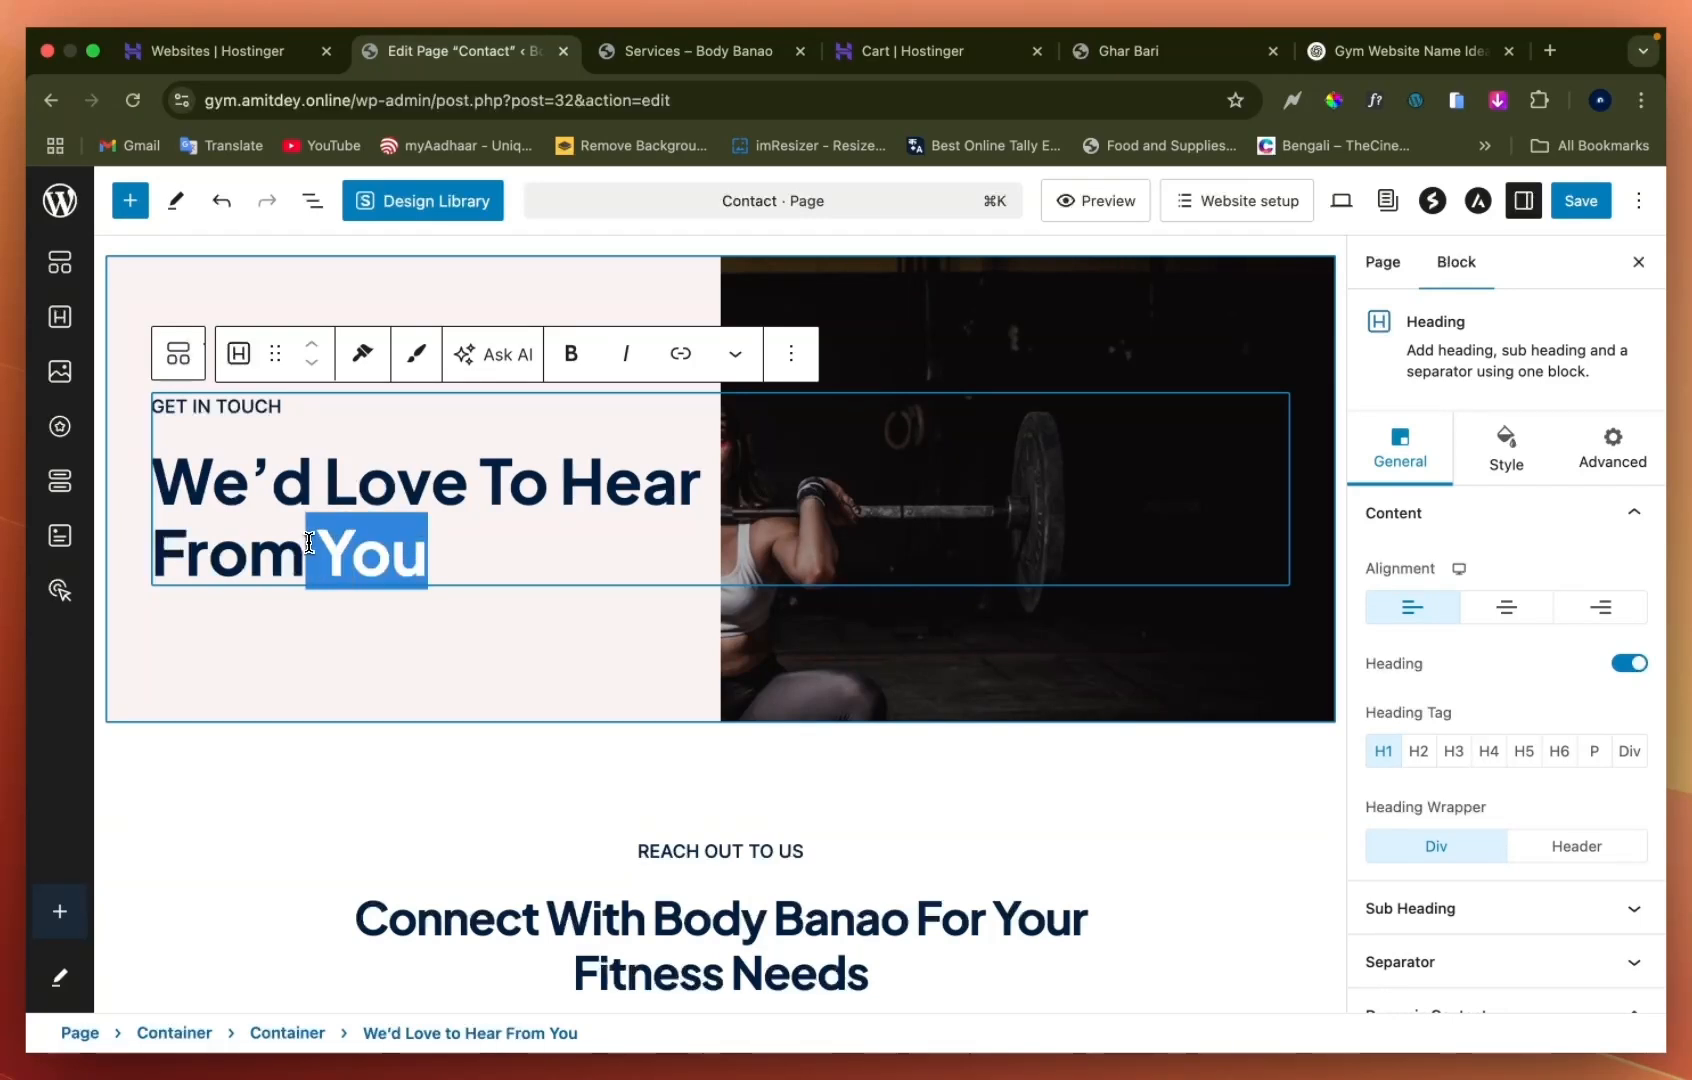
pyautogui.press('BackSpace')
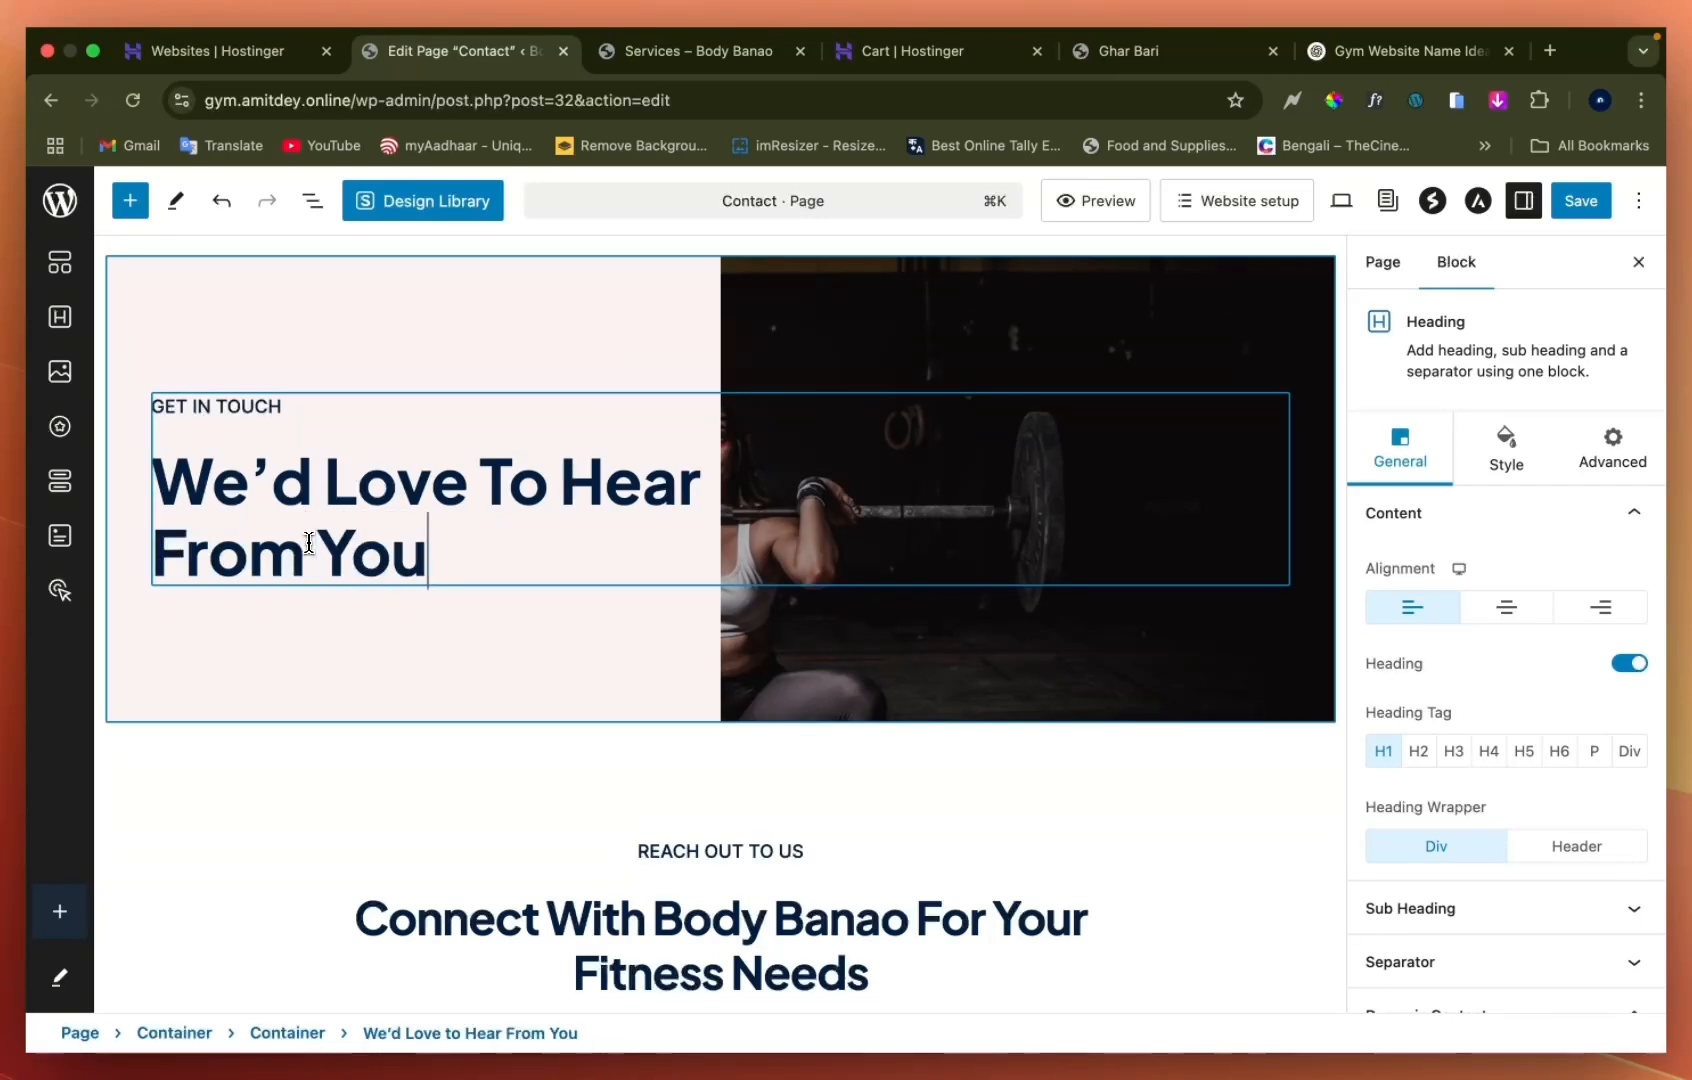
pyautogui.write('You')
# Replace the phone icon of the Contact info box on the Contact page with the mirrored phone icon
pyautogui.scroll(-5, 460, 780)
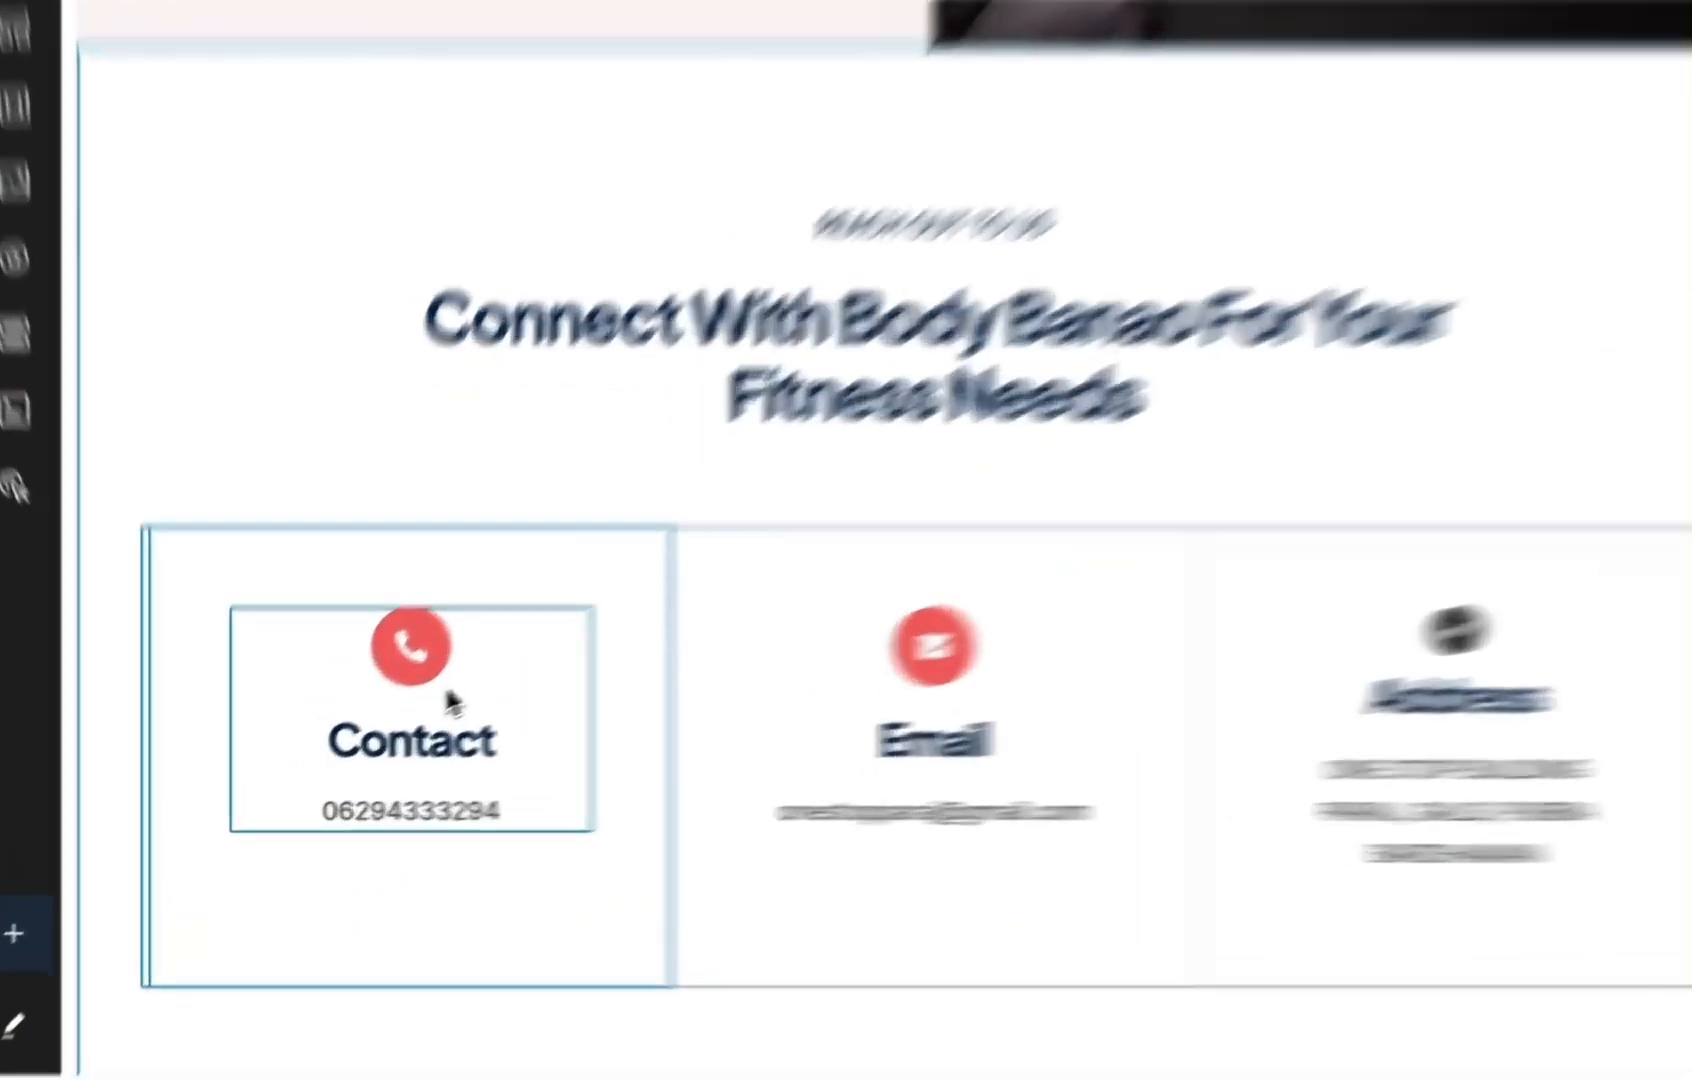
pyautogui.click(374, 746)
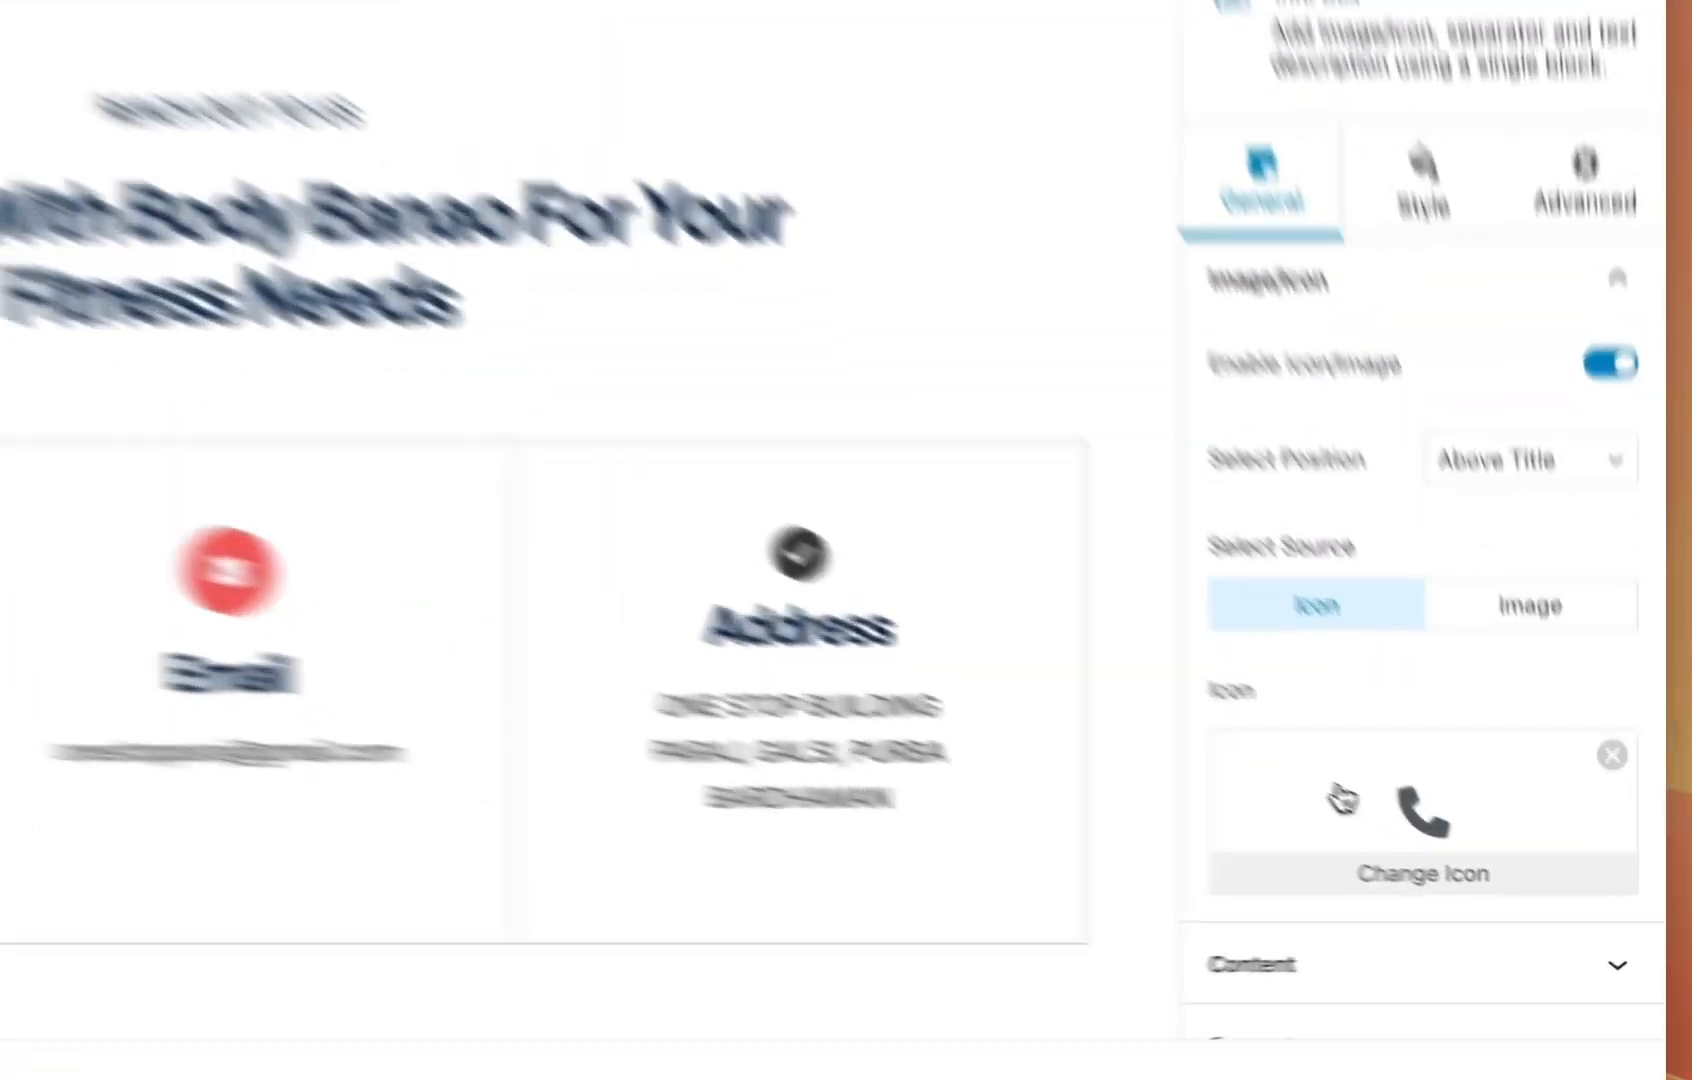
pyautogui.click(1505, 860)
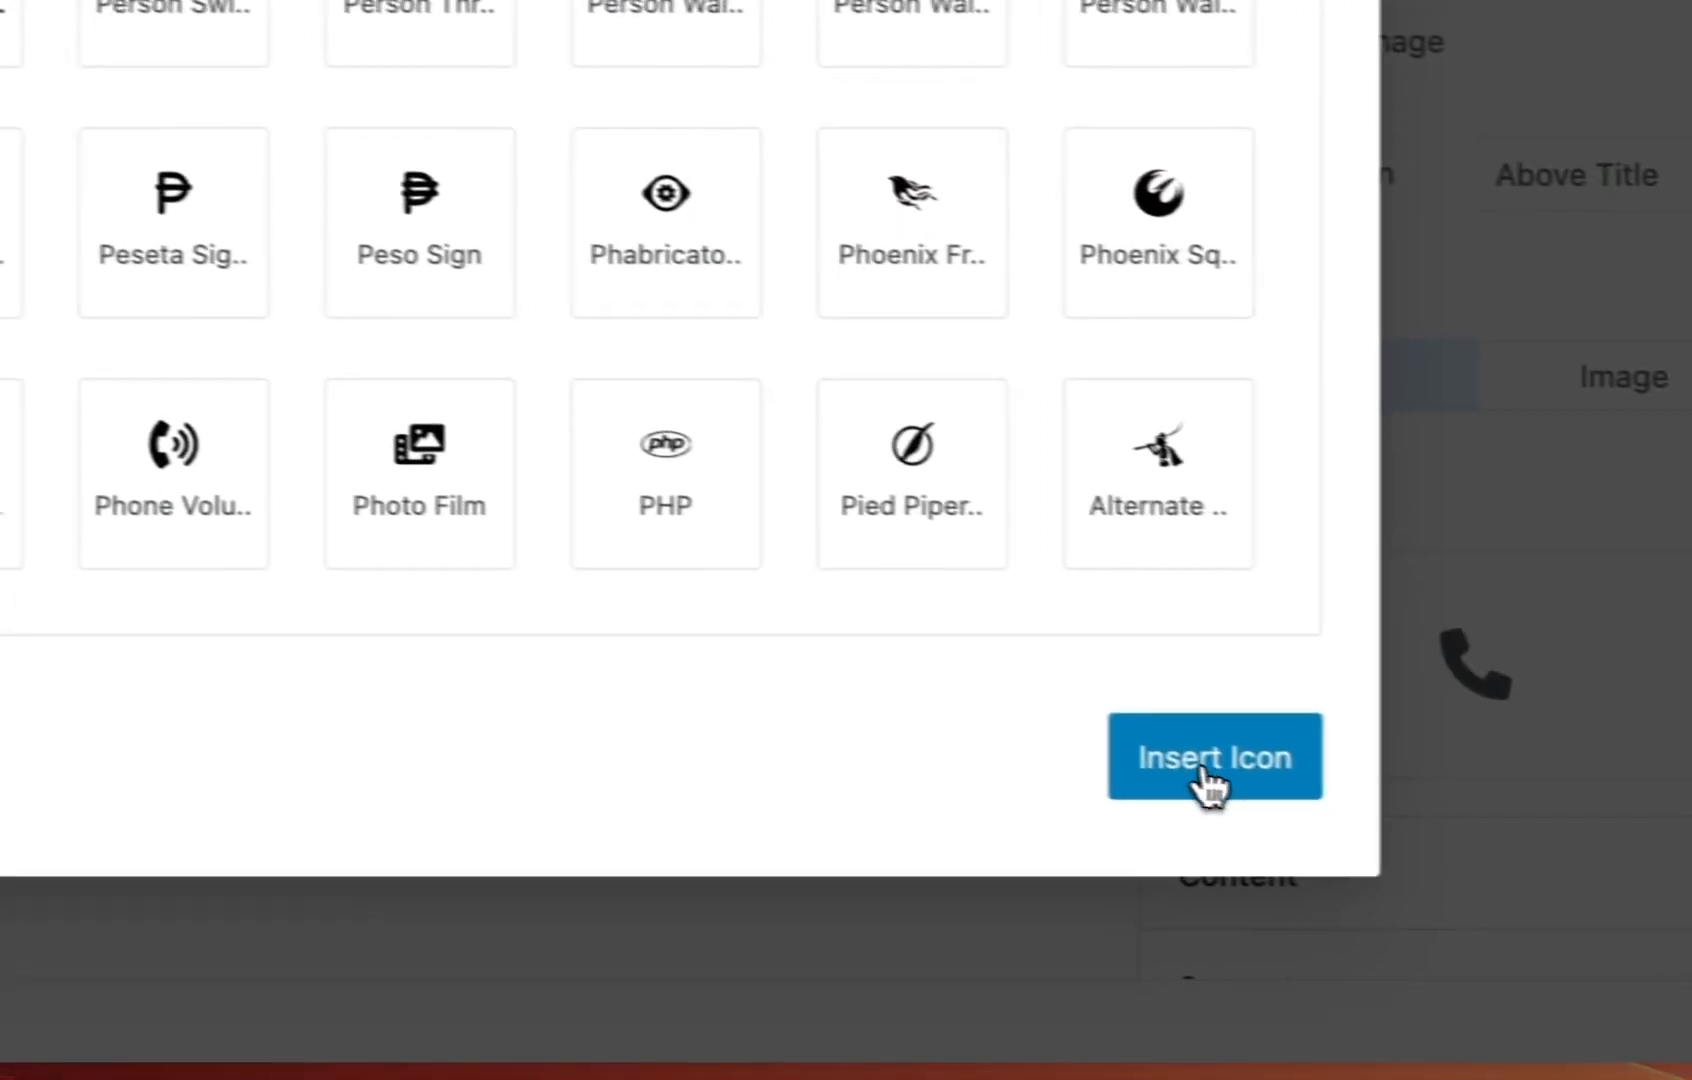
pyautogui.click(1205, 772)
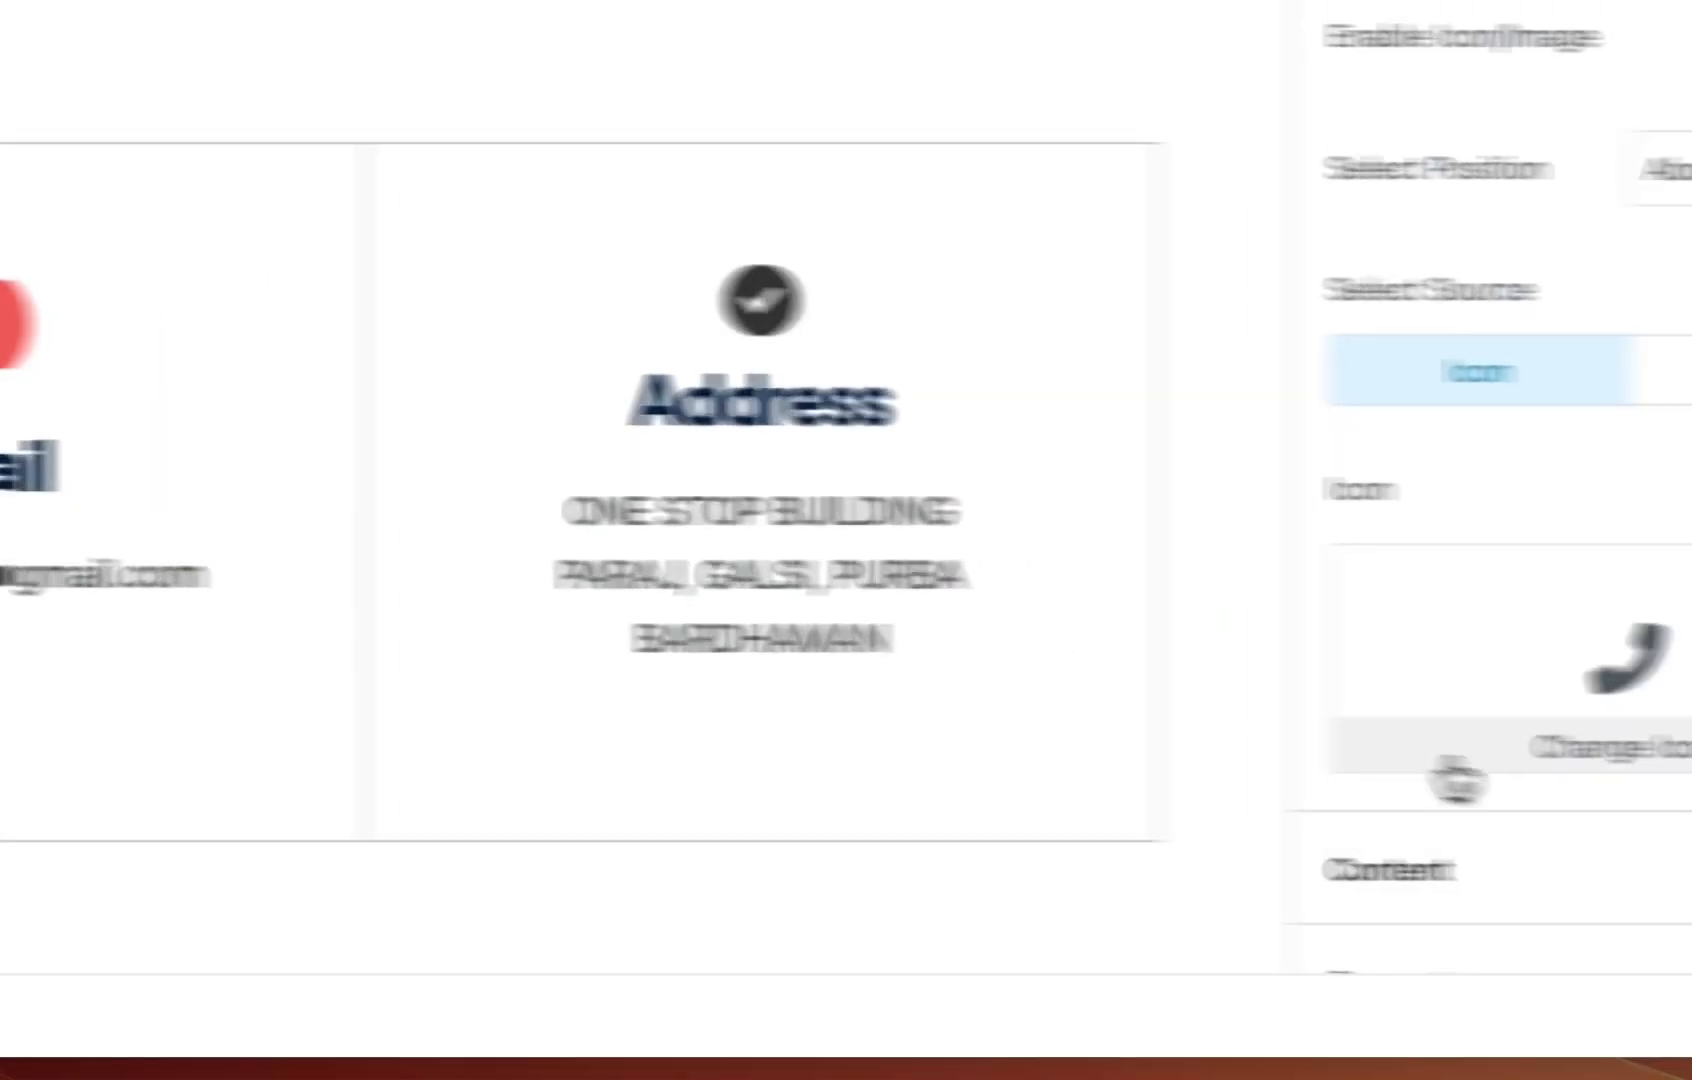
# Set the Contact info box's icon back to the standard phone icon
pyautogui.click(1490, 752)
pyautogui.click(462, 565)
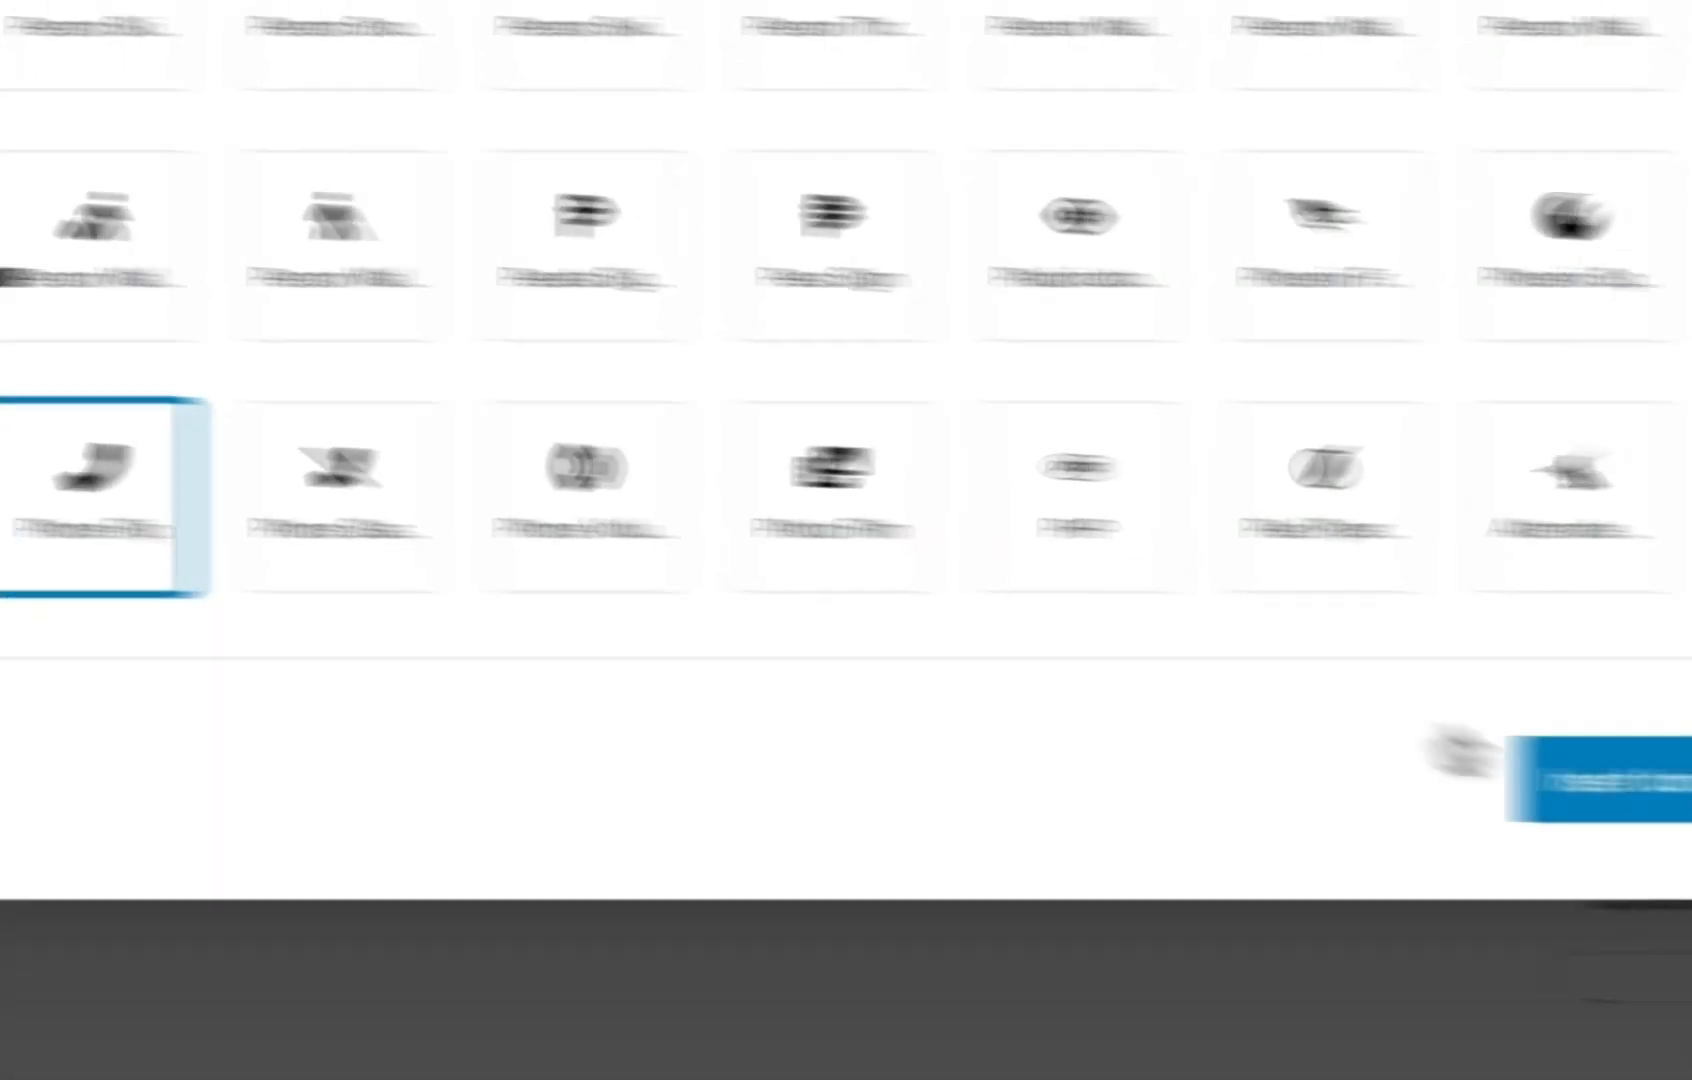
pyautogui.click(1588, 780)
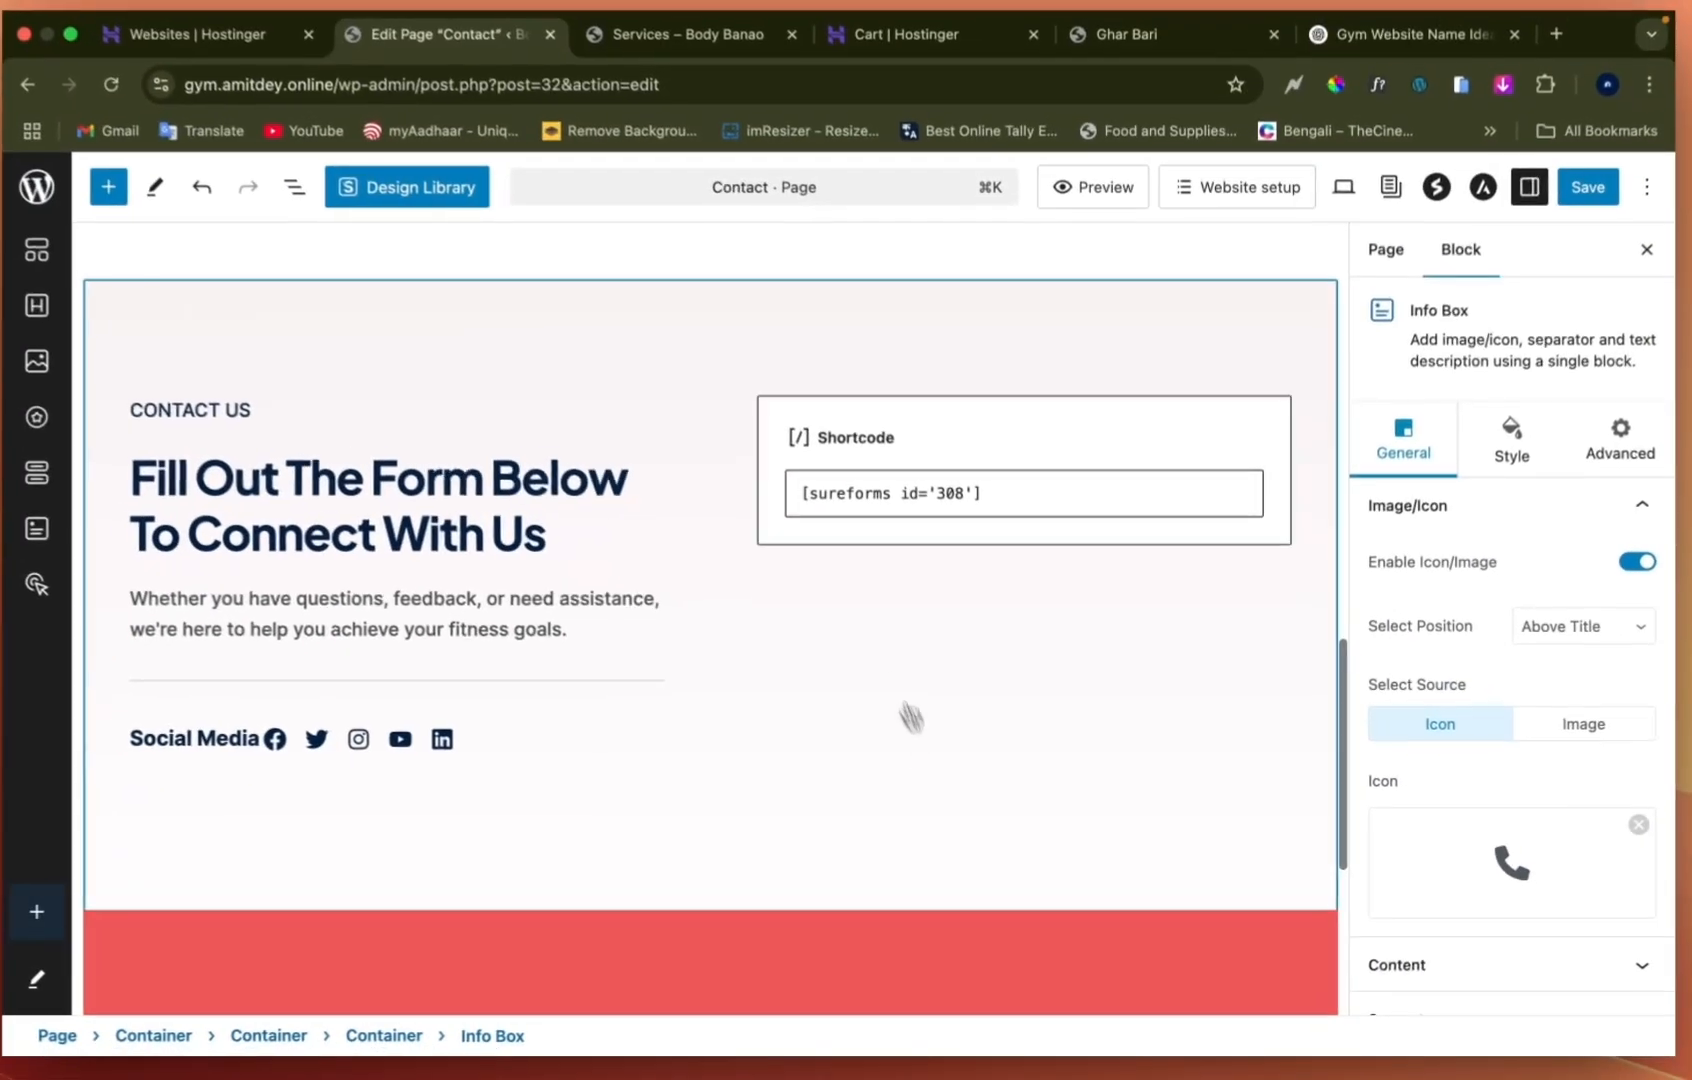
# Look through the Contact page's hero, contact cards, form shortcode section and call-to-action banner
pyautogui.scroll(-5, 735, 600)
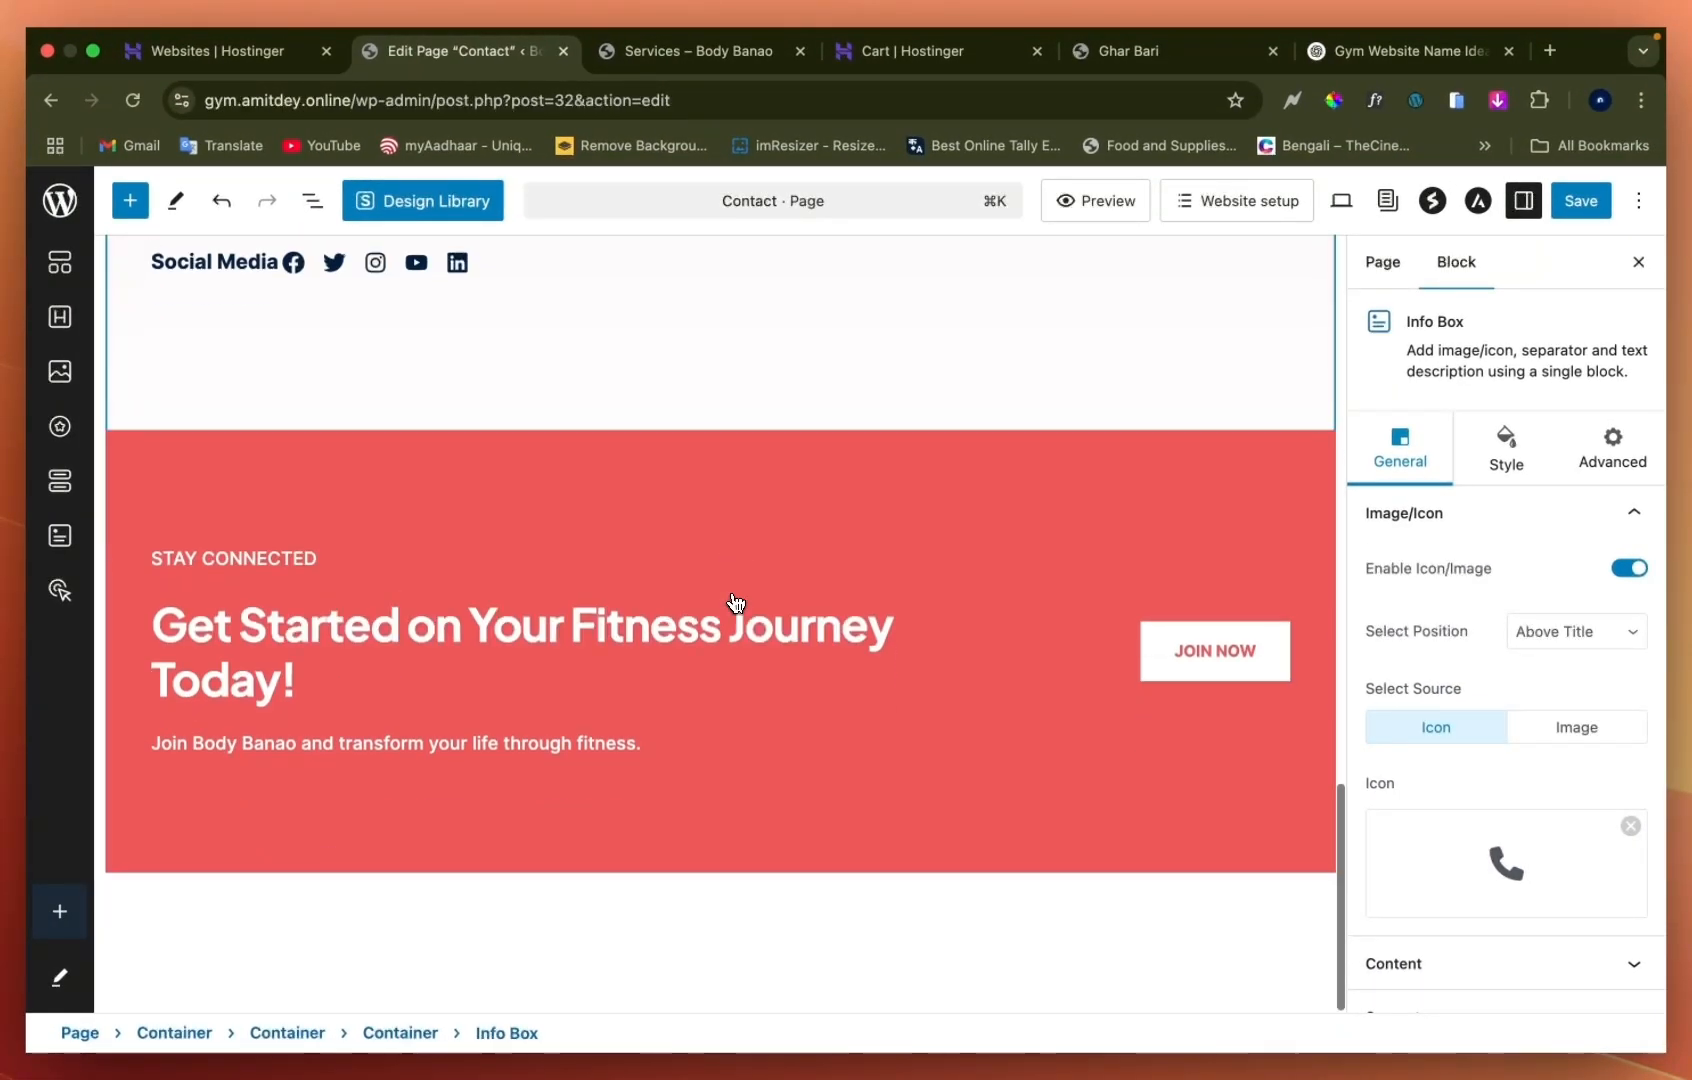
pyautogui.scroll(-1, 735, 602)
pyautogui.scroll(10, 735, 600)
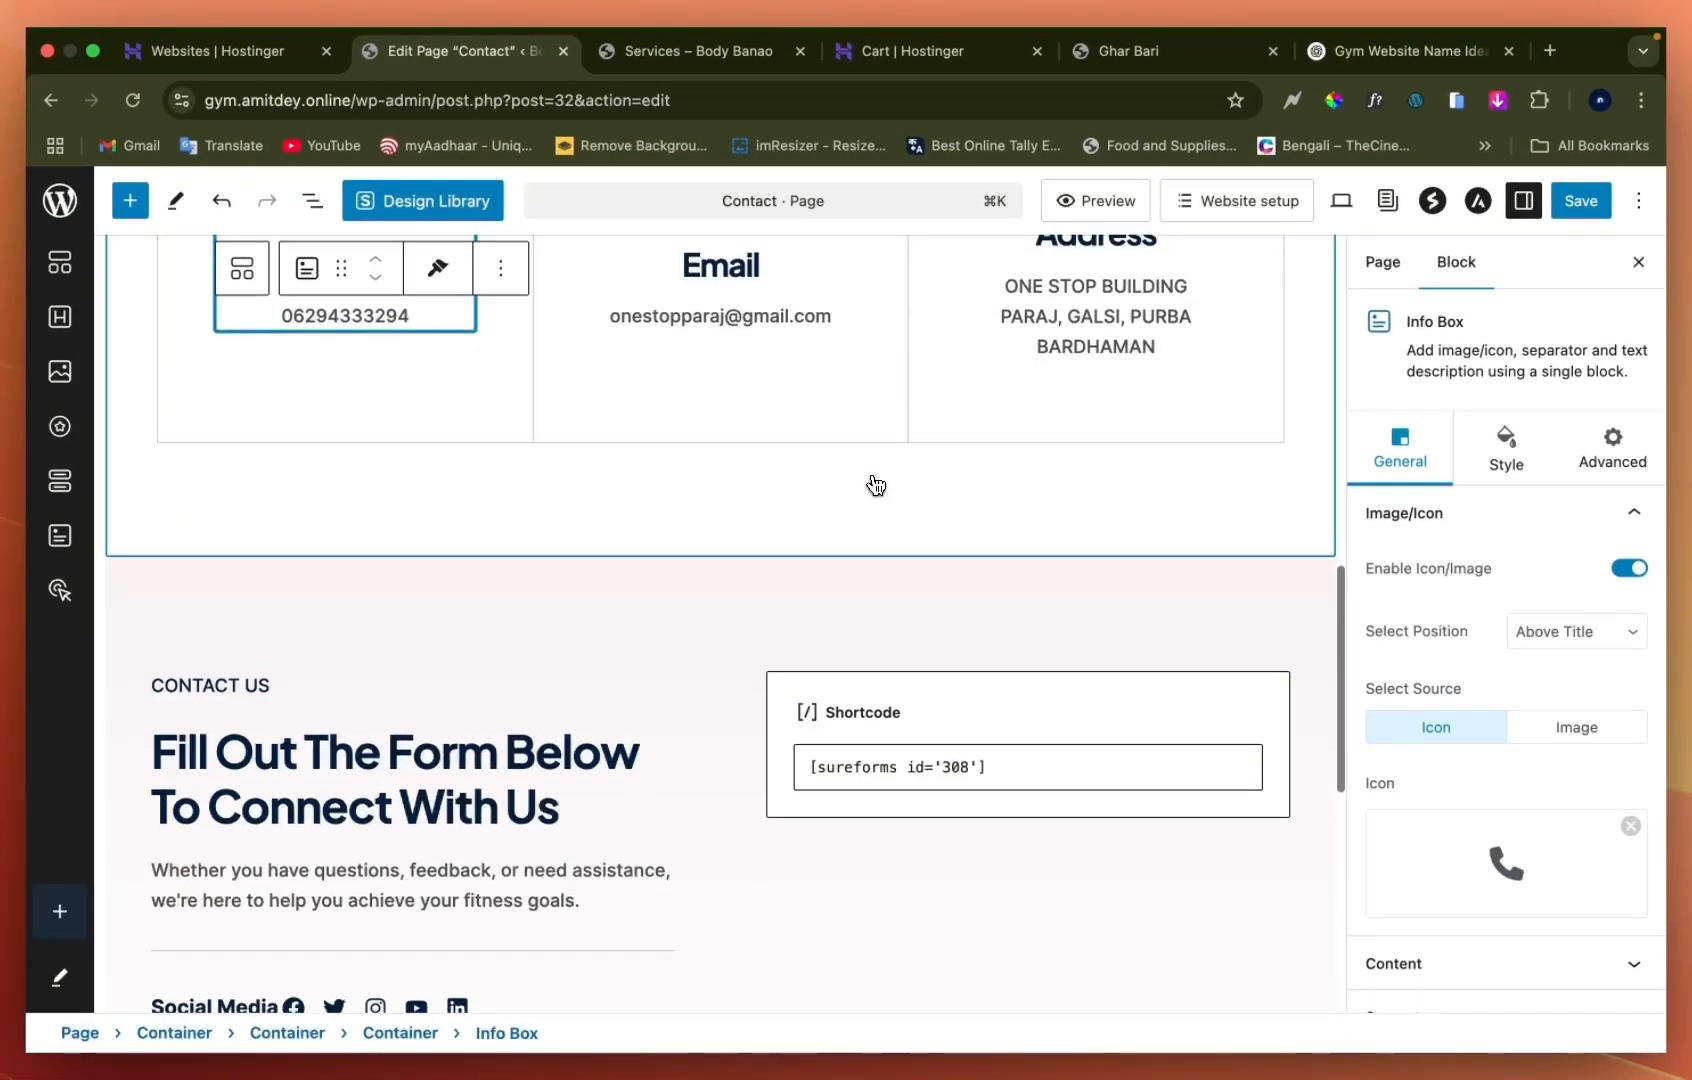
pyautogui.click(958, 722)
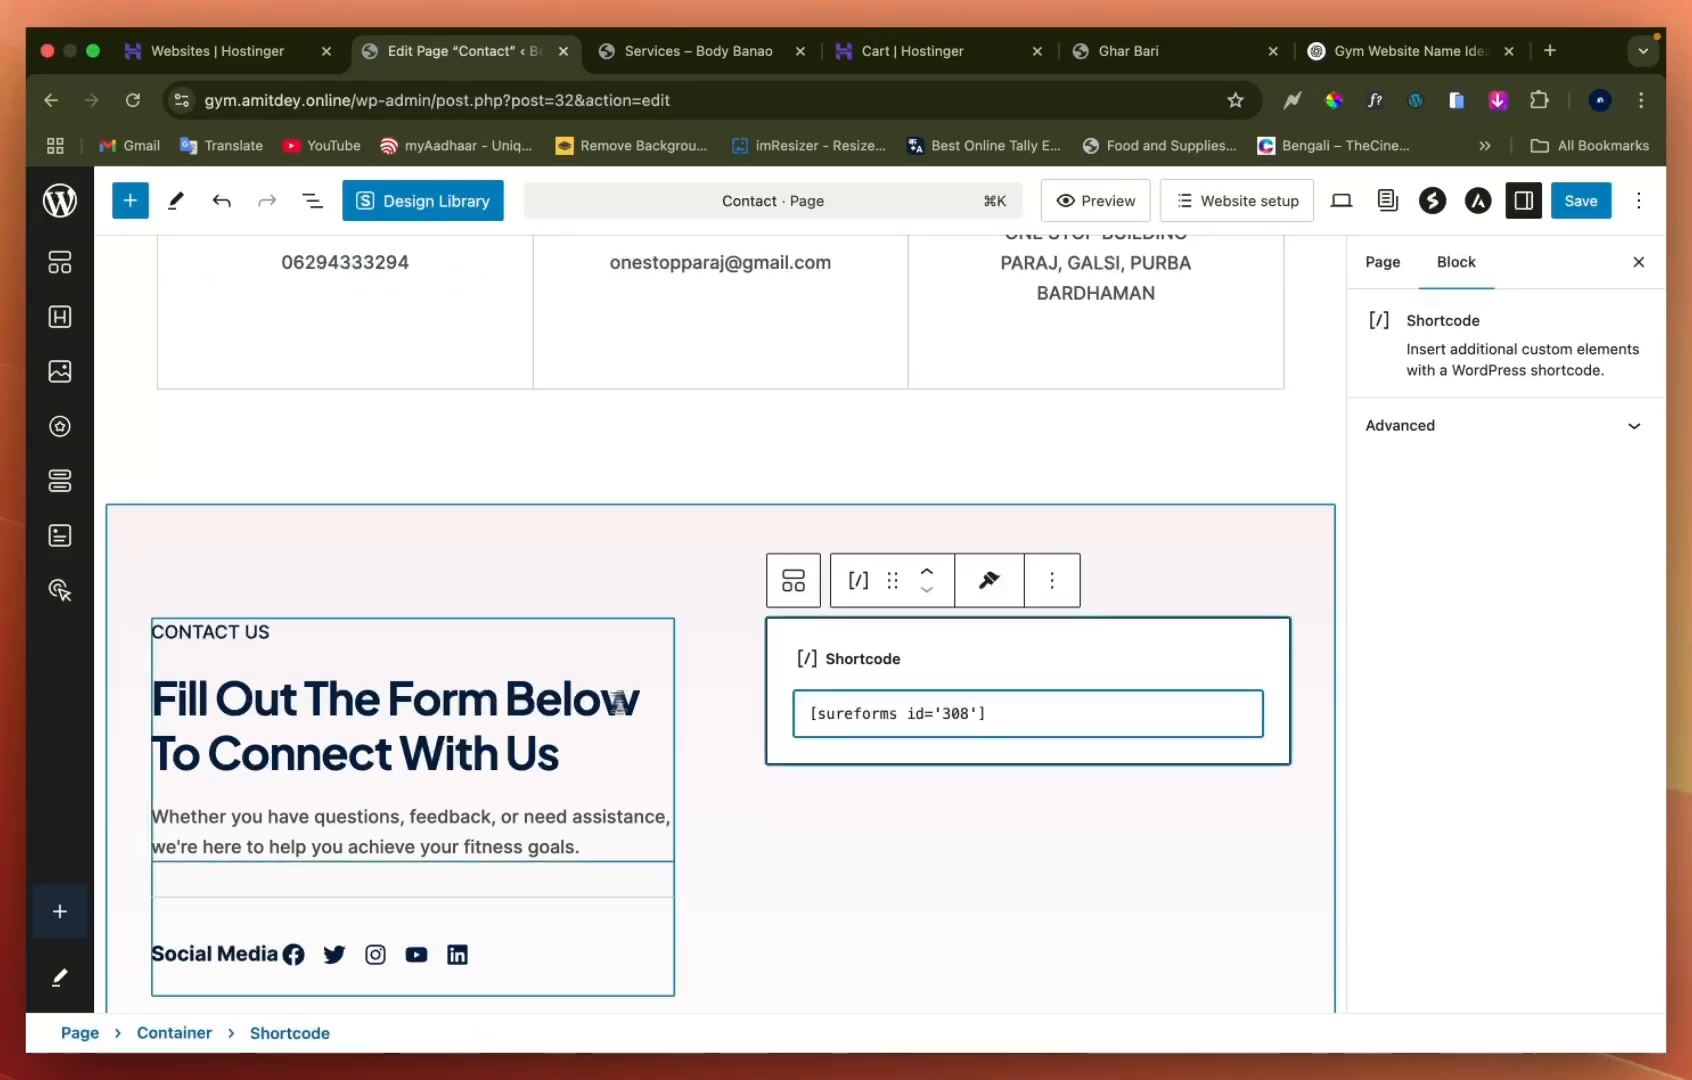
pyautogui.click(573, 705)
pyautogui.scroll(8, 573, 705)
pyautogui.scroll(4, 573, 705)
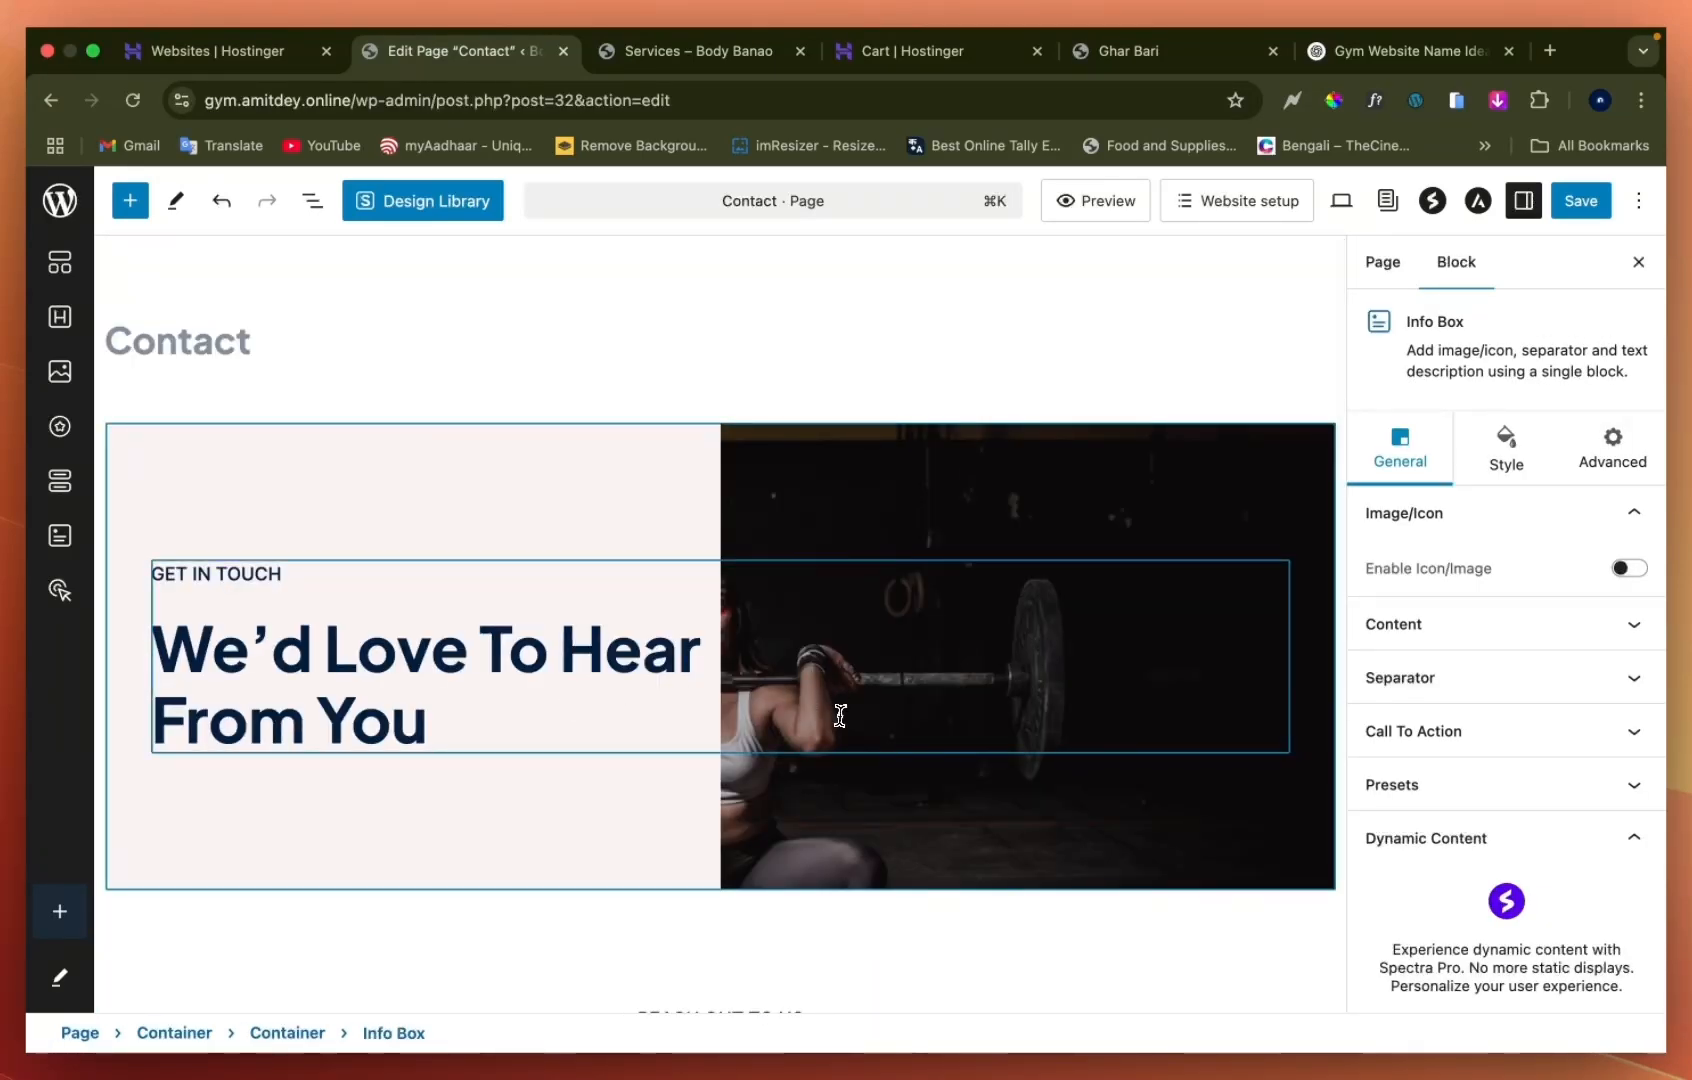
pyautogui.scroll(-10, 854, 646)
pyautogui.scroll(10, 854, 646)
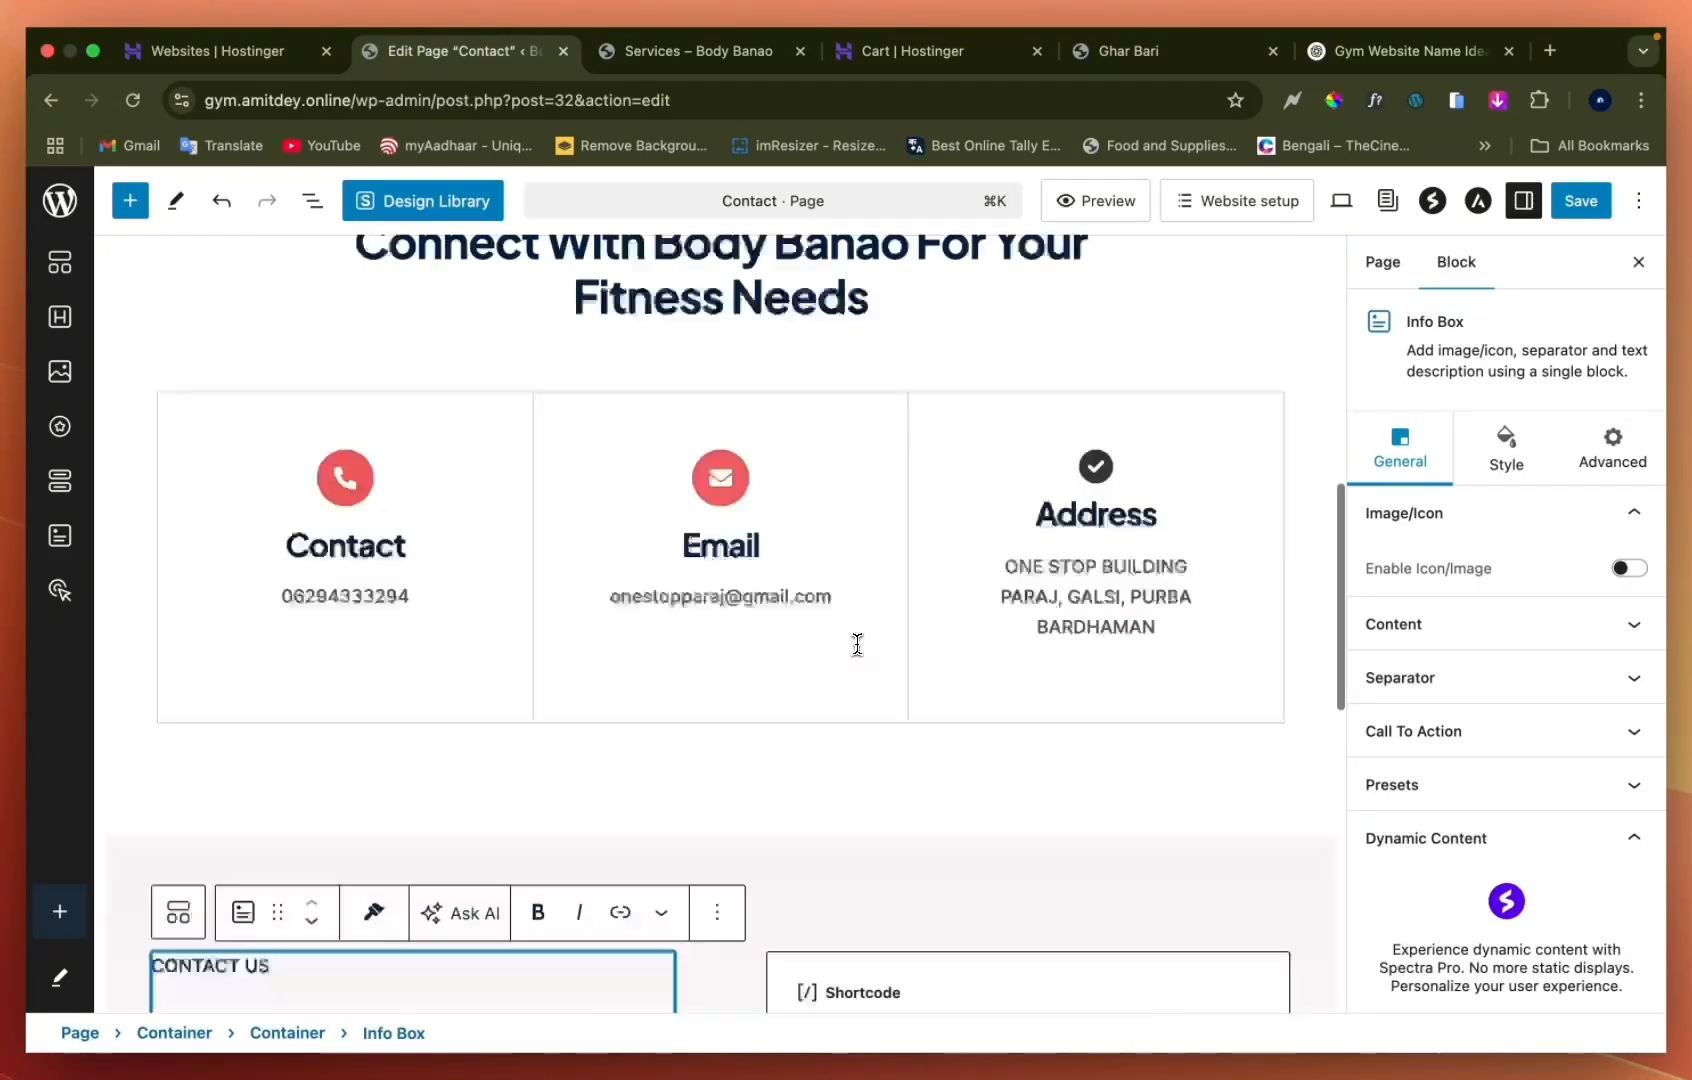
# Save the Contact page and return to the site's page list
pyautogui.click(1579, 203)
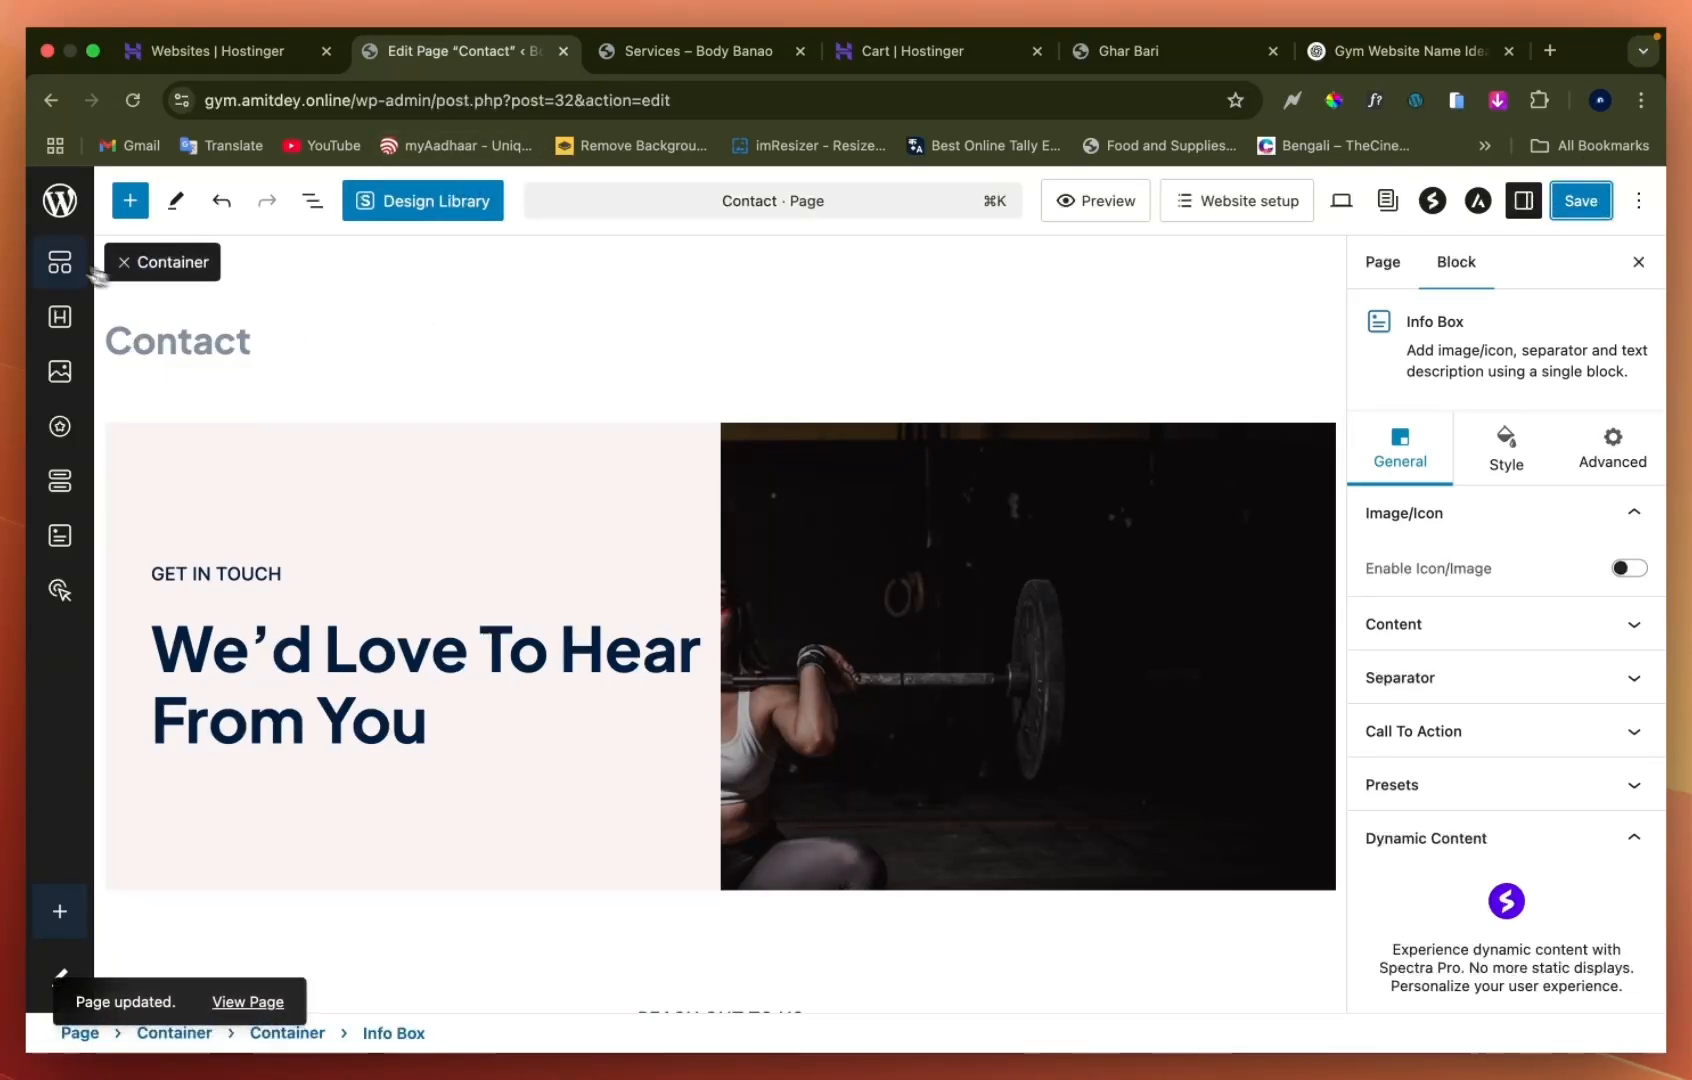
pyautogui.click(62, 224)
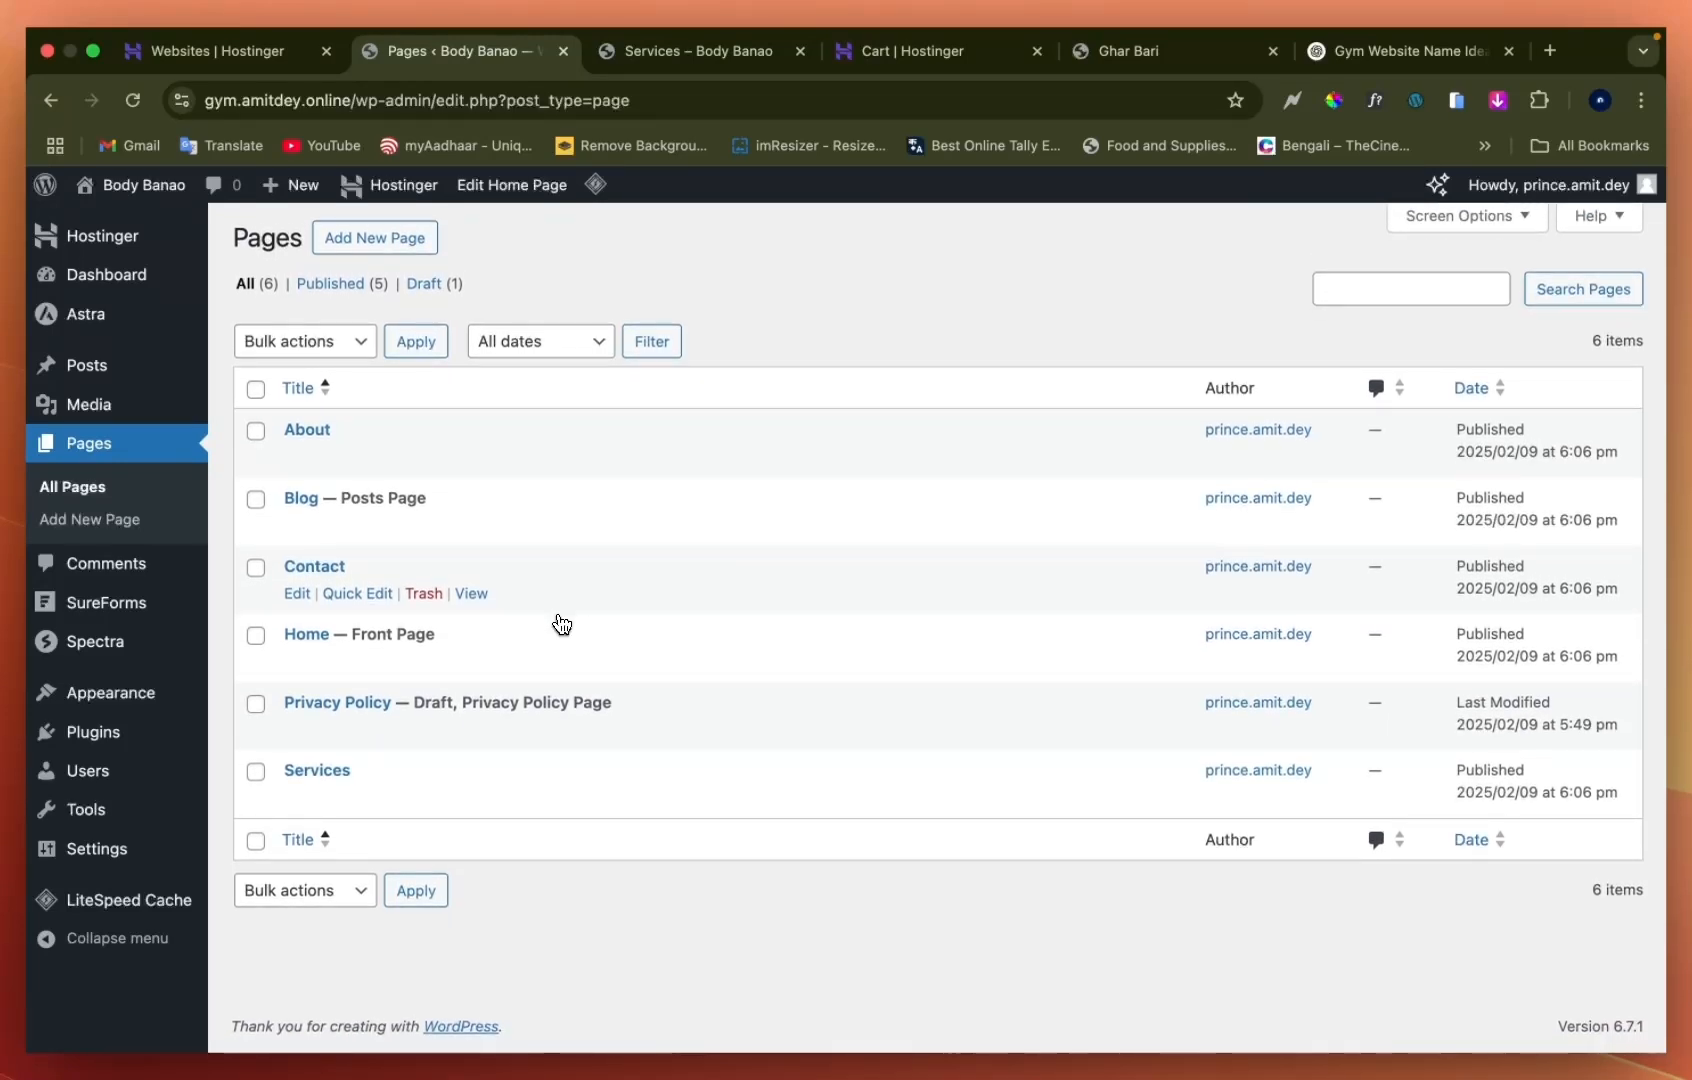
# Switch to the live Body Banao site and look through the home page from the hero down to the footer
pyautogui.click(645, 40)
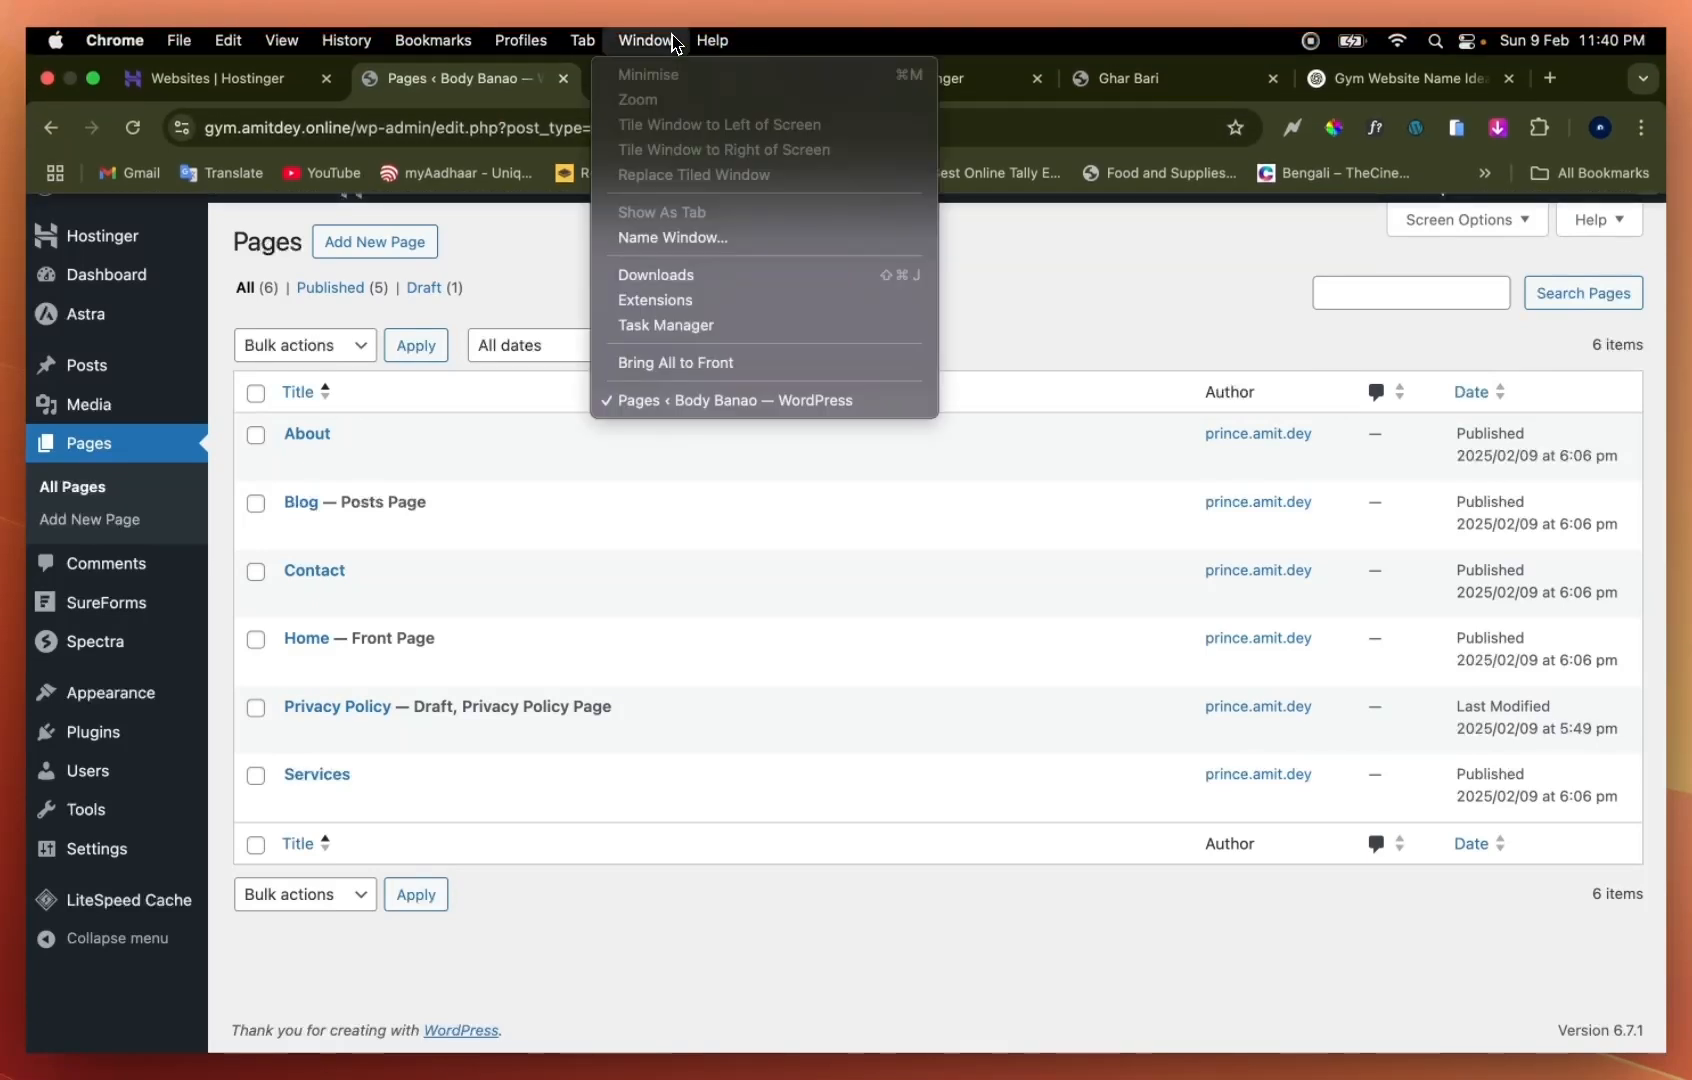
pyautogui.click(571, 335)
pyautogui.click(698, 52)
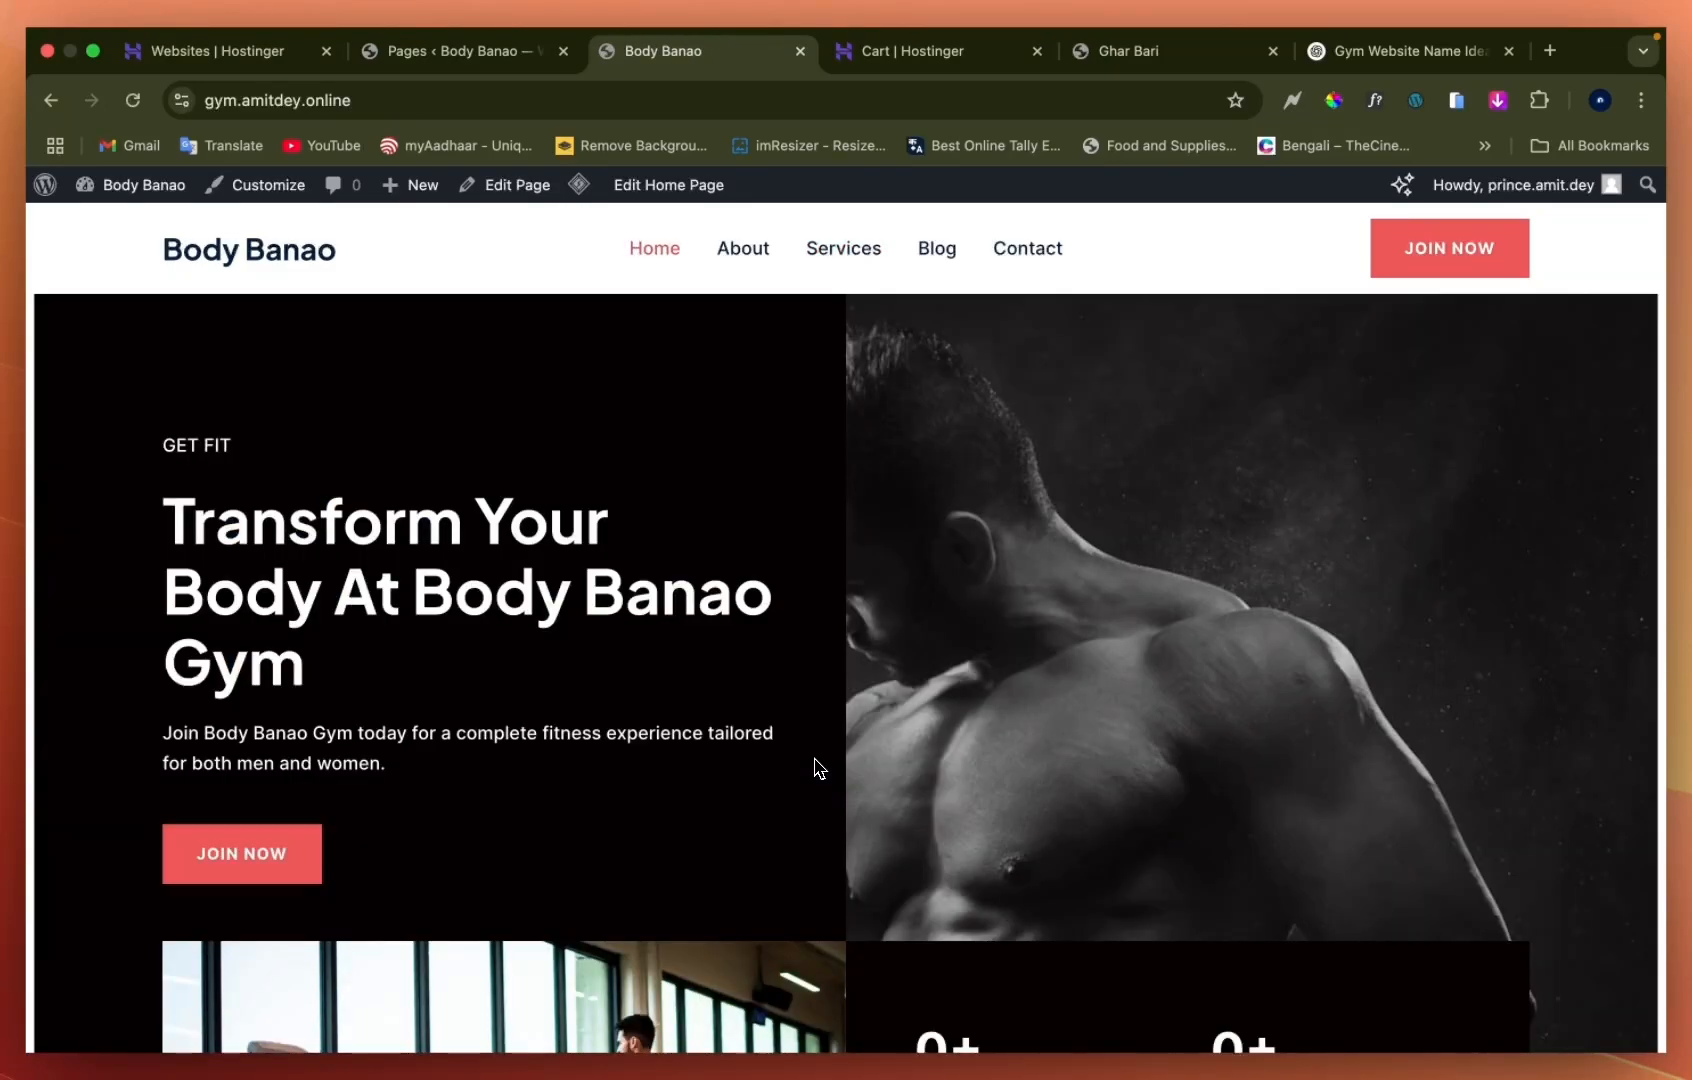
pyautogui.scroll(-15, 818, 767)
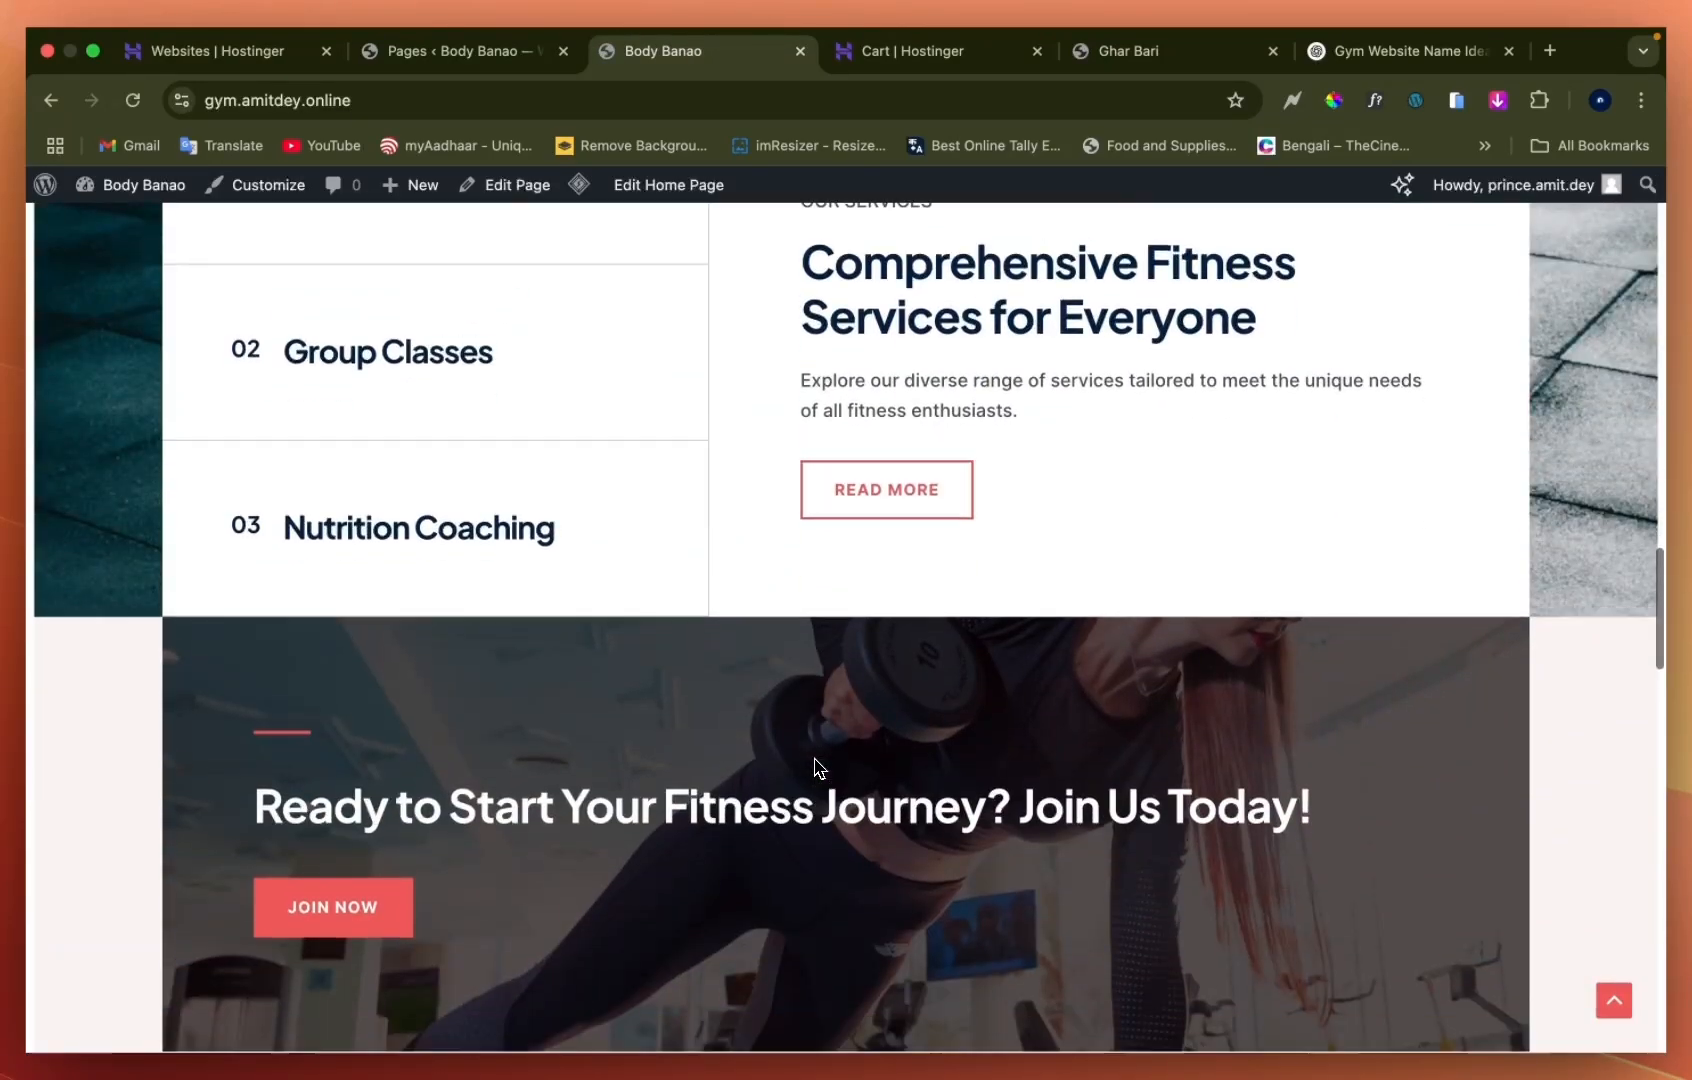
pyautogui.scroll(5, 815, 768)
pyautogui.scroll(-15, 815, 768)
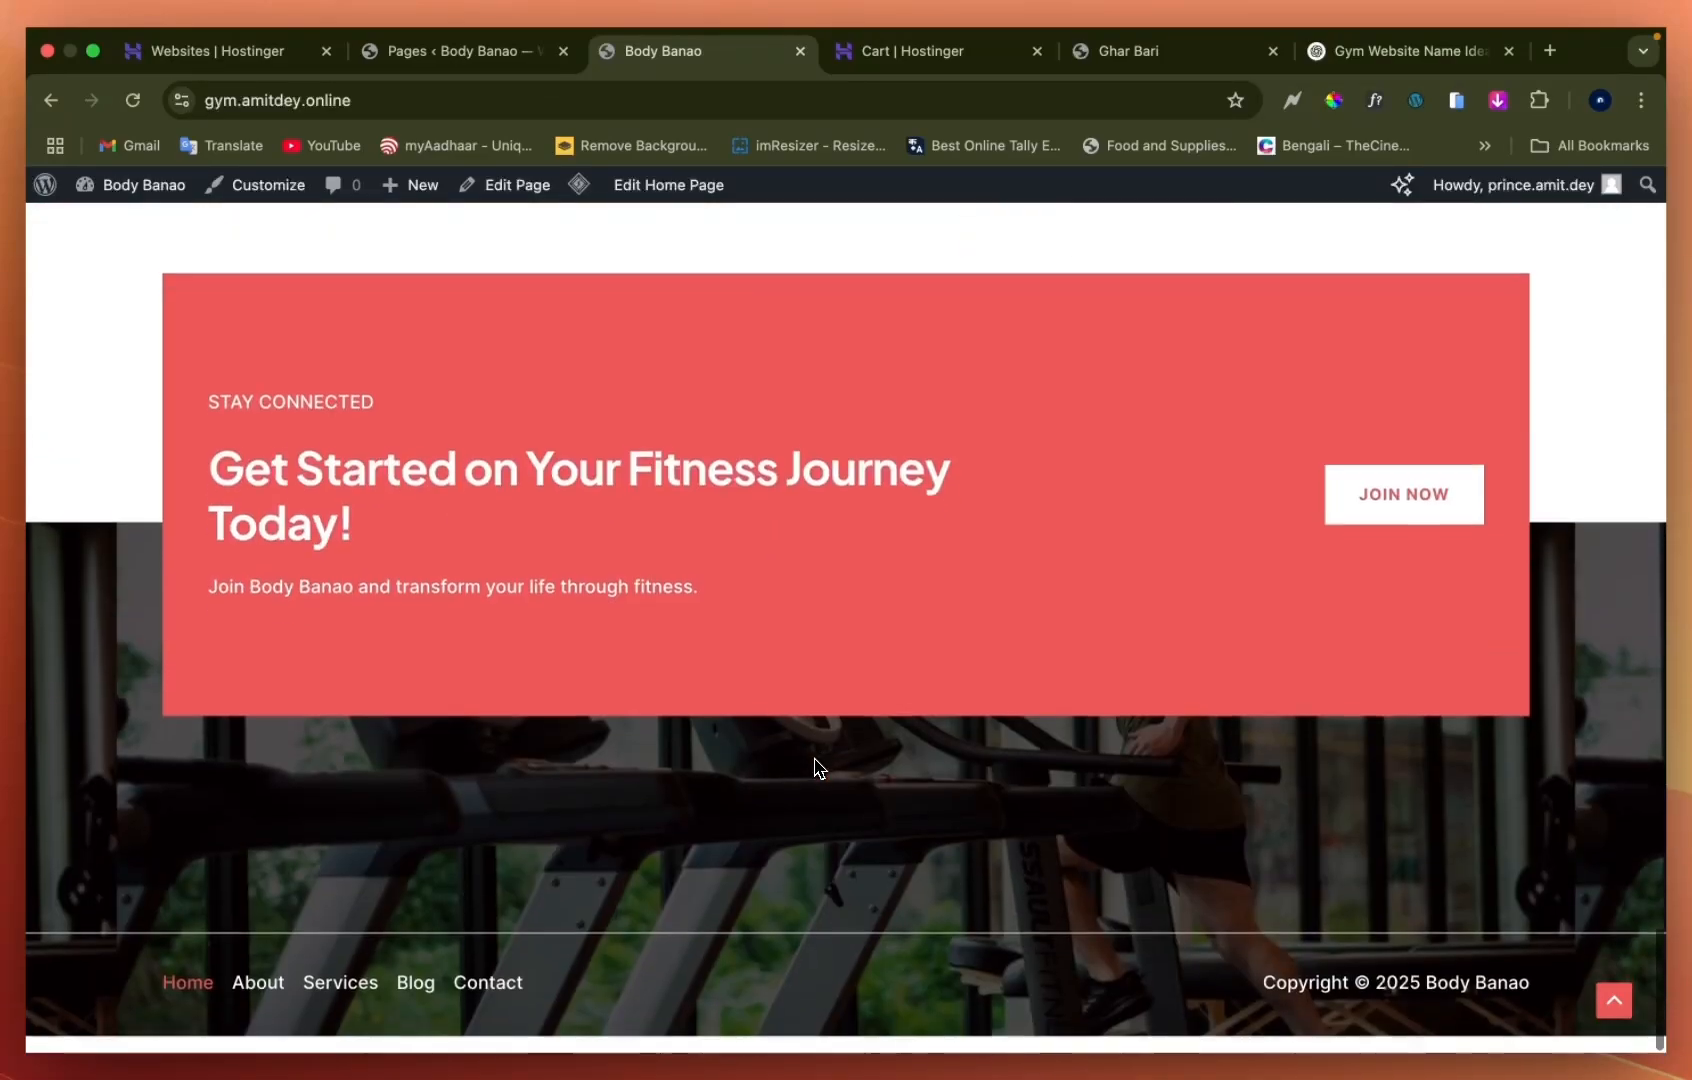
pyautogui.scroll(15, 818, 768)
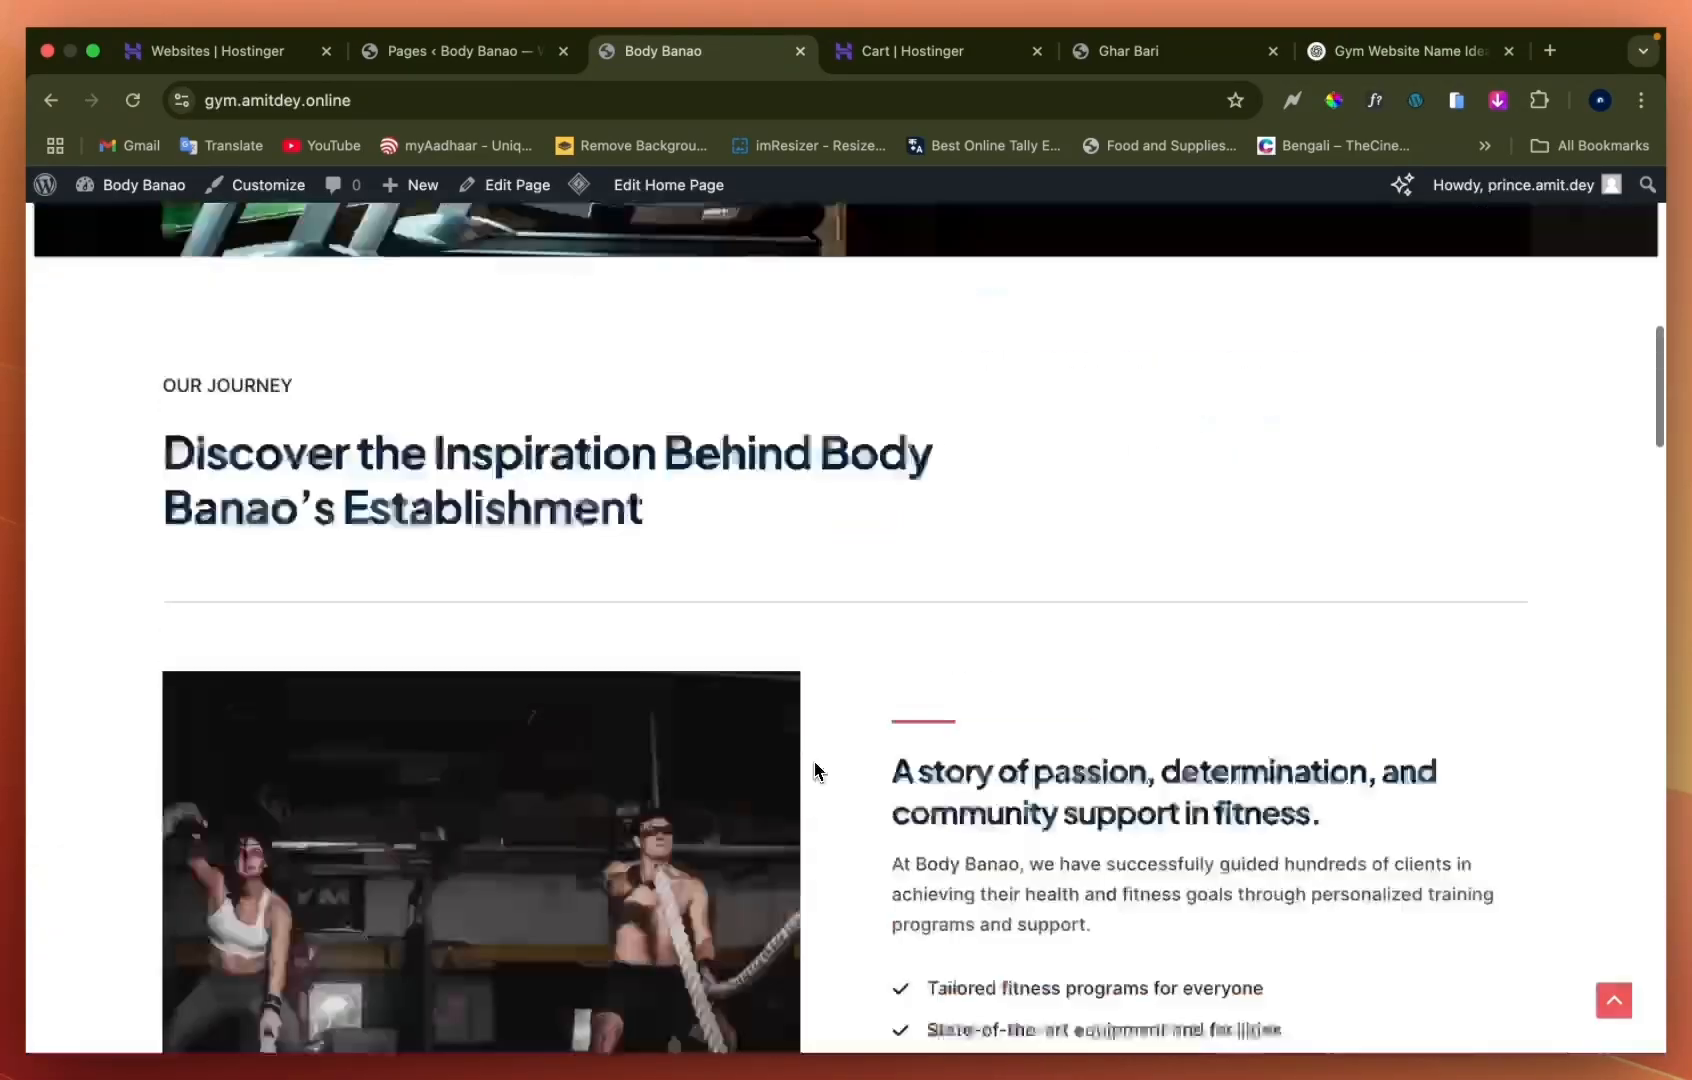
pyautogui.scroll(10, 816, 768)
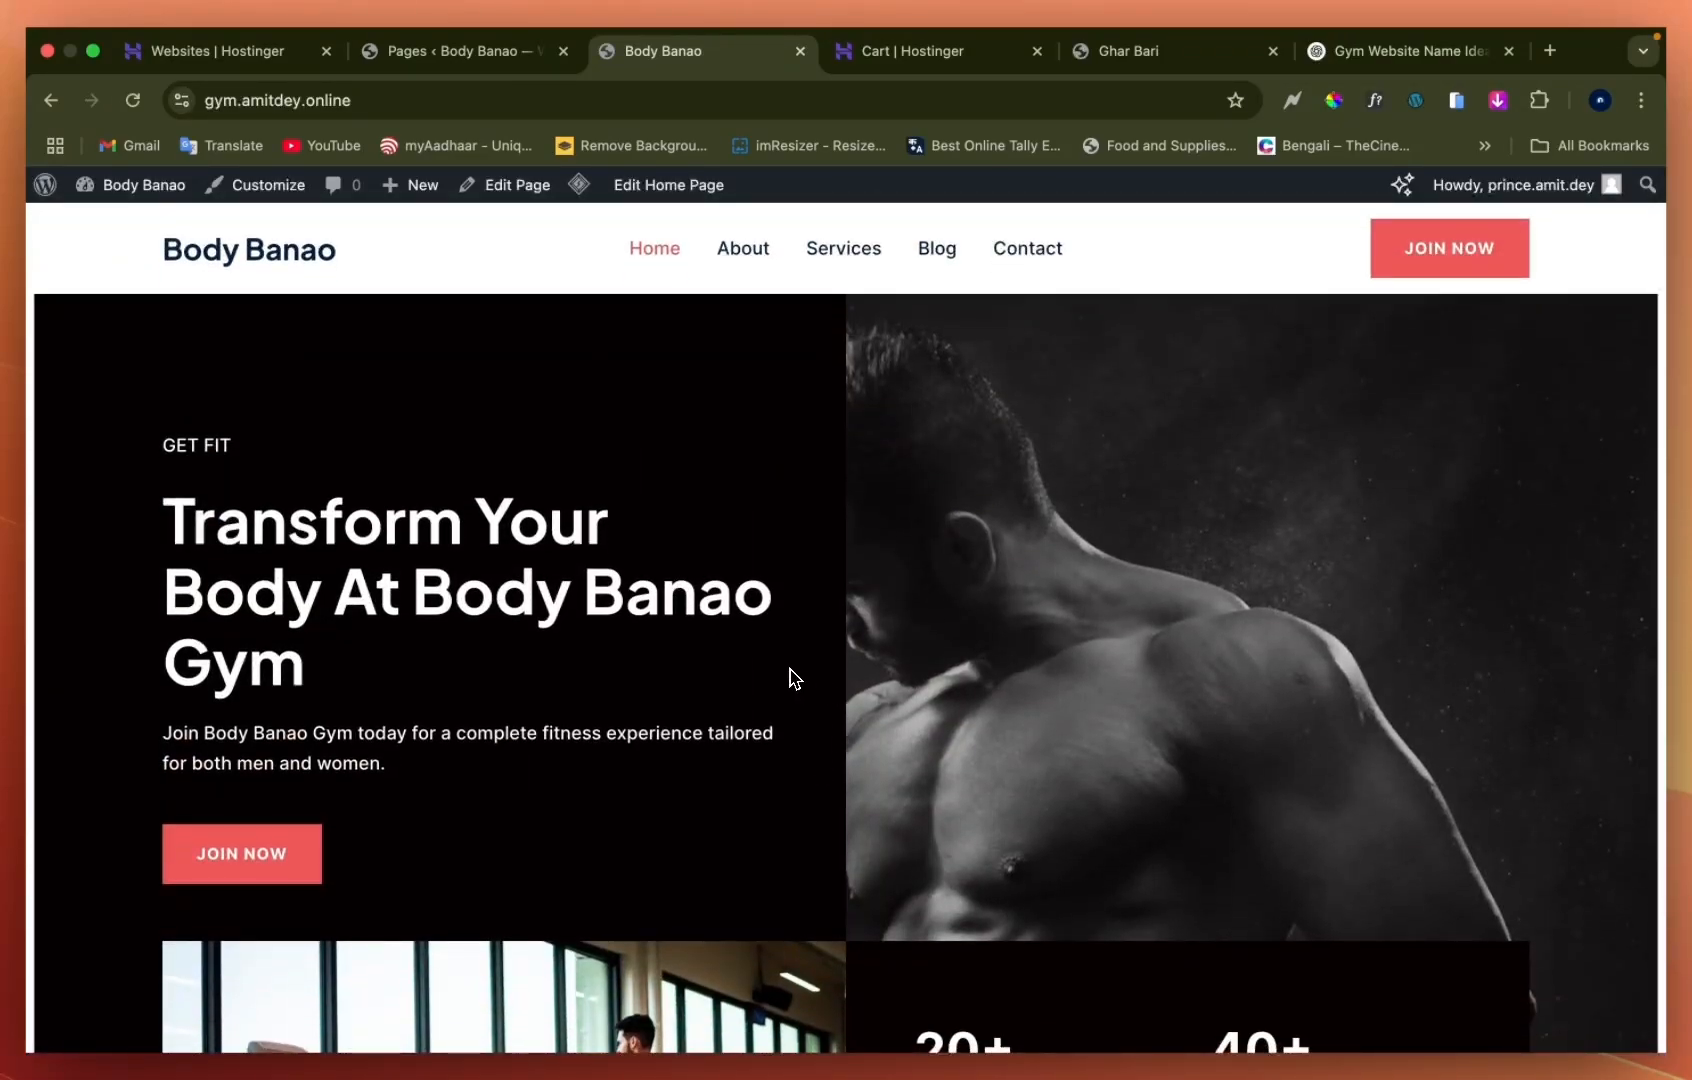